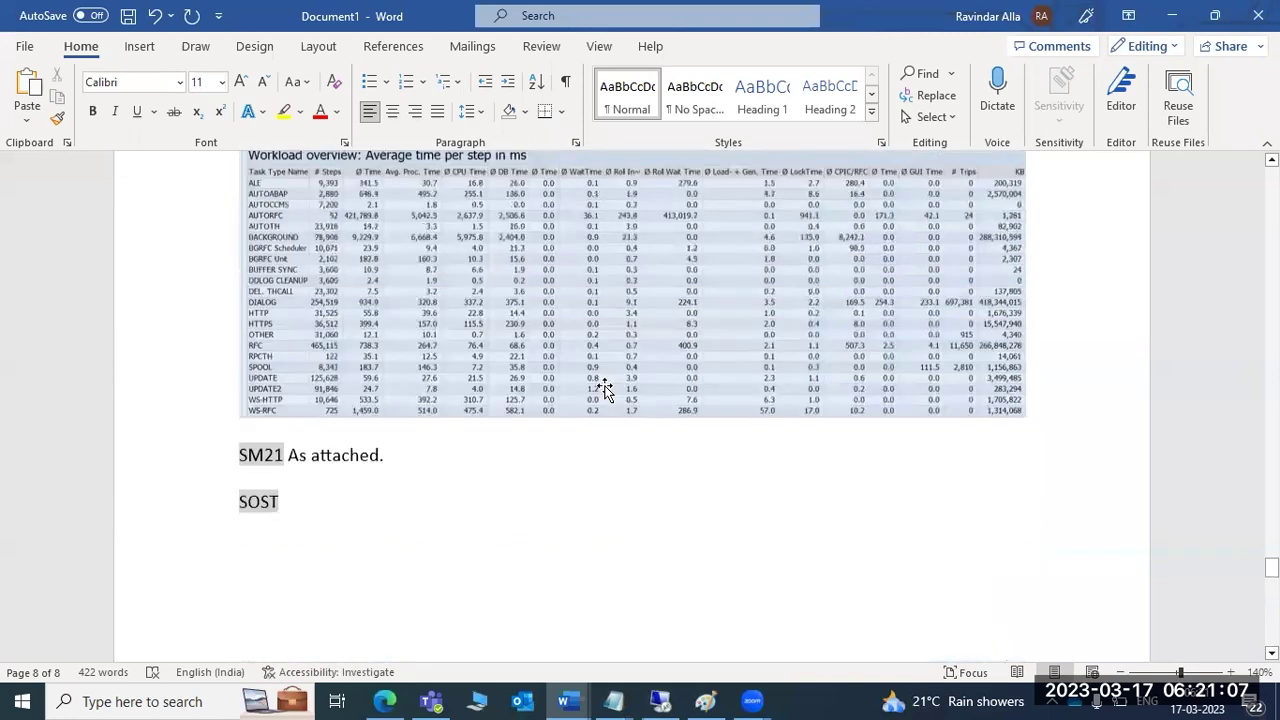
Step: Examine the key summary table at the start of the production systems report and the beginning of the daily checks
drag(1271, 567, 1271, 179)
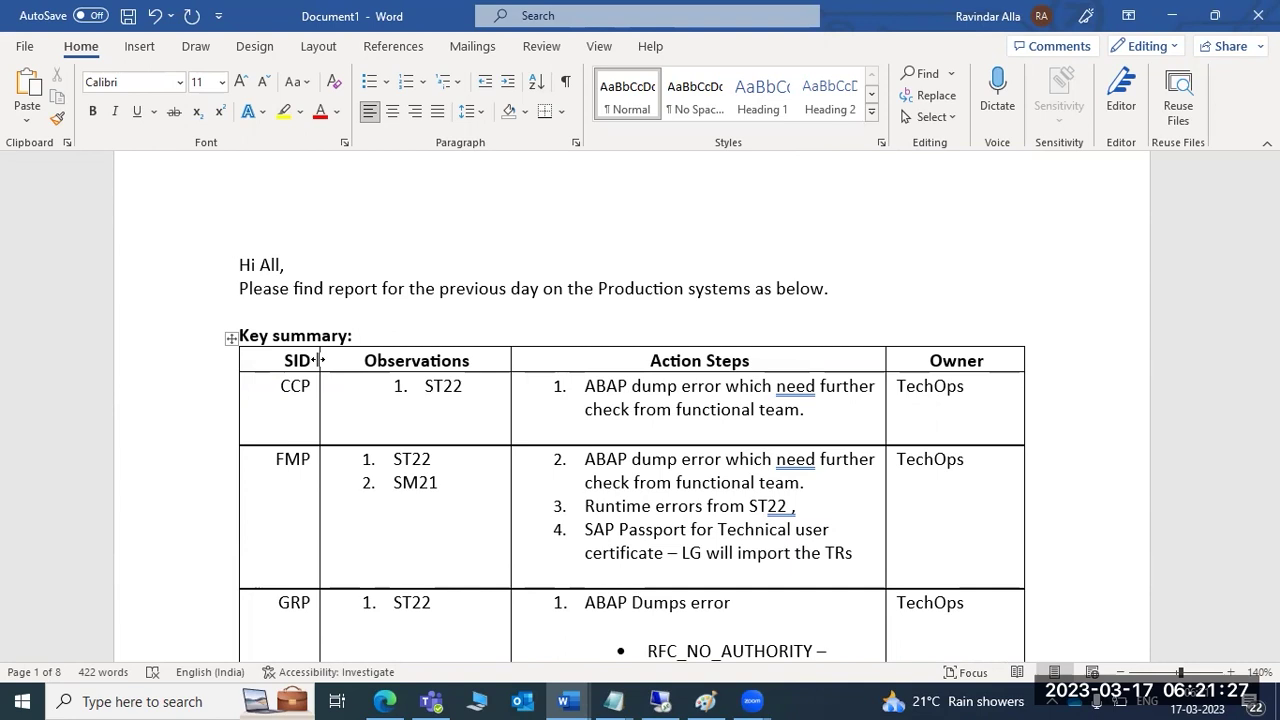
scroll(325, 383, down, 1)
scroll(325, 383, down, 20)
scroll(329, 379, up, 10)
scroll(329, 379, down, 8)
scroll(329, 379, up, 1)
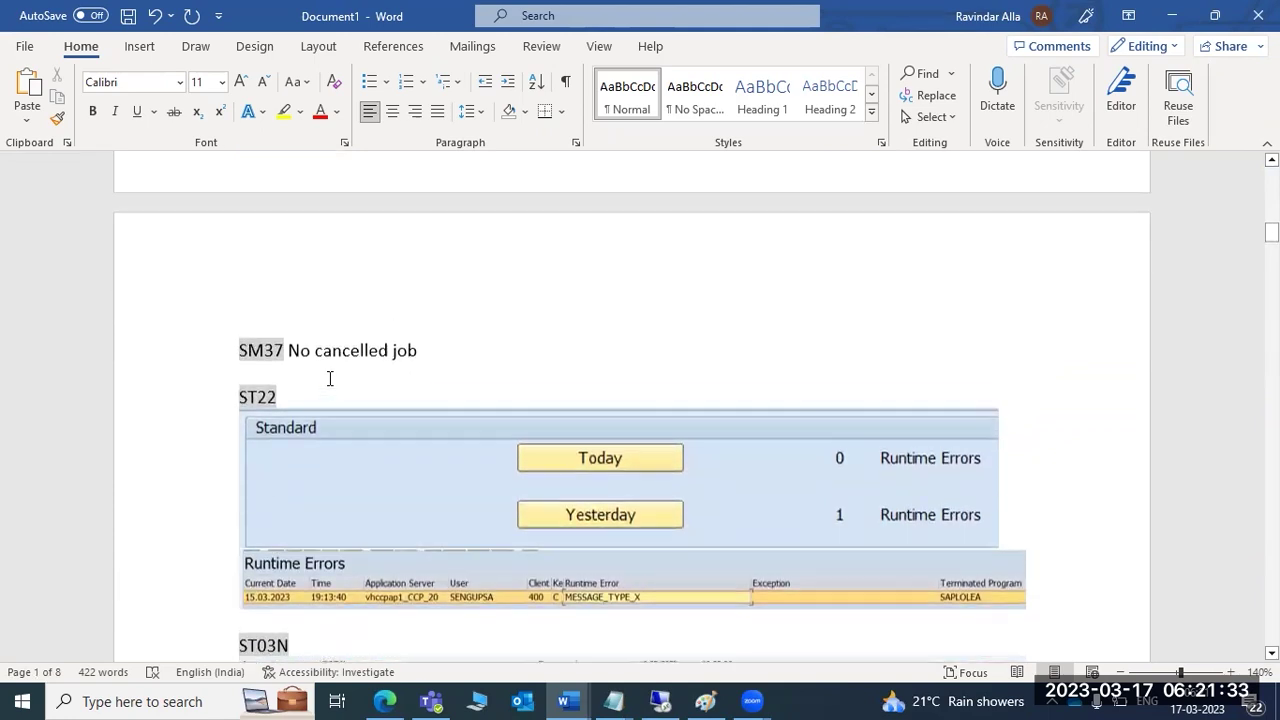
scroll(329, 378, up, 6)
scroll(328, 376, down, 6)
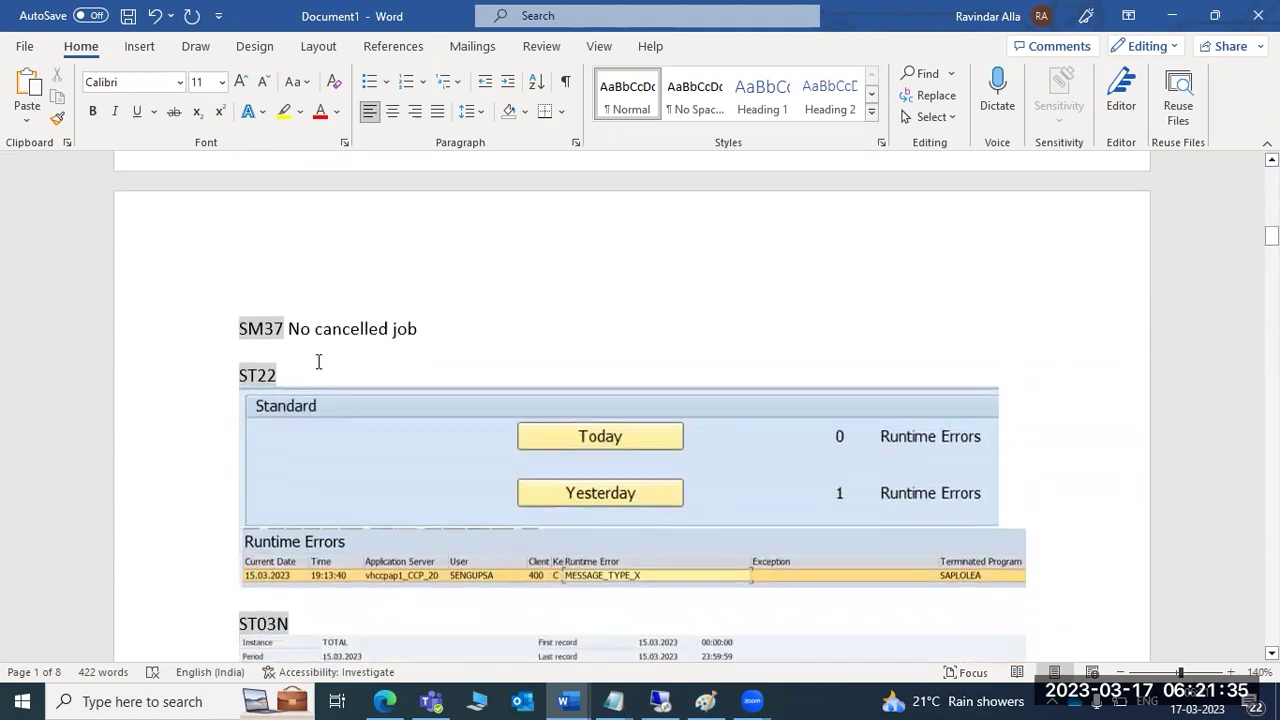
Step: Go through the CCP system's checks in the report, from SM37, ST22 and ST03N to SM21, SOST, SM12, SM13, SM66 and SM58
drag(240, 328, 428, 328)
drag(238, 374, 277, 375)
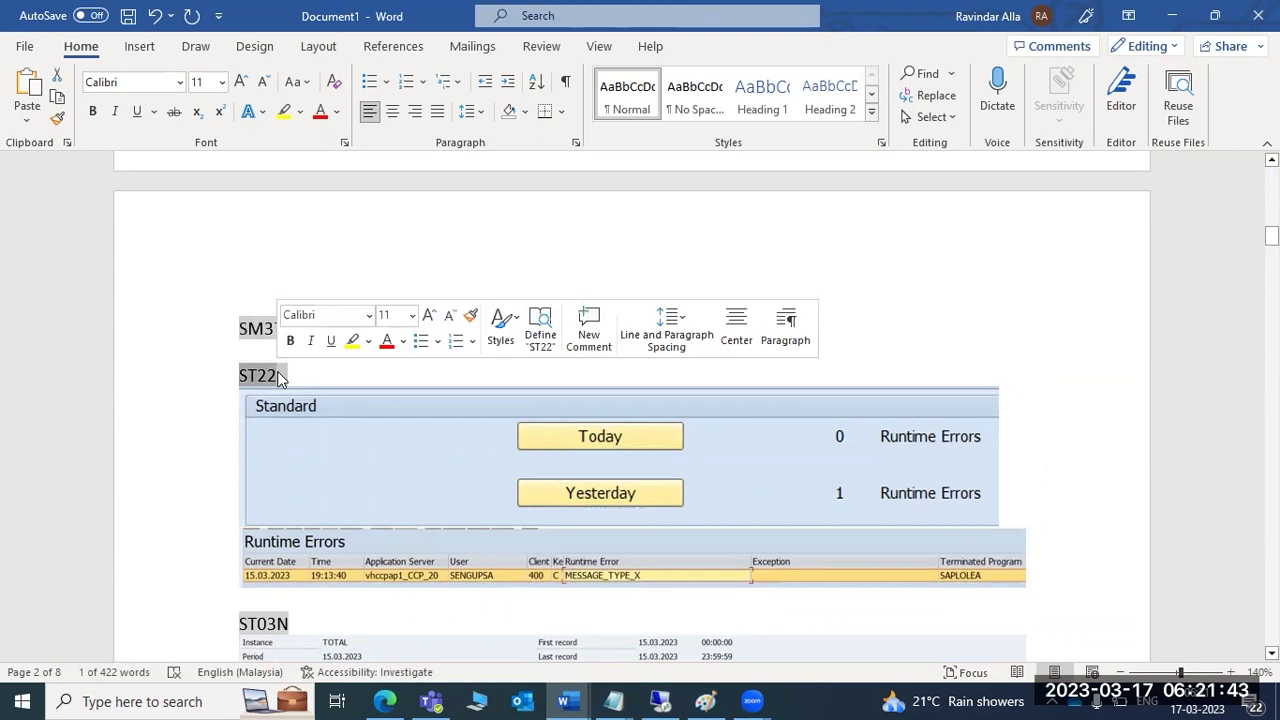
scroll(277, 371, down, 3)
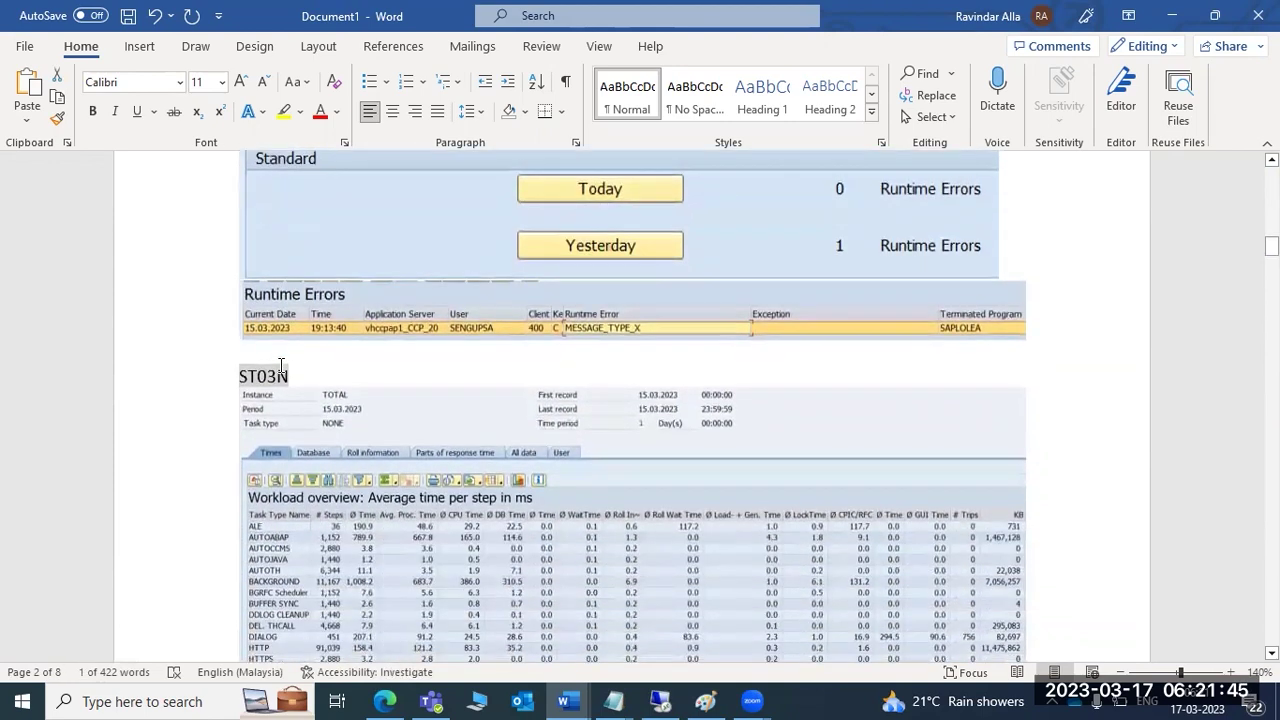
scroll(281, 369, down, 1)
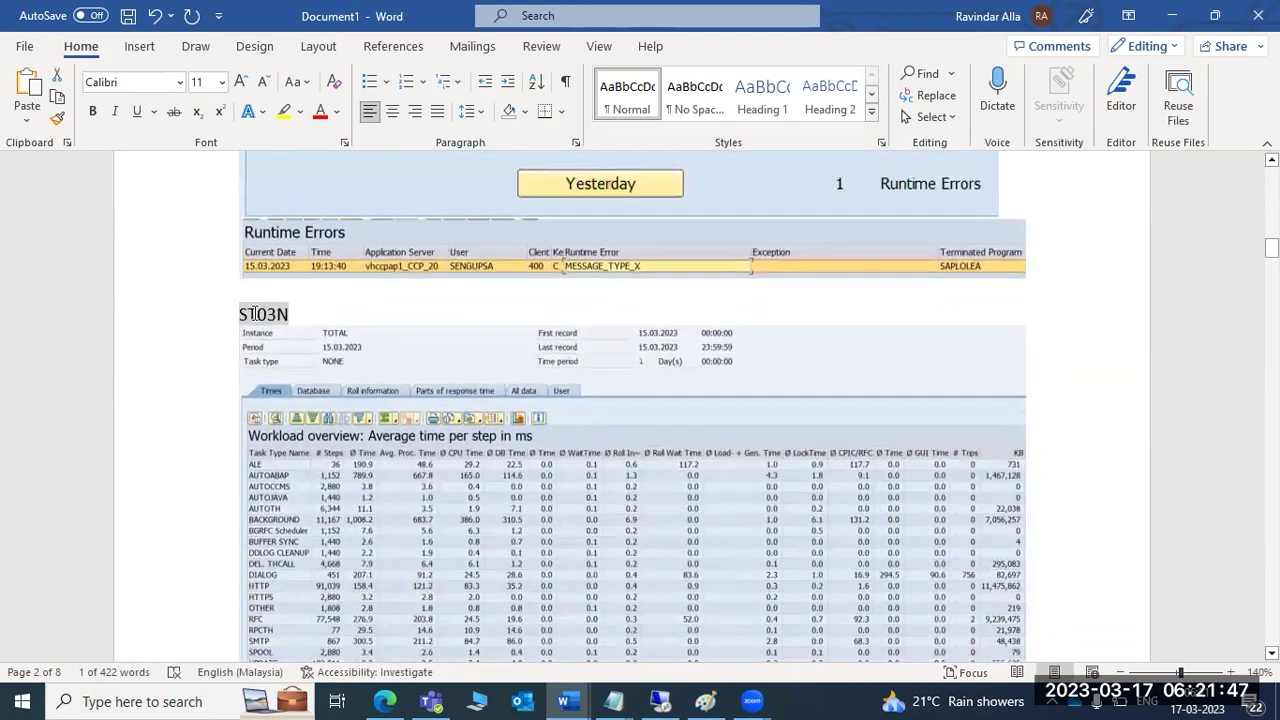
scroll(256, 313, down, 3)
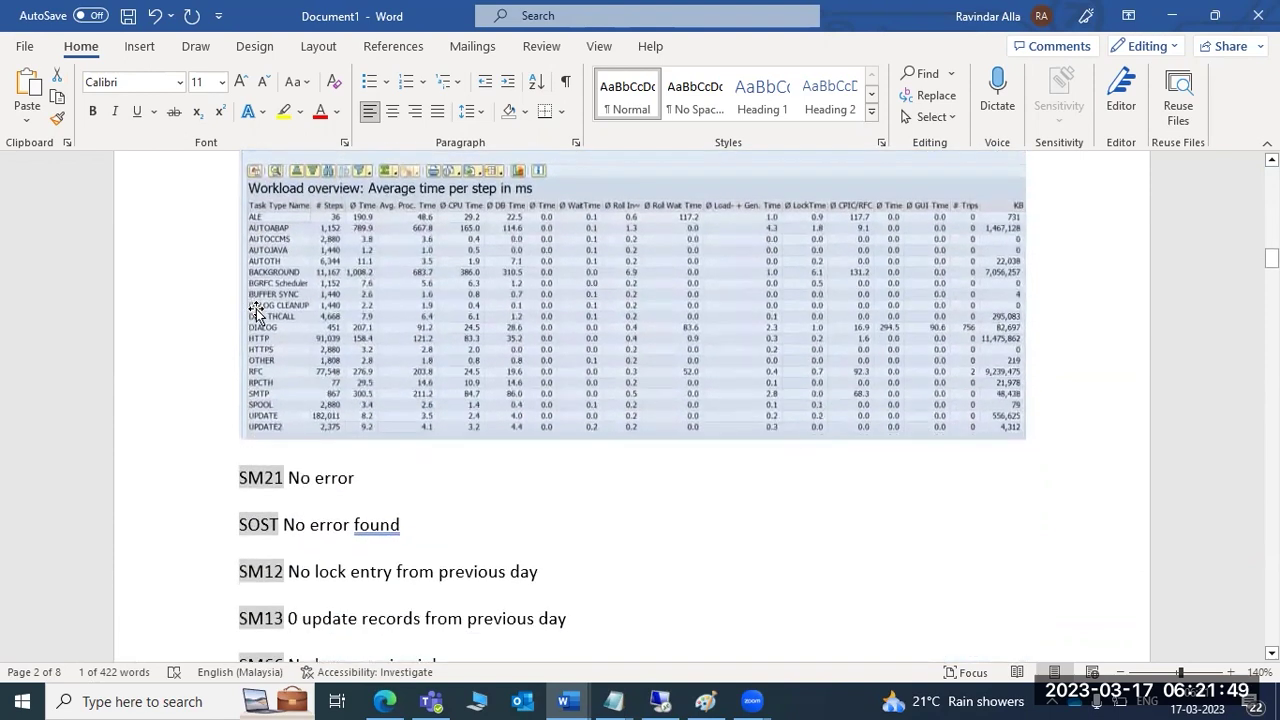
scroll(256, 313, down, 3)
drag(249, 295, 278, 292)
drag(269, 338, 279, 340)
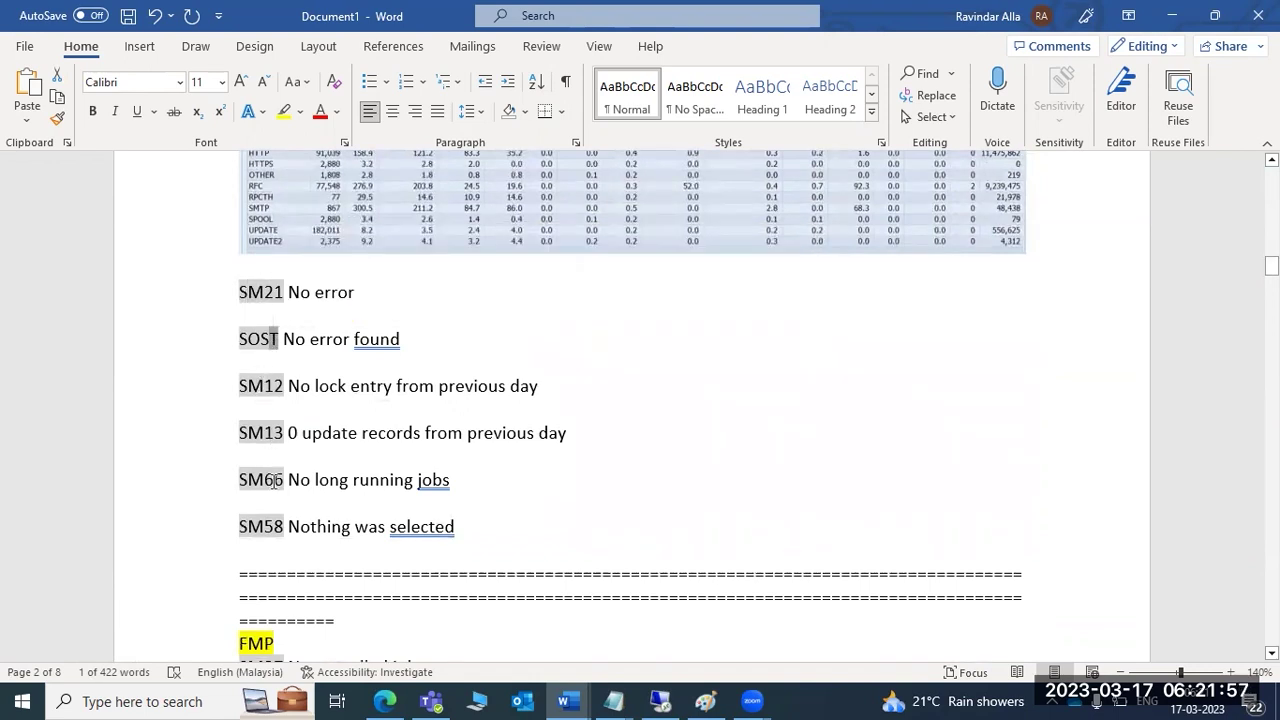
click(301, 527)
drag(279, 519, 228, 340)
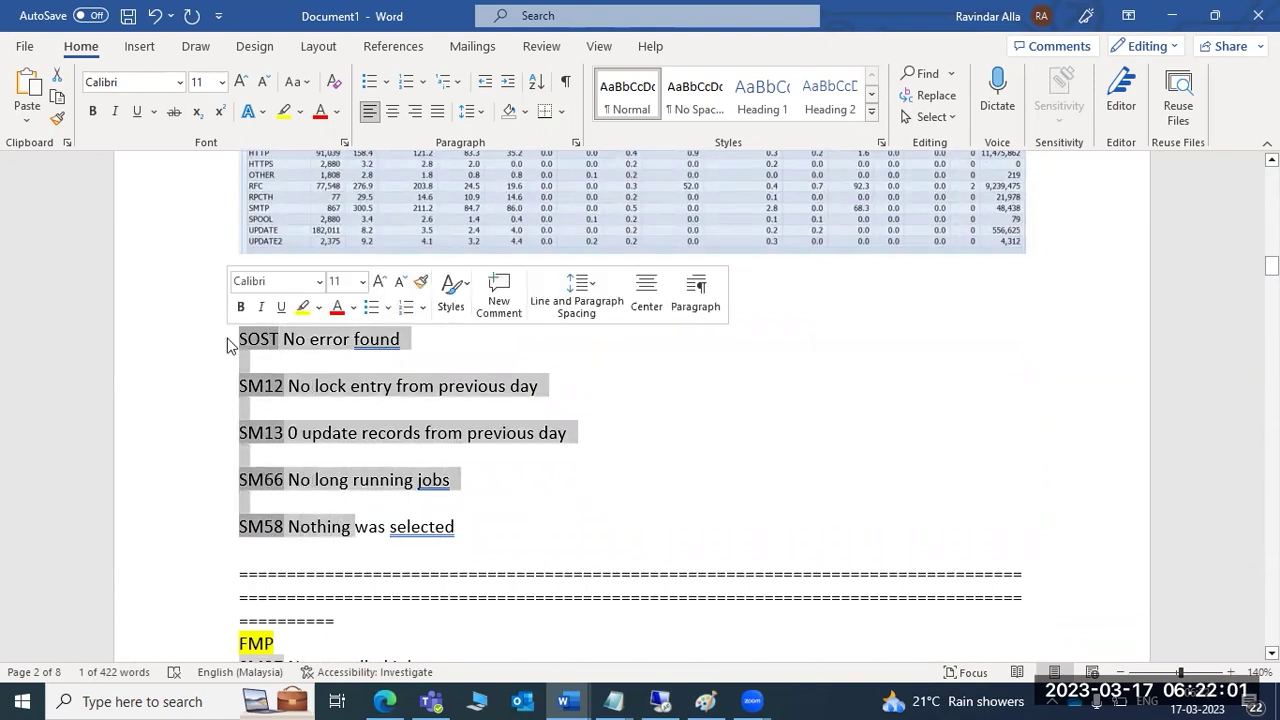
Step: Review the daily checks of the remaining systems in the report, from FMP, GRP and EBP through the final ST03N, SM21 and SOST entries
scroll(229, 340, down, 10)
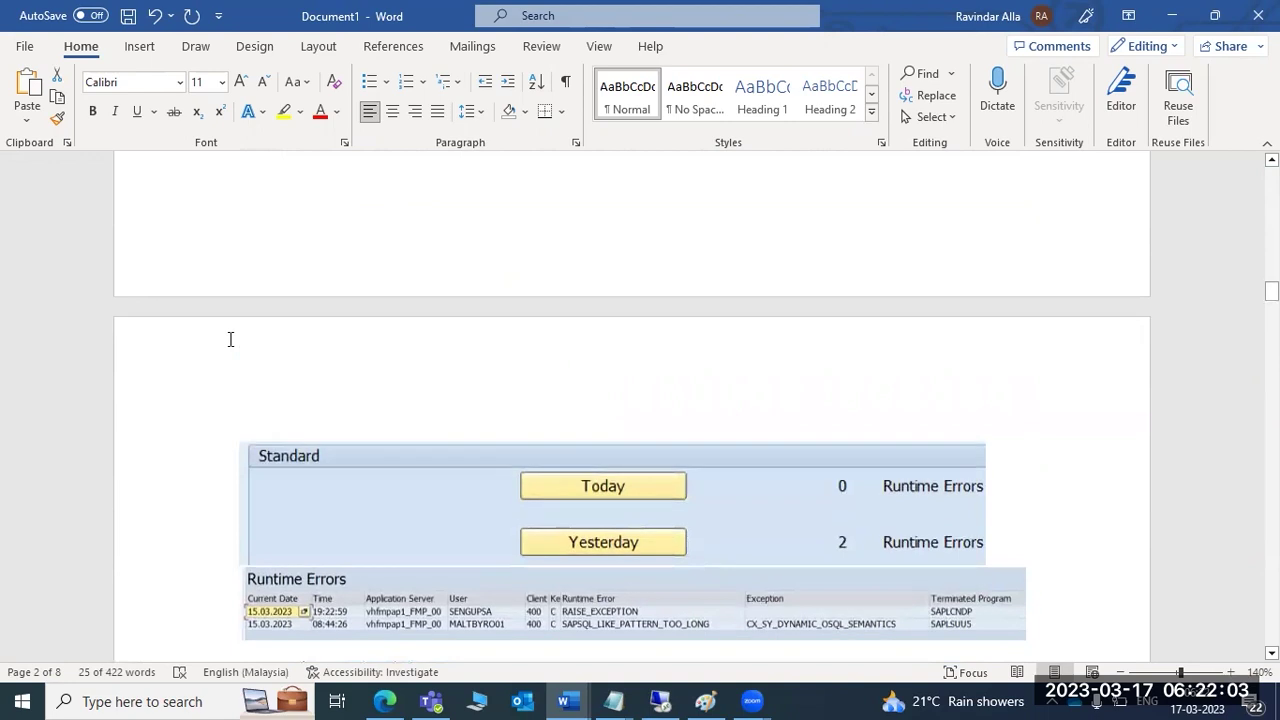
scroll(230, 340, down, 15)
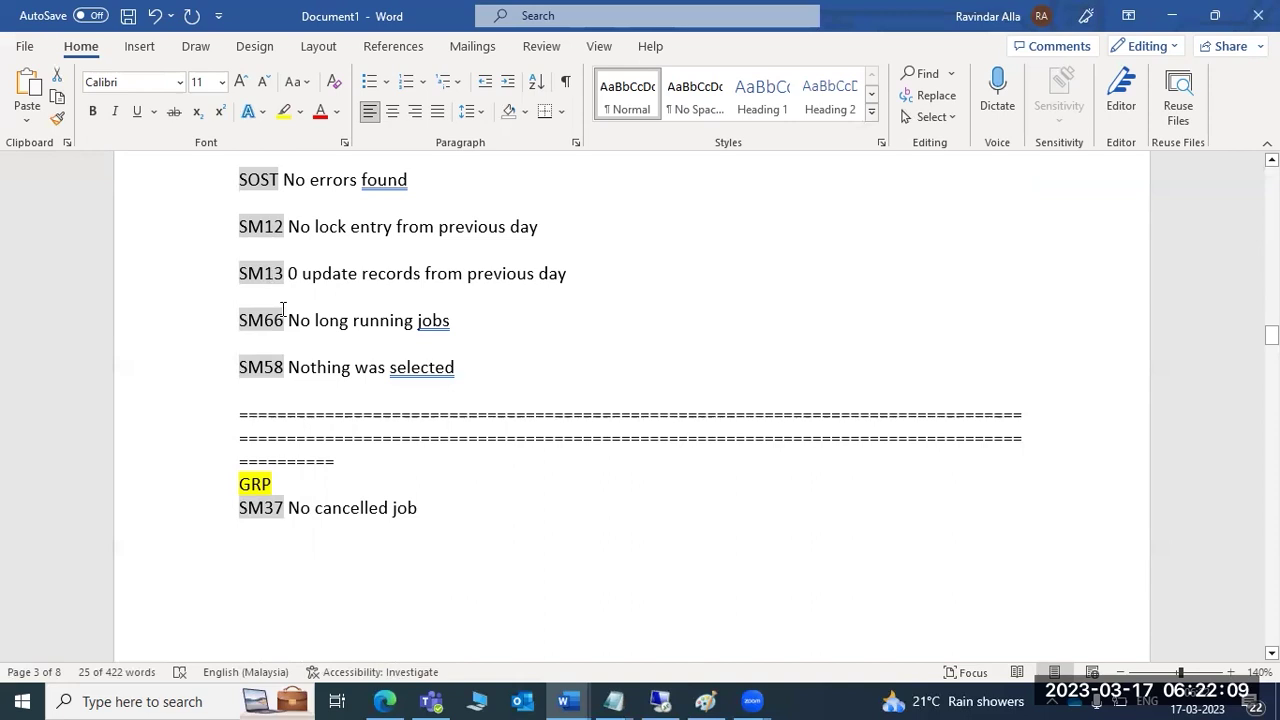
scroll(286, 380, down, 15)
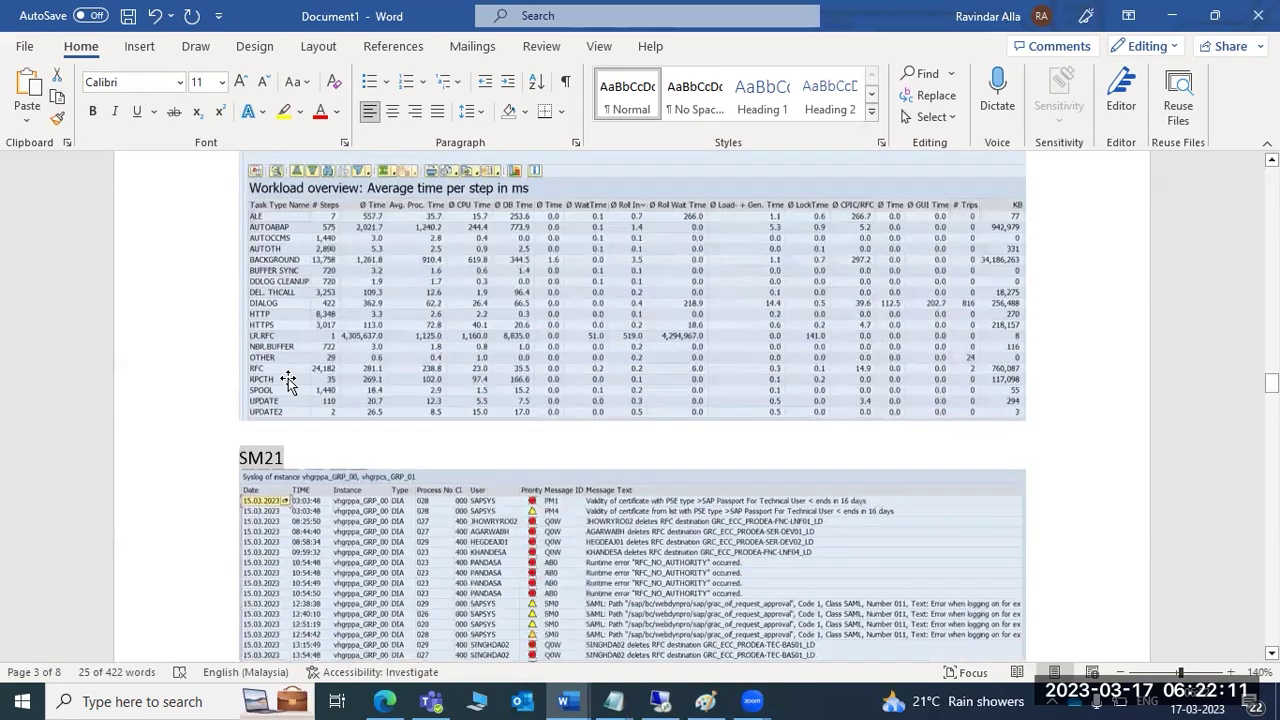
scroll(286, 380, down, 10)
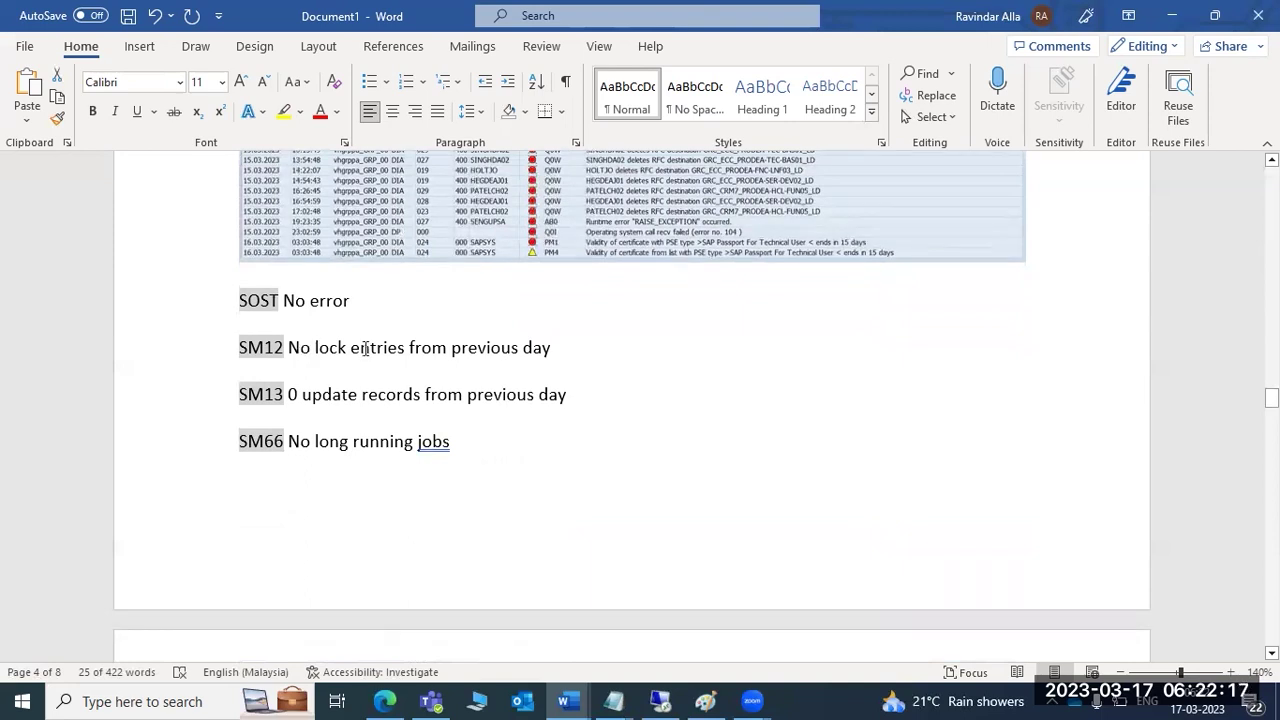
scroll(366, 350, down, 10)
scroll(366, 350, down, 1)
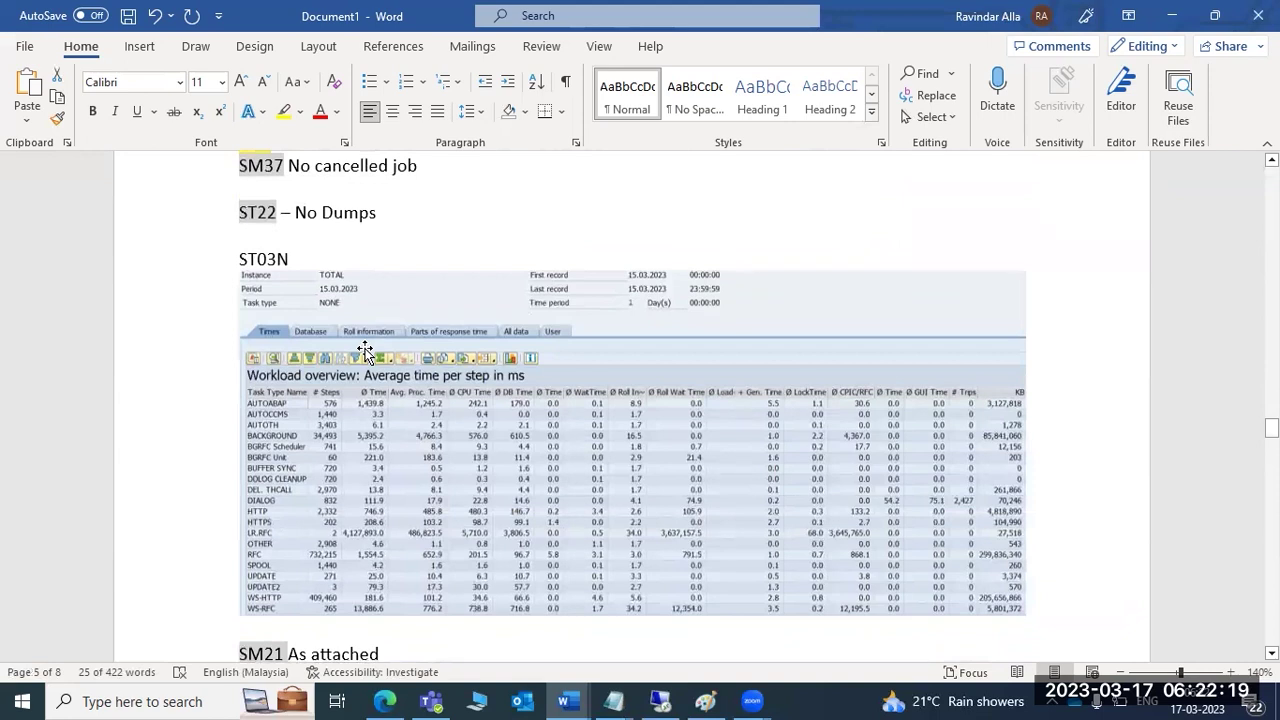
scroll(385, 345, down, 10)
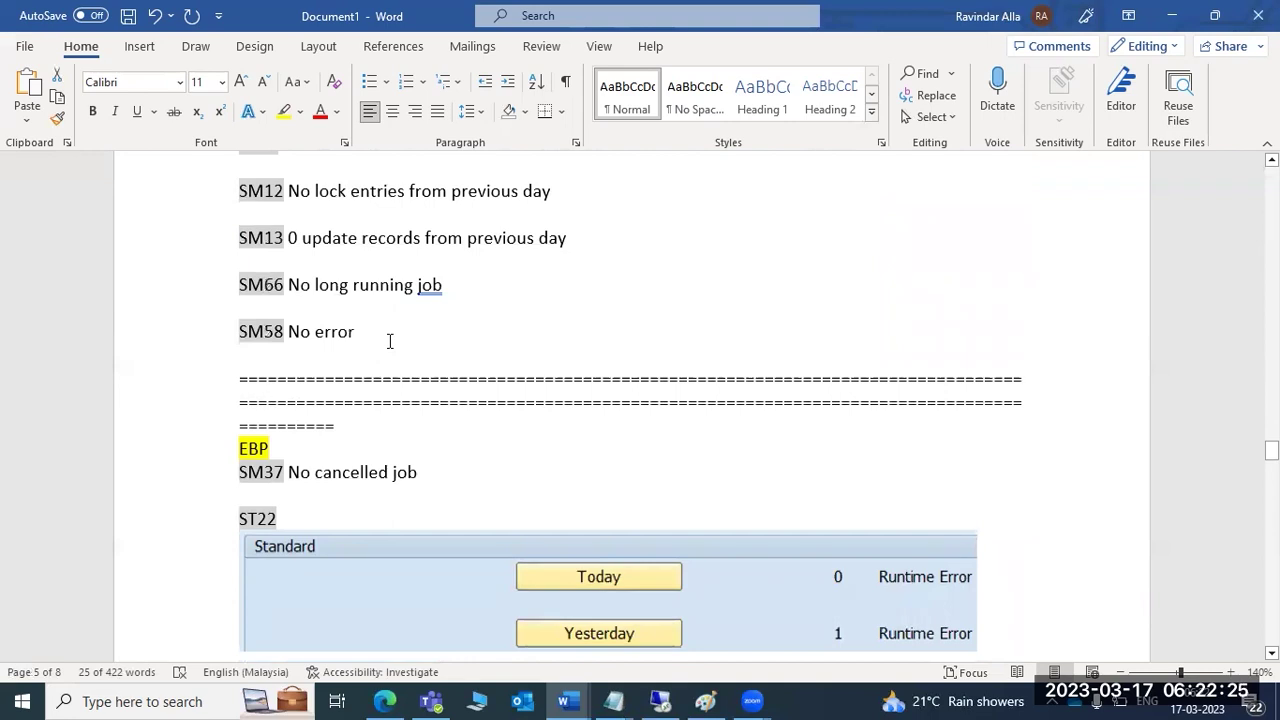
scroll(339, 375, down, 4)
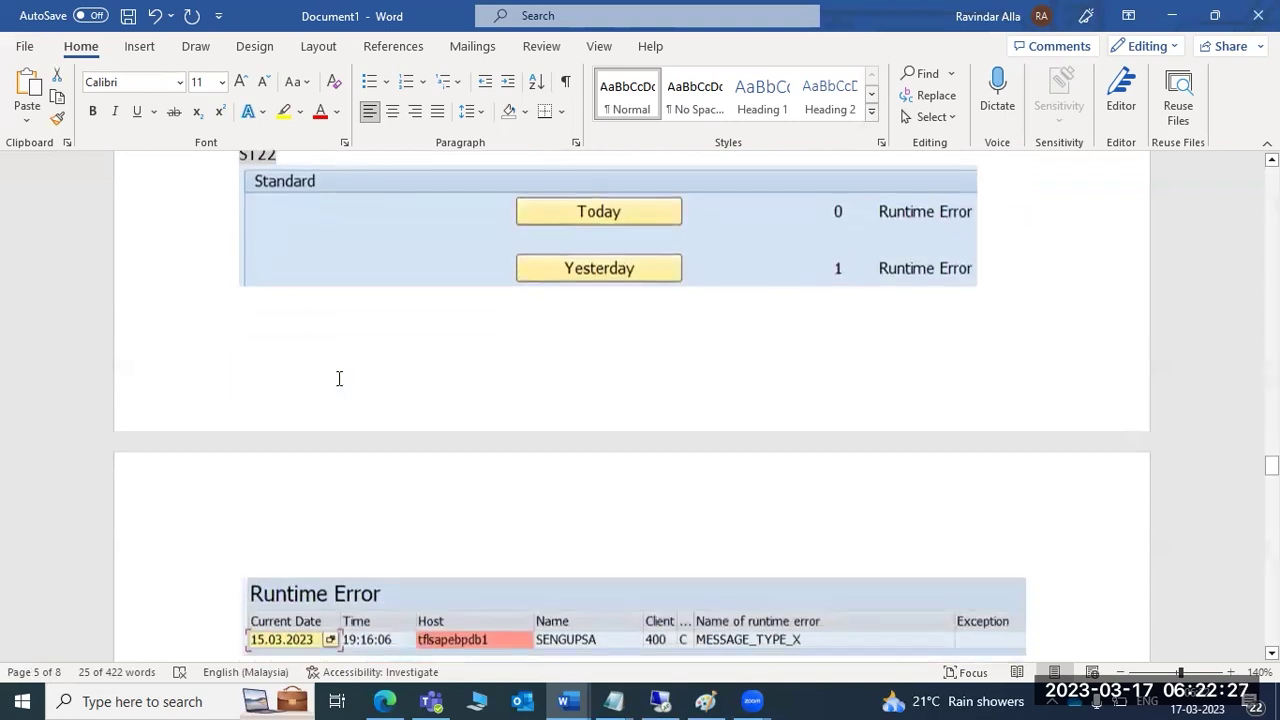
scroll(339, 378, down, 5)
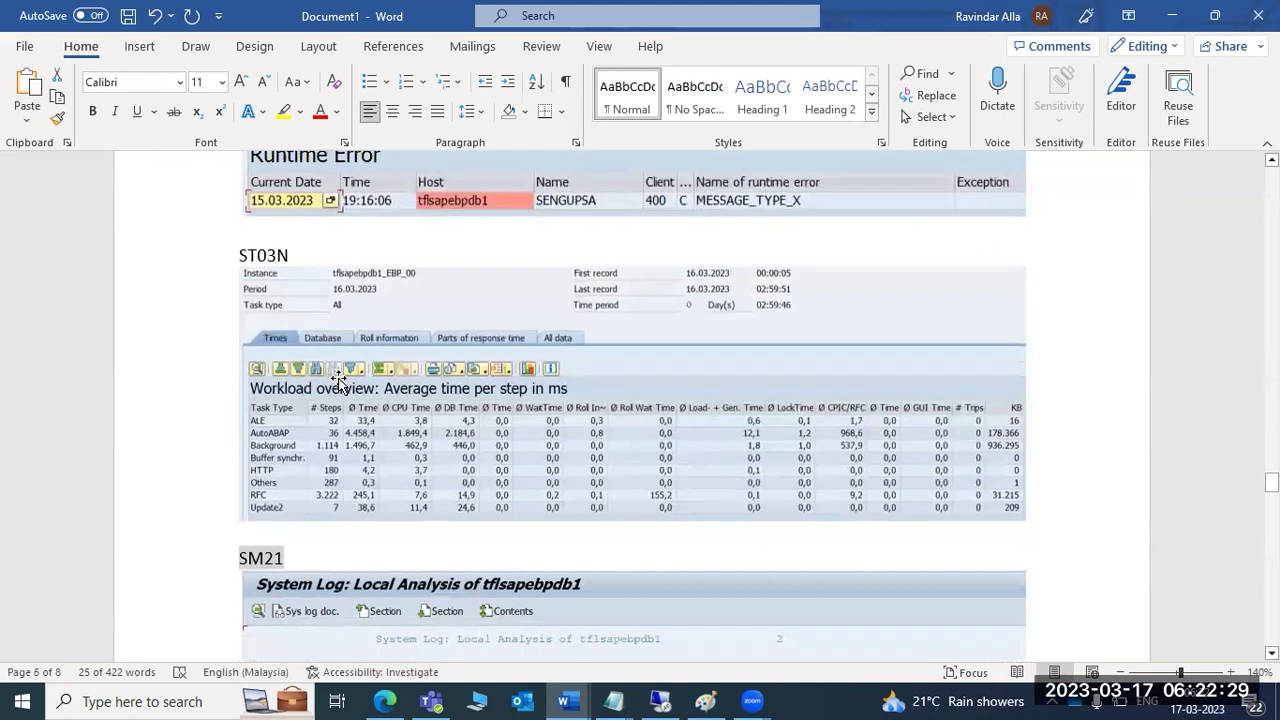
scroll(339, 380, down, 15)
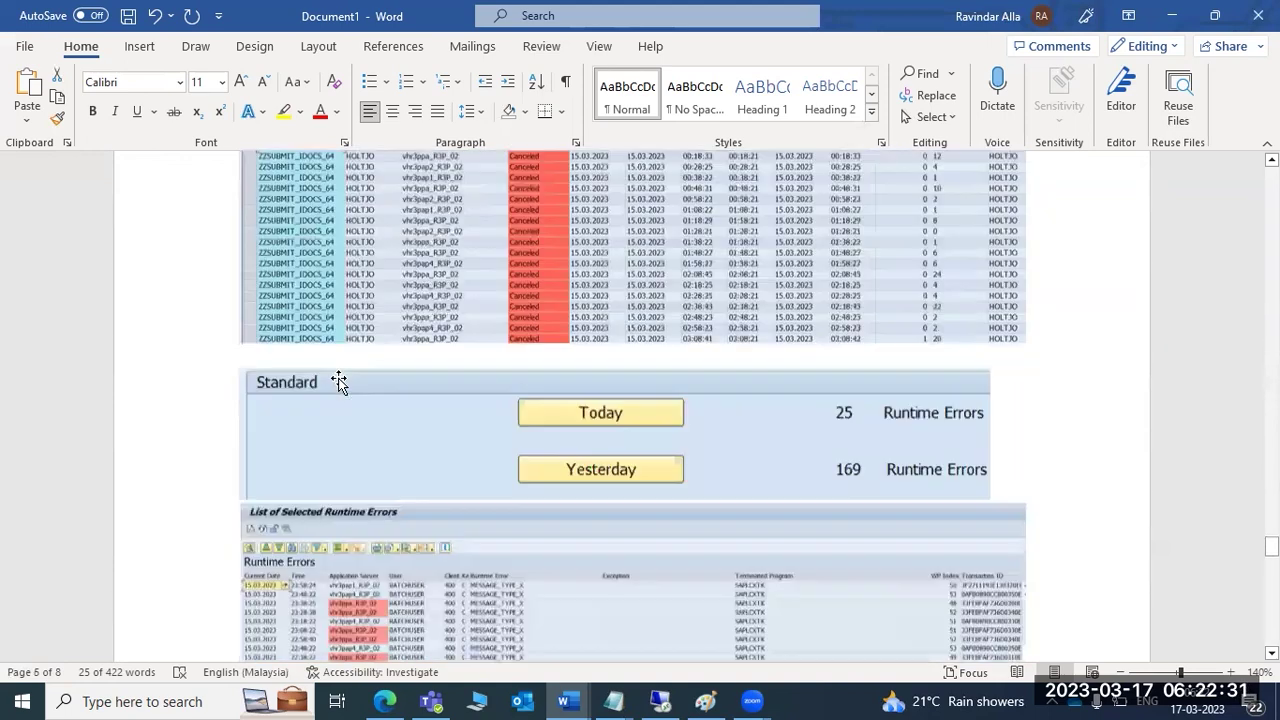
scroll(339, 380, down, 10)
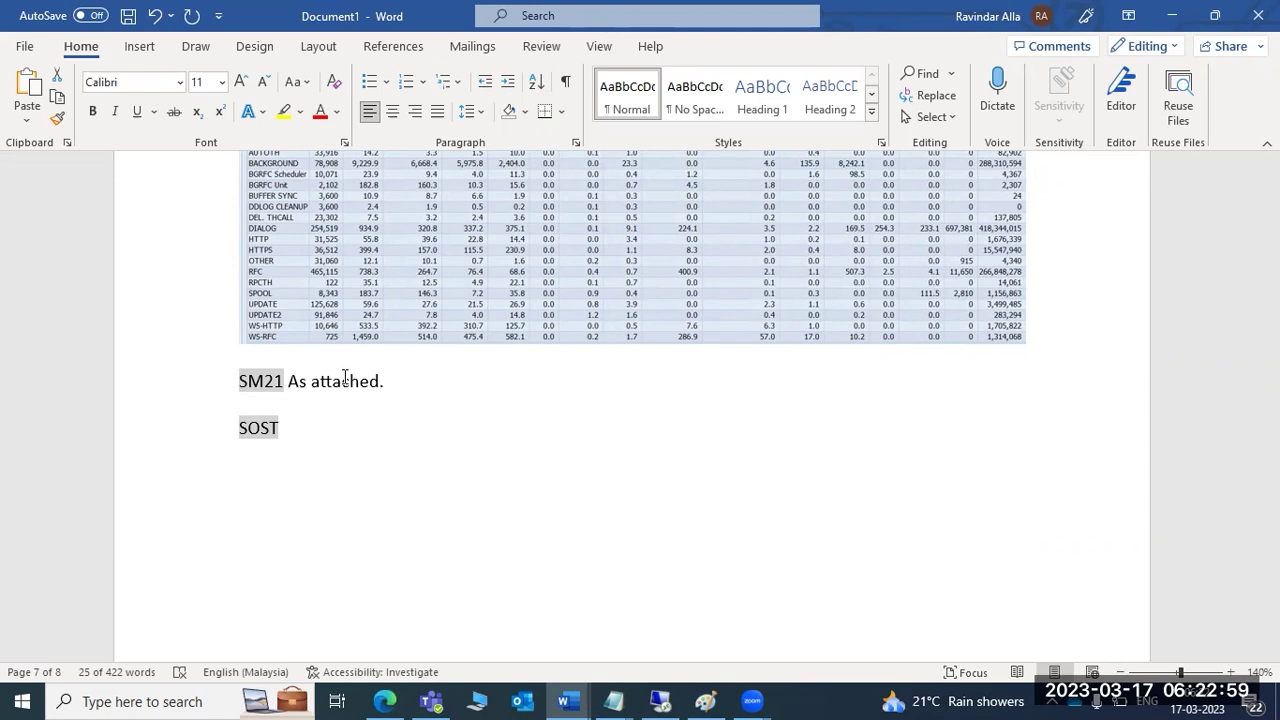
scroll(380, 320, up, 3)
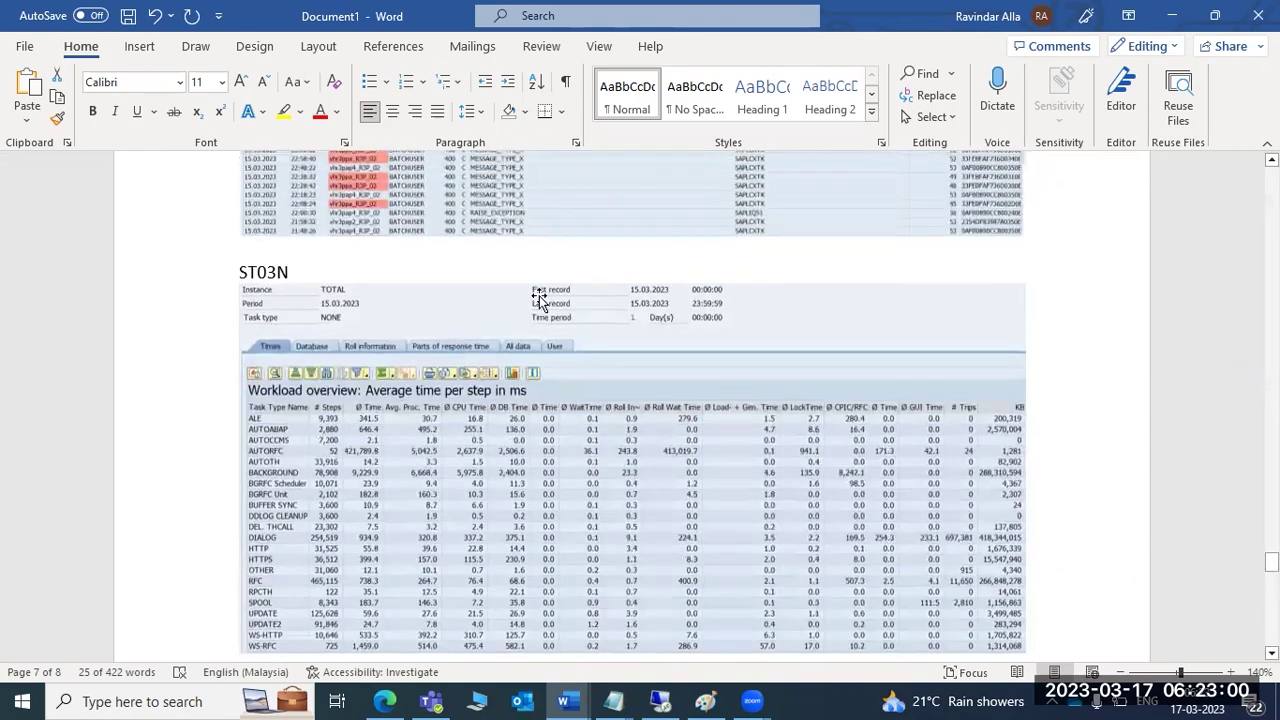
Step: Switch to the remote SAP session and open the long text of the first of yesterday's ABAP runtime errors
click(1173, 9)
click(661, 700)
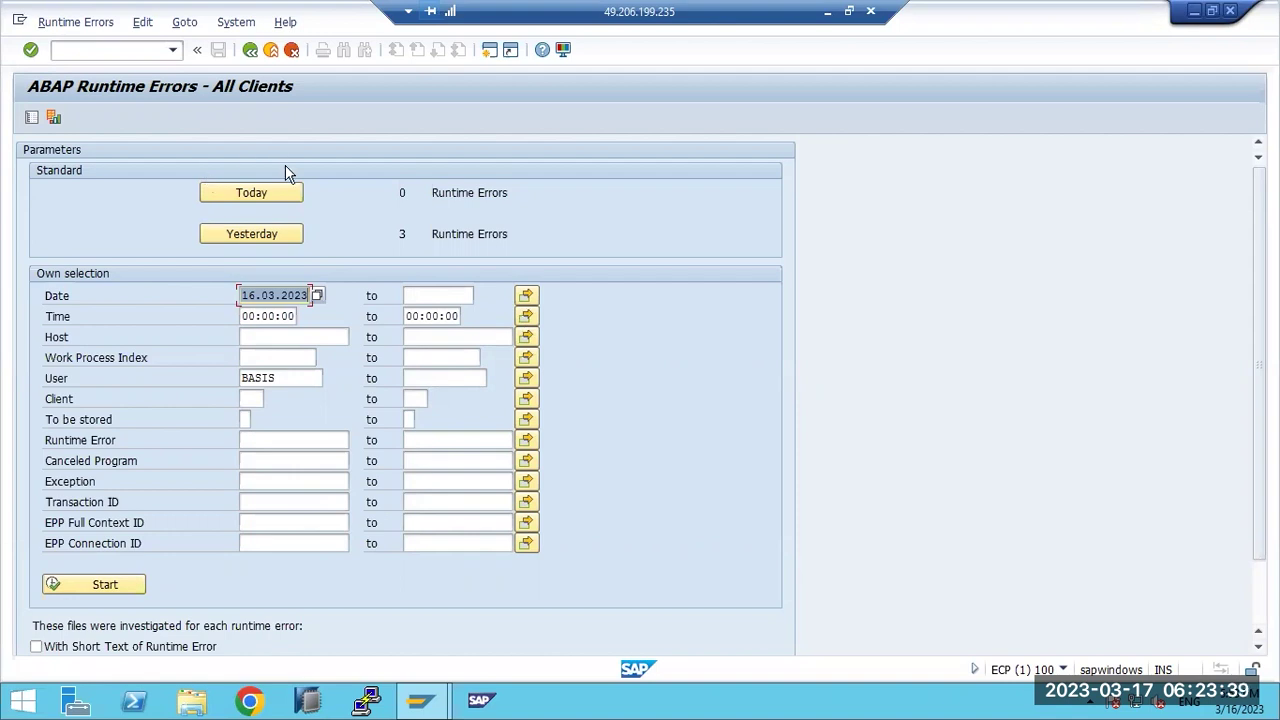
click(260, 234)
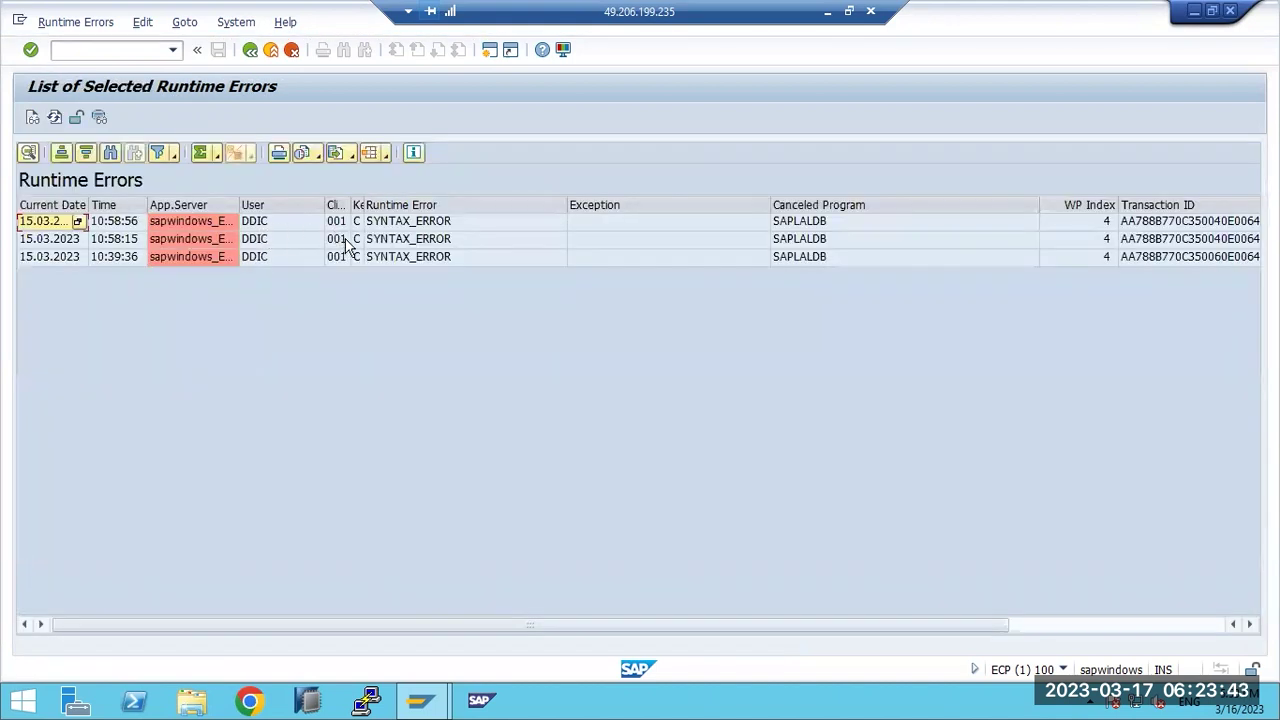
double_click(368, 222)
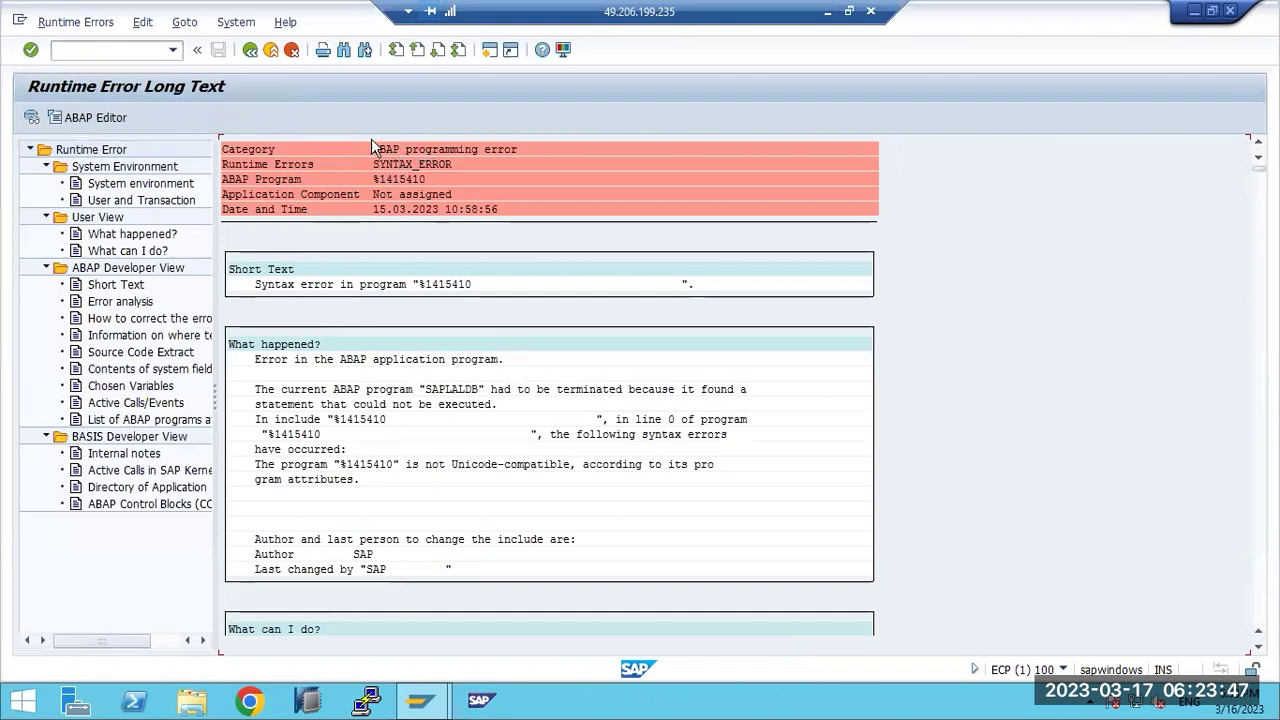
Step: Leave the runtime error details and the ABAP Runtime Errors screen to return to SAP Easy Access
key(F3)
click(99, 52)
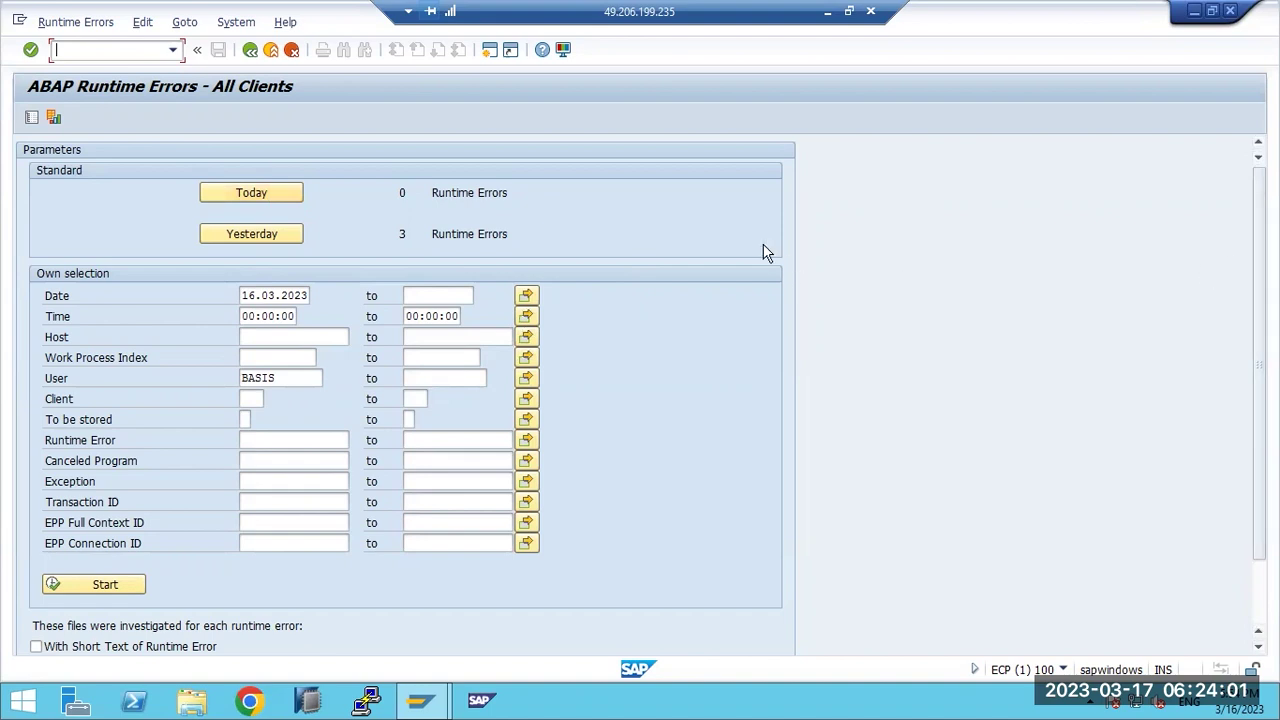
click(250, 49)
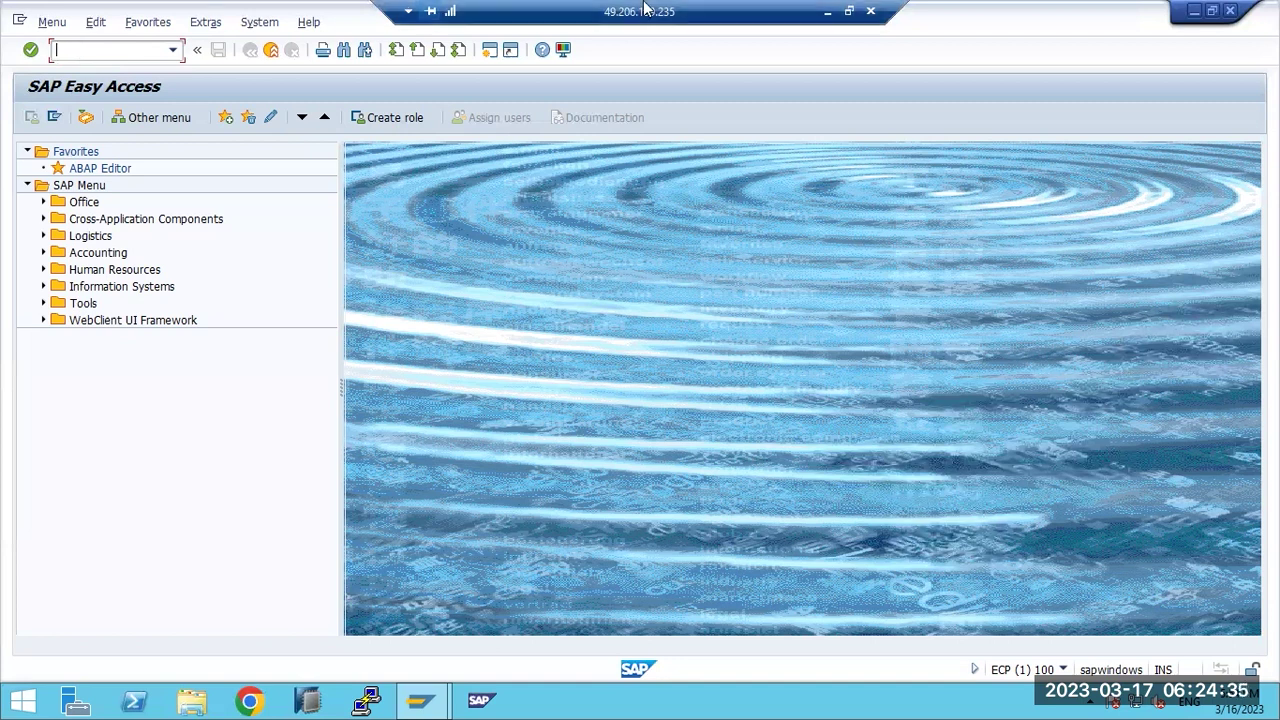
Step: Switch to Paint and create a text box of about 1270 × 515 px covering most of the blank canvas
click(828, 12)
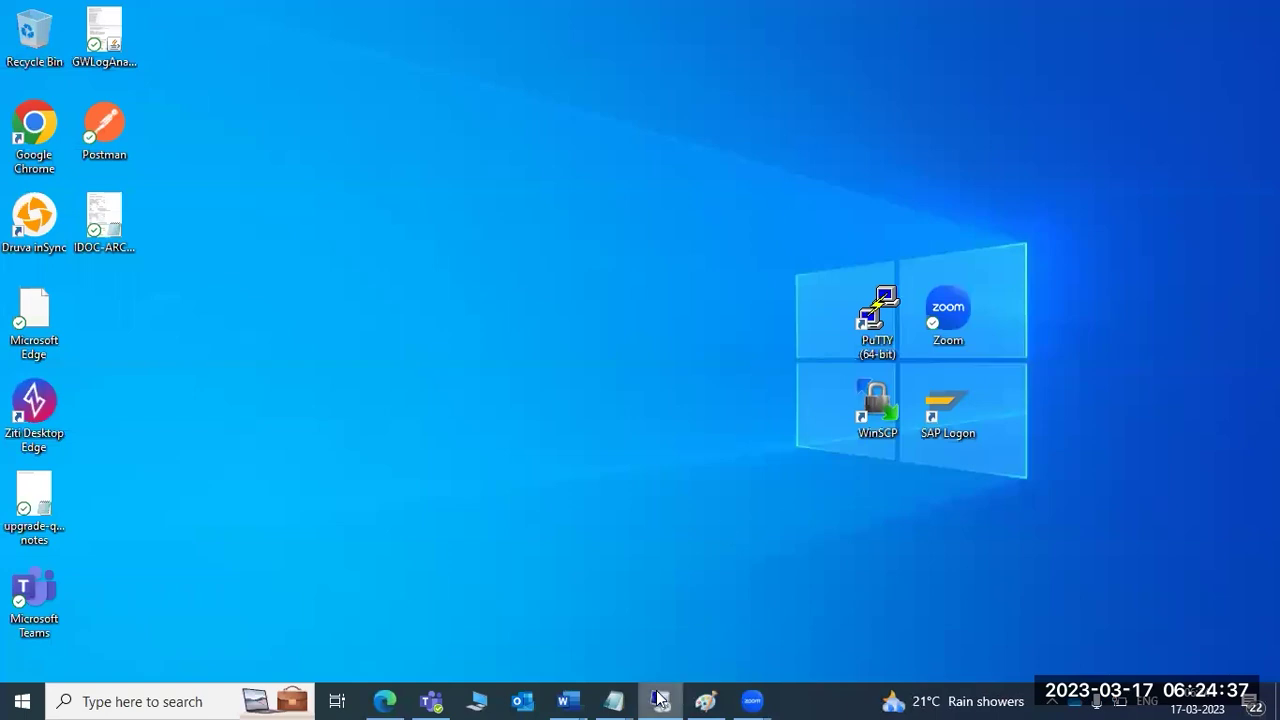
click(705, 701)
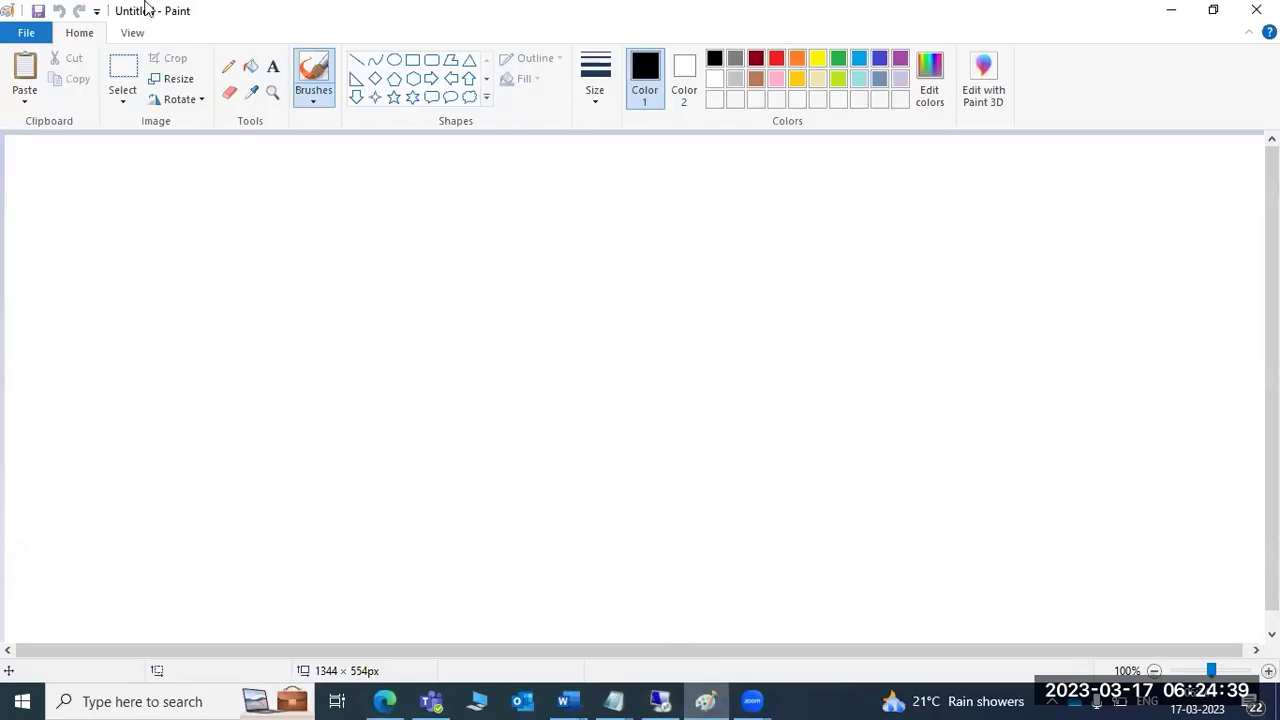
click(272, 67)
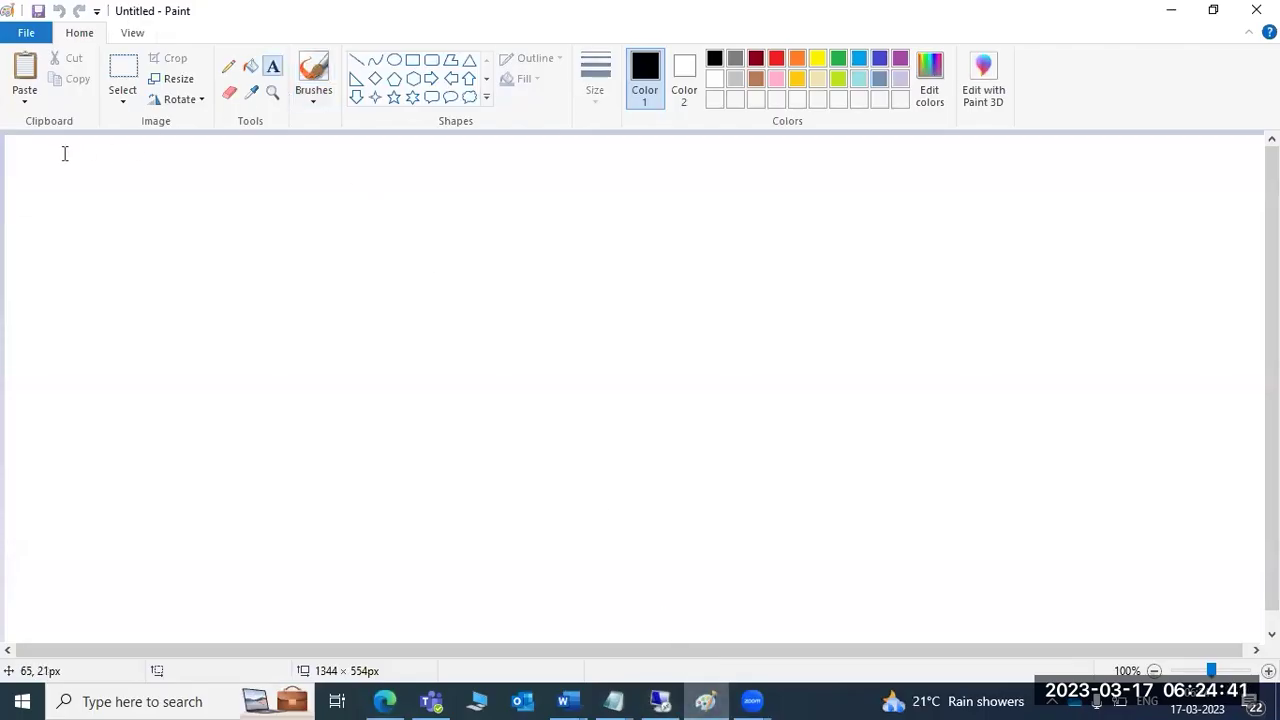
drag(53, 151, 1241, 633)
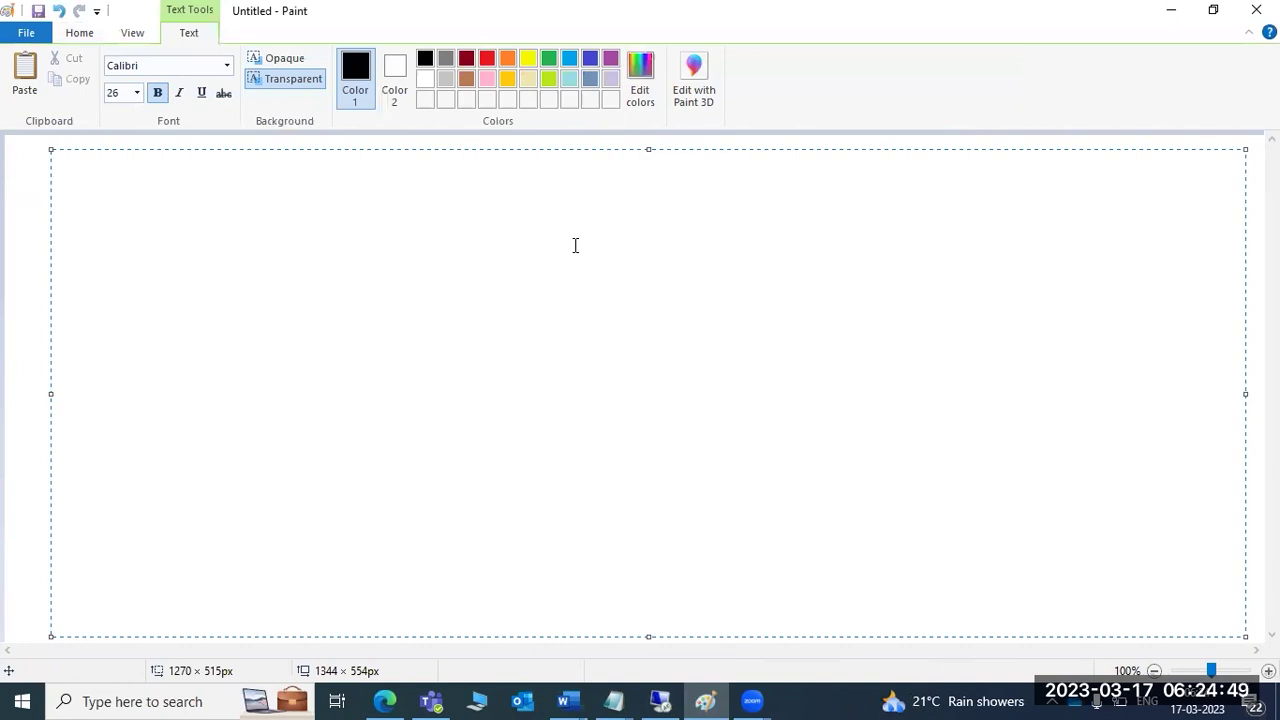
Step: Write the heading "Daily Monitoring T_CODES:" underlined with a row of equals signs, and start the list with "SOST -"
text(Dail)
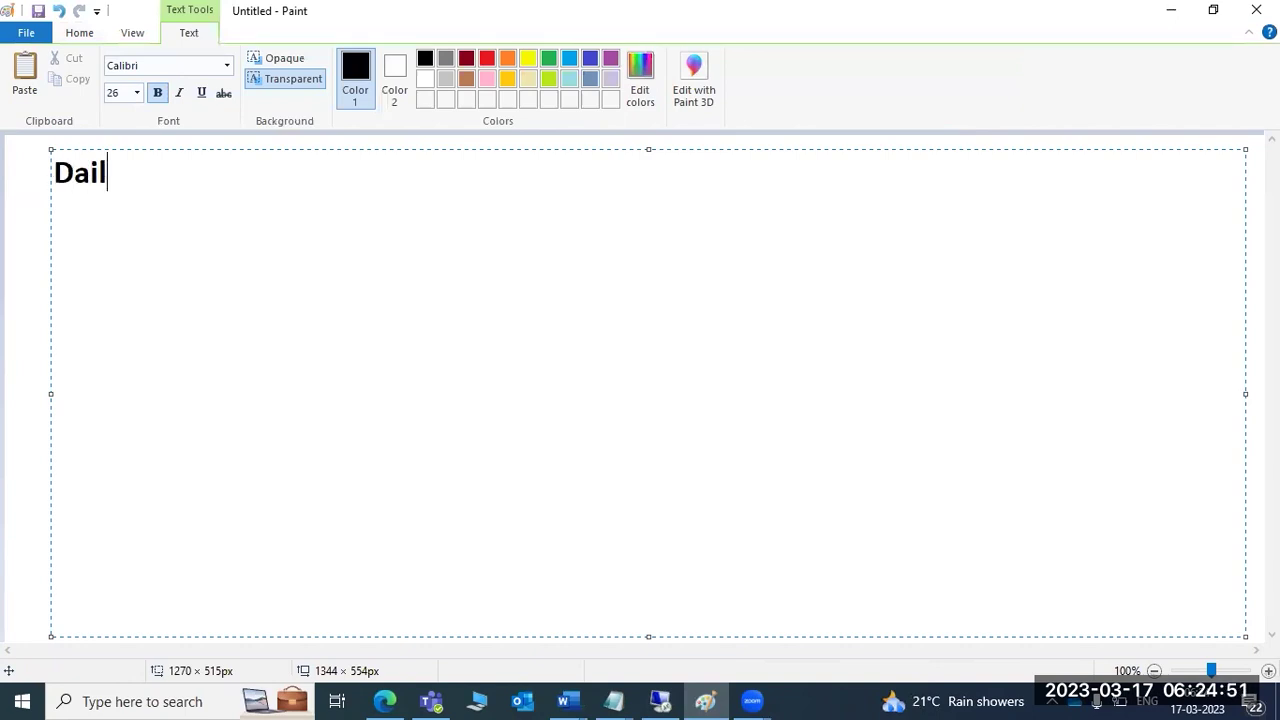
text(y Monitor)
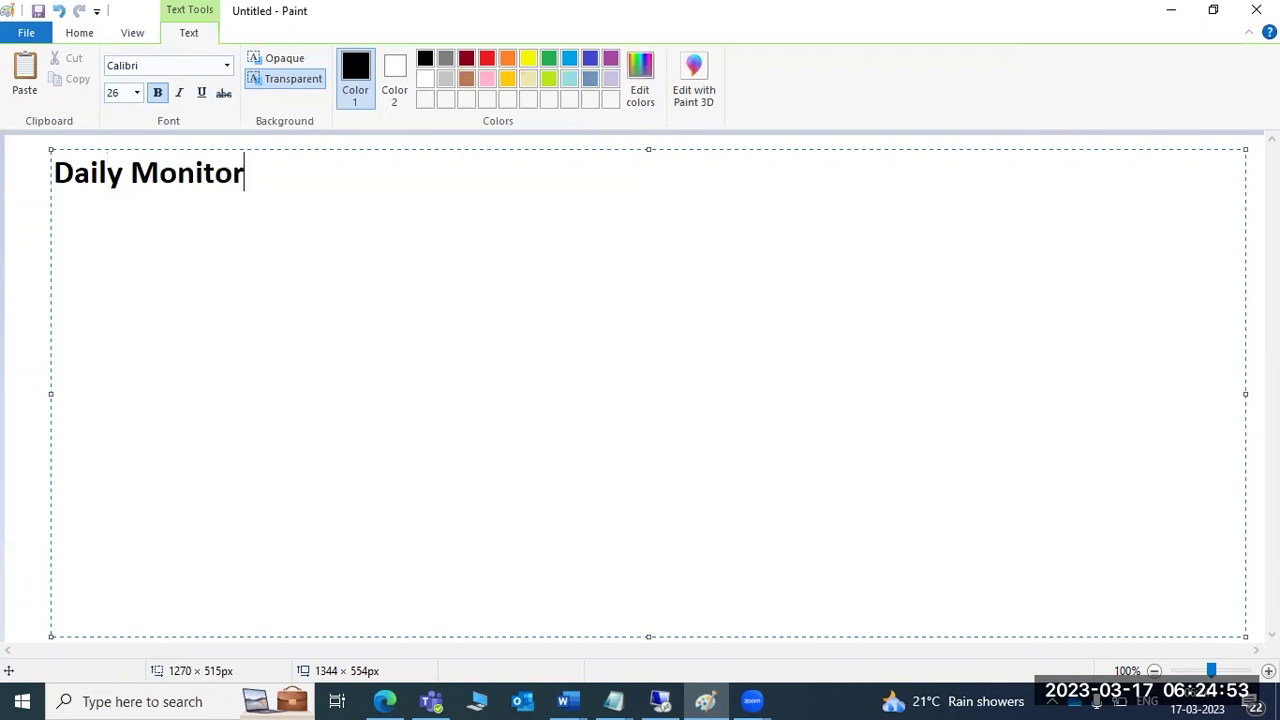
text(ing TR)
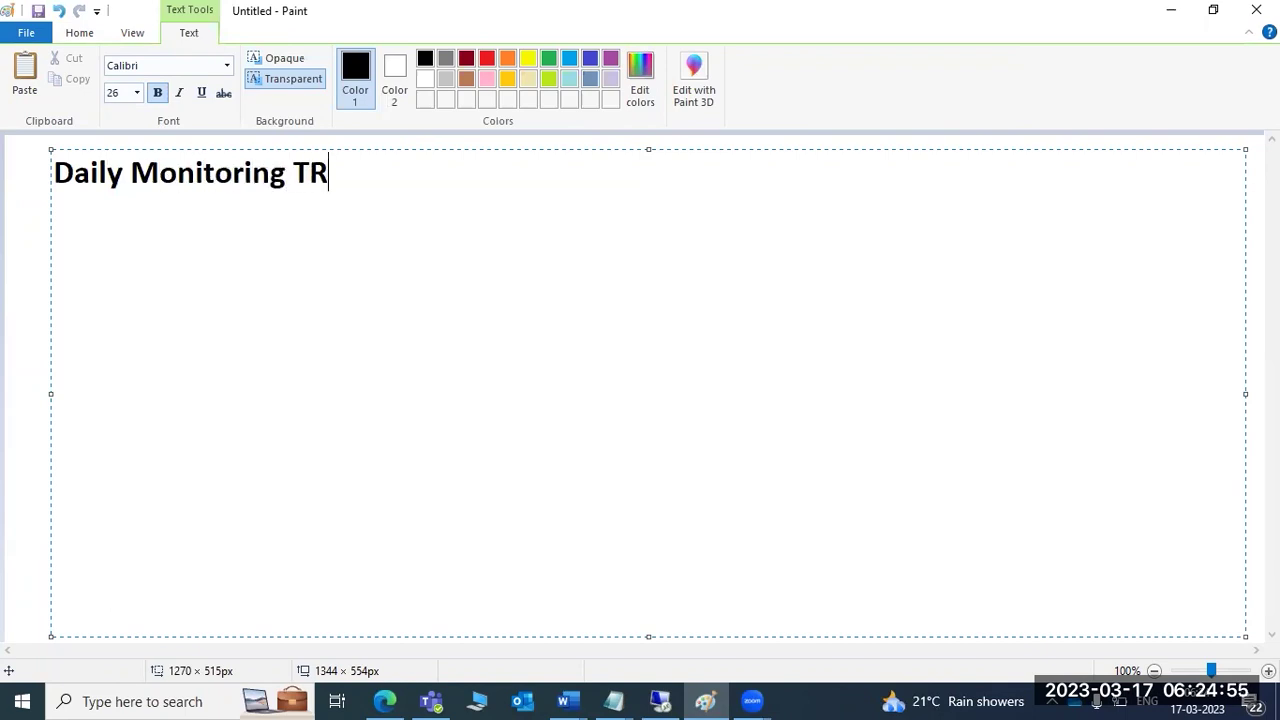
key(BackSpace)
text(_CODES:)
key(Return)
text(========================)
key(Return)
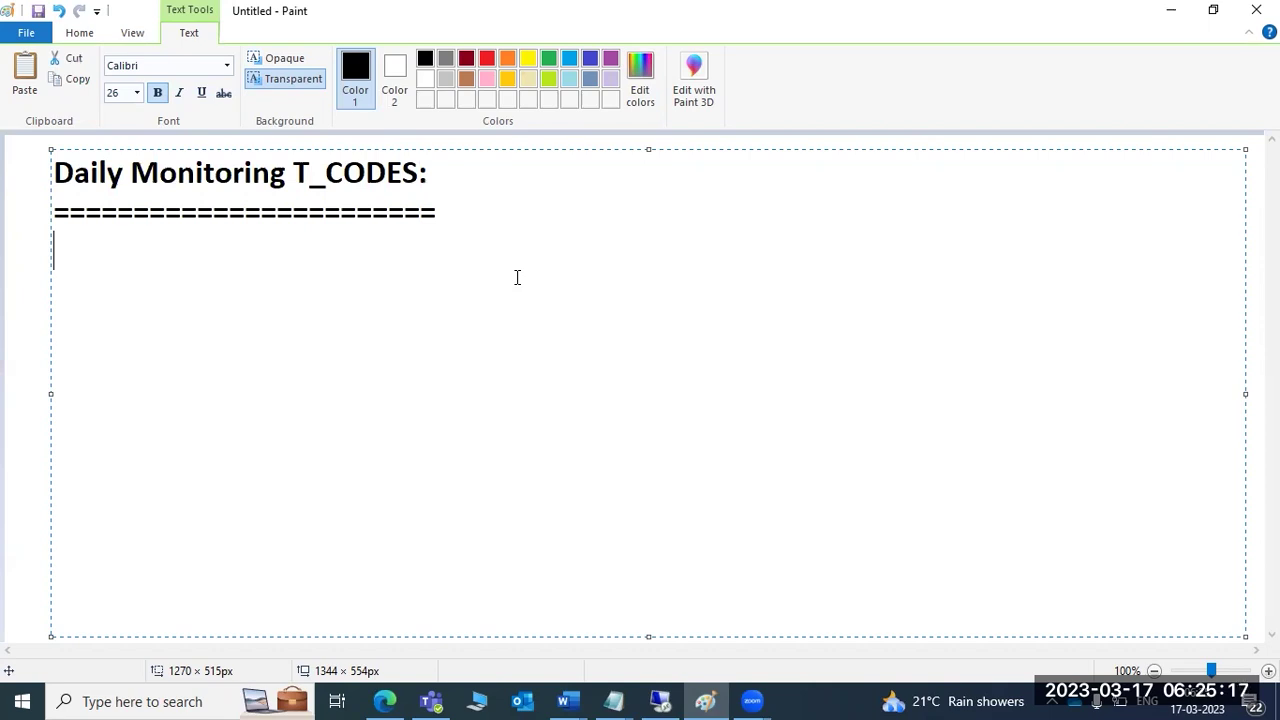
text(SOST -)
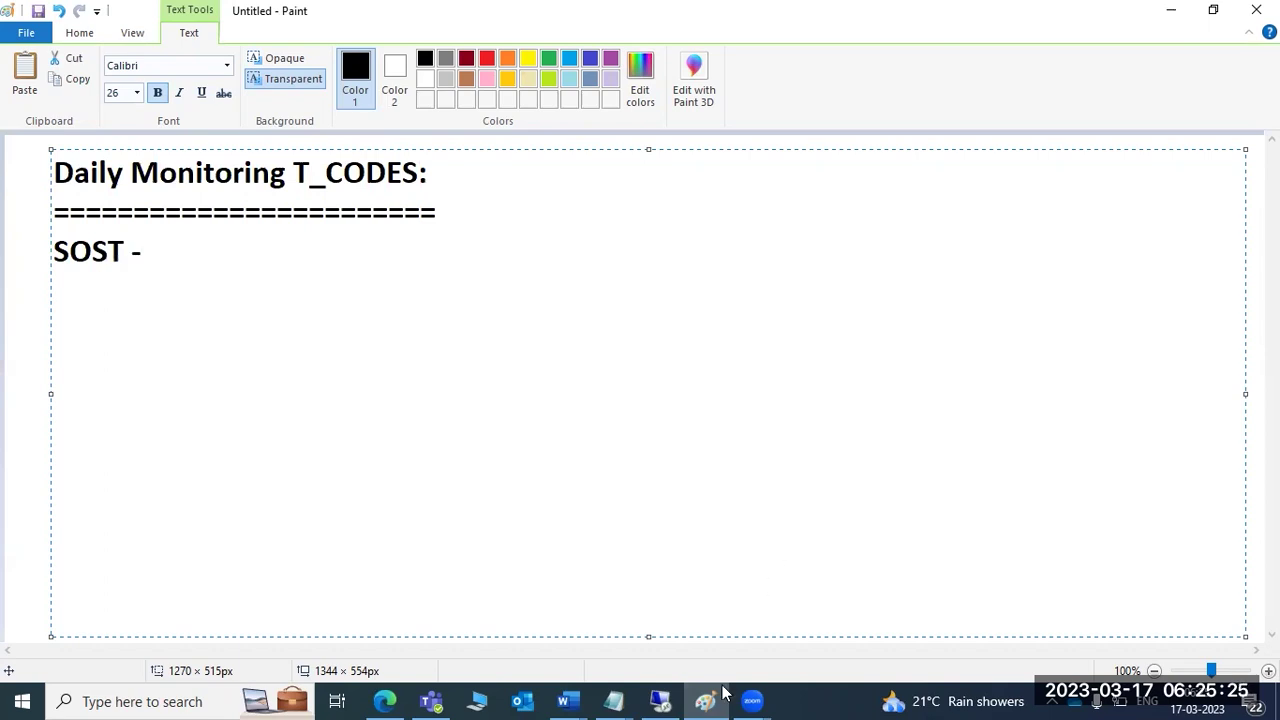
Step: Switch to the remote SAP session, run transaction SOST and dismiss the Internet Explorer security message
click(660, 701)
click(133, 60)
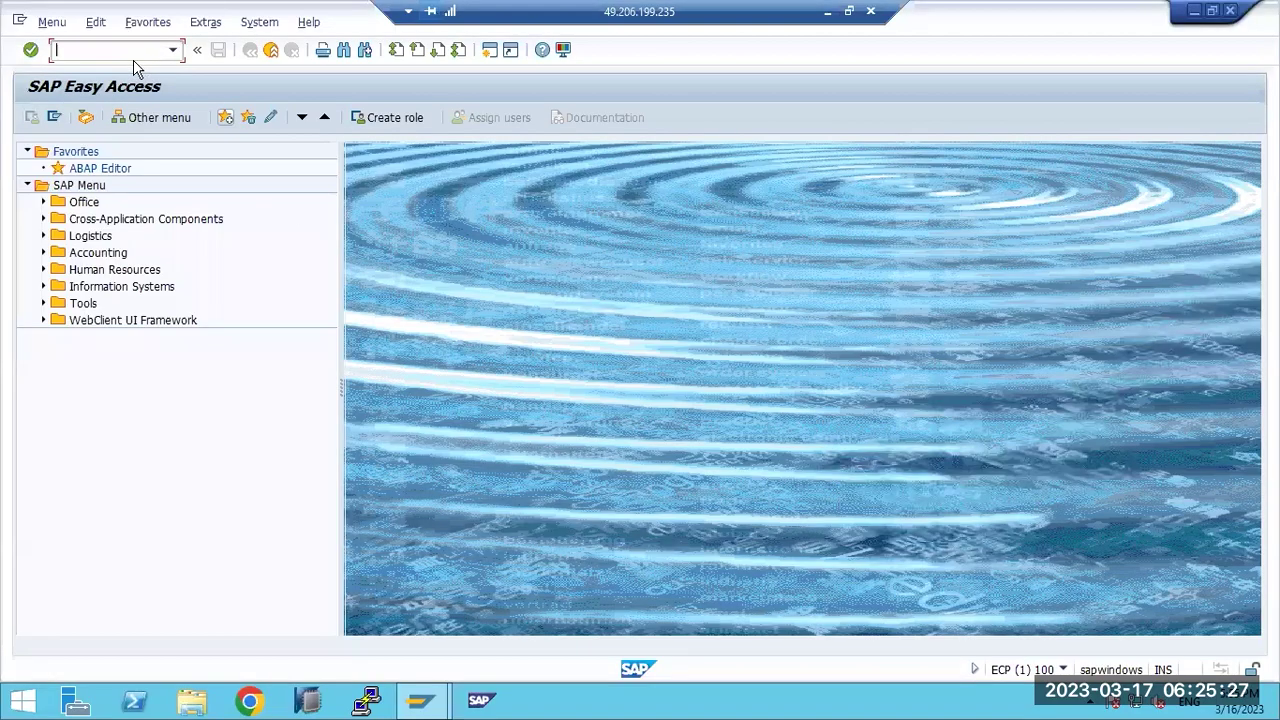
text(sost)
key(Return)
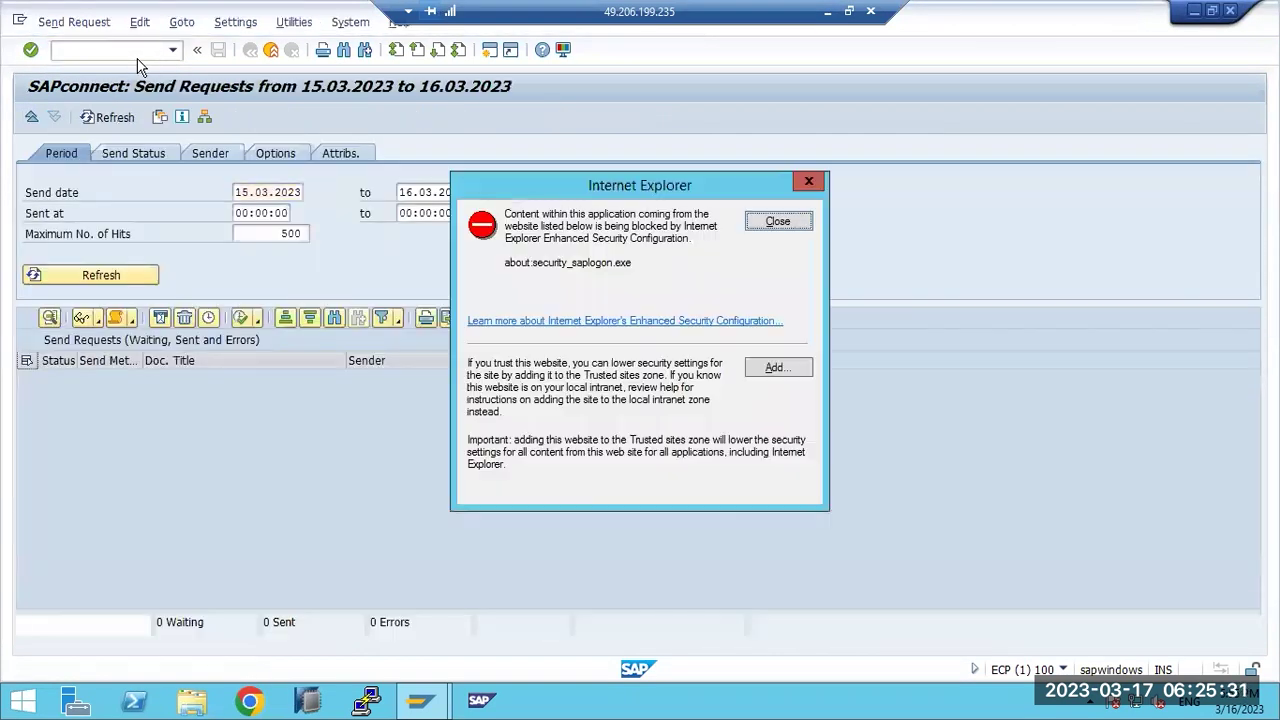
click(778, 222)
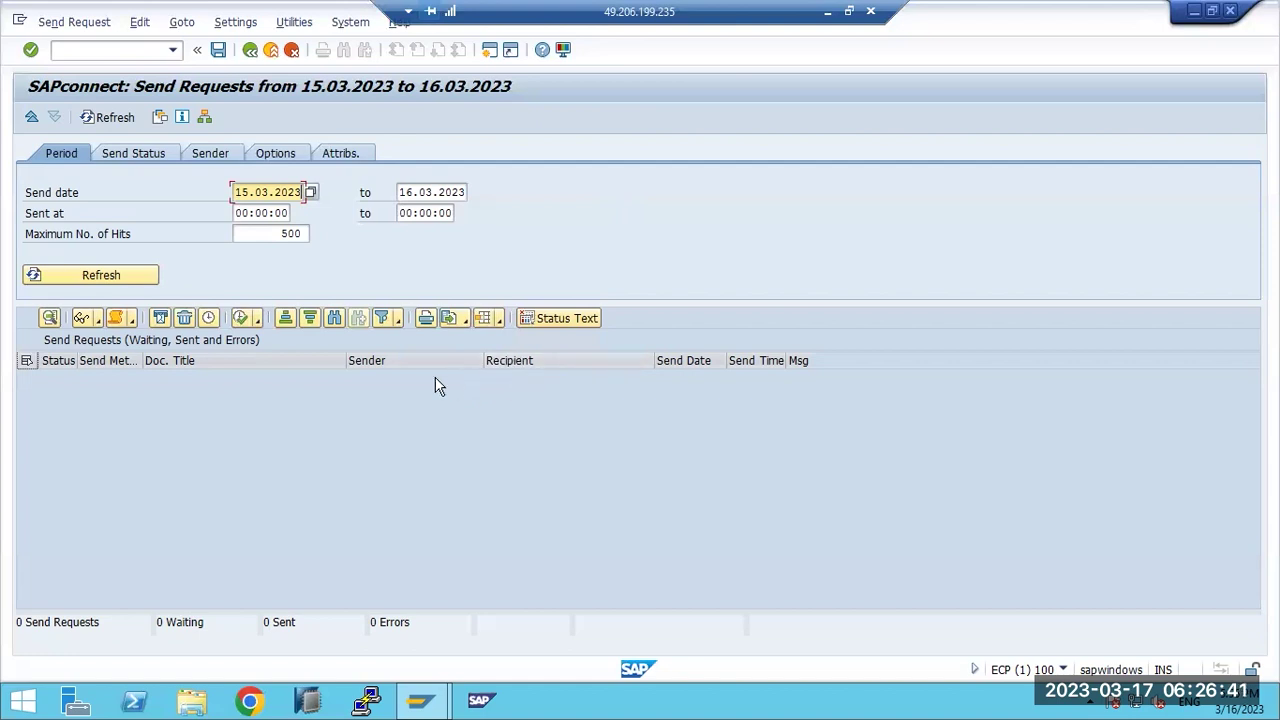
Step: Include Transmitted in the send status filter, refresh the send requests list and return to SAP Easy Access
click(174, 50)
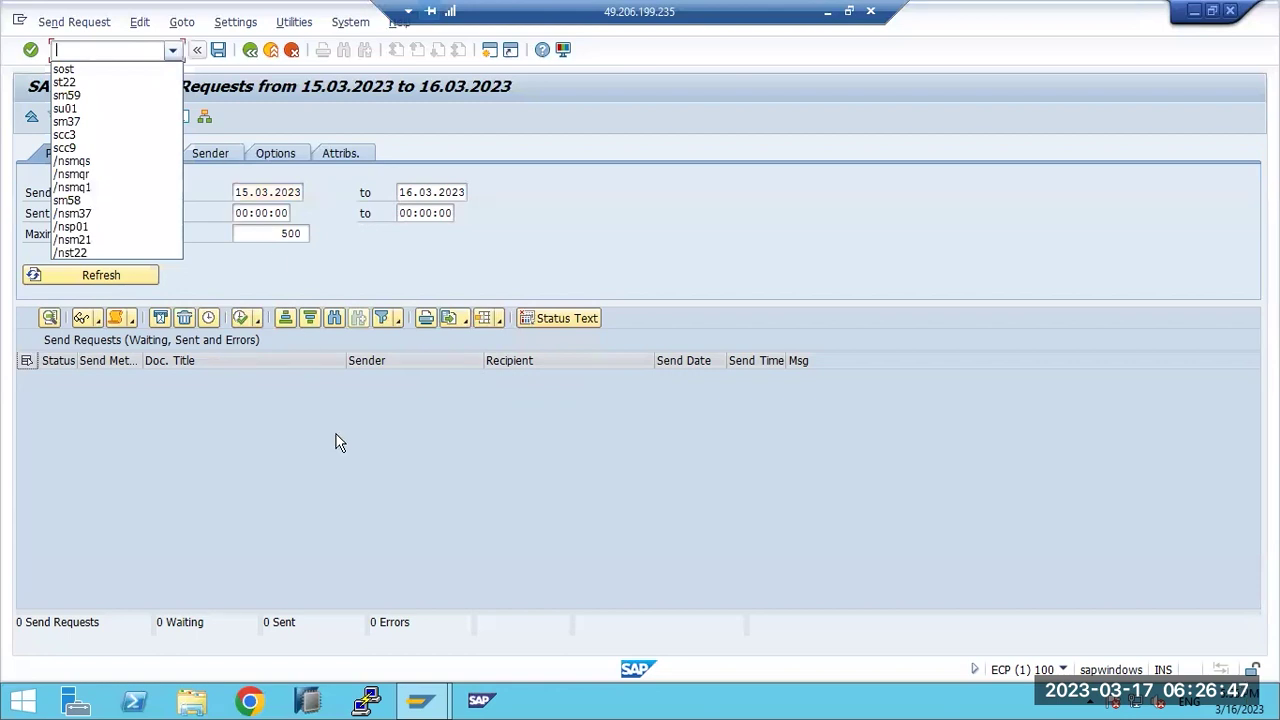
click(176, 286)
click(131, 150)
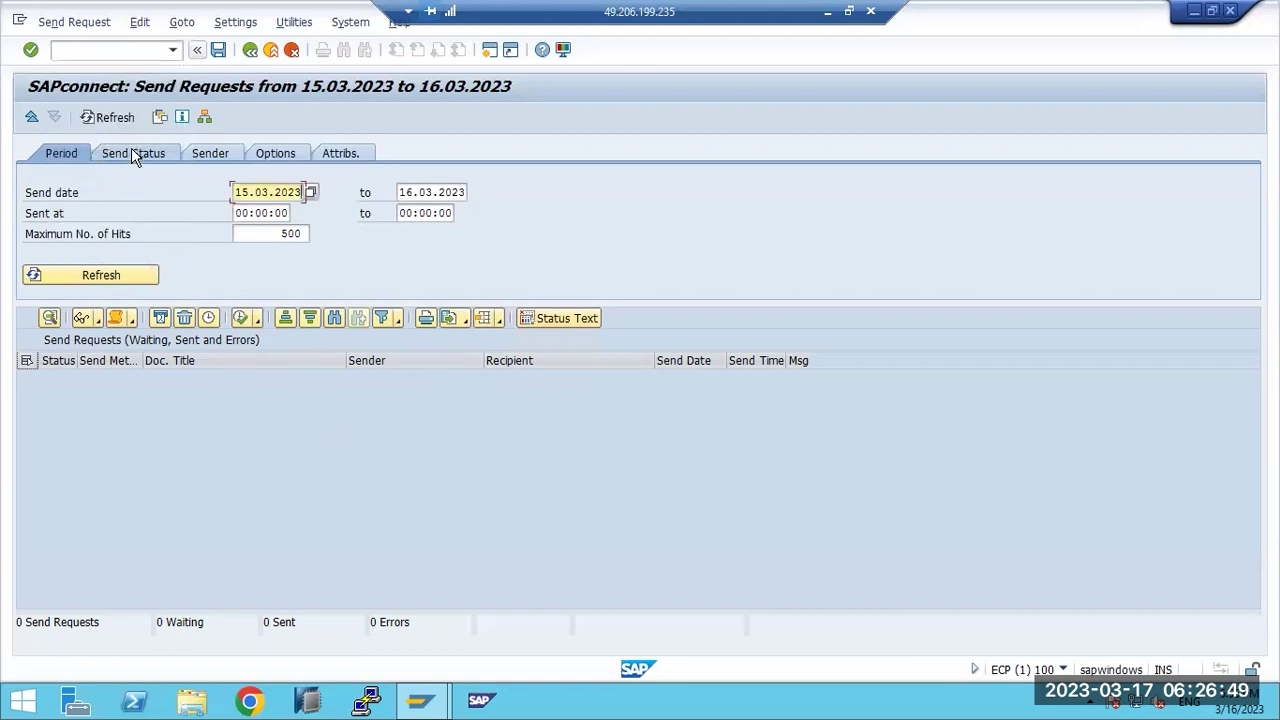
click(151, 228)
click(143, 272)
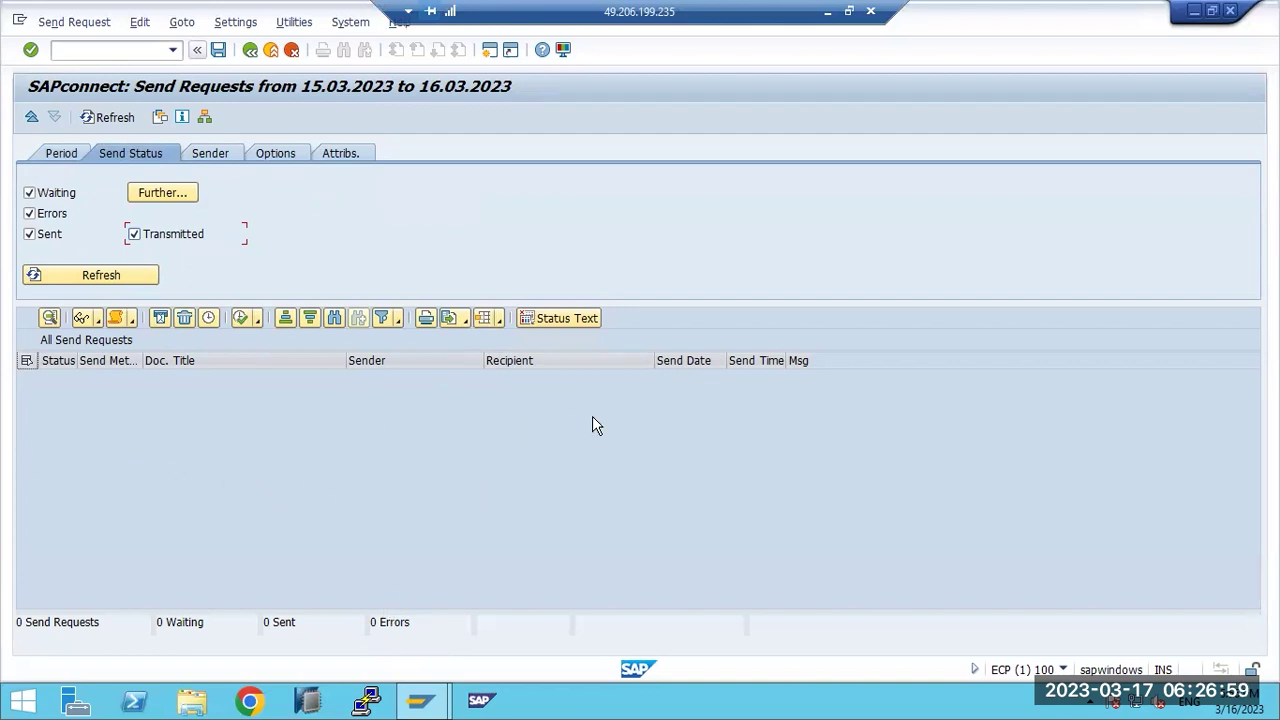
key(F3)
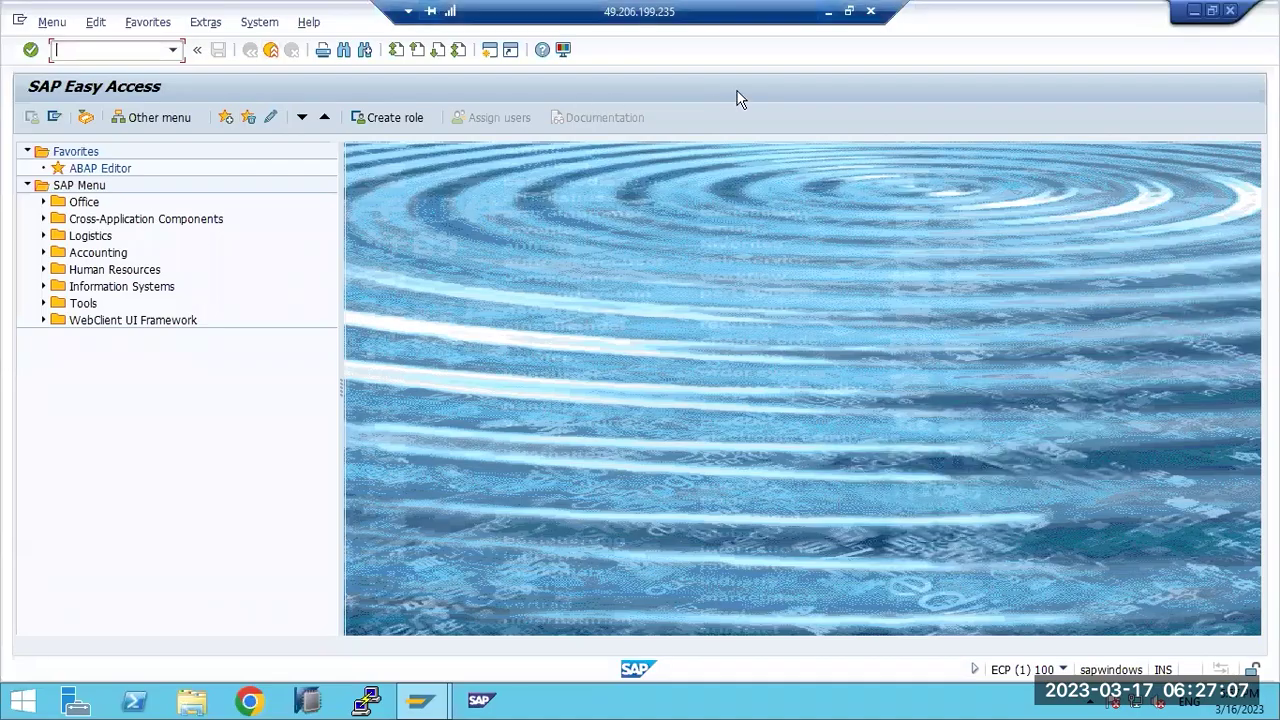
Step: Check the transaction code list in Paint, switch back to the remote SAP session and run transaction SOST again
key(alt+Tab)
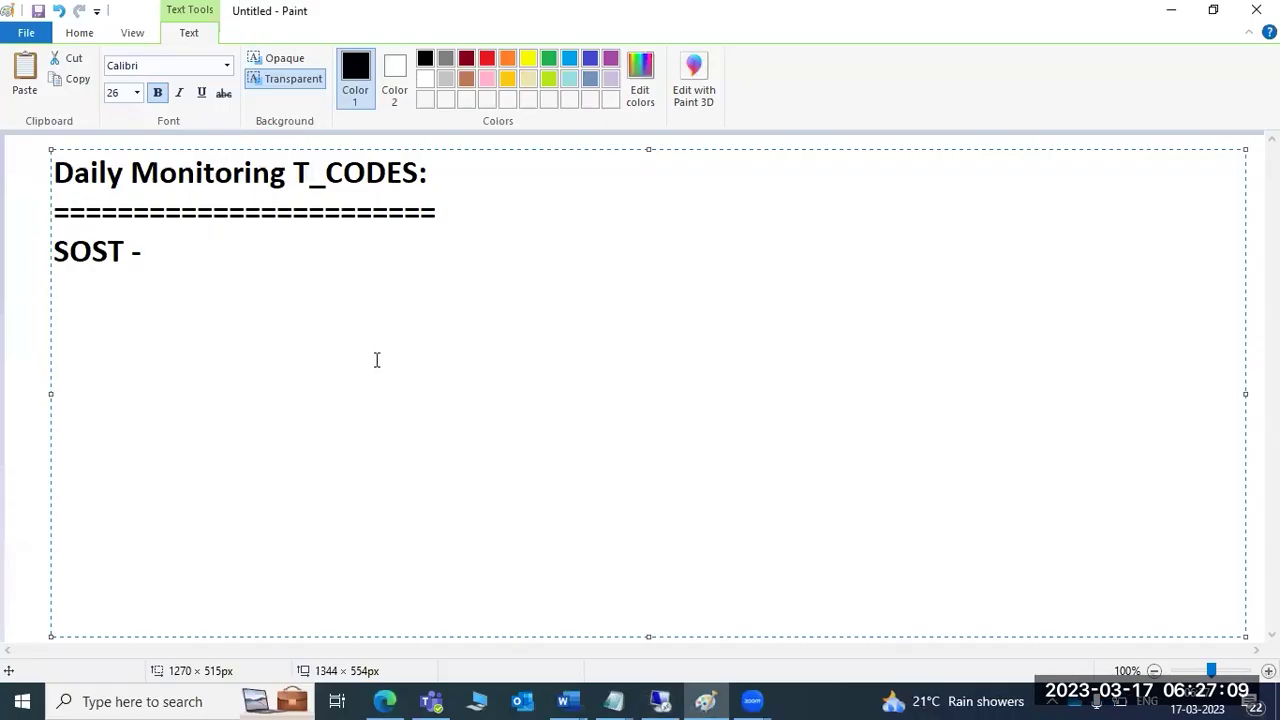
click(661, 701)
text(sost)
key(Return)
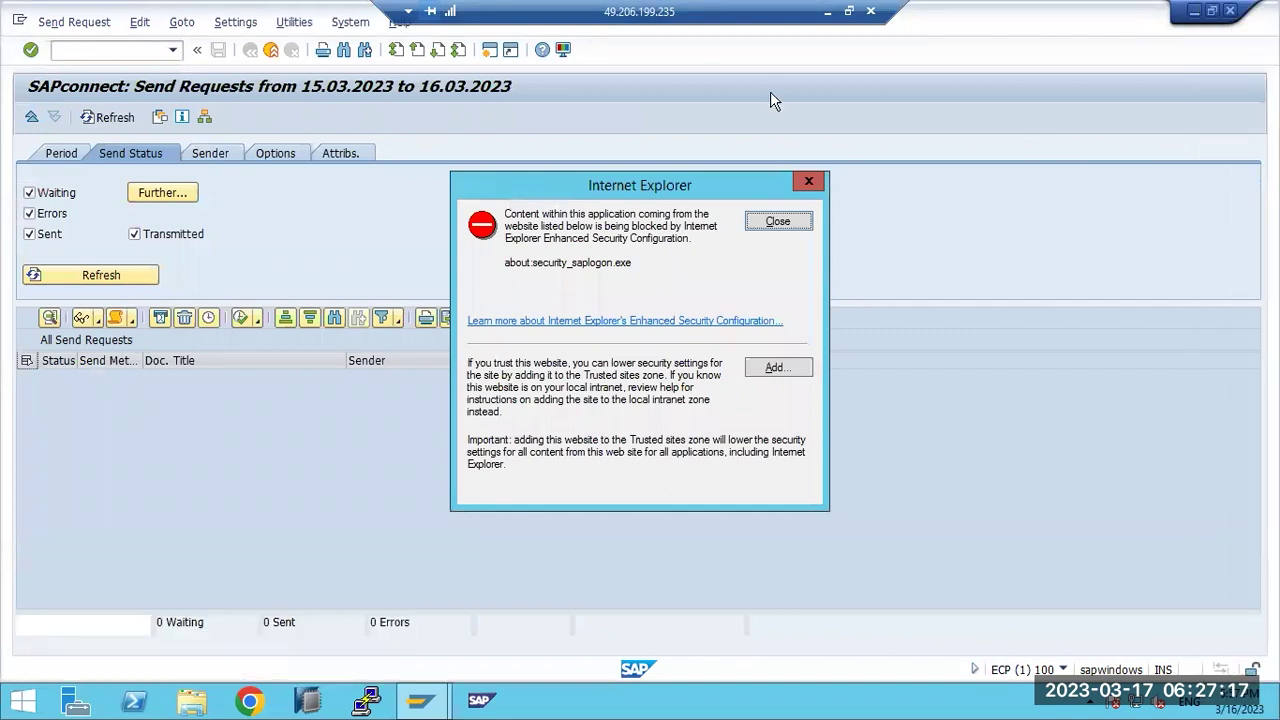
Step: Switch to Paint, complete the SOST entry with the description "SEND REQUESTS" and start a new line
key(alt+Tab)
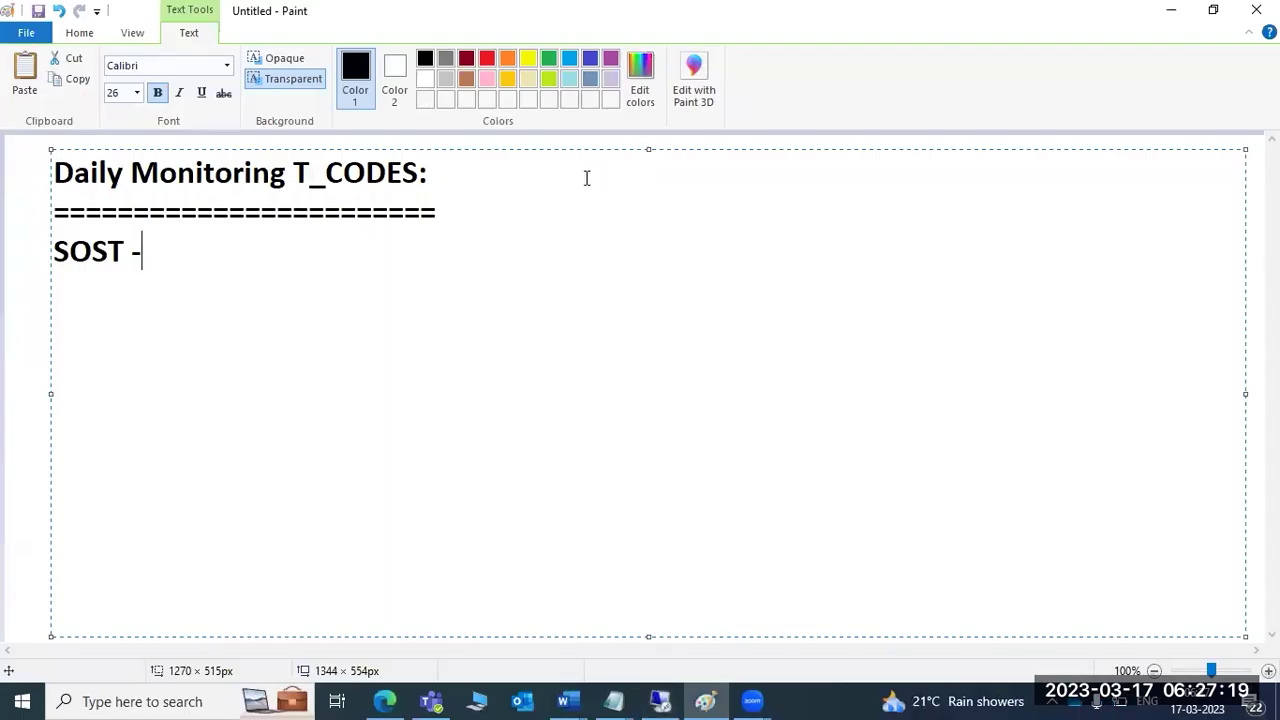
text(SEND CON)
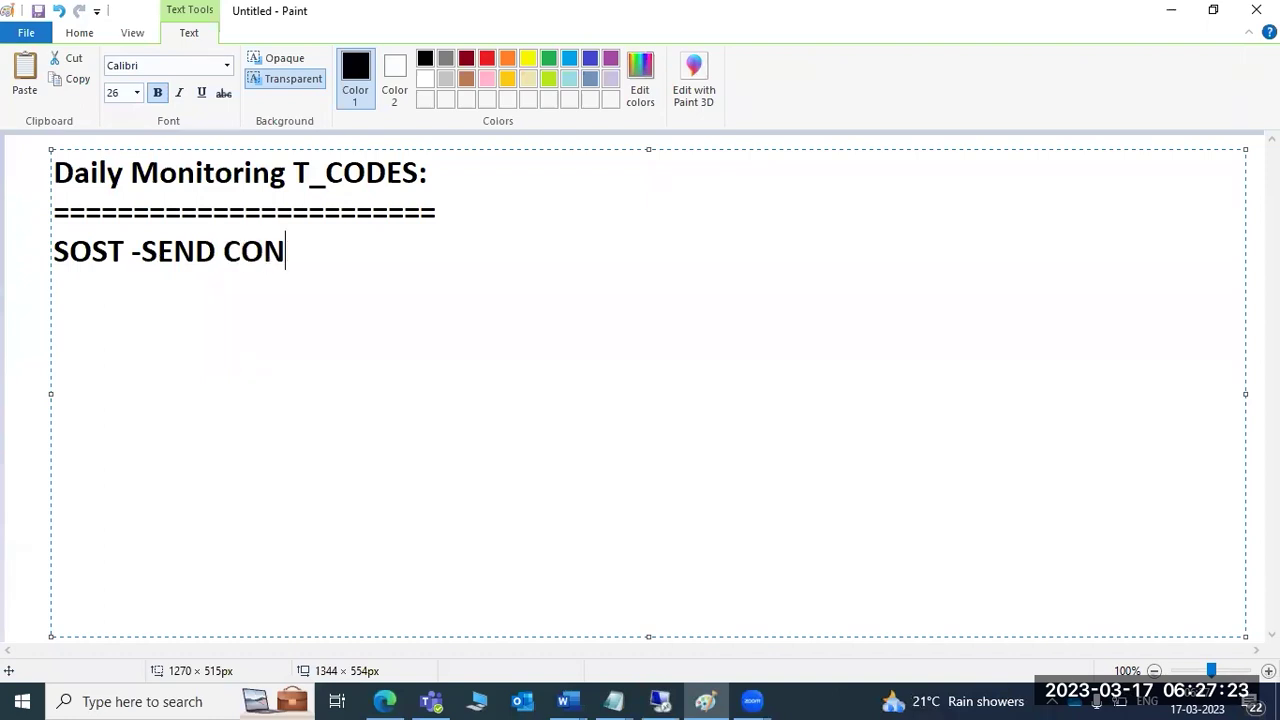
key(BackSpace)
key(BackSpace)
key(BackSpace)
text(REQESUSTS)
key(BackSpace)
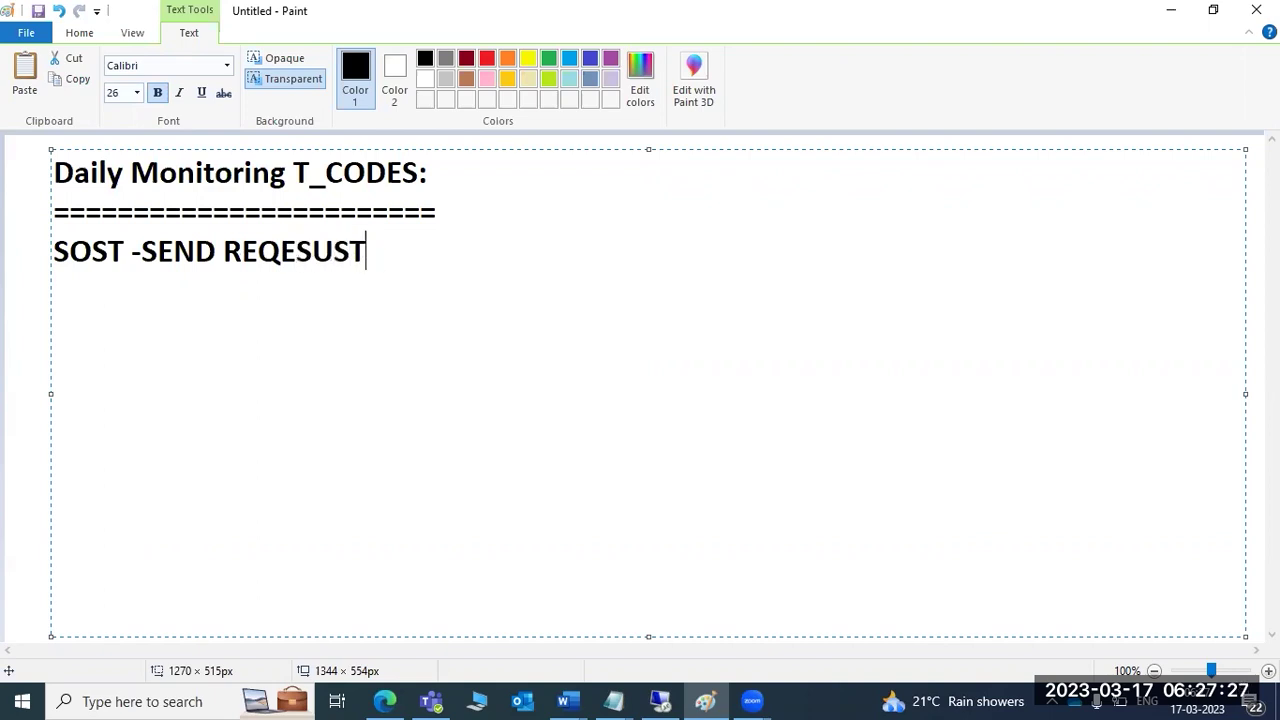
key(BackSpace)
key(BackSpace)
key(BackSpace)
key(BackSpace)
key(BackSpace)
text(UESTS)
key(Return)
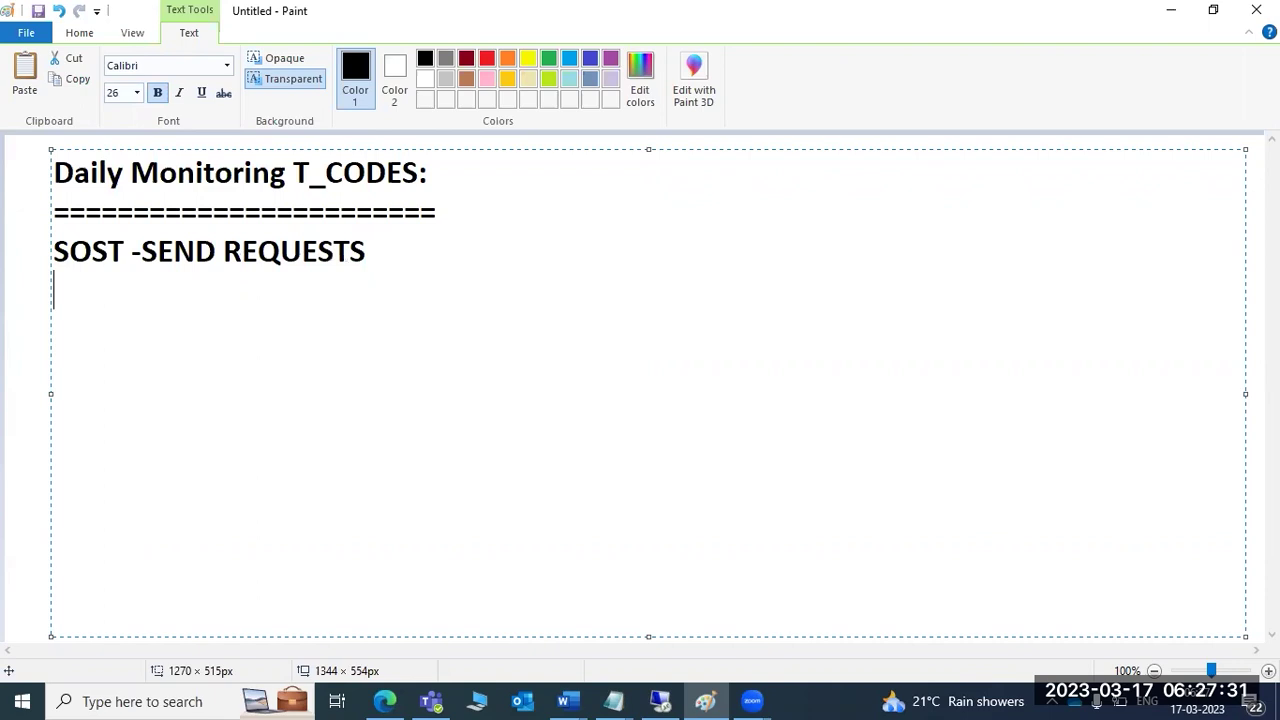
Step: Return to the remote SAP session, dismiss the security message and run the consistency check with /nsick
key(alt+Tab)
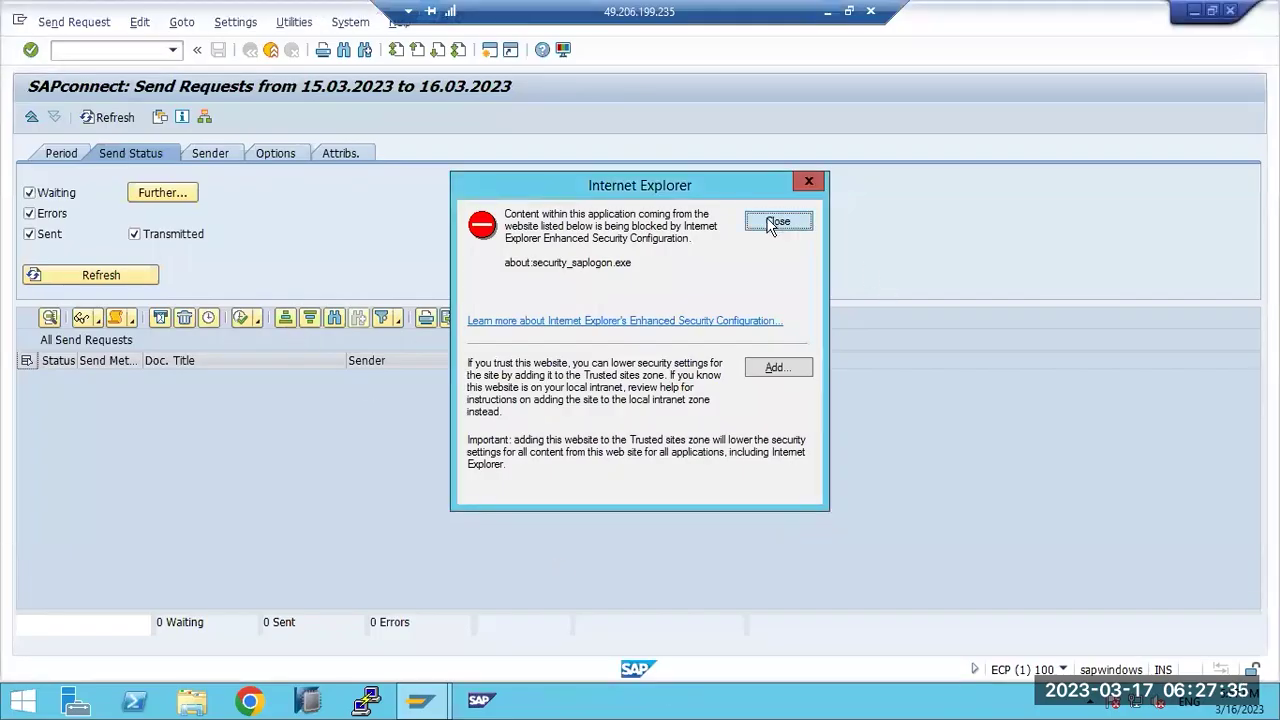
click(778, 222)
text(/nsick)
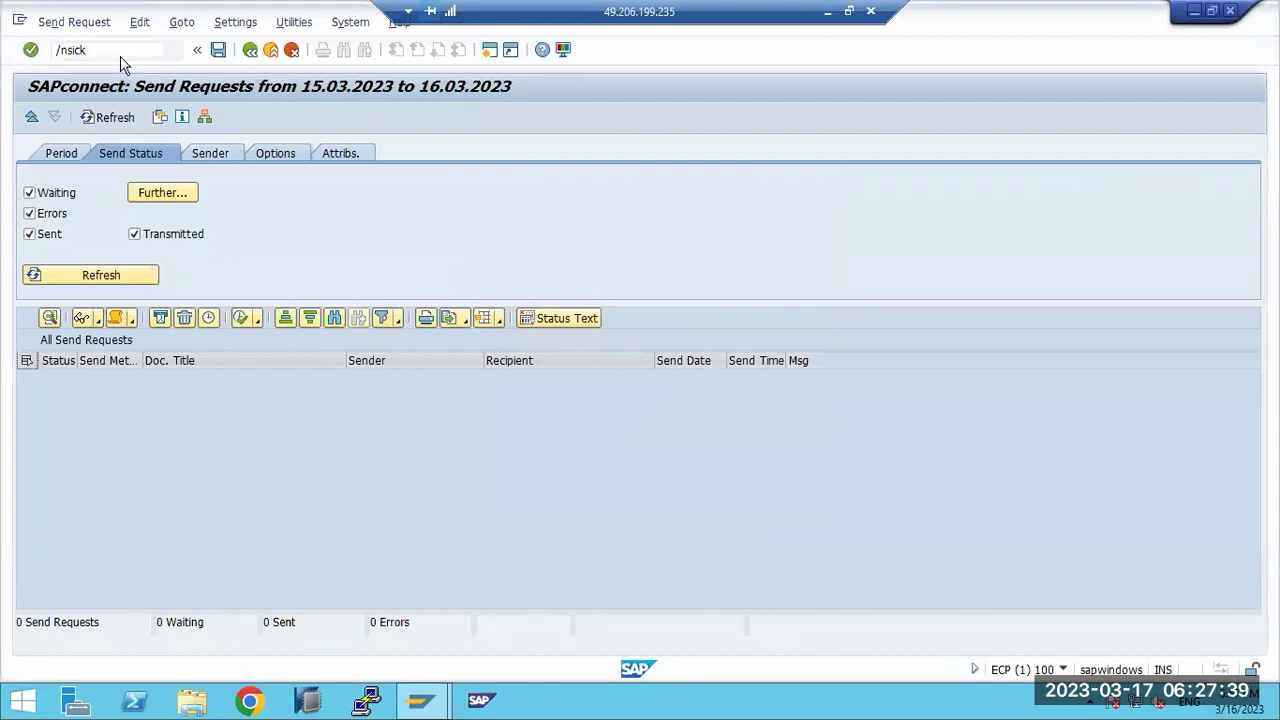
key(Return)
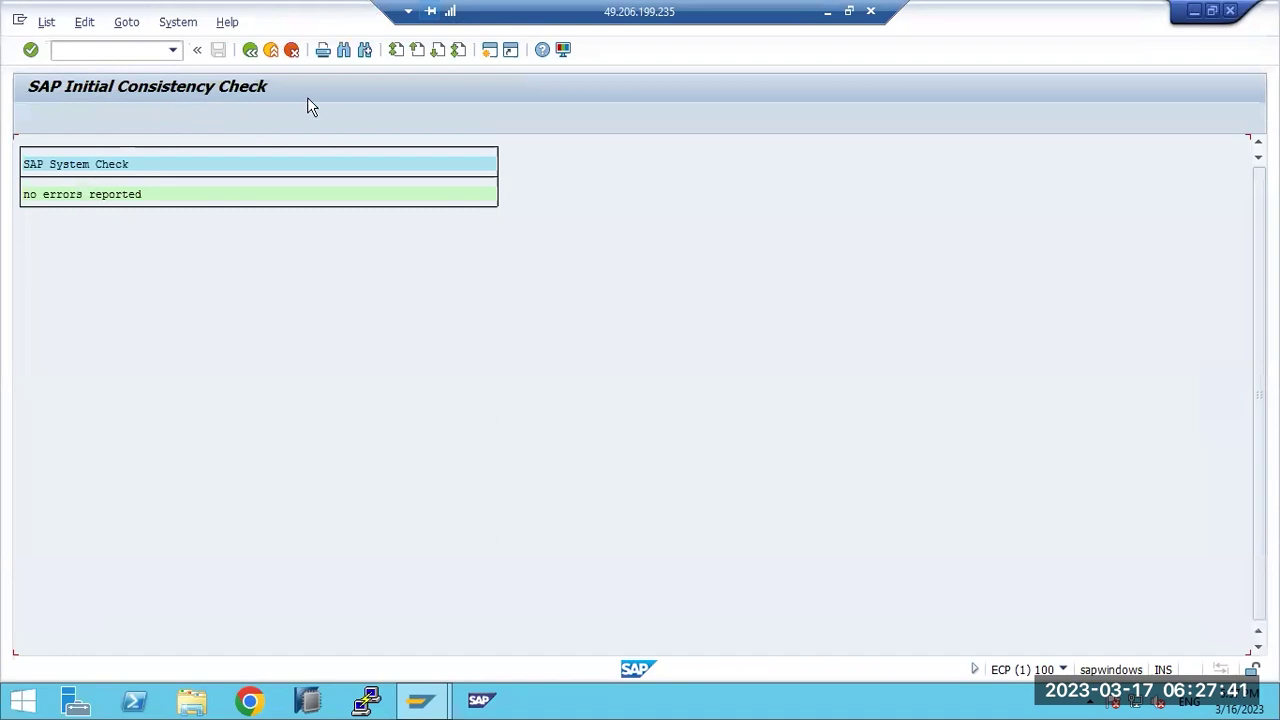
Step: Switch to Paint and add the line "SICK - consistency check" to the transaction code list
key(alt+Tab)
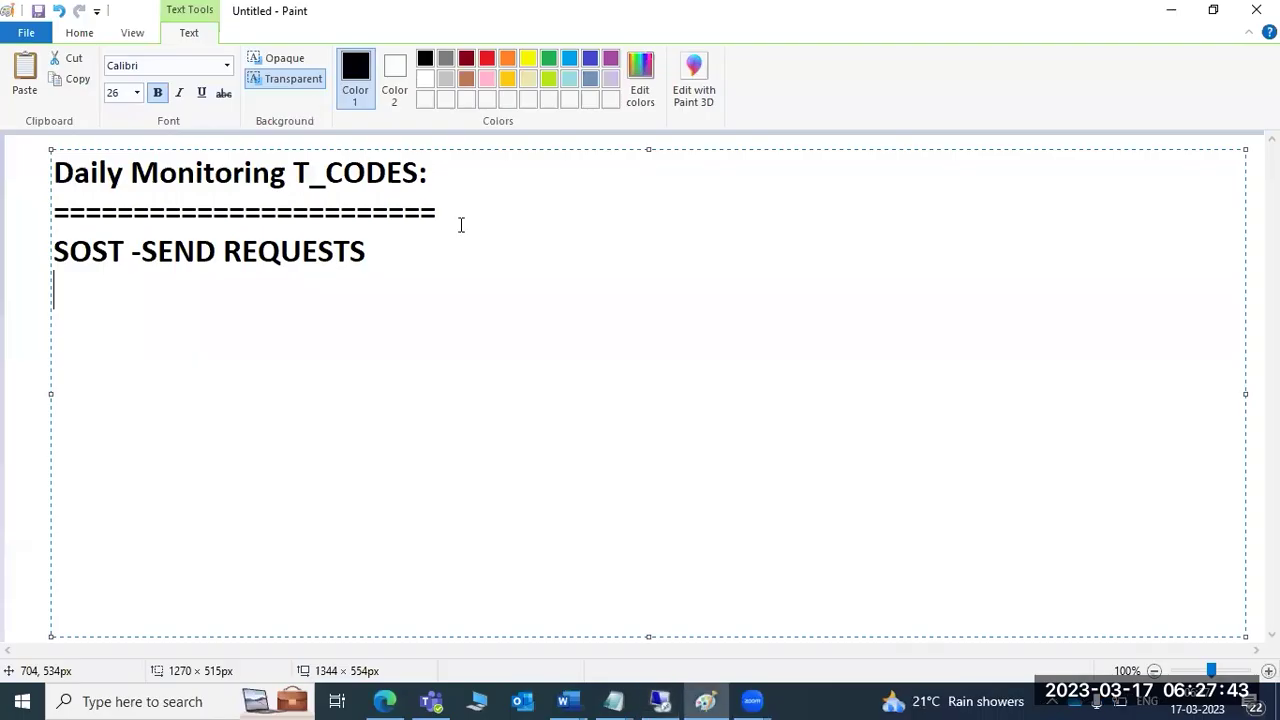
text(SICK)
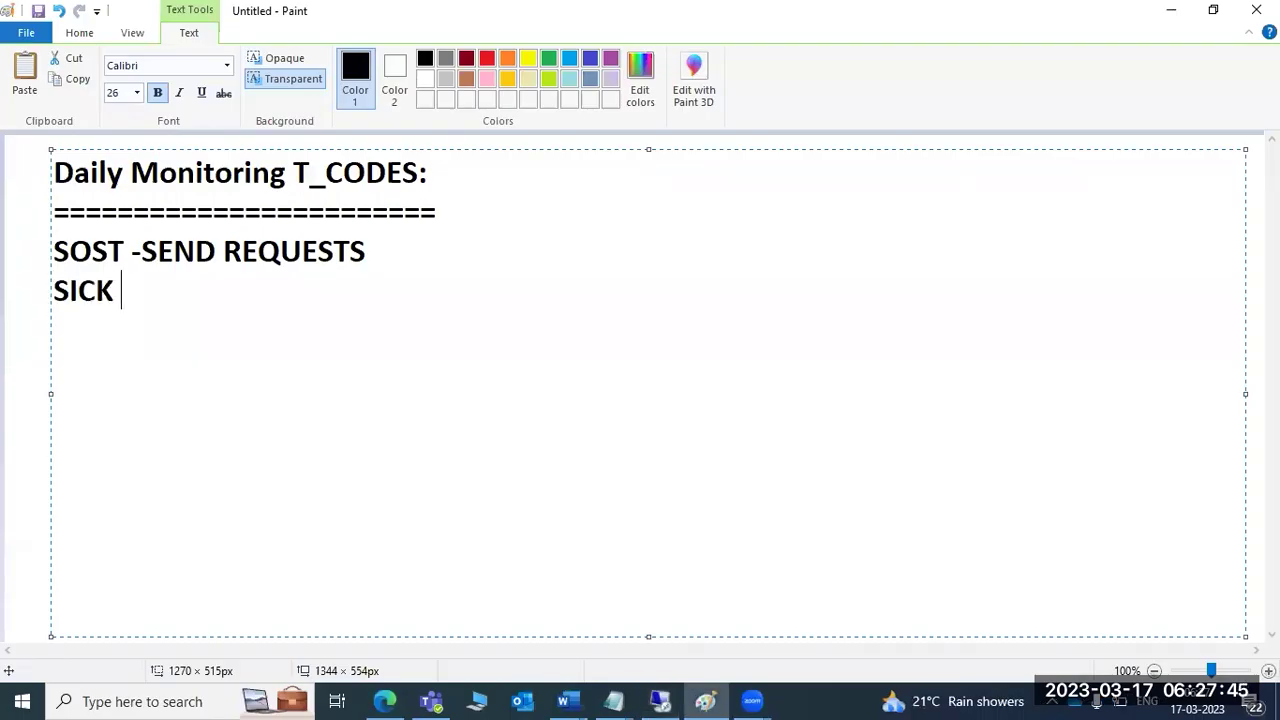
text(- consi)
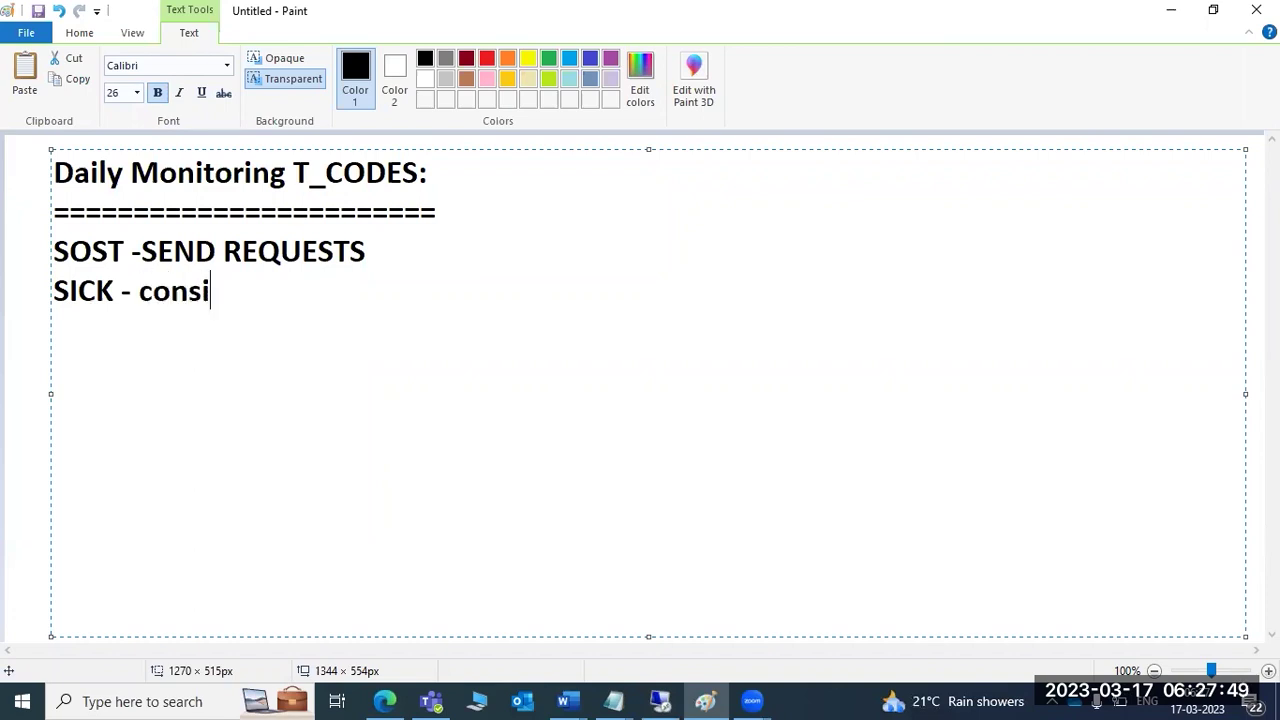
text(stency h)
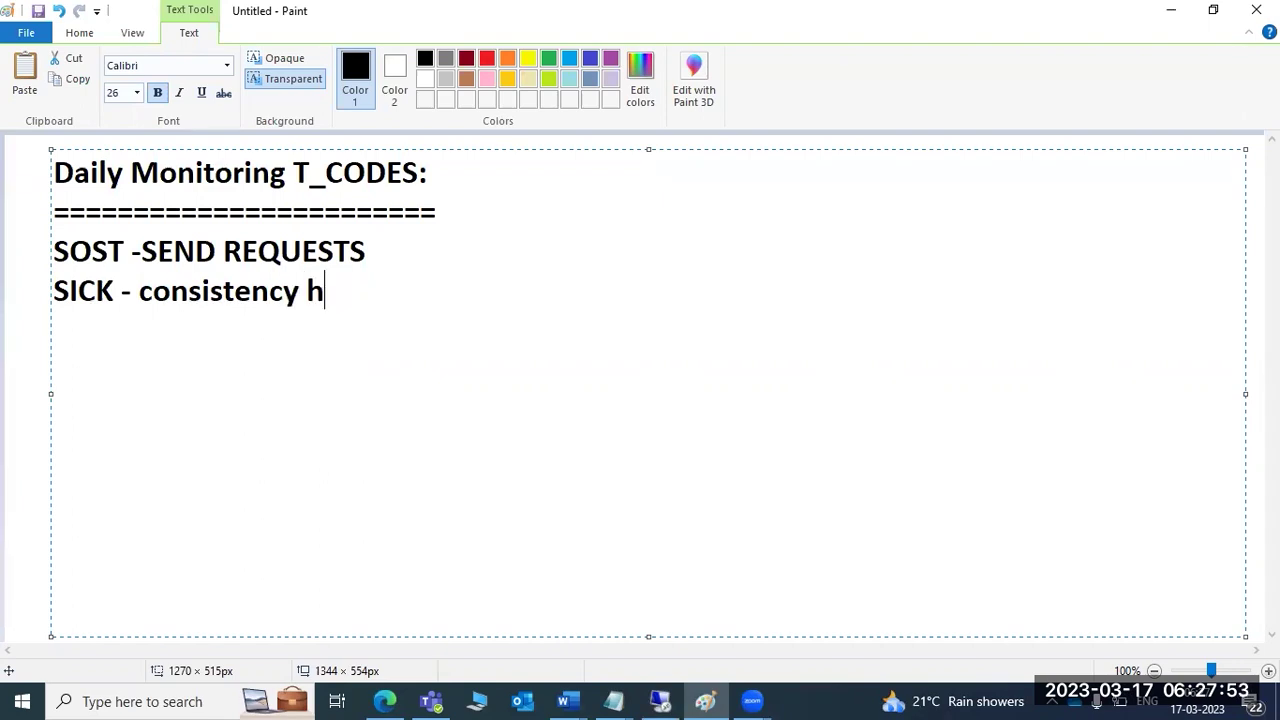
key(BackSpace)
text(check)
key(Return)
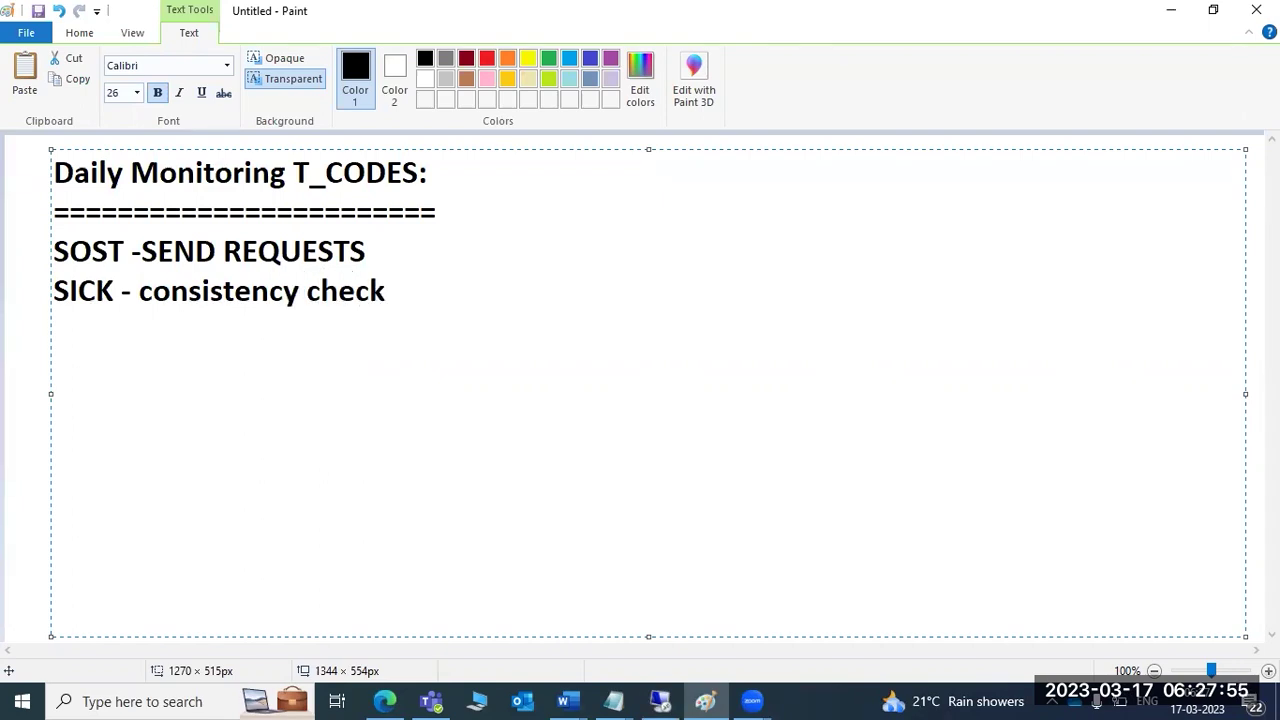
Step: Switch to the remote SAP session, leave the consistency check and run transaction SMLG
click(662, 700)
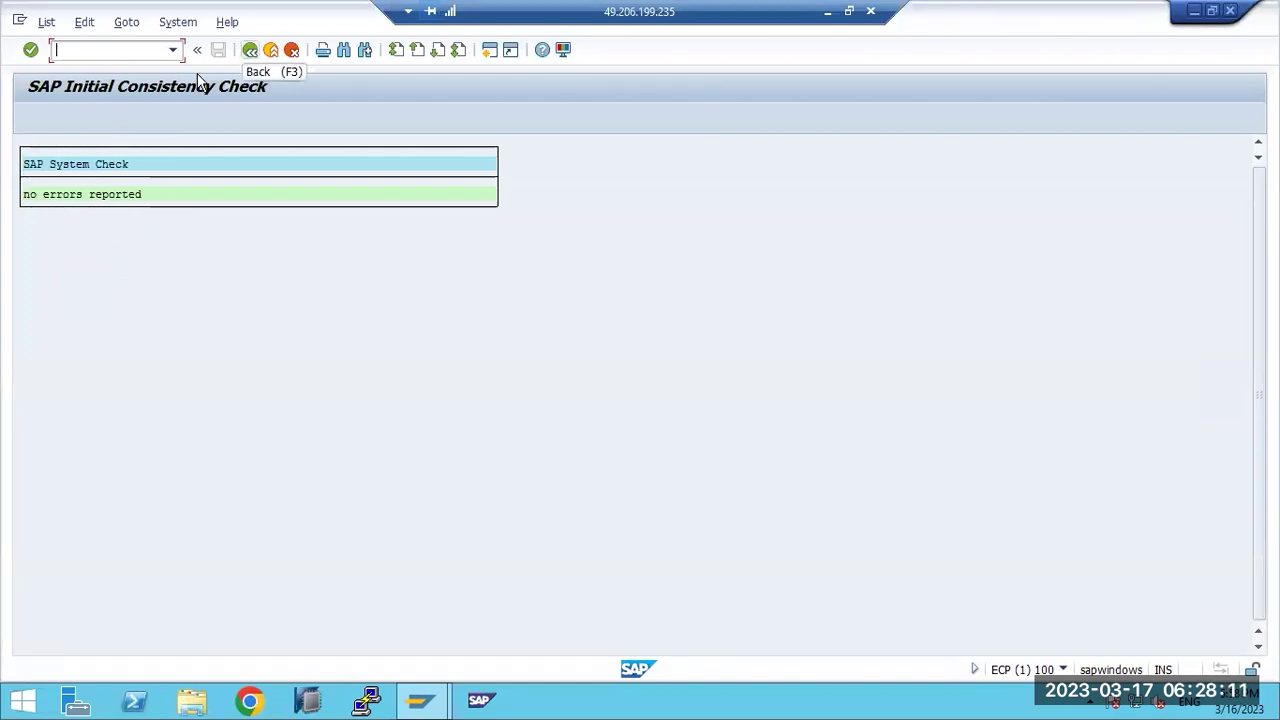
key(F3)
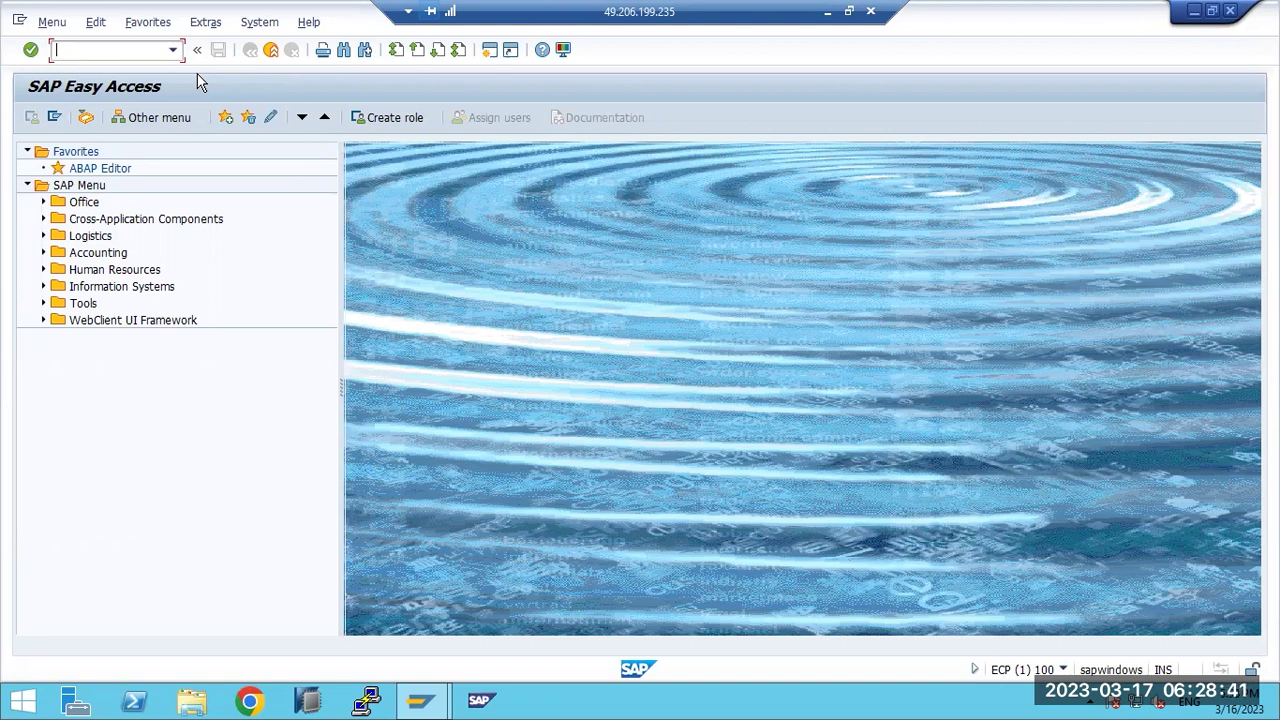
text(smlg)
key(Return)
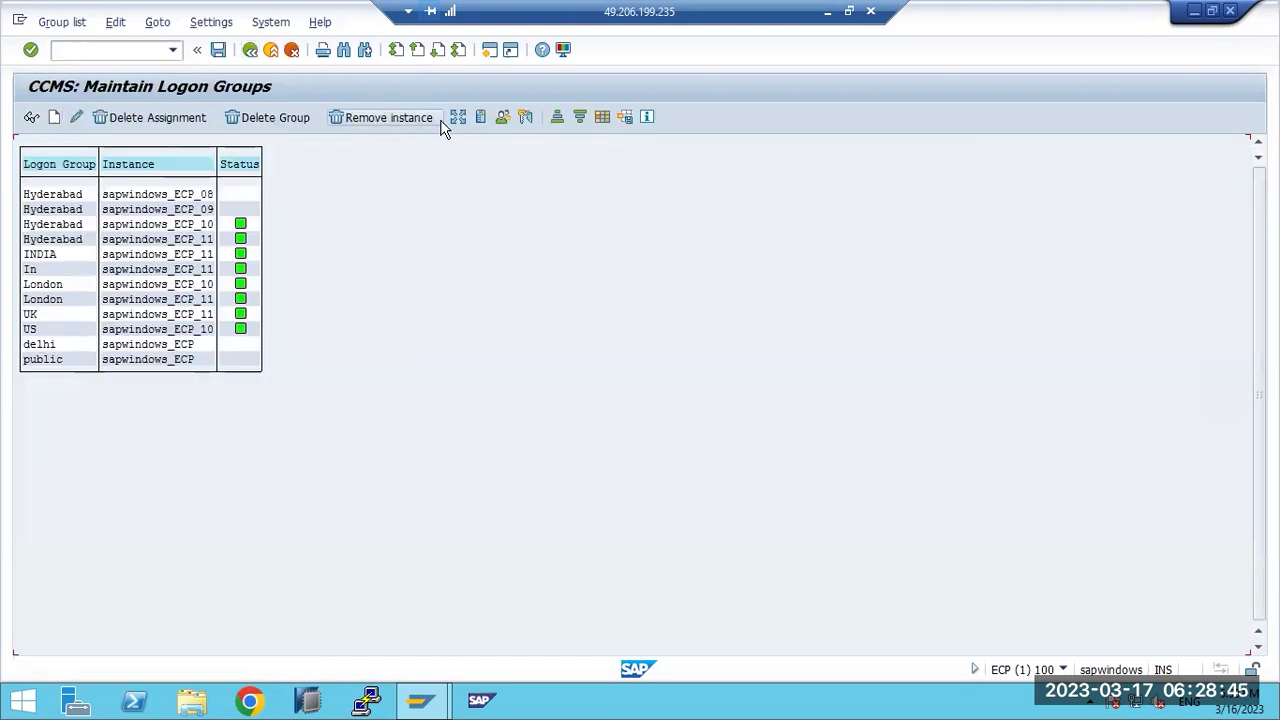
Step: Display the load distribution of the logon groups and examine the response times and users of the active instances
click(458, 118)
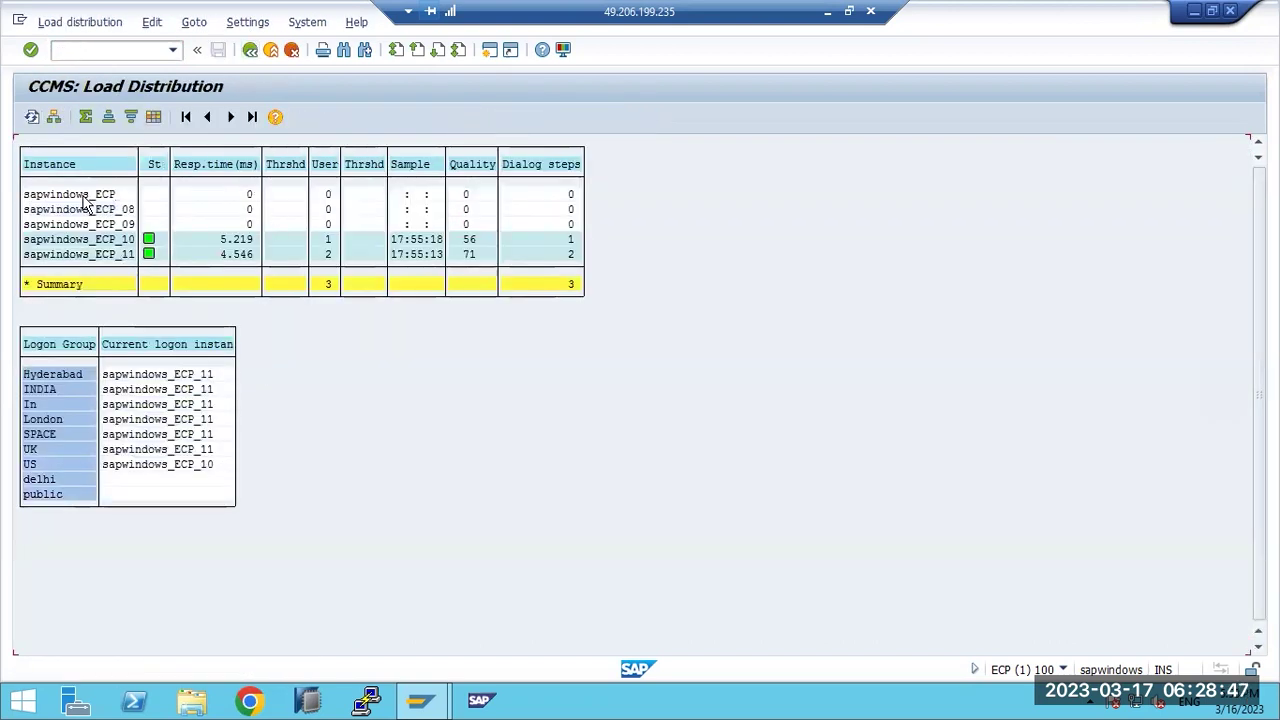
click(101, 240)
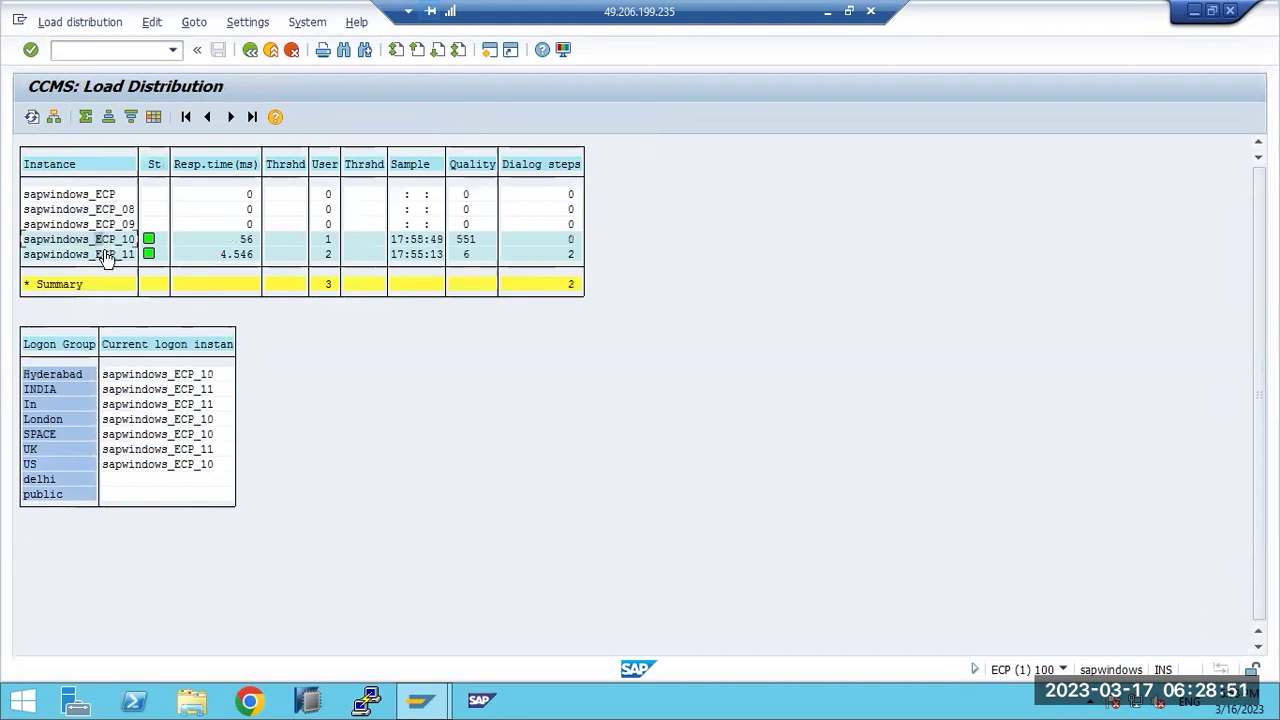
click(107, 255)
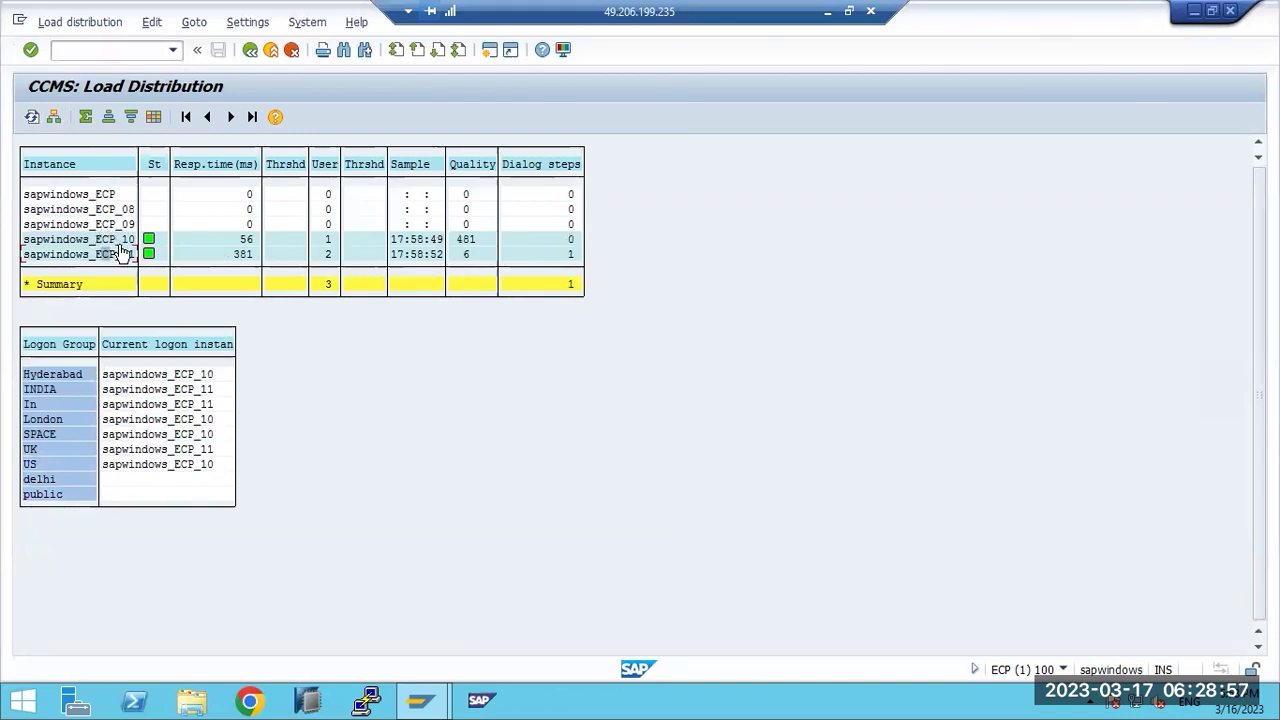
click(100, 228)
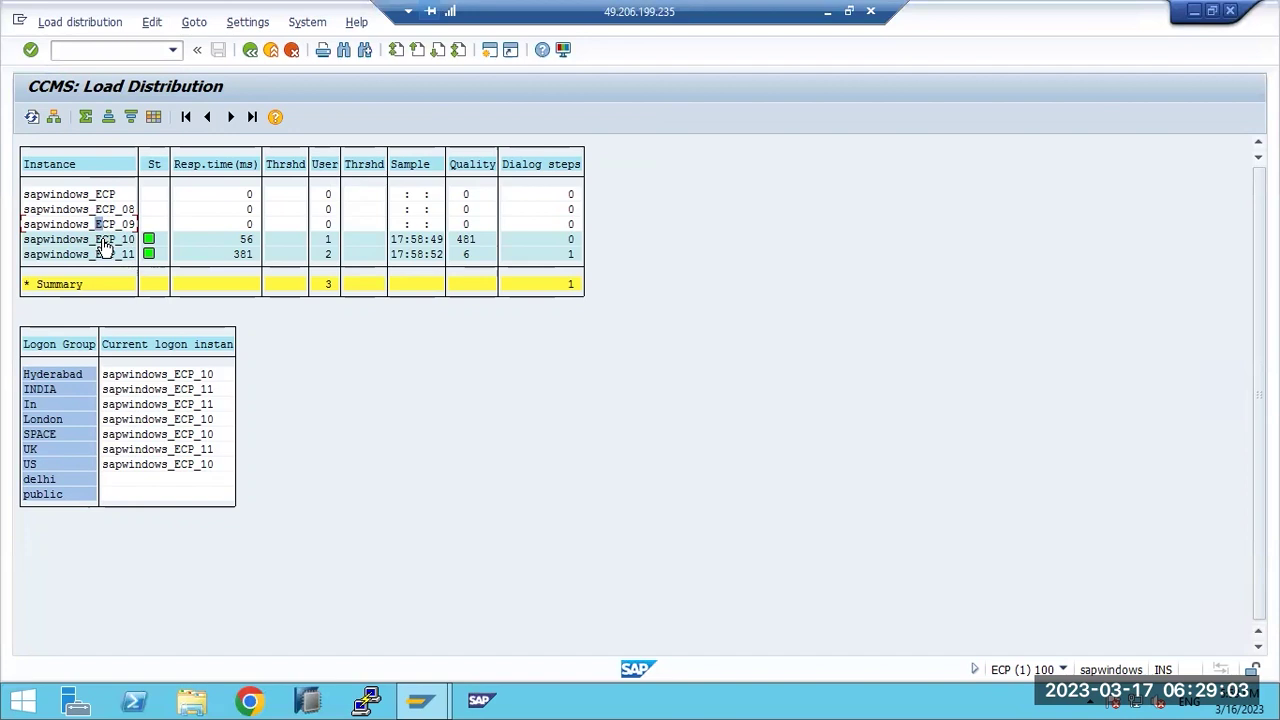
click(105, 256)
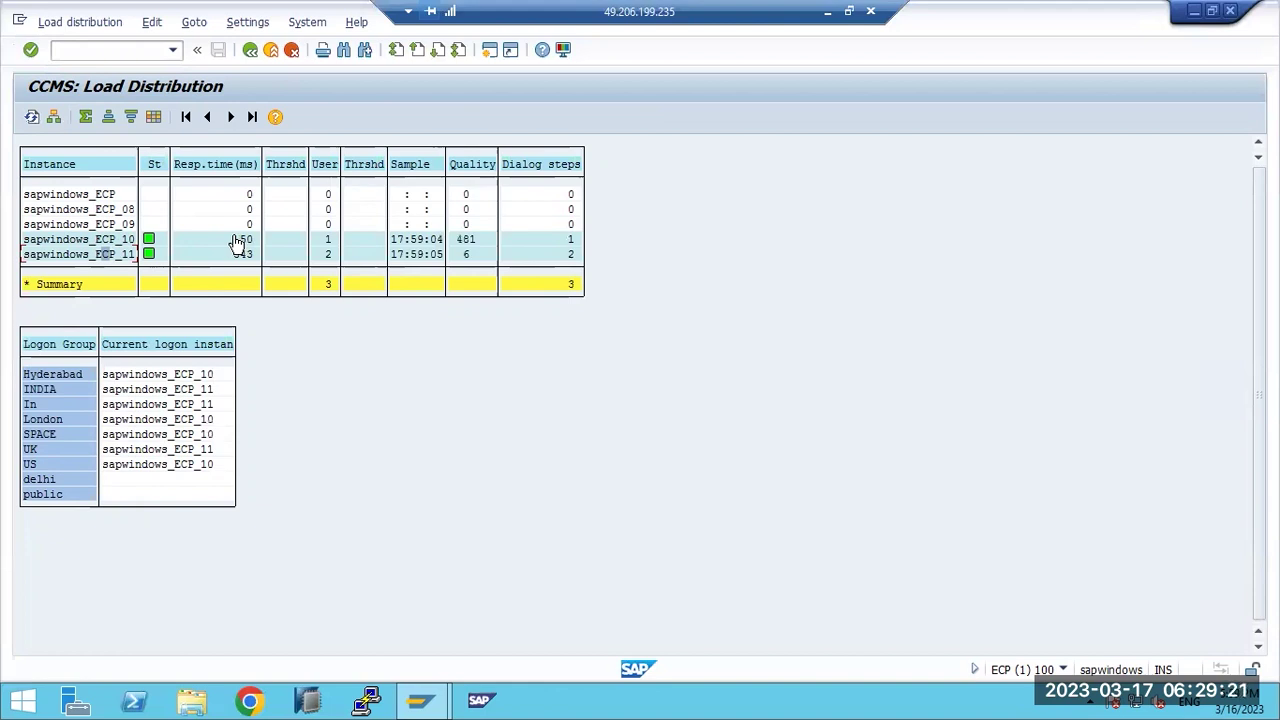
click(85, 255)
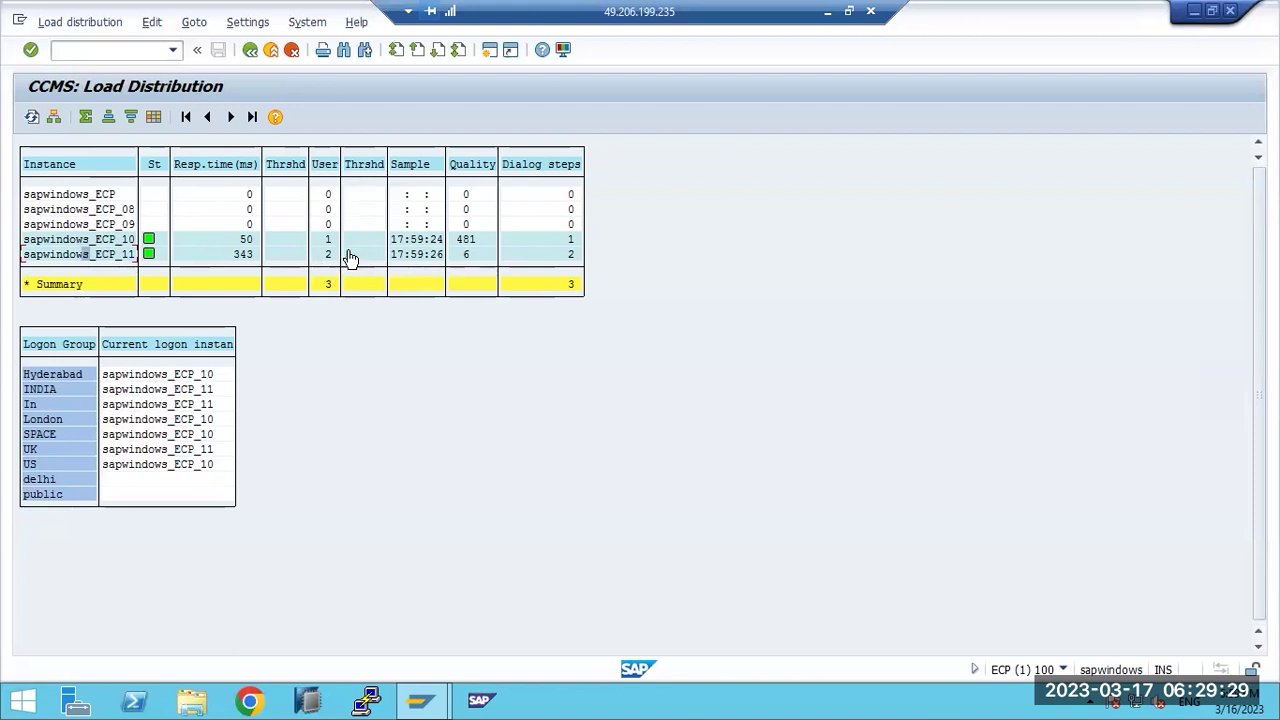
Step: Minimize the remote session and add the line "SMLG - logon groups and response time checking" to the list in Paint
click(829, 10)
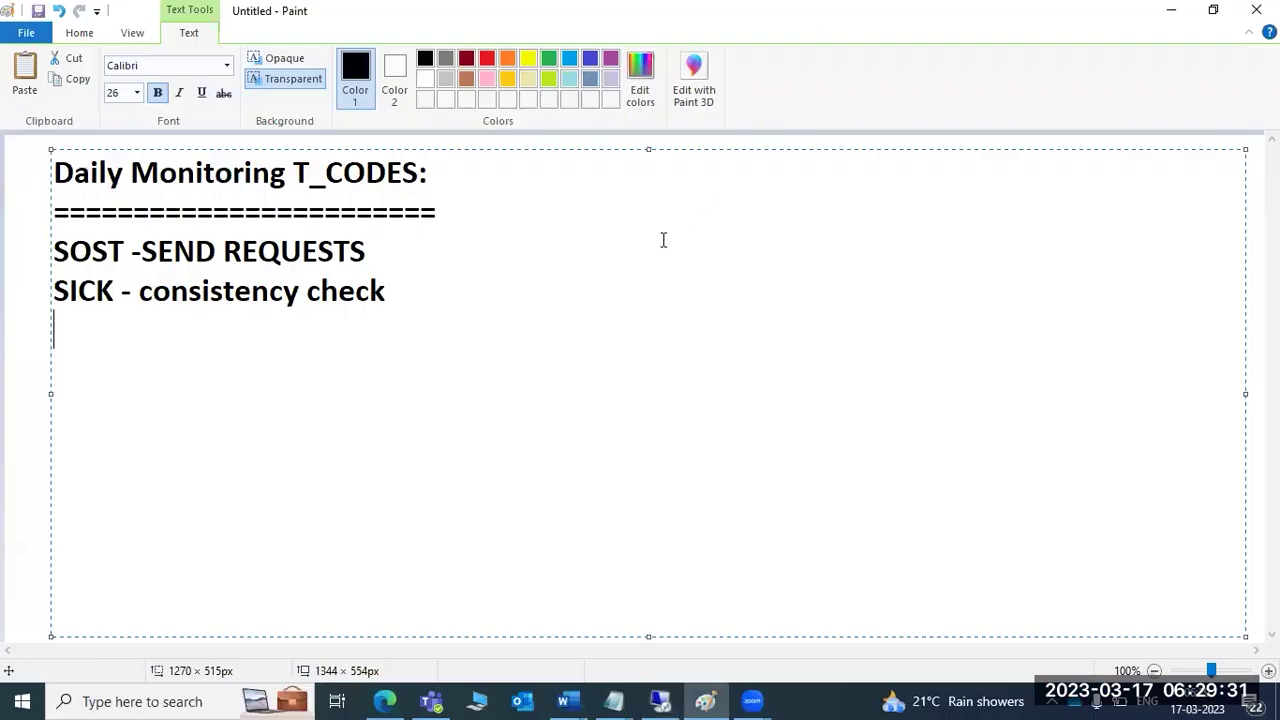
text(SMLG )
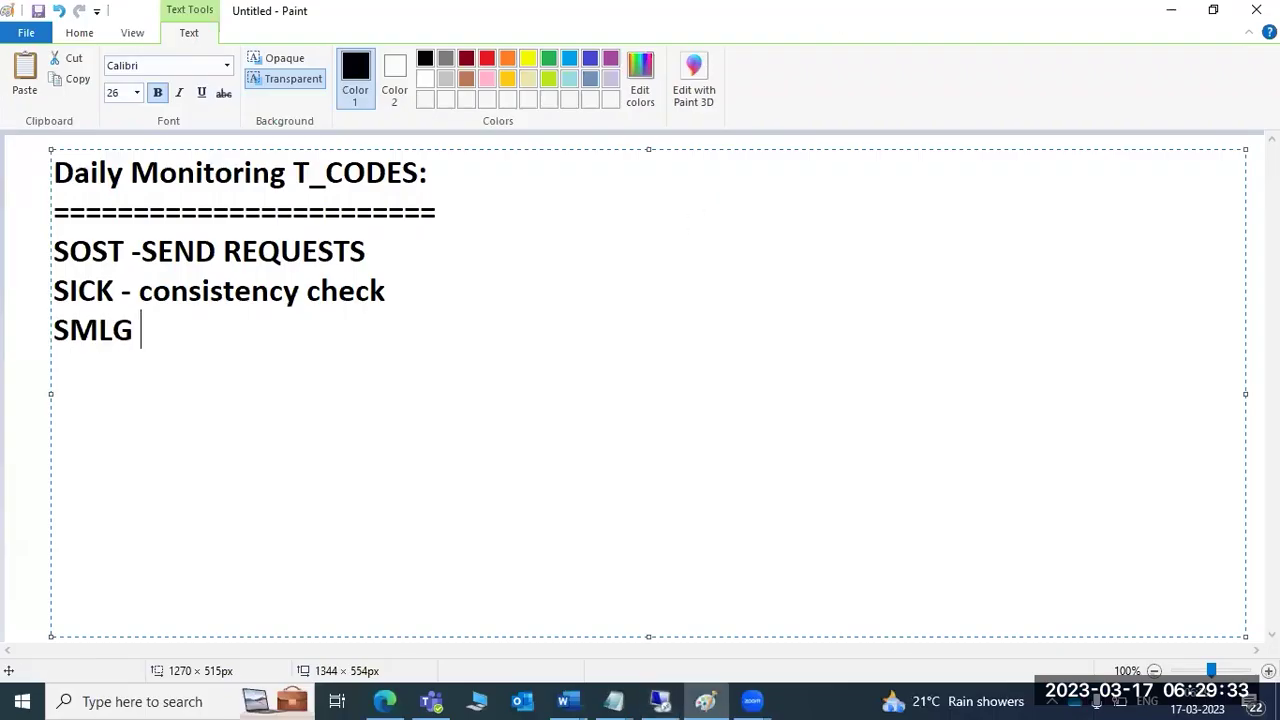
text(- logon groups)
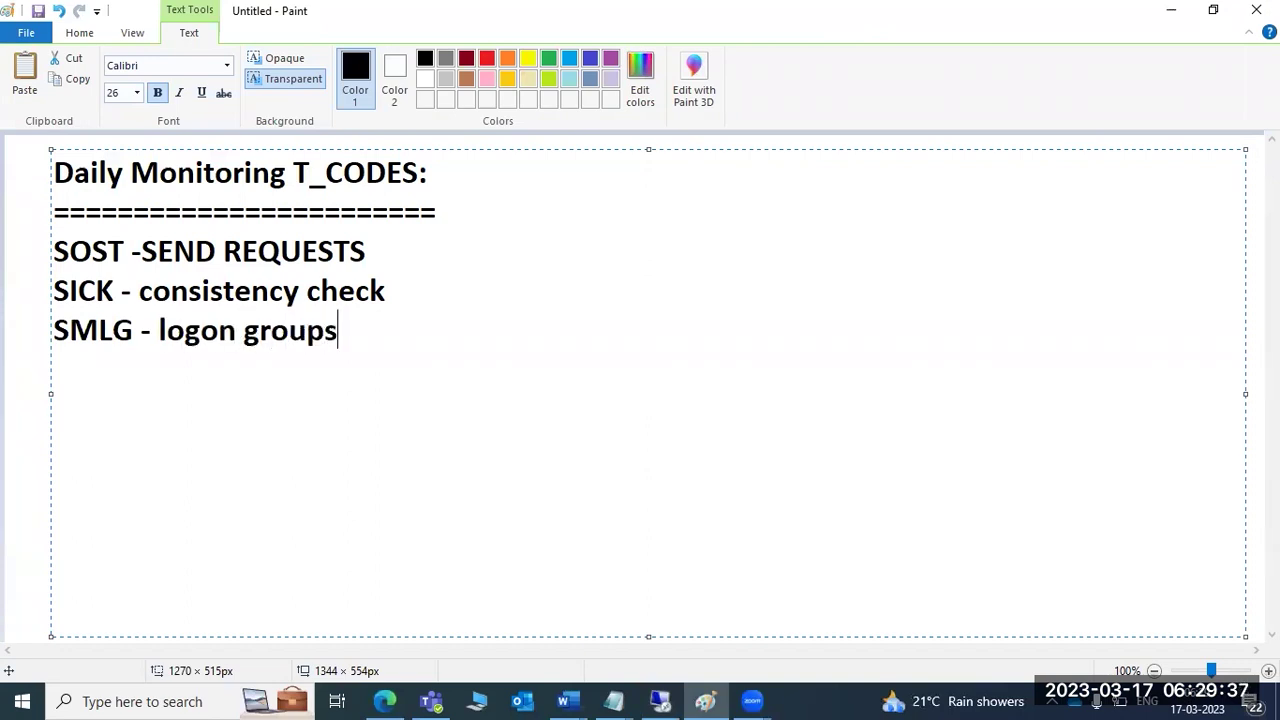
text( and response time )
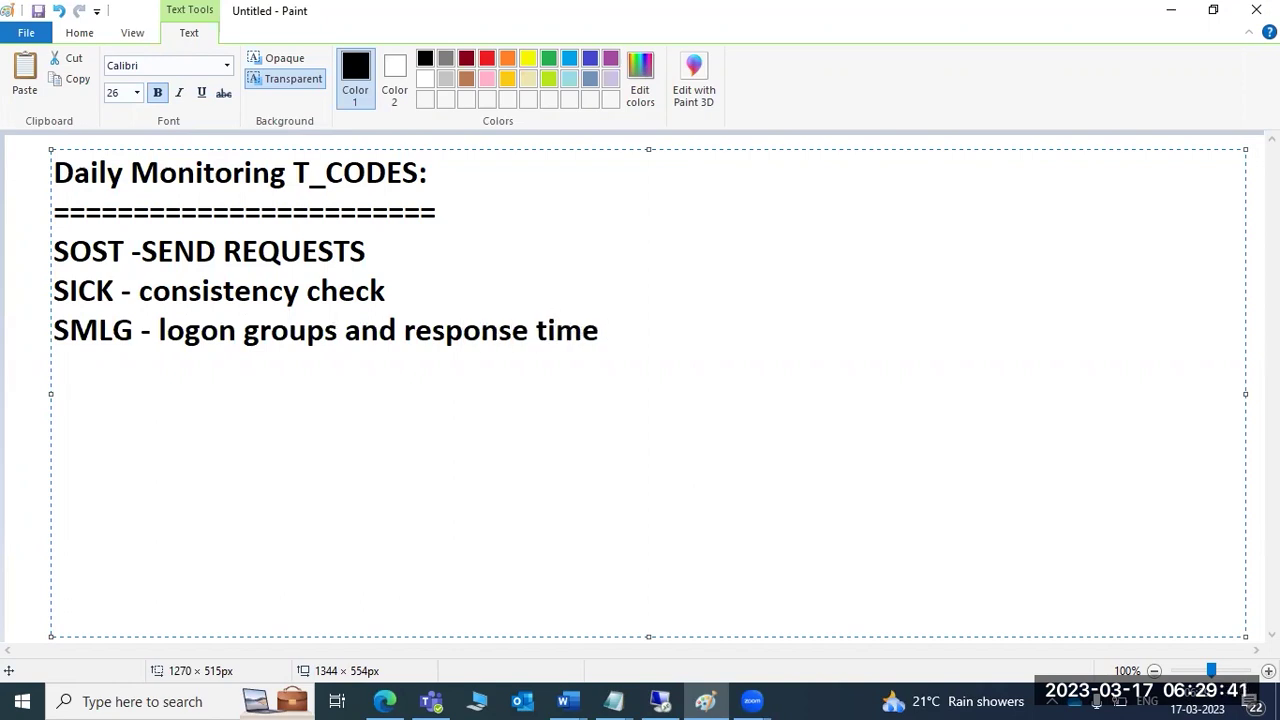
text(checking)
key(Return)
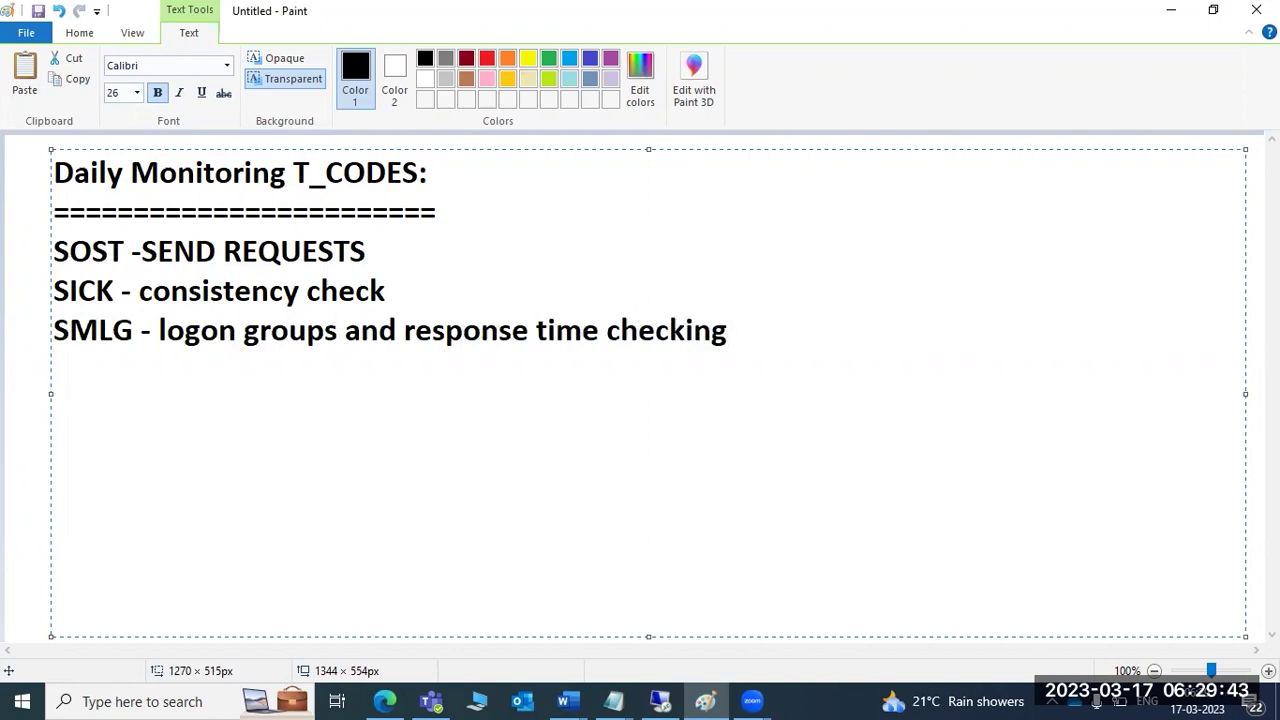
Step: Start a new line in the Paint list and refresh the load figures of instance sapwindows_ECP_10 in the remote SAP session
click(660, 701)
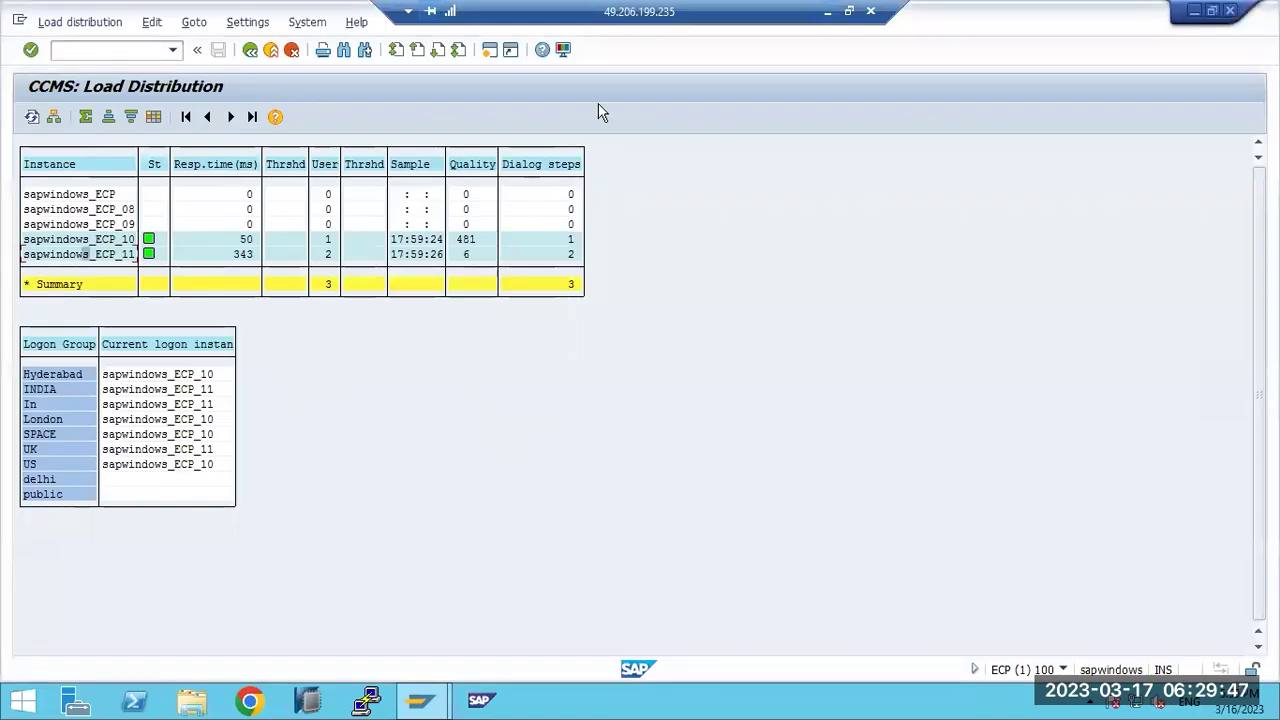
click(827, 11)
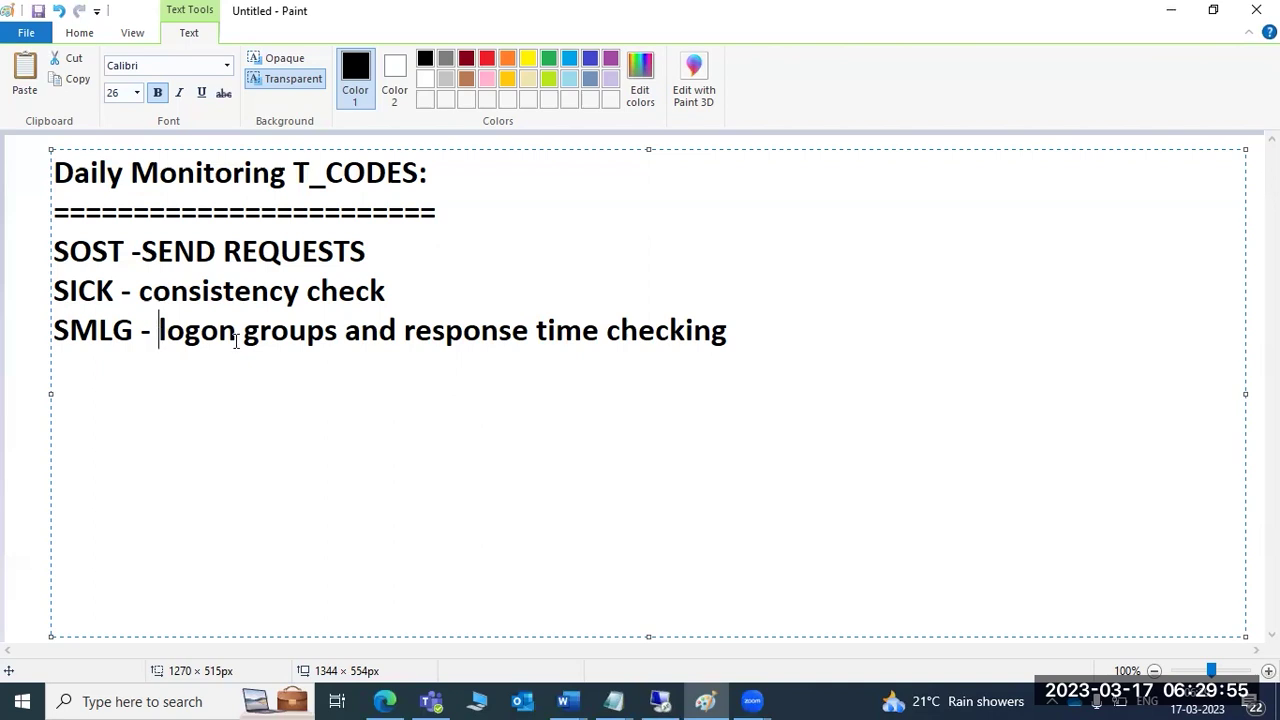
key(Return)
click(672, 695)
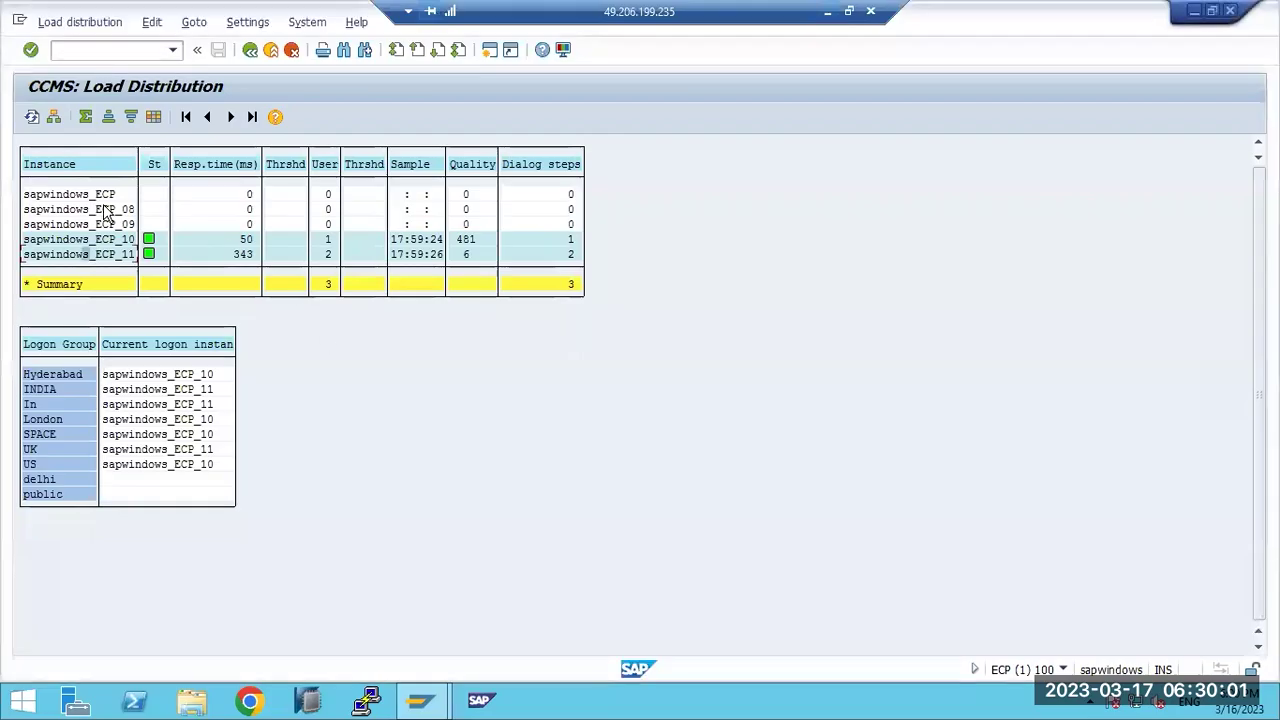
double_click(85, 239)
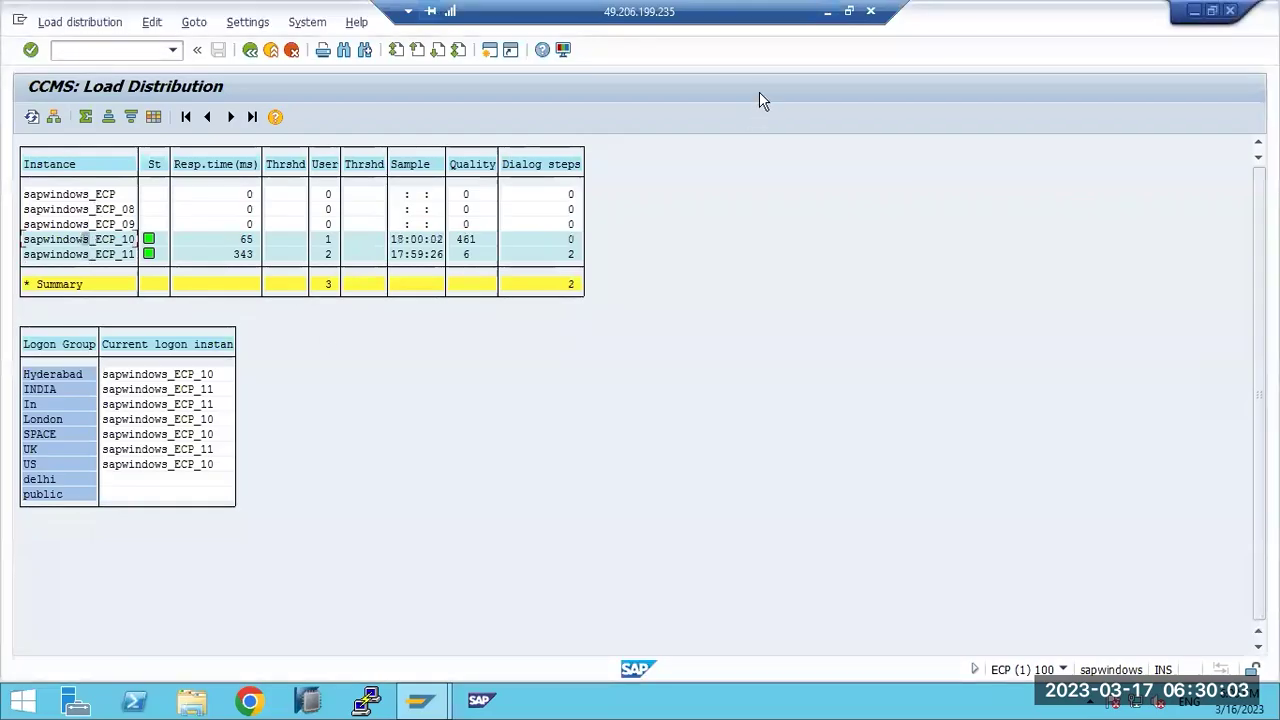
Step: Minimize the remote session and add the line "RZ12 -RFC server groups" to the transaction code list in Paint
click(827, 11)
text(RZ12)
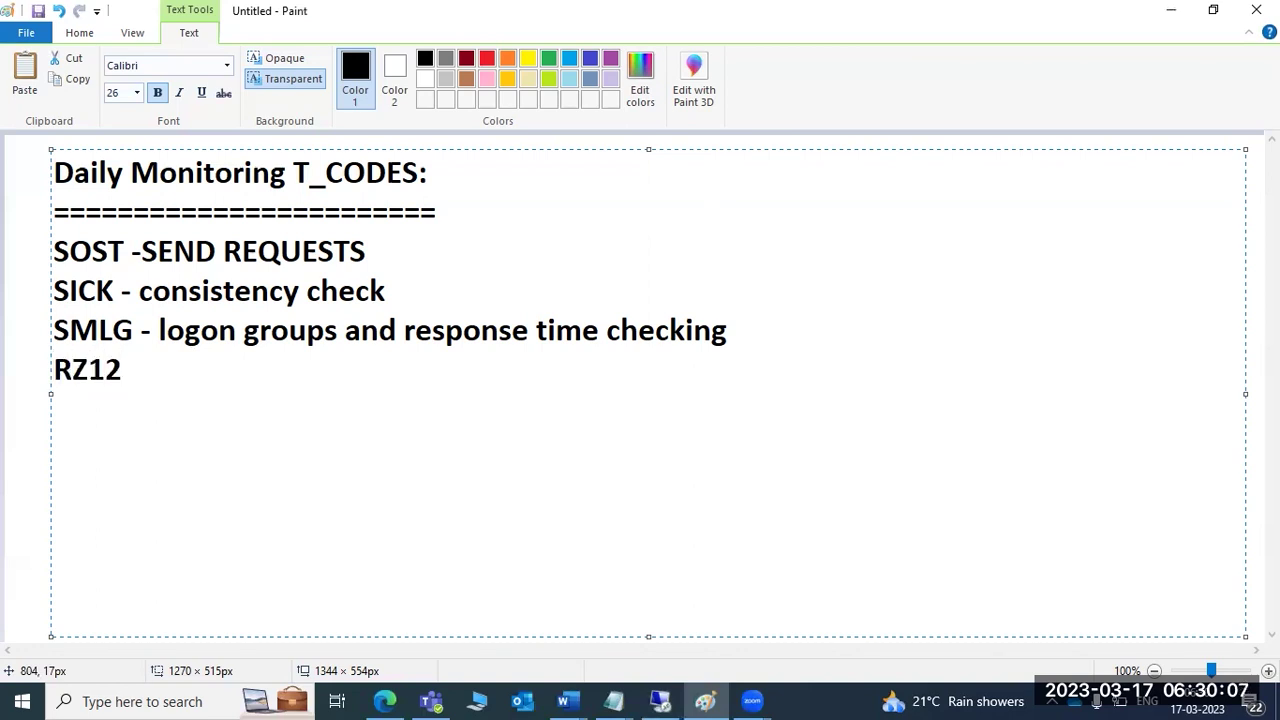
text( -)
text(RFC server groups)
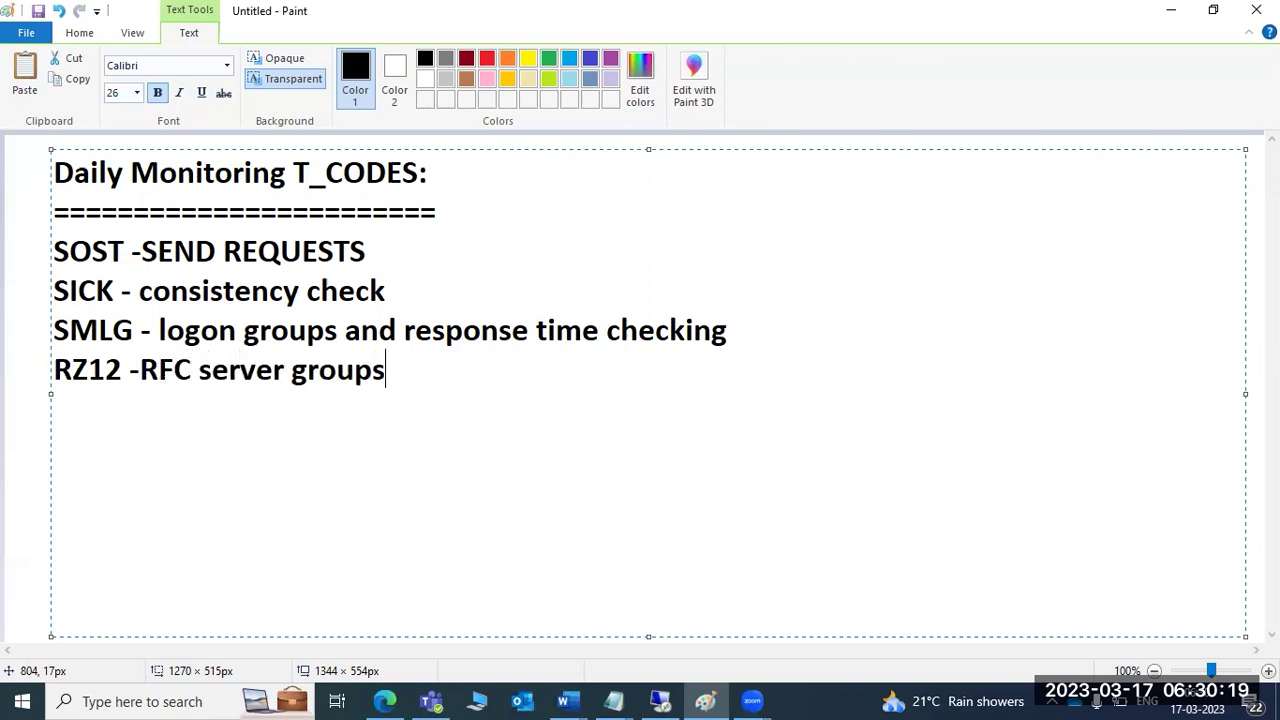
Step: Switch to the remote SAP session, leave the load distribution and run transaction RZ12
click(662, 700)
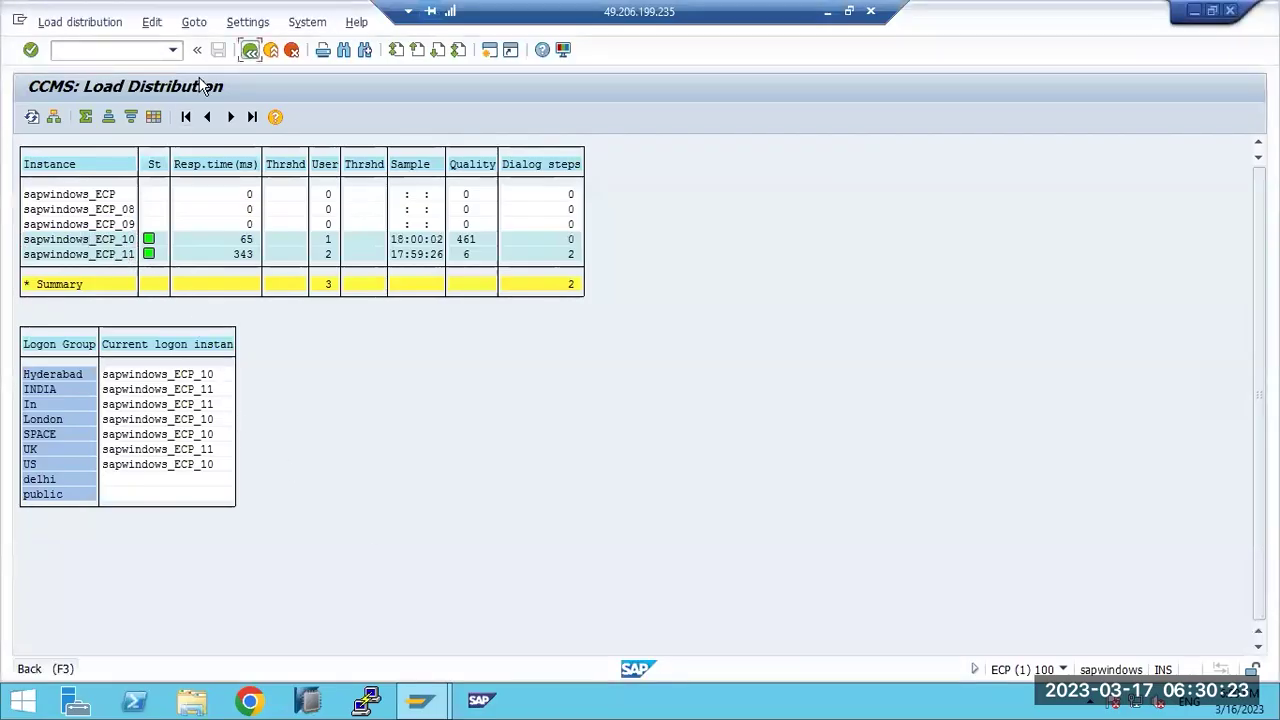
click(114, 52)
text(/)
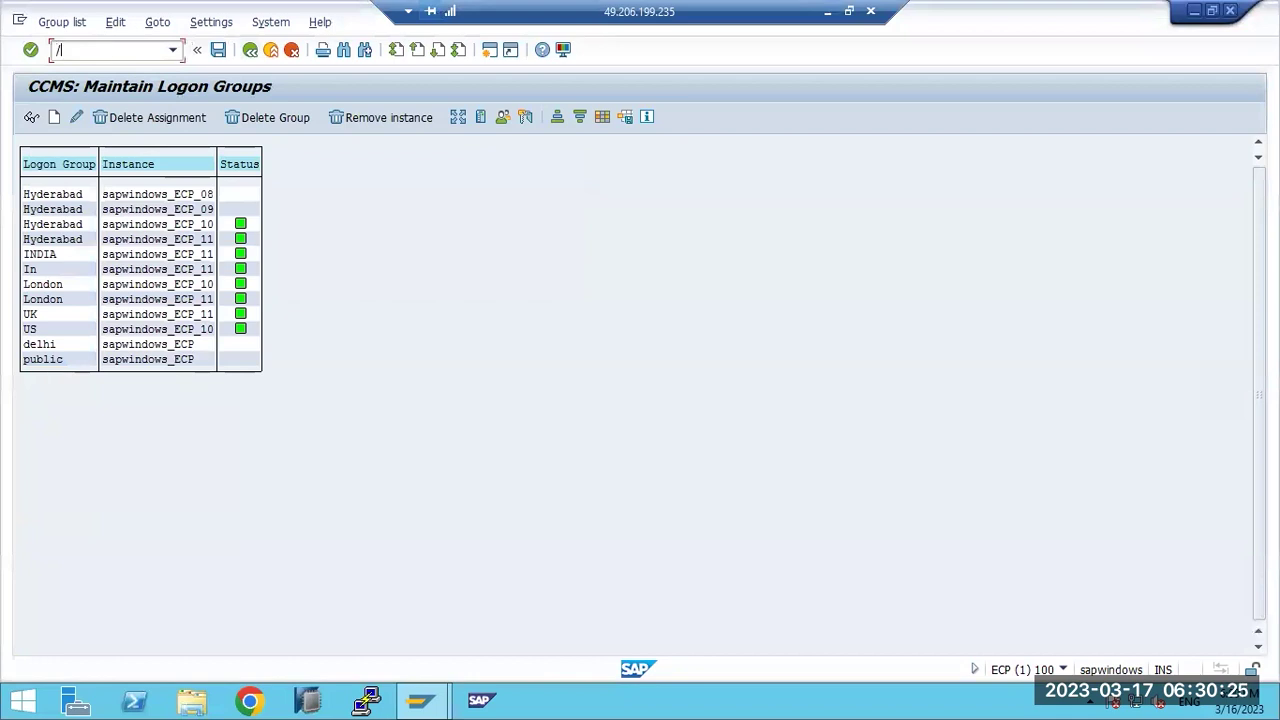
text(nrz12)
key(Return)
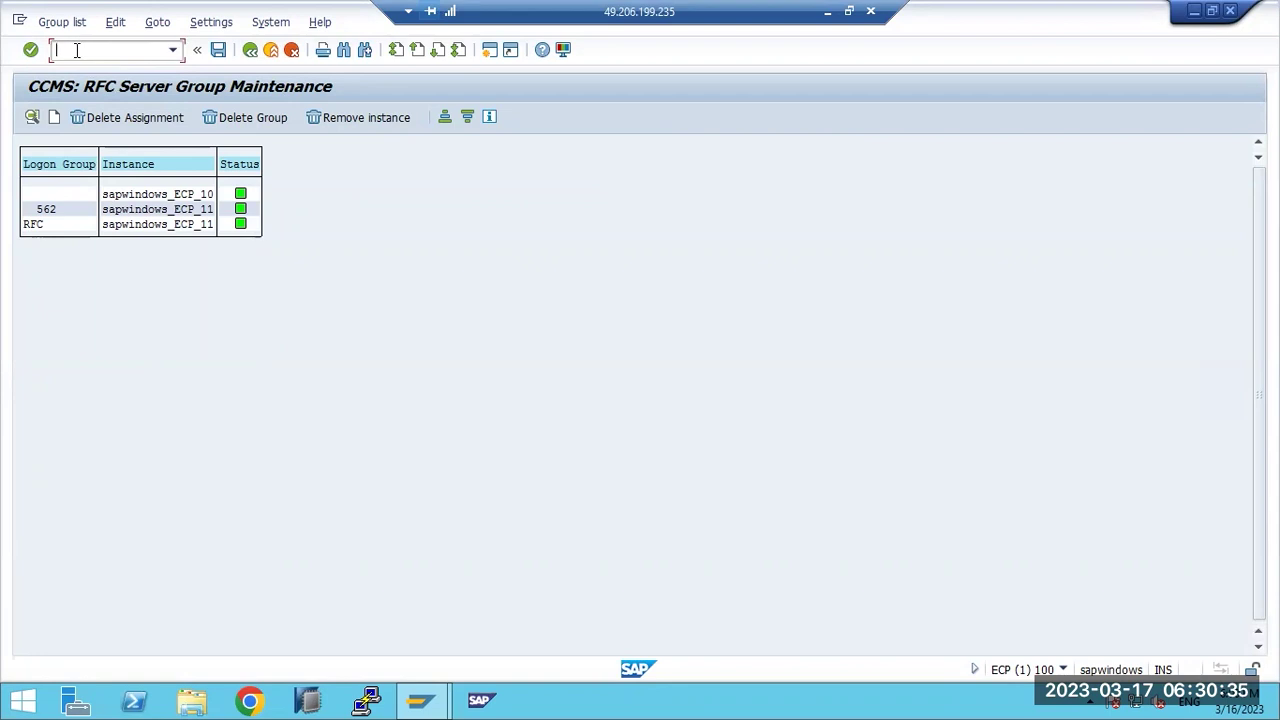
Step: Run transaction SMLG and open the properties of the ECP-GROUP system entry in SAP Logon
text(nsmlg)
key(Return)
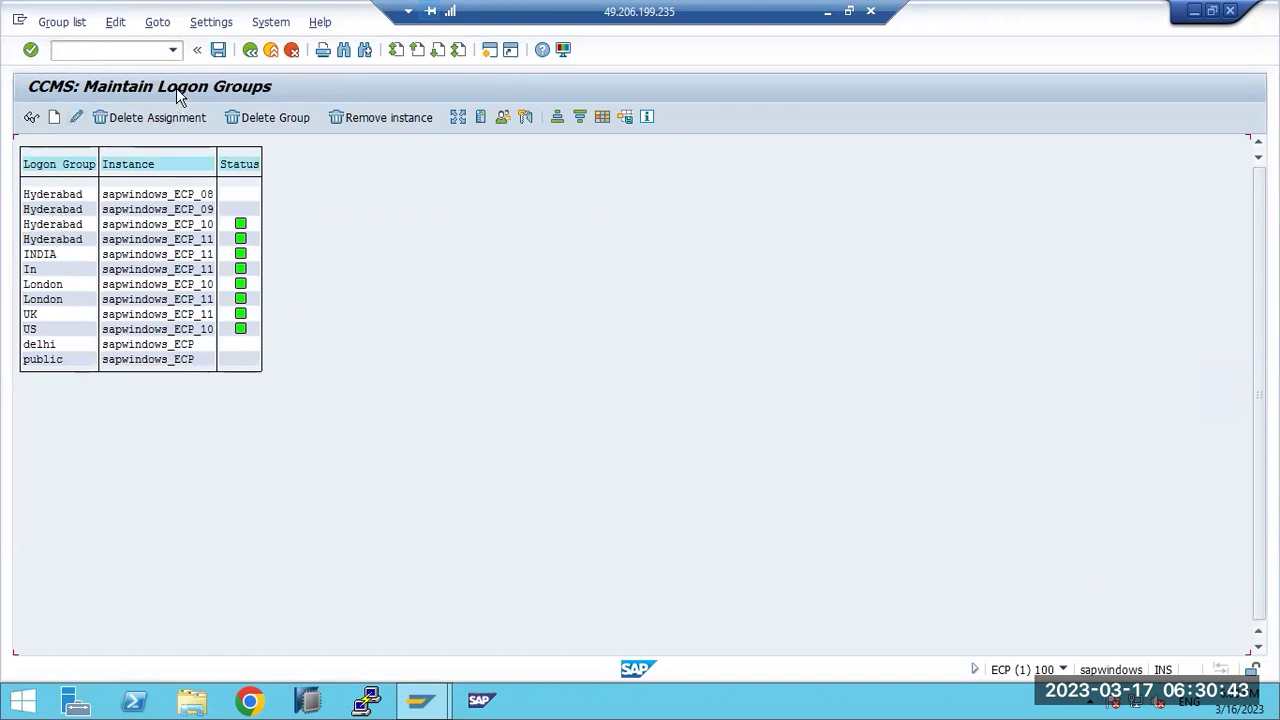
mouse_move(420, 700)
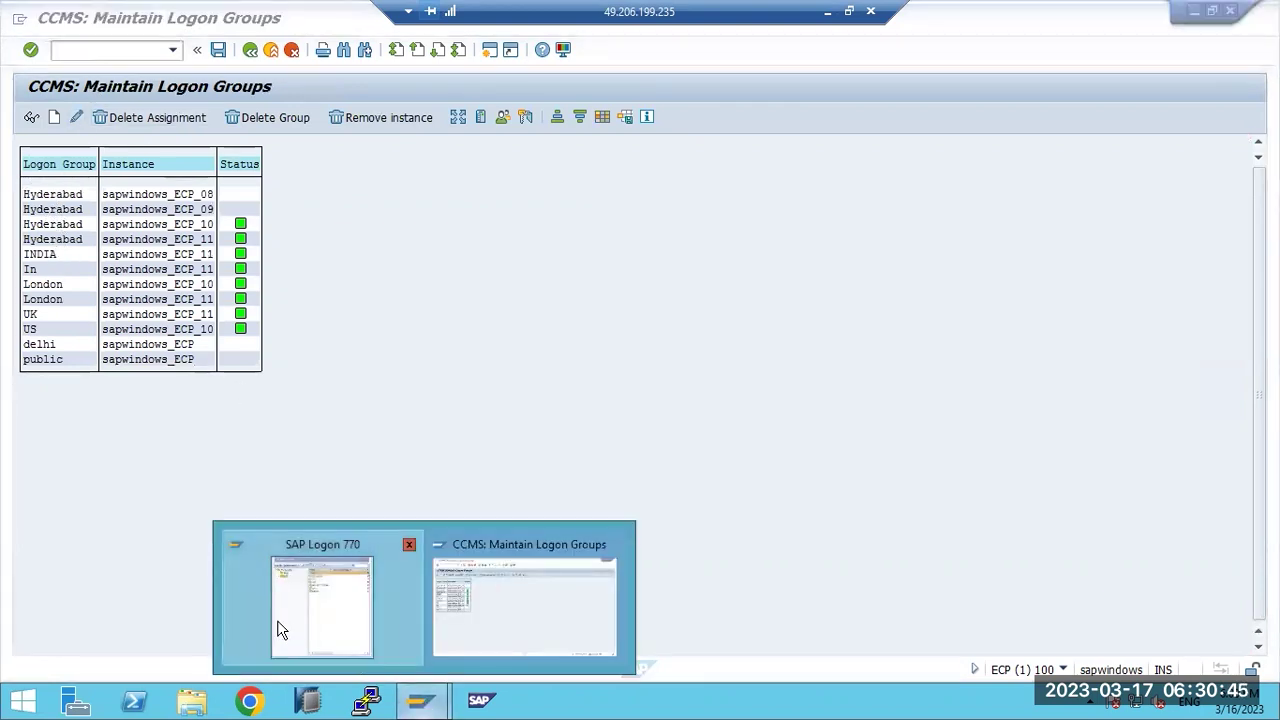
click(280, 630)
click(380, 183)
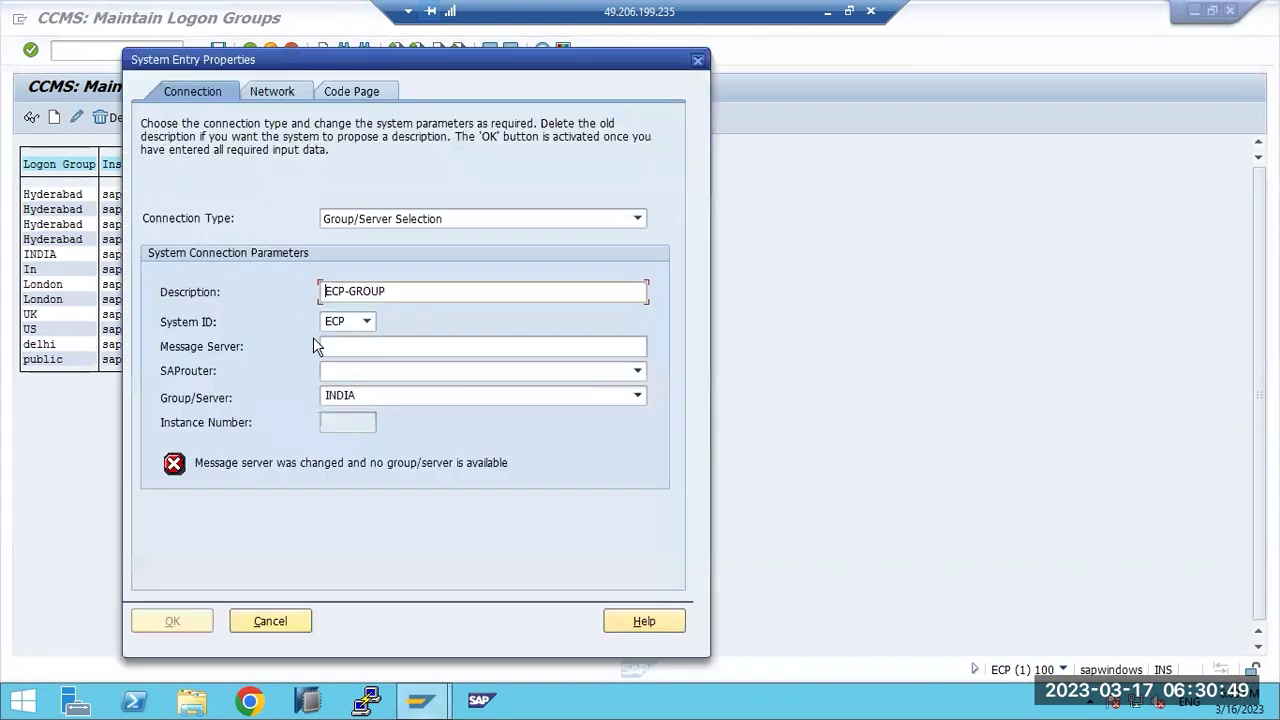
Step: Set the ECP-GROUP message server to sapwindows:3612, choose sapwindows_ECP_10 as the group/server and accept the entry
text(sapwindows:36)
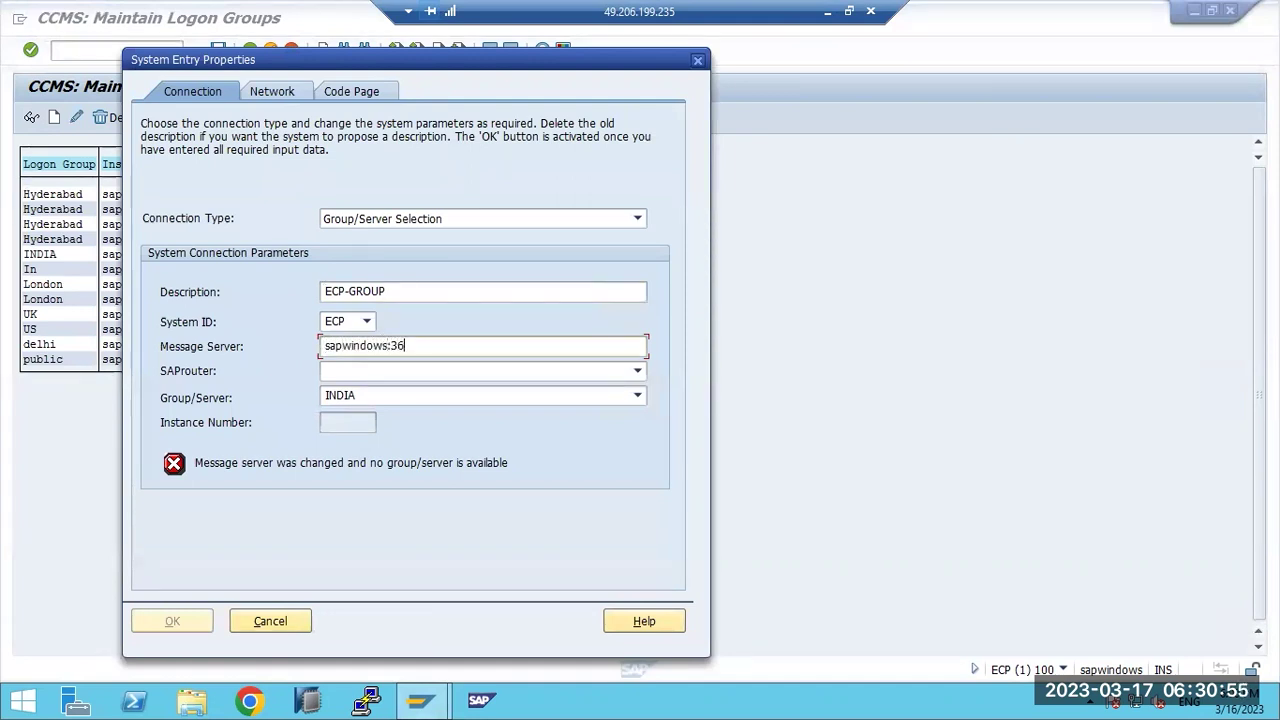
text(12)
click(636, 395)
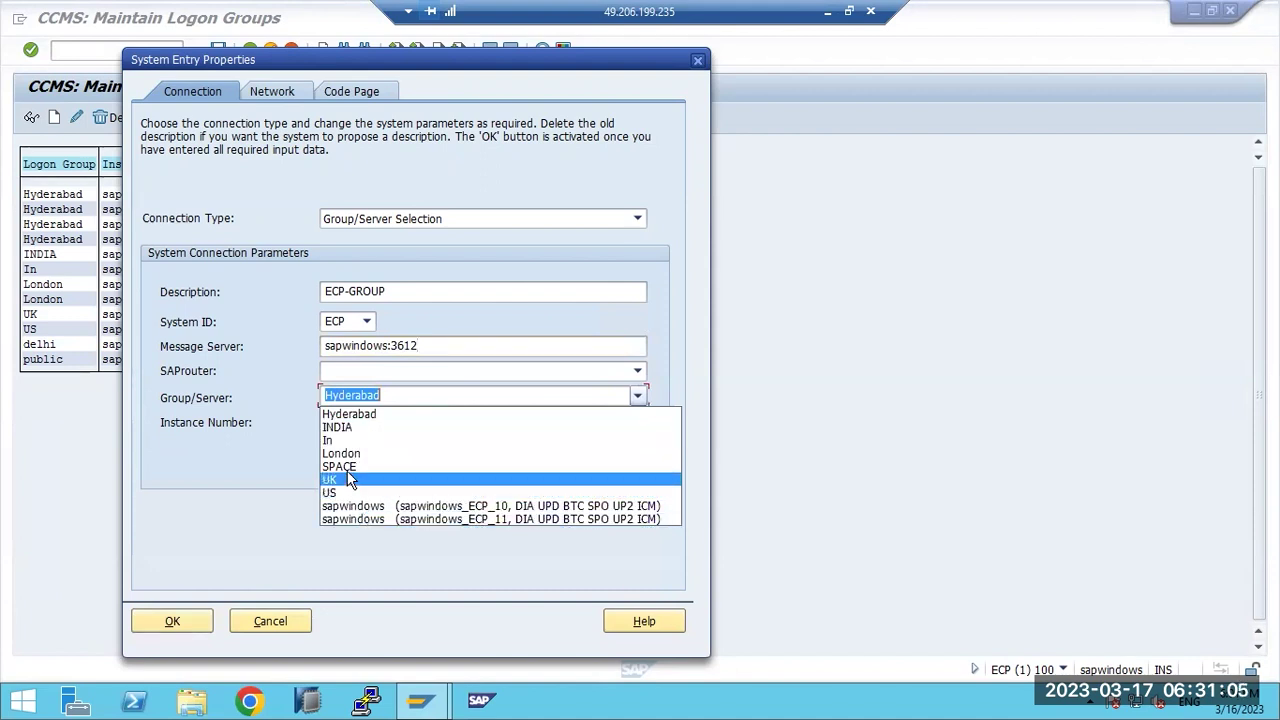
click(364, 507)
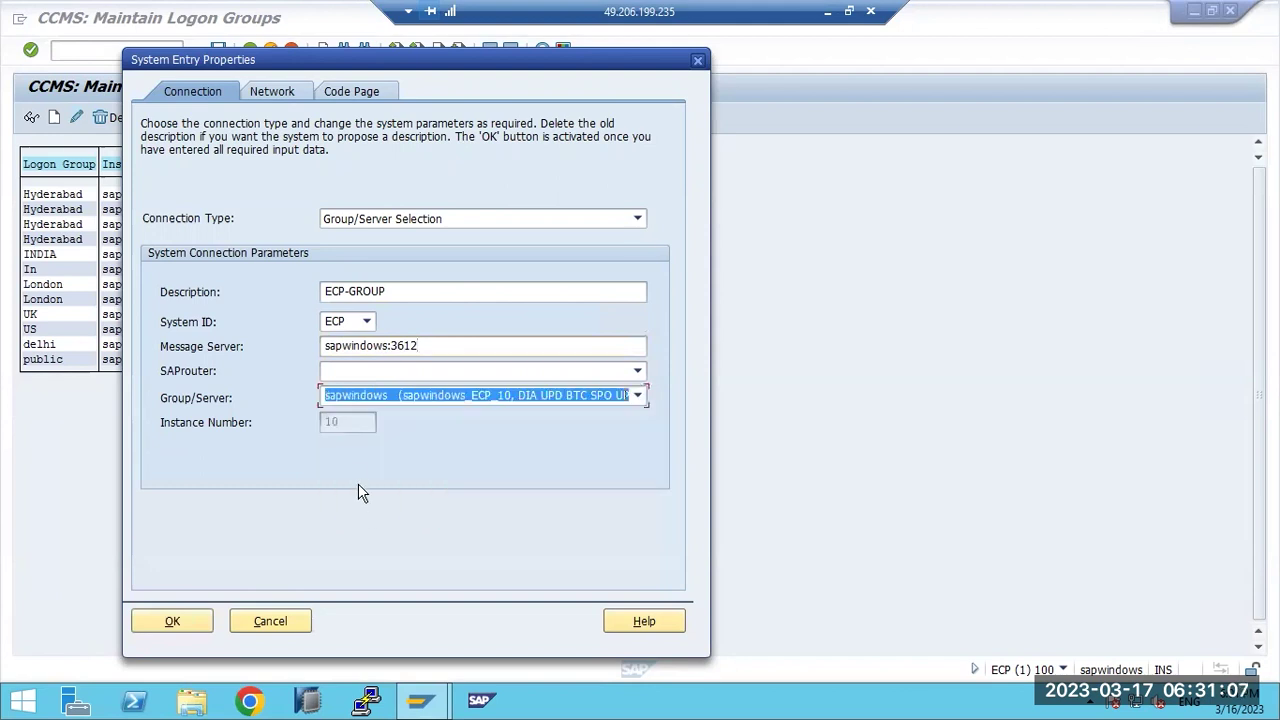
click(174, 621)
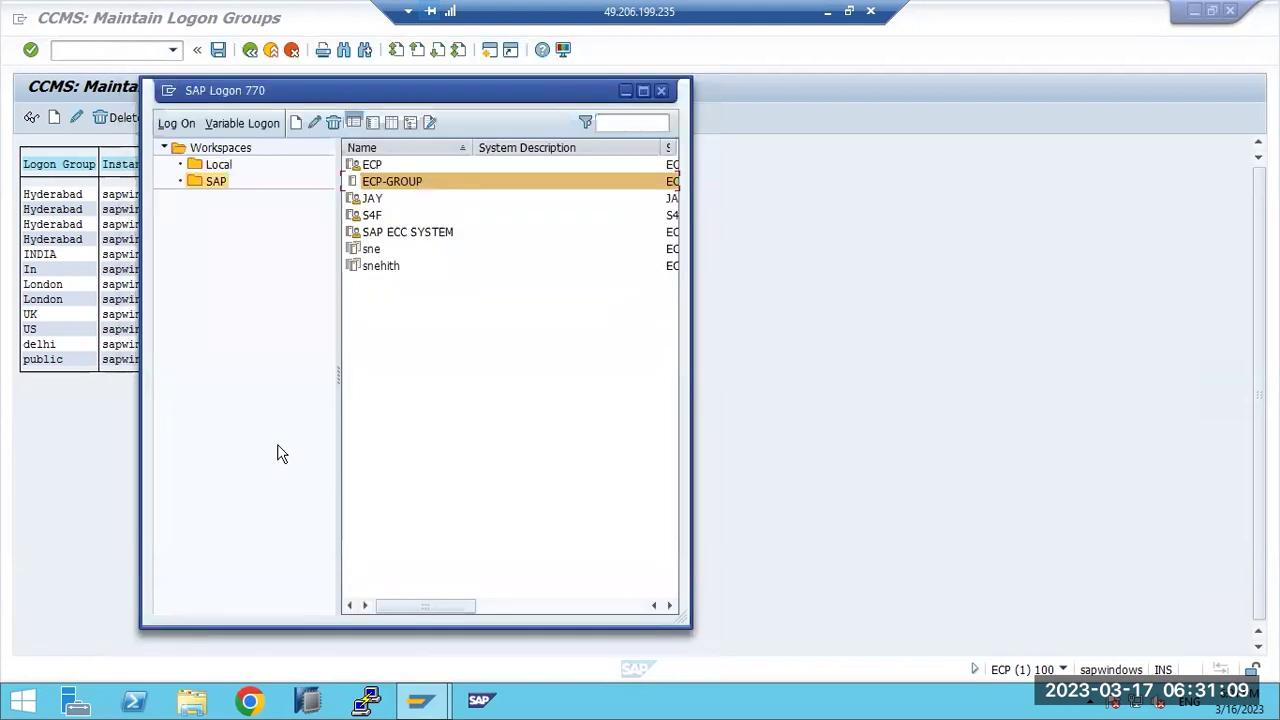
Step: Return to the SAP session, leave the logon groups, run transaction RZ12 and start a new server group assignment
click(857, 314)
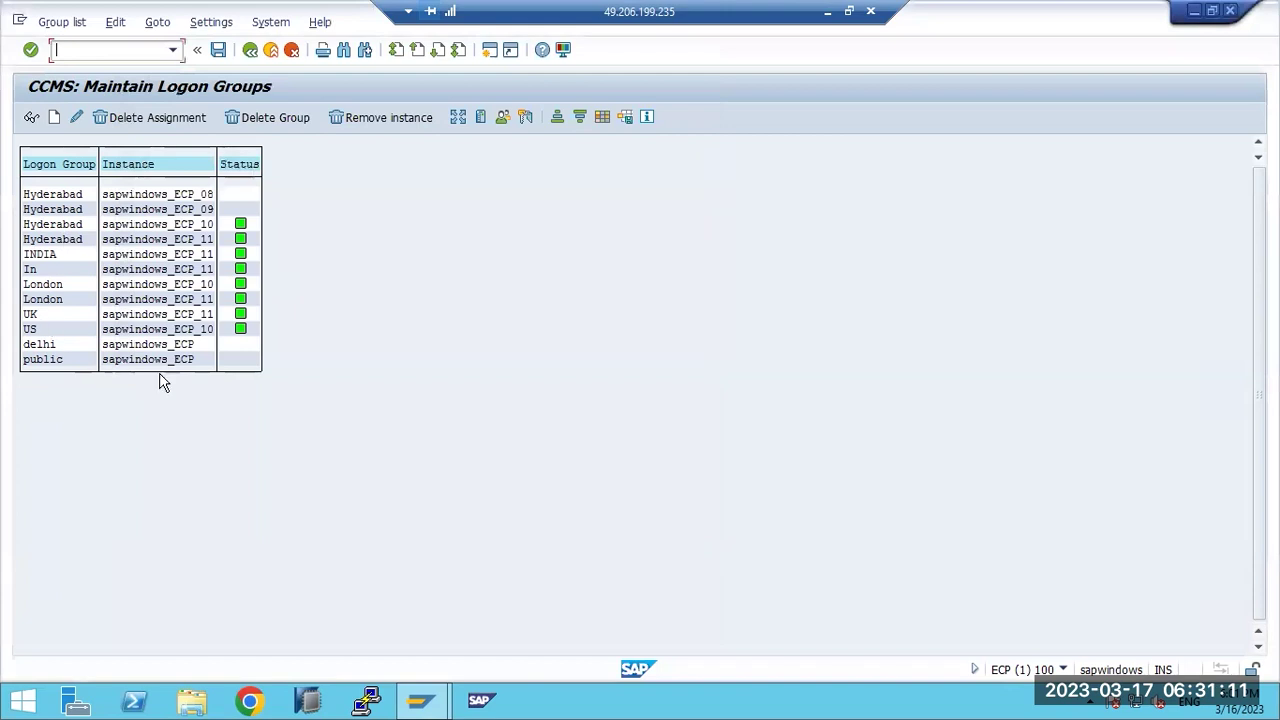
key(F3)
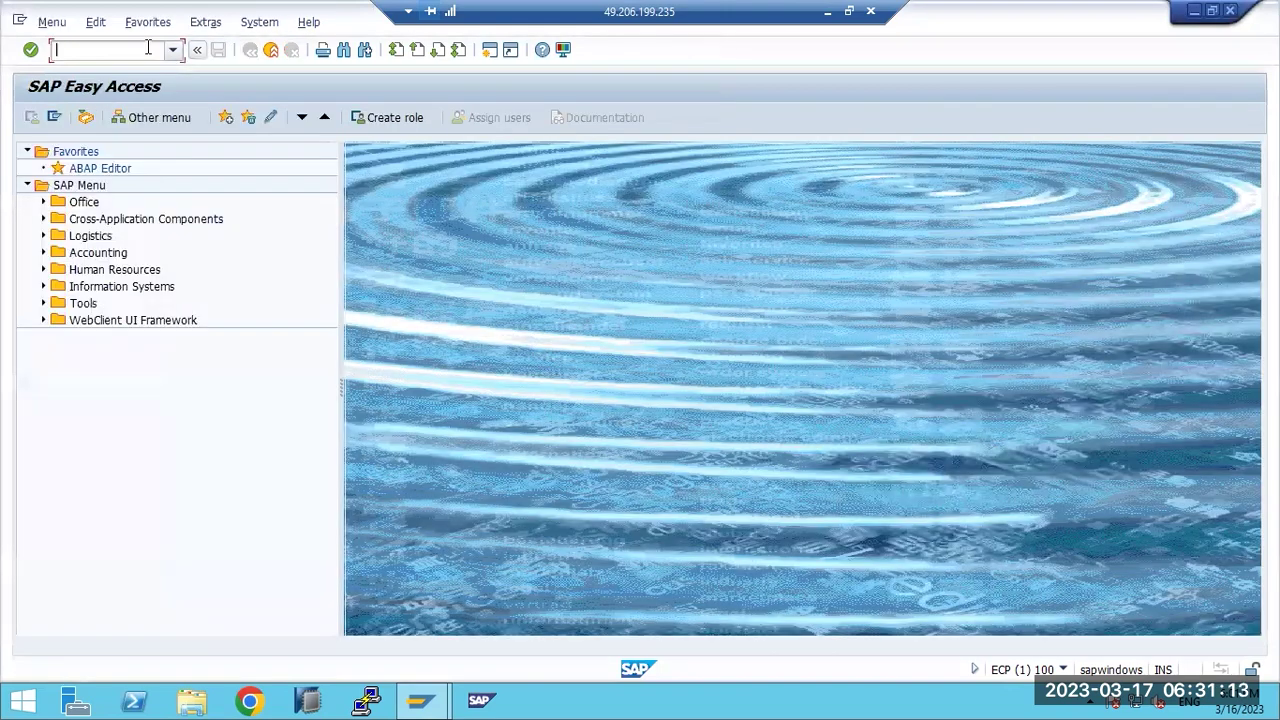
click(59, 50)
text(rz12)
key(Return)
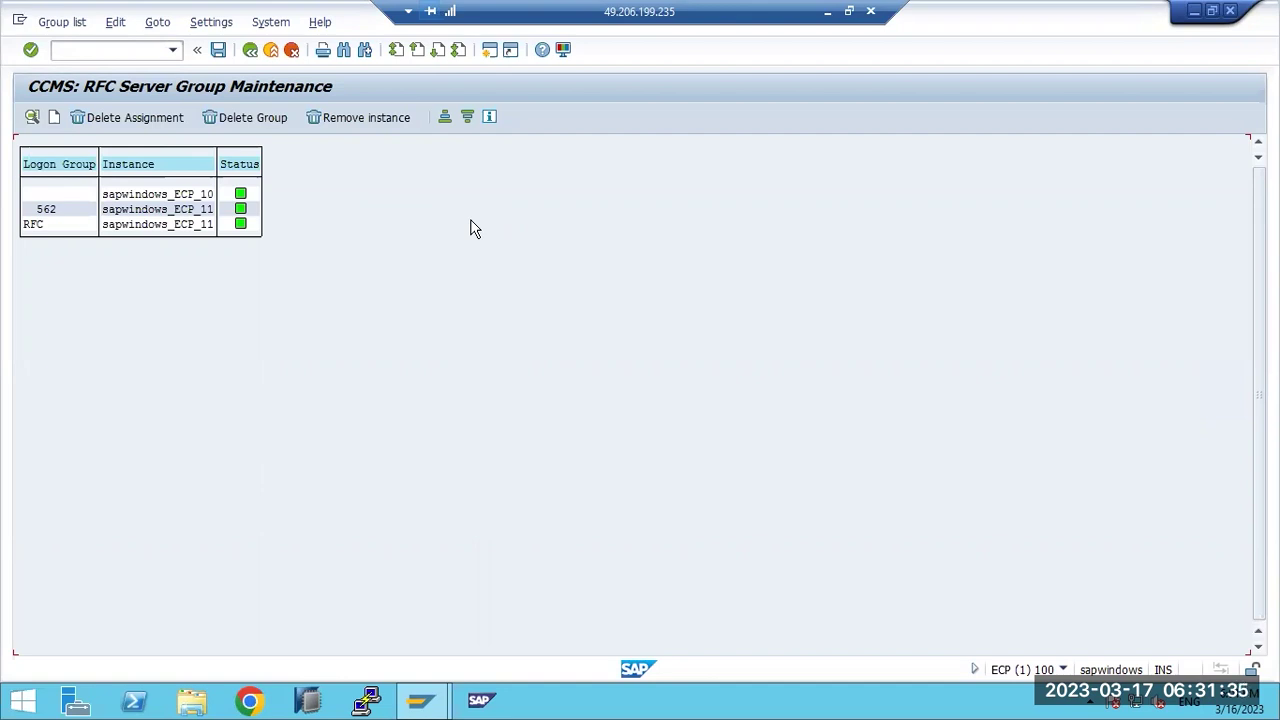
click(54, 119)
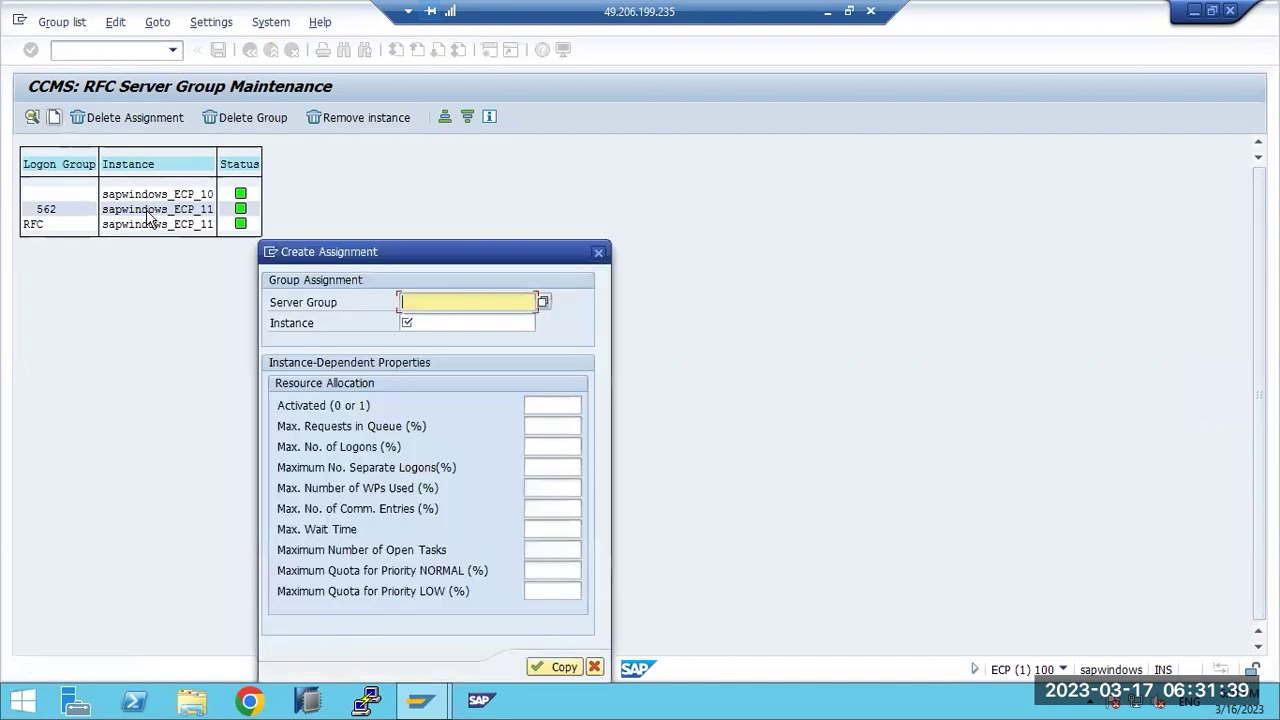
click(441, 300)
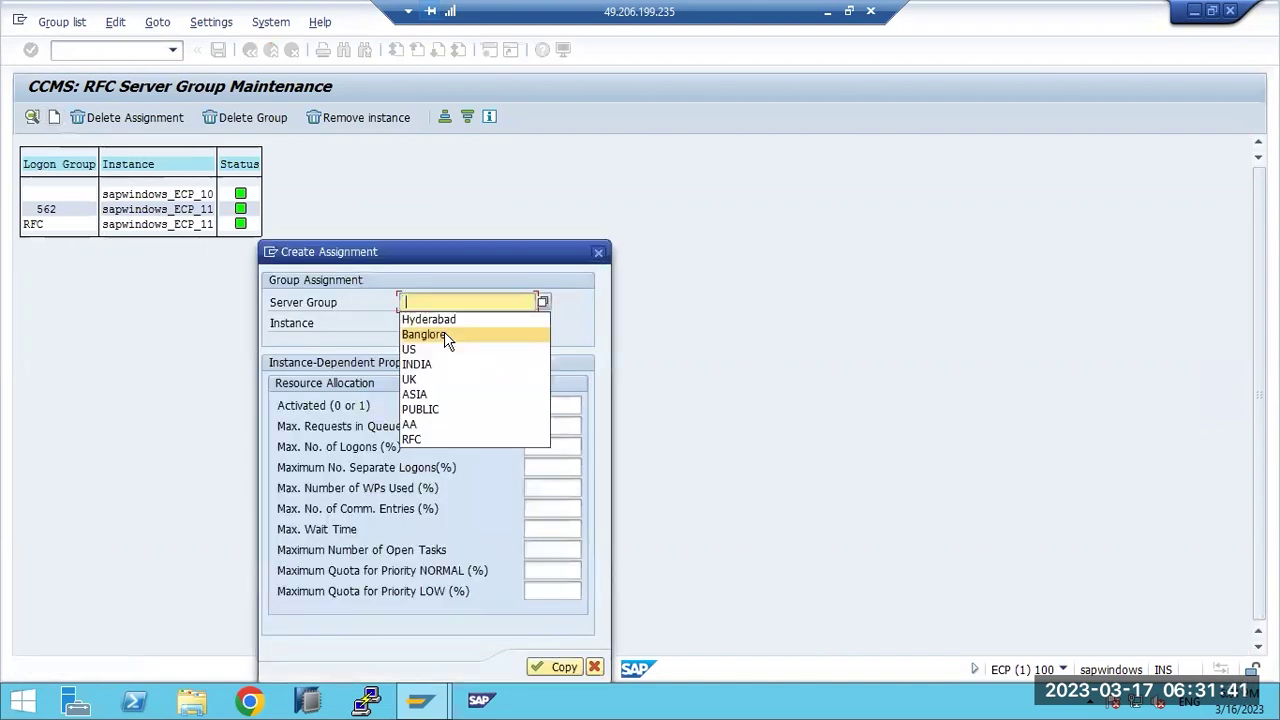
key(BackSpace)
text(para)
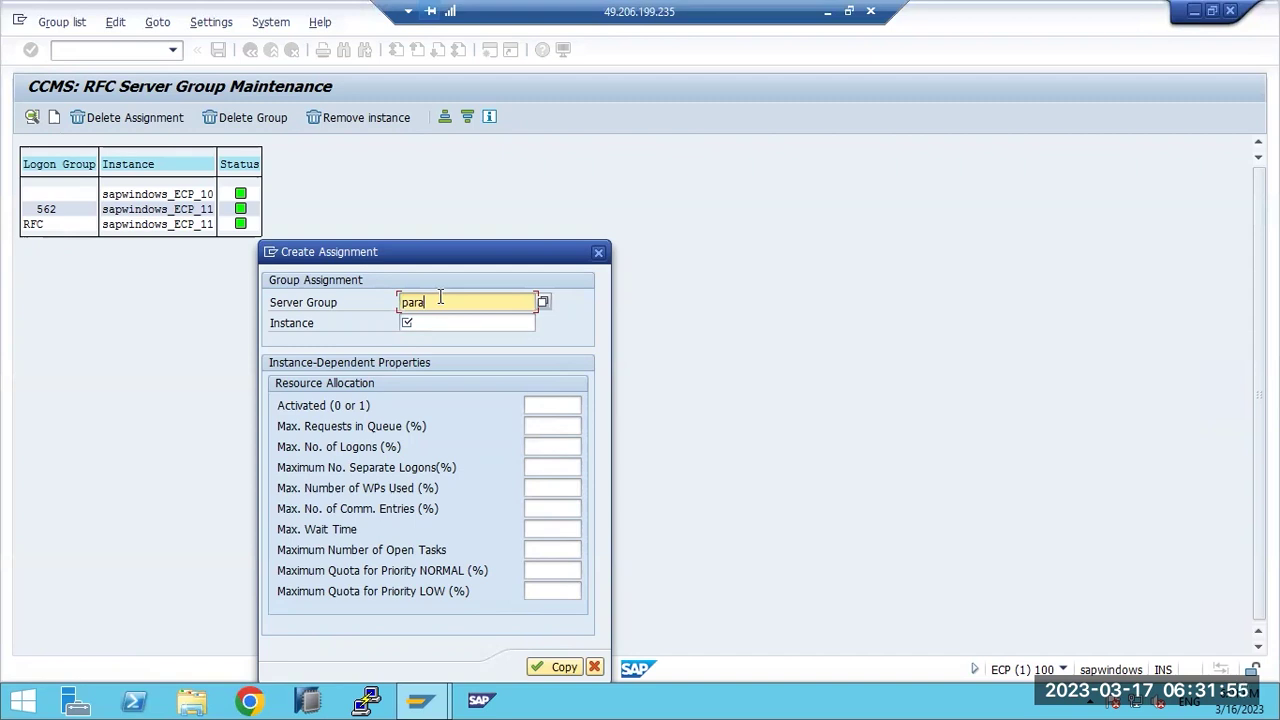
key(BackSpace)
key(BackSpace)
key(BackSpace)
key(BackSpace)
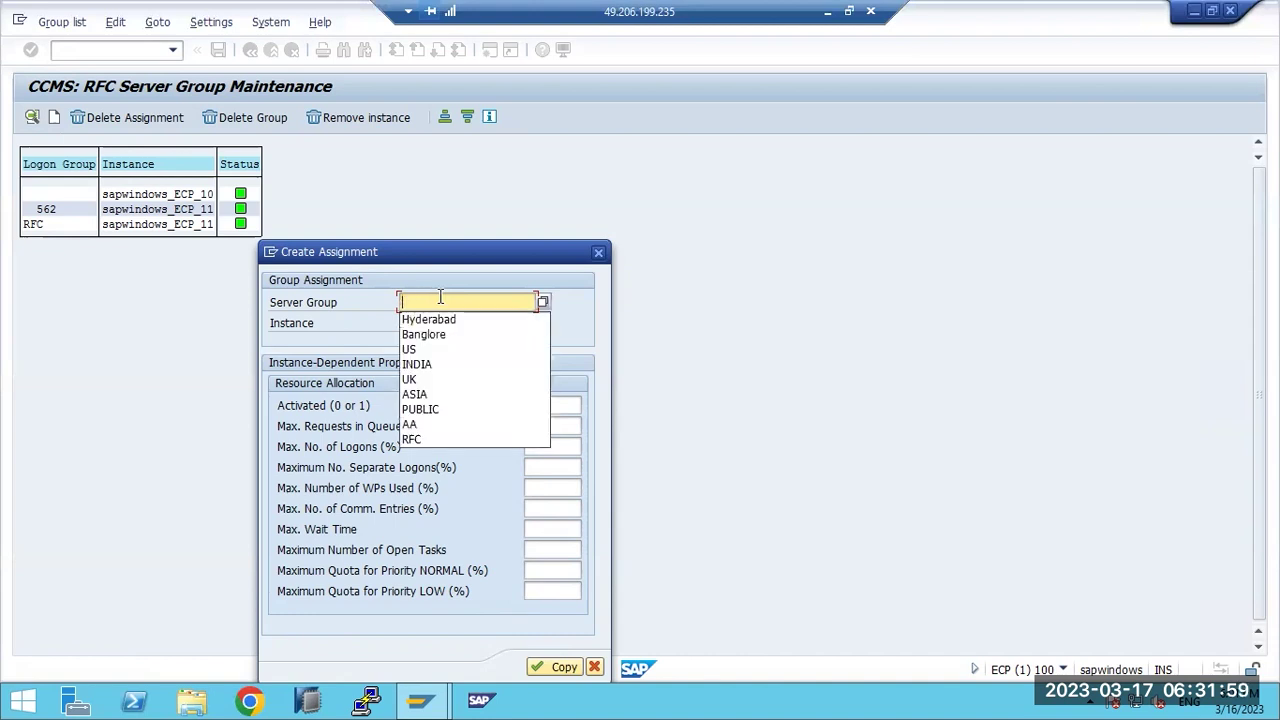
Step: Assign instance sapwindows_ECP_10 to server group RFC and dismiss the Internet Explorer security message
text(RFC)
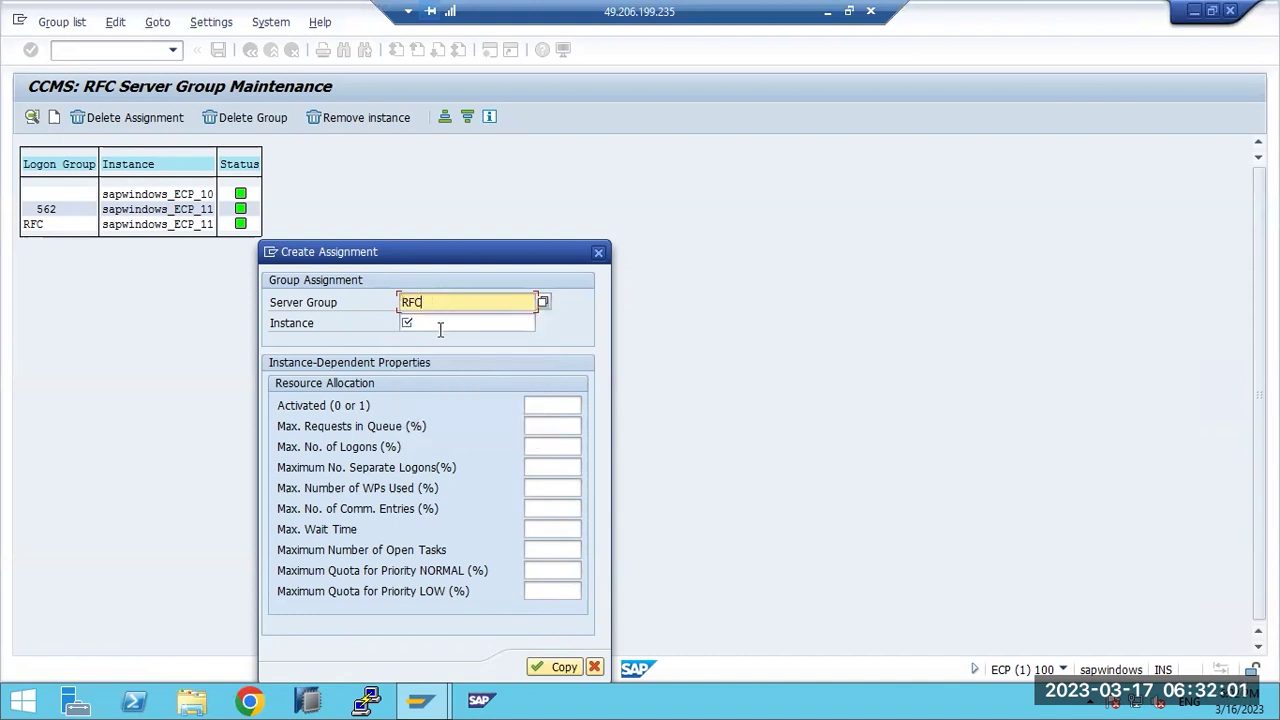
click(440, 326)
click(543, 322)
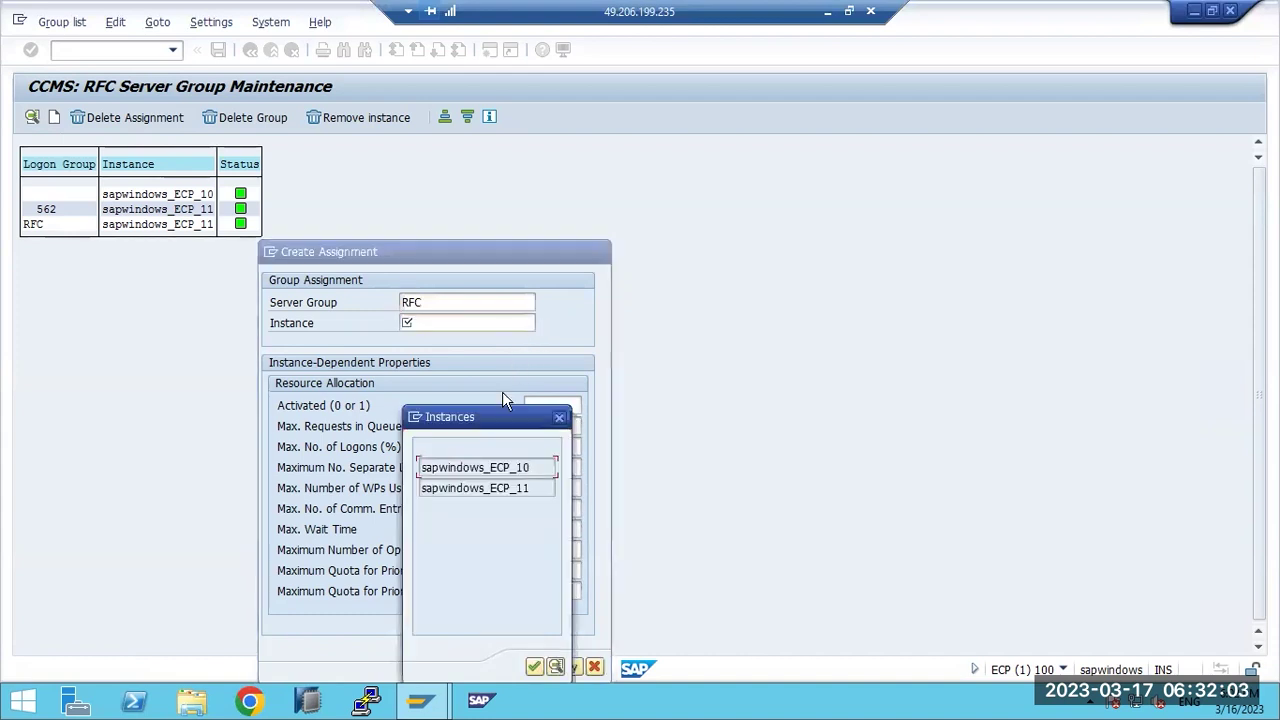
double_click(500, 467)
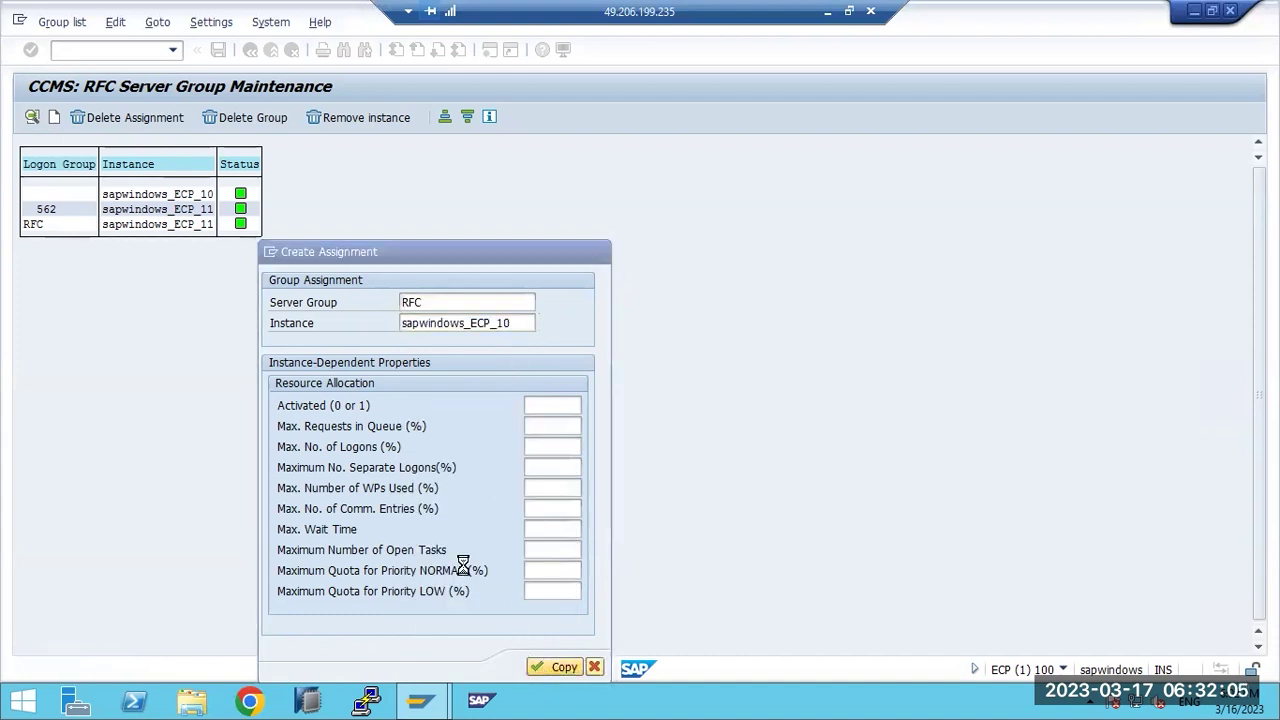
click(263, 338)
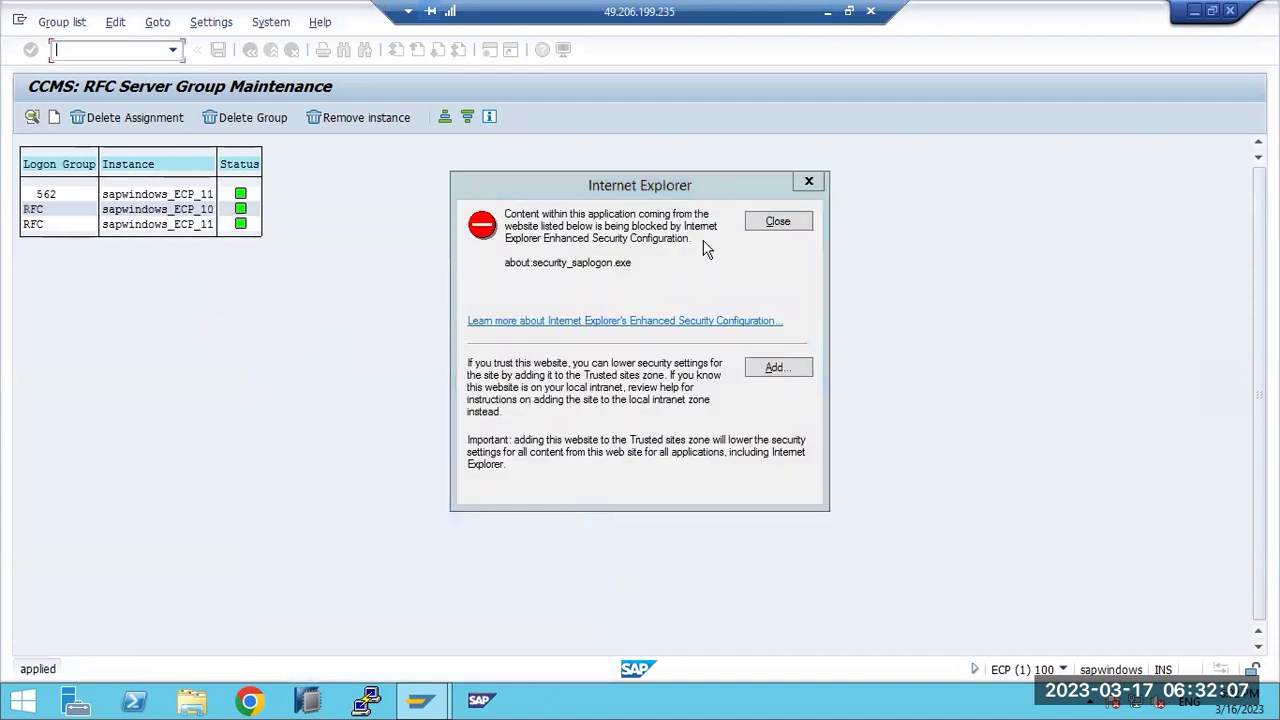
click(778, 222)
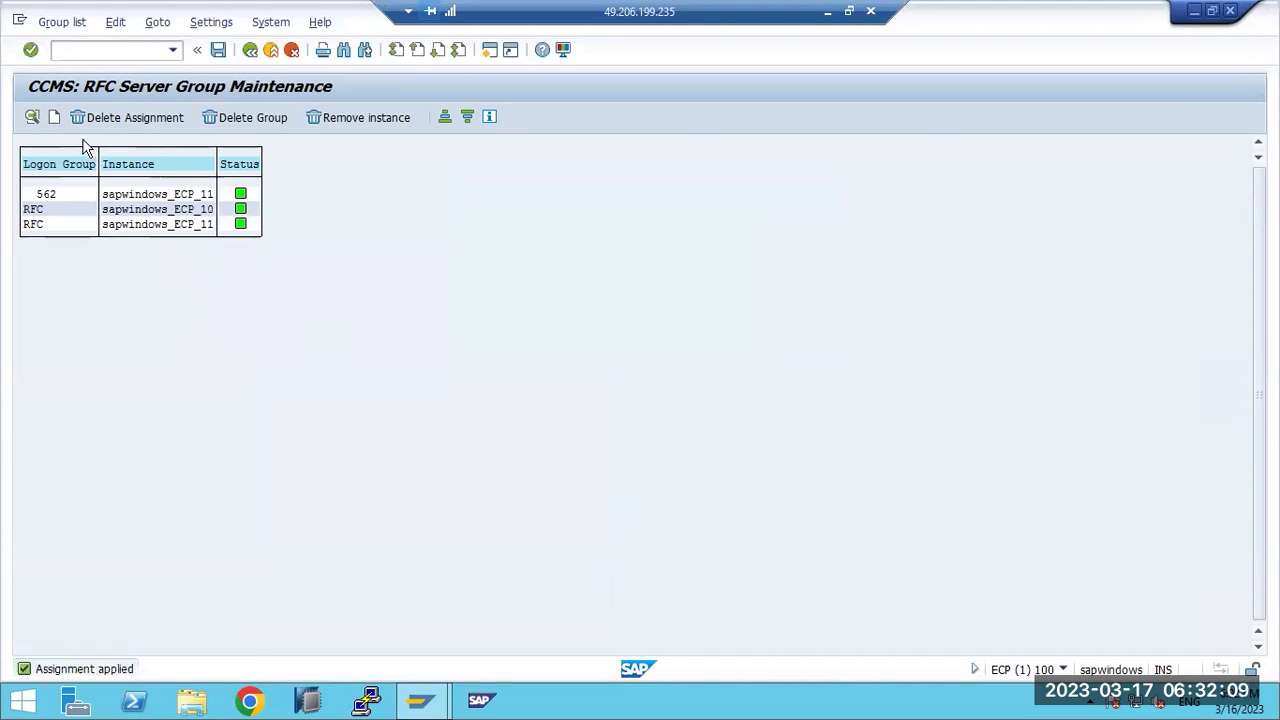
Step: Create an assignment of instance sapwindows_ECP_11 to server group RFC, dismiss the security message and save the changes
click(54, 117)
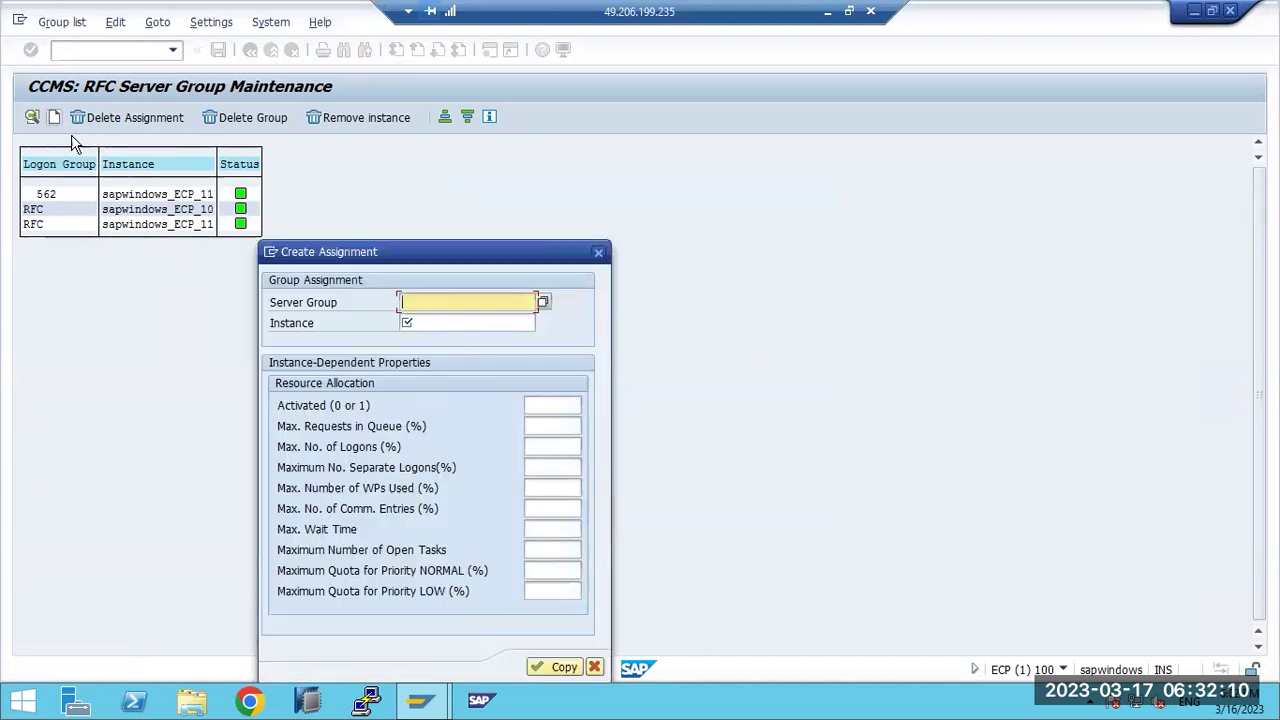
click(543, 302)
double_click(430, 489)
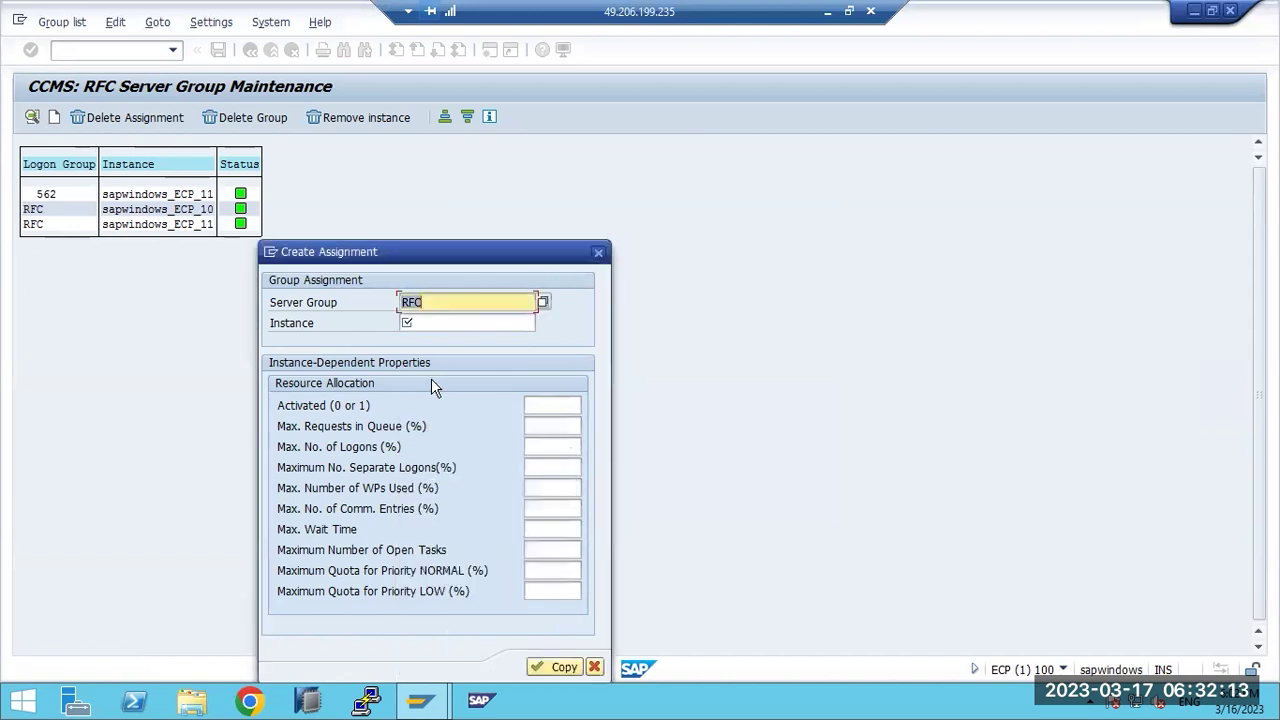
click(434, 323)
click(543, 323)
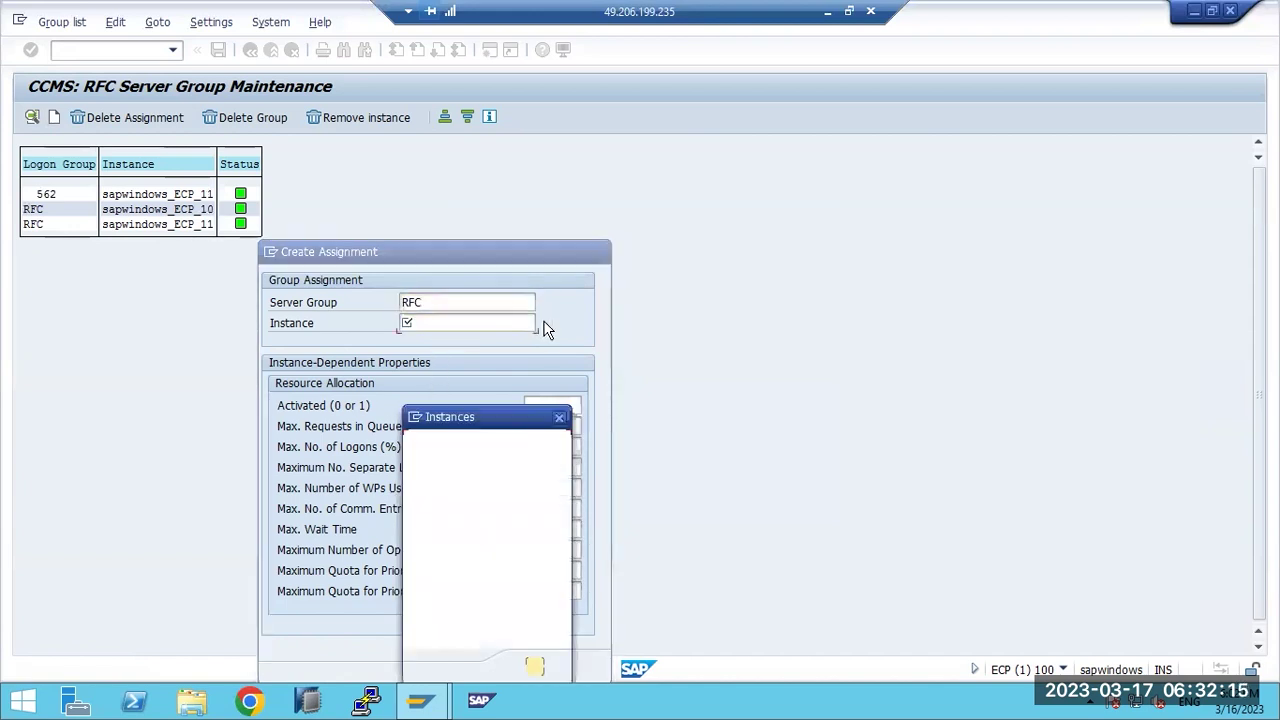
double_click(478, 490)
click(545, 668)
click(265, 337)
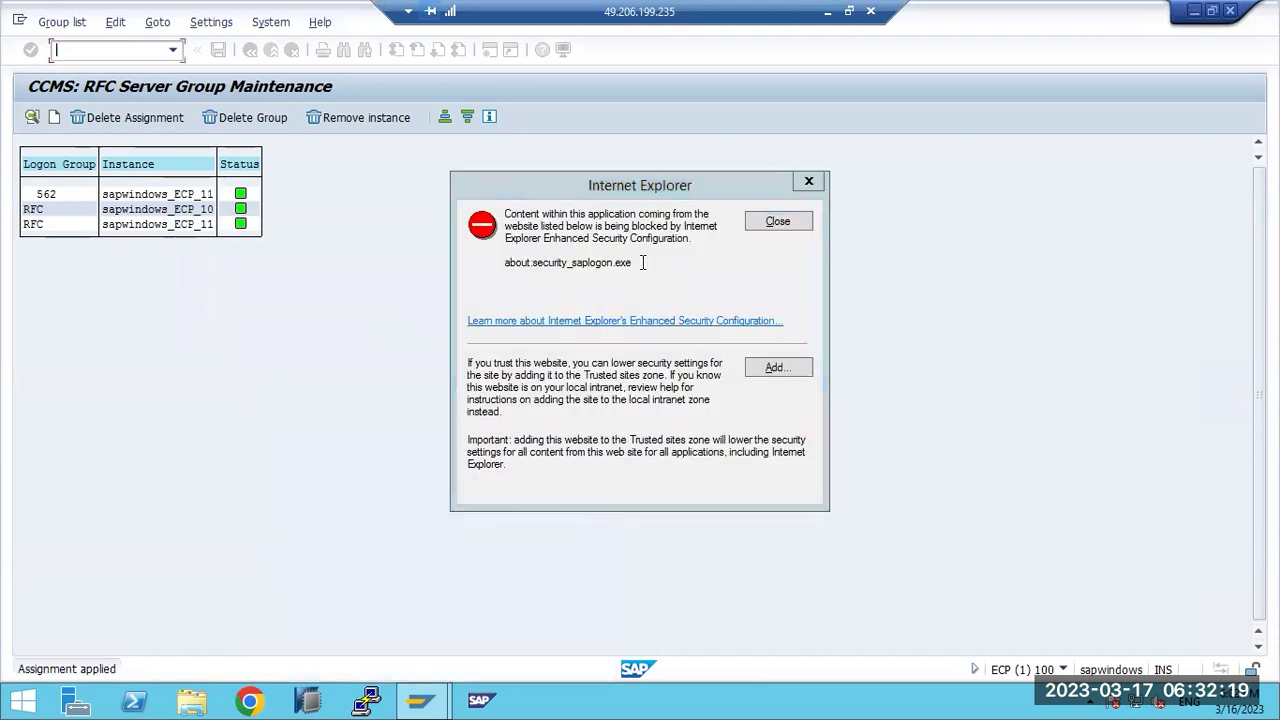
click(777, 221)
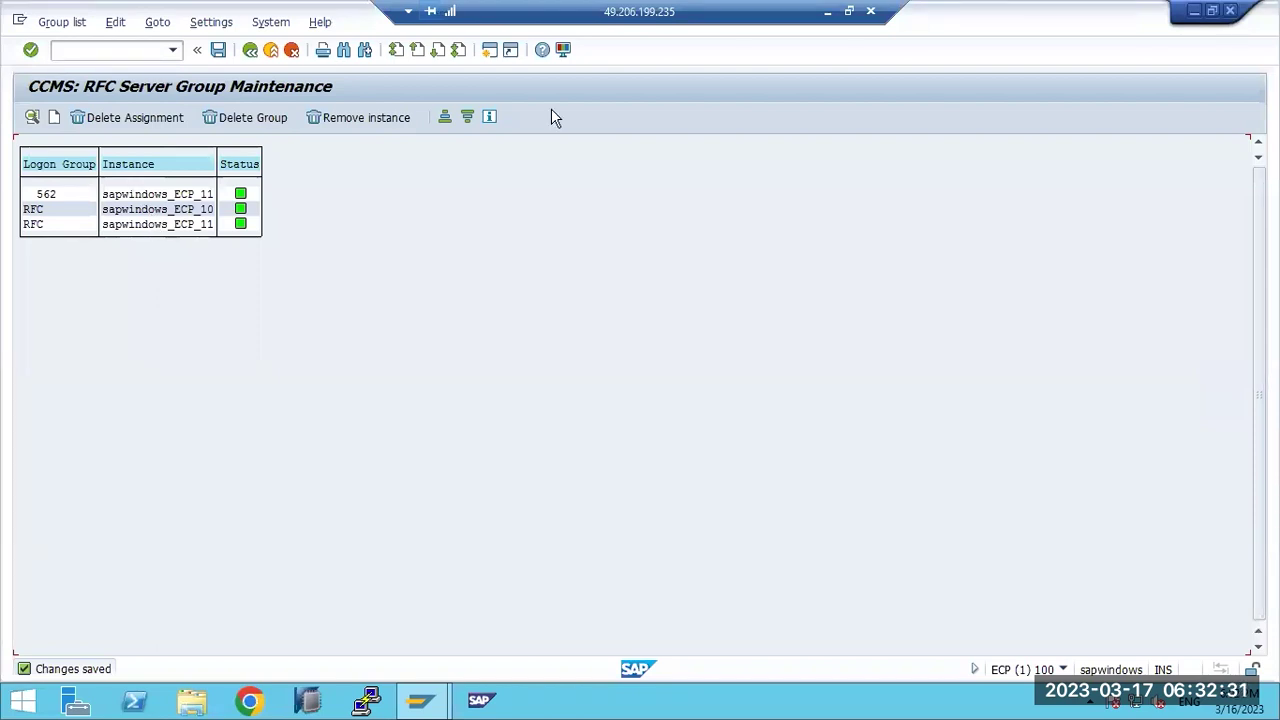
click(827, 11)
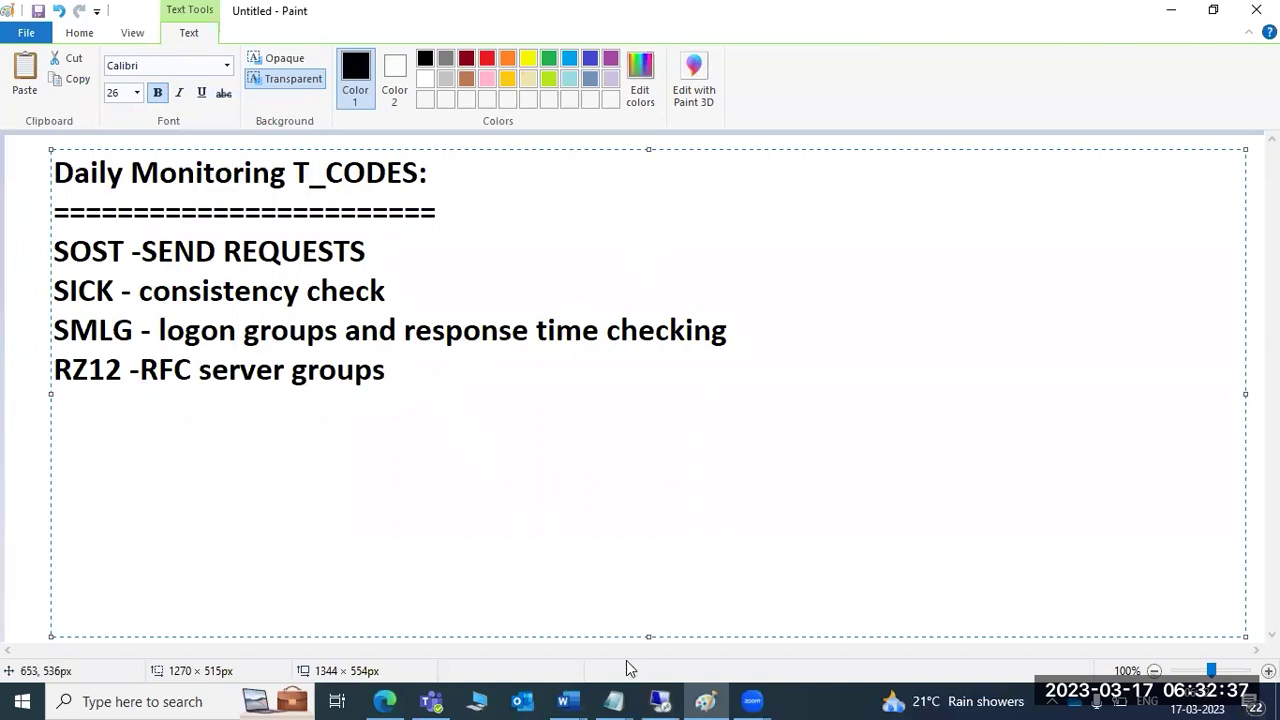
click(661, 701)
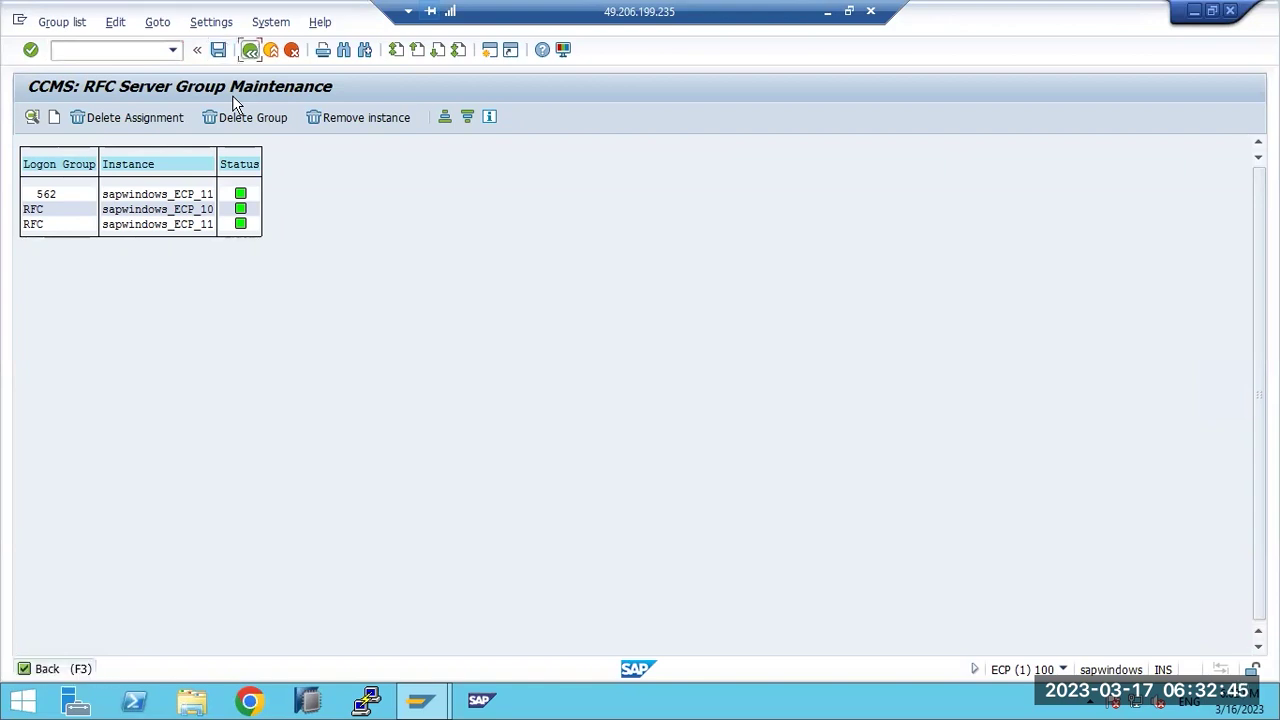
Step: Leave the RFC server group maintenance, return to the Paint list and add a ---- separator line below the RZ12 entry
key(F3)
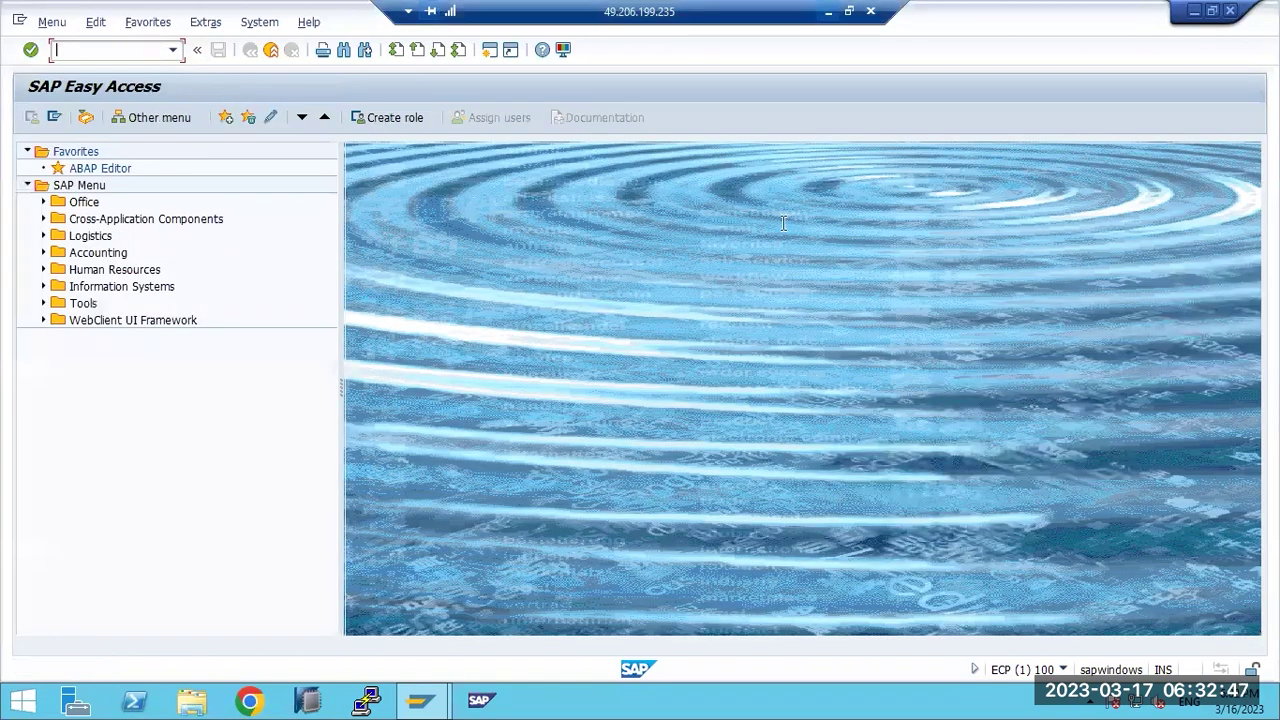
key(alt+Tab)
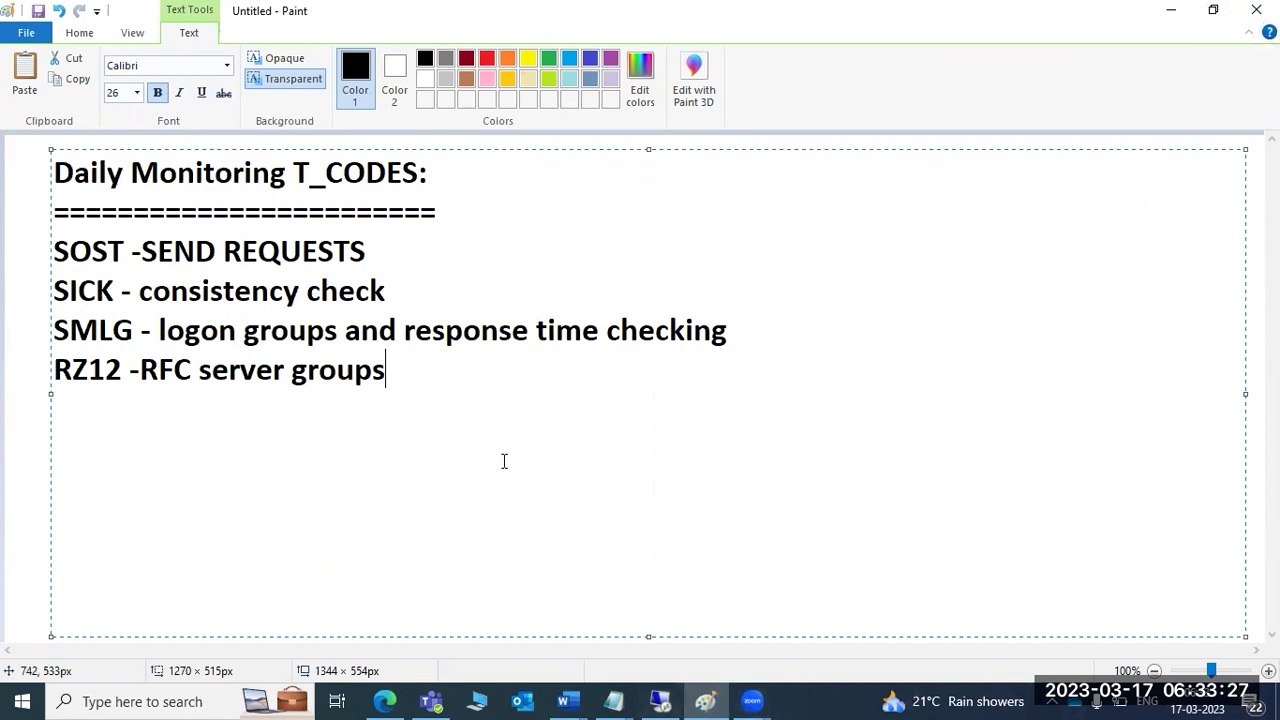
drag(386, 371, 292, 371)
click(418, 370)
key(Return)
text(----)
key(Return)
Step: Add the line "SE11-SE16 = Table view" below the separator in the transaction code list
text(SE)
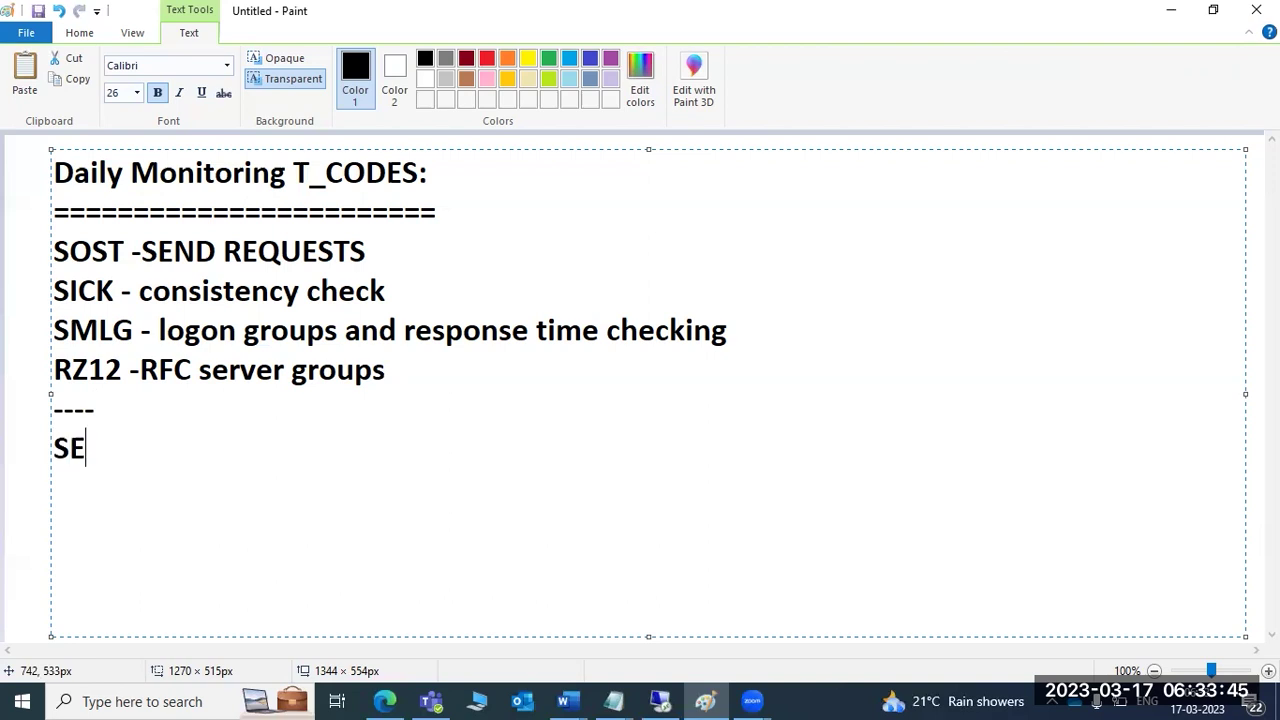
text(11-SE16 = )
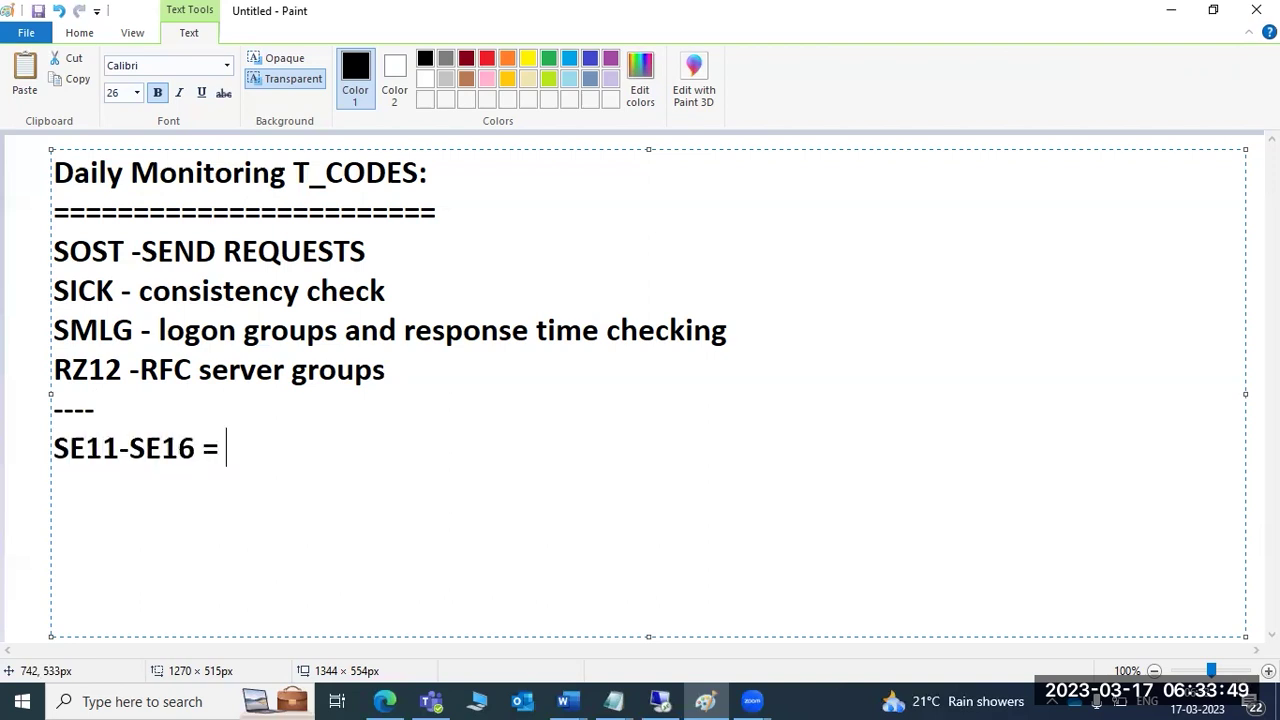
text(Table re)
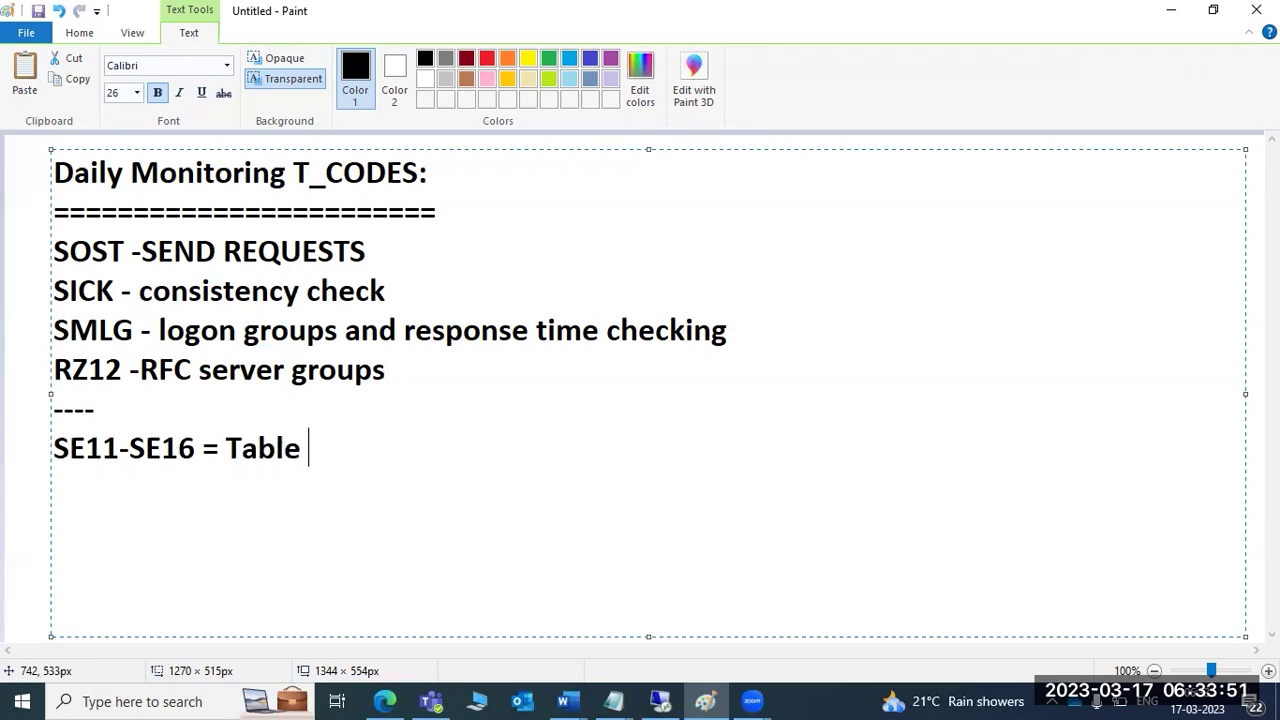
key(BackSpace)
key(BackSpace)
text(view)
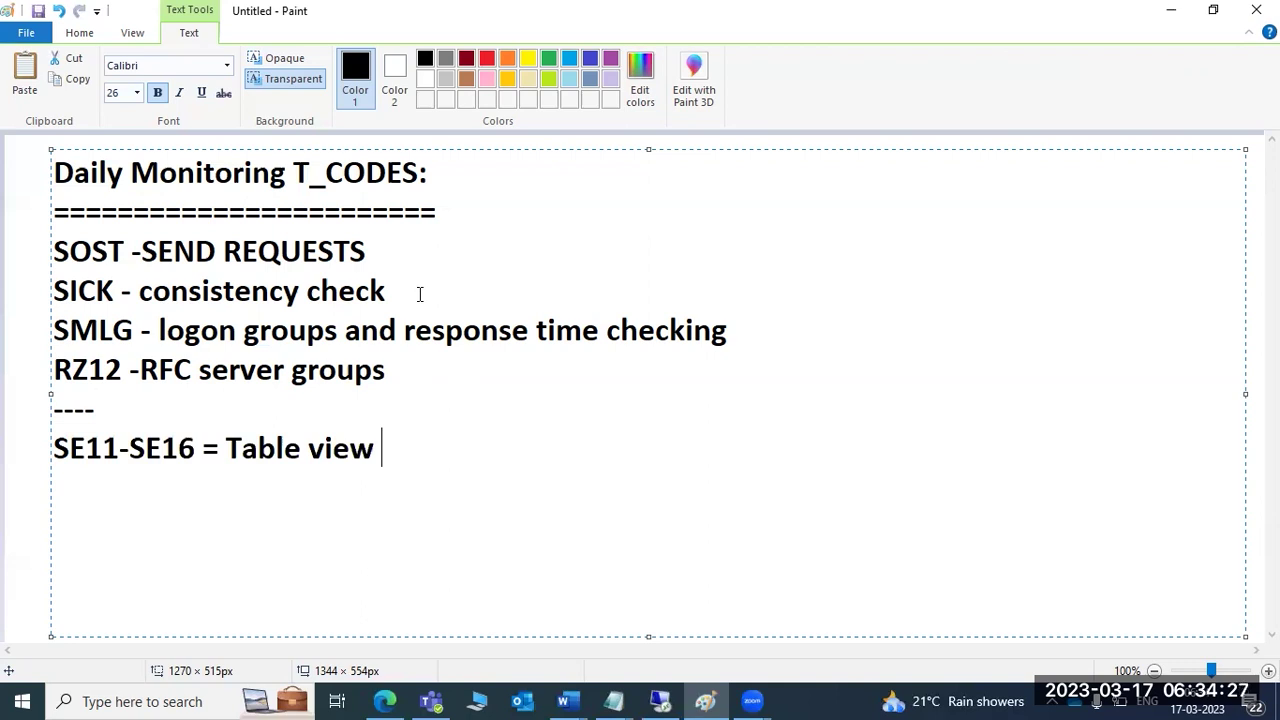
Step: Switch to the SAP session, run transaction SE11 and display the definition of database table T000
click(660, 701)
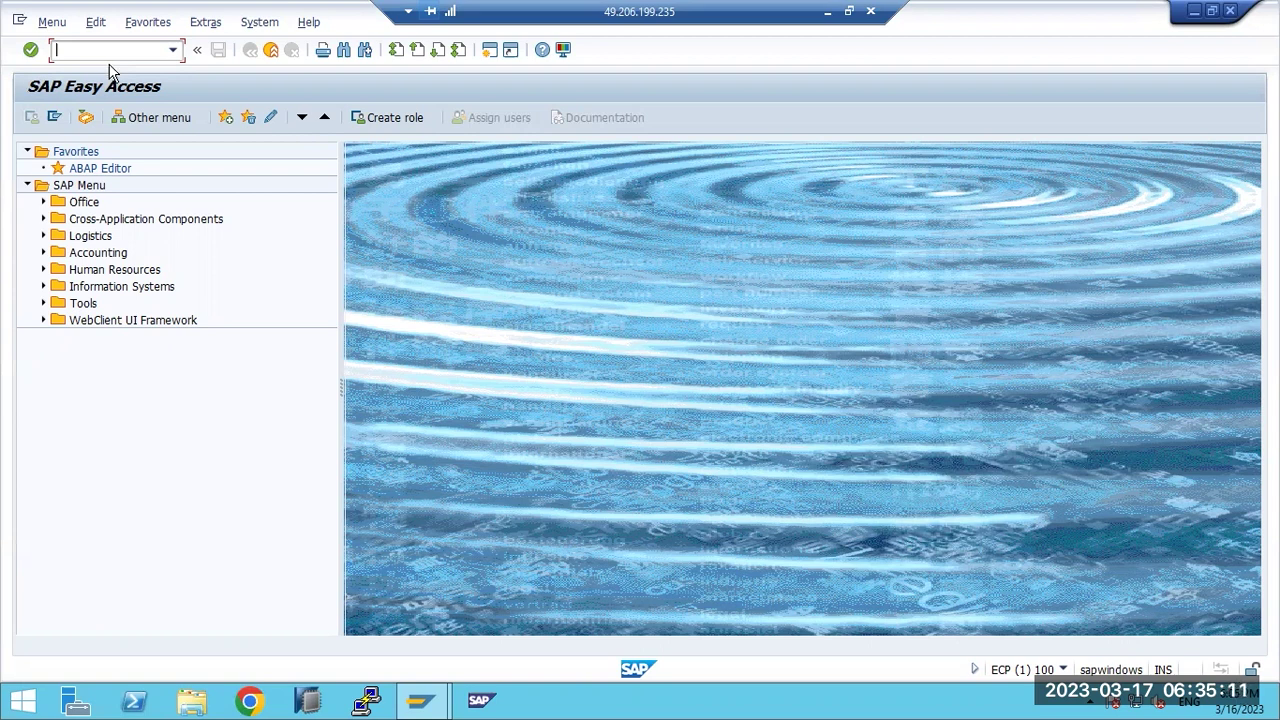
text(se11)
key(Return)
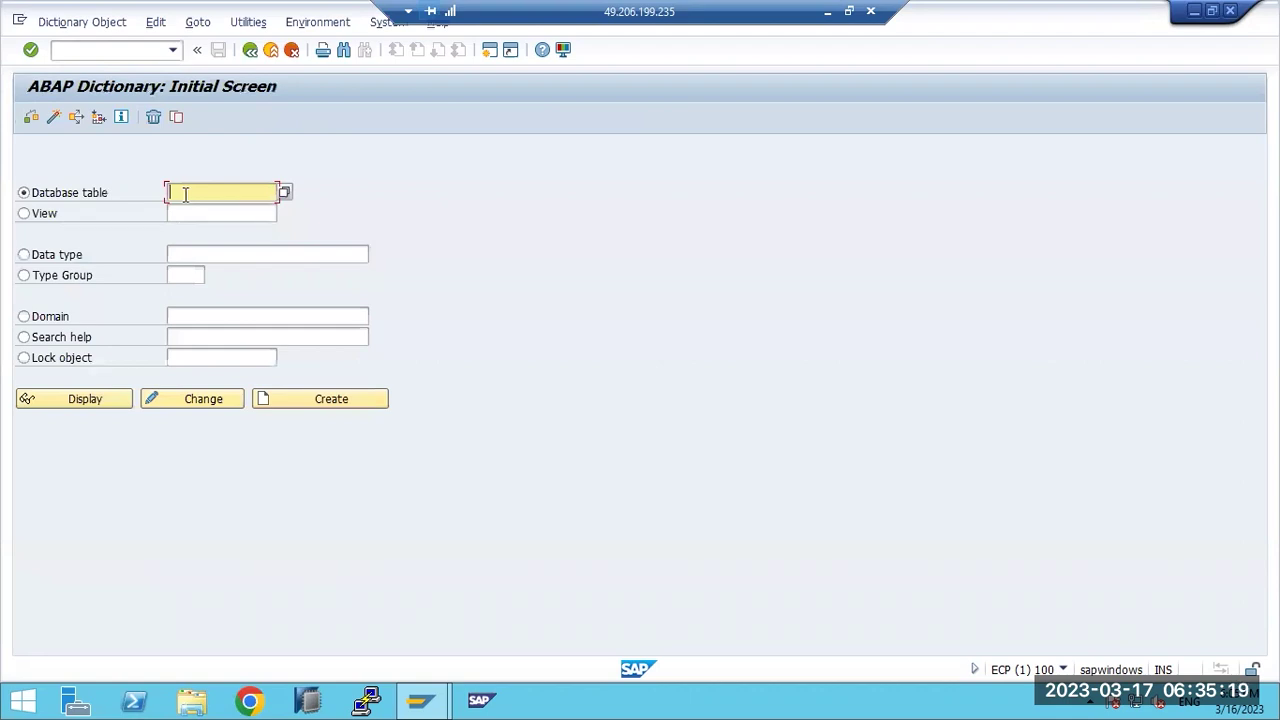
text(TG)
click(120, 398)
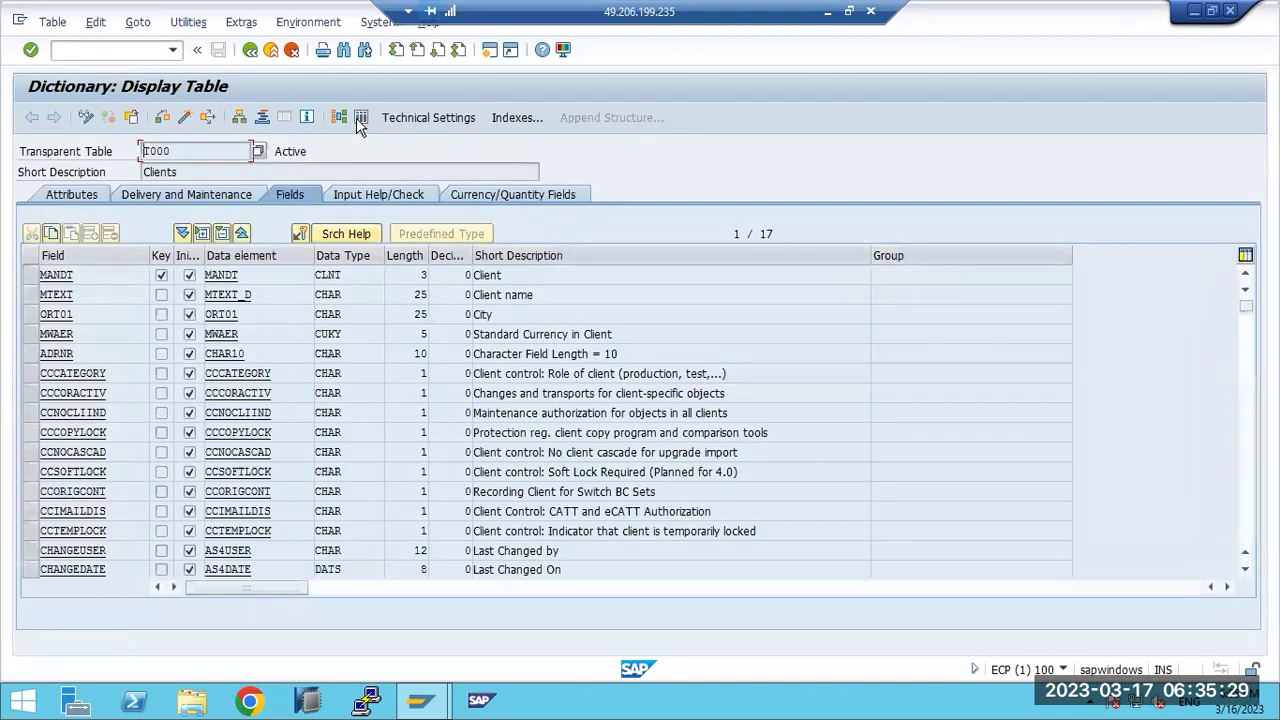
Step: List the contents of table T000 without selection criteria, view its client columns through the change date, and rerun the listing
click(360, 118)
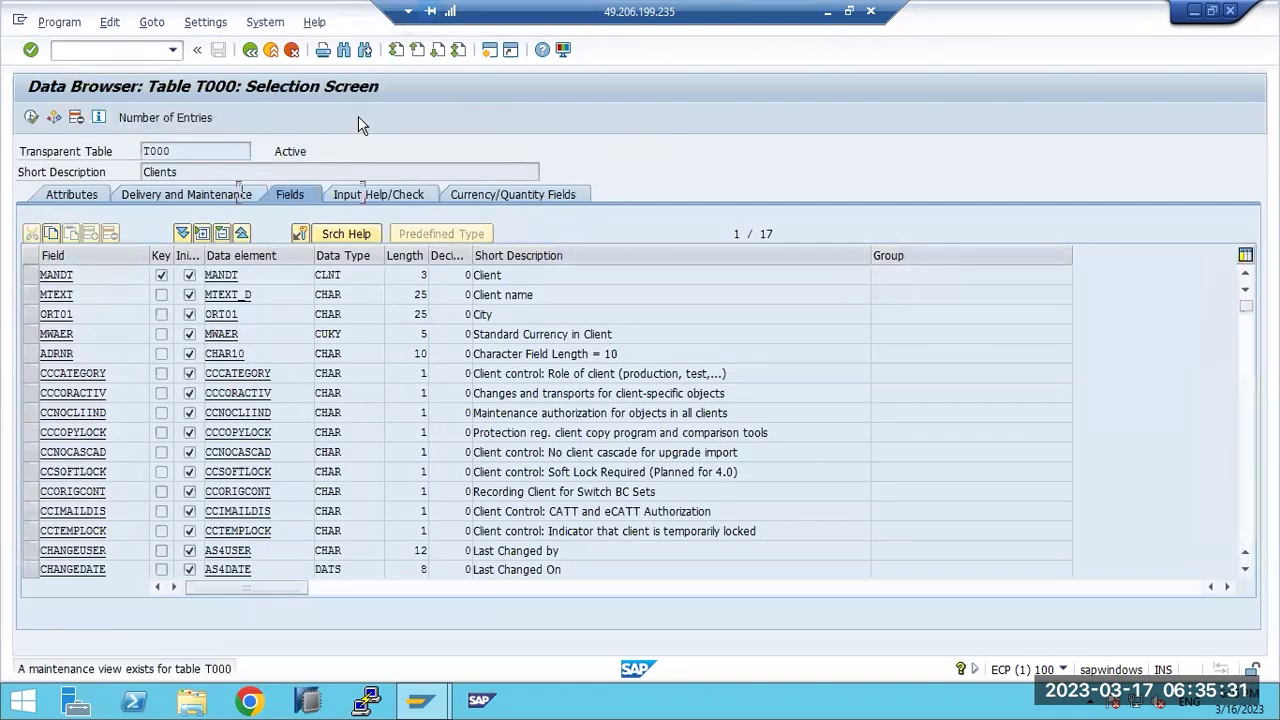
click(32, 120)
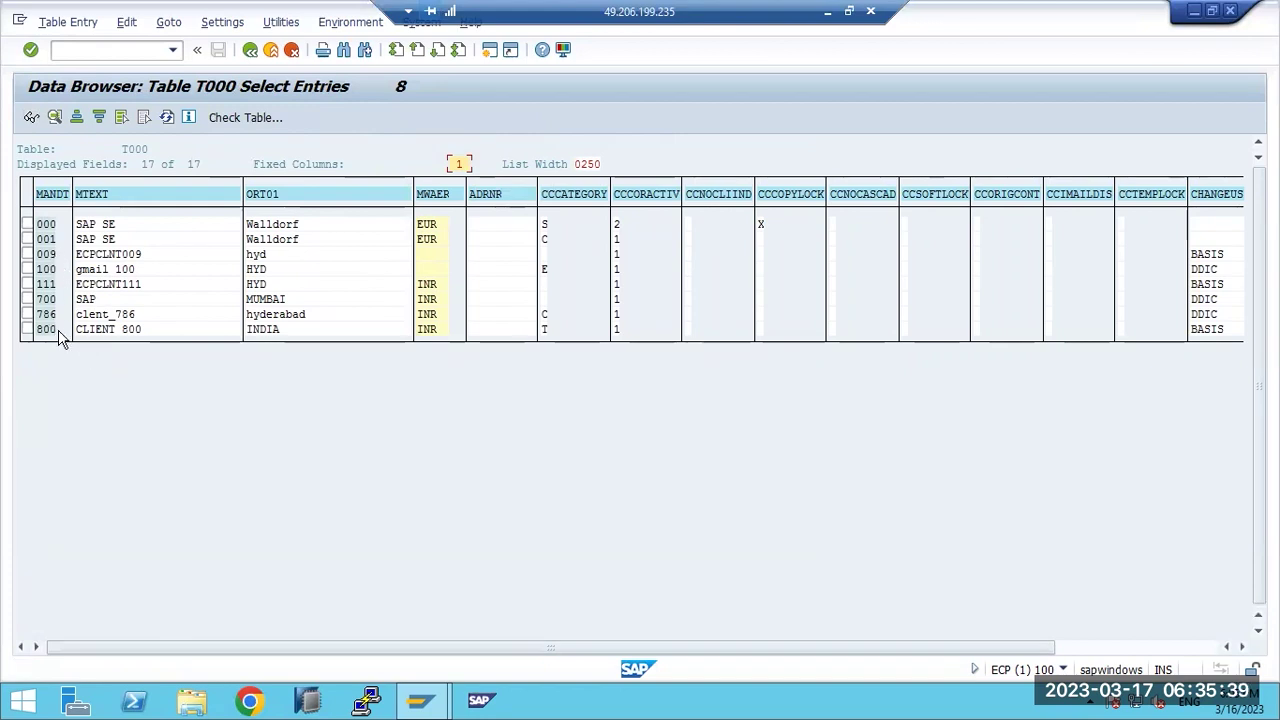
drag(591, 648, 672, 652)
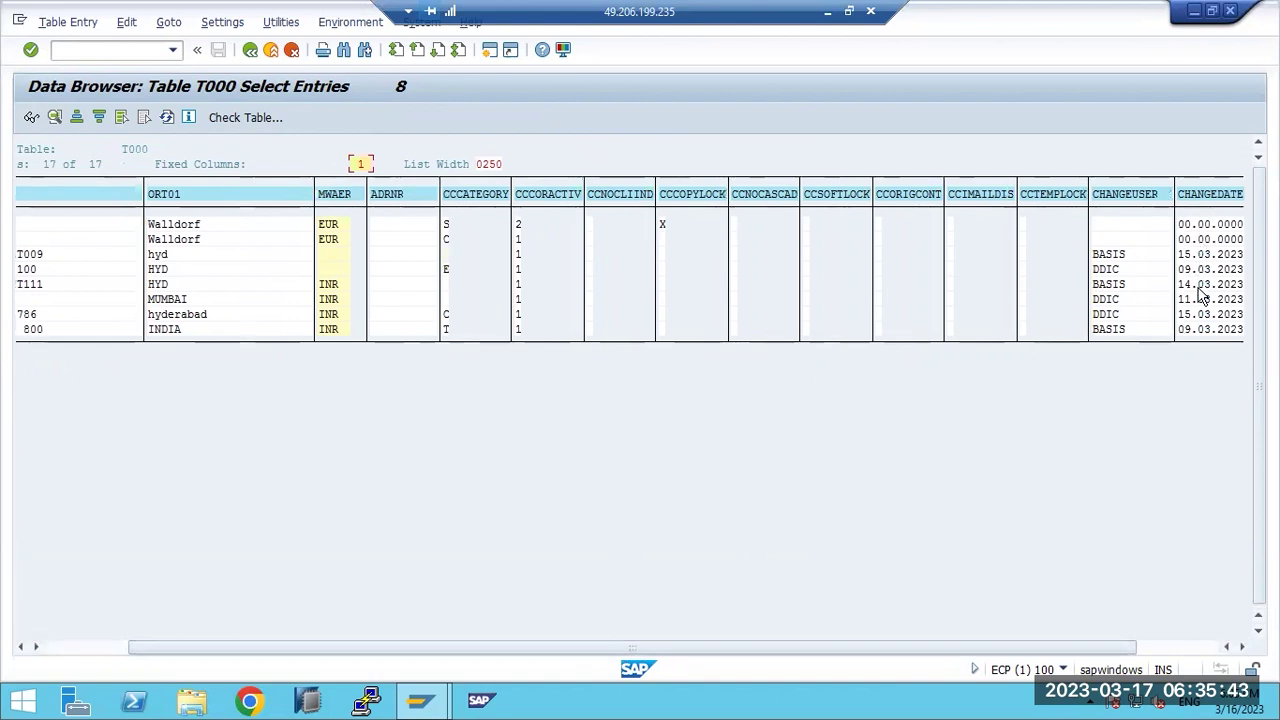
drag(1000, 646, 594, 651)
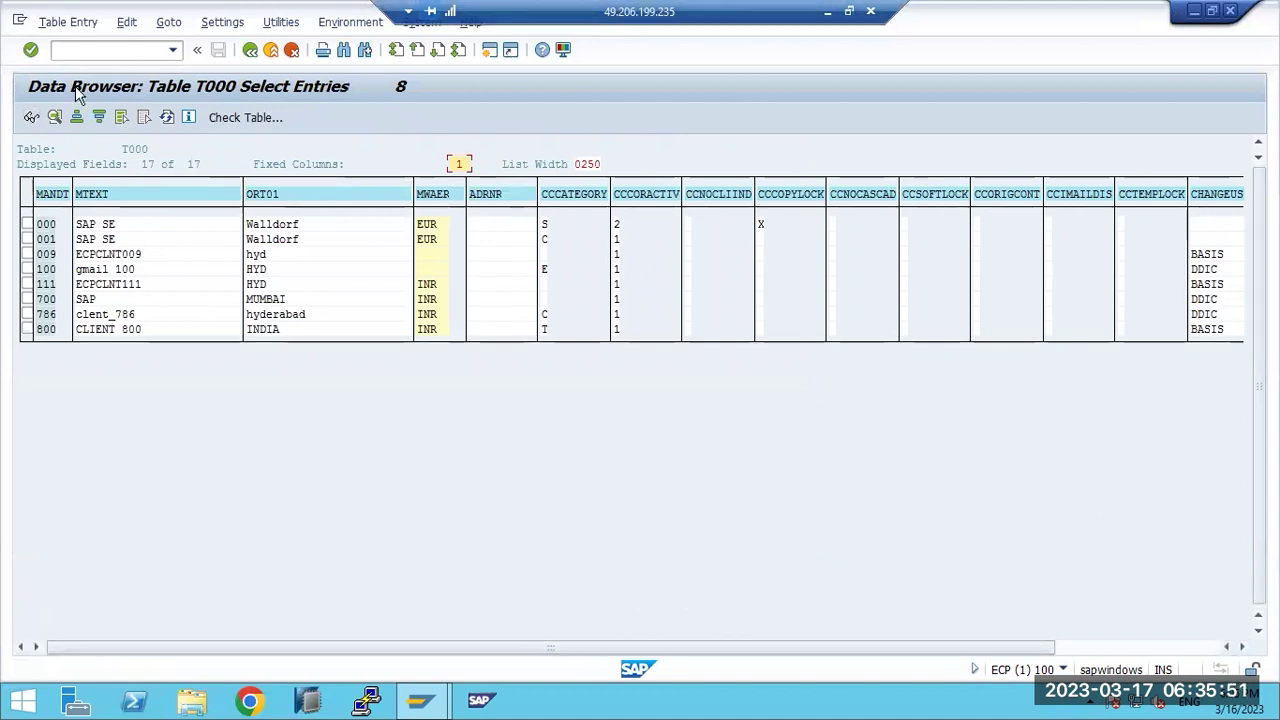
key(F3)
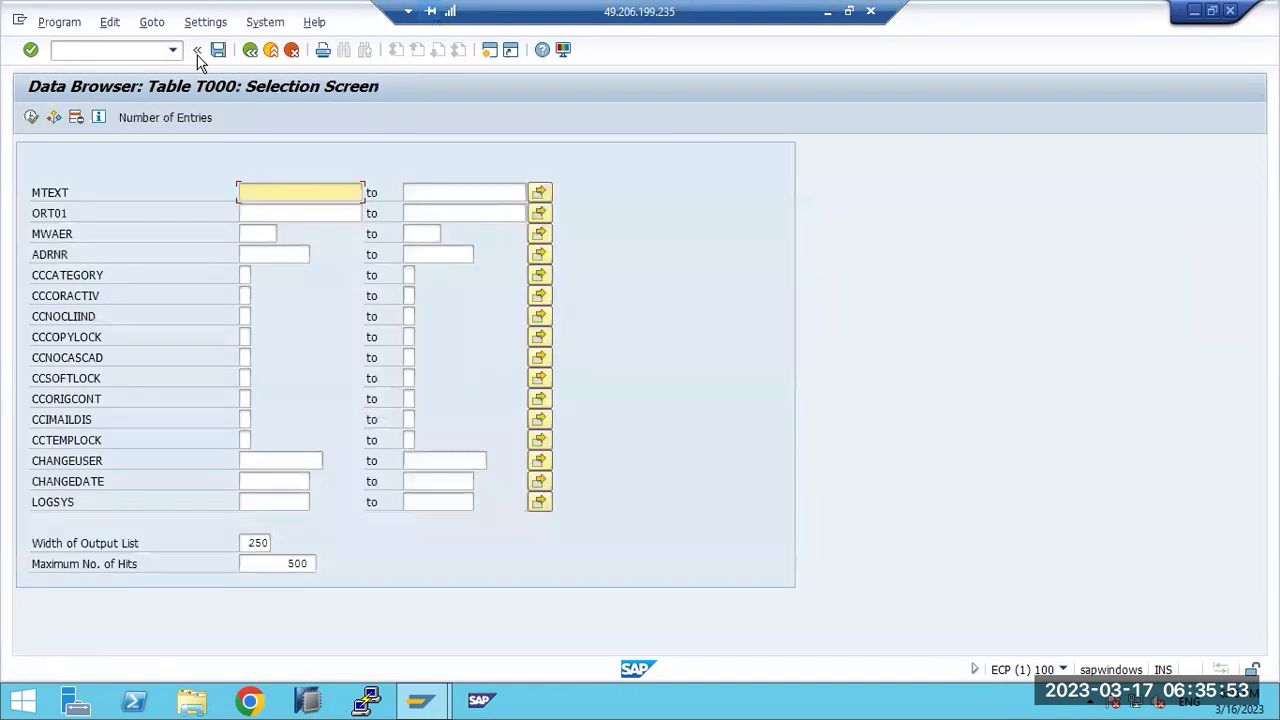
click(31, 118)
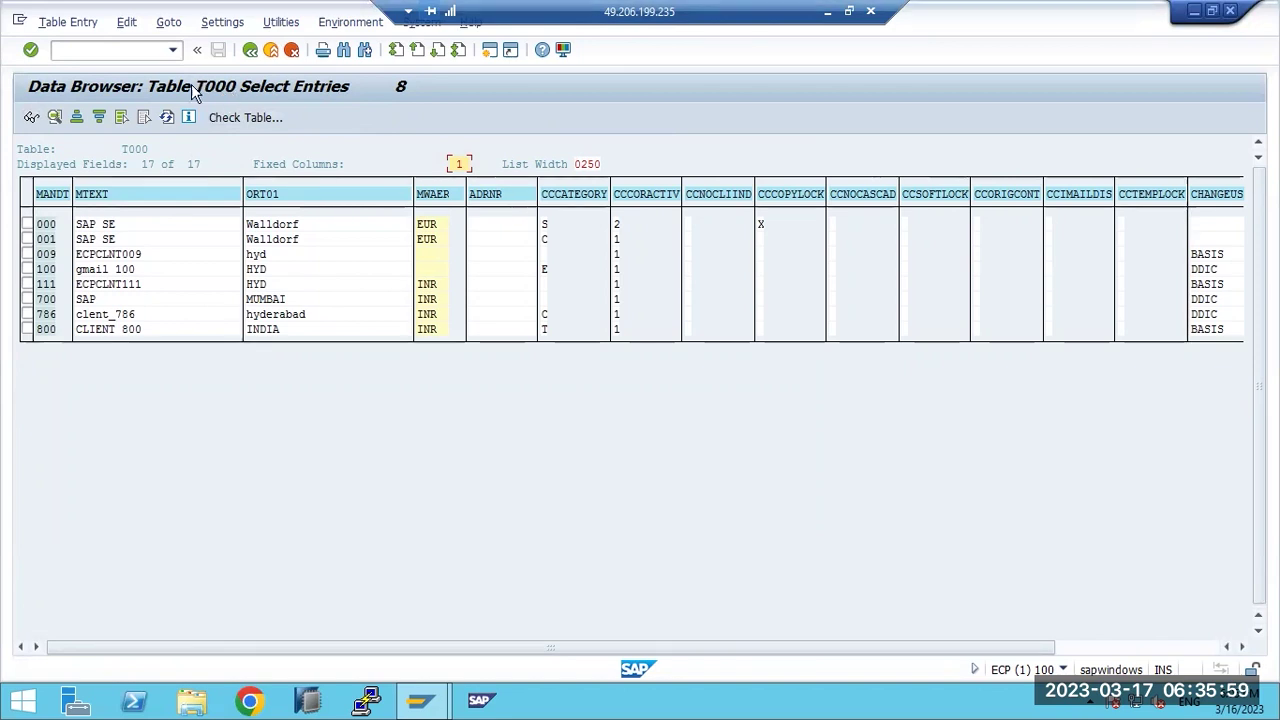
Step: Leave the T000 entries and its definition, and run transaction SE16 from the ABAP Dictionary initial screen
key(F3)
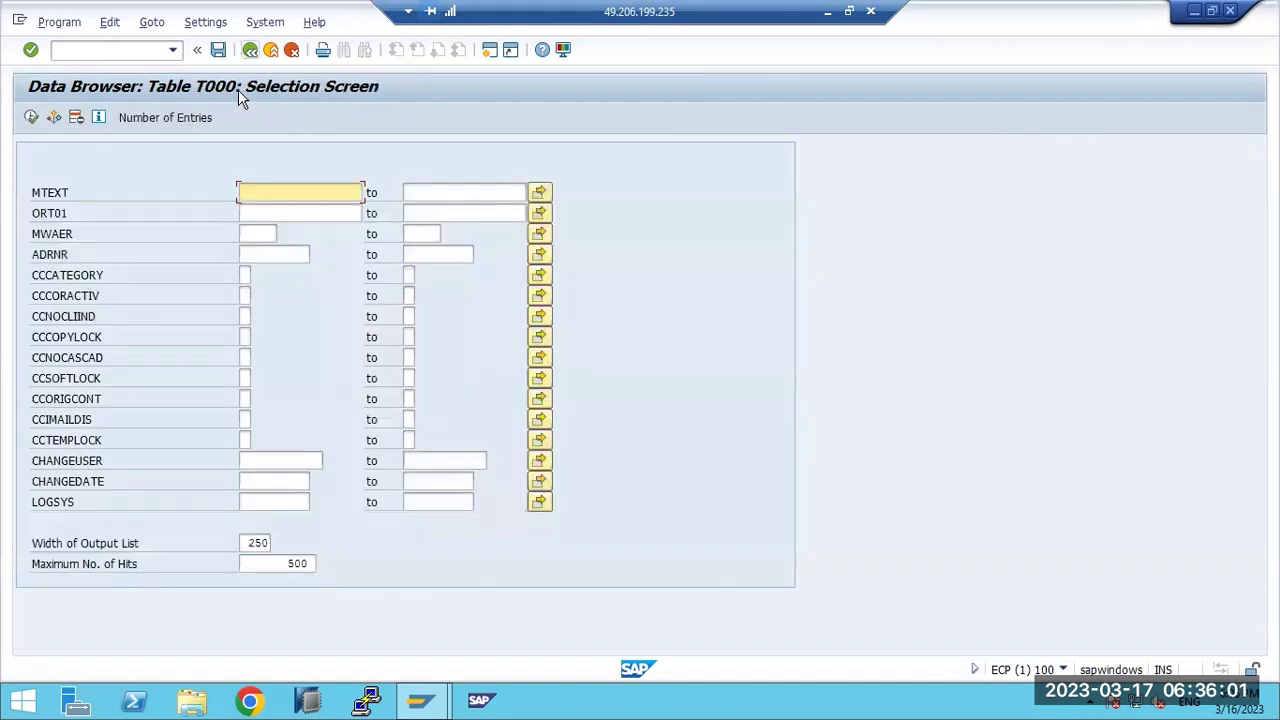
key(F3)
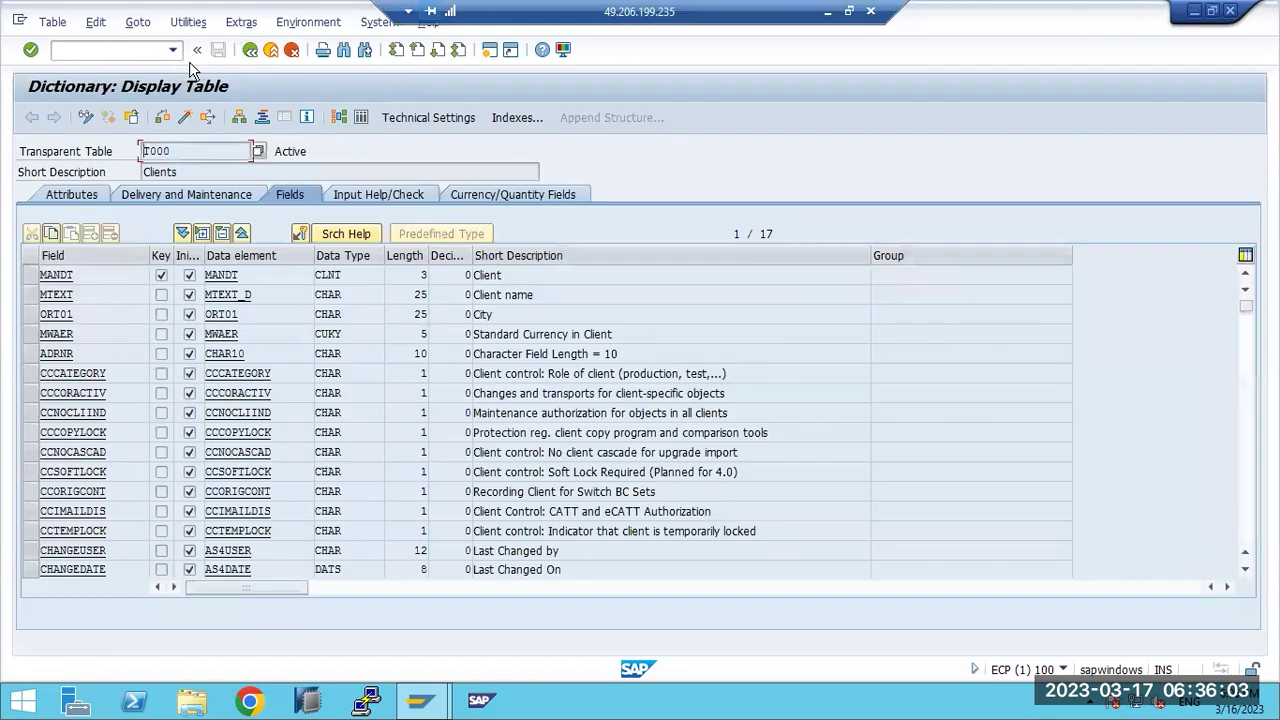
key(F3)
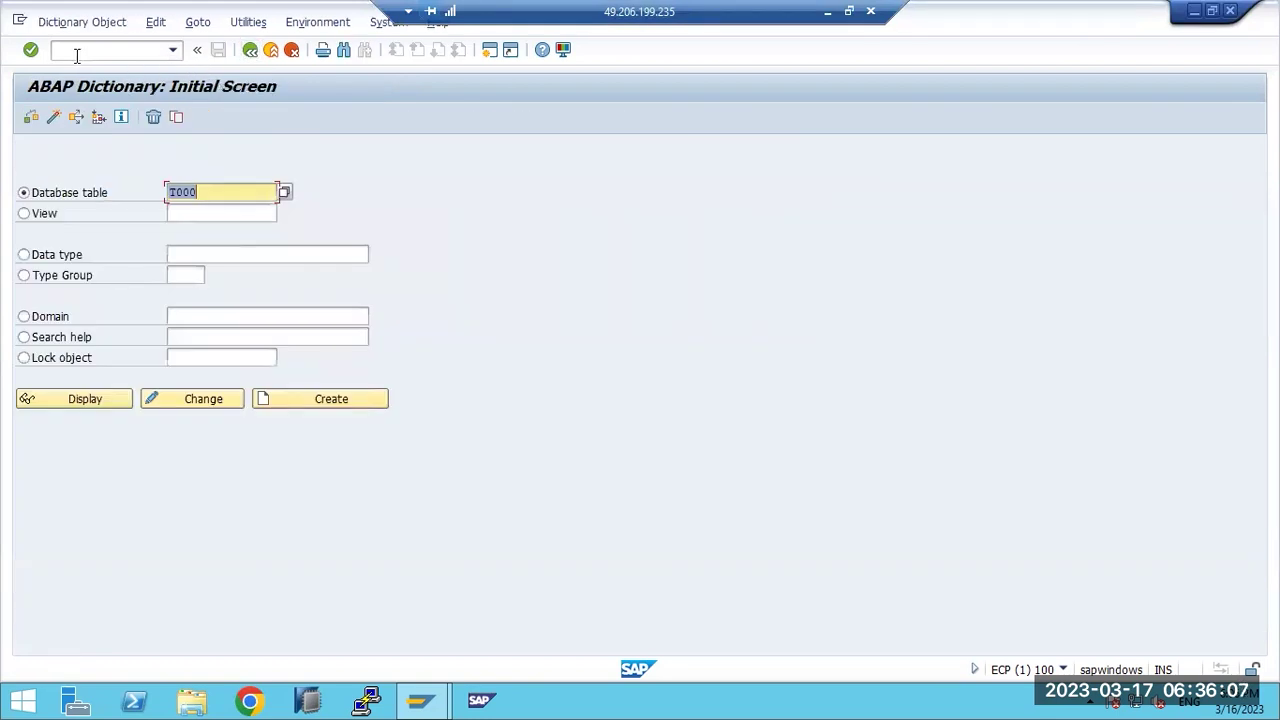
click(78, 52)
click(172, 50)
click(172, 50)
text(/nse16)
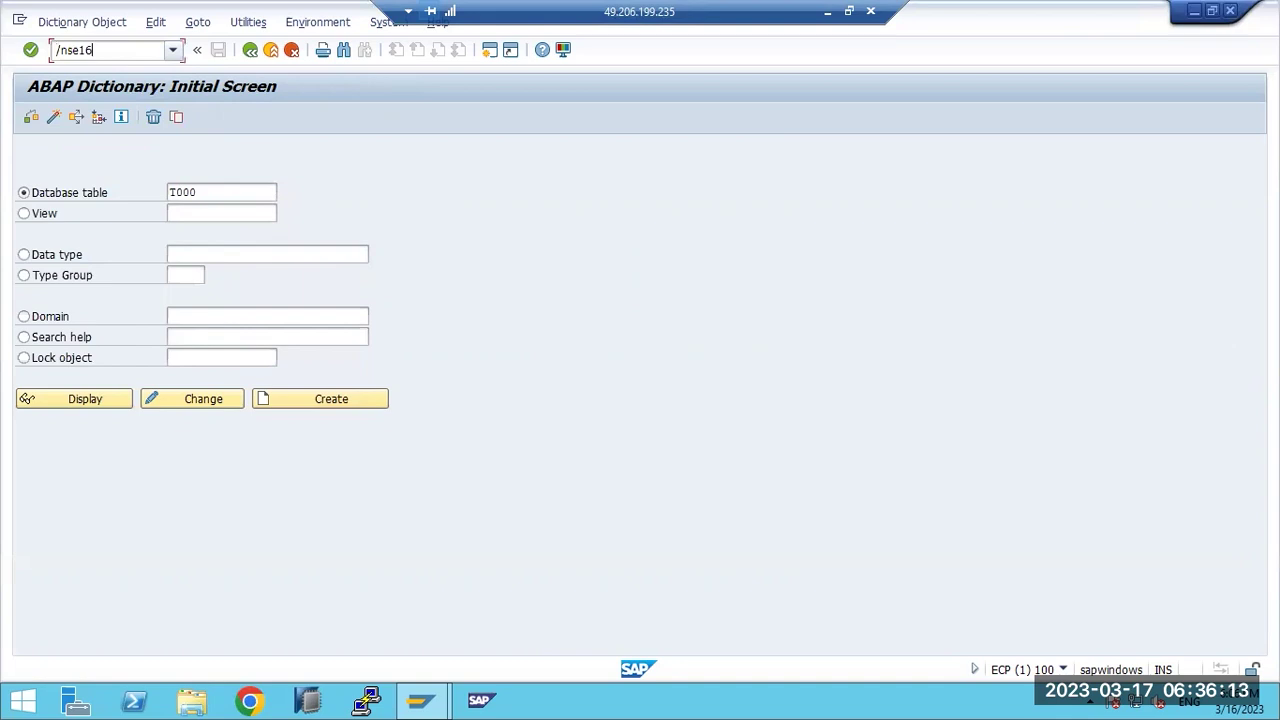
key(Return)
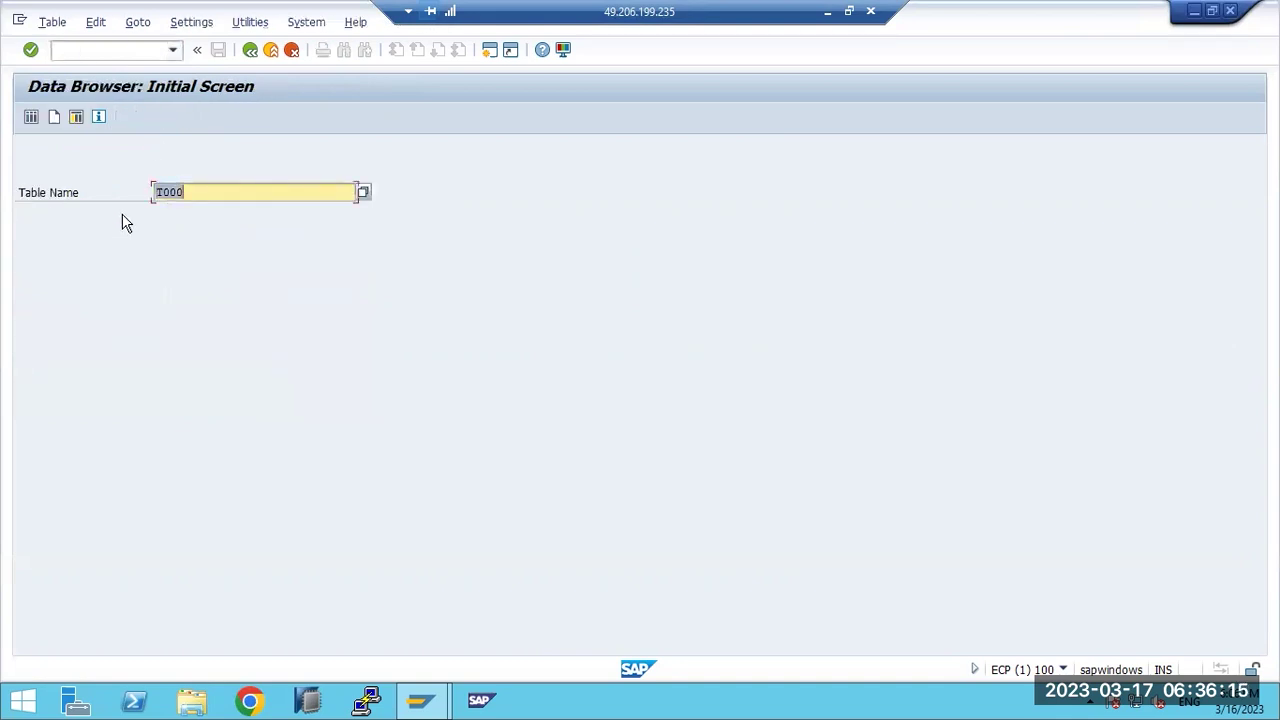
Step: List the entries of table T000 in the Data Browser and return to its initial screen
click(31, 118)
click(31, 118)
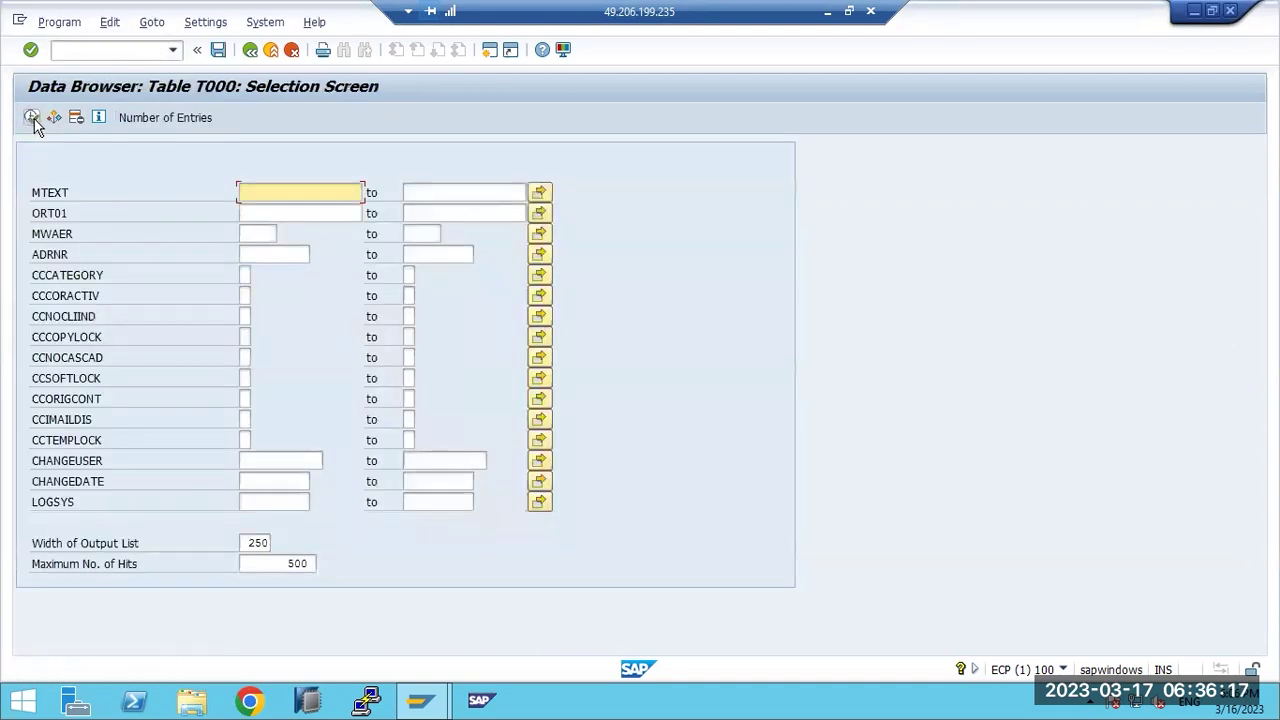
key(F3)
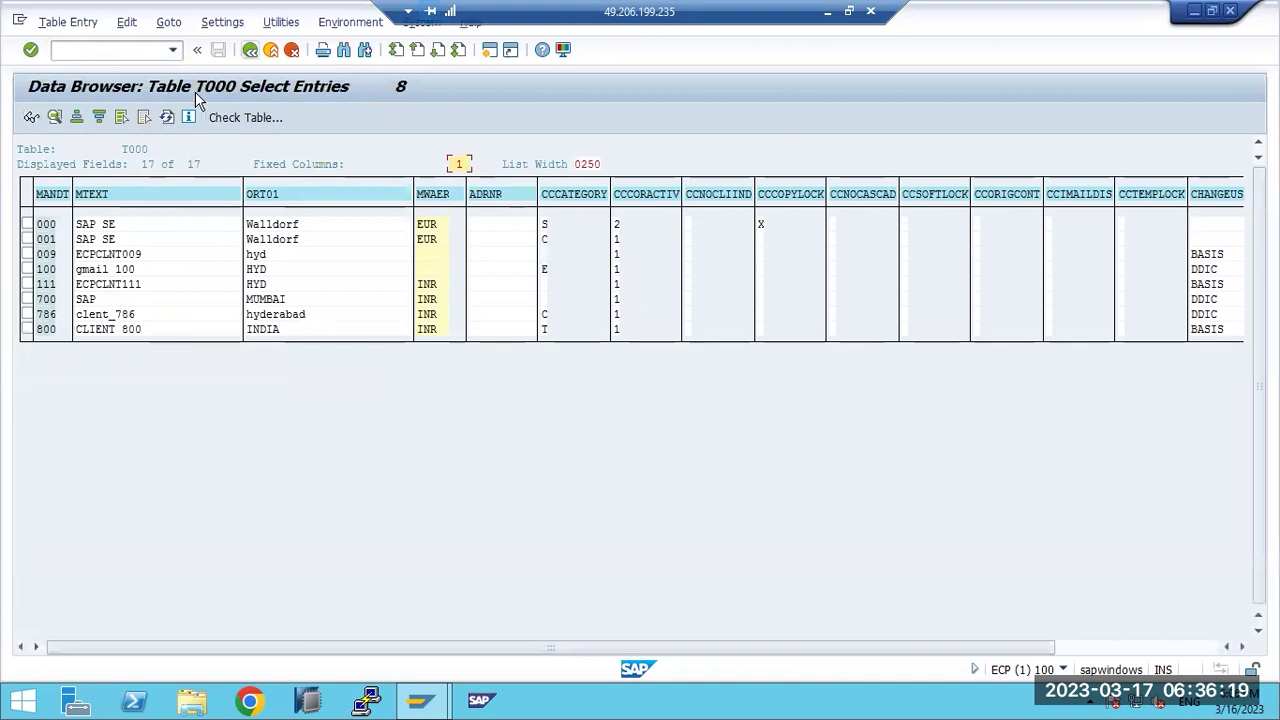
key(F3)
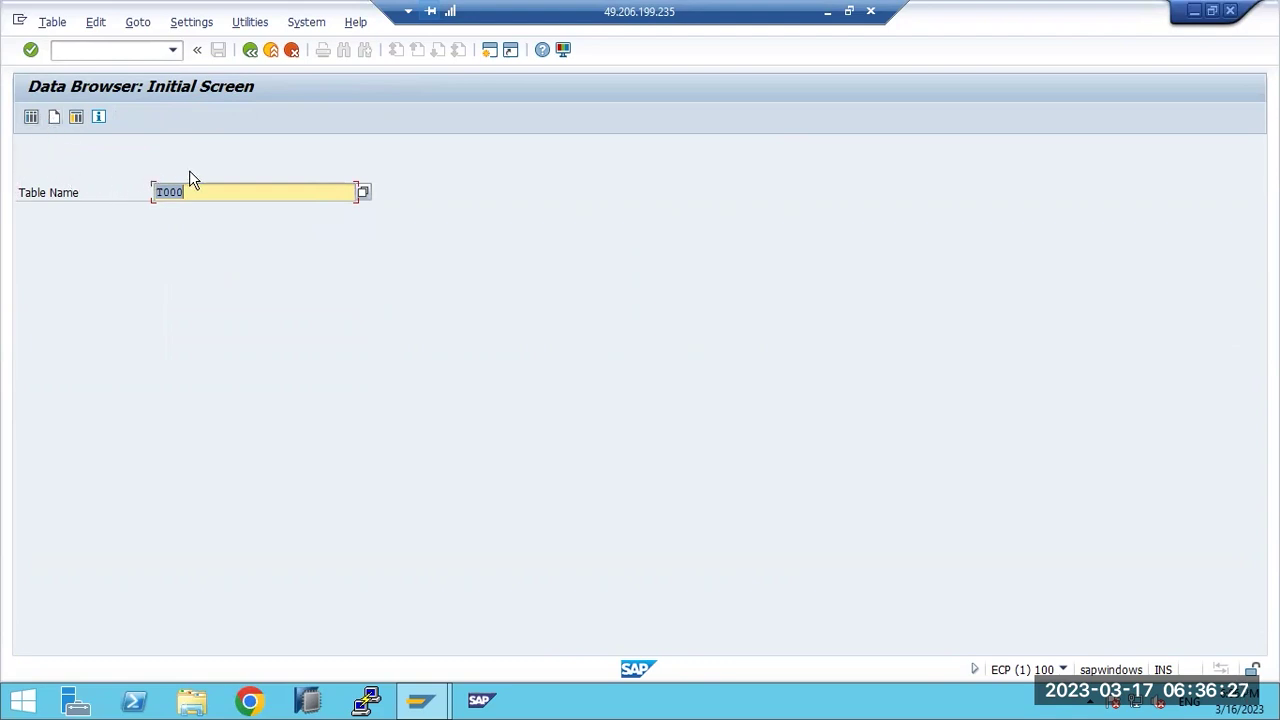
Step: Start a new client entry for table T000 past the cross-client caution, and discard it to return to the Data Browser
click(56, 119)
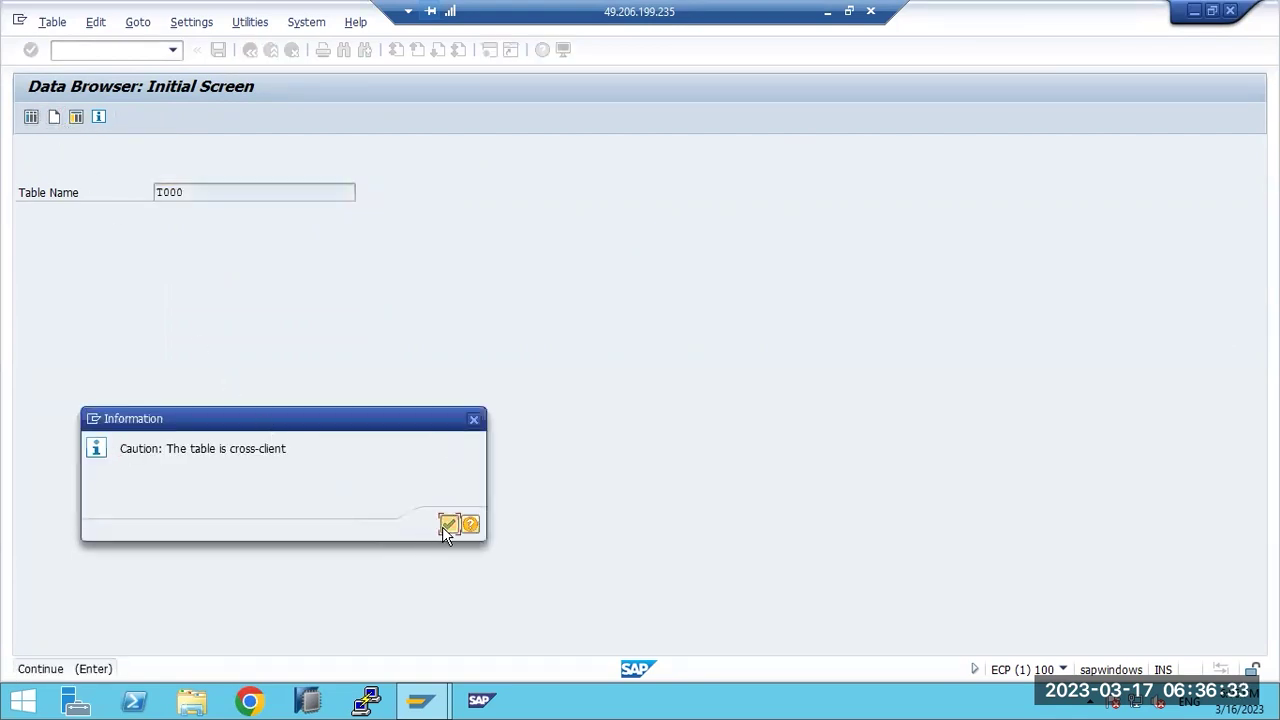
click(446, 525)
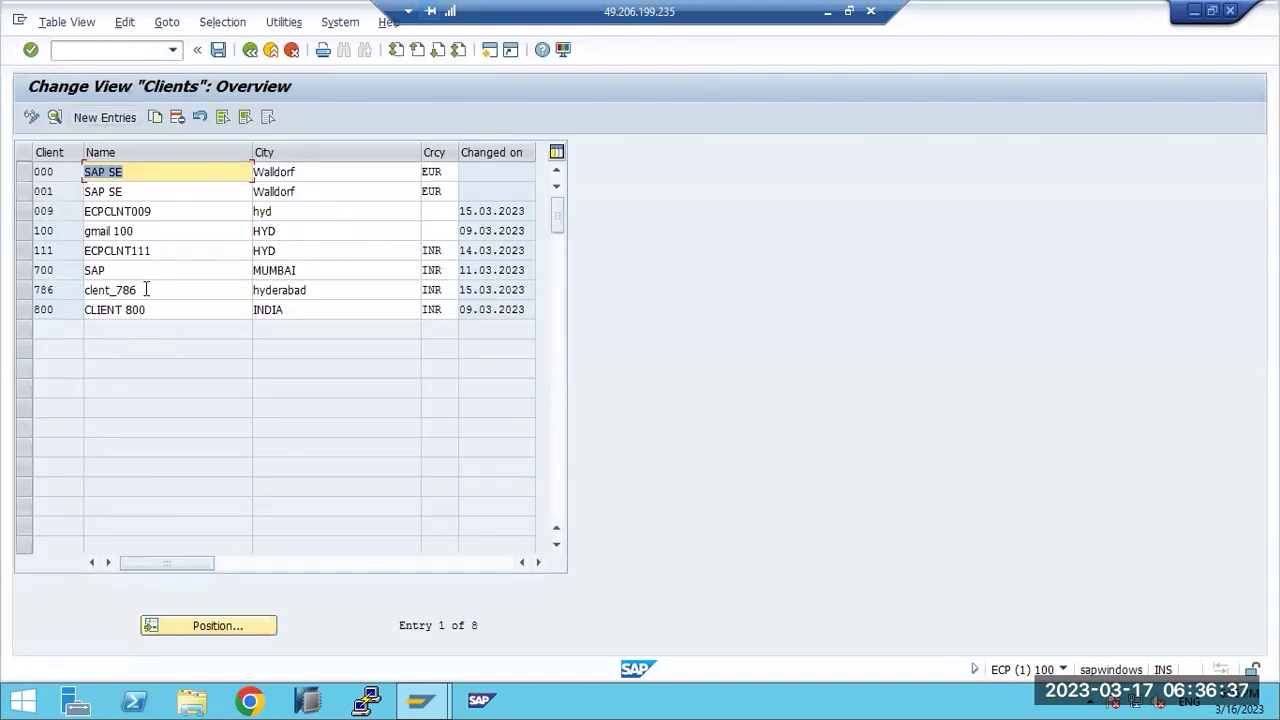
click(116, 118)
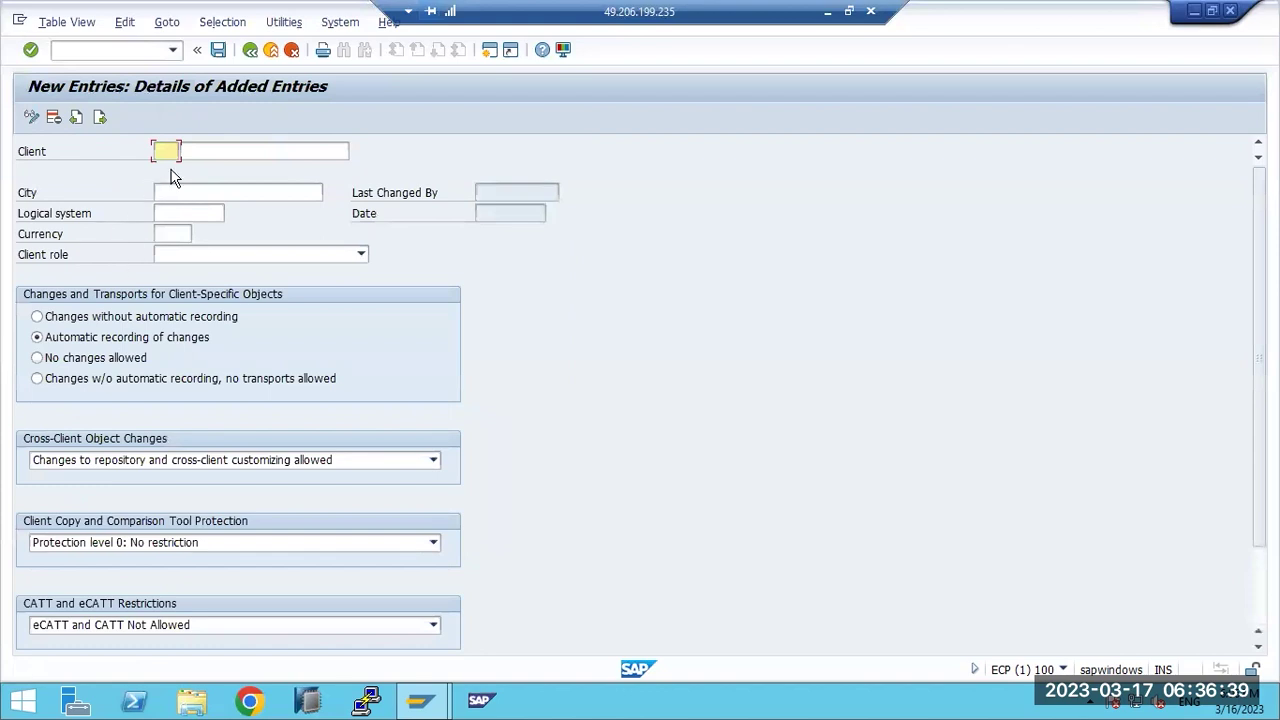
key(shift+F3)
key(F12)
click(268, 343)
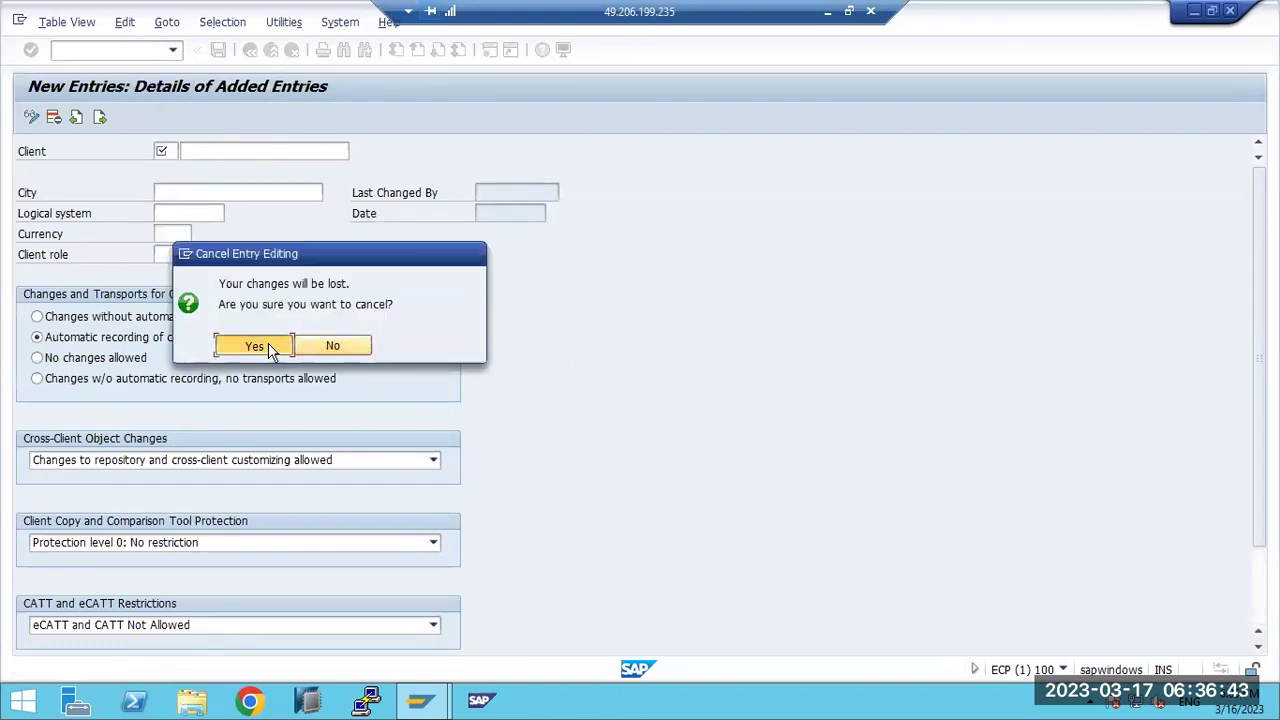
key(F3)
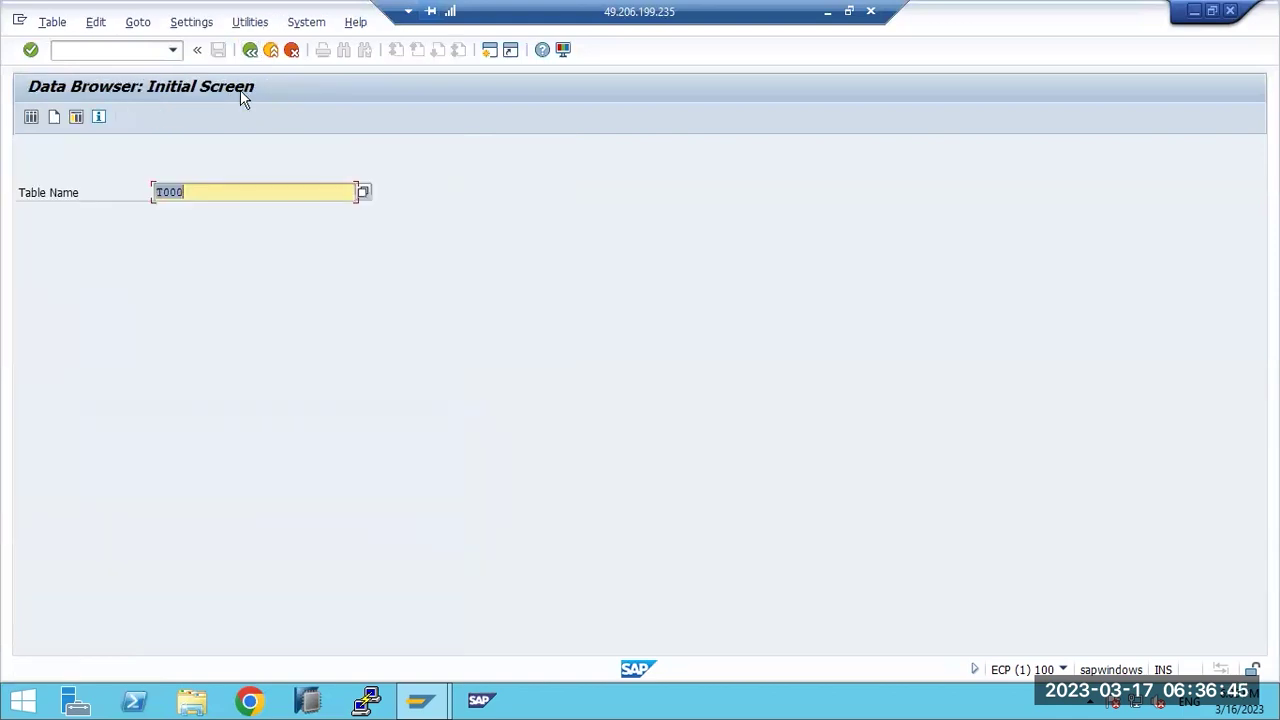
Step: Run transaction SE11 and display the definition of database table TBDLS
click(113, 52)
text(/nse11)
key(Return)
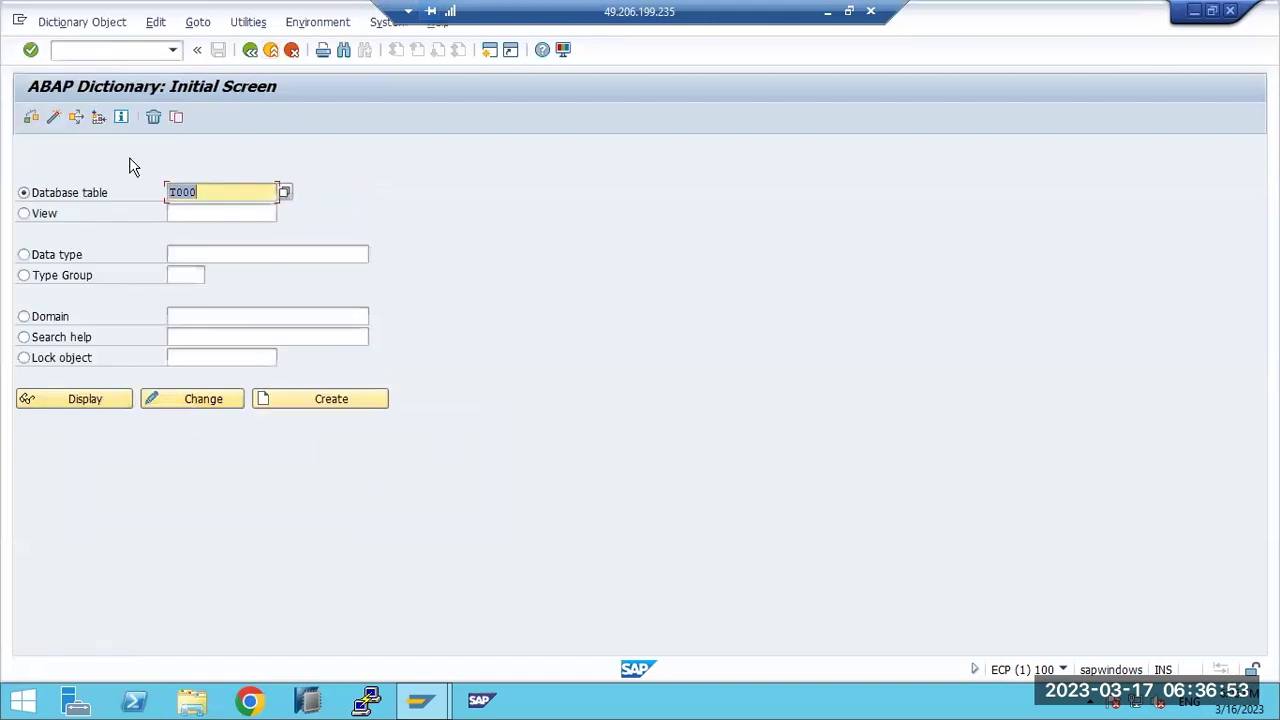
click(43, 215)
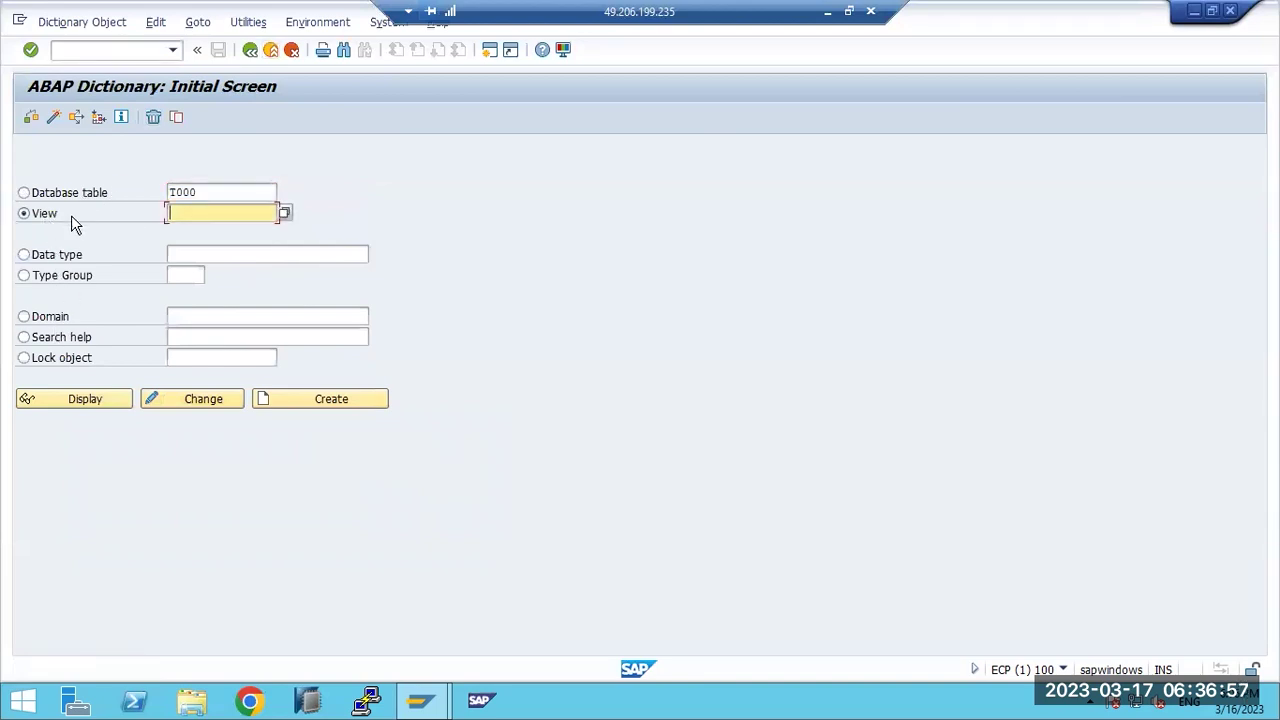
click(65, 199)
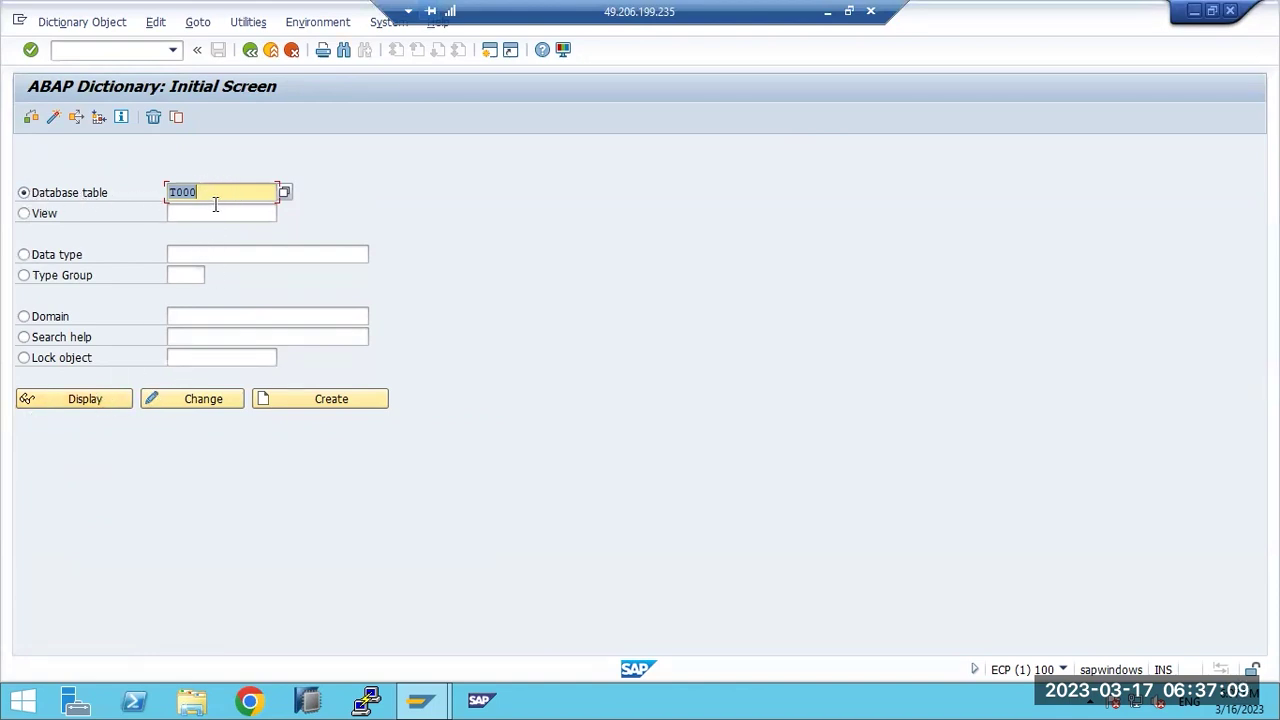
text(TBDLS)
click(94, 399)
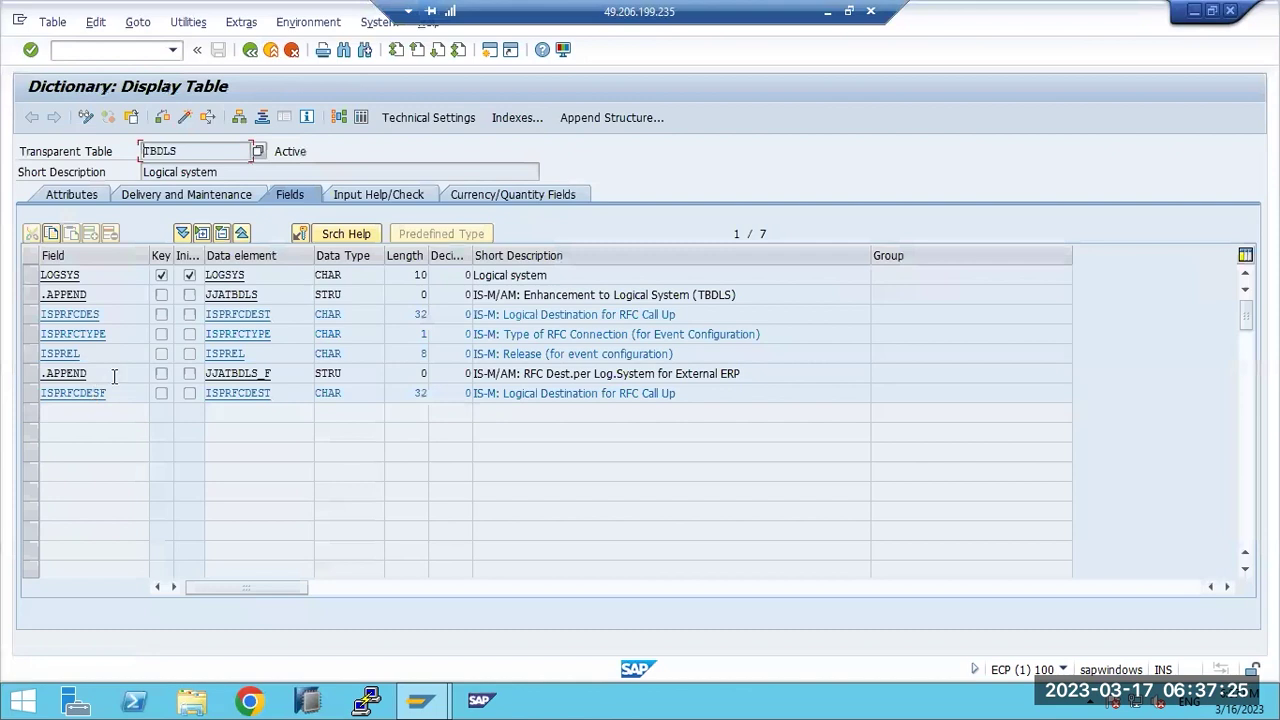
Step: List the logical system entries of table TBDLS without selection criteria and return to the table definition
click(360, 118)
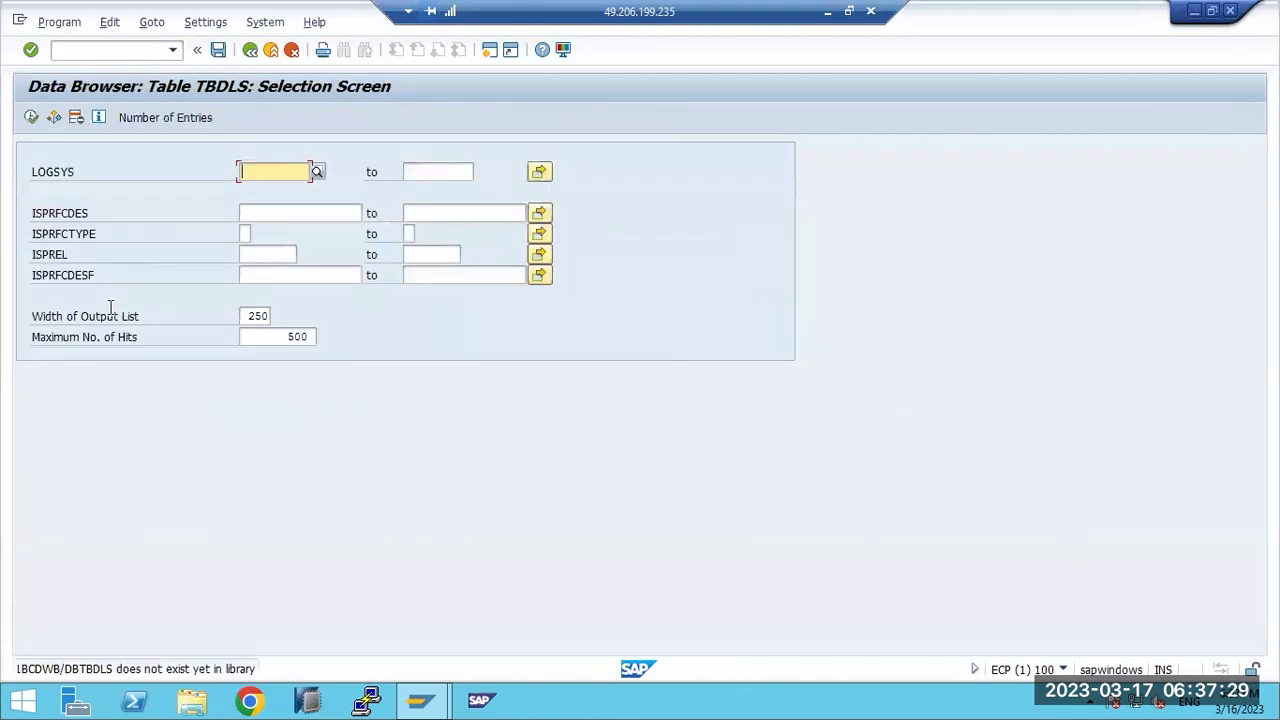
click(31, 118)
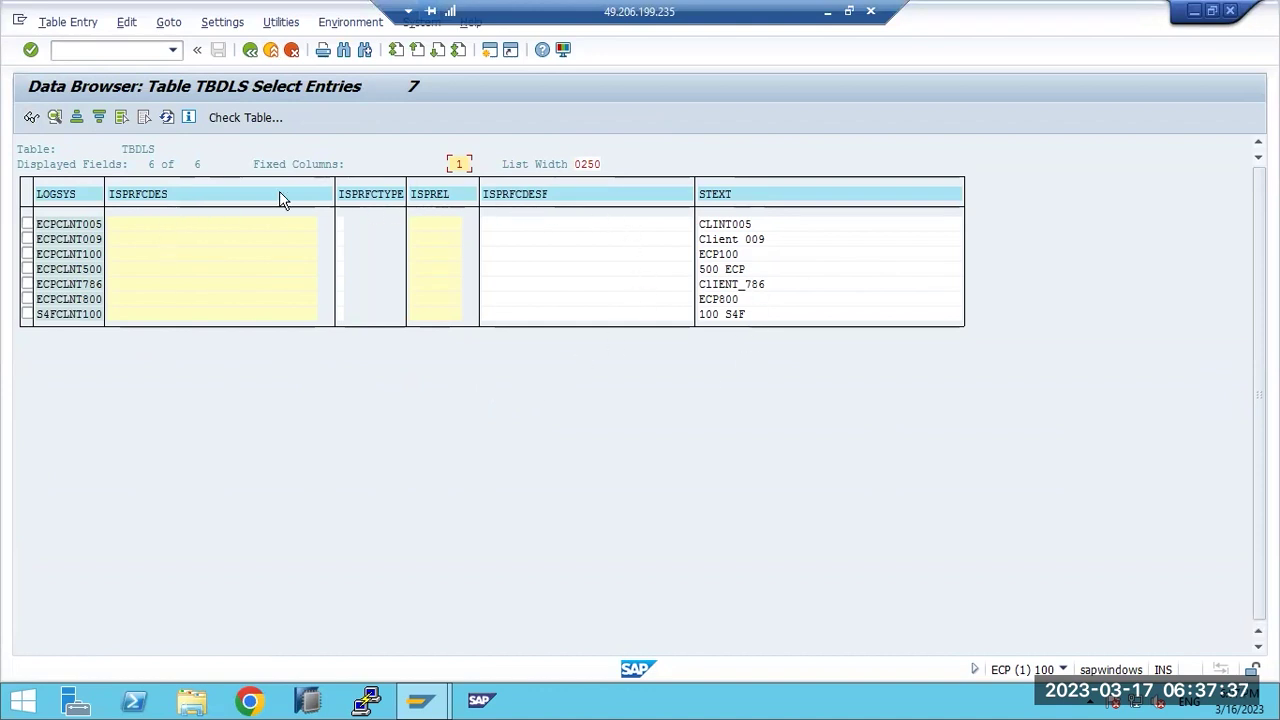
key(F3)
key(F3)
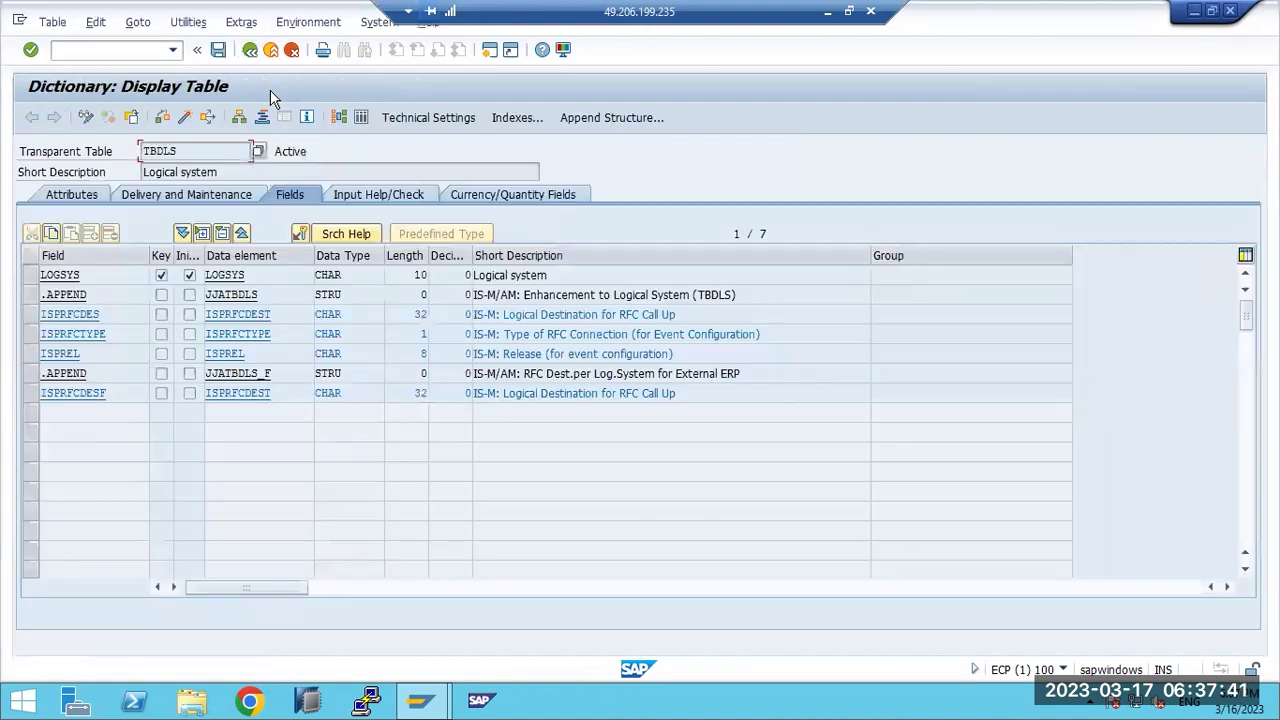
Step: Try to open table TBDLS for changes in the ABAP Dictionary, cancel the access key request and leave the transaction
key(F3)
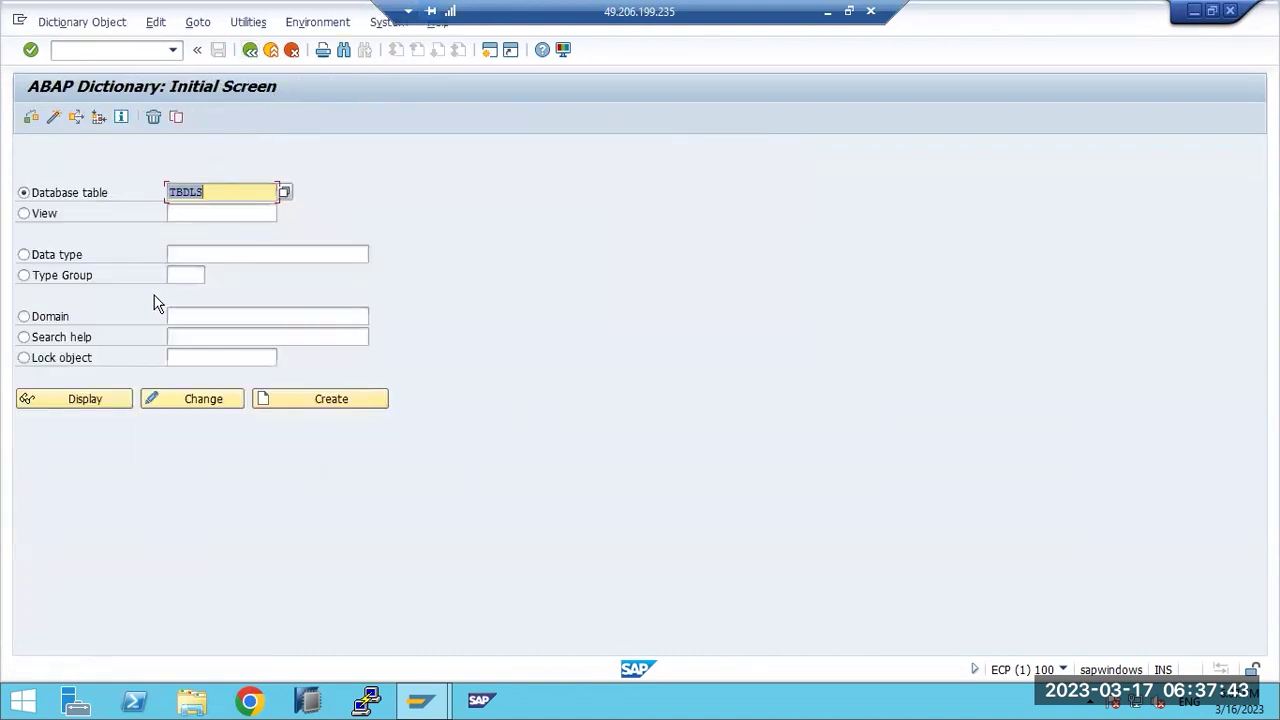
click(203, 410)
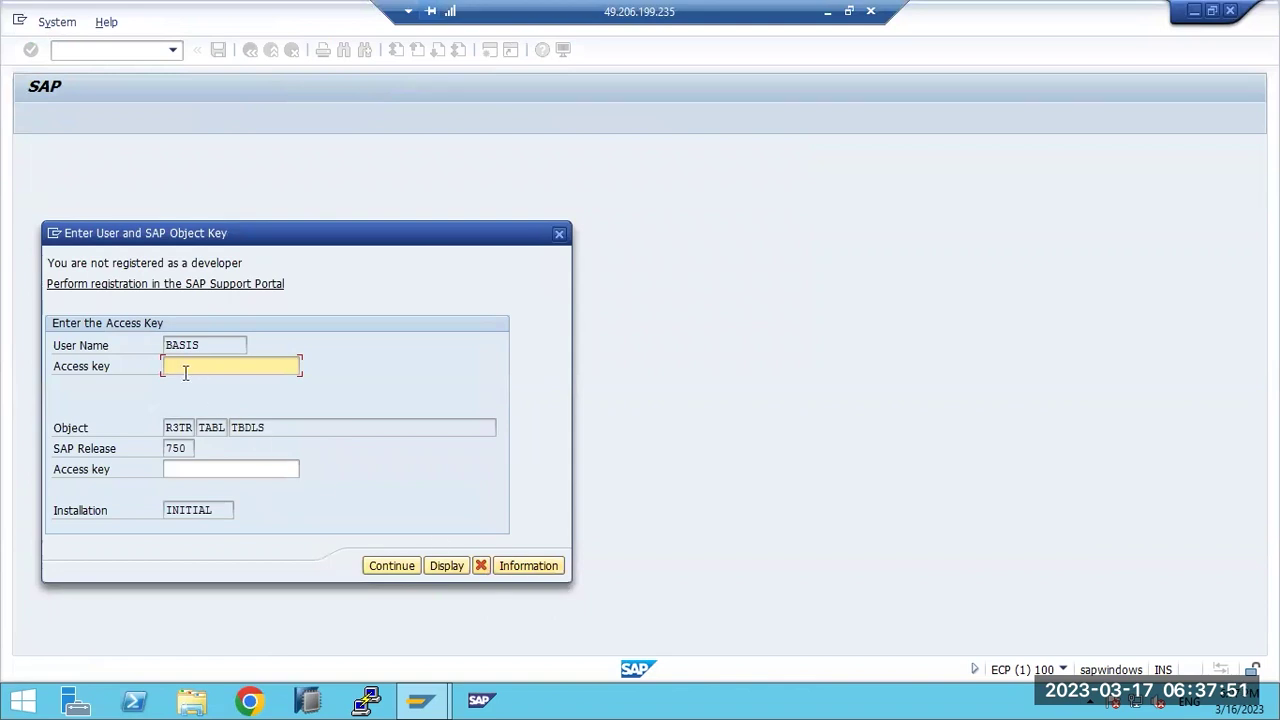
click(480, 566)
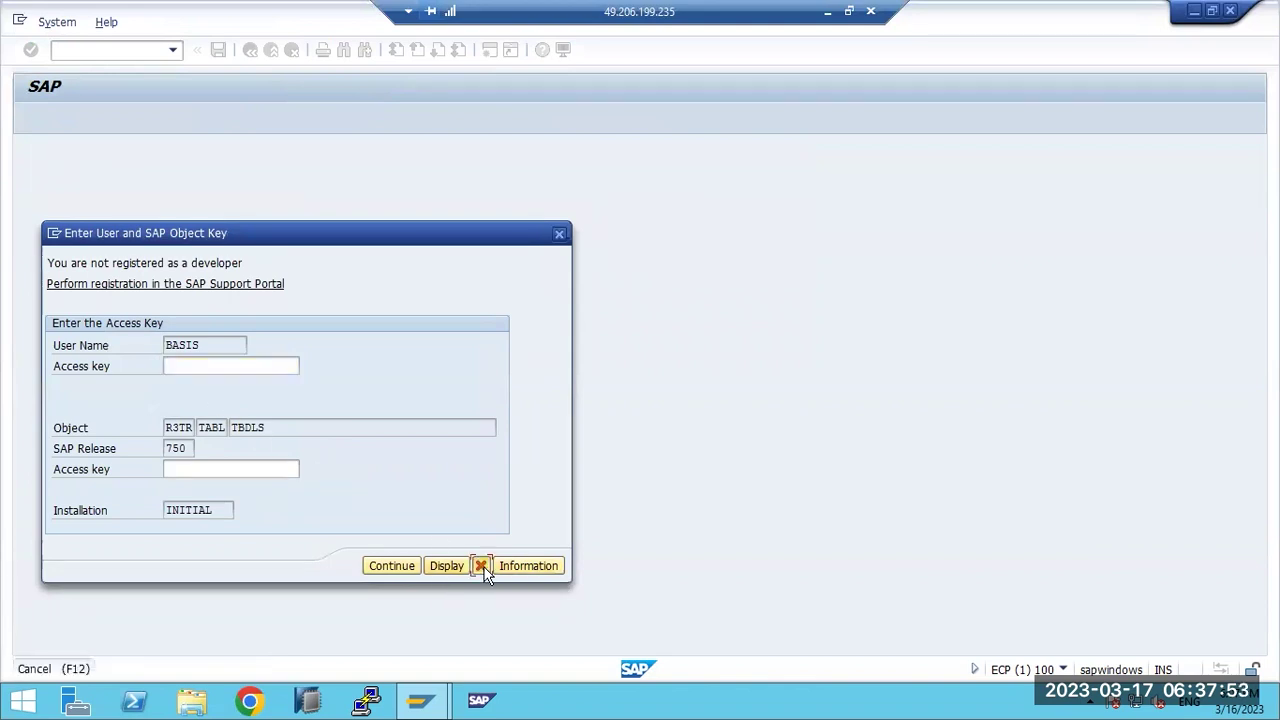
click(428, 544)
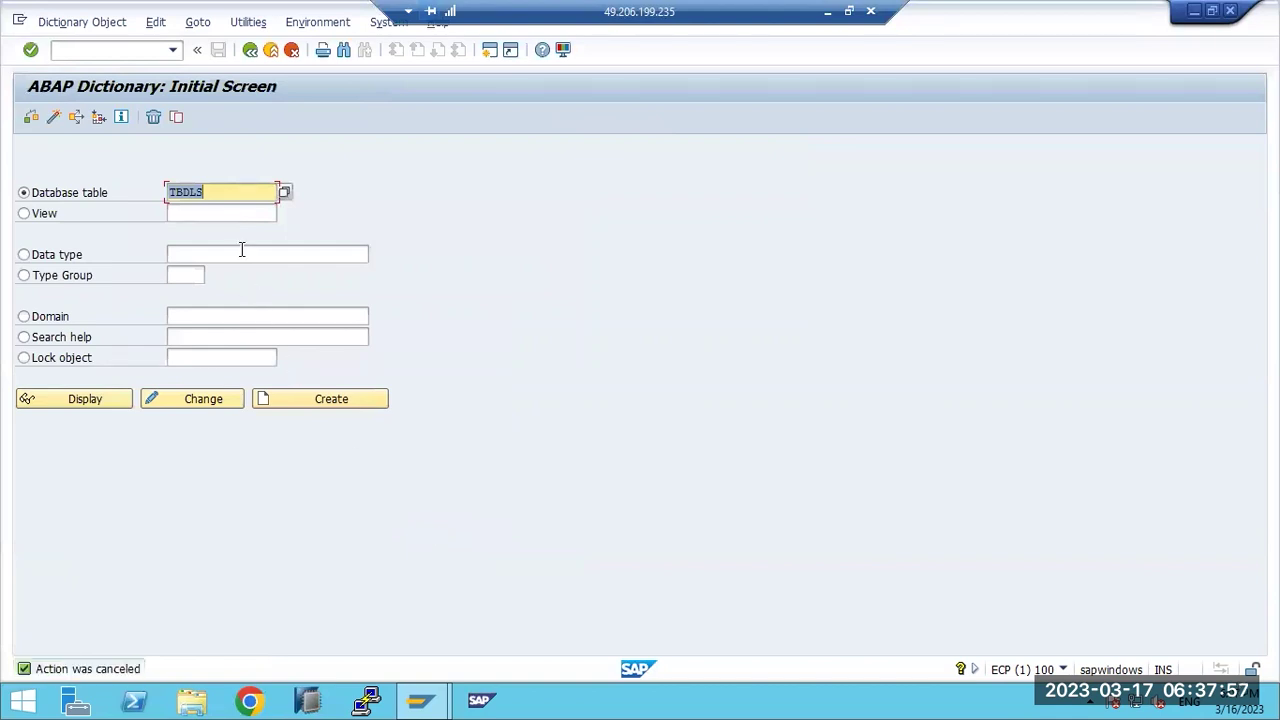
key(F3)
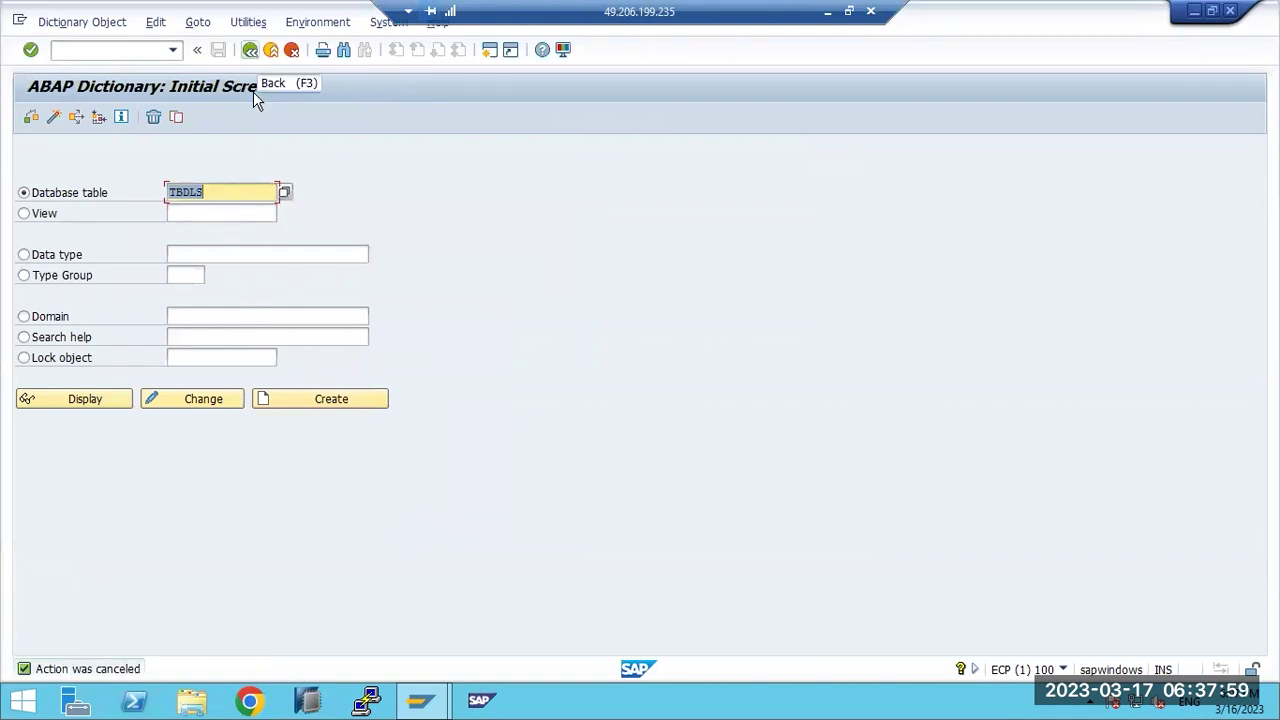
Step: Switch to Paint and add the line "SA38 or SE38 = programs or reports execution" below the SE11-SE16 entry
key(alt+Tab)
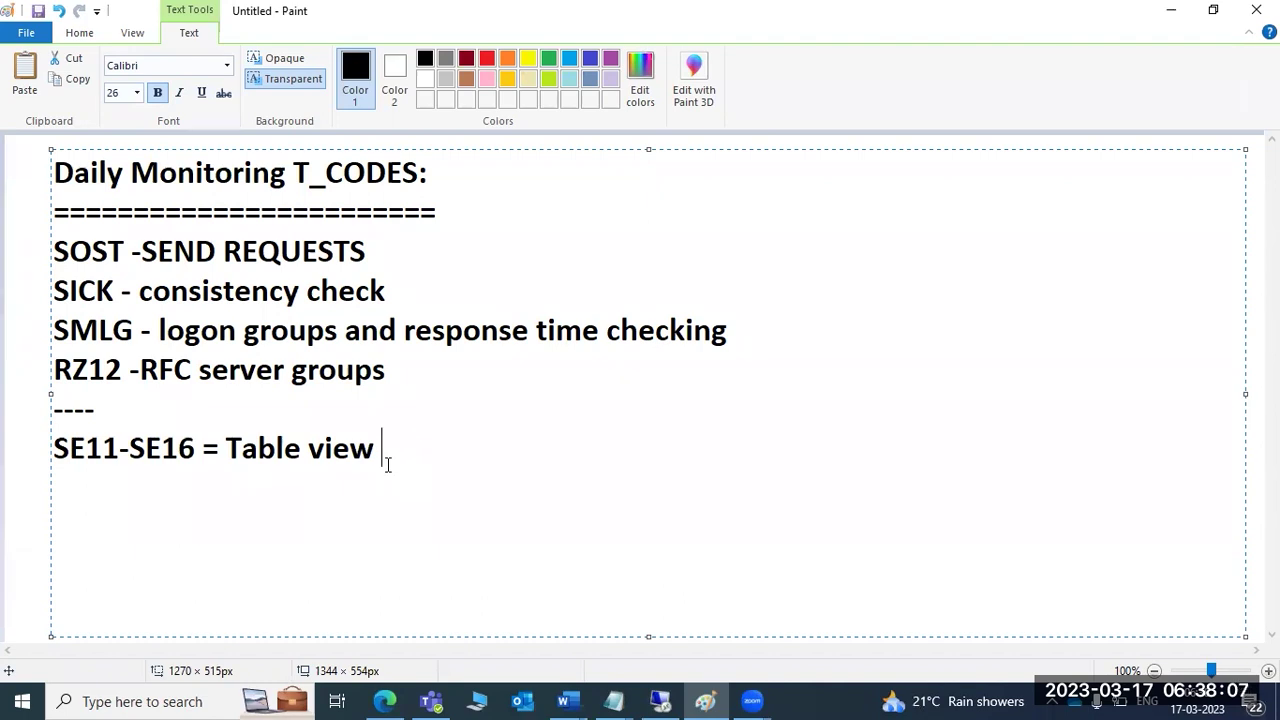
key(Return)
text(SA)
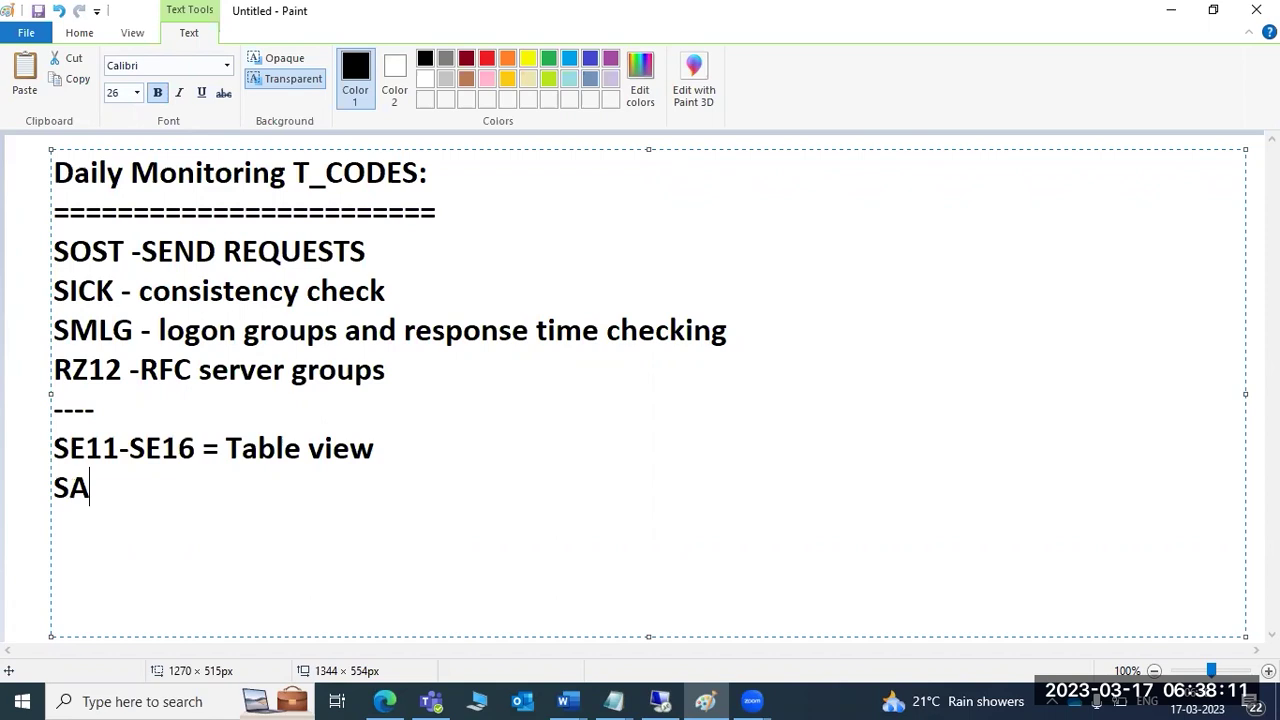
text(38 or )
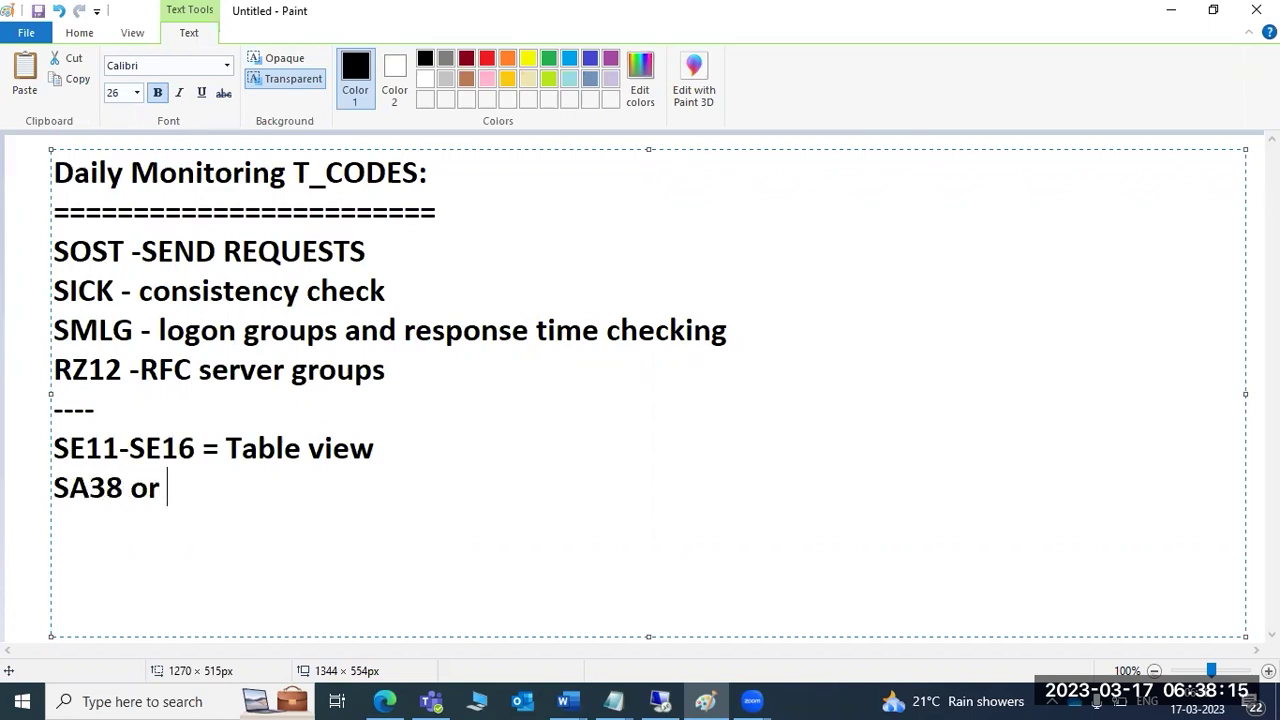
text(SE38 = programs)
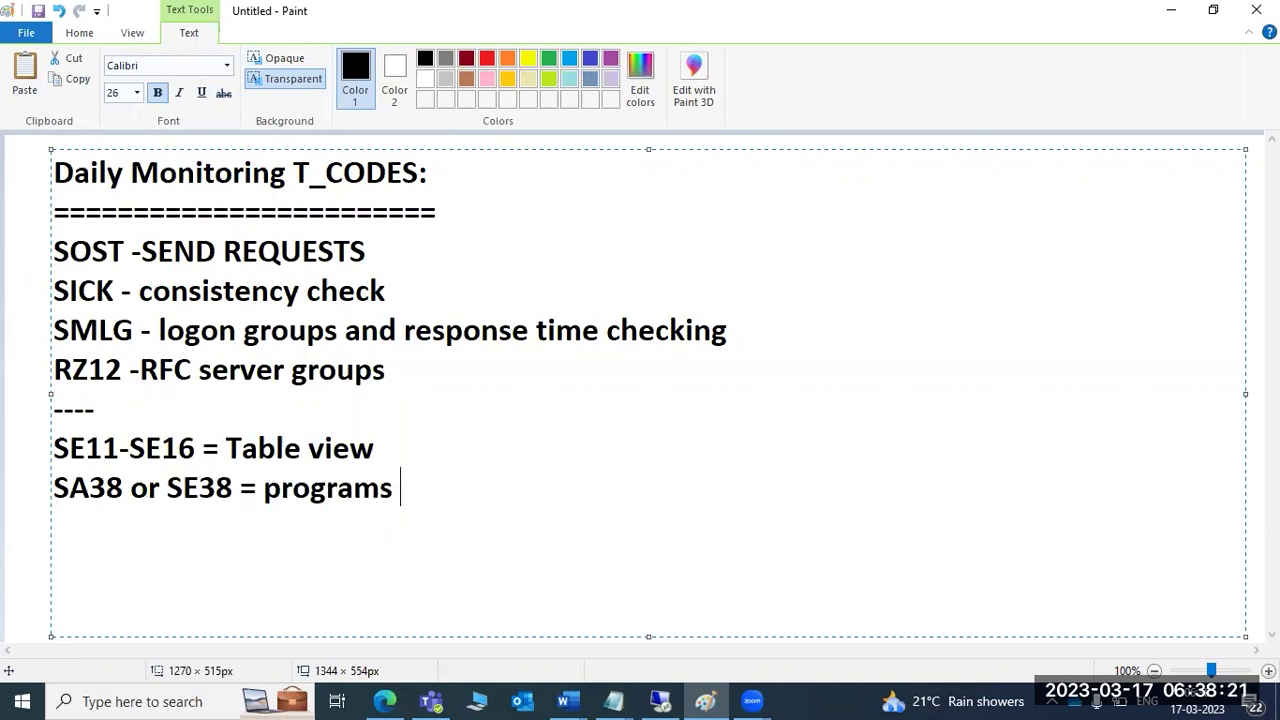
key(BackSpace)
text(or )
text(reportss)
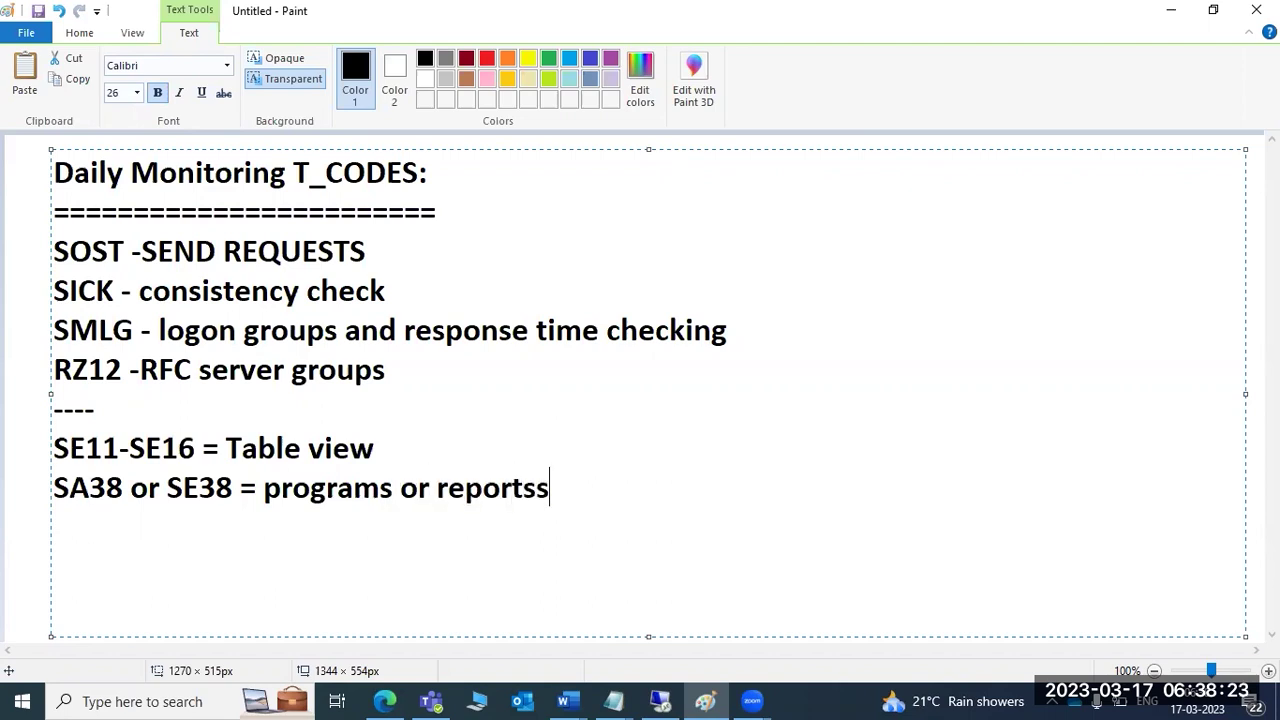
text( execution)
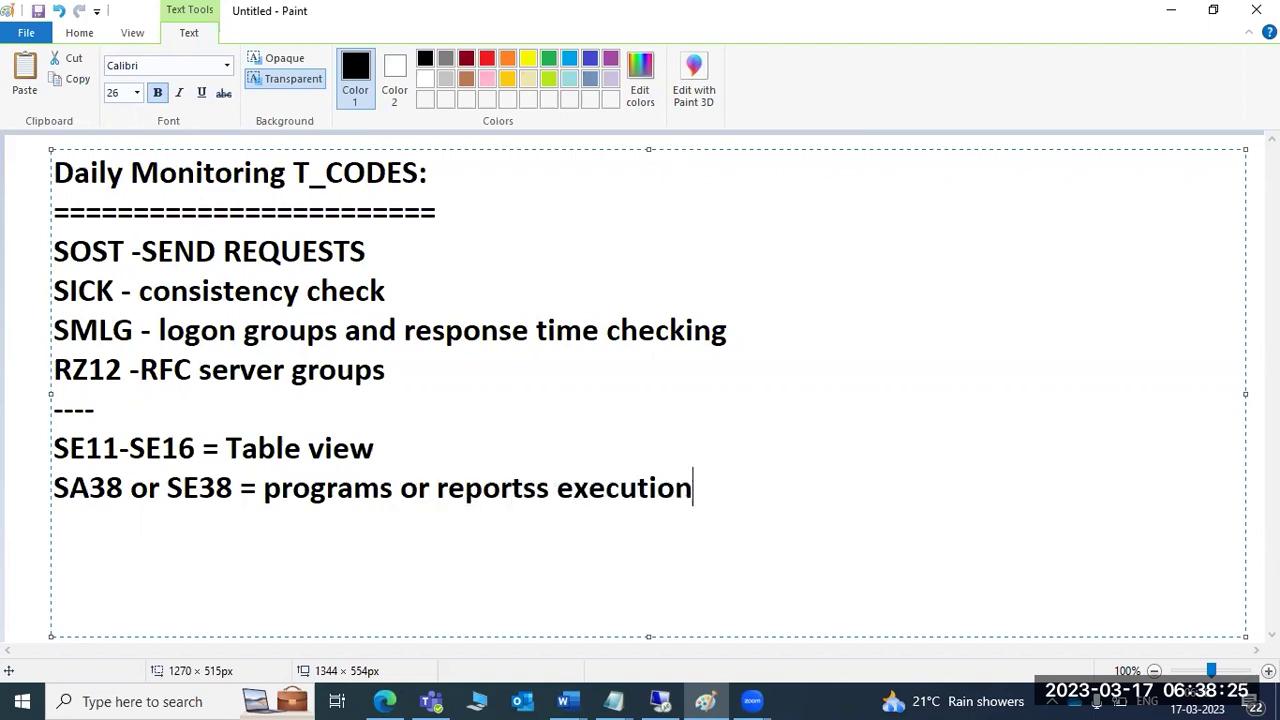
click(532, 498)
key(BackSpace)
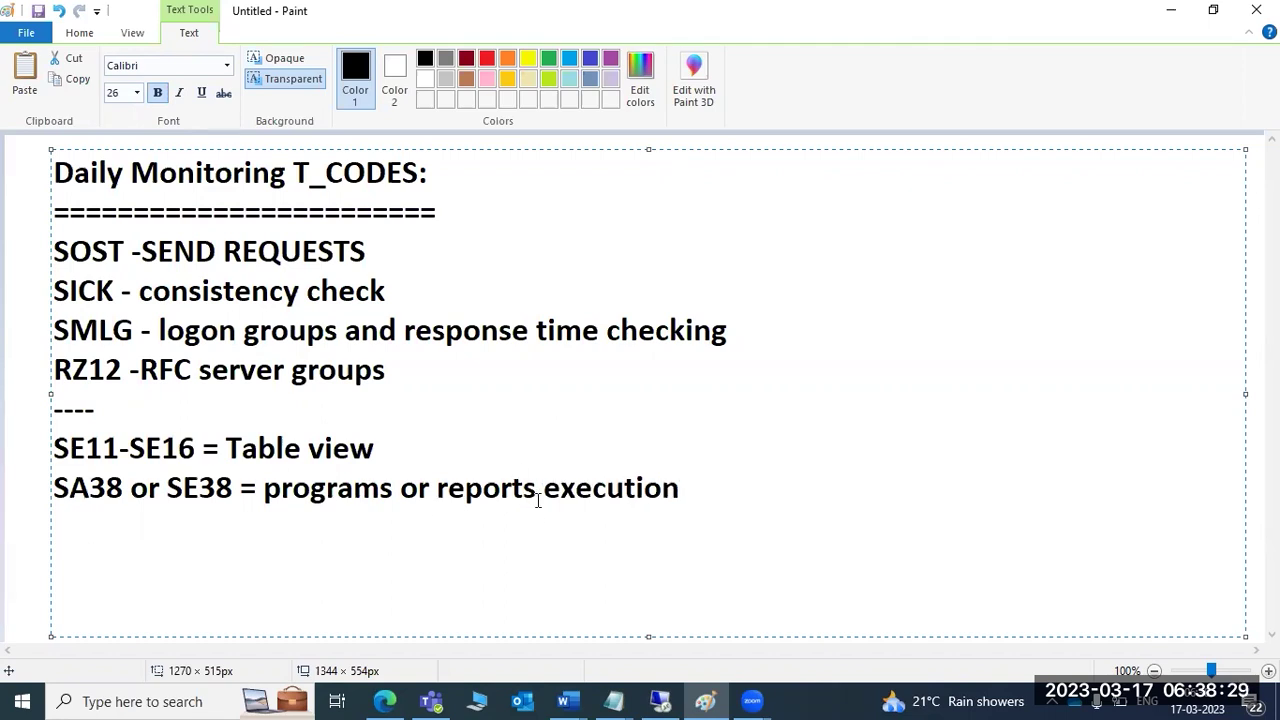
Step: Switch back to SAP, run transaction SA38, execute program RS324CUA and return to SAP Easy Access
click(614, 700)
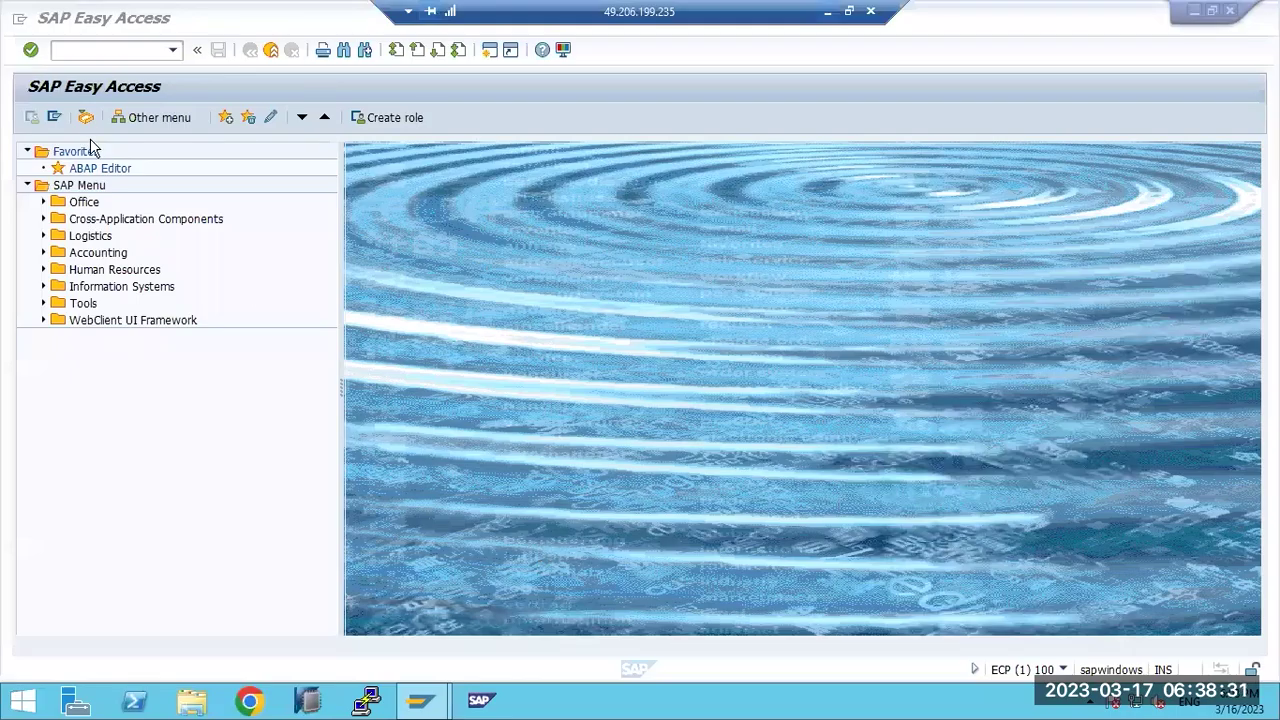
click(71, 53)
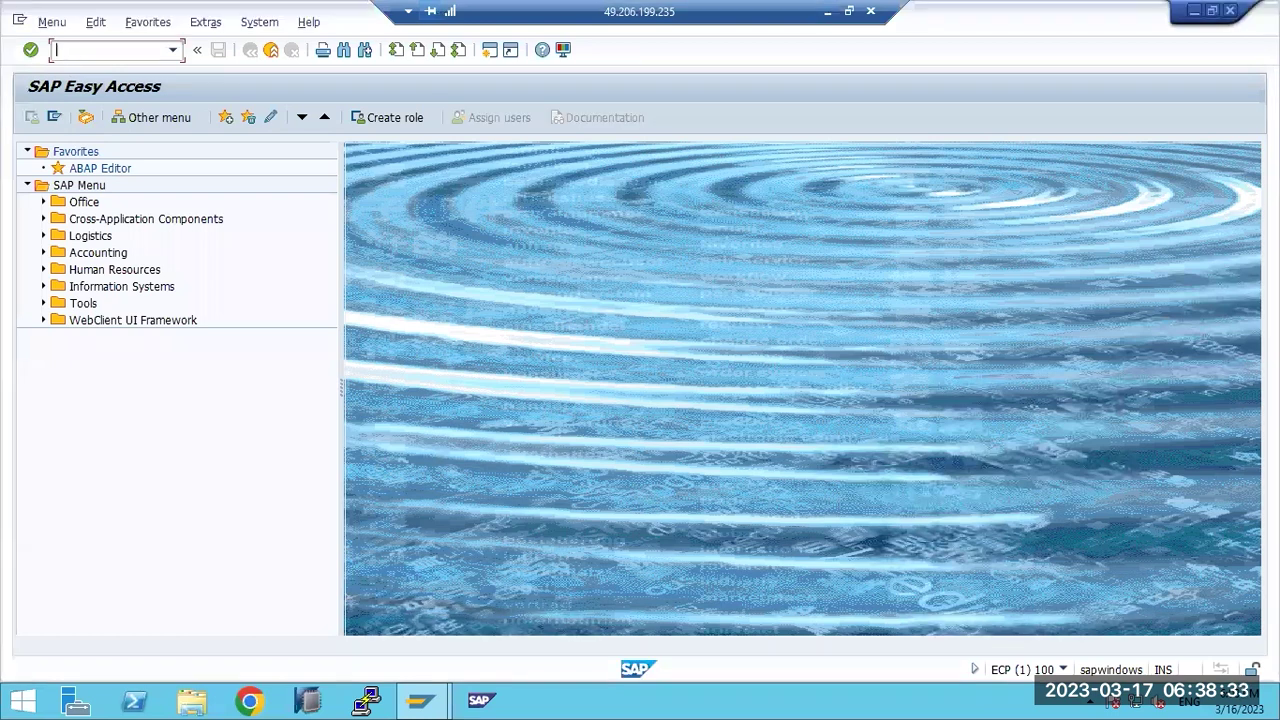
text(sa38)
key(Return)
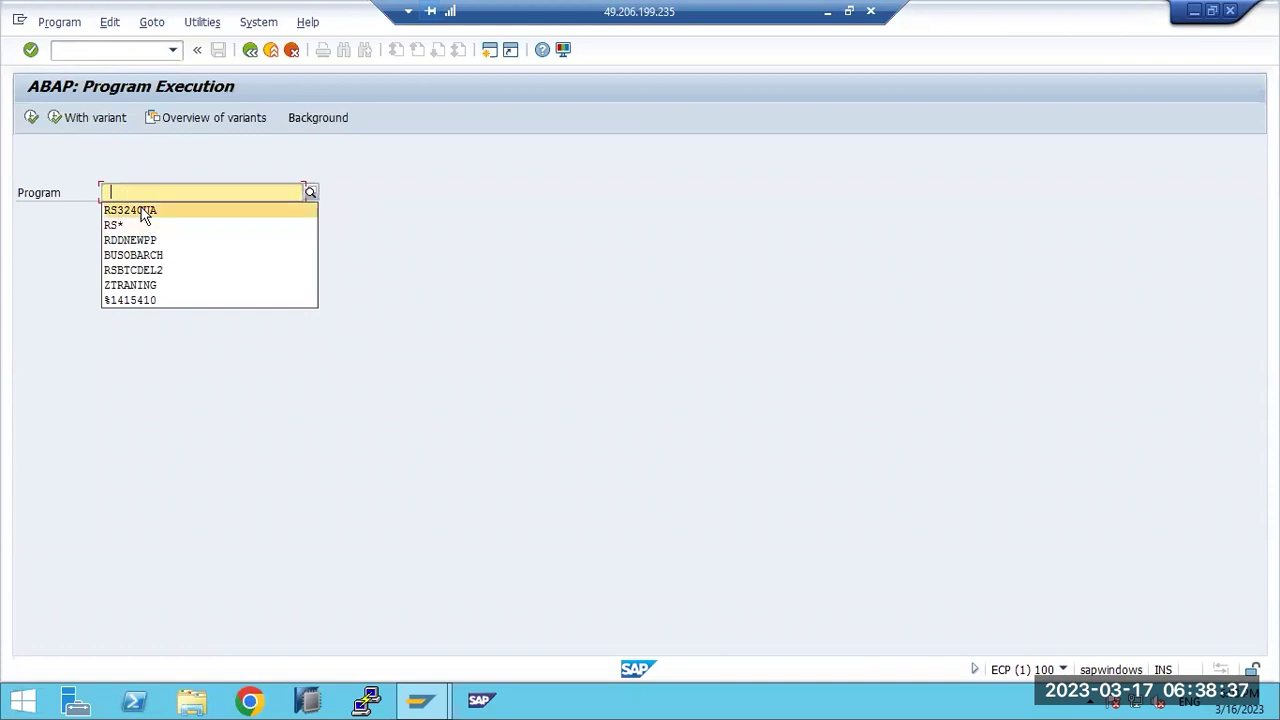
click(108, 211)
click(31, 118)
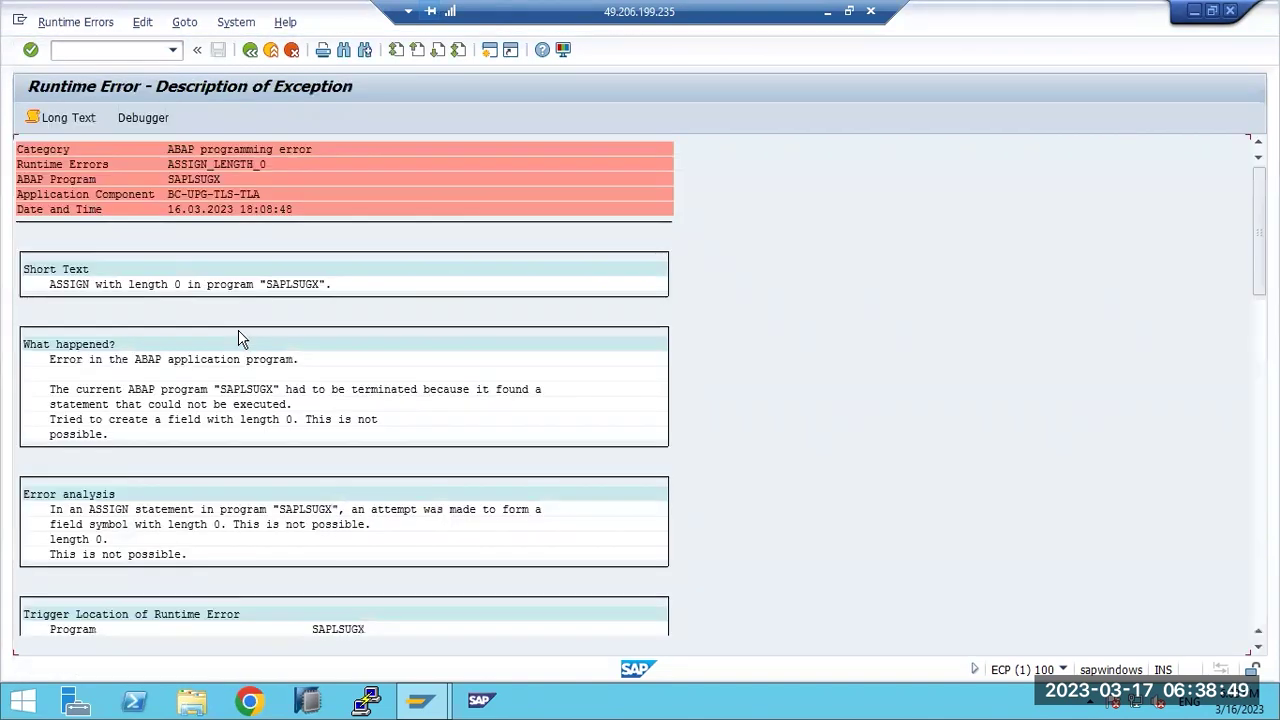
click(250, 50)
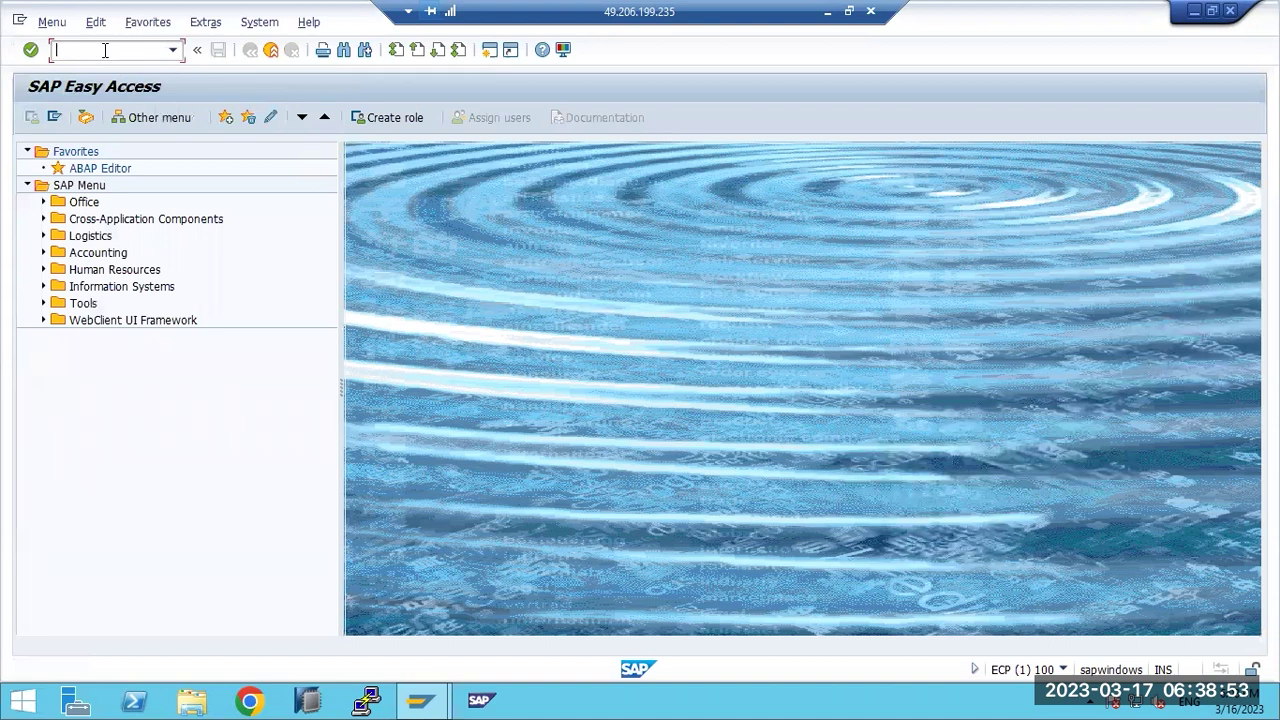
Step: Run transaction SA38 again and execute program RSBTCDEL2 in place of RS324CUA
text(sa38)
key(Return)
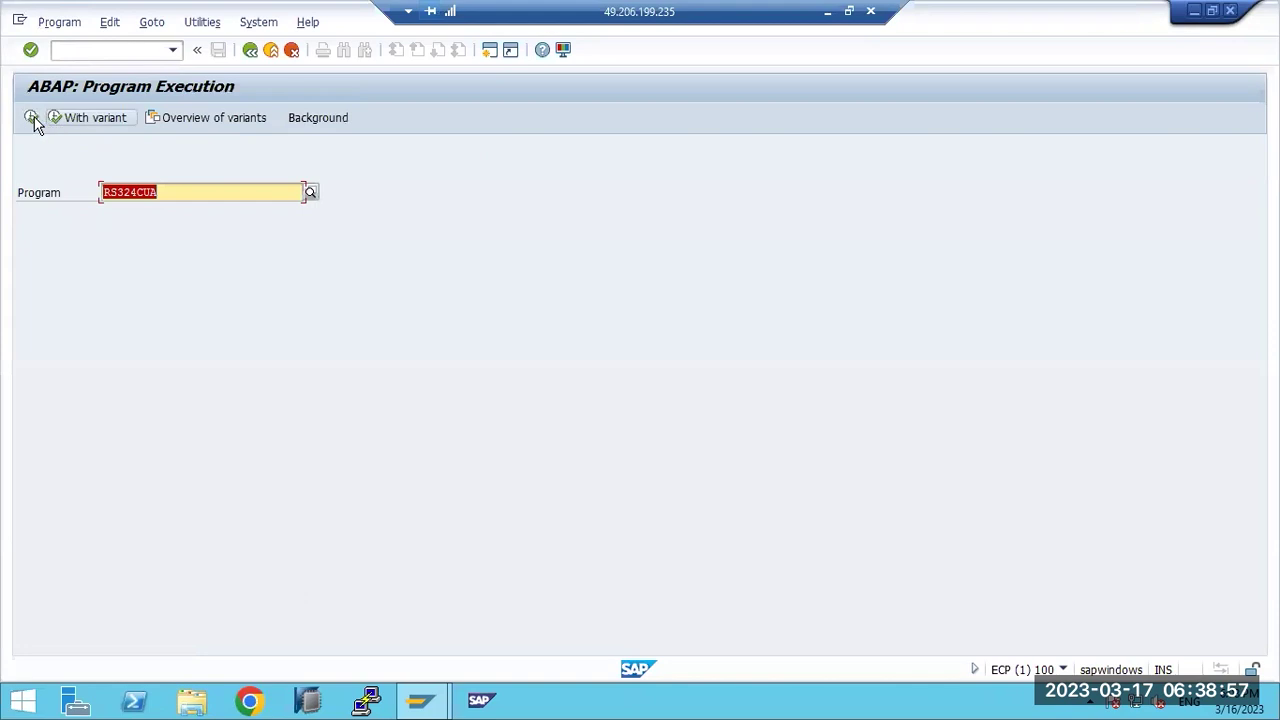
key(Delete)
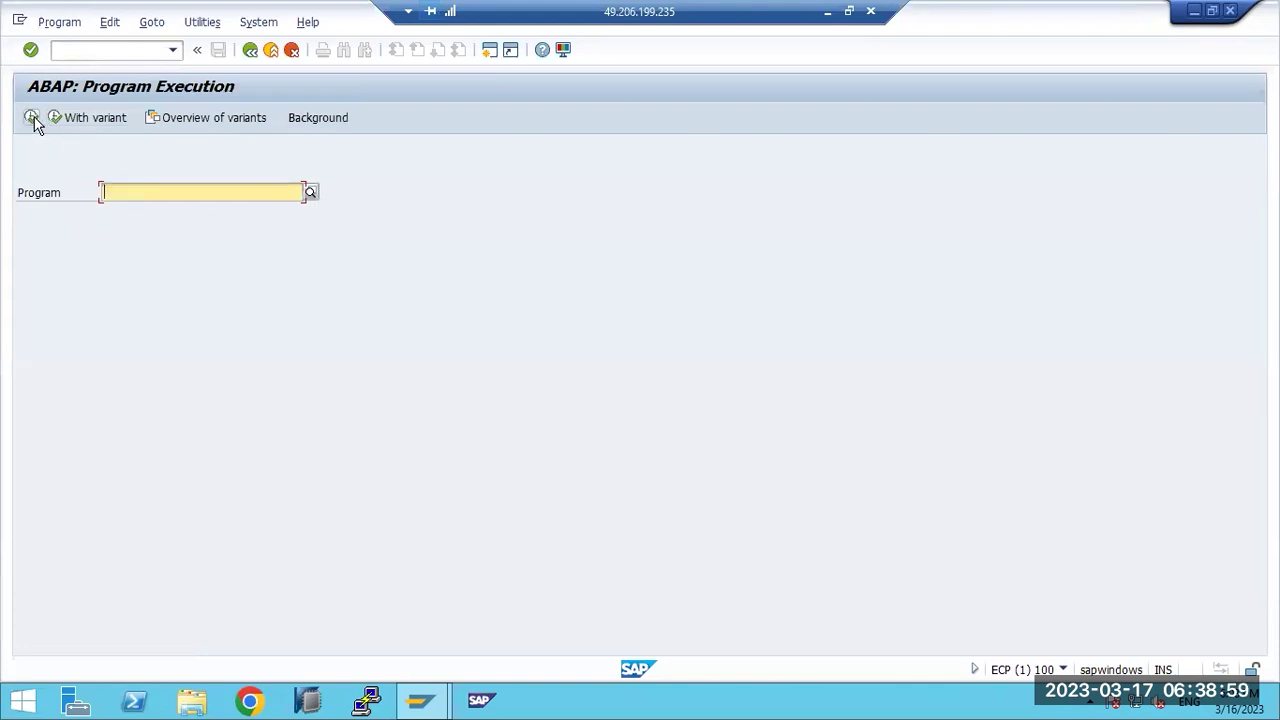
click(123, 192)
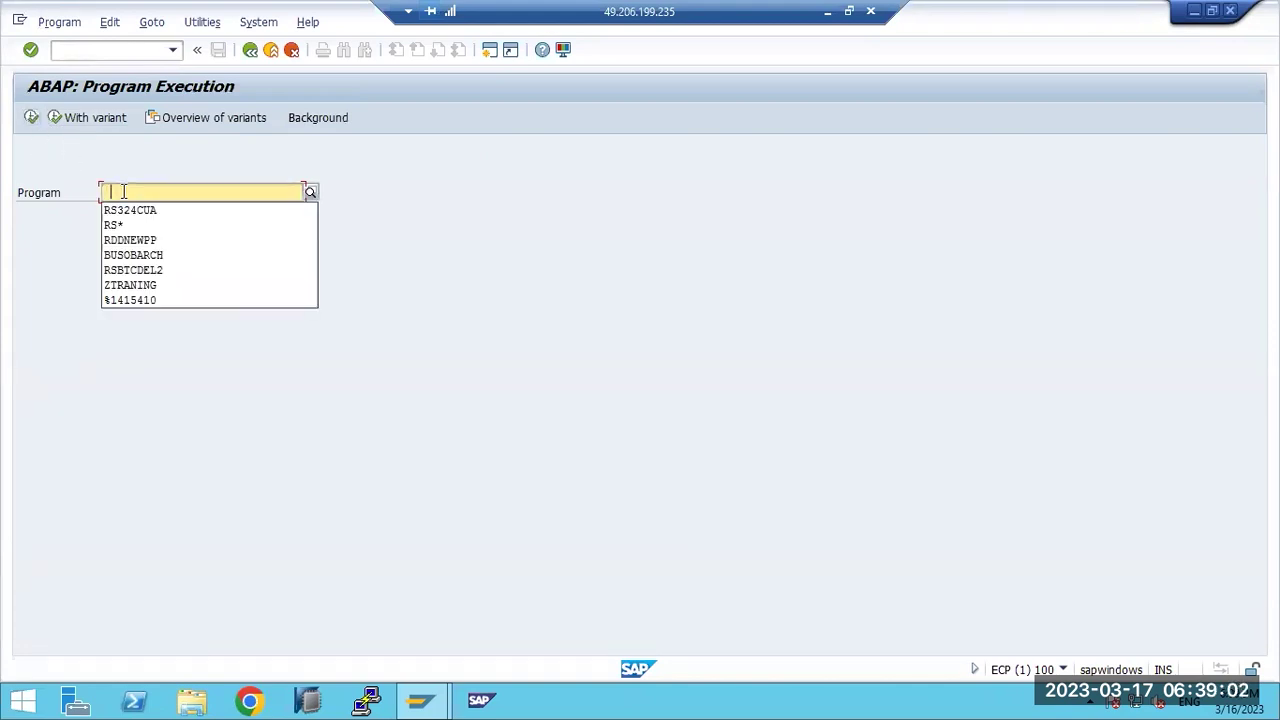
click(133, 270)
click(31, 118)
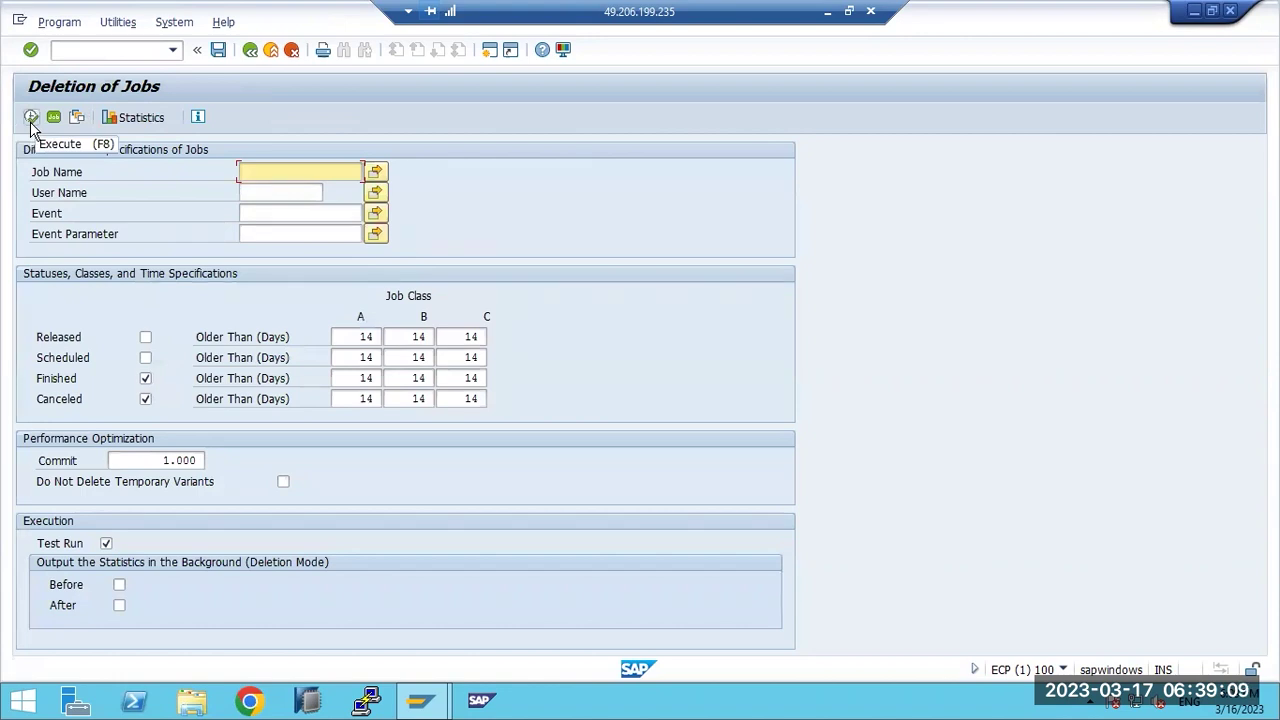
click(31, 118)
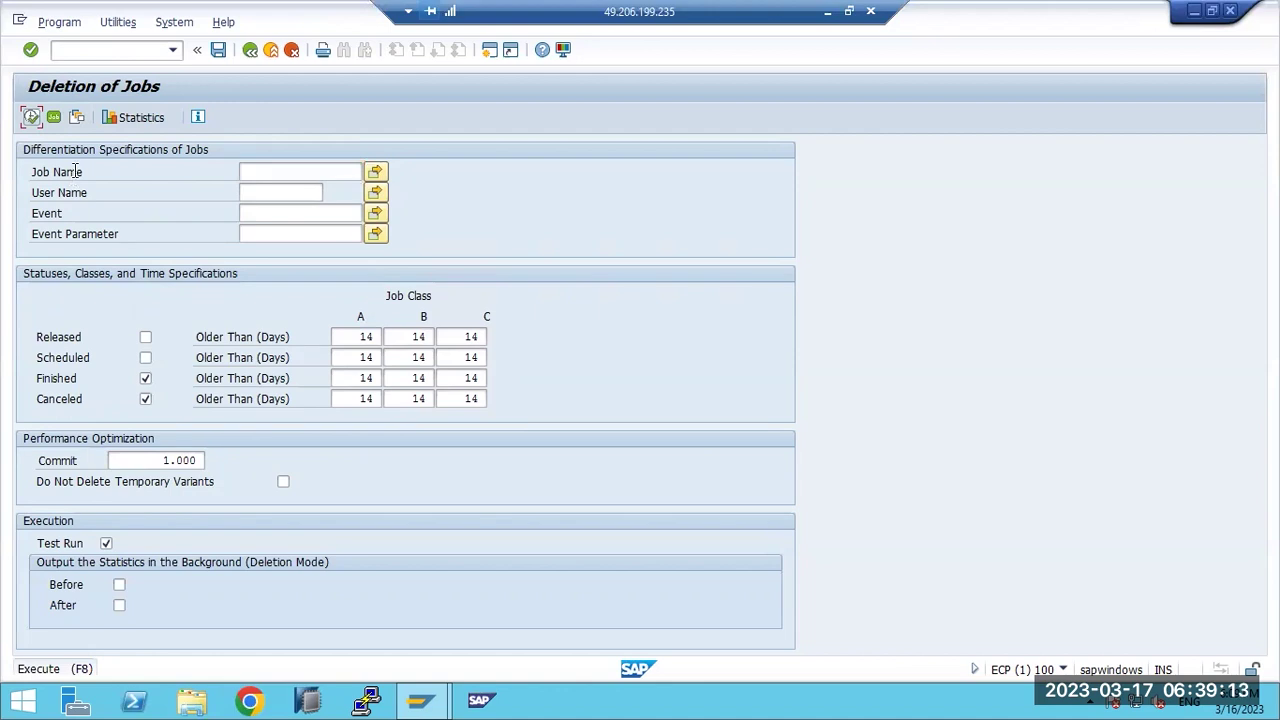
Step: View the Date/Time start options for running the job deletion in the background, discard them and return to program execution
click(54, 118)
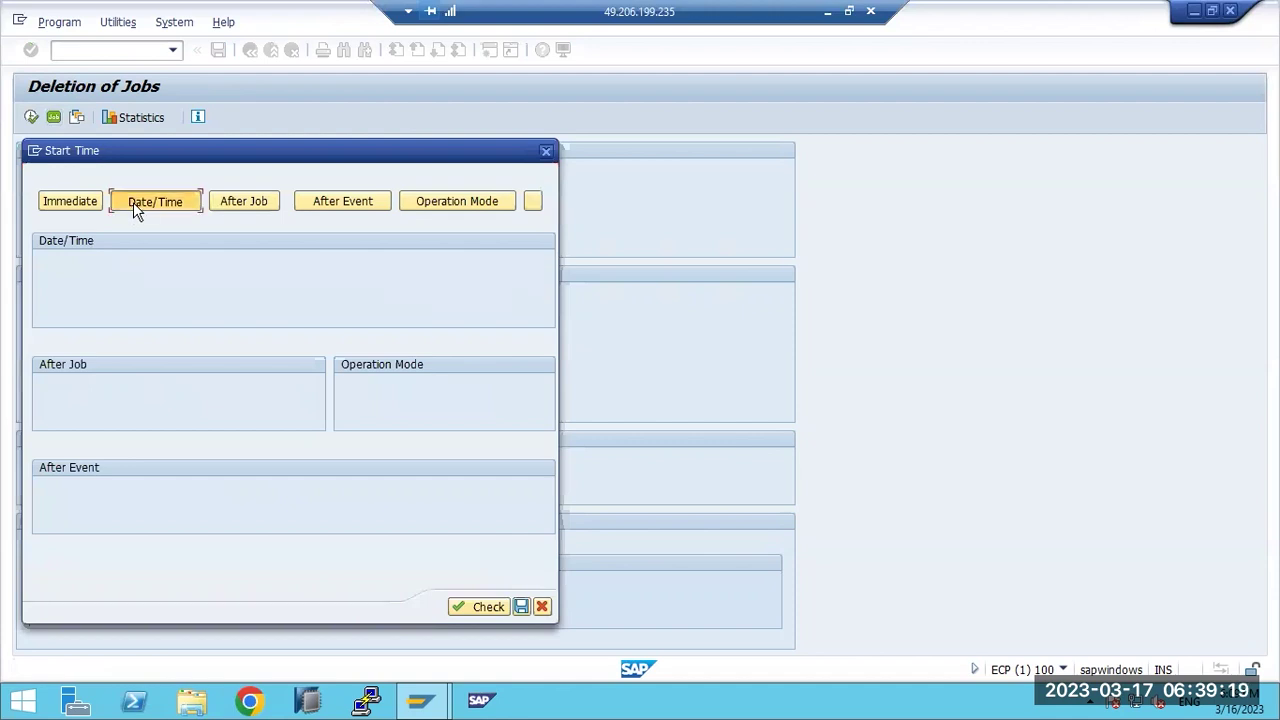
click(133, 202)
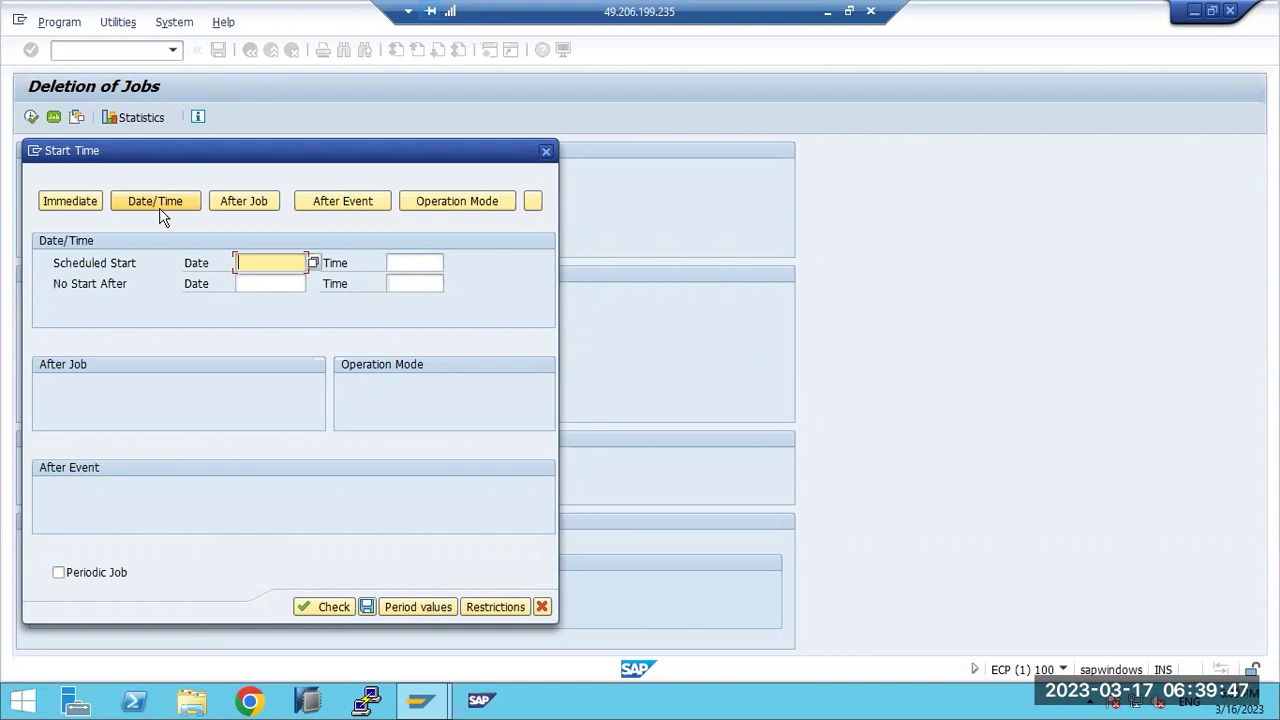
click(546, 152)
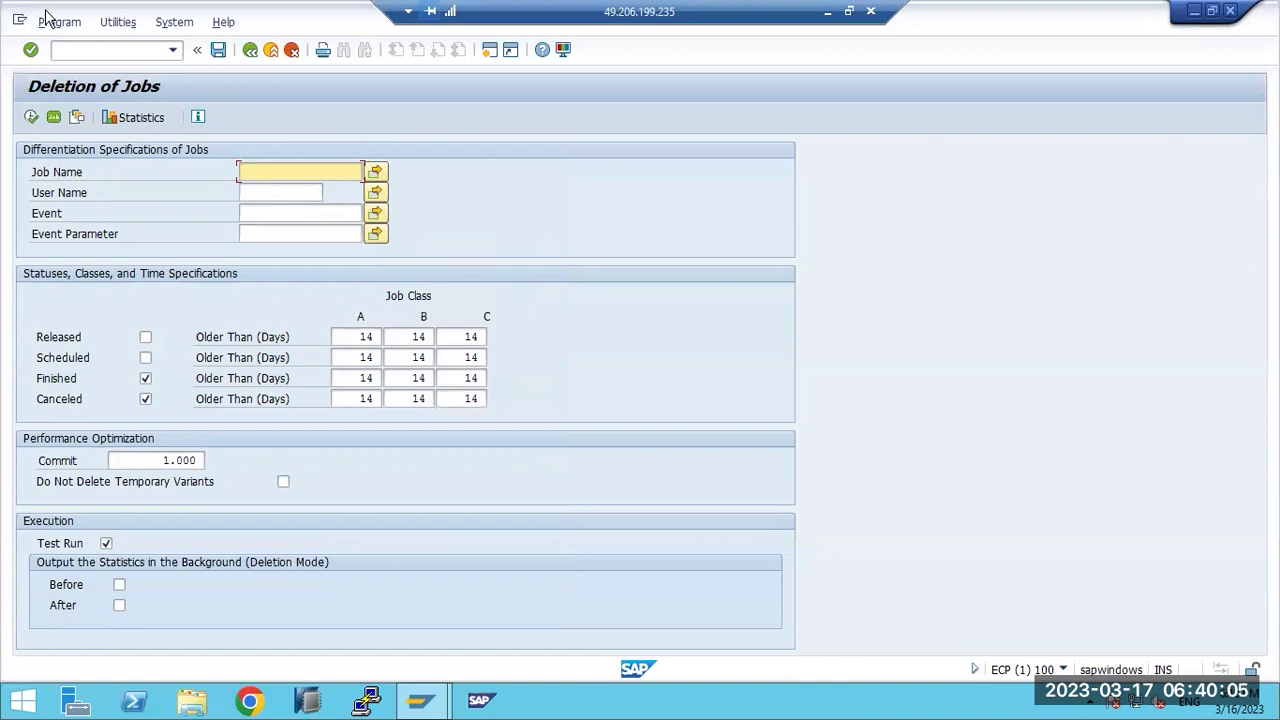
click(200, 52)
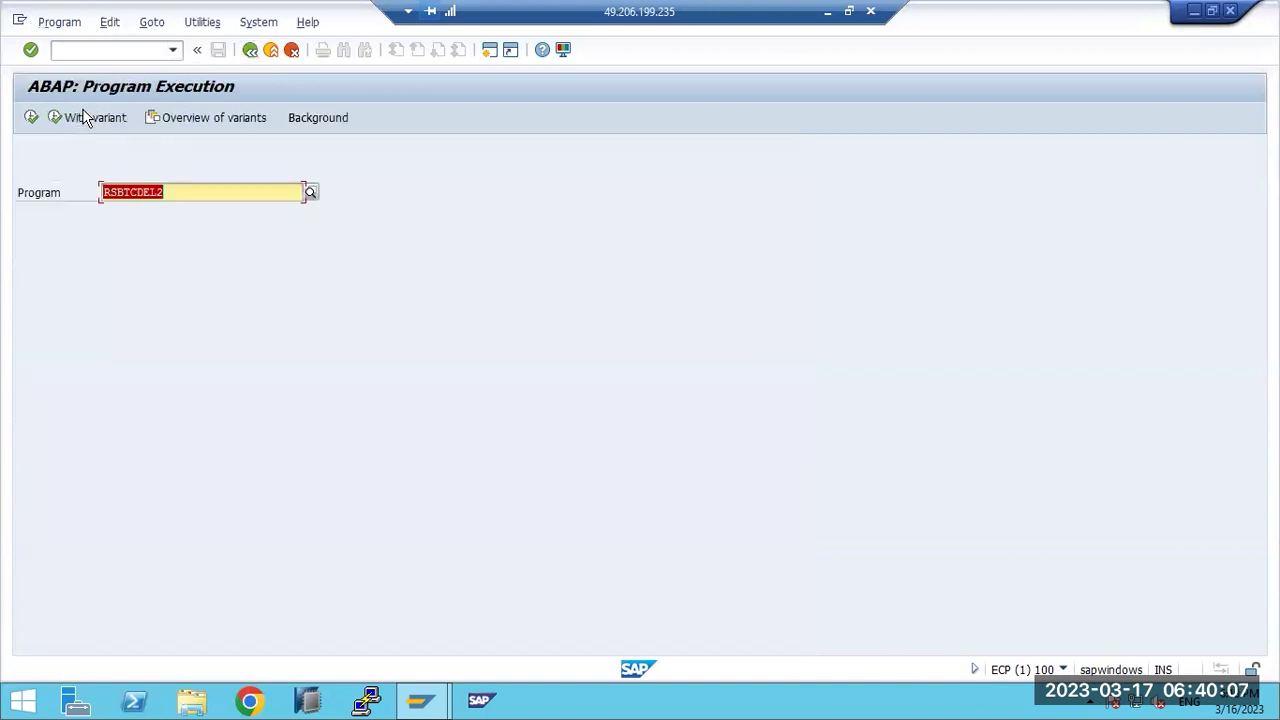
Step: Execute RSBTCDEL2 as a test run with the default criteria, review the job list to its end and leave SA38
click(32, 118)
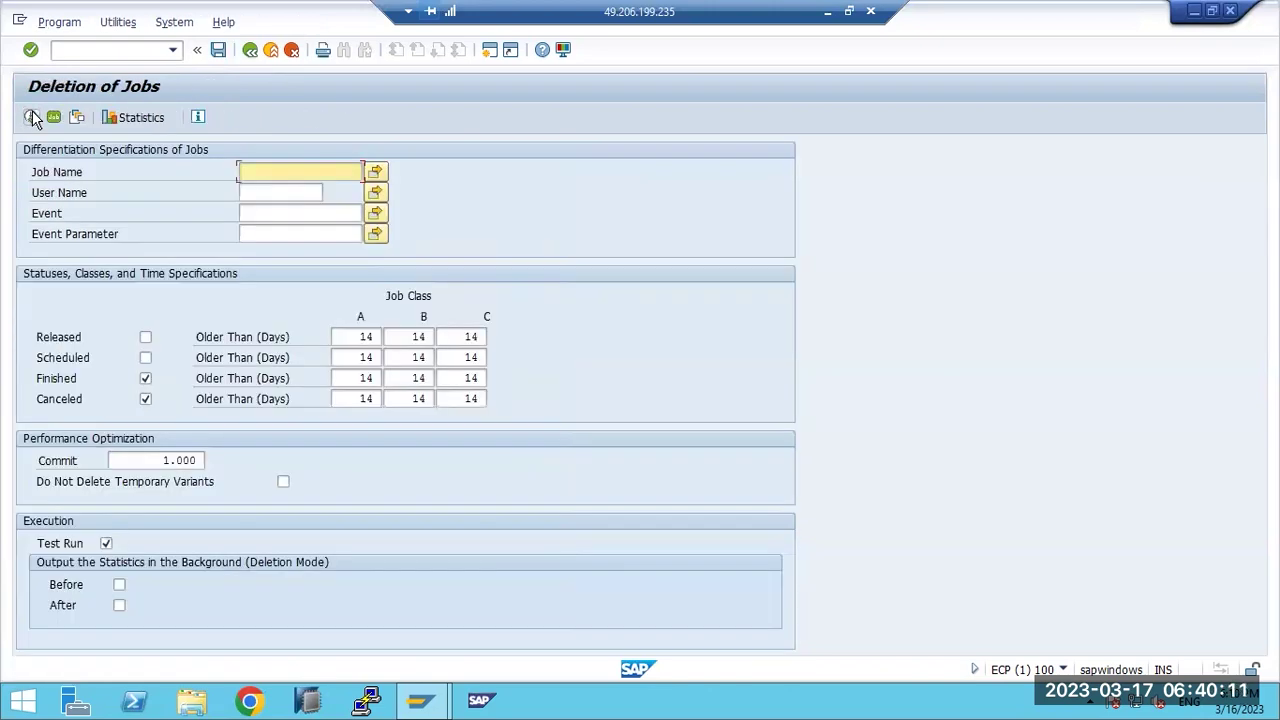
click(32, 118)
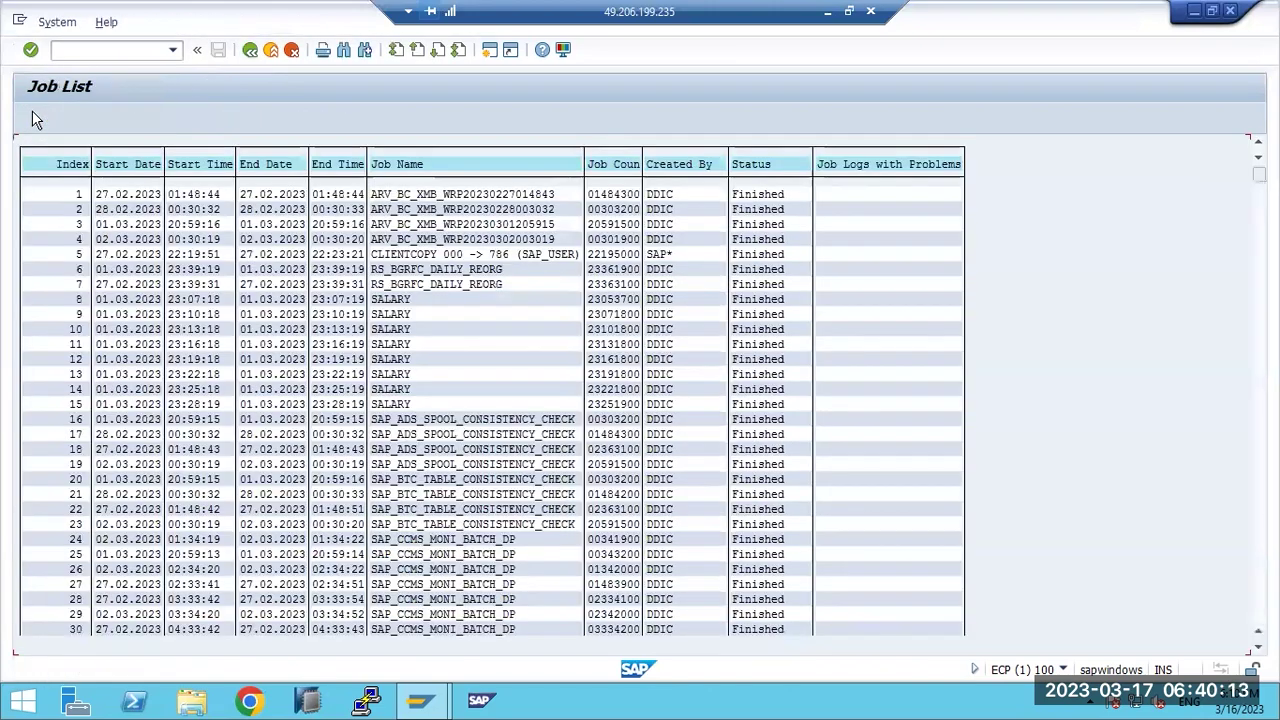
scroll(380, 350, down, 2)
scroll(380, 350, down, 1)
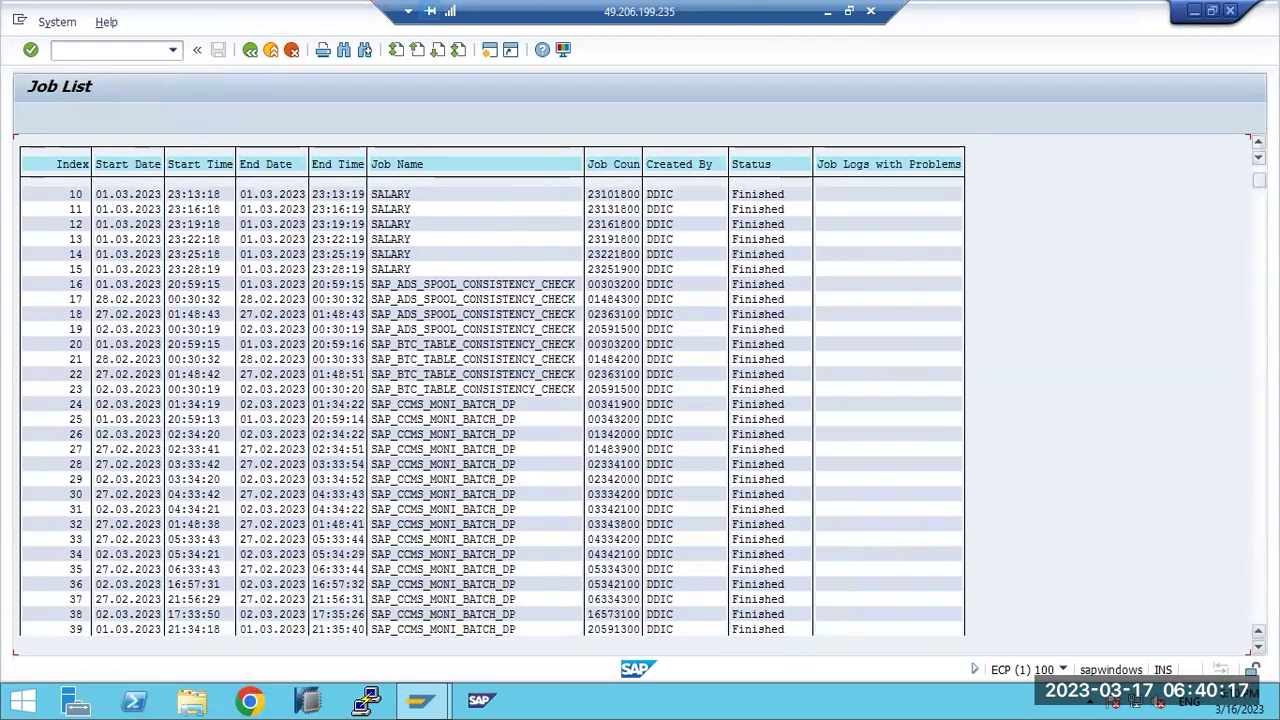
drag(1258, 390, 1259, 613)
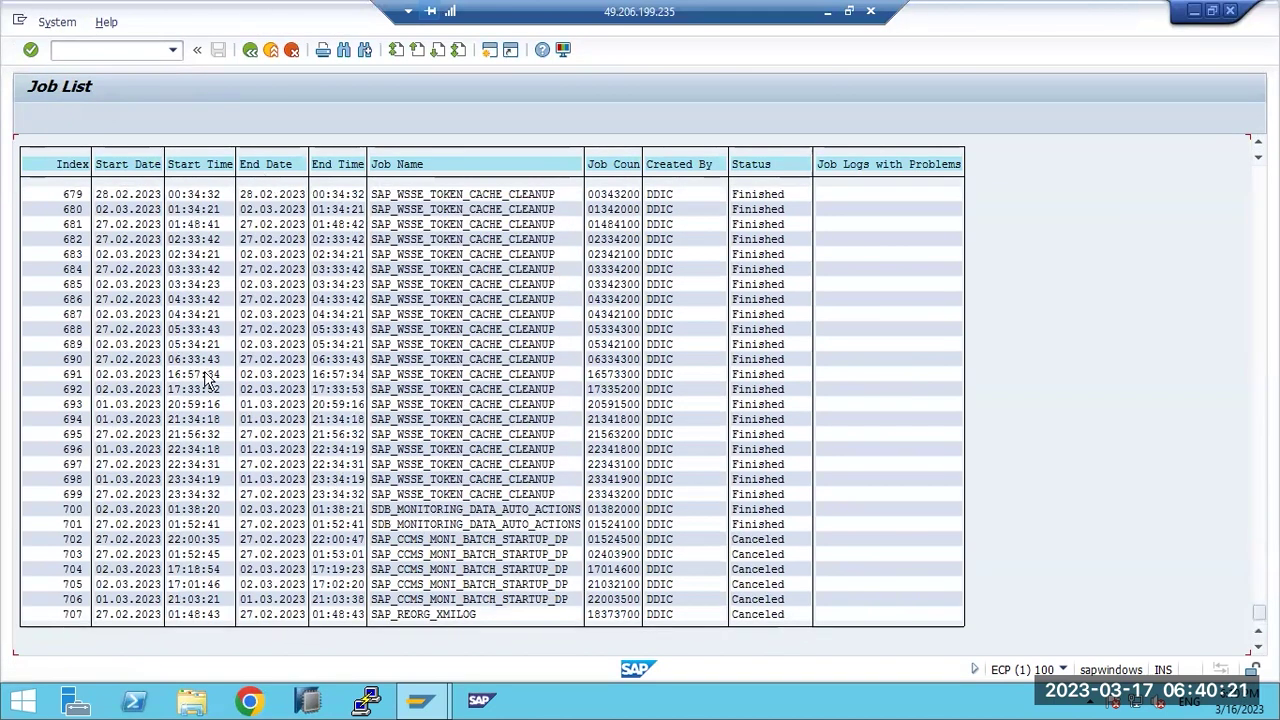
click(75, 616)
key(F3)
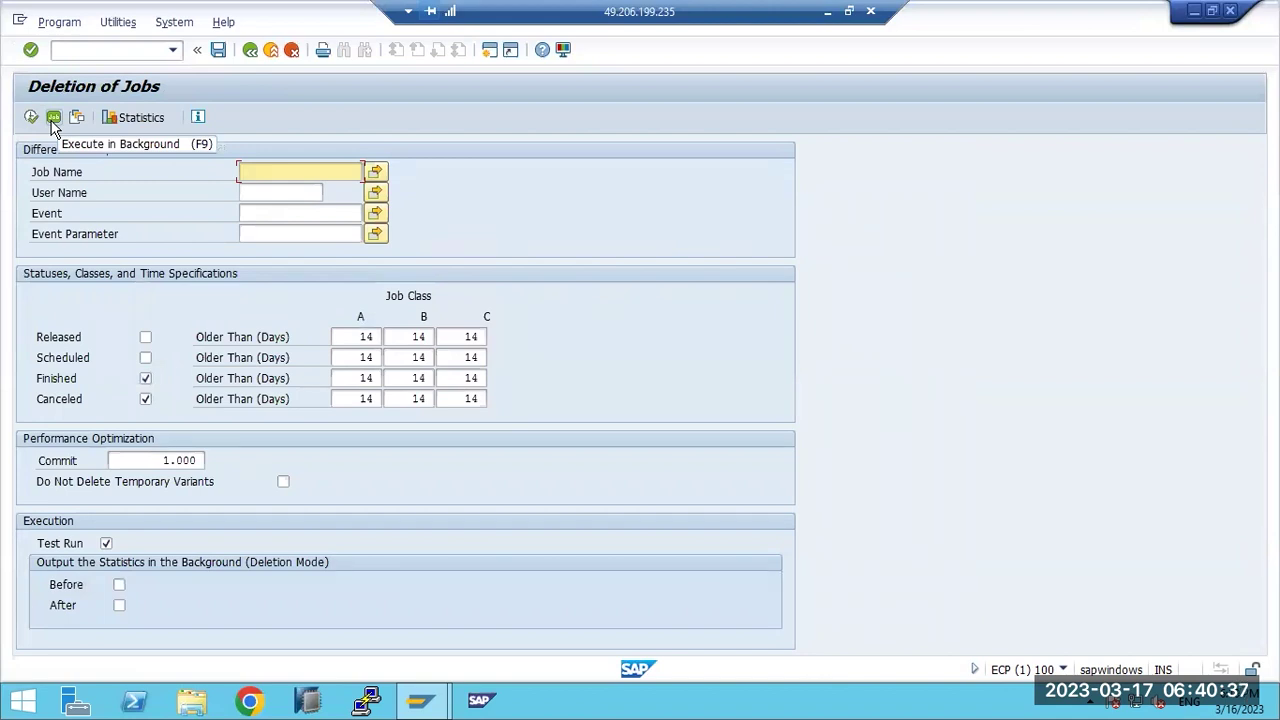
click(250, 49)
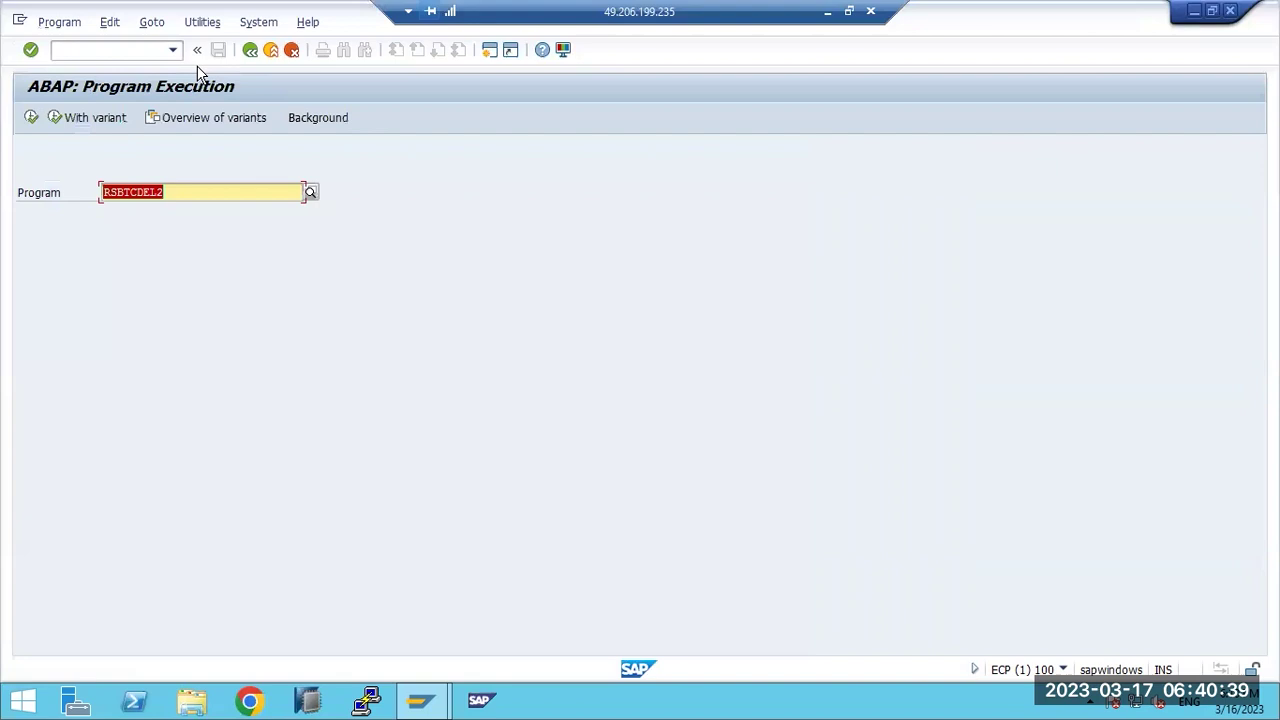
key(F3)
Step: Run transaction SE38, display the source code of program RSBTCDEL2 and return to the ABAP Editor's initial screen
text(se38)
key(Return)
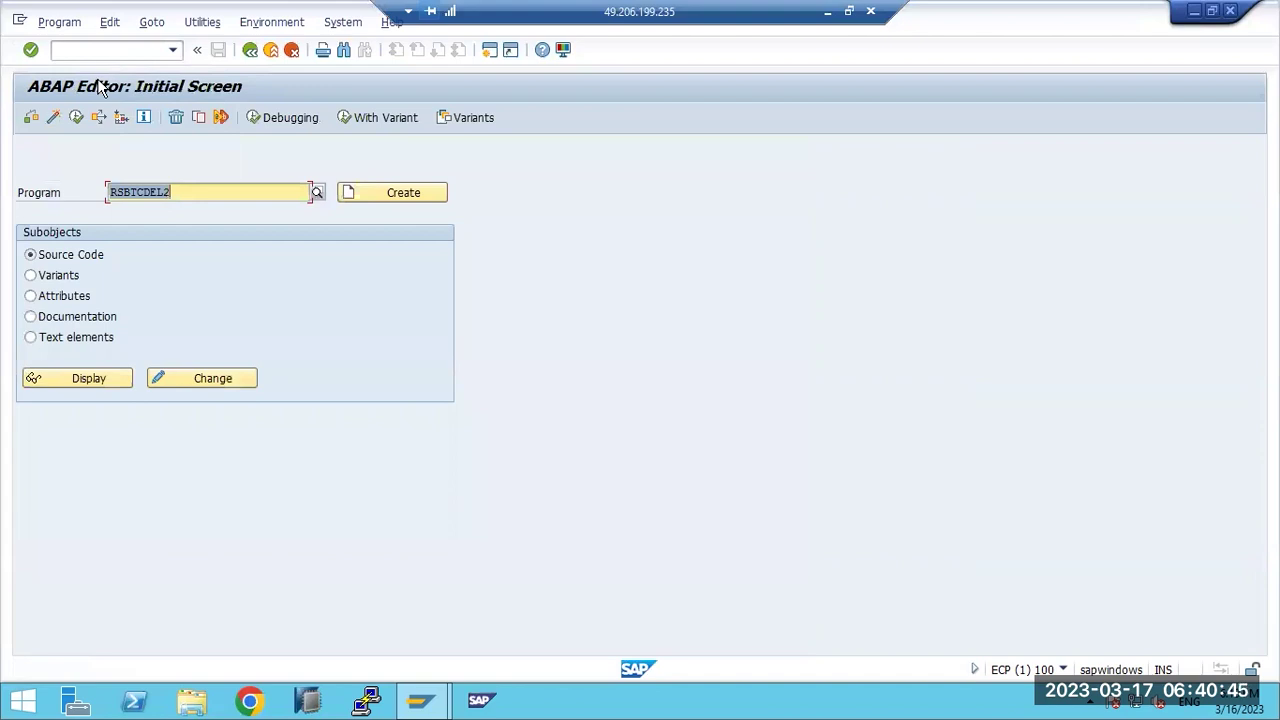
click(87, 378)
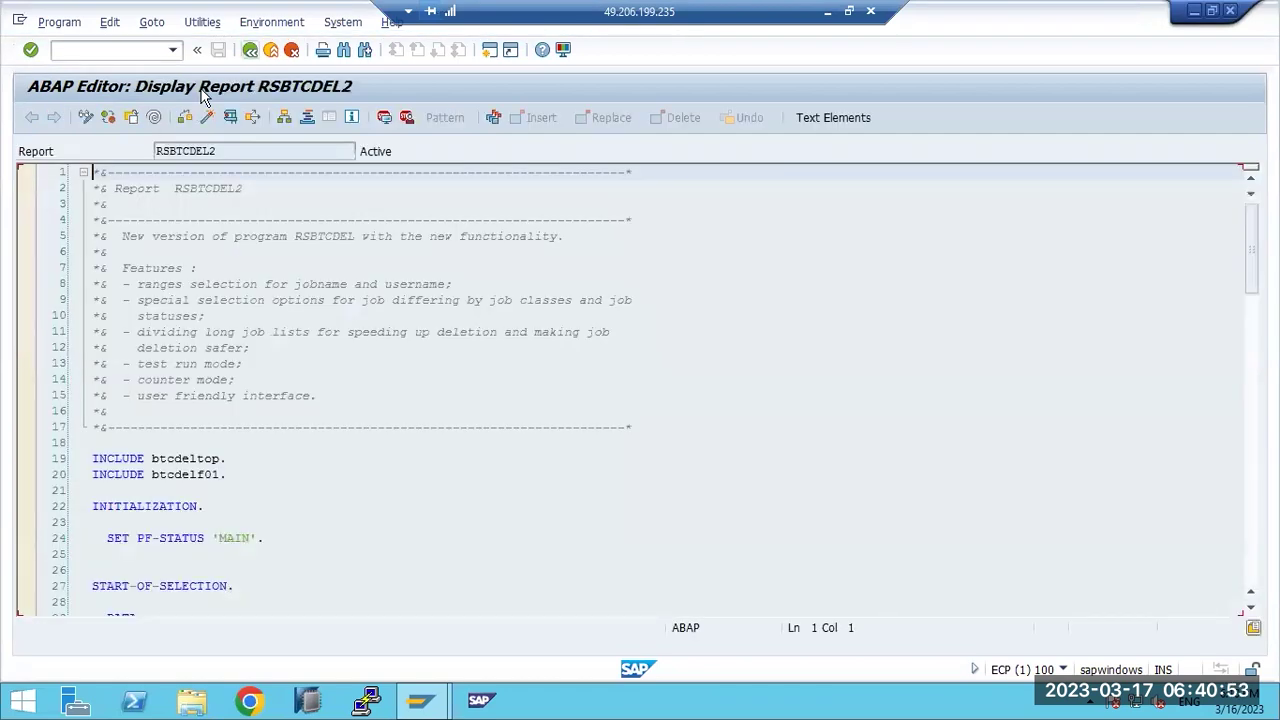
click(250, 49)
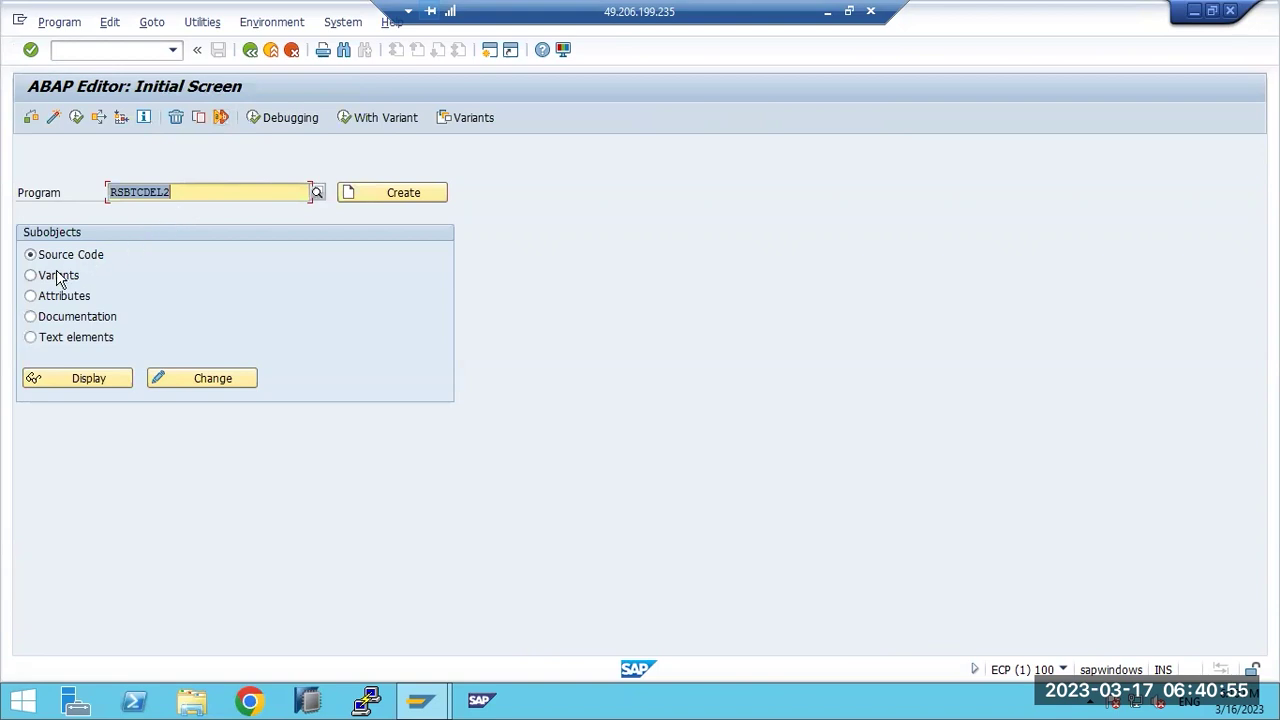
Step: Display the source code of RSBTCDEL2 again, read through the report from its header comment to its end, and return to the initial screen
click(72, 384)
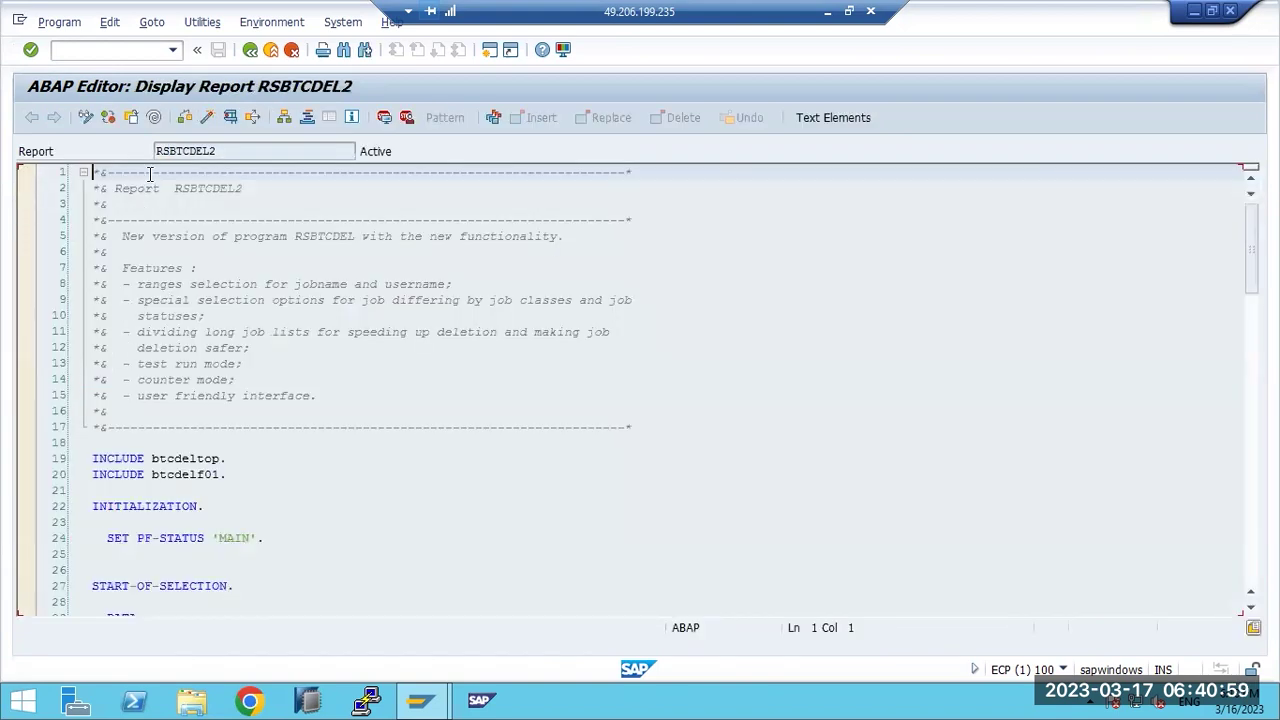
drag(155, 150, 217, 151)
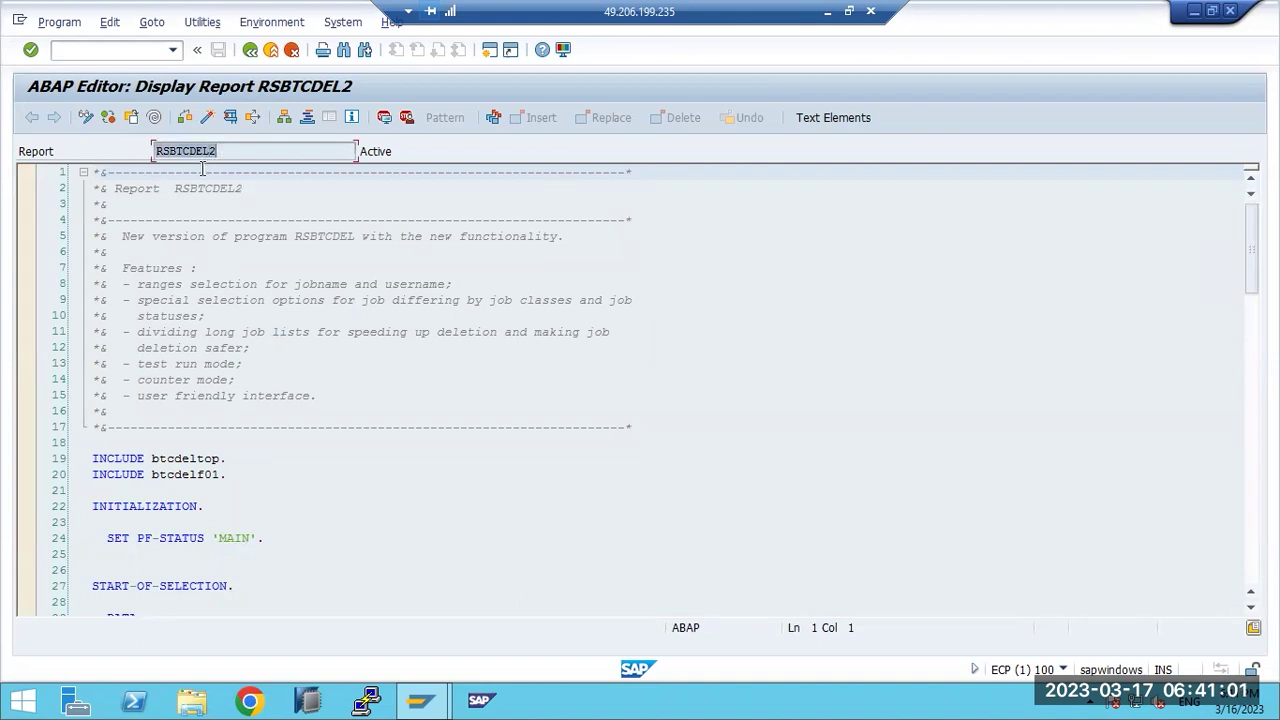
drag(176, 190, 251, 192)
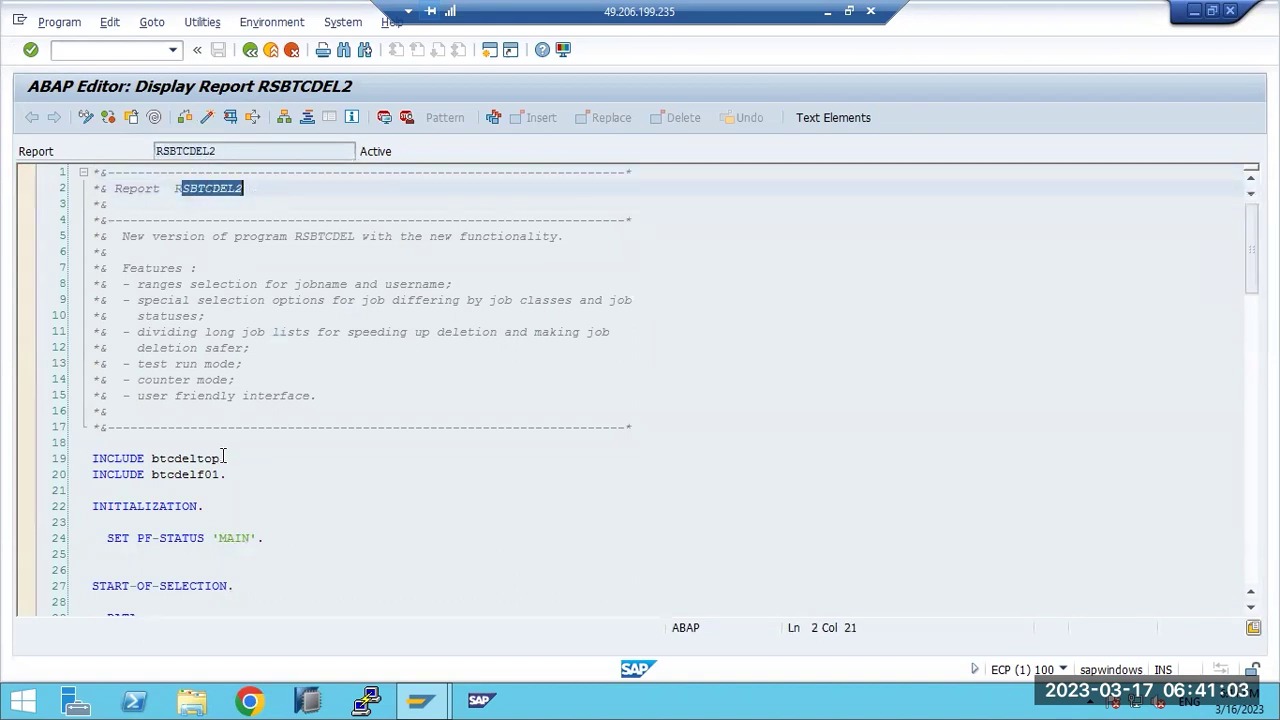
scroll(220, 445, down, 9)
scroll(210, 440, down, 20)
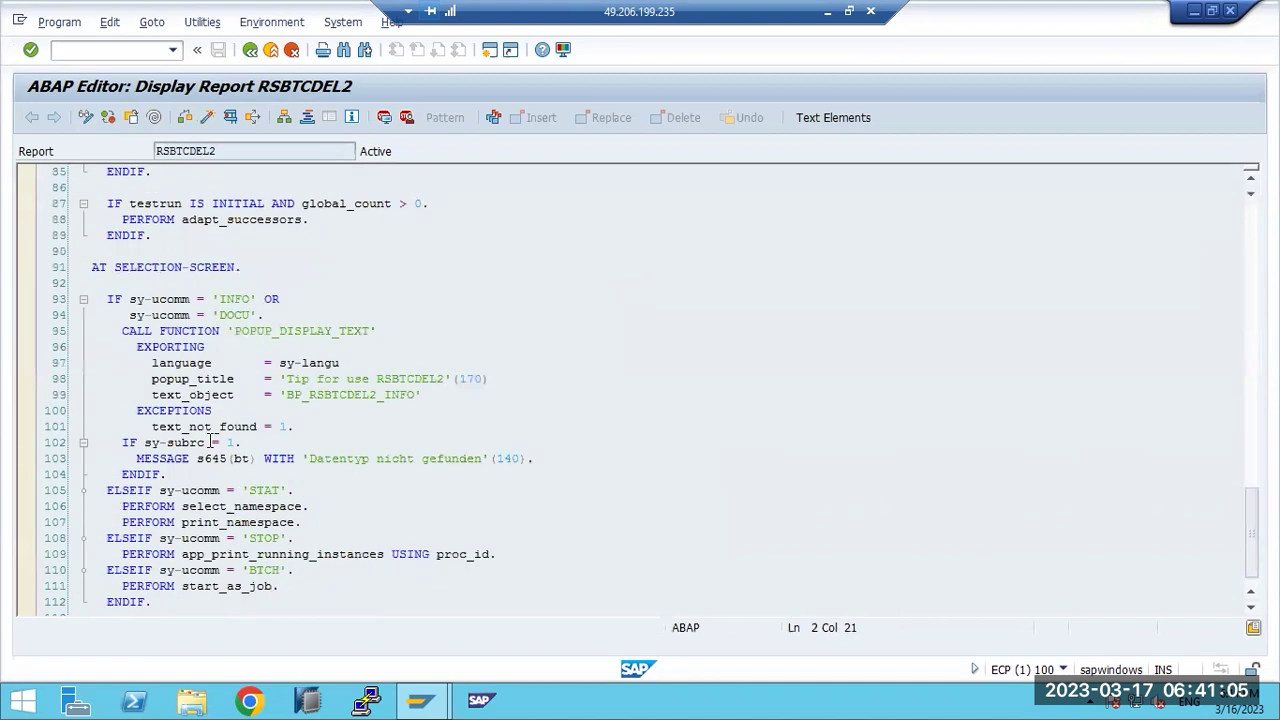
scroll(210, 440, down, 1)
scroll(210, 441, up, 20)
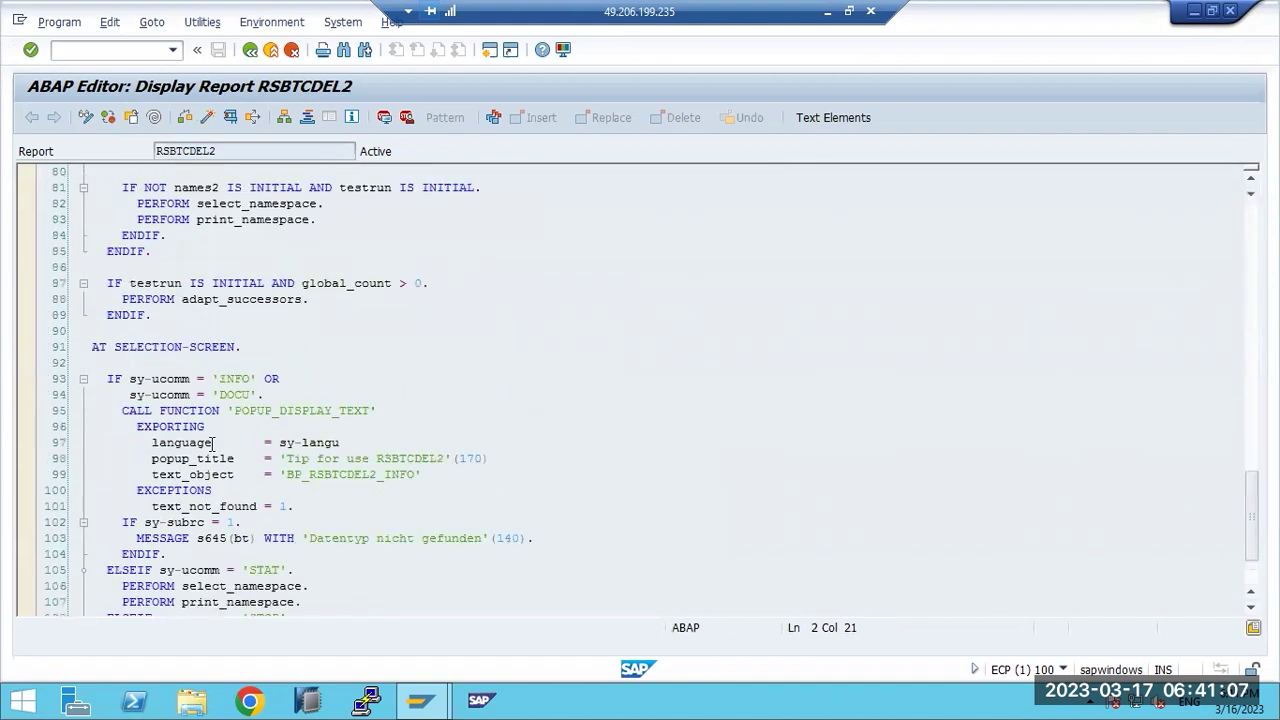
scroll(212, 441, up, 1)
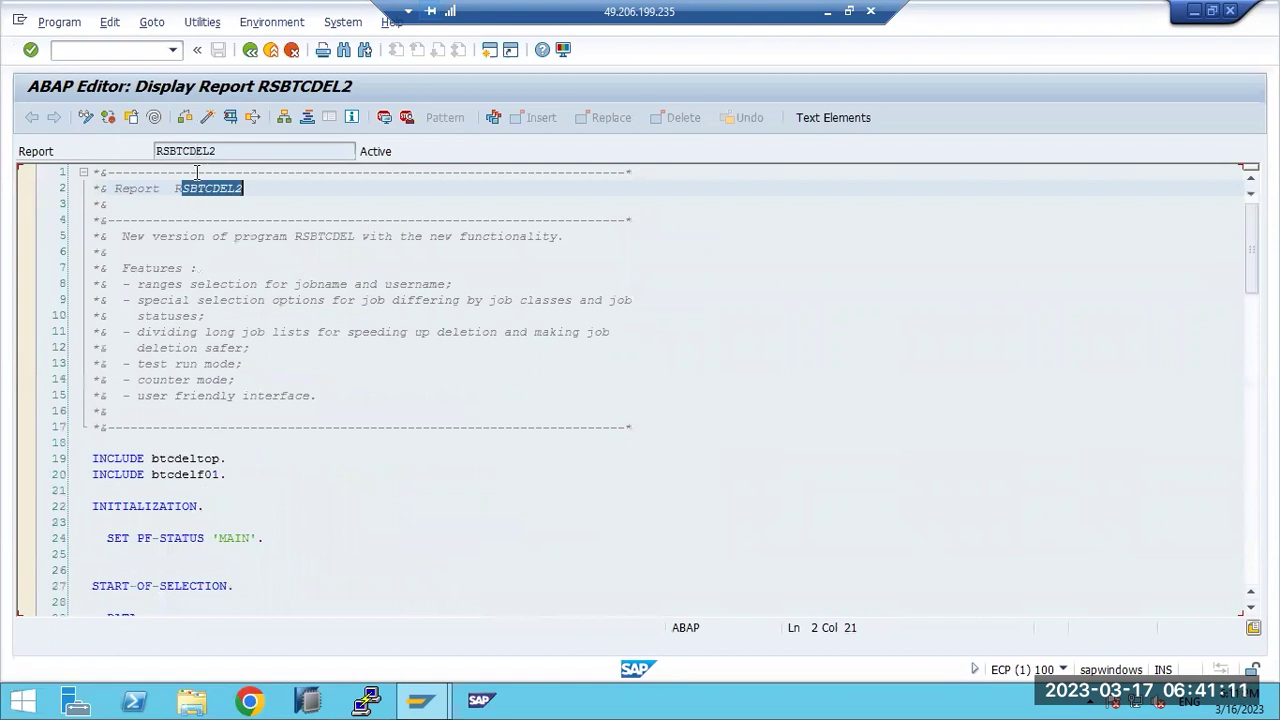
drag(94, 174, 273, 602)
drag(158, 150, 216, 152)
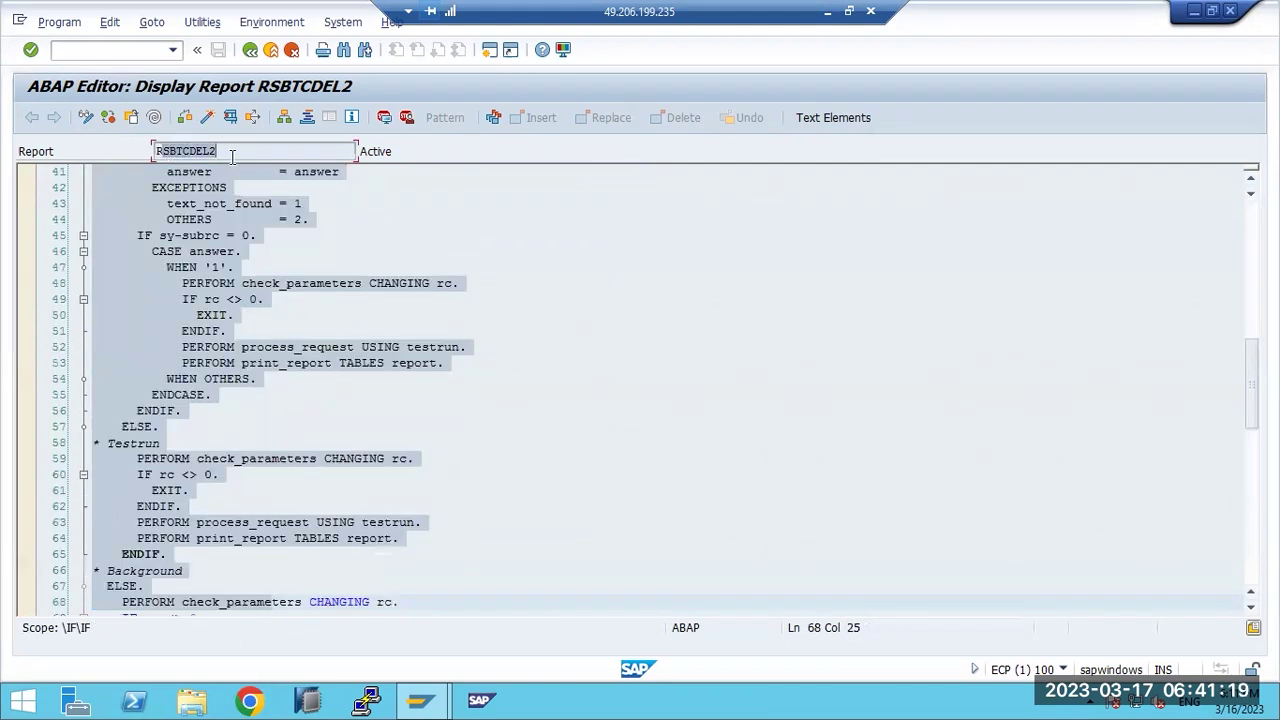
click(250, 49)
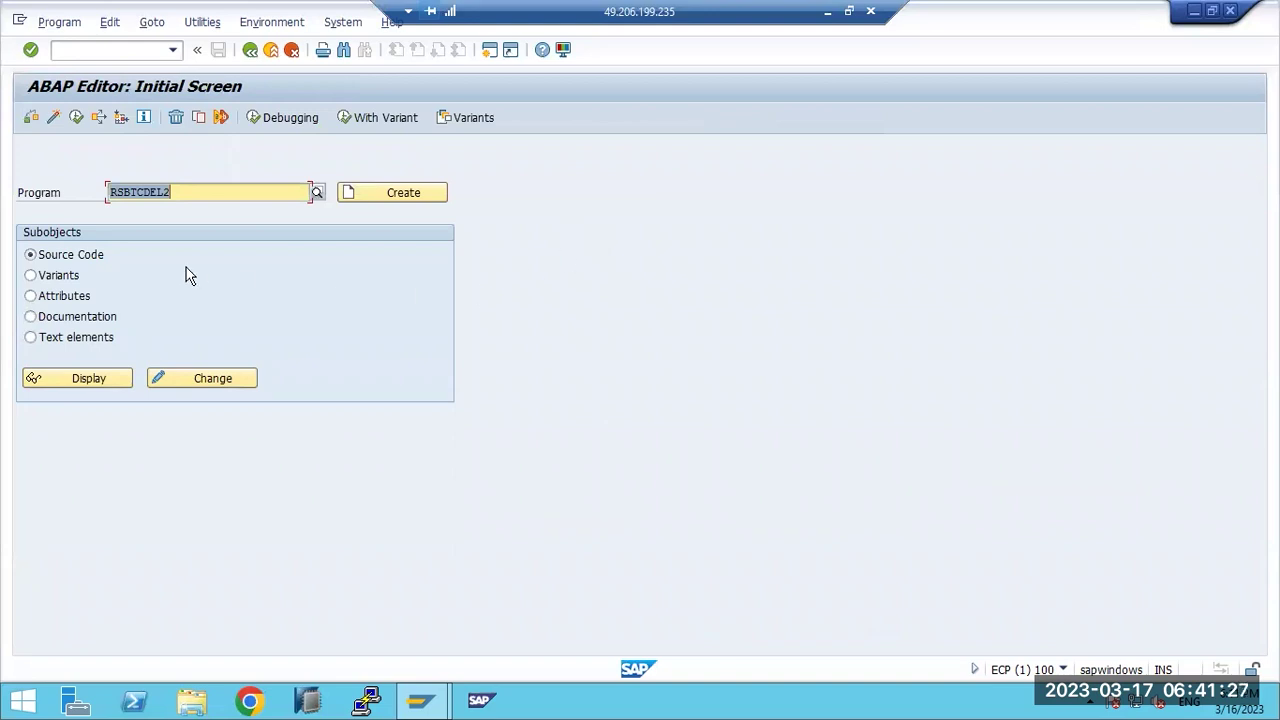
Step: View the variants screen of RSBTCDEL2 and its job deletion selection screen, returning to the ABAP Editor's initial screen after each
click(72, 277)
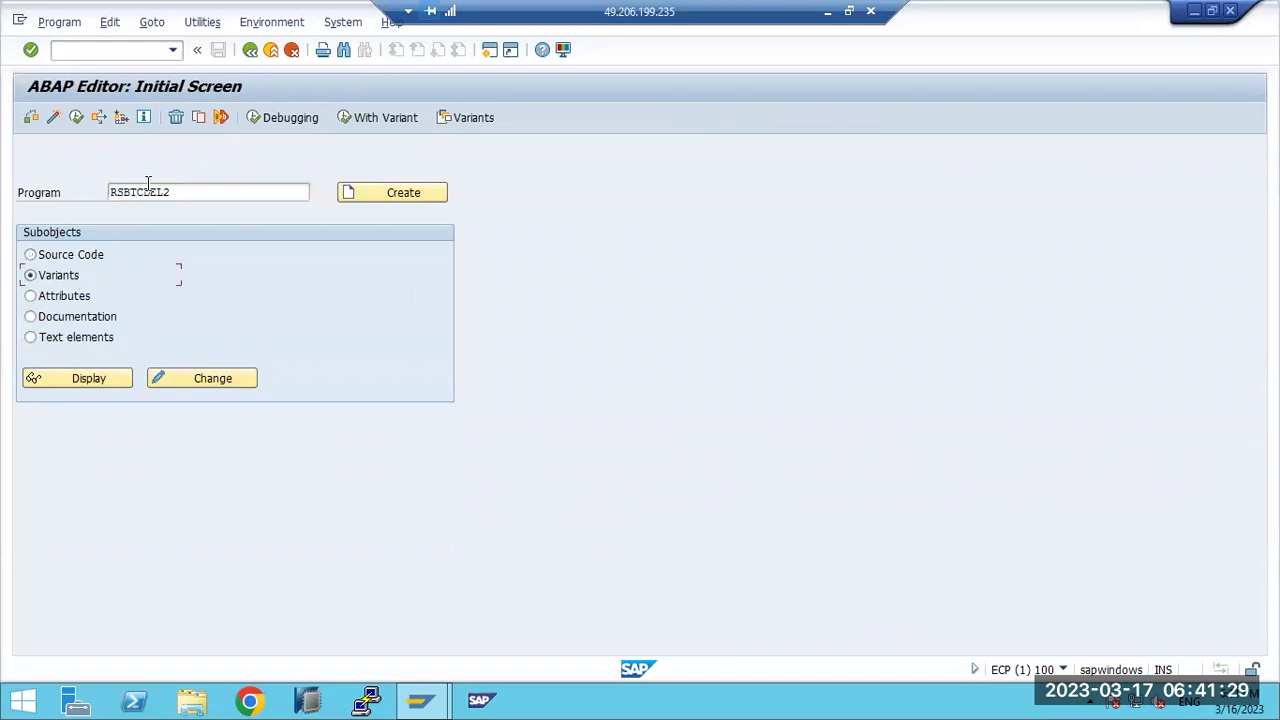
click(127, 376)
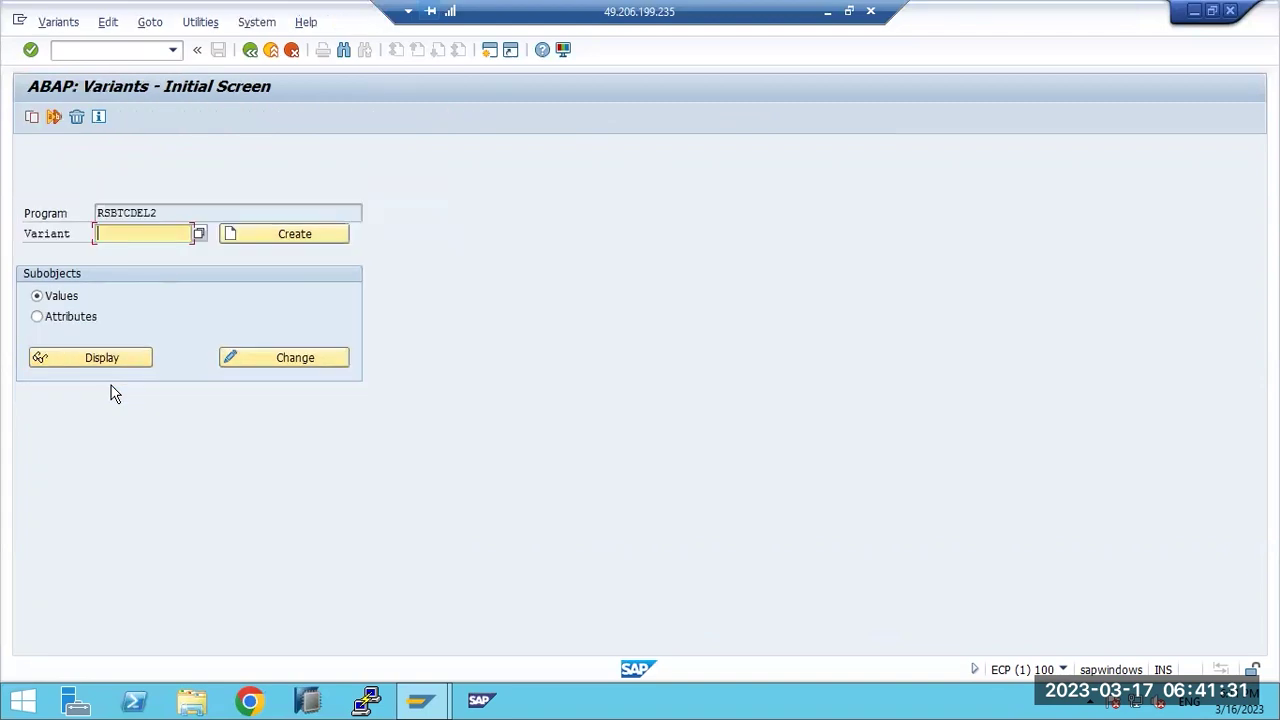
key(F3)
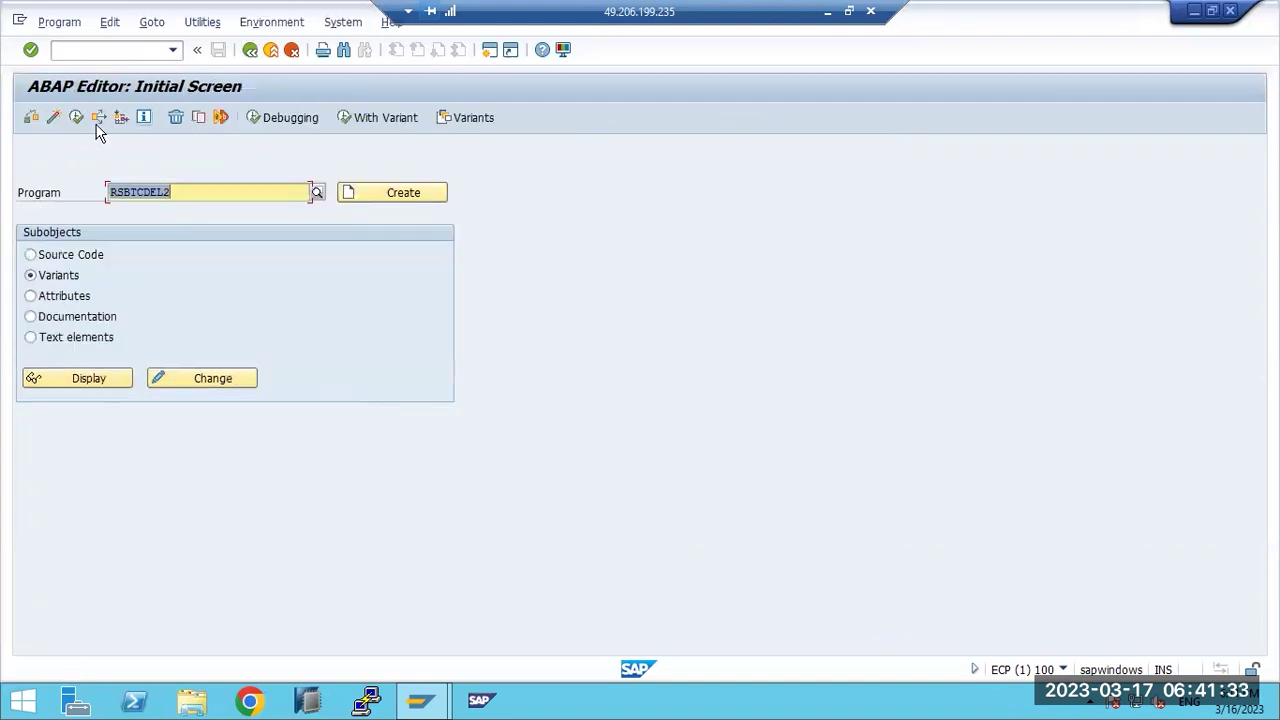
click(75, 118)
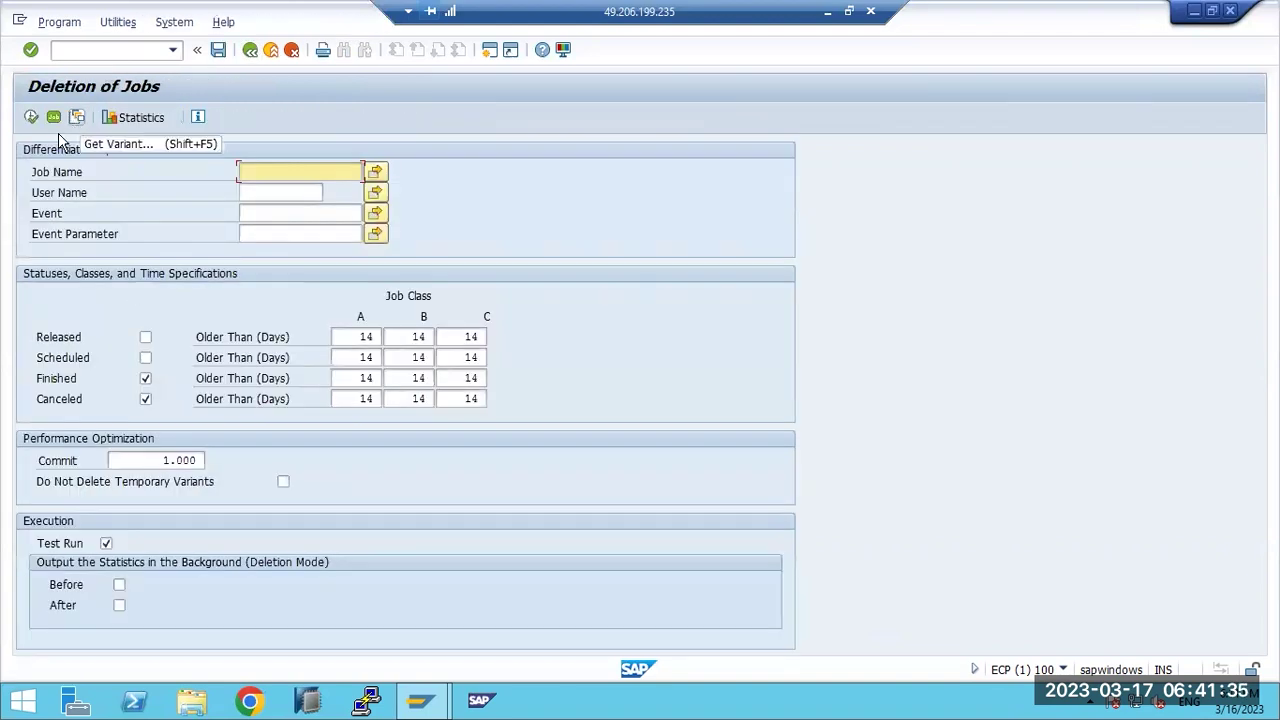
key(F3)
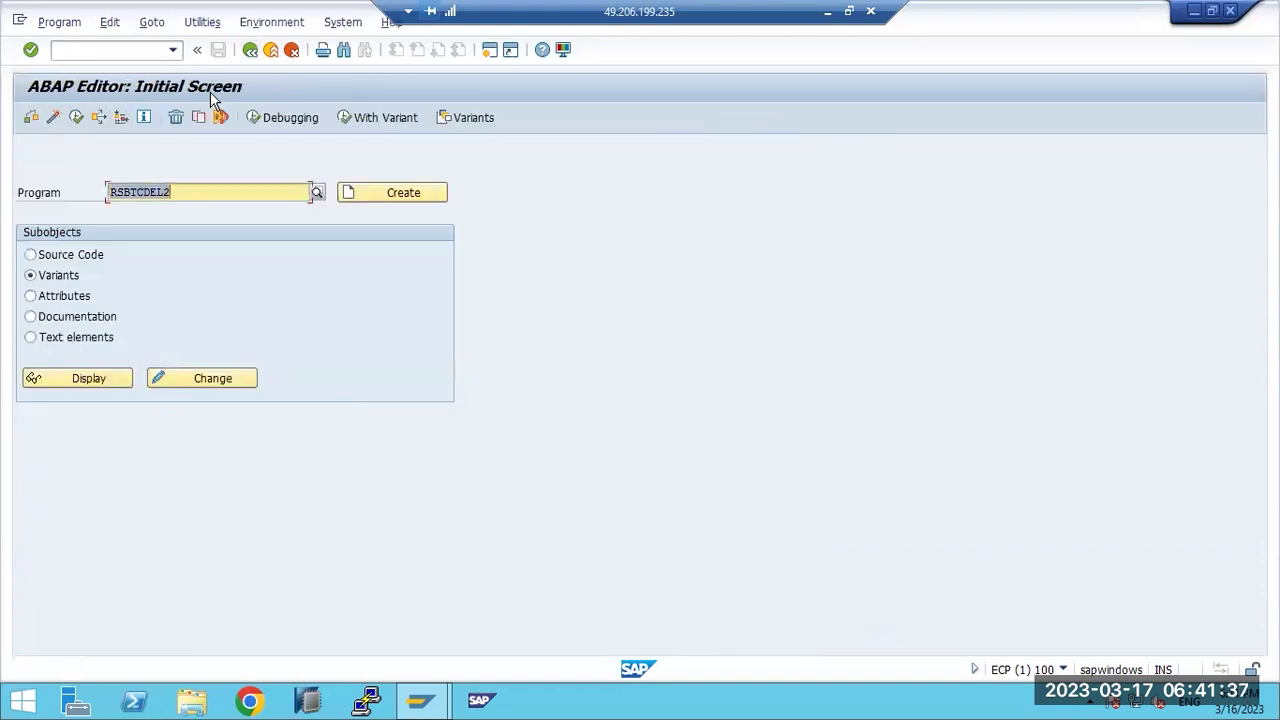
Step: Switch to the Paint notes and review the line on SA38 or SE38 for programs or reports execution
click(836, 14)
drag(88, 487, 184, 490)
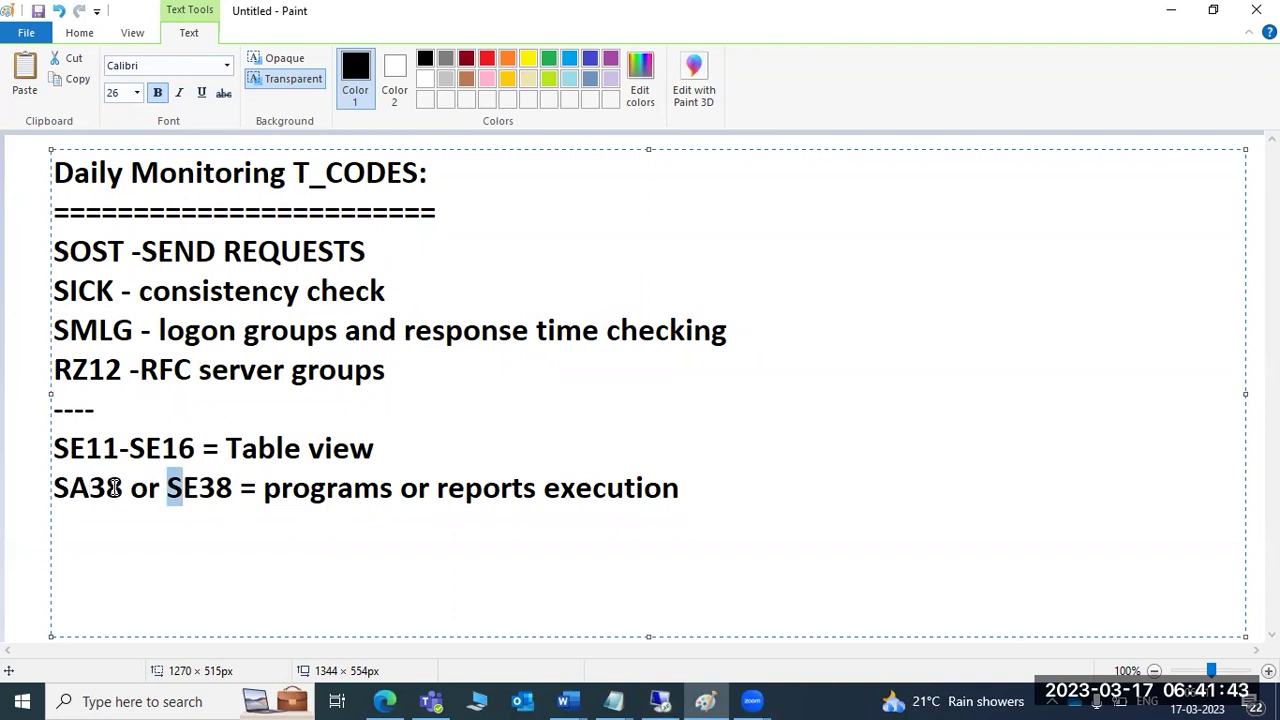
drag(266, 490, 676, 511)
click(682, 495)
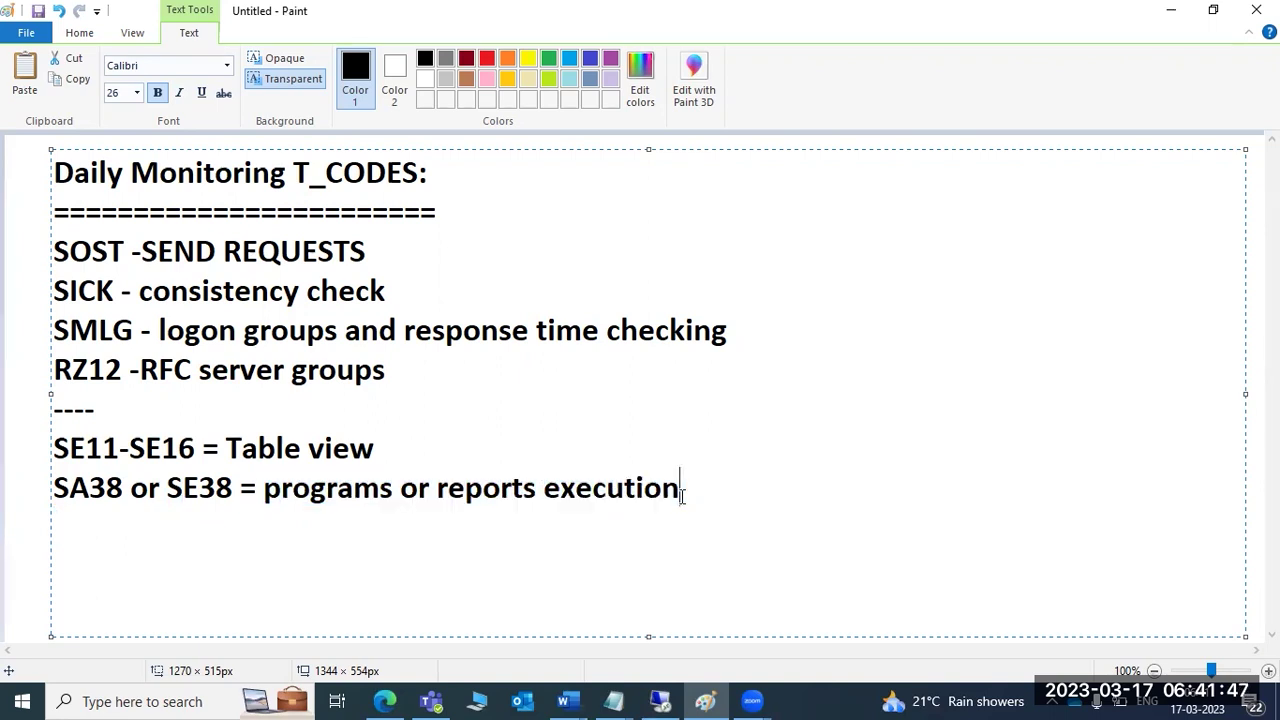
Step: Switch back to SAP, display the RSBTCDEL2 source code, collapse and re-expand its header comment block, and return to the initial screen
click(660, 701)
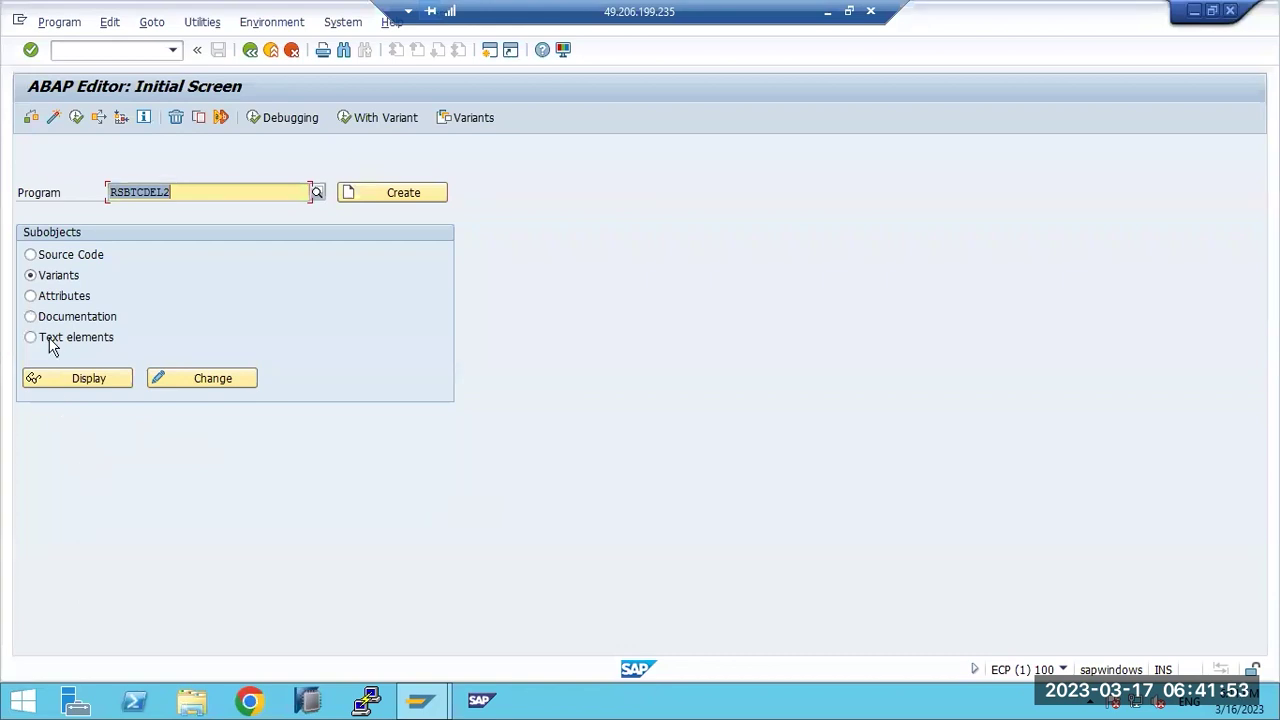
click(43, 259)
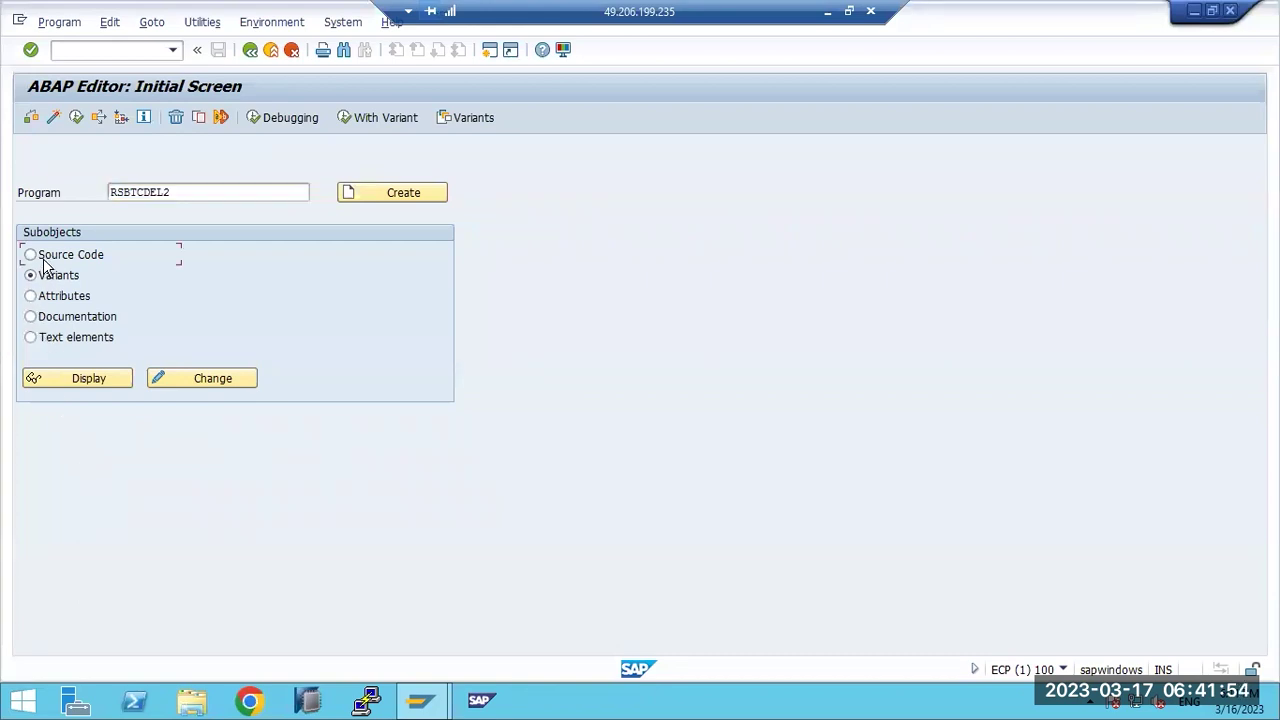
click(142, 194)
drag(129, 193, 180, 194)
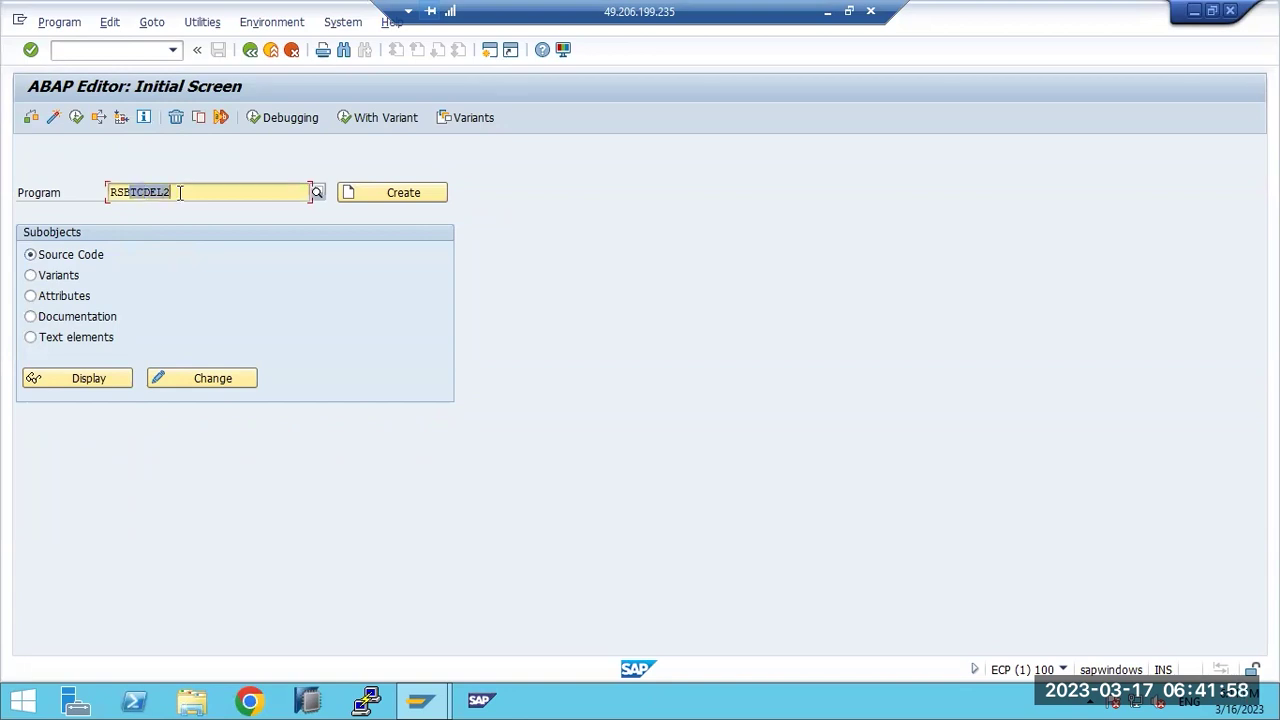
click(58, 246)
click(79, 380)
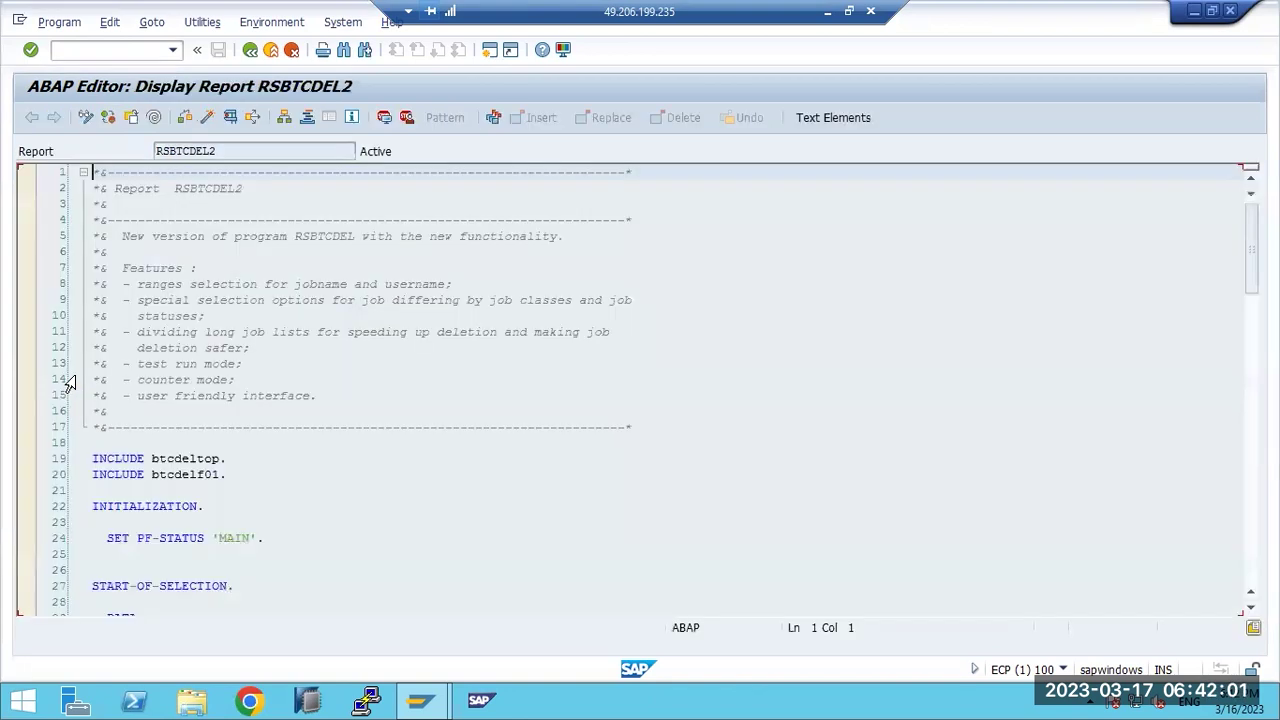
click(84, 172)
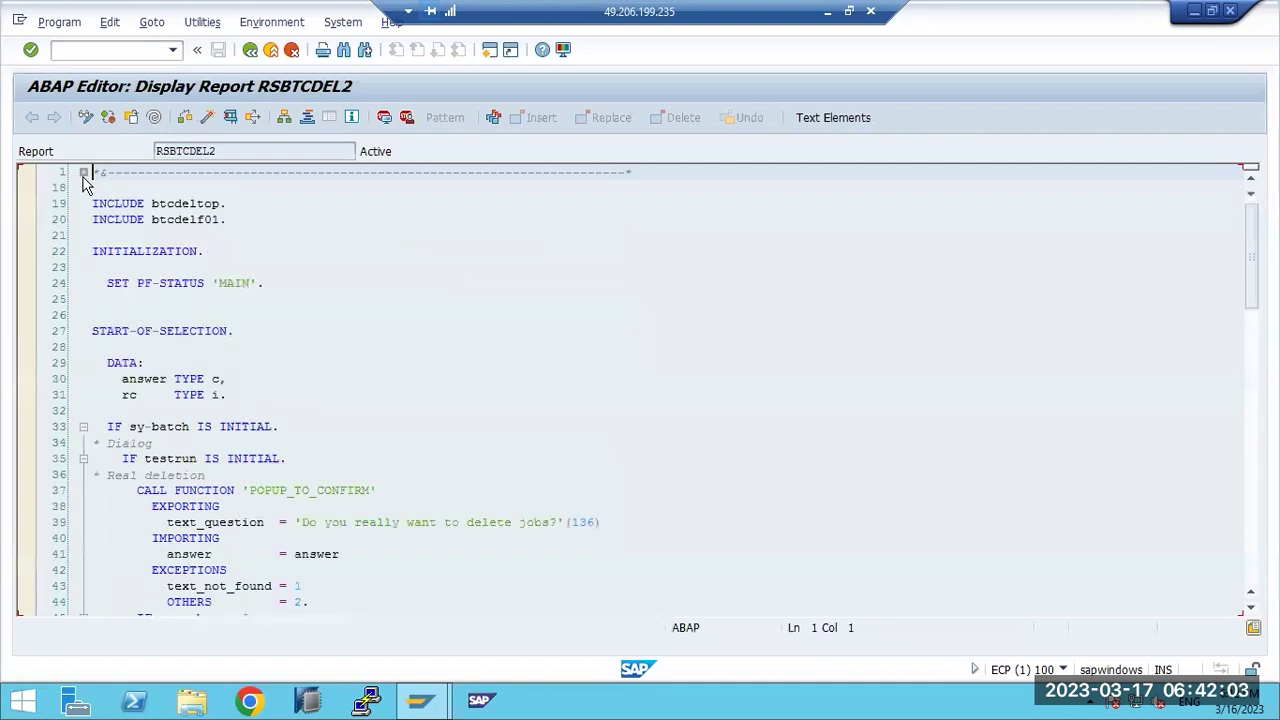
click(84, 173)
click(252, 49)
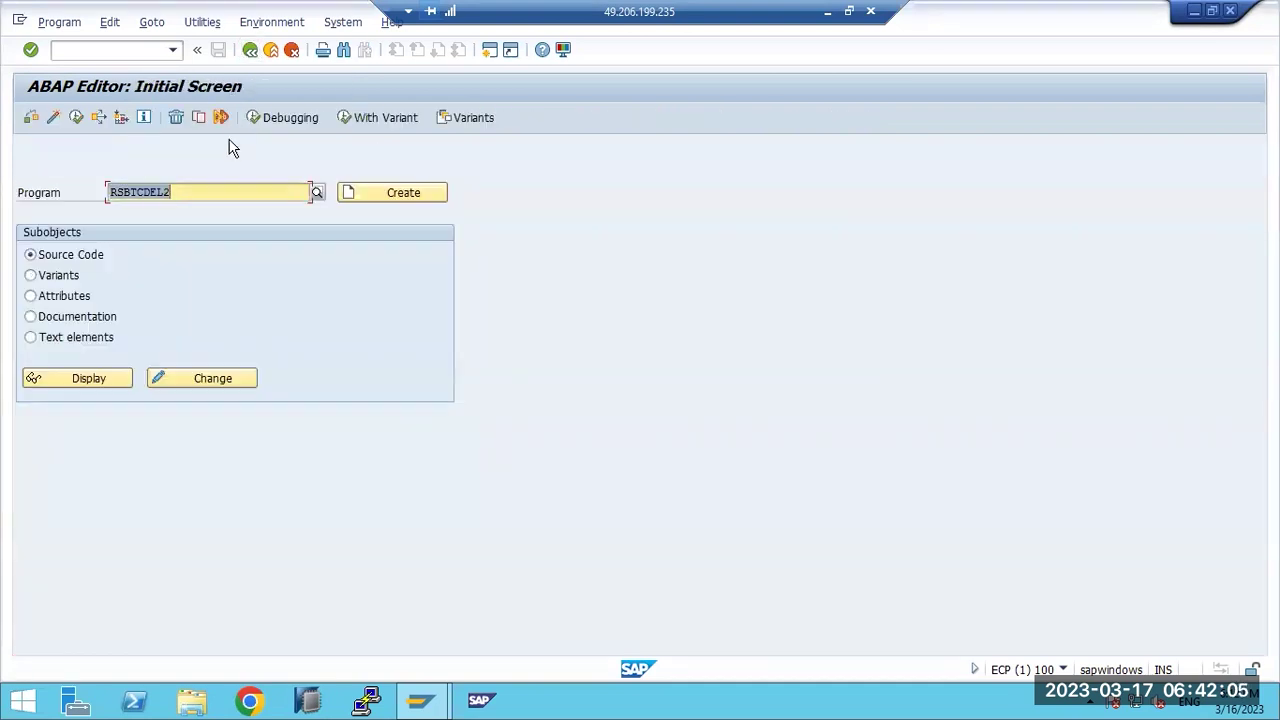
Step: View the execution screen of RSBTCDEL2 once more, leave it without running, and exit SE38 to SAP Easy Access
click(75, 118)
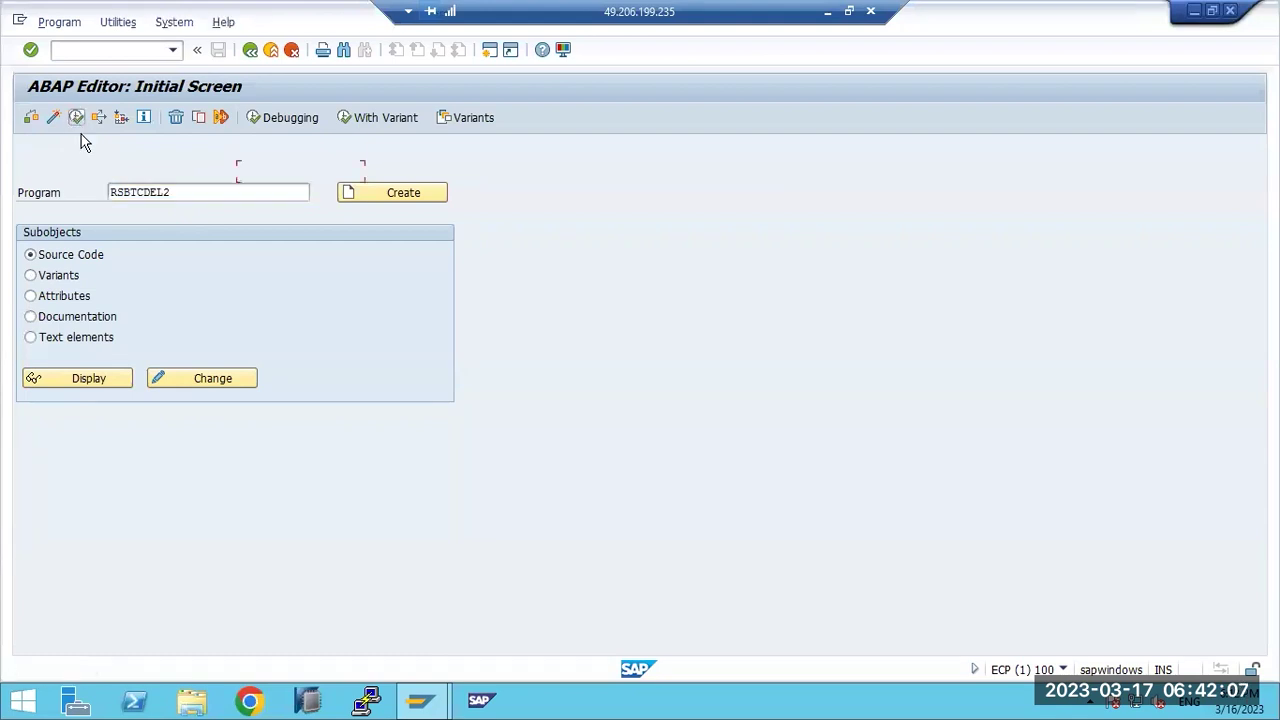
key(F3)
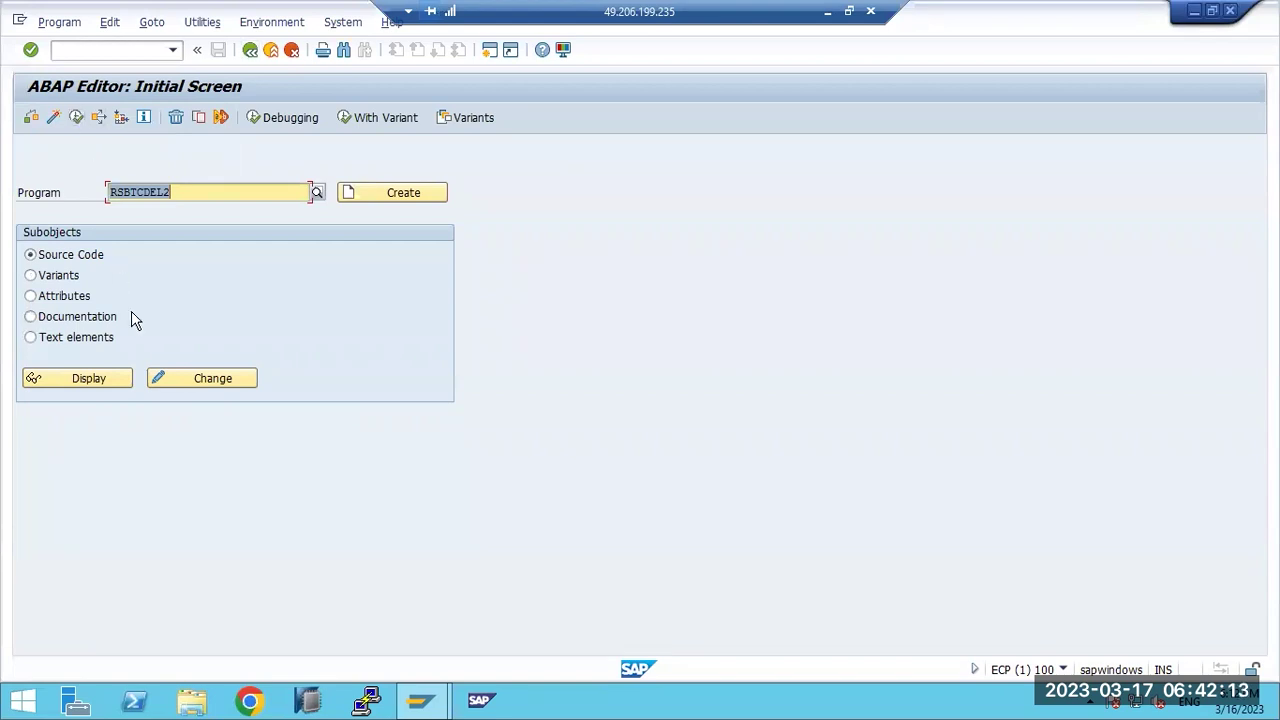
click(198, 51)
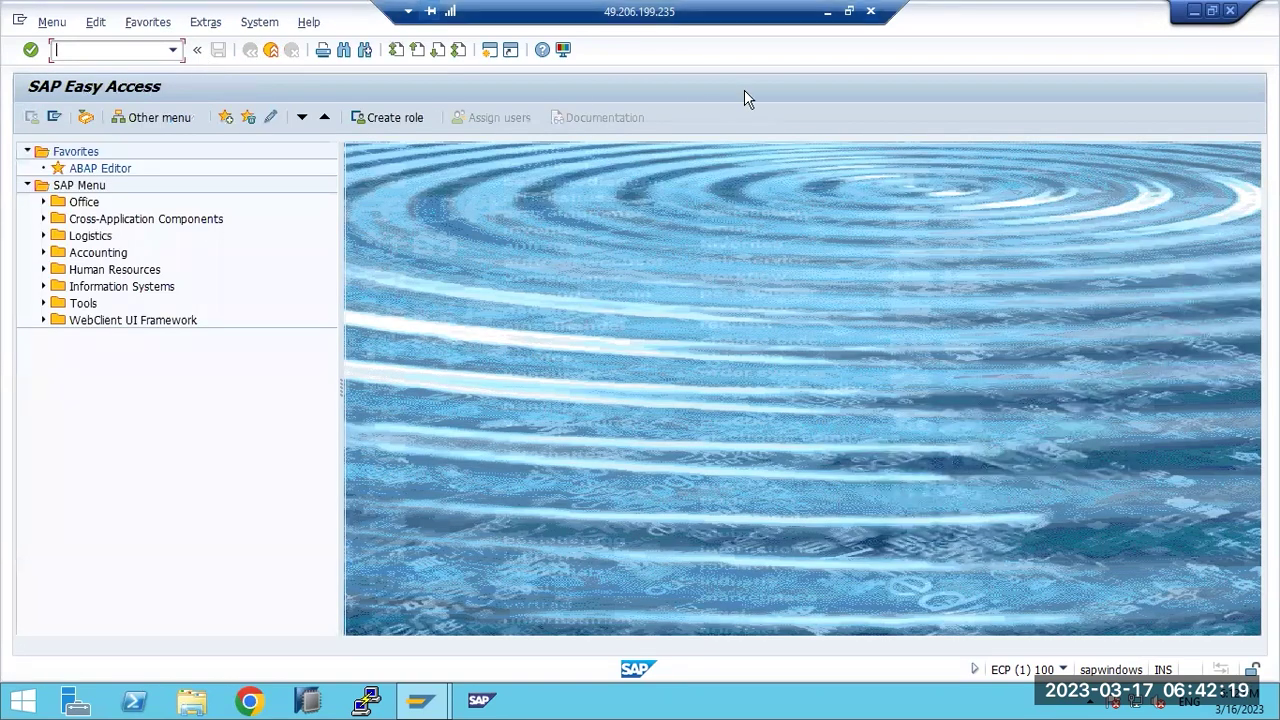
Step: Replace all the Paint notes with the heading "Performance related T-codes :", an underline of equals signs and the line "ST01- system"
click(828, 12)
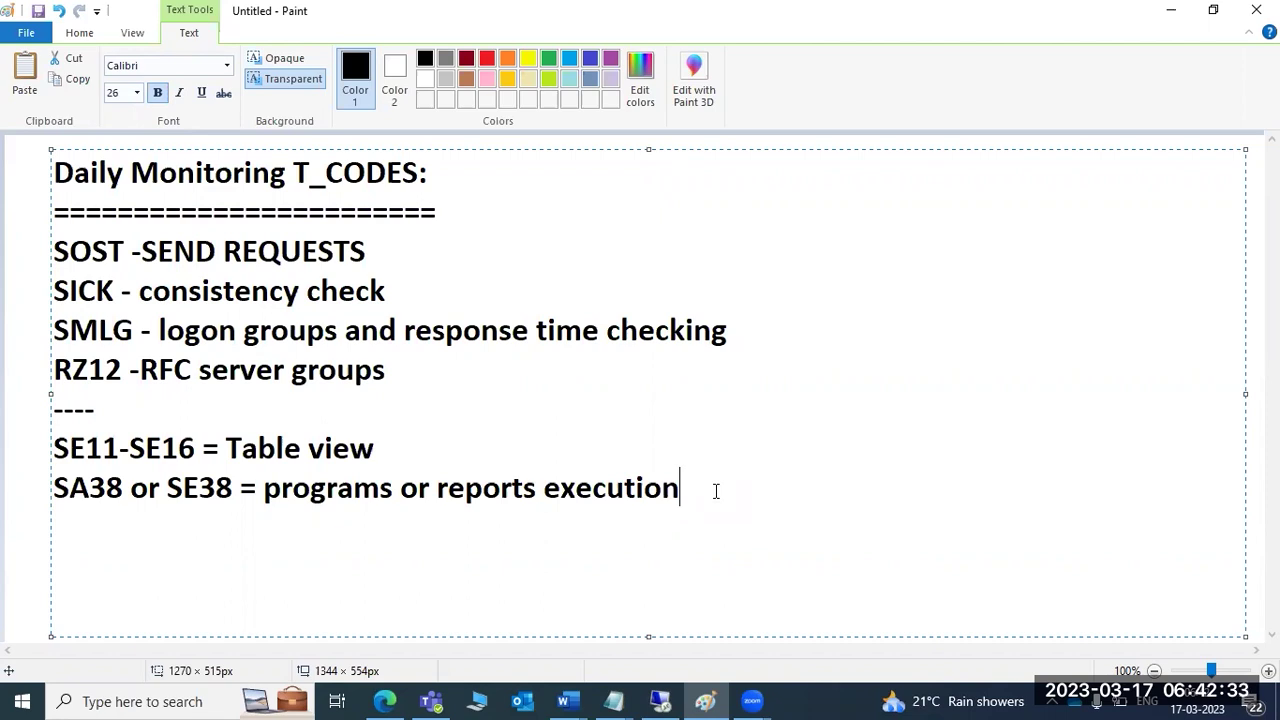
drag(78, 256, 207, 362)
drag(648, 507, 48, 160)
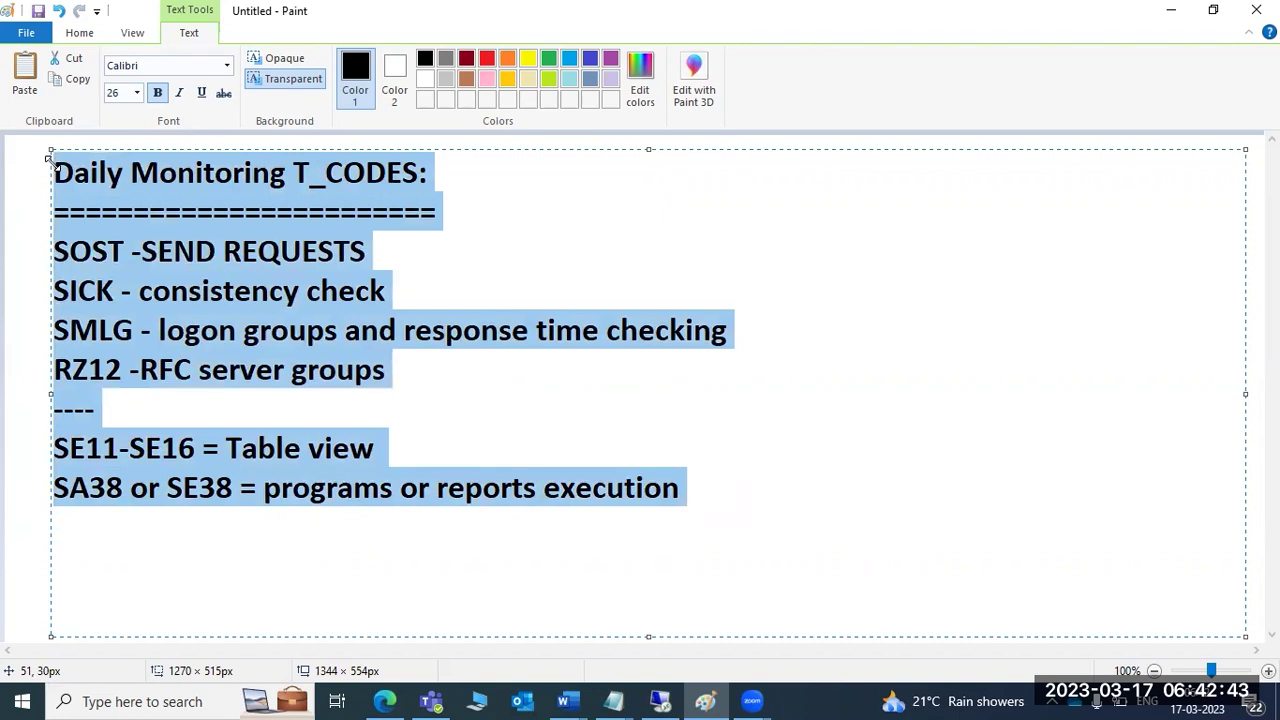
text(Perfor)
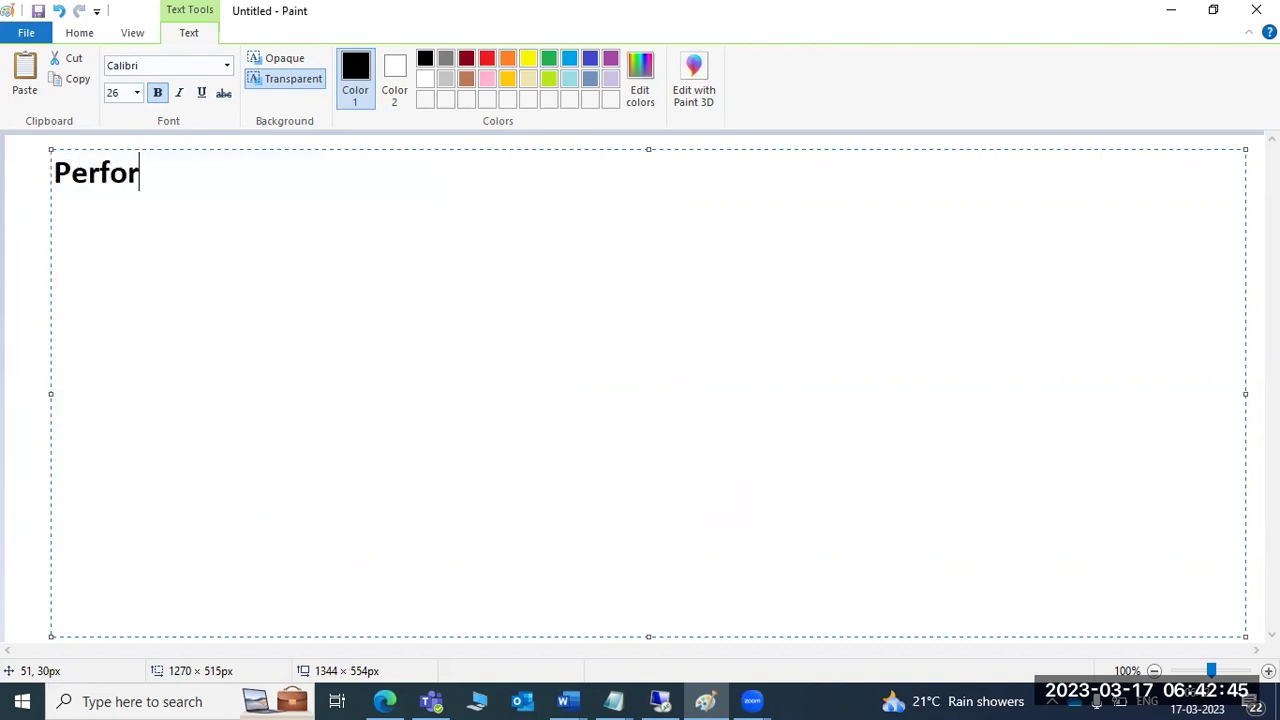
text(mance r)
text(e)
key(BackSpace)
text(related )
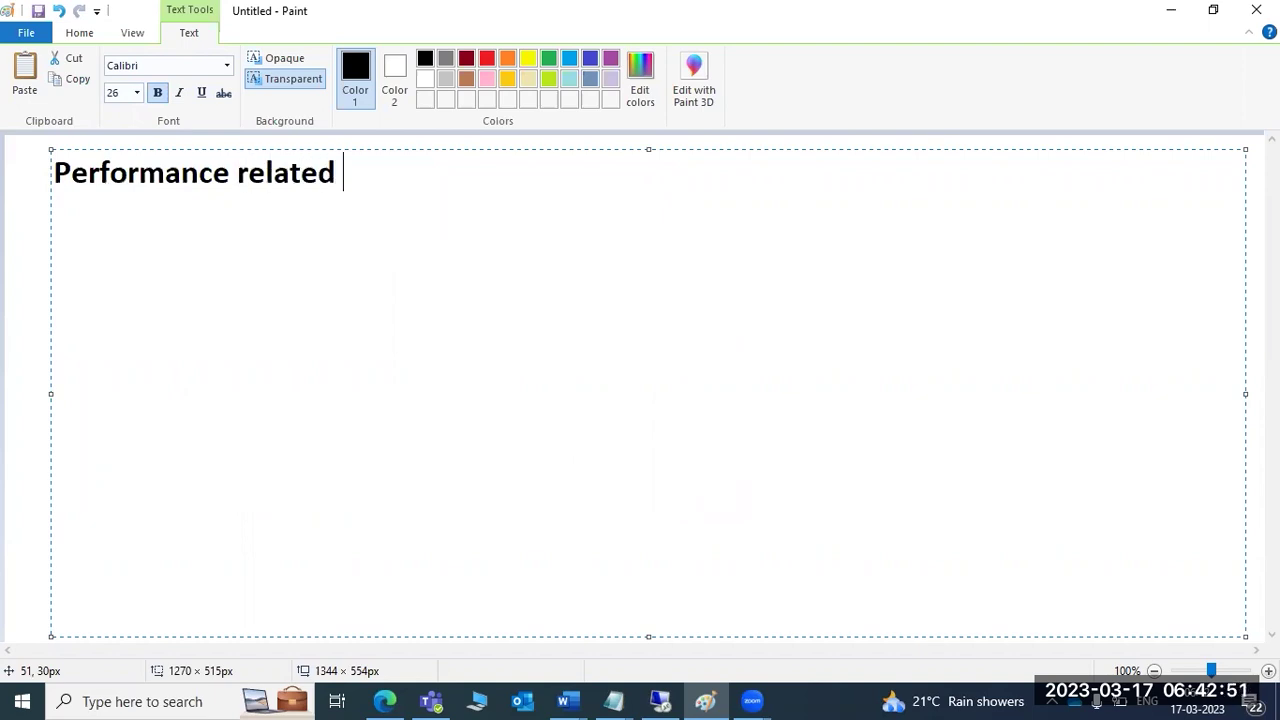
text(T-codes :)
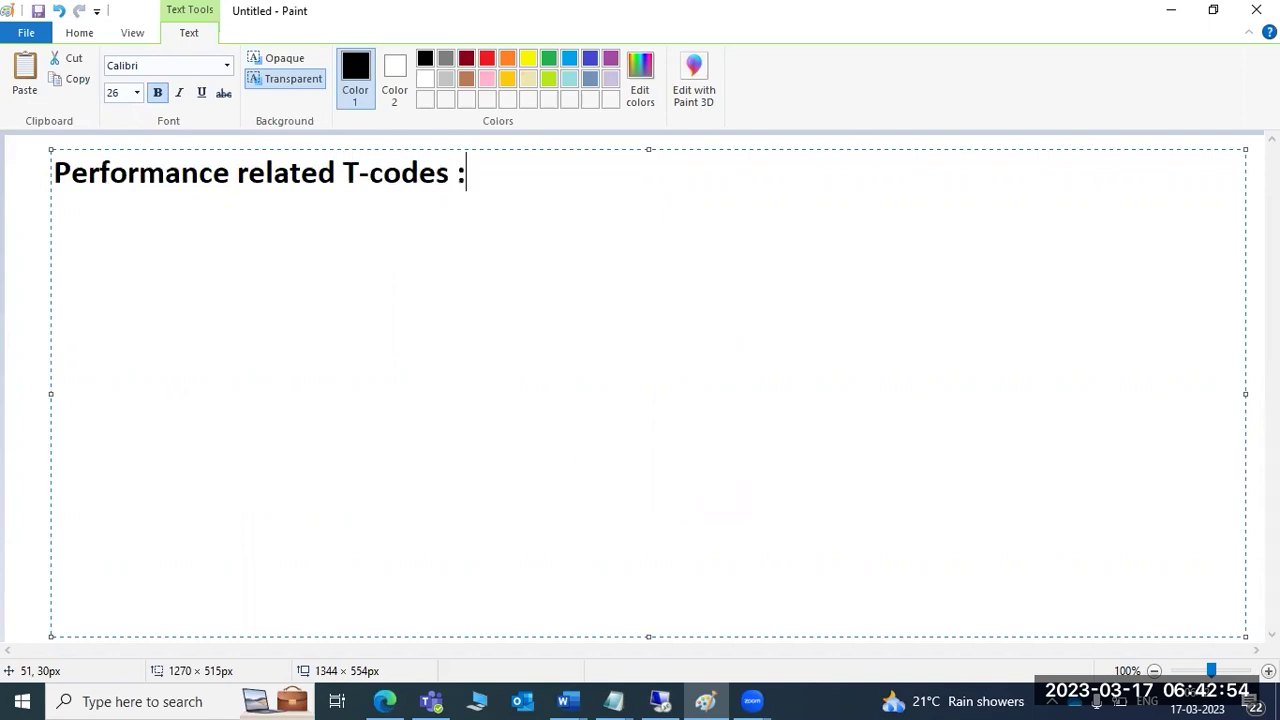
key(Return)
text(==========================)
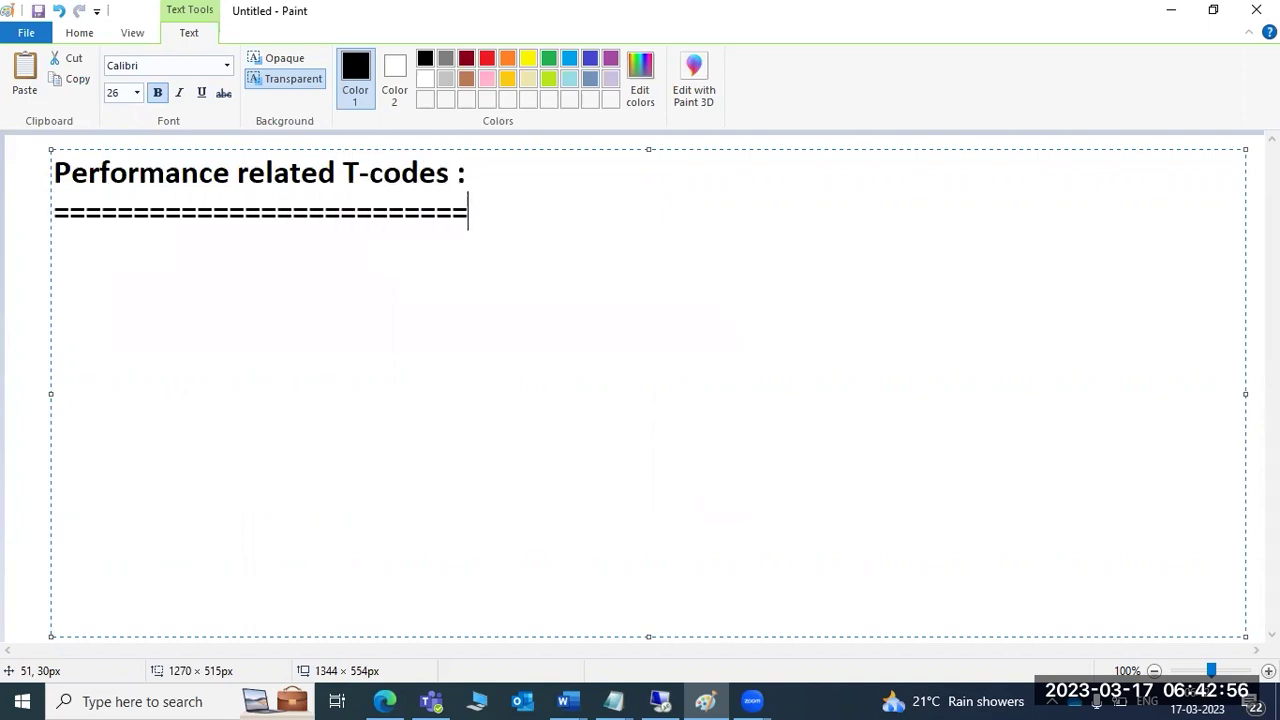
key(Return)
text(ST01- system)
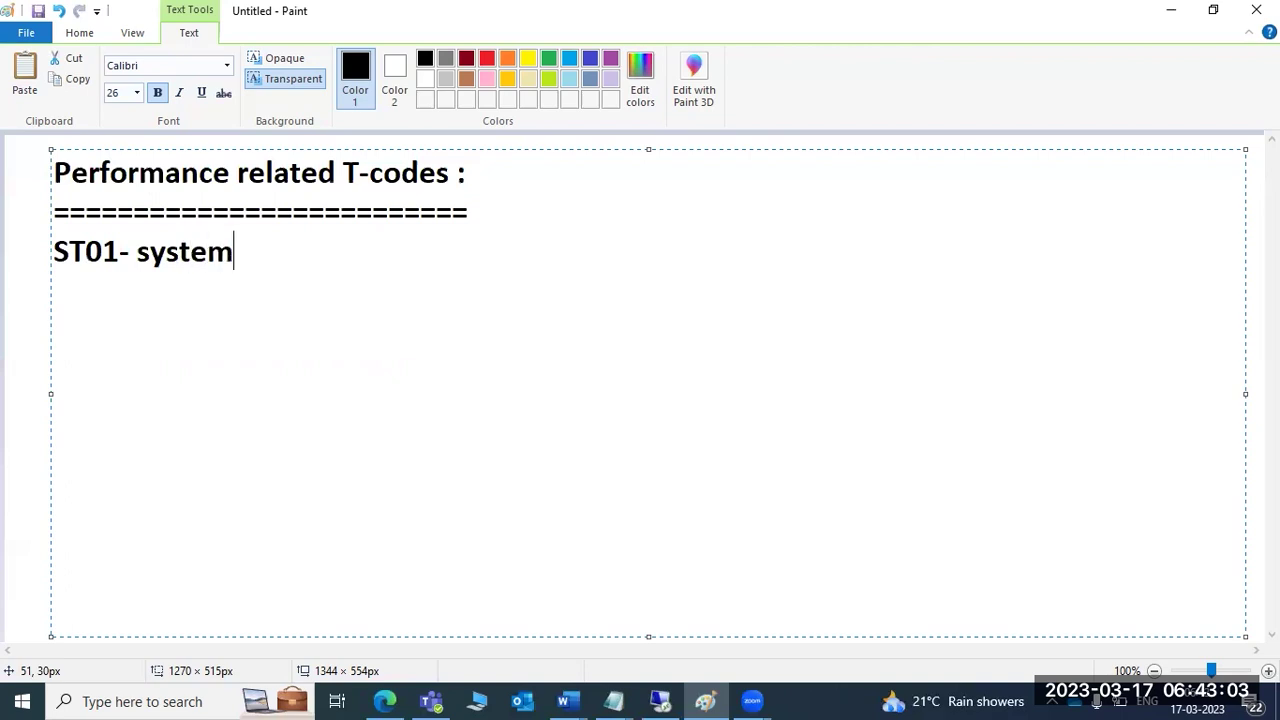
Step: Switch to SAP, run transaction ST01 and turn the system trace on
click(662, 700)
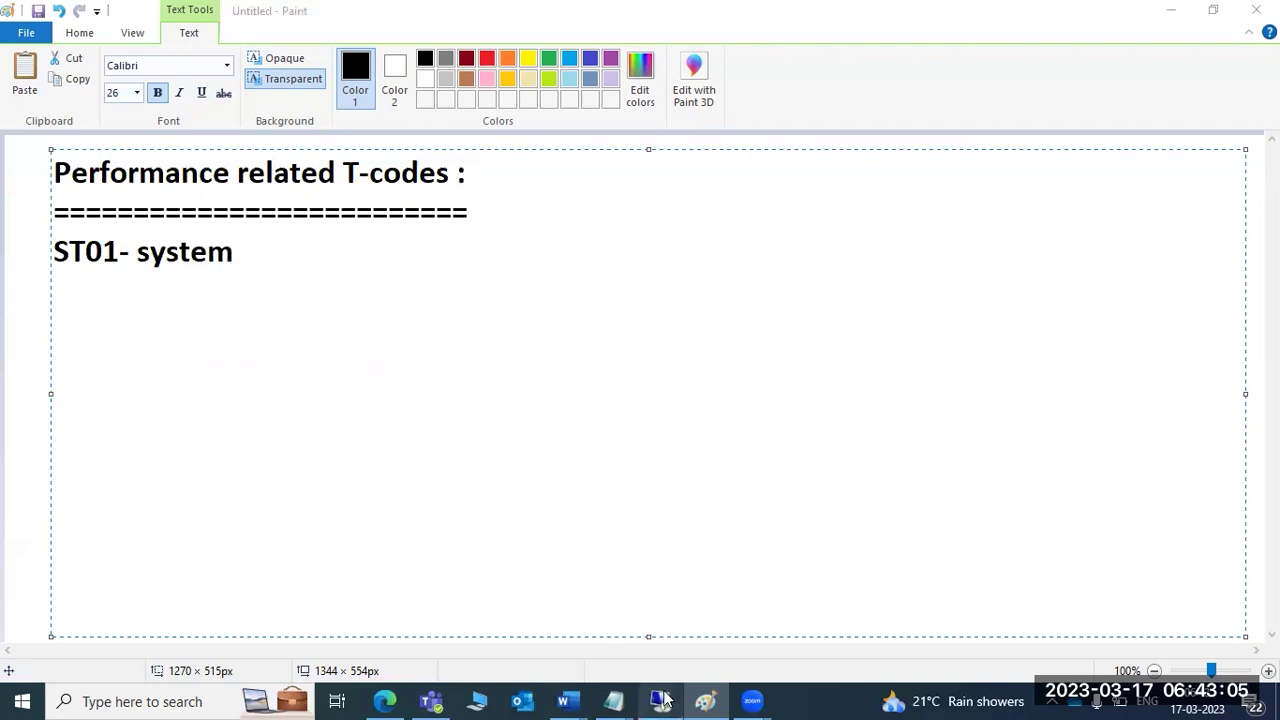
text(st01)
key(Return)
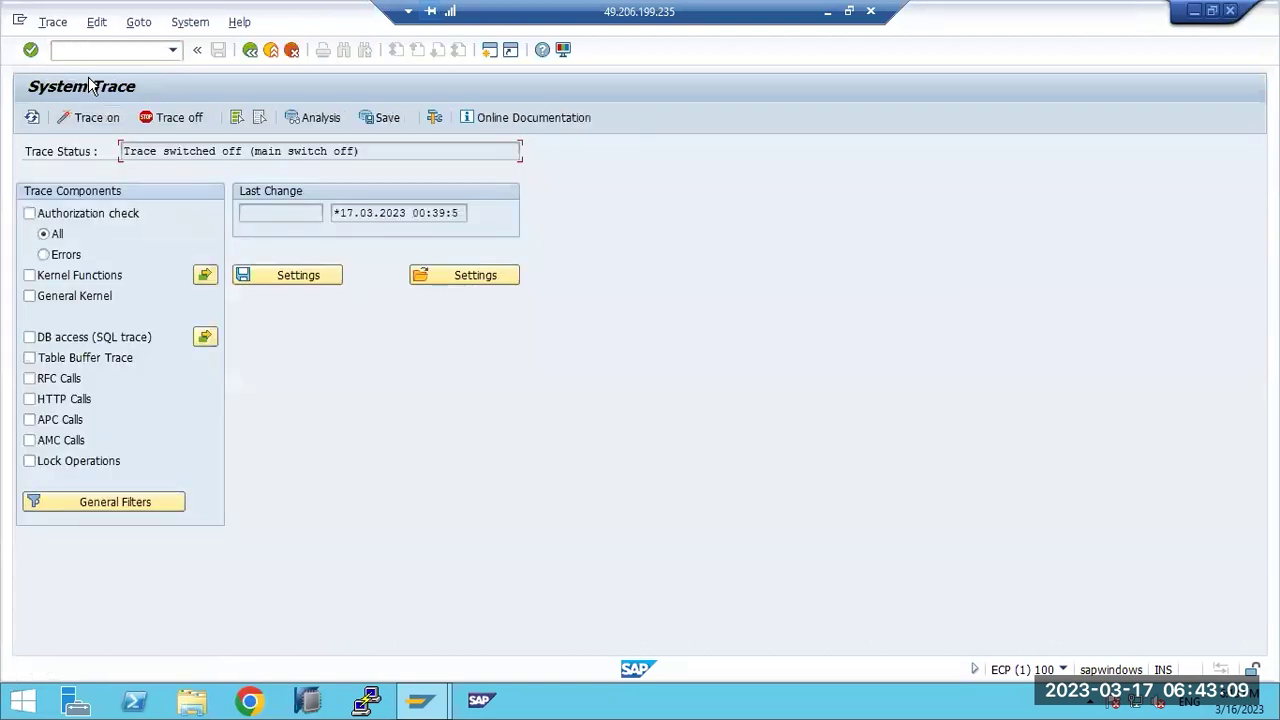
click(68, 122)
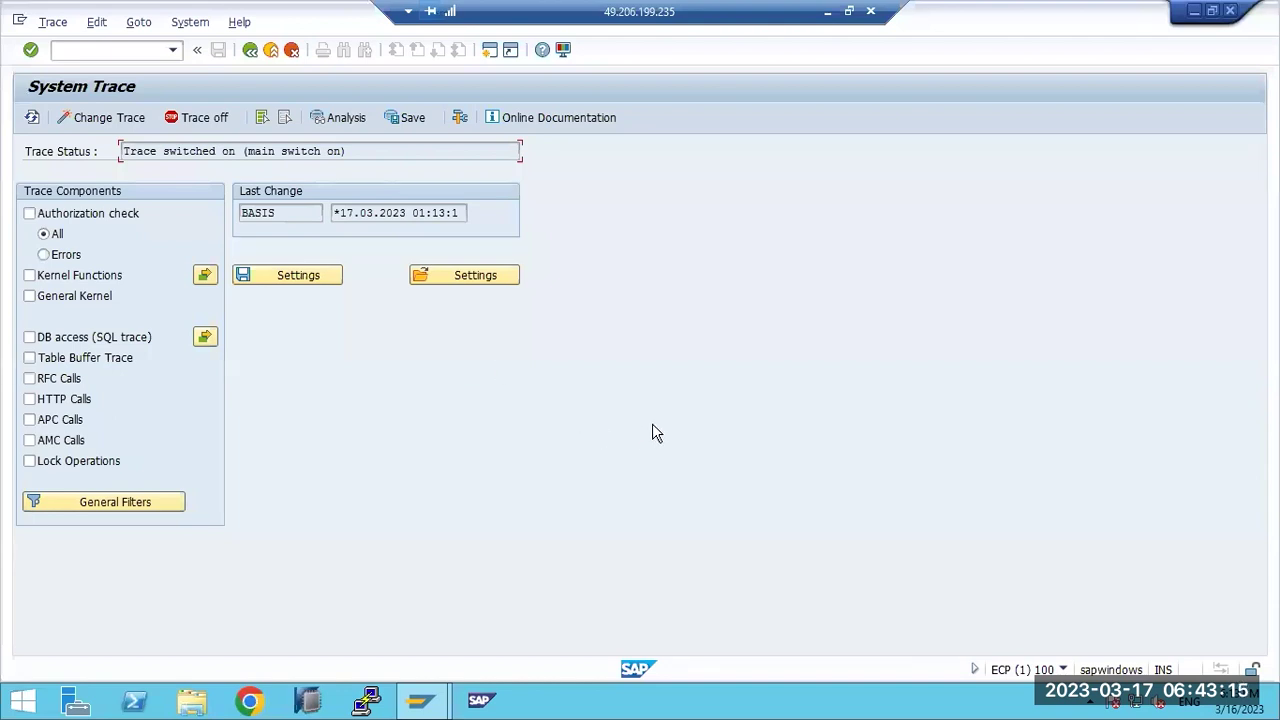
Step: Switch to Paint and complete the ST01 line so that it reads "ST01- system trace"
click(828, 12)
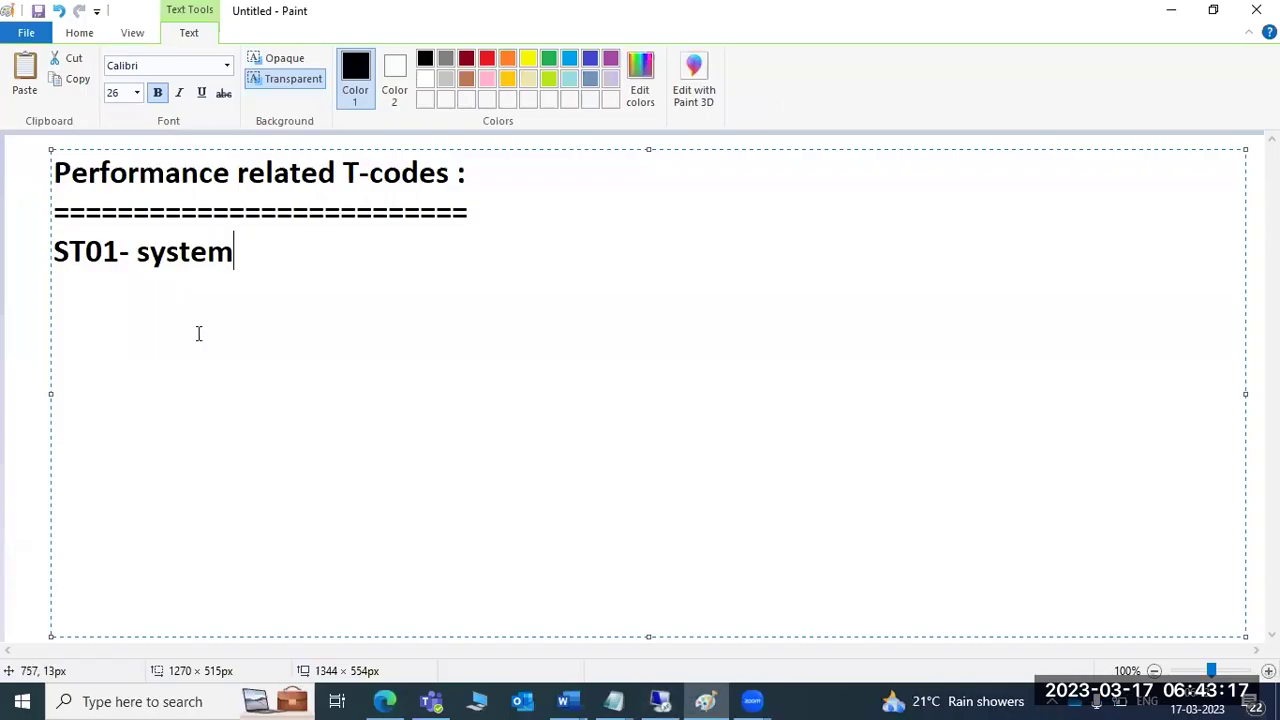
text(trace)
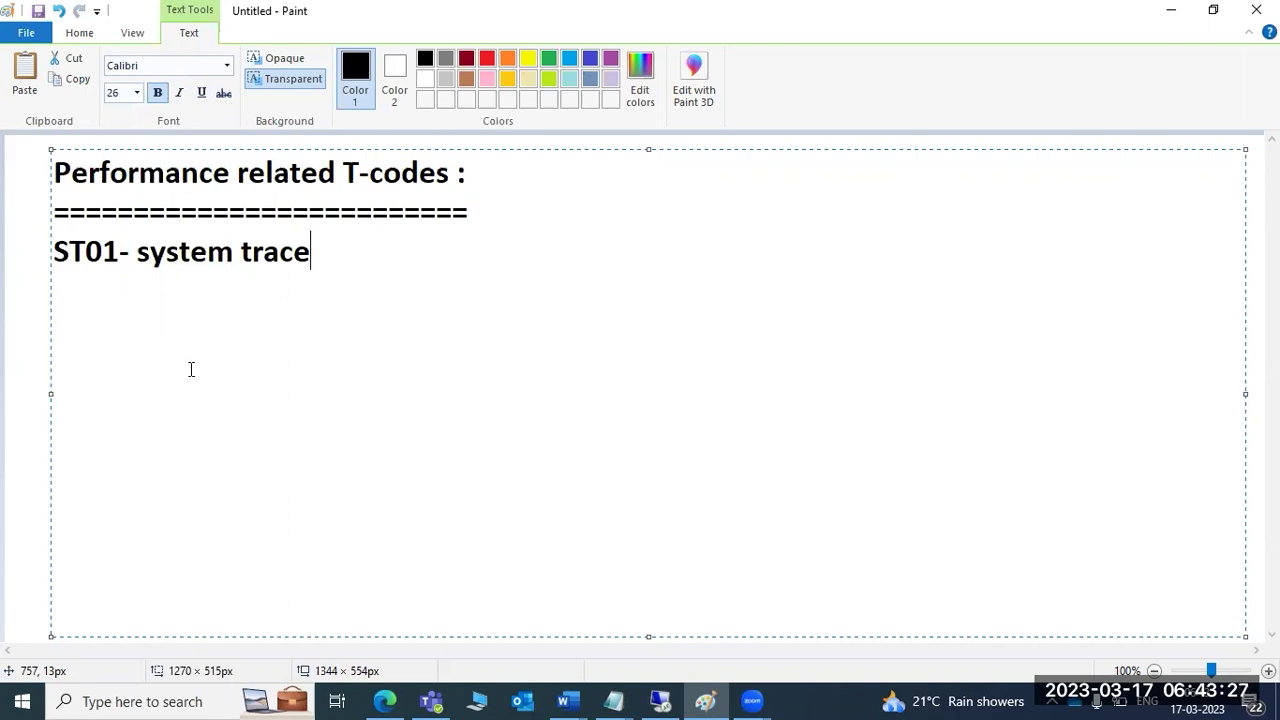
Step: Switch back to the System Trace screen in SAP and examine the trace status
click(660, 701)
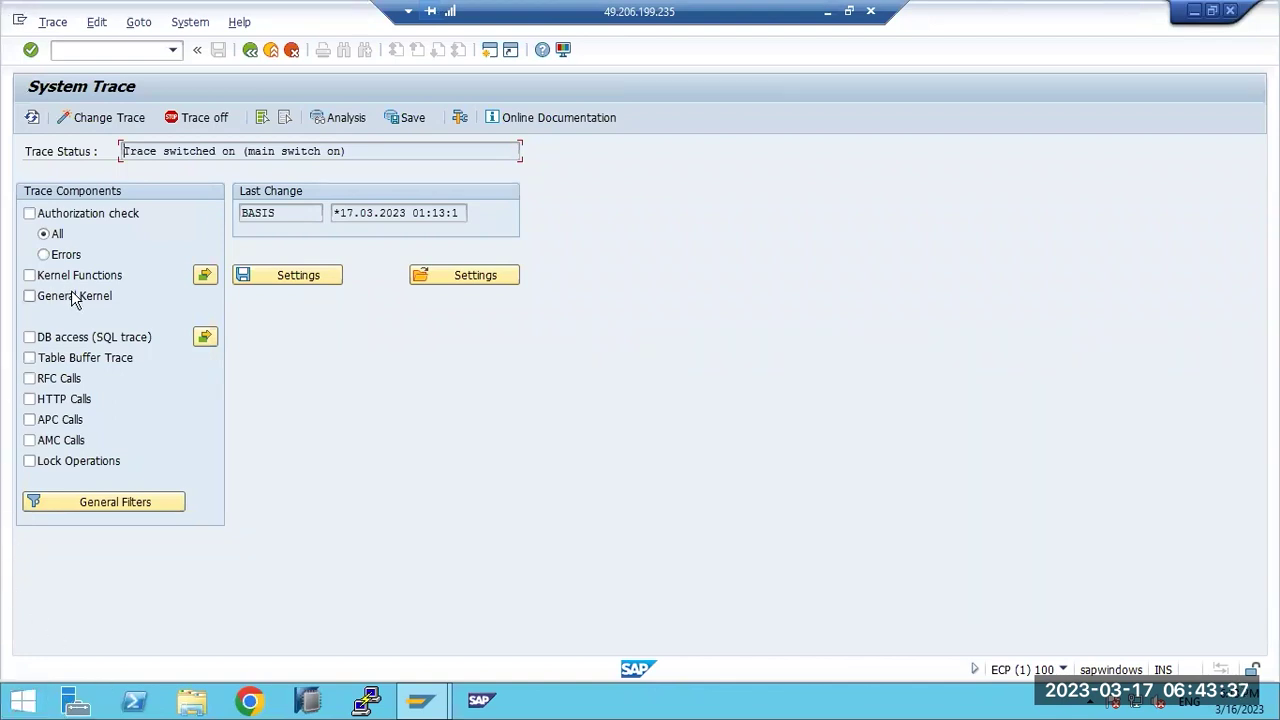
drag(122, 151, 217, 155)
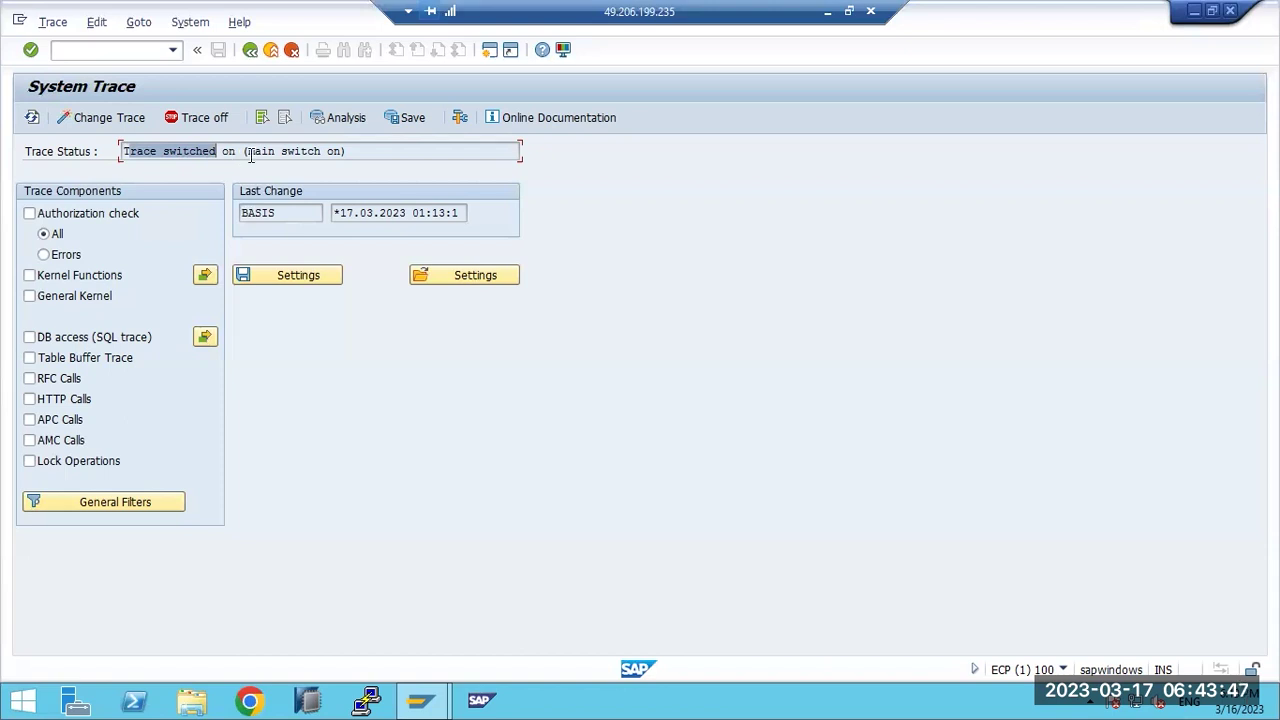
Step: Select the trace components Authorization check, DB access, Table Buffer Trace, RFC, HTTP, APC and AMC Calls
click(30, 400)
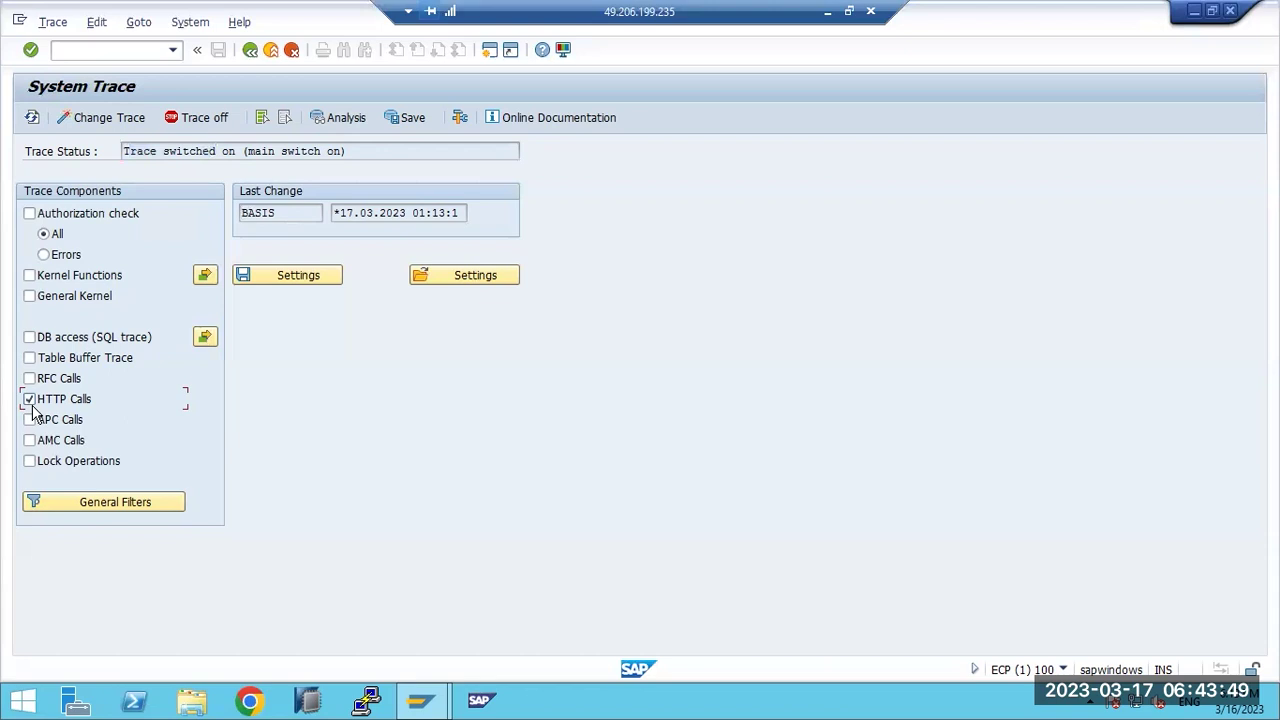
click(30, 379)
click(30, 420)
click(30, 340)
click(30, 357)
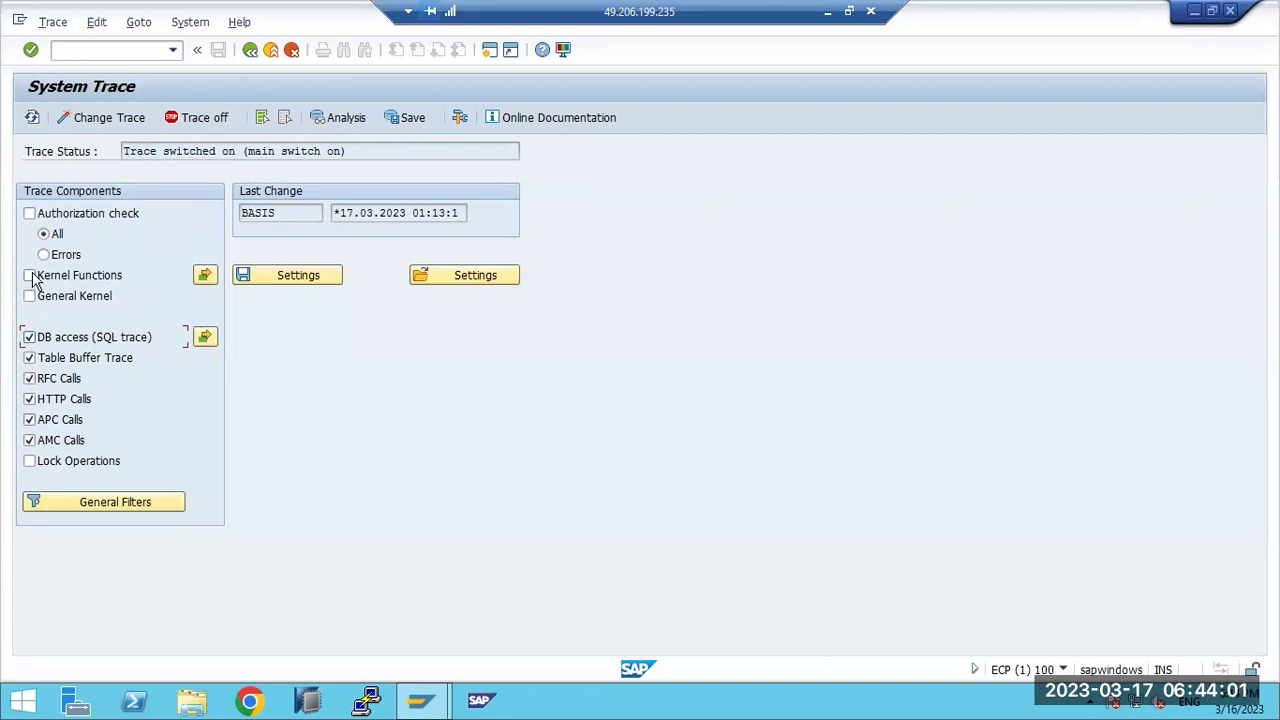
click(30, 215)
Step: Save the trace records with the remark TRACE and an automatically assigned file name
click(410, 118)
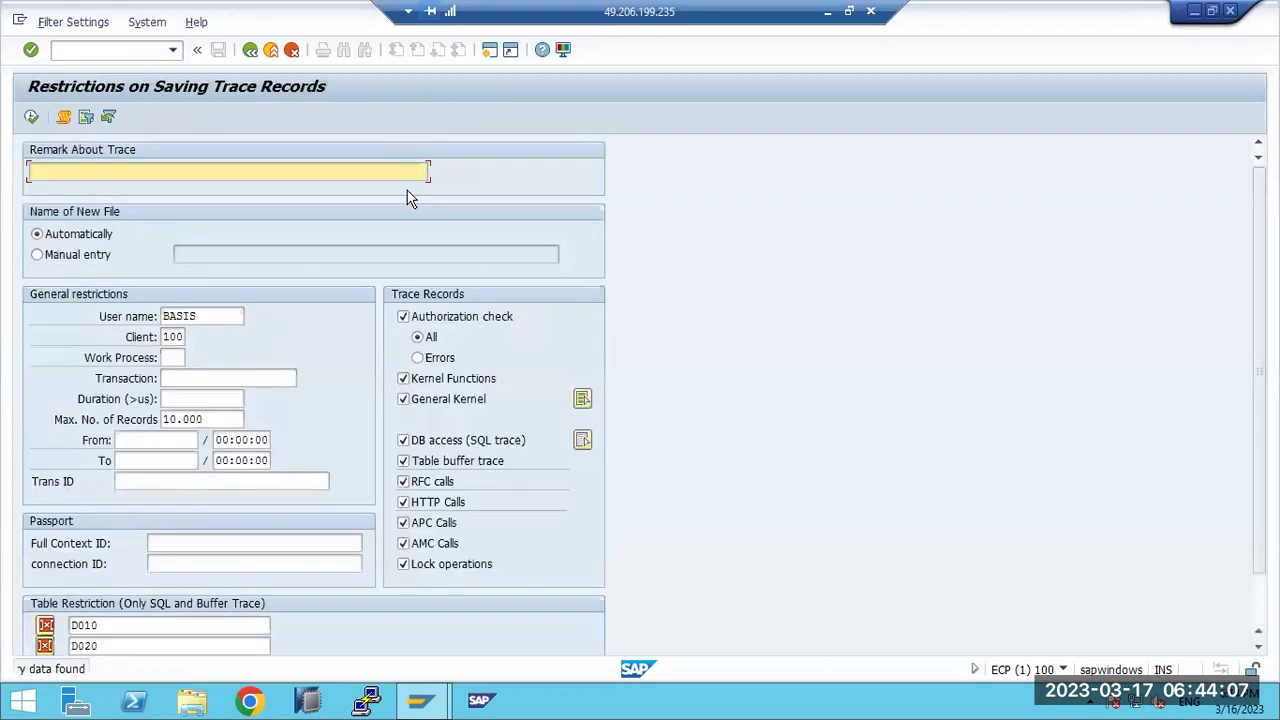
text(TRACE)
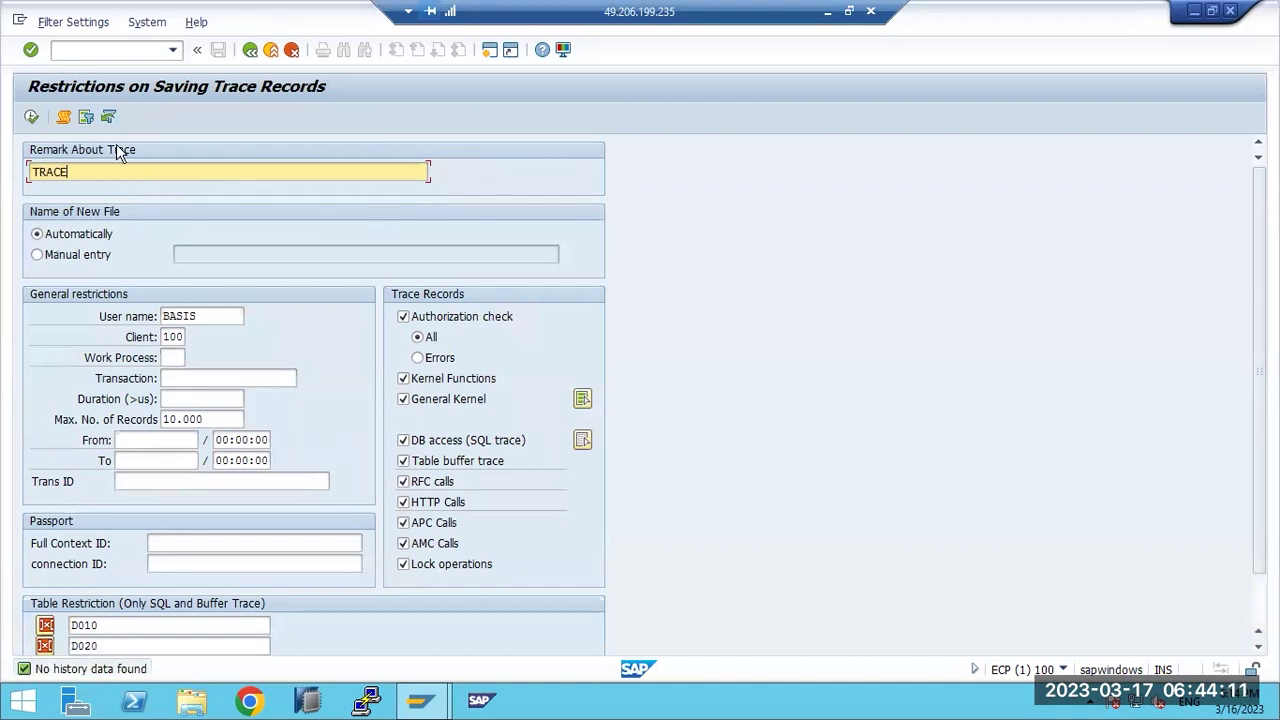
click(31, 117)
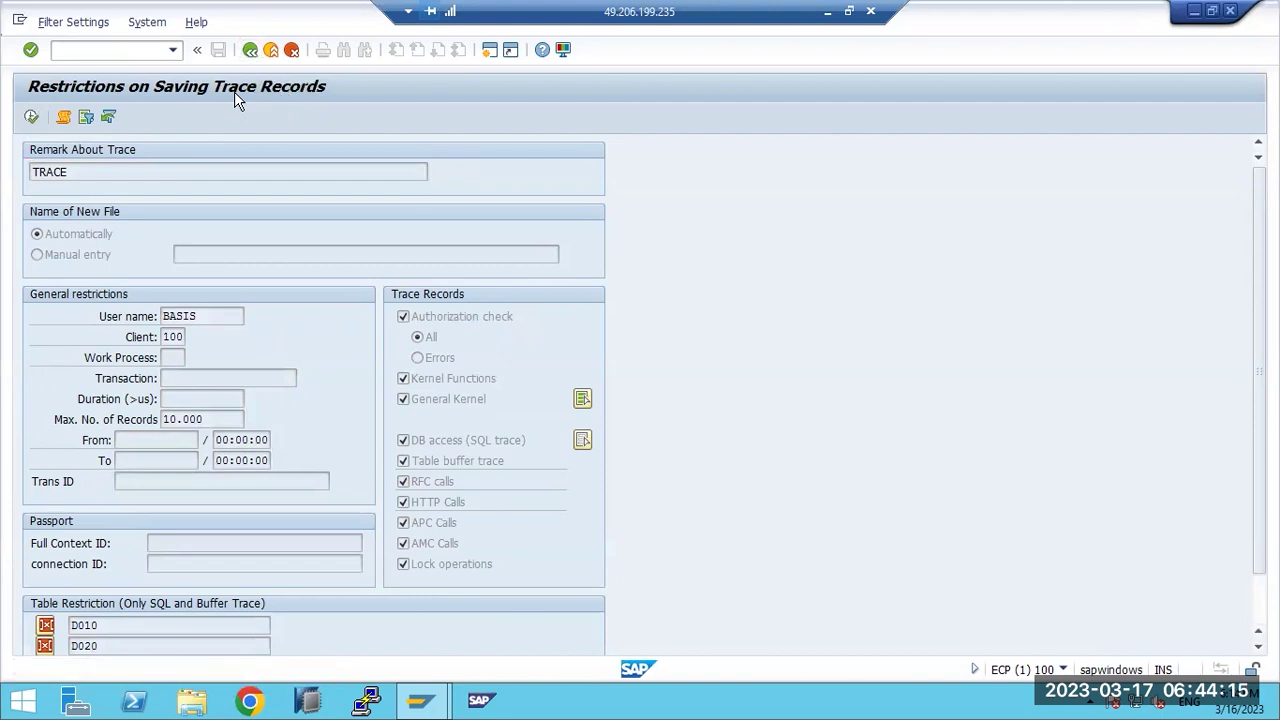
Step: Leave the trace saving screen, reopen the System Trace transaction and switch the trace off
key(F3)
key(F3)
text(st)
key(Return)
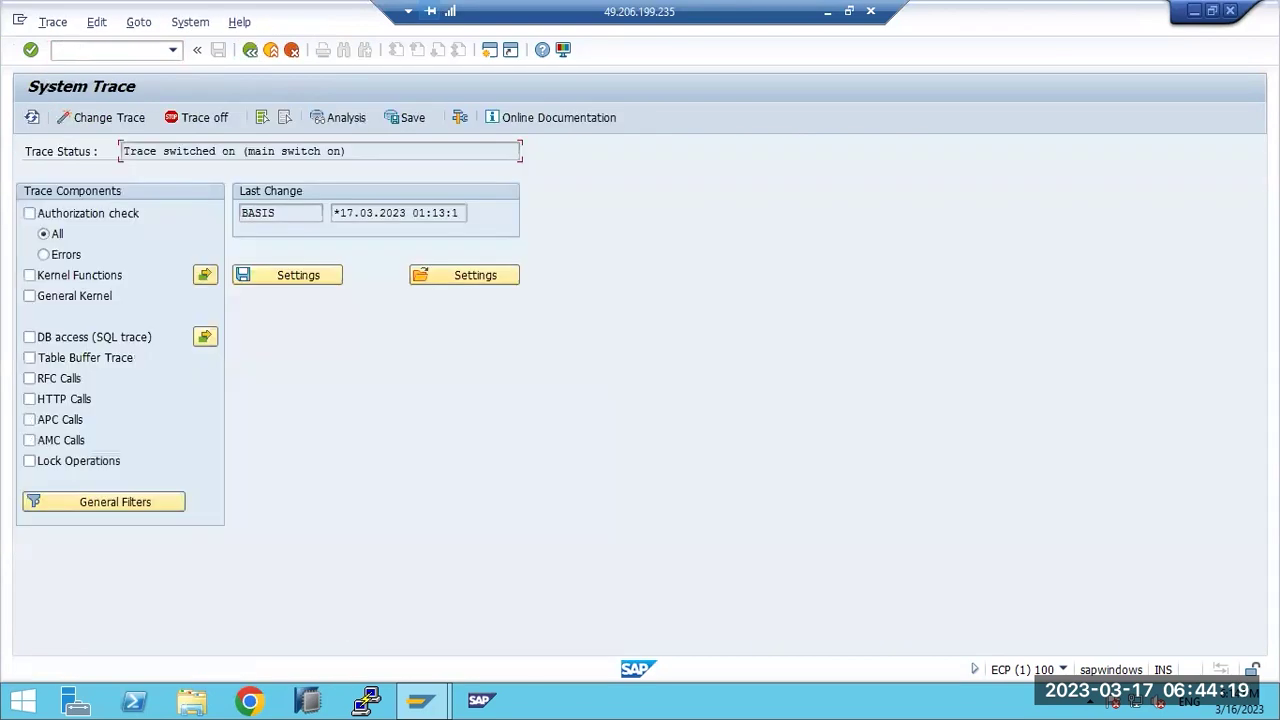
click(205, 117)
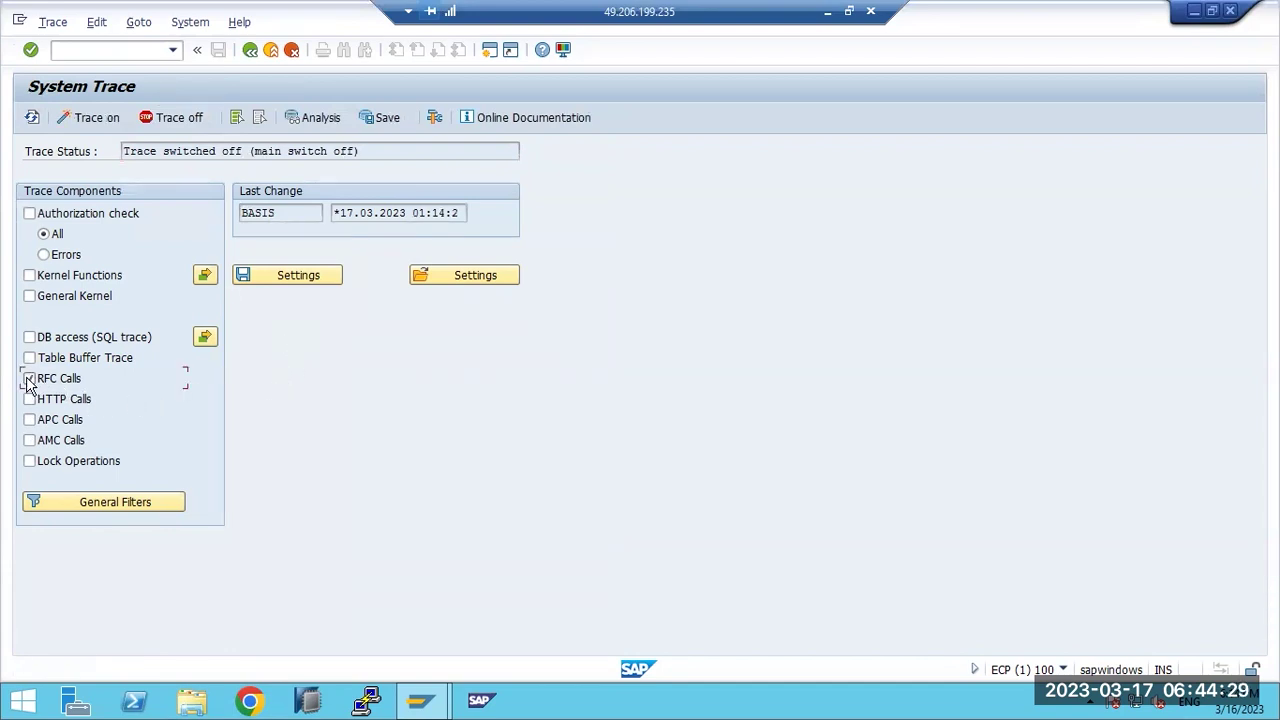
Step: Switch the trace on for Authorization check, DB access, RFC, HTTP, APC and AMC Calls
click(30, 420)
click(30, 214)
click(95, 119)
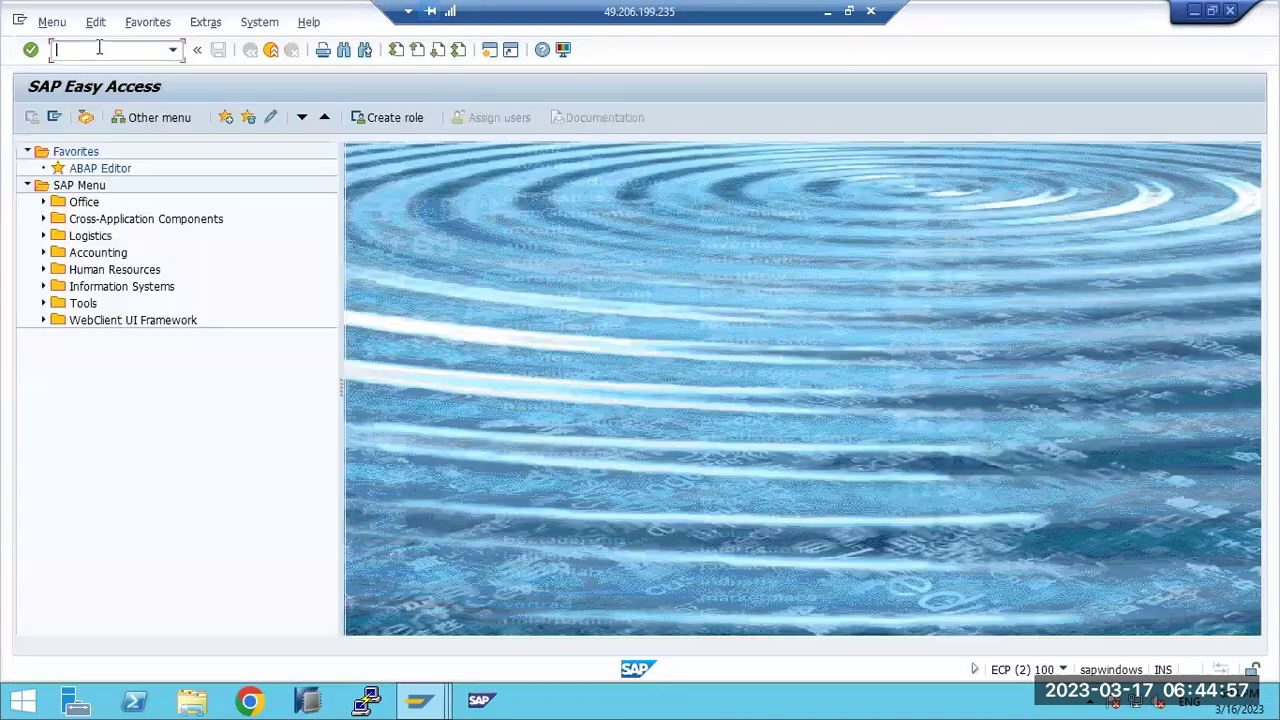
Step: Start transaction SM59 in the second session and display the ABAP connection ECPTONWD
text(sm59)
key(Return)
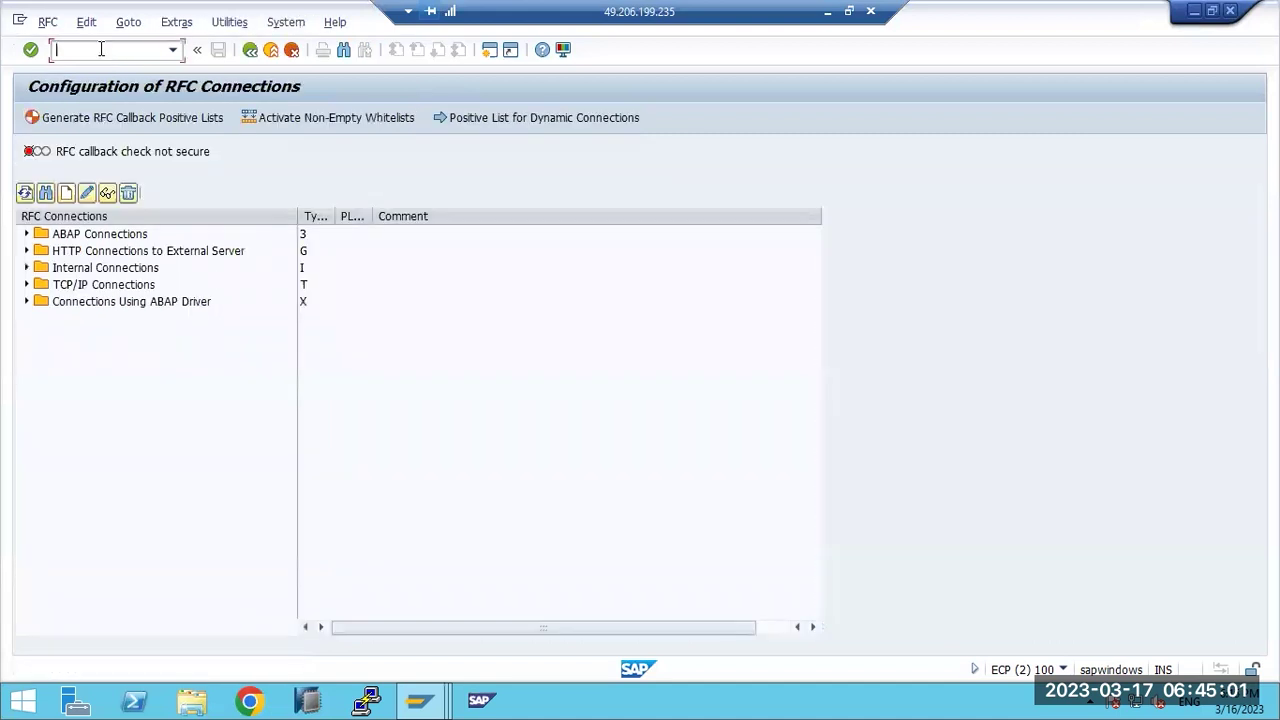
click(26, 233)
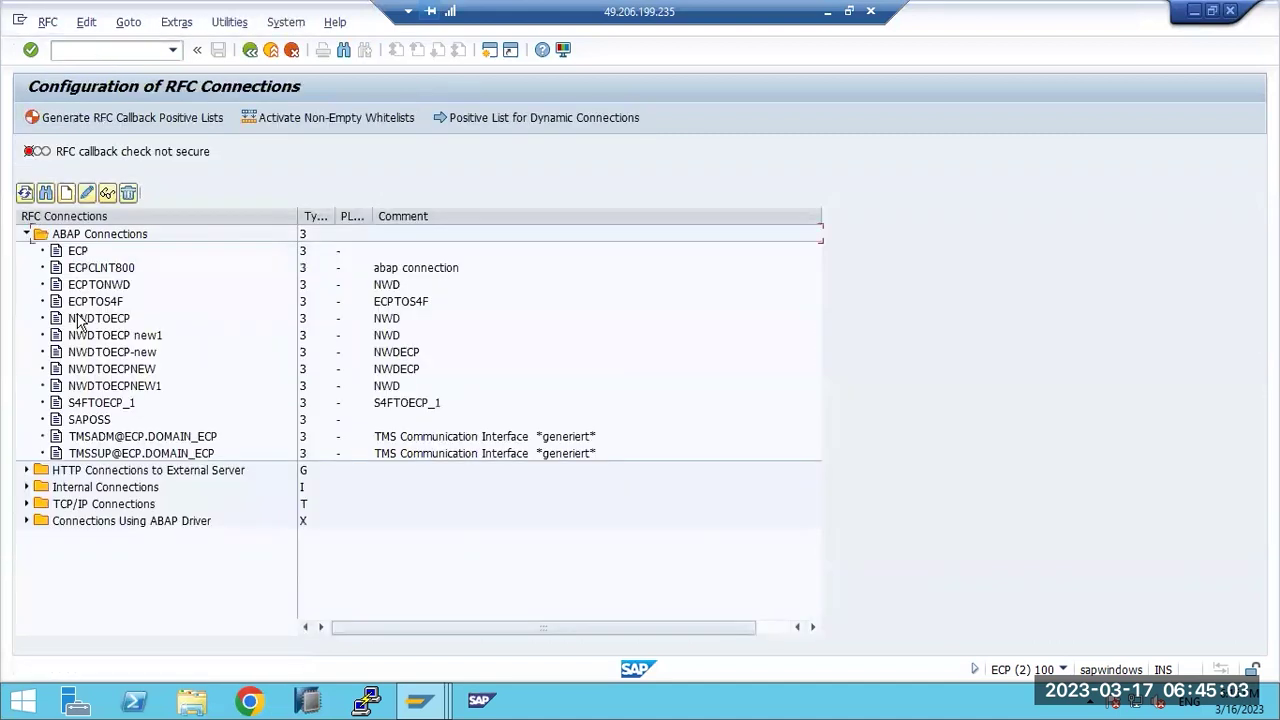
click(98, 285)
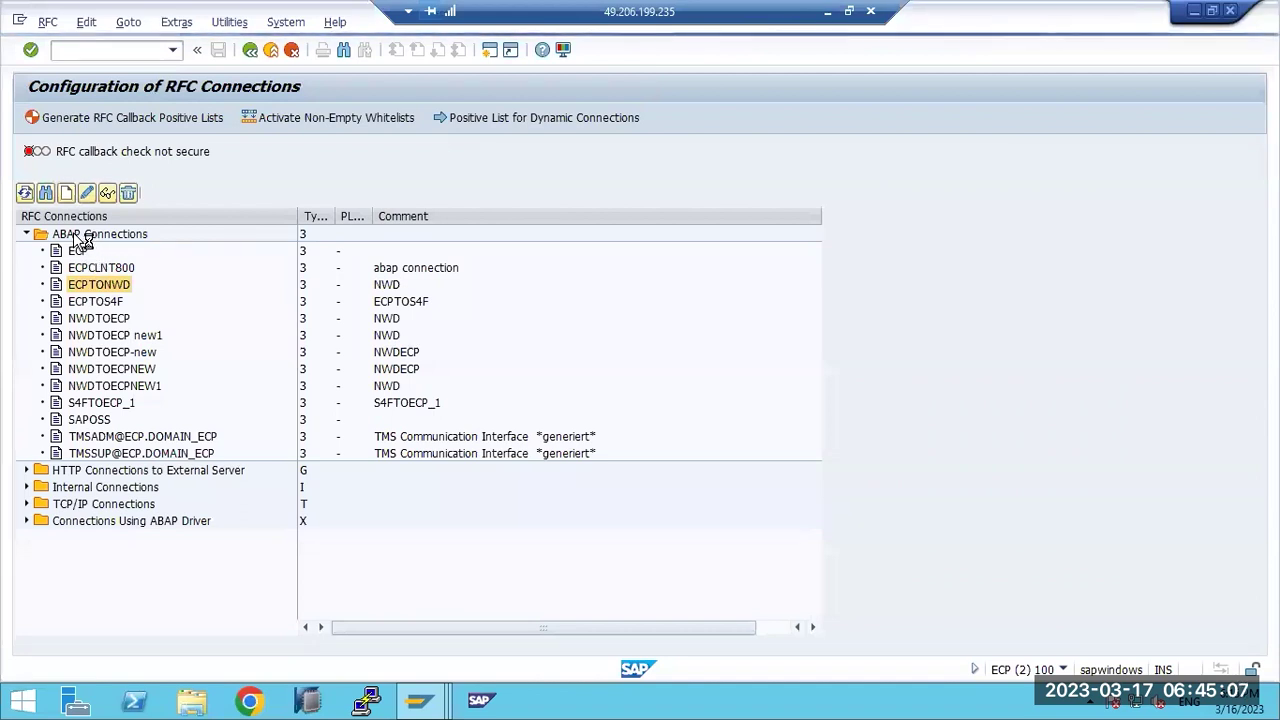
double_click(99, 287)
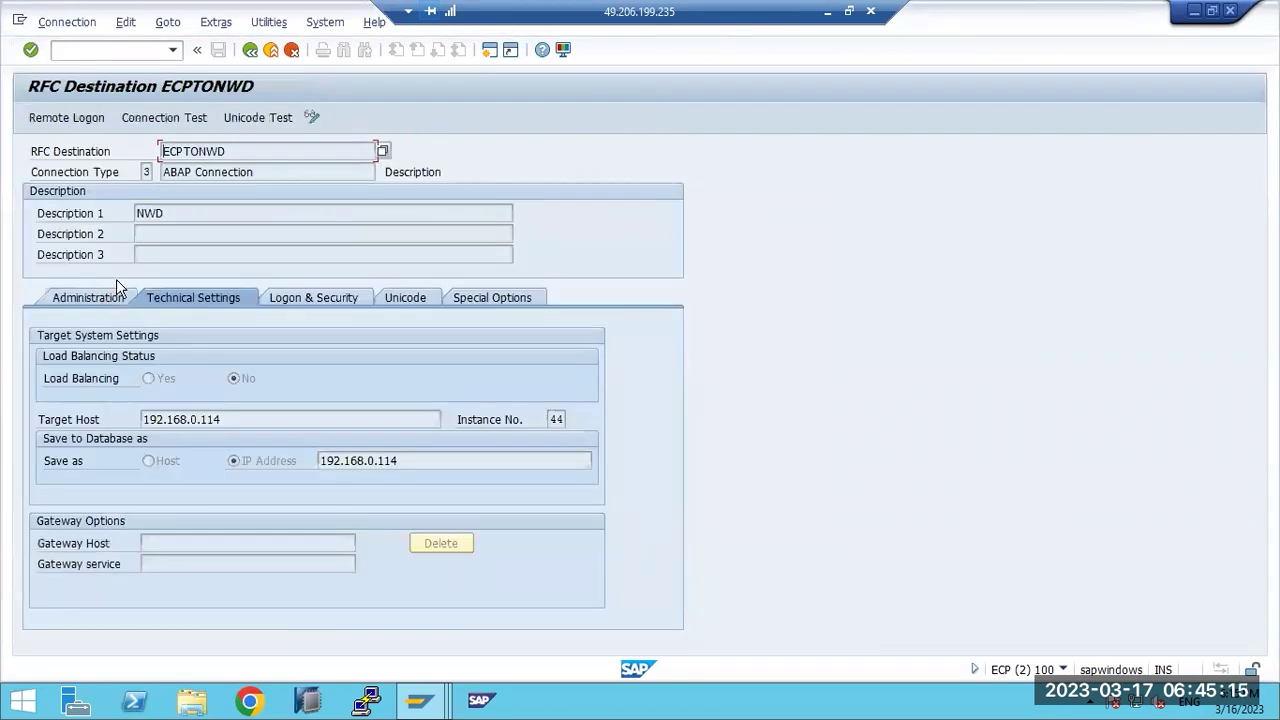
Step: Run a connection test on the RFC destination ECPTONWD and return to its settings
click(192, 122)
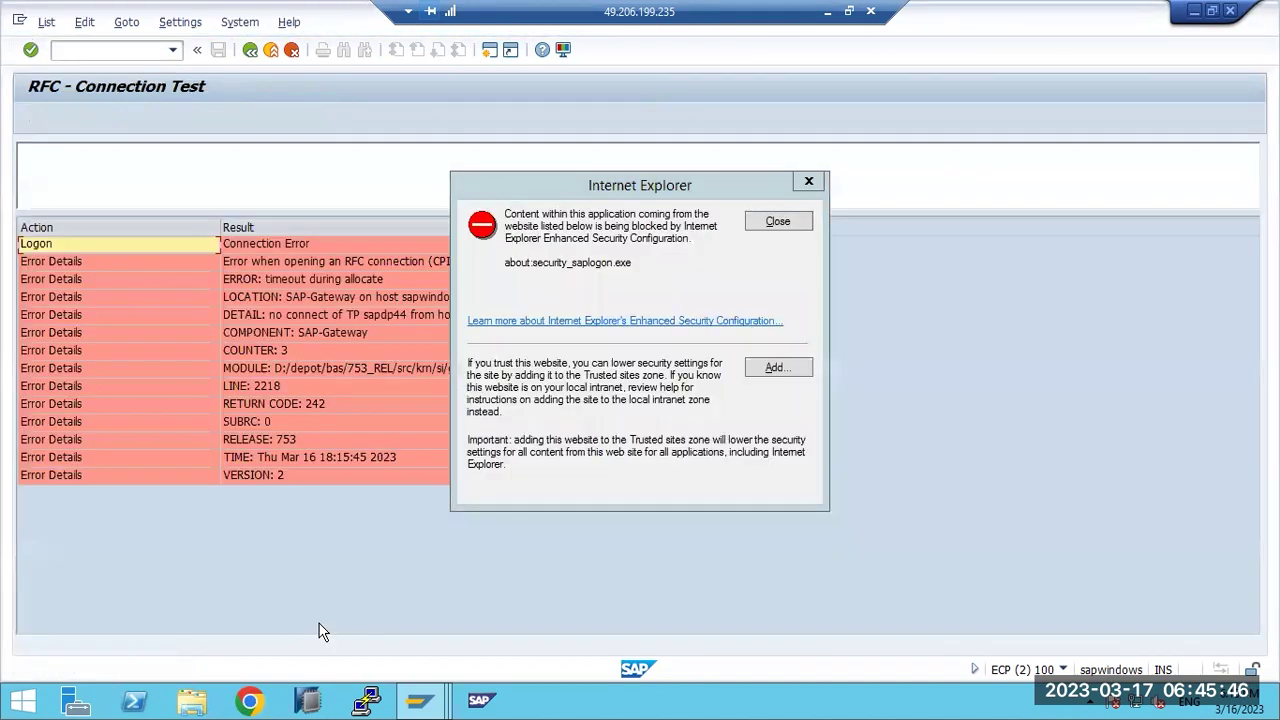
click(777, 221)
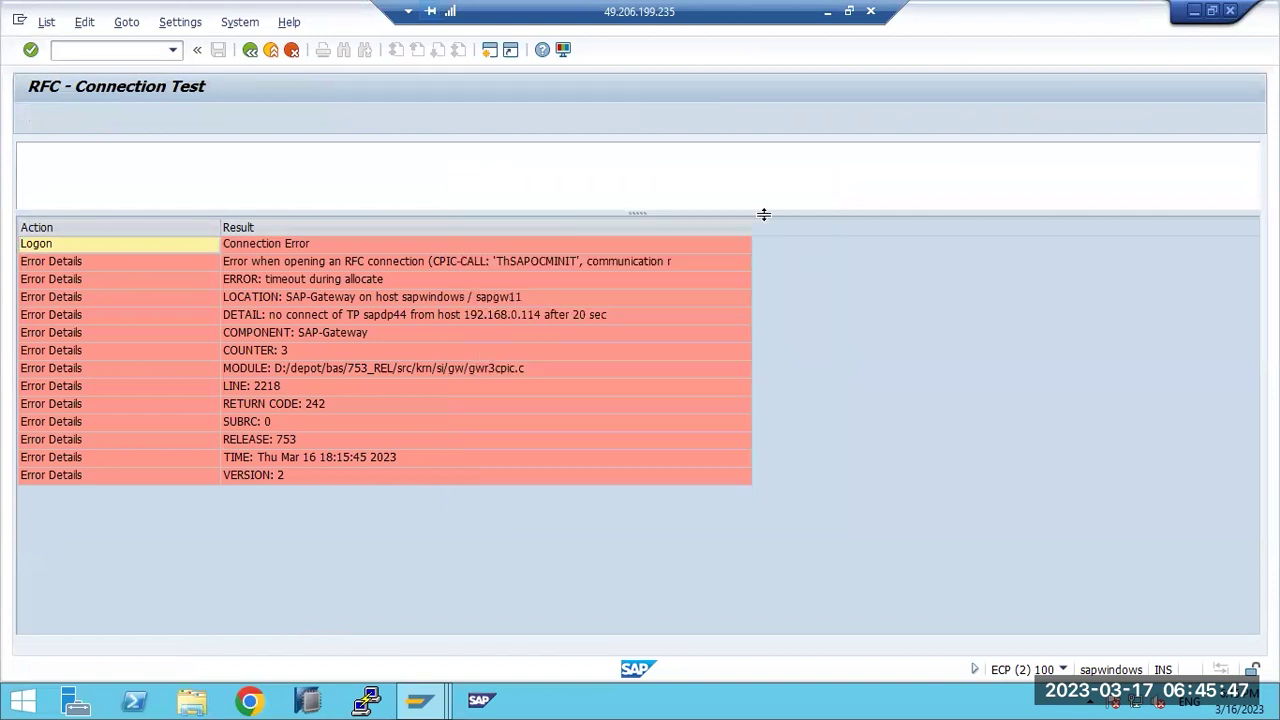
key(F3)
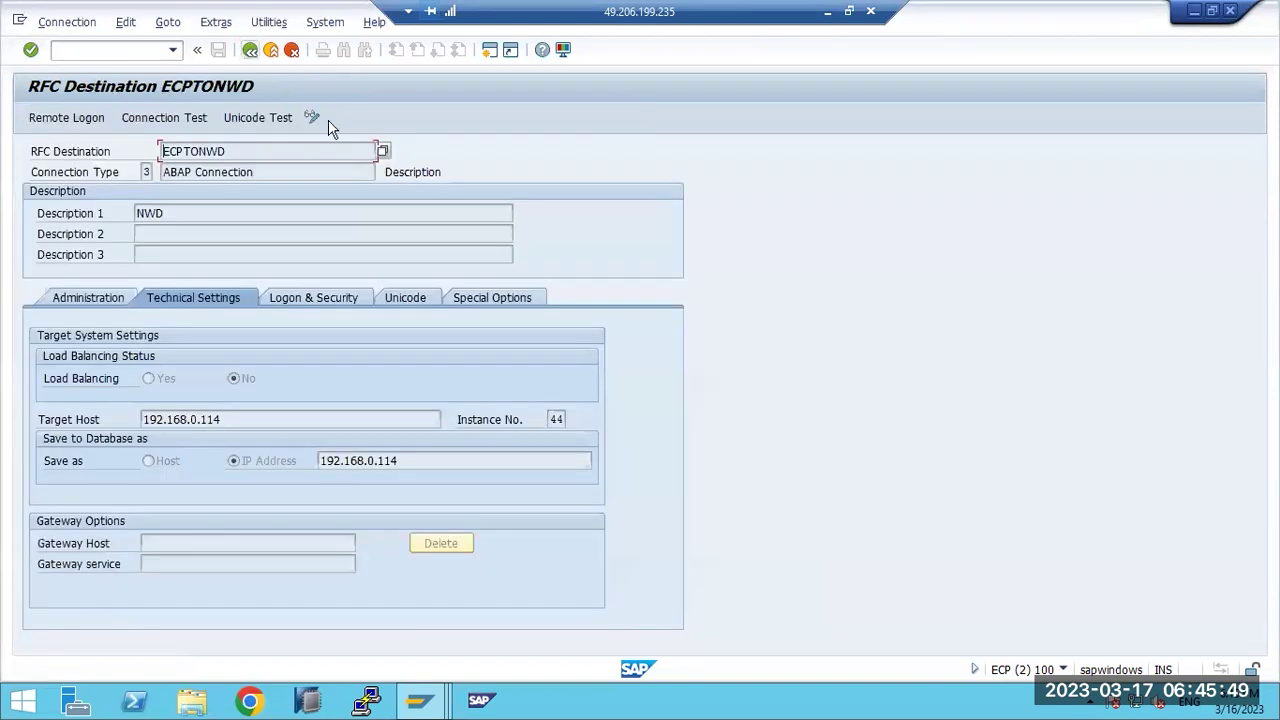
Step: Return to the System Trace session and switch the trace off
click(438, 700)
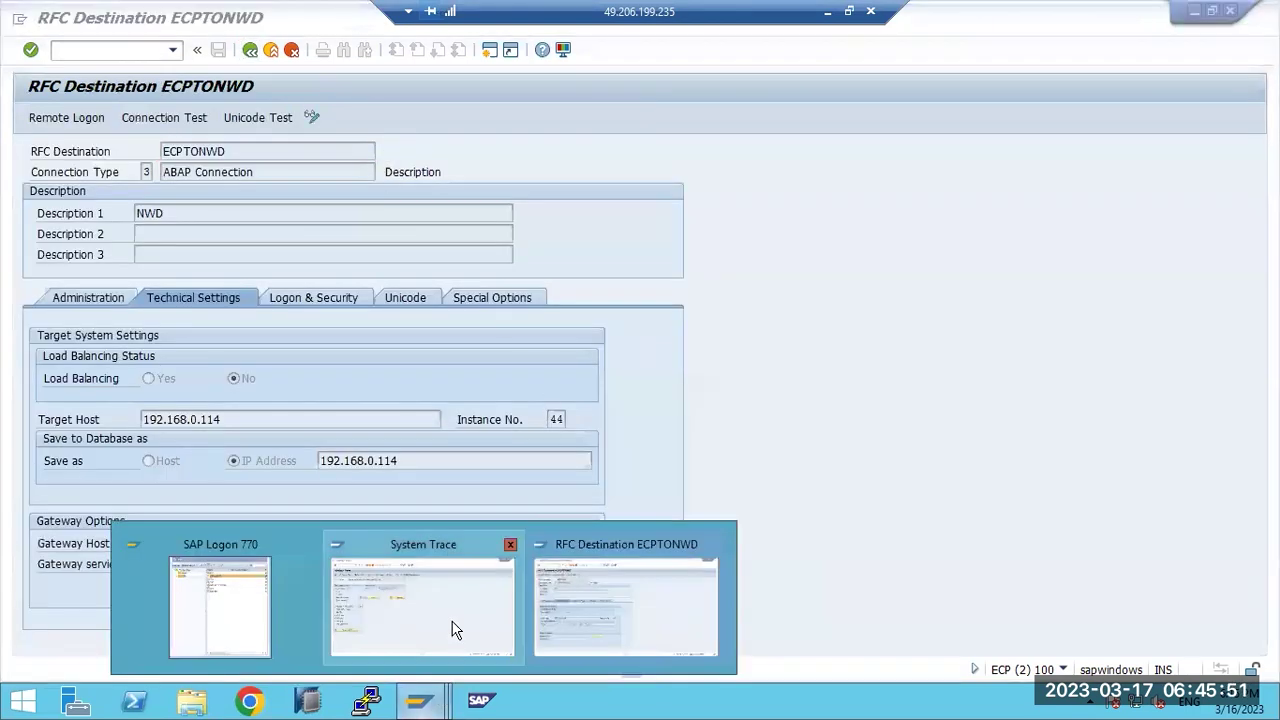
click(485, 668)
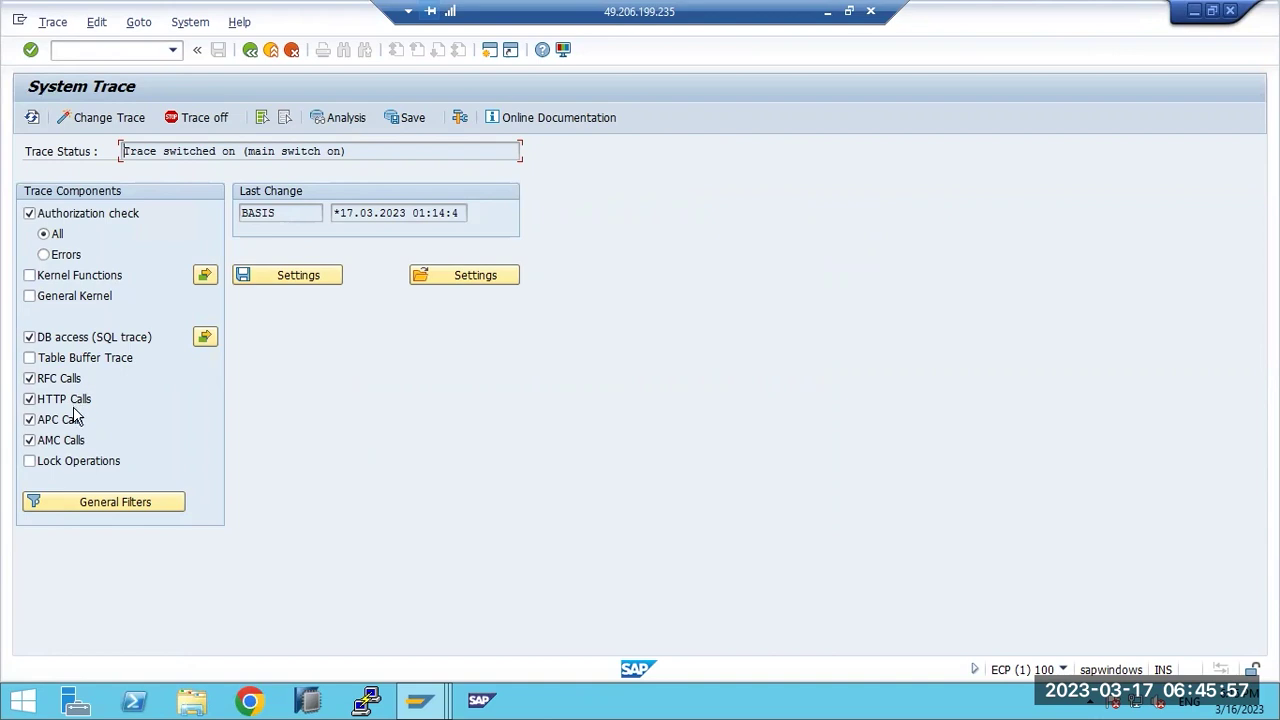
click(197, 118)
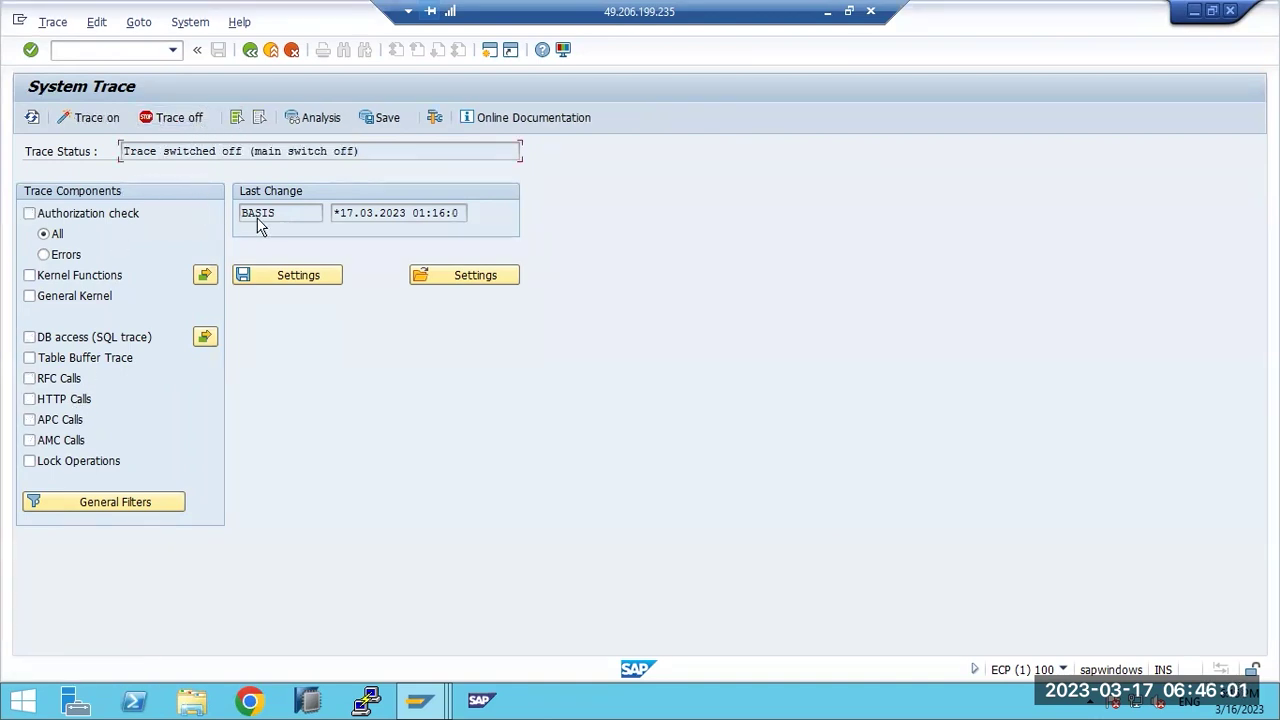
Step: Run the trace analysis on the active trace file with the preset restrictions and look for RFC records
click(328, 118)
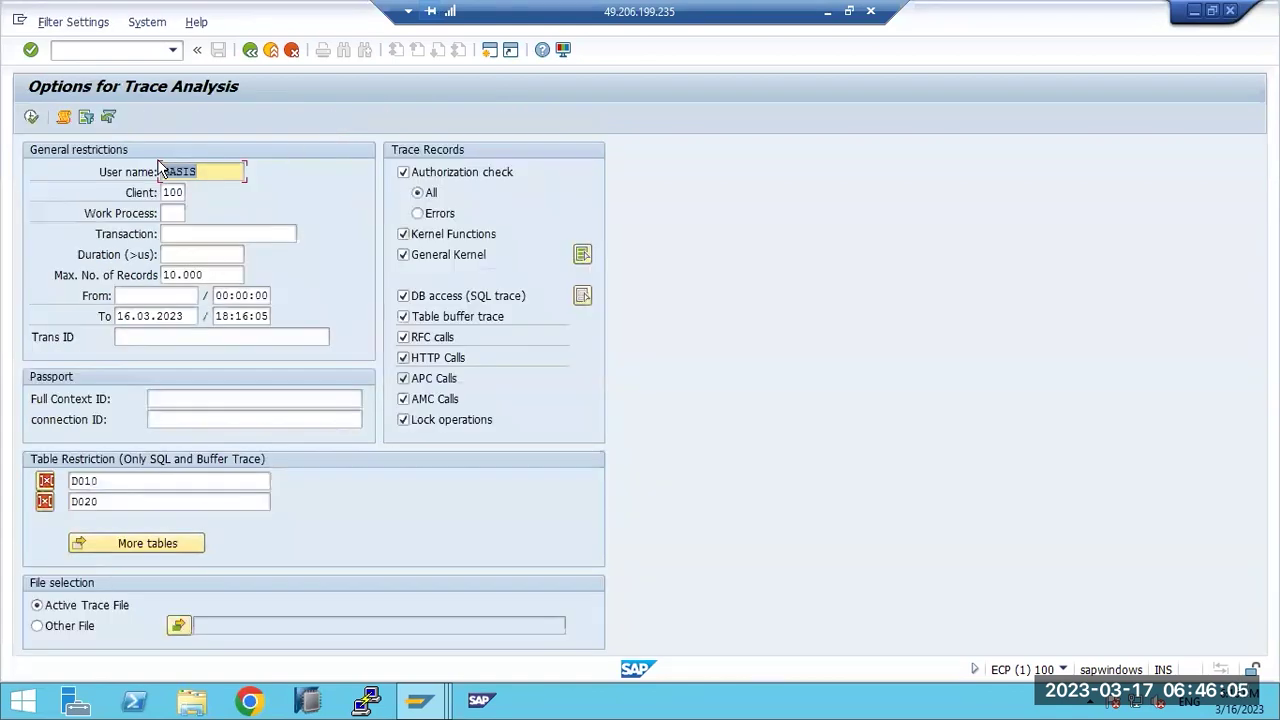
click(31, 117)
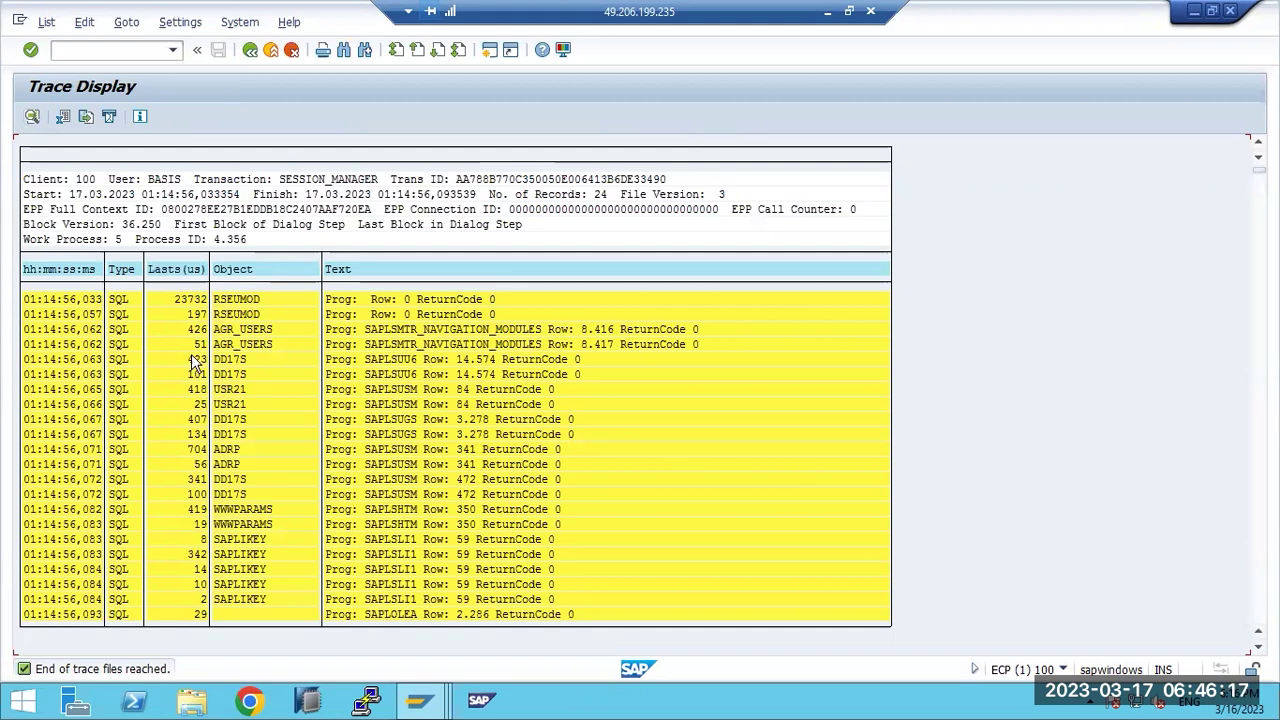
scroll(203, 358, down, 5)
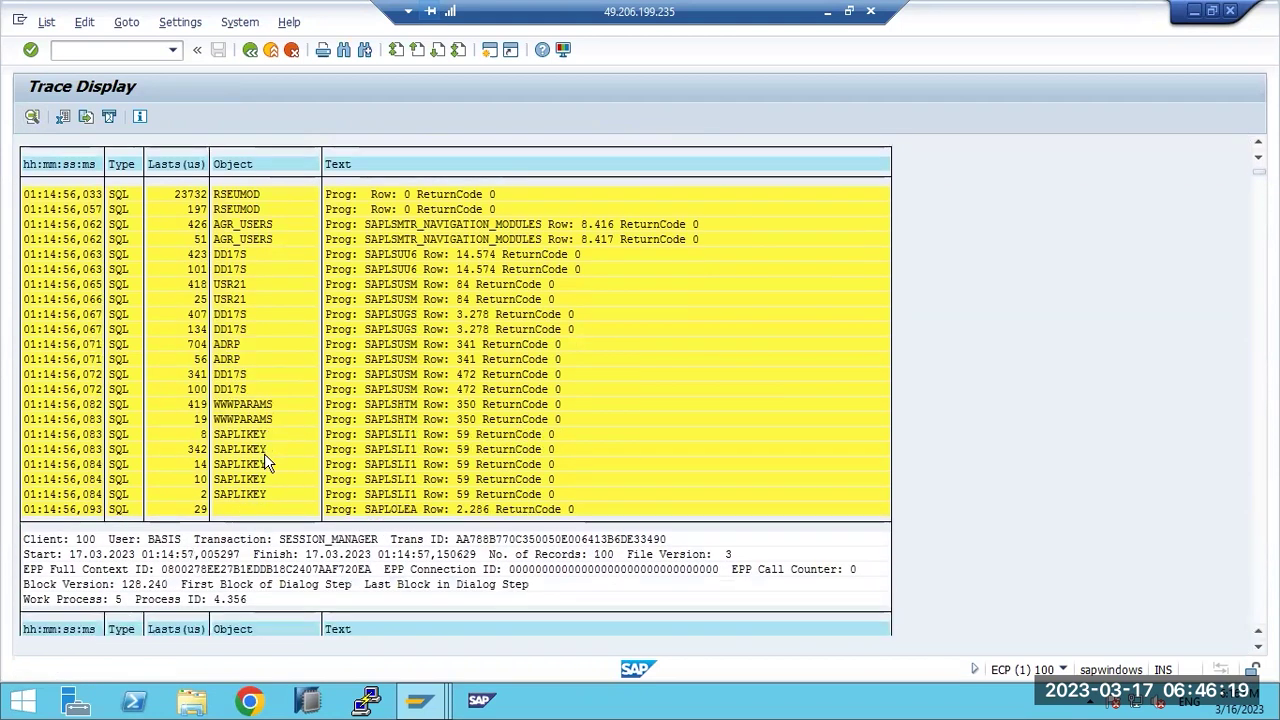
scroll(264, 458, down, 6)
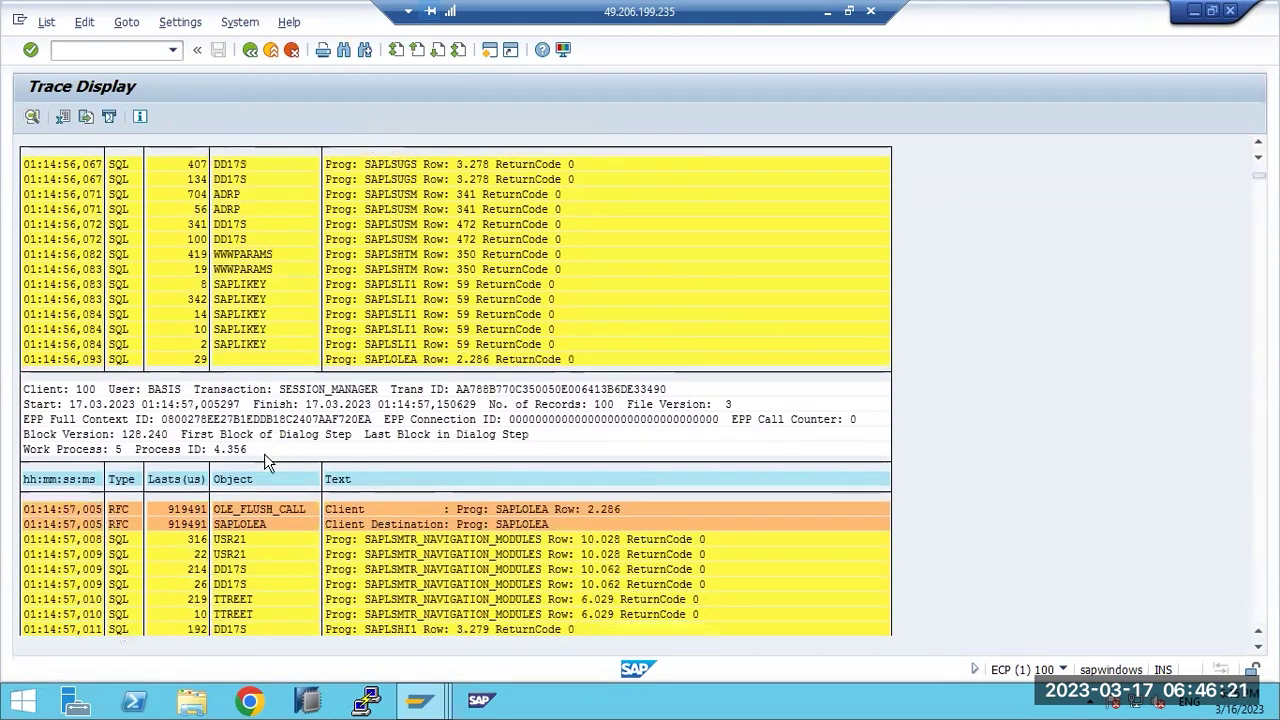
scroll(266, 462, down, 1)
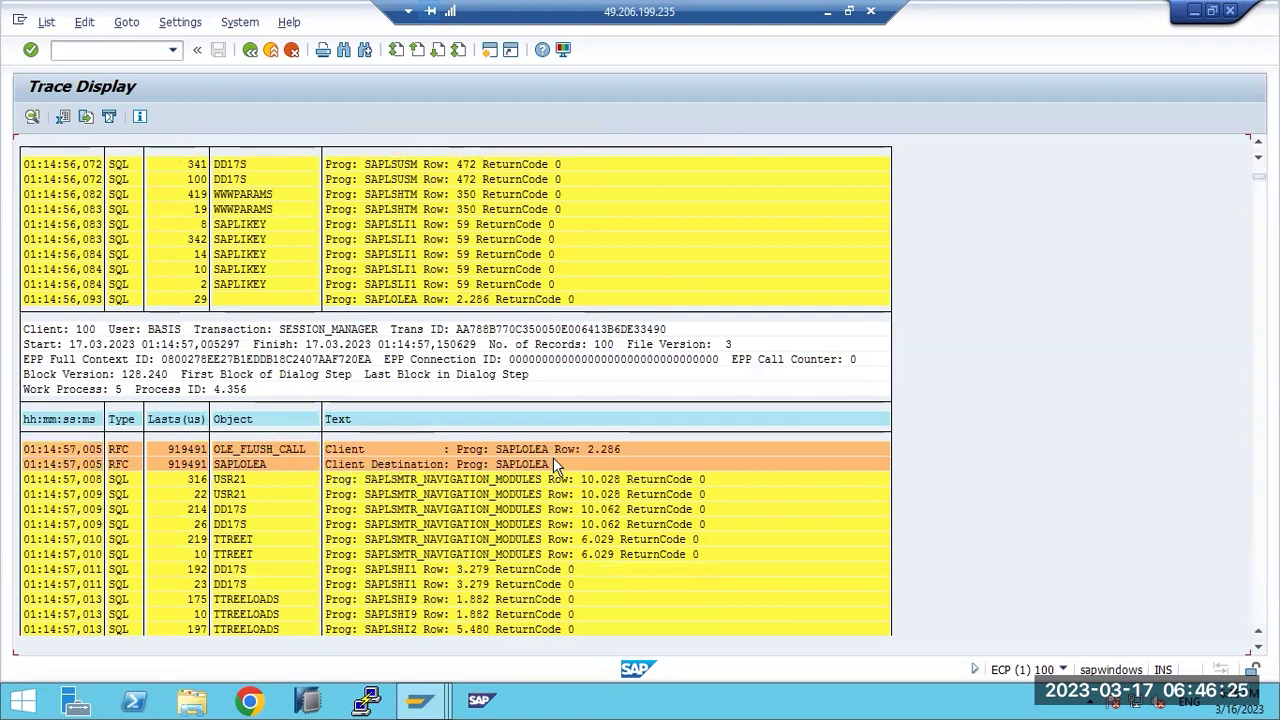
Step: Examine the SAPLOLEA RFC client destination record, including its call durations and transfer times, and return to the trace list
double_click(116, 464)
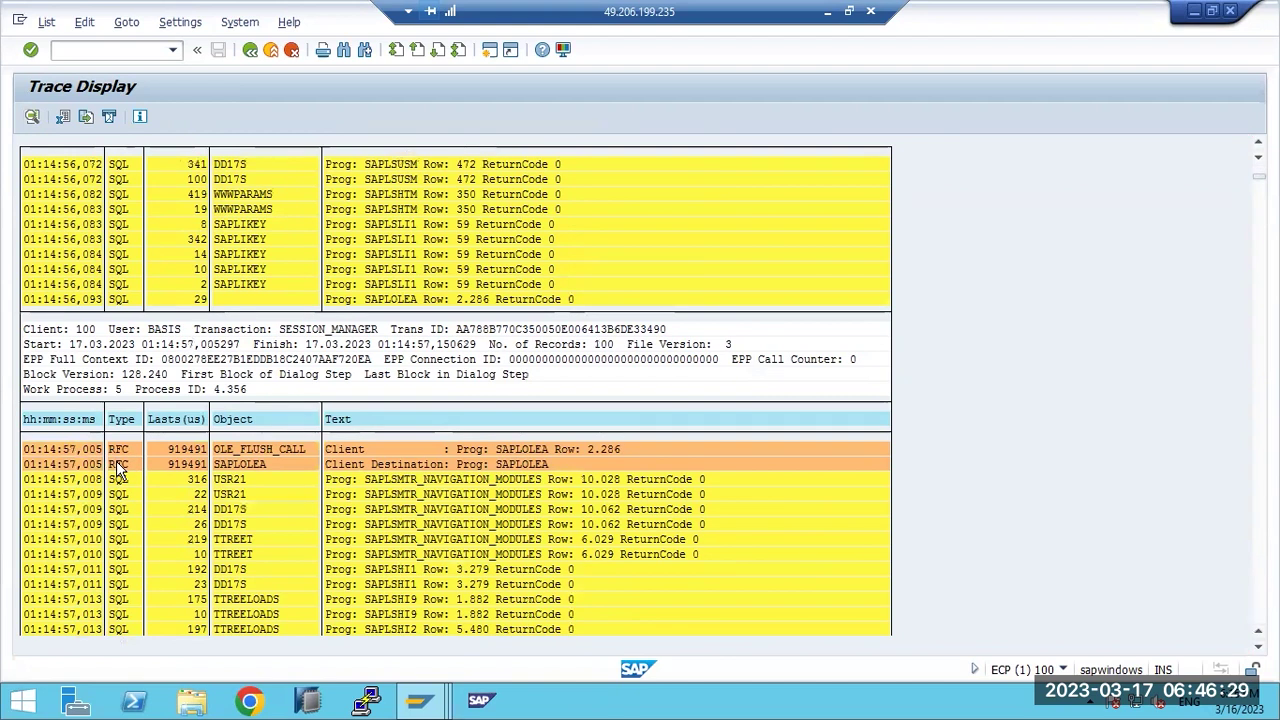
scroll(128, 456, down, 1)
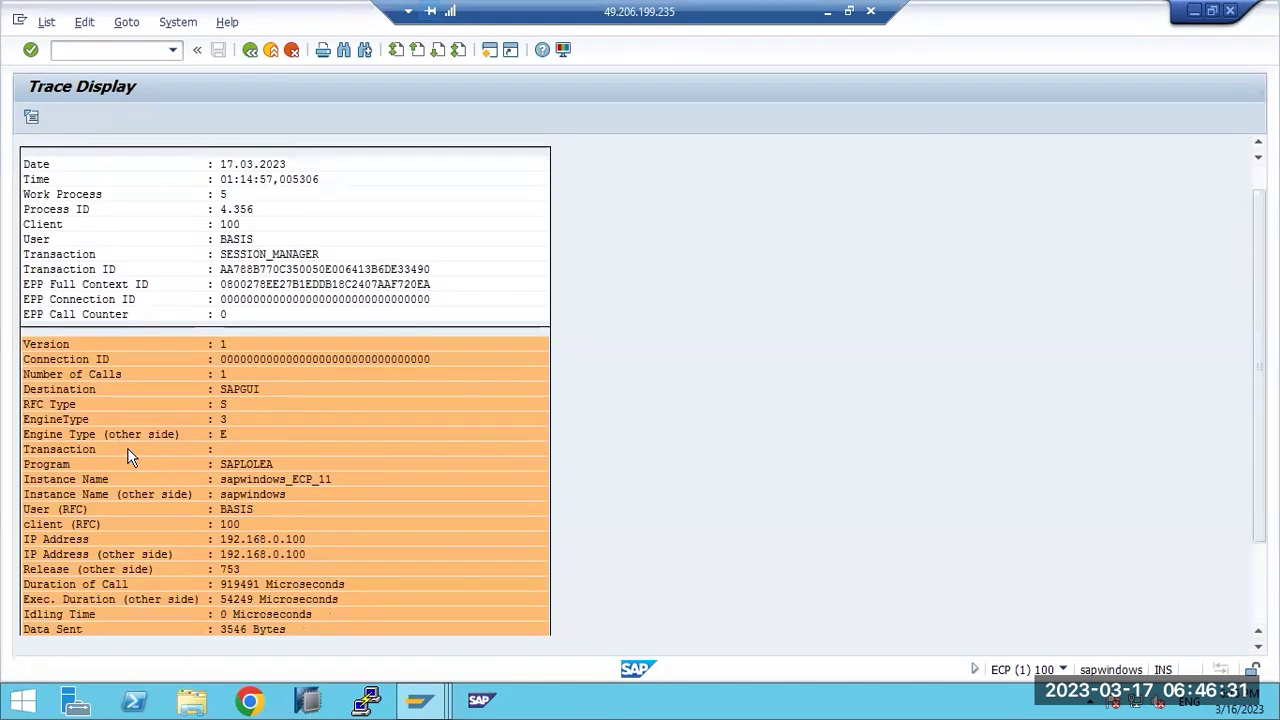
scroll(128, 456, up, 1)
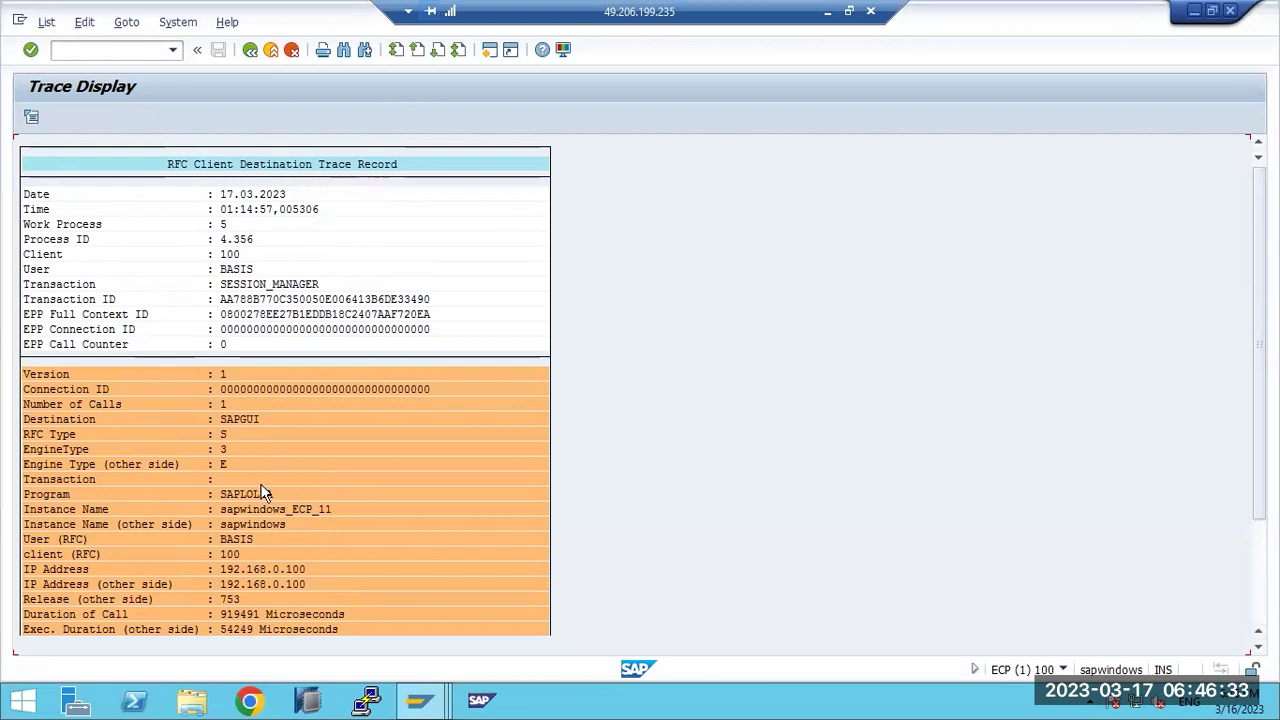
scroll(264, 500, down, 5)
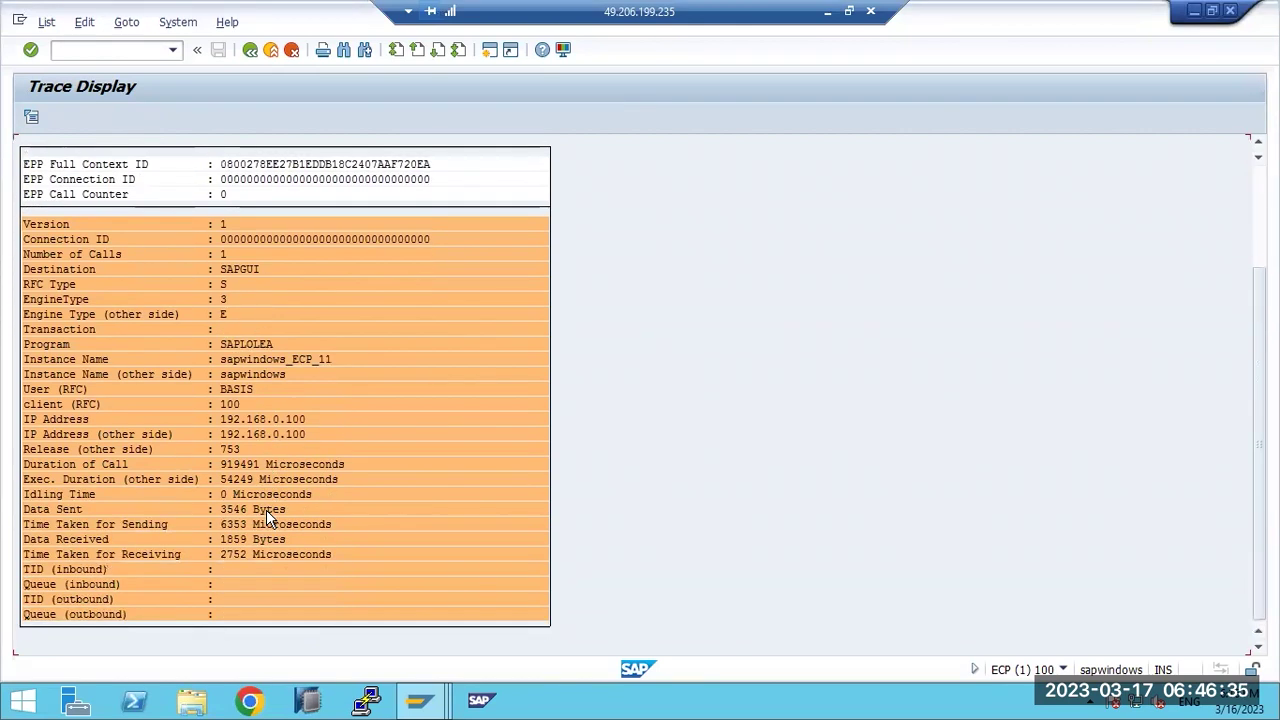
drag(227, 463, 254, 480)
click(248, 479)
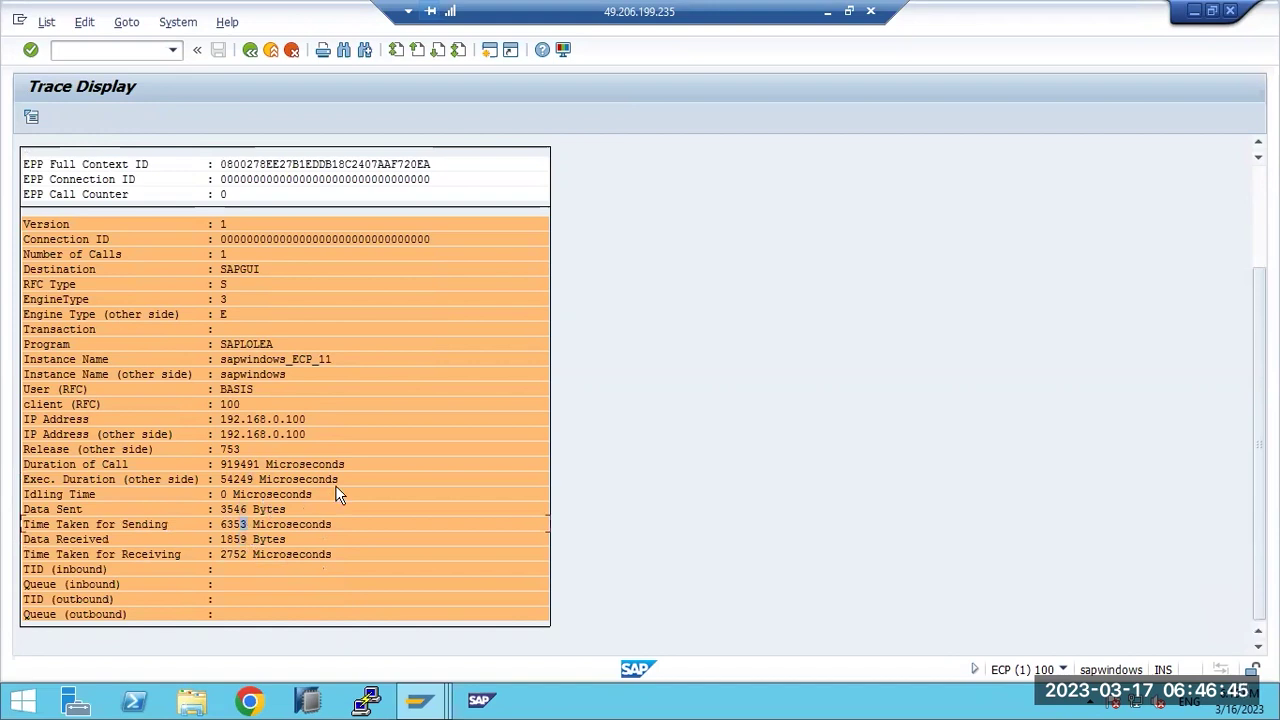
scroll(336, 491, up, 3)
key(F3)
Step: Examine the OLE_FLUSH_CALL RFC record in the last SM59 block of the trace and return to the list
scroll(305, 541, down, 3)
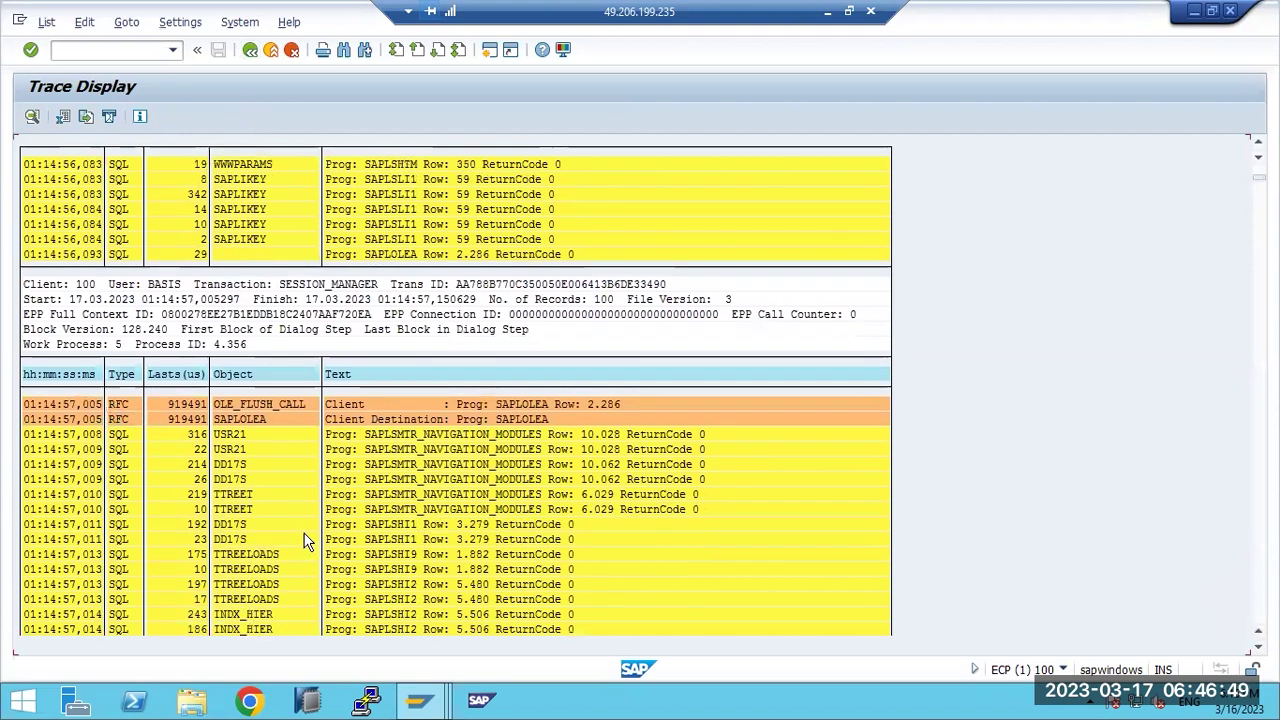
scroll(305, 541, down, 5)
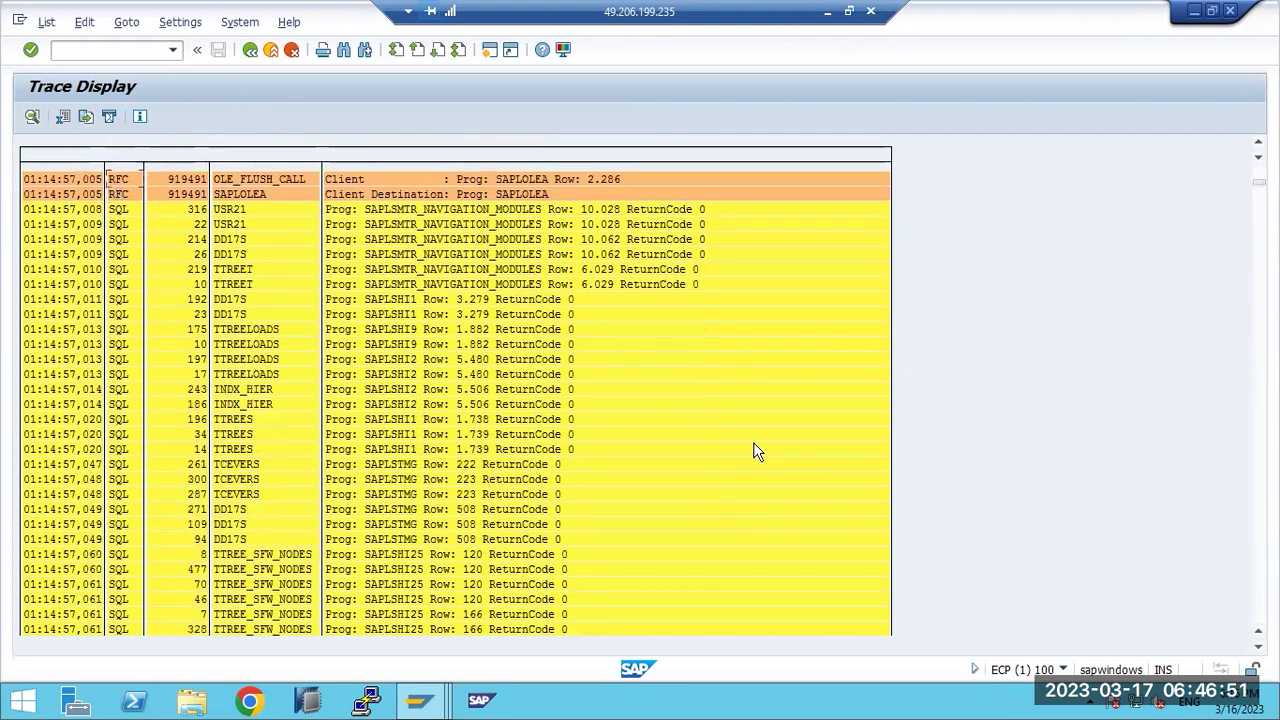
drag(1259, 182, 1259, 612)
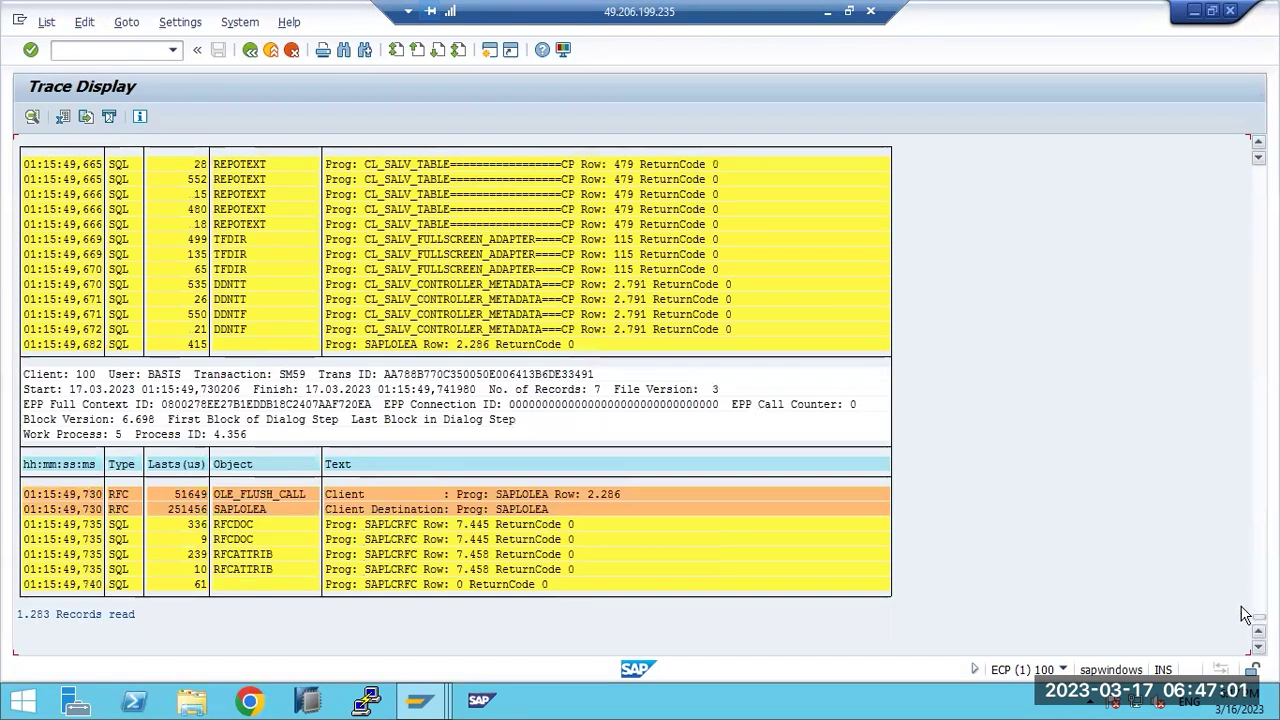
double_click(231, 495)
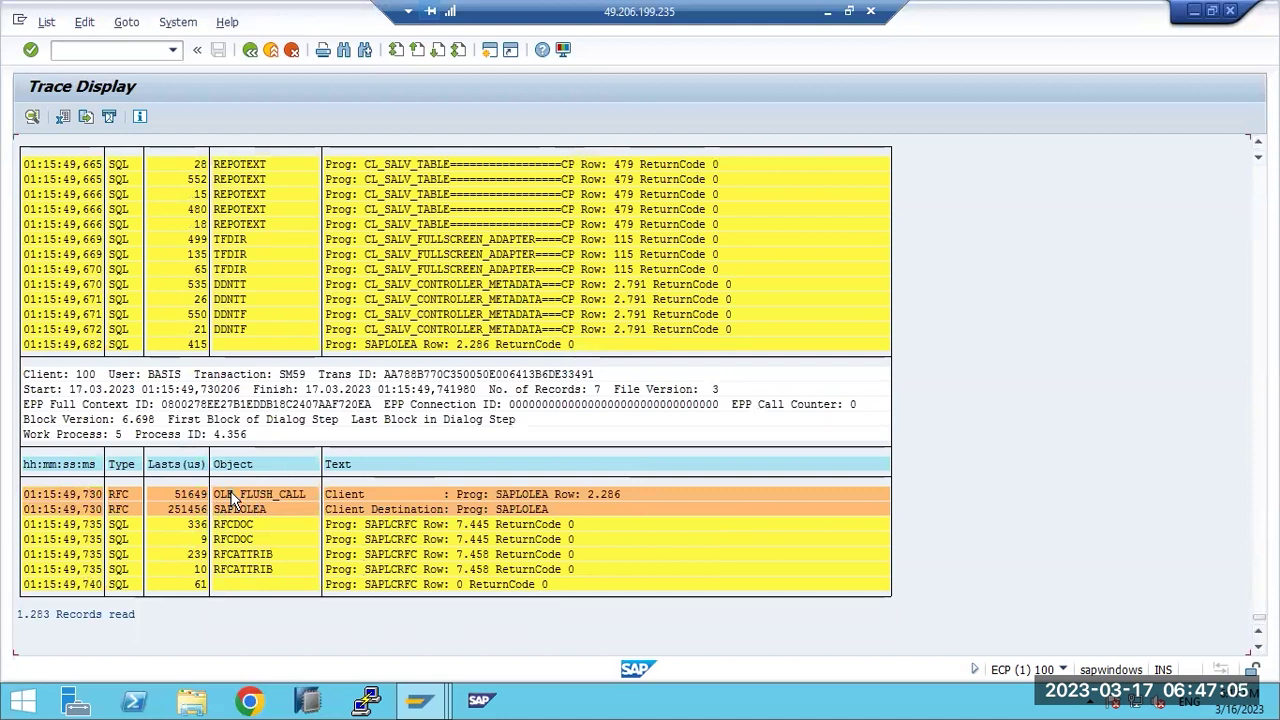
scroll(292, 512, down, 1)
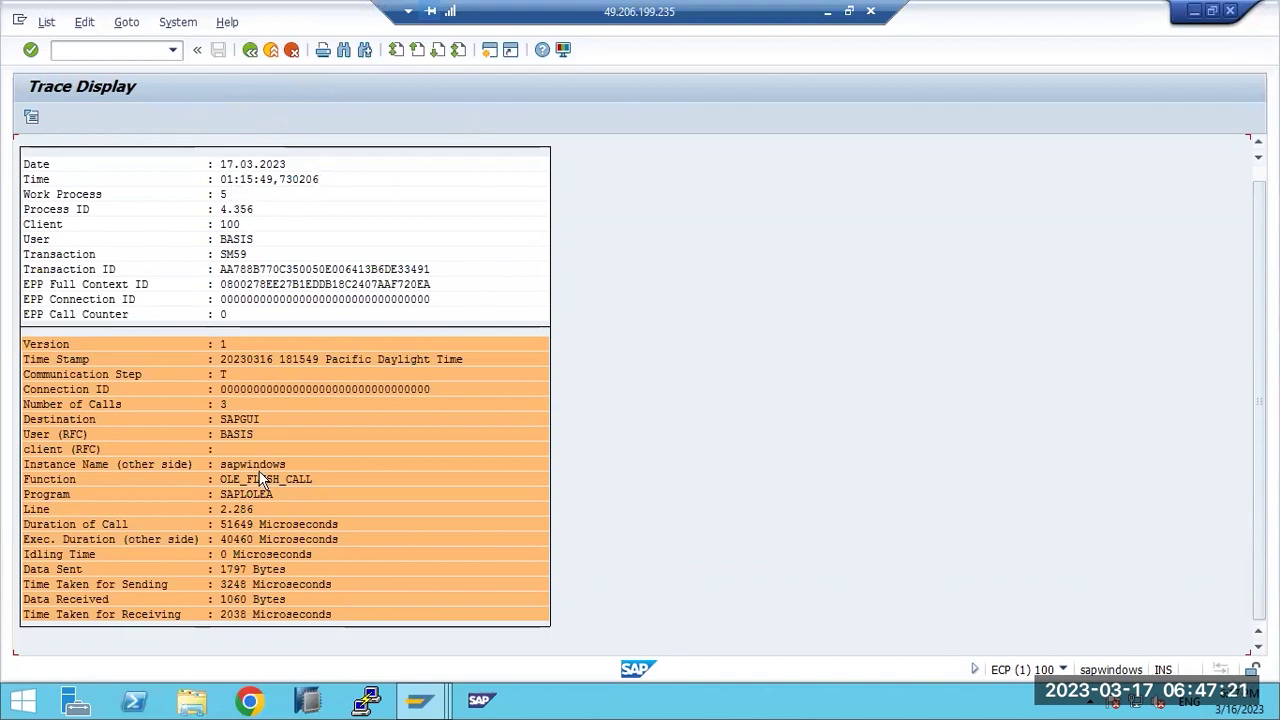
scroll(262, 532, up, 1)
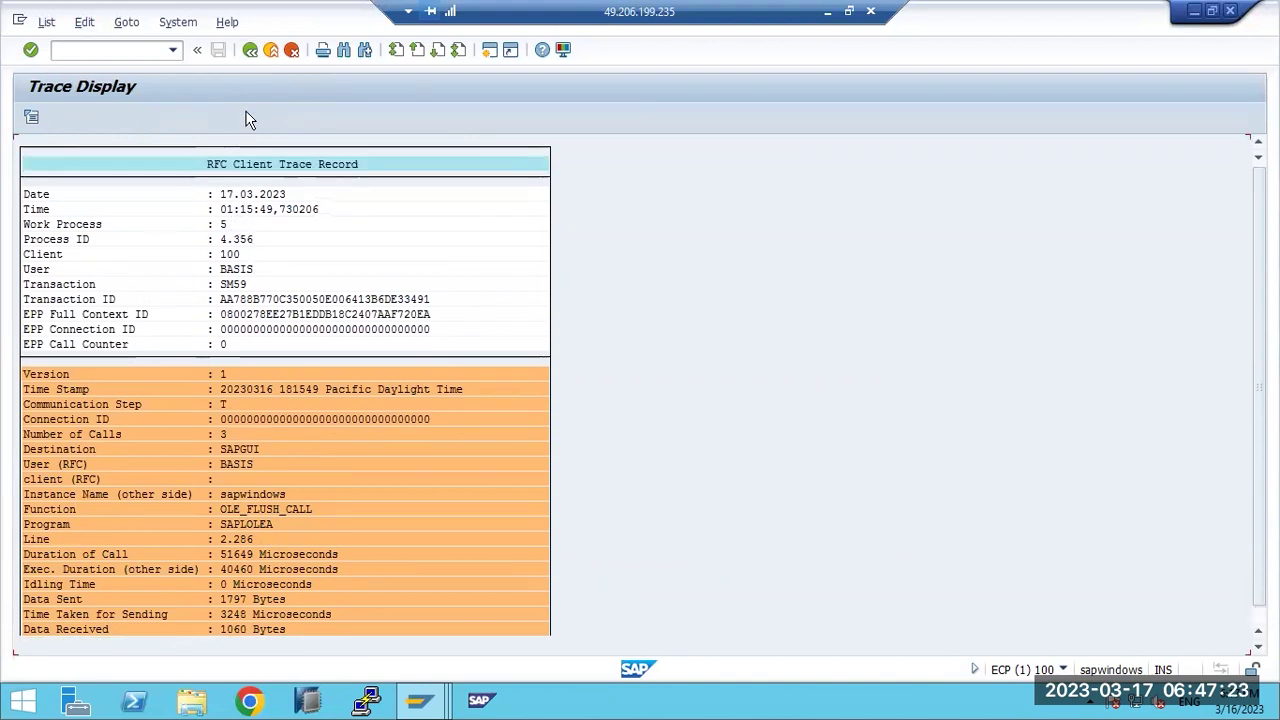
key(F3)
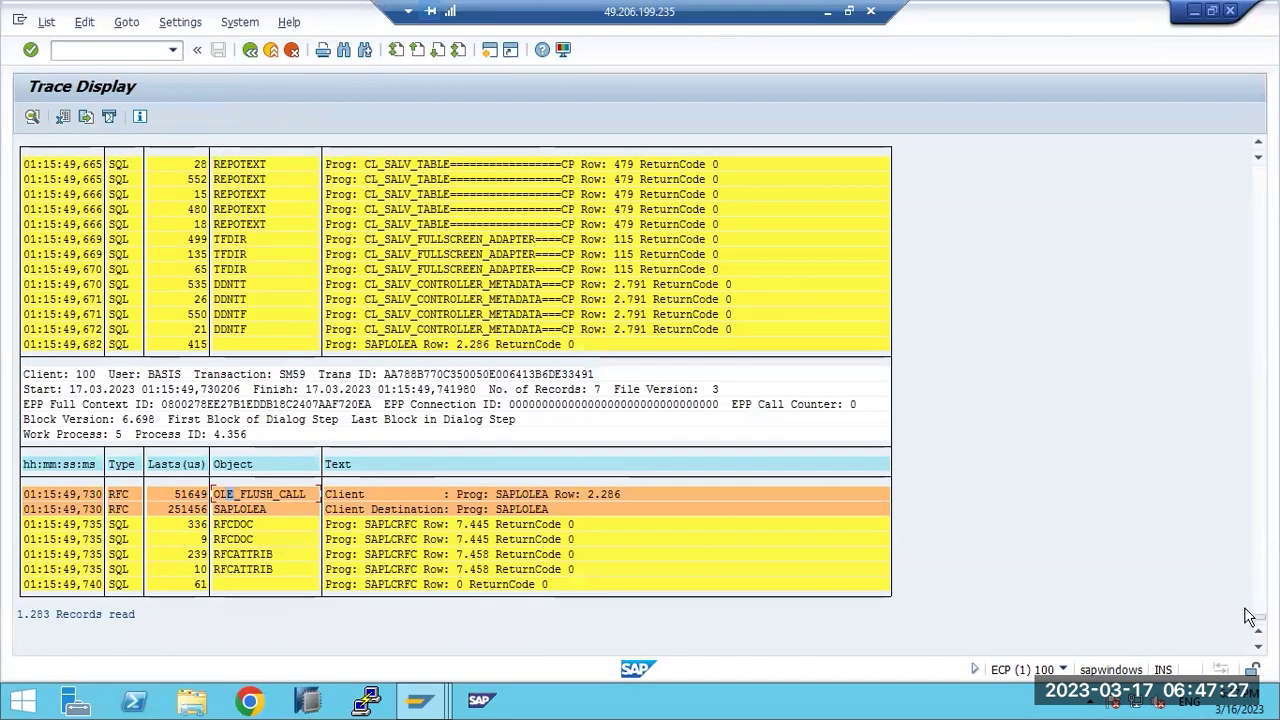
Step: Examine the SQL and RFC records in the SESSION_MANAGER blocks at the start of the trace list
scroll(1259, 428, up, 5)
scroll(1259, 428, up, 10)
scroll(1259, 428, up, 15)
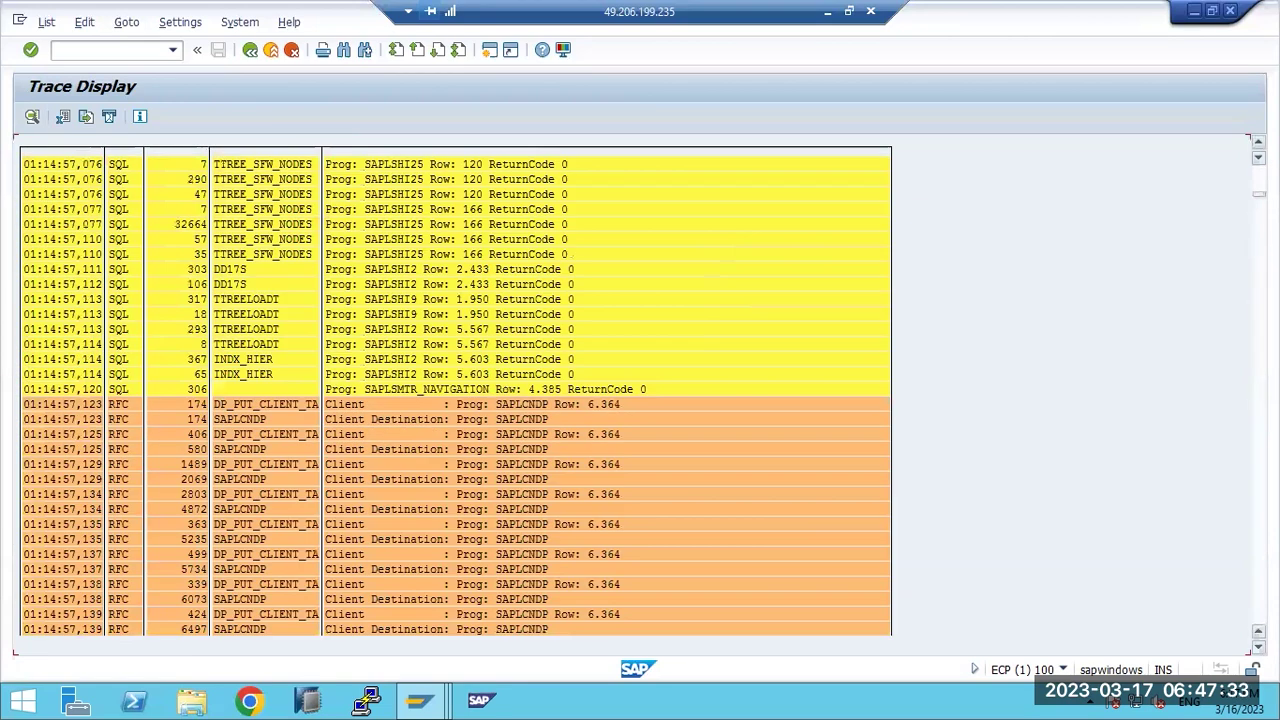
scroll(1259, 428, up, 10)
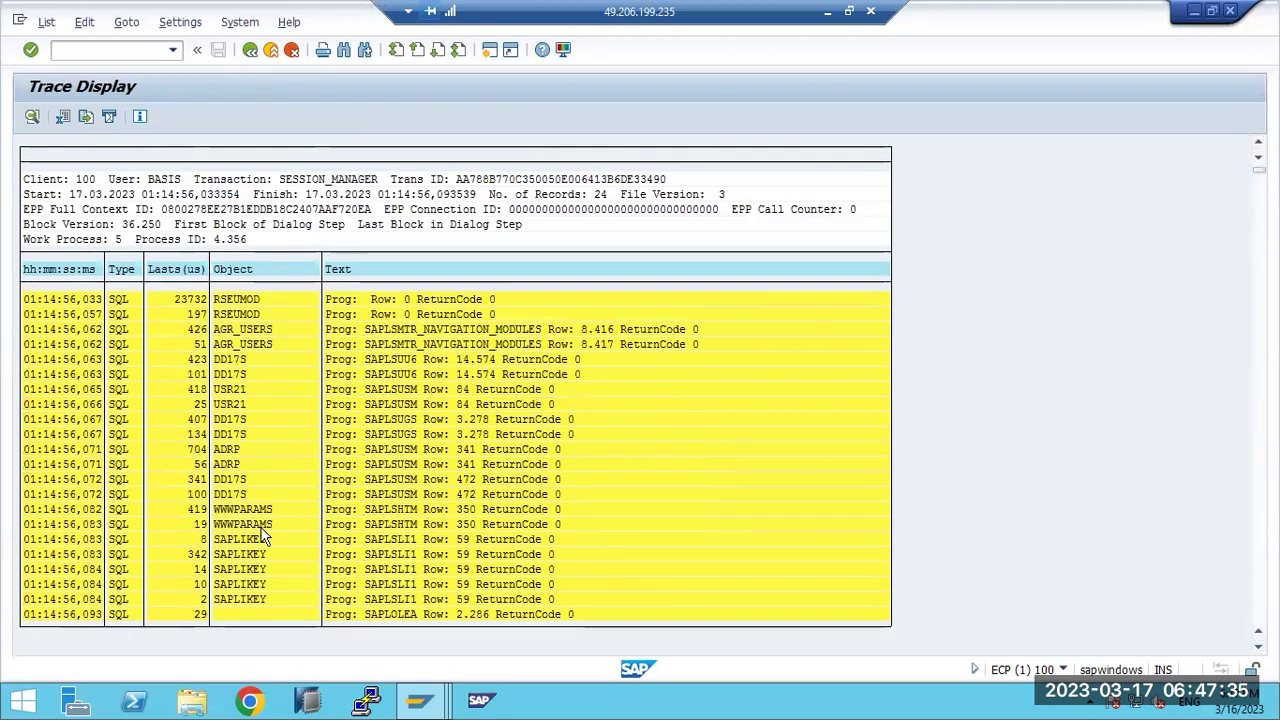
scroll(255, 540, down, 5)
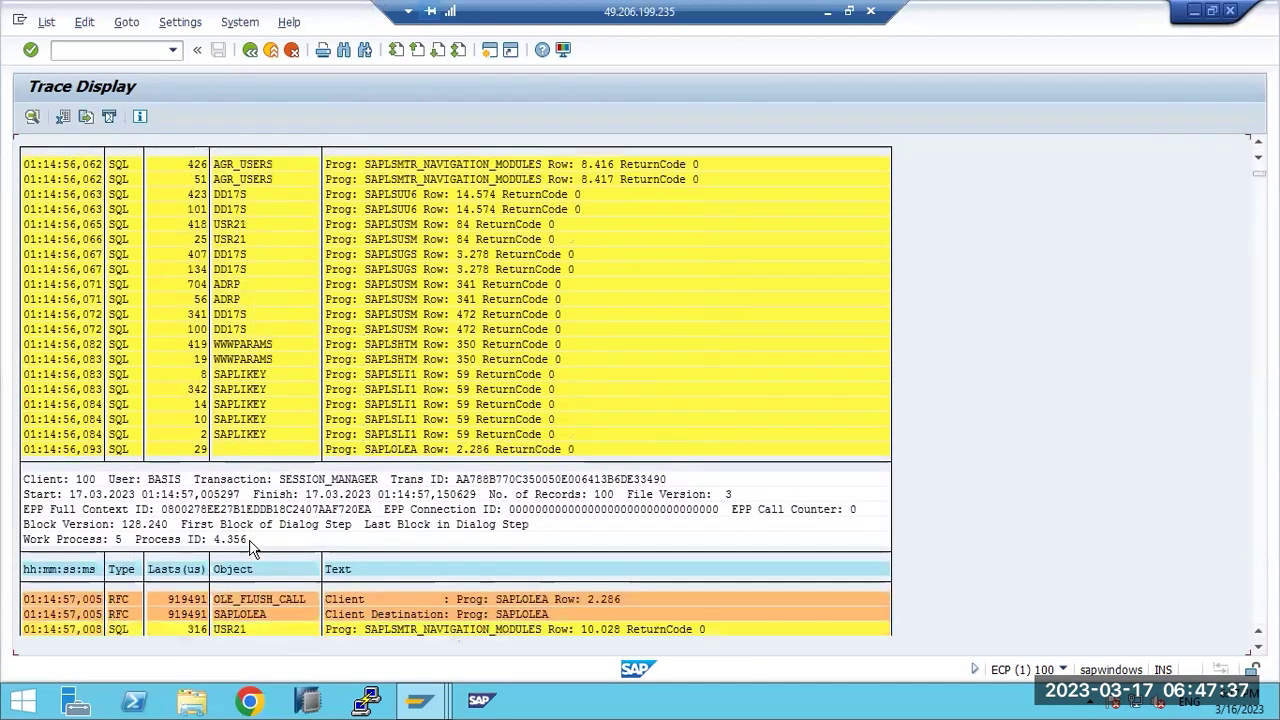
scroll(255, 545, down, 5)
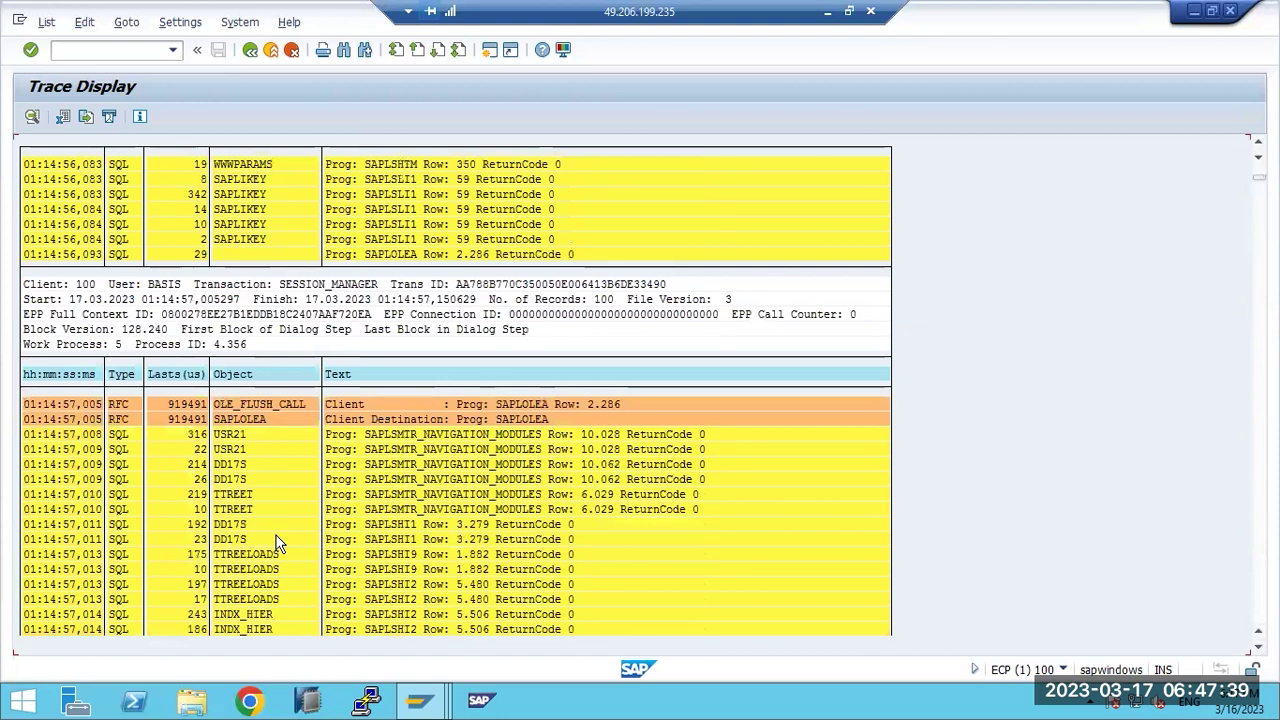
scroll(278, 544, down, 5)
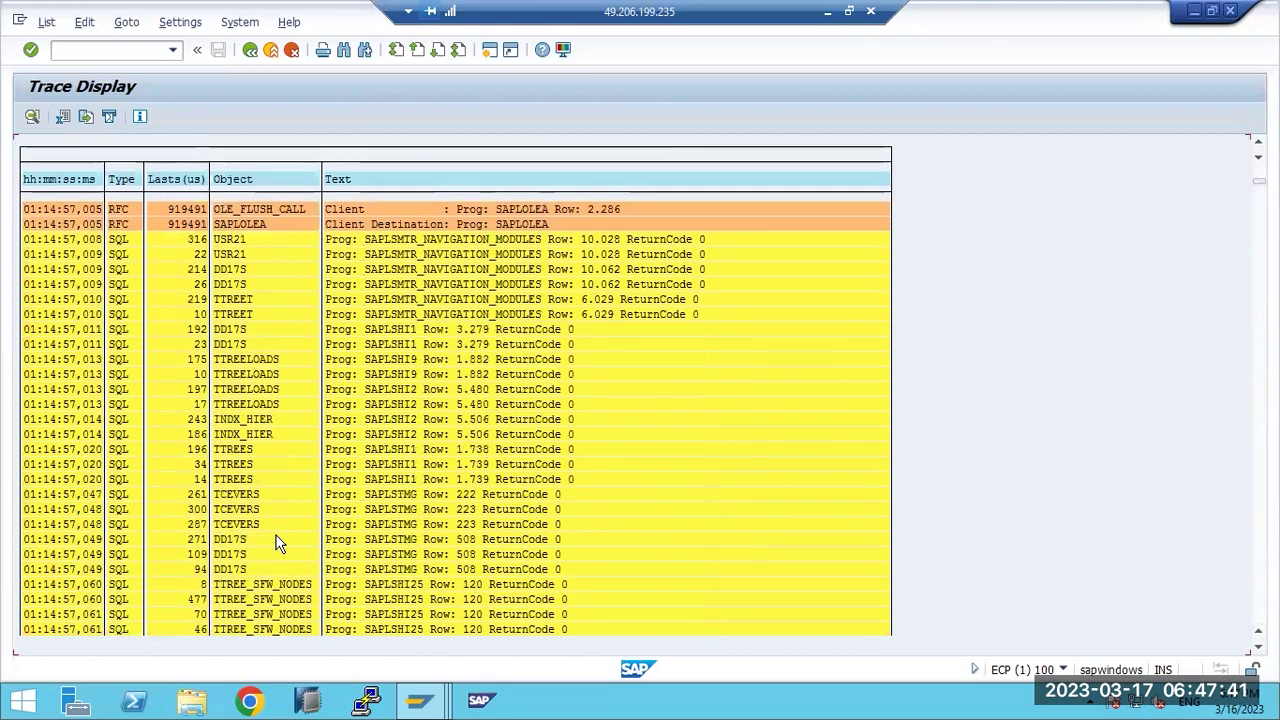
scroll(278, 544, down, 3)
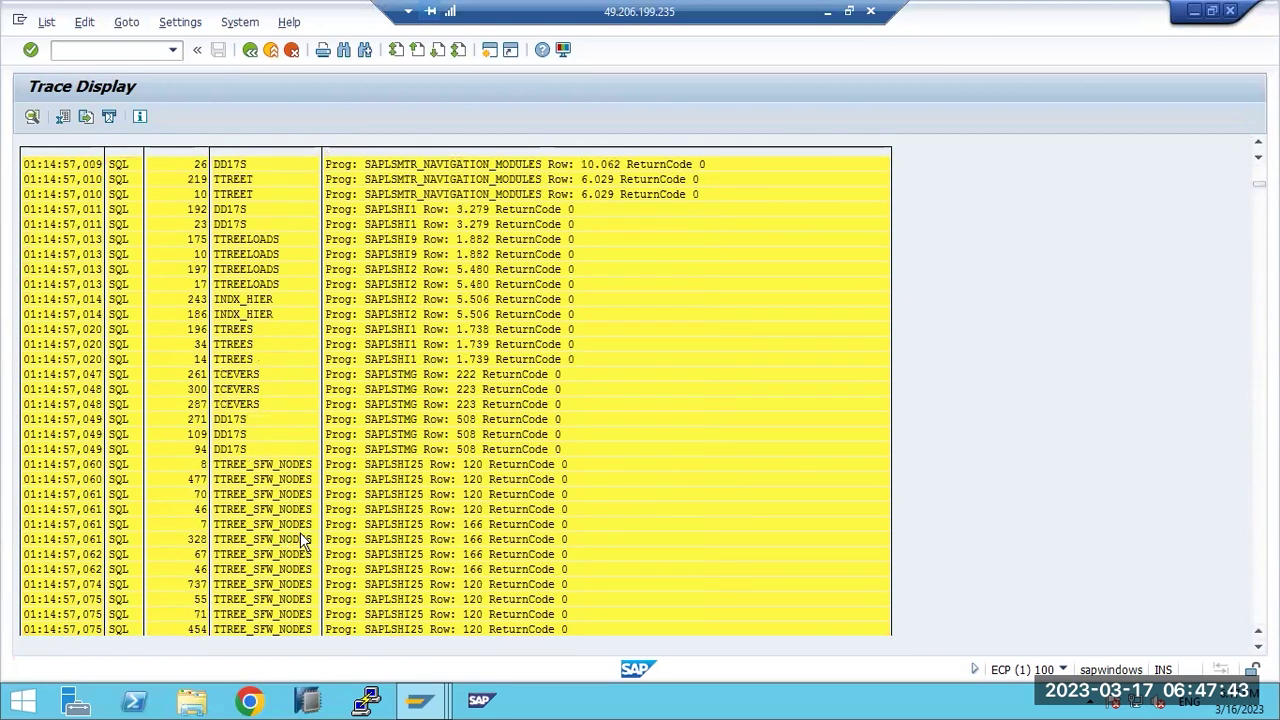
scroll(300, 540, up, 4)
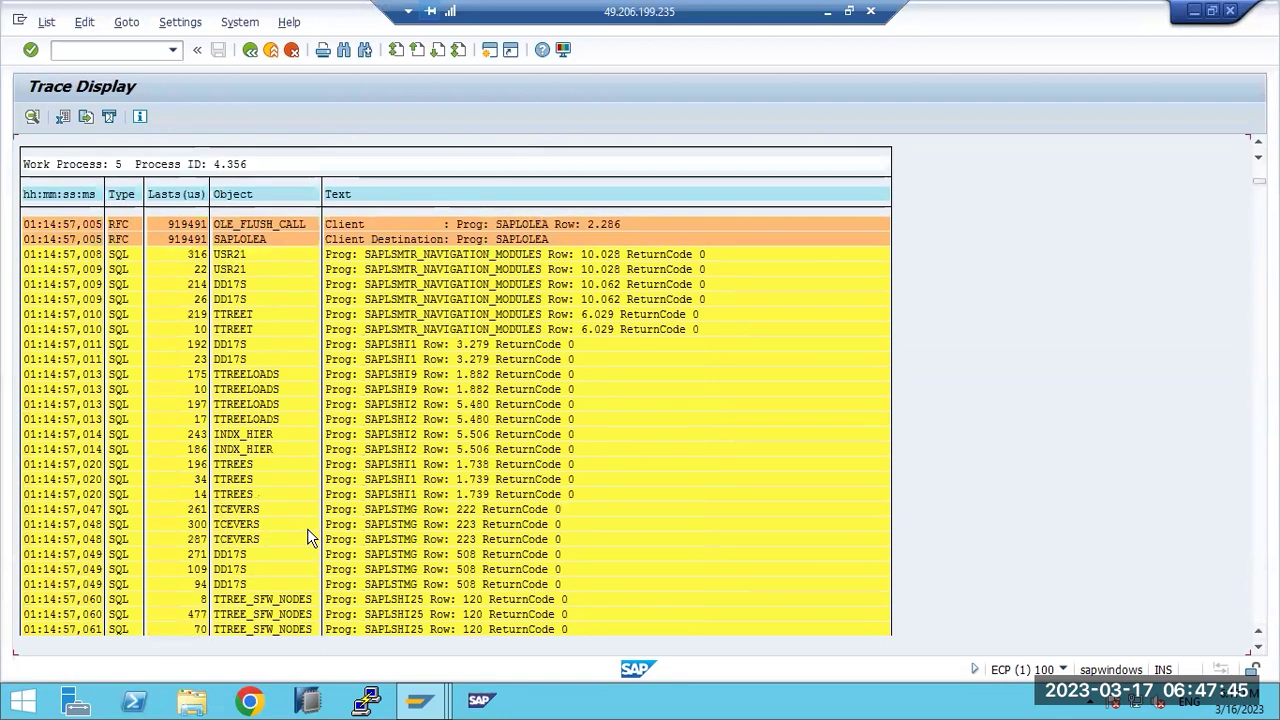
scroll(309, 538, up, 1)
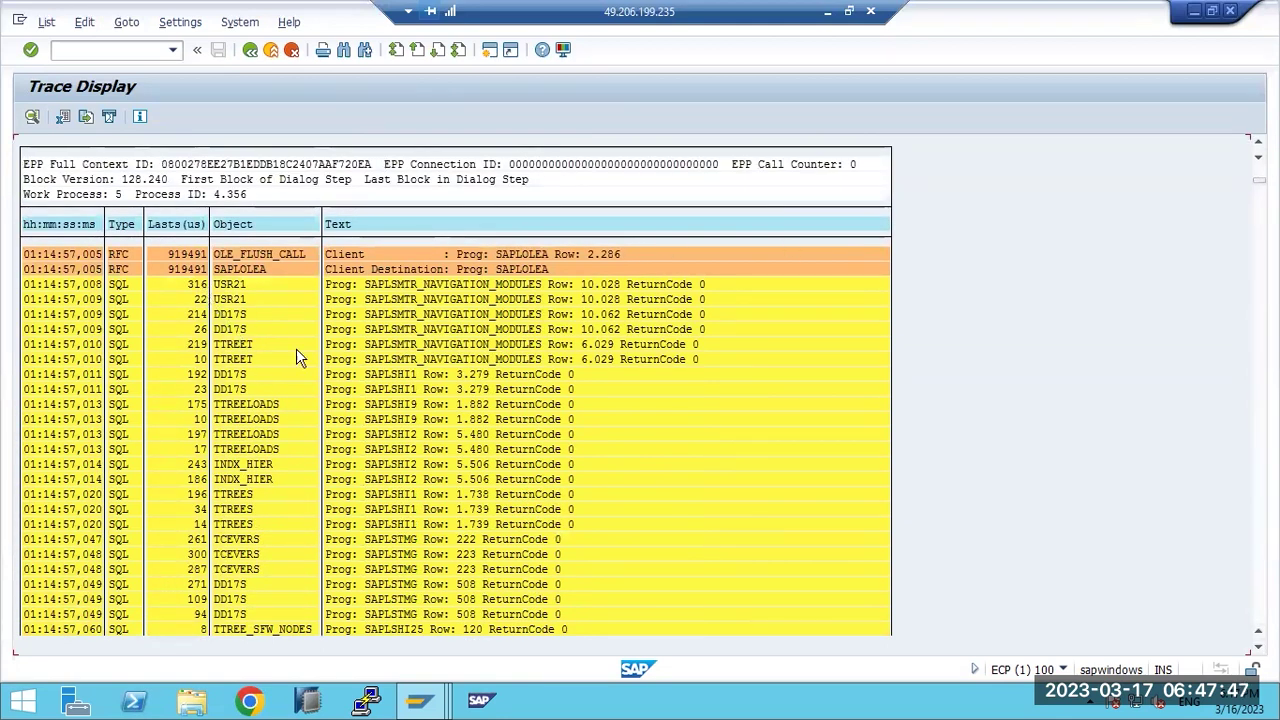
scroll(400, 545, down, 2)
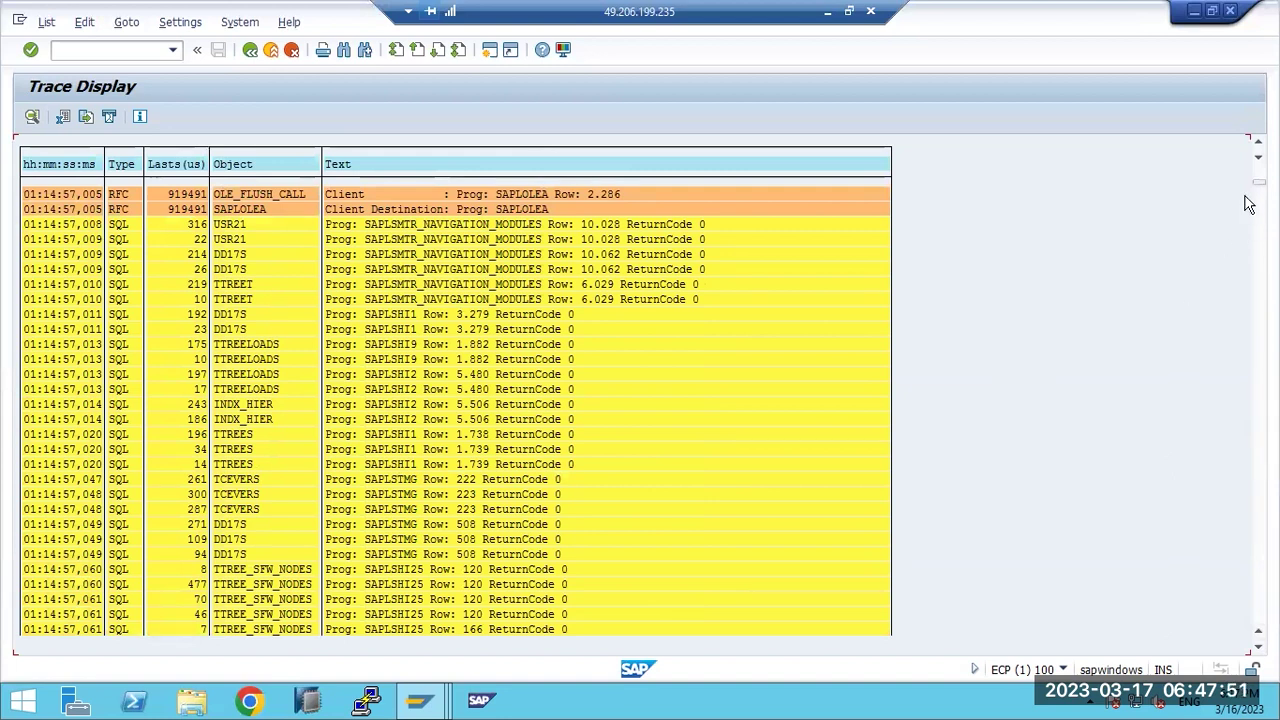
Step: Examine the OLE_FLUSH_CALL and DP_GET_CLIENT RFC records in the SM59 blocks around 01:15:03 and return to the System Trace screen
drag(1259, 182, 1259, 312)
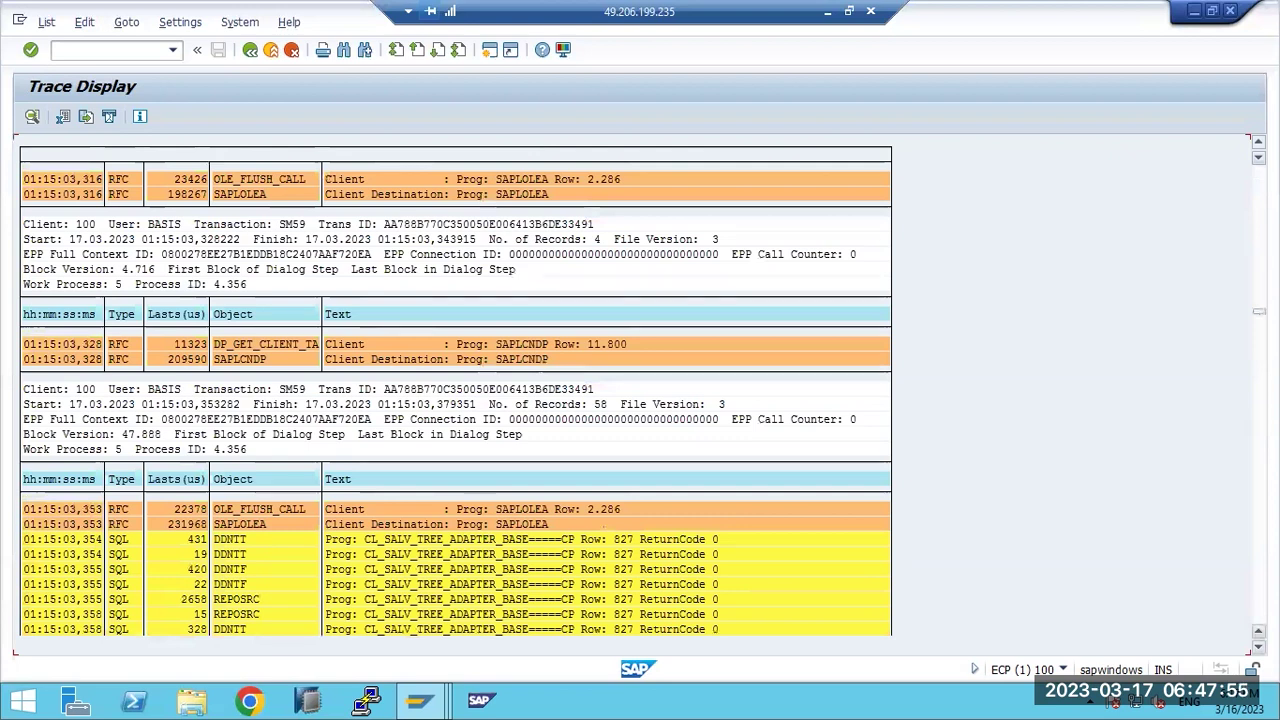
scroll(405, 549, up, 2)
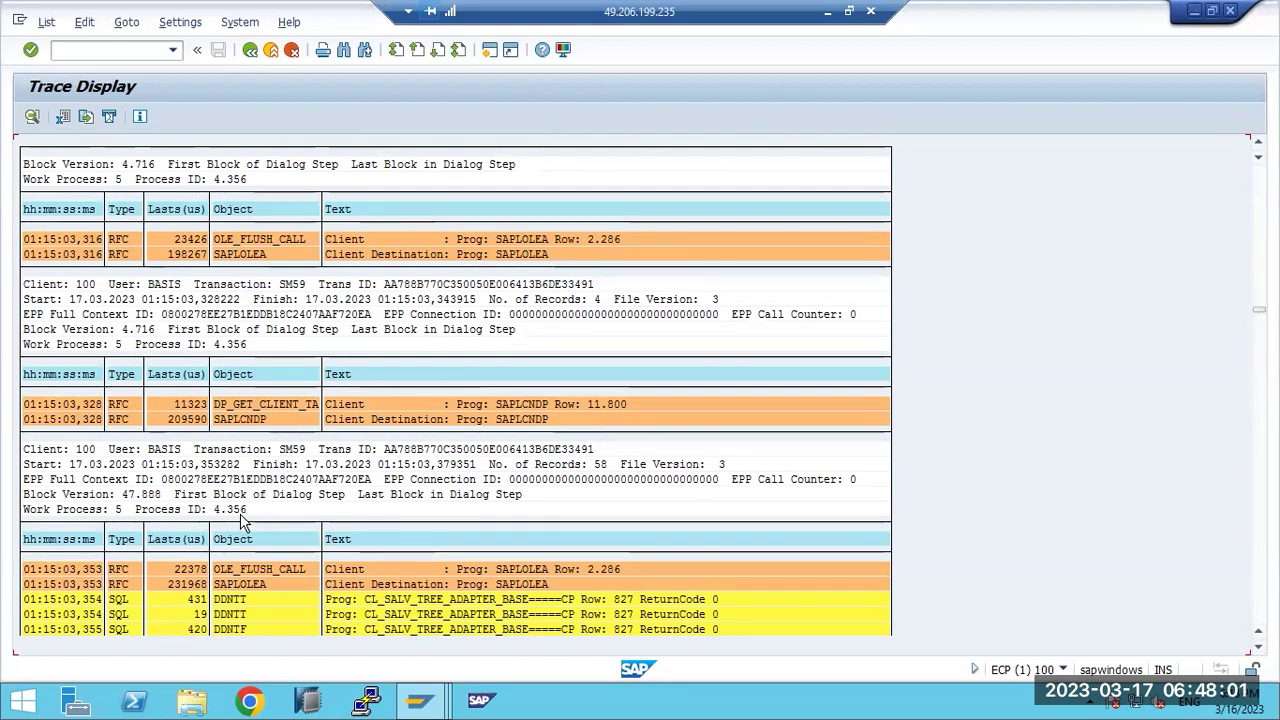
scroll(240, 520, up, 2)
scroll(240, 520, up, 2)
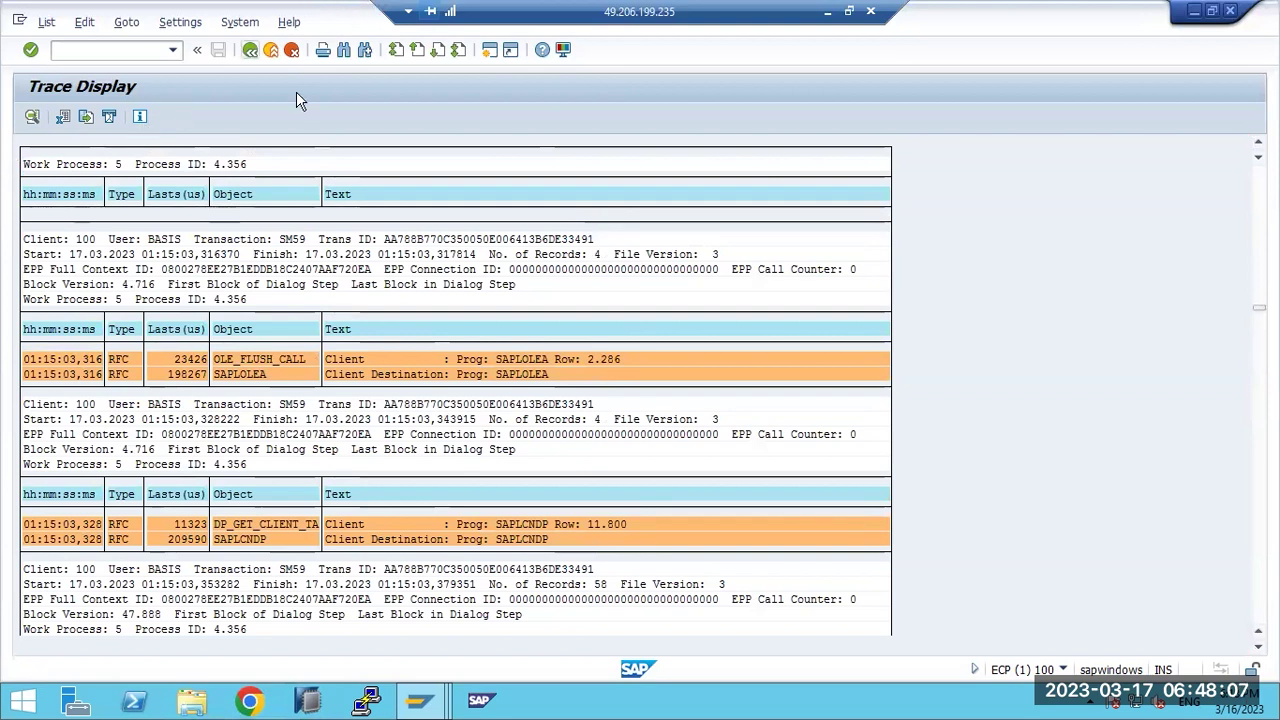
key(F3)
key(F3)
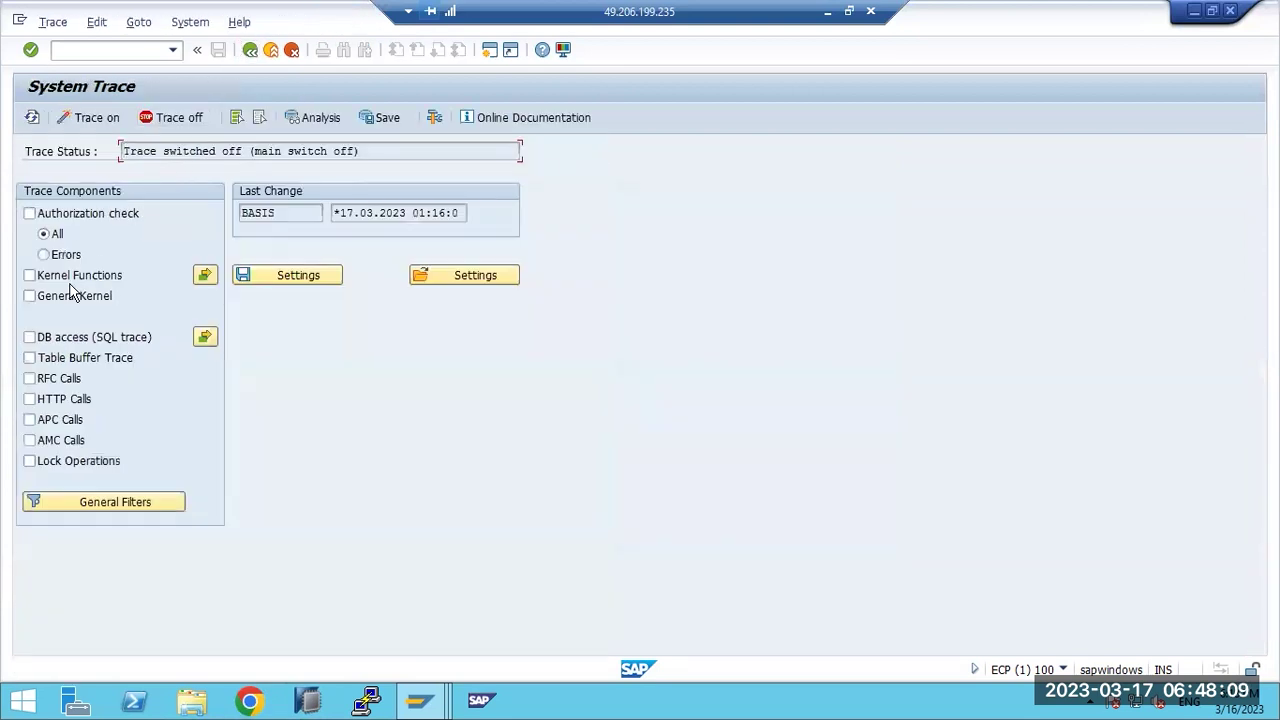
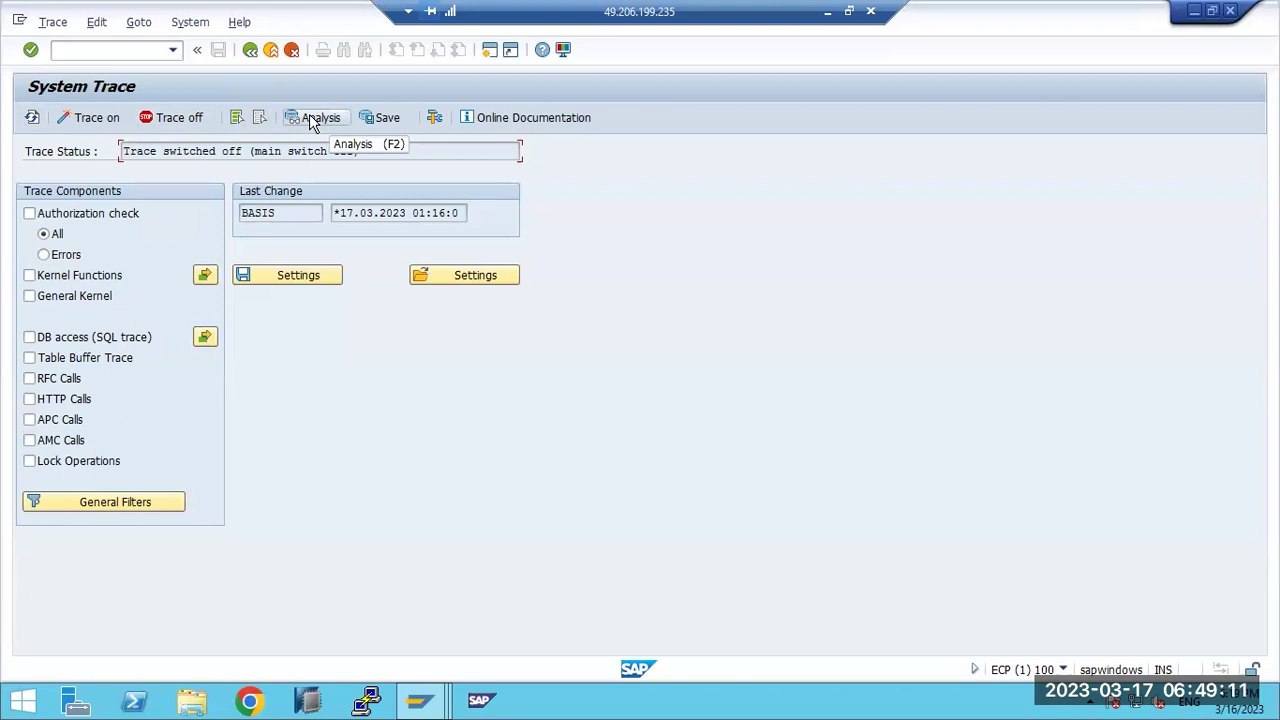
click(32, 118)
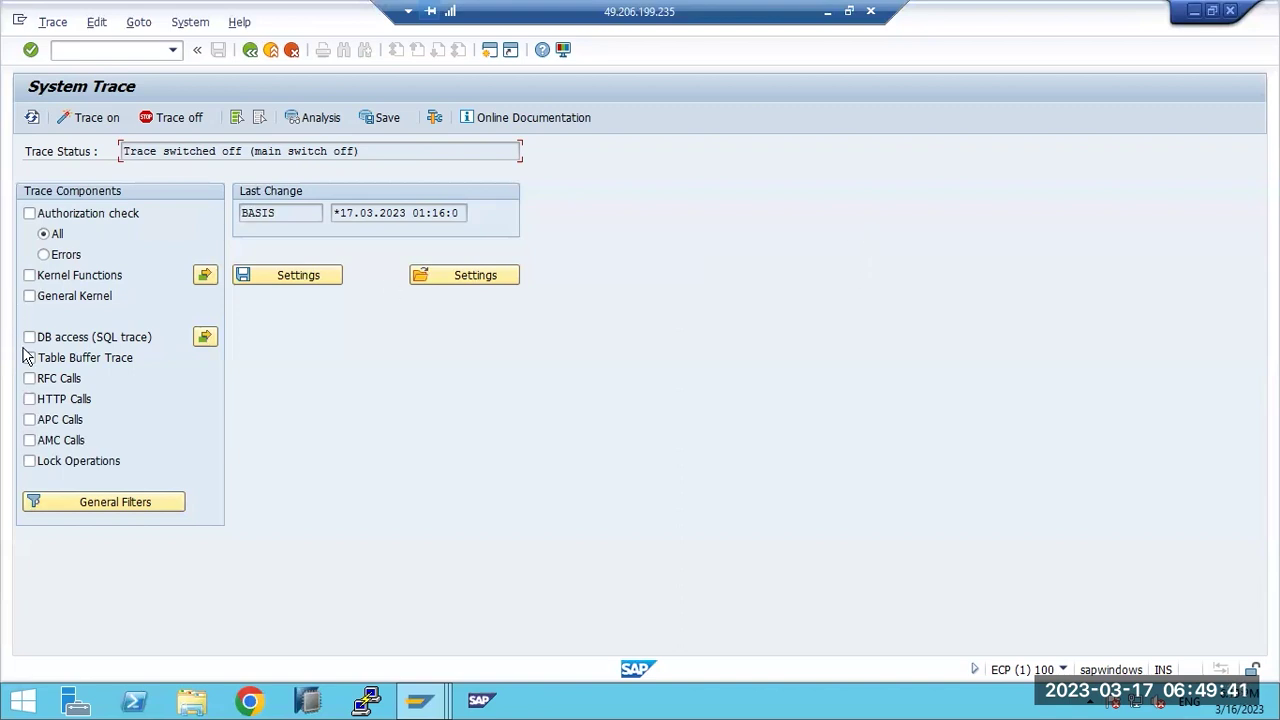
click(30, 399)
click(30, 400)
Step: Leave the System Trace and open the ABAP Runtime Errors selection with transaction ST22
click(250, 49)
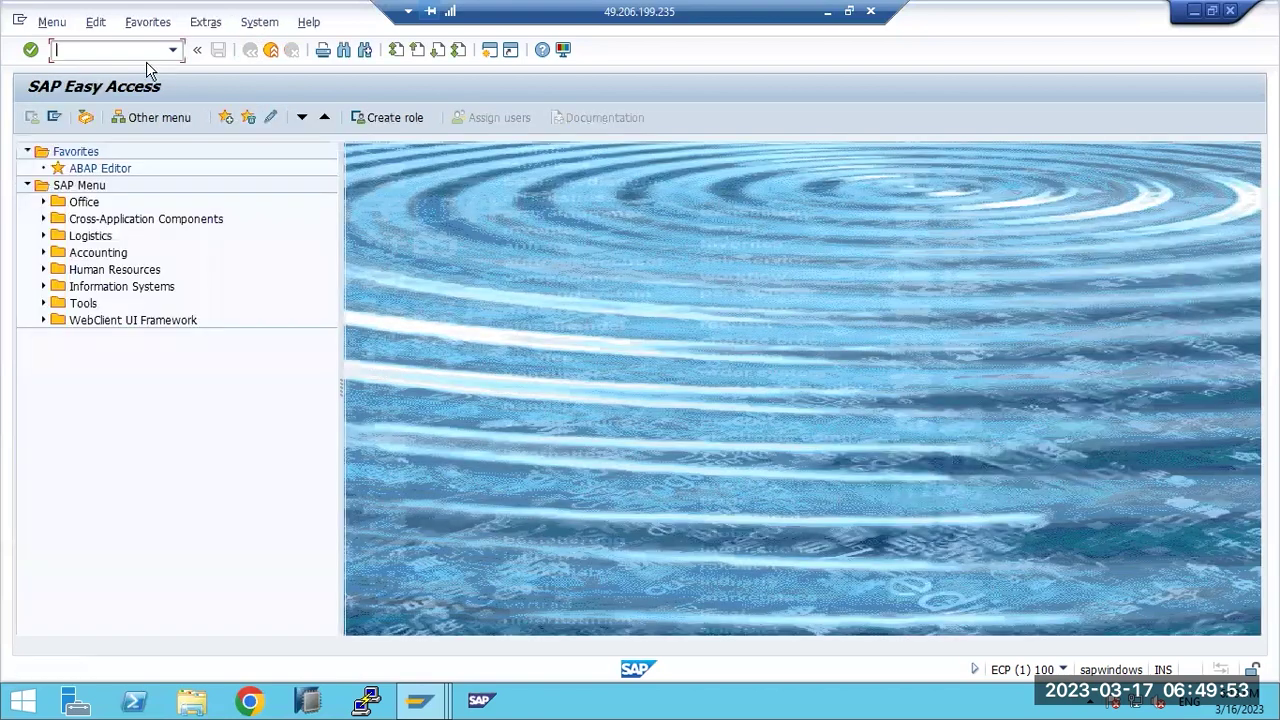
text(st22)
key(Return)
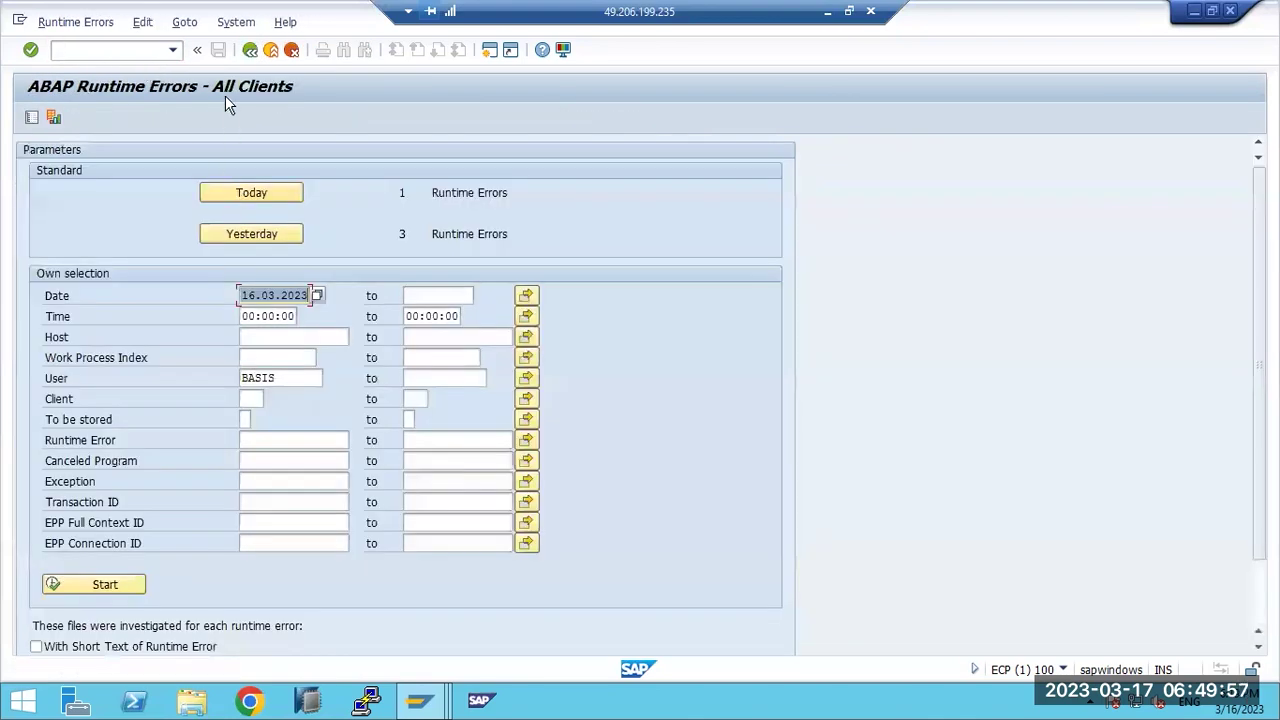
Step: Leave the runtime errors, open transaction SM21 and display the system log with the preset selection
click(250, 49)
text(sm21)
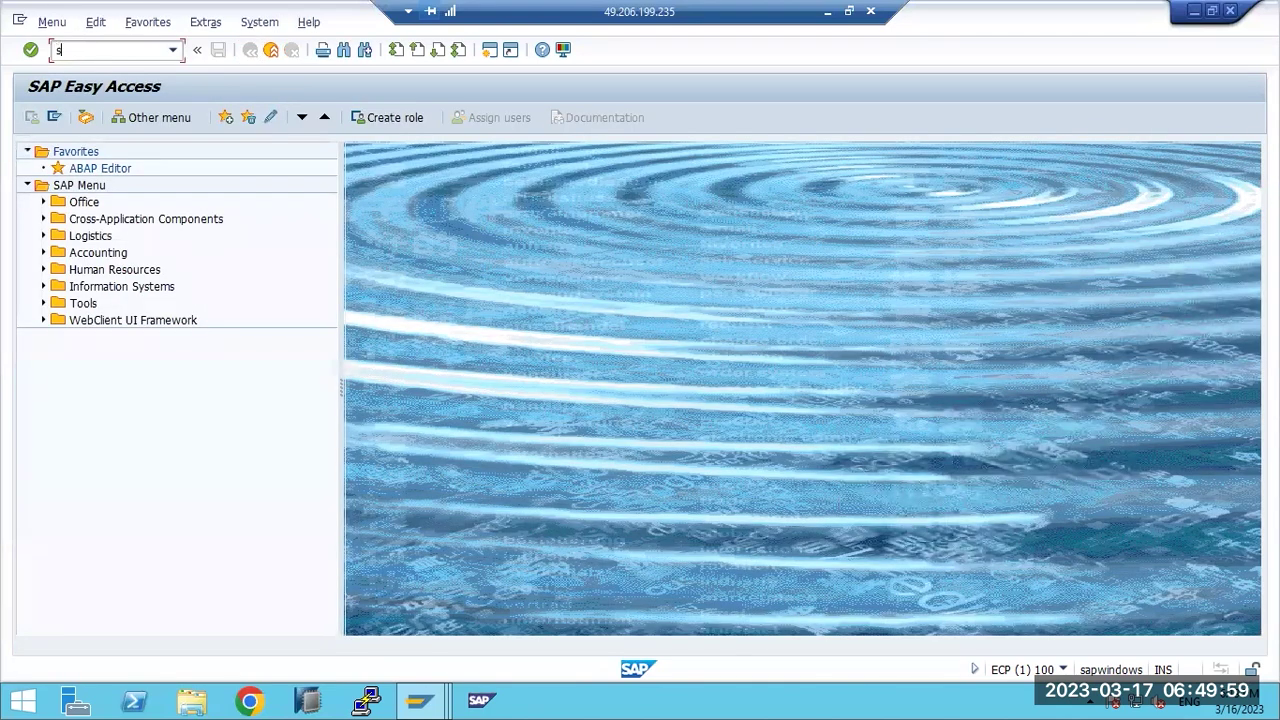
key(Return)
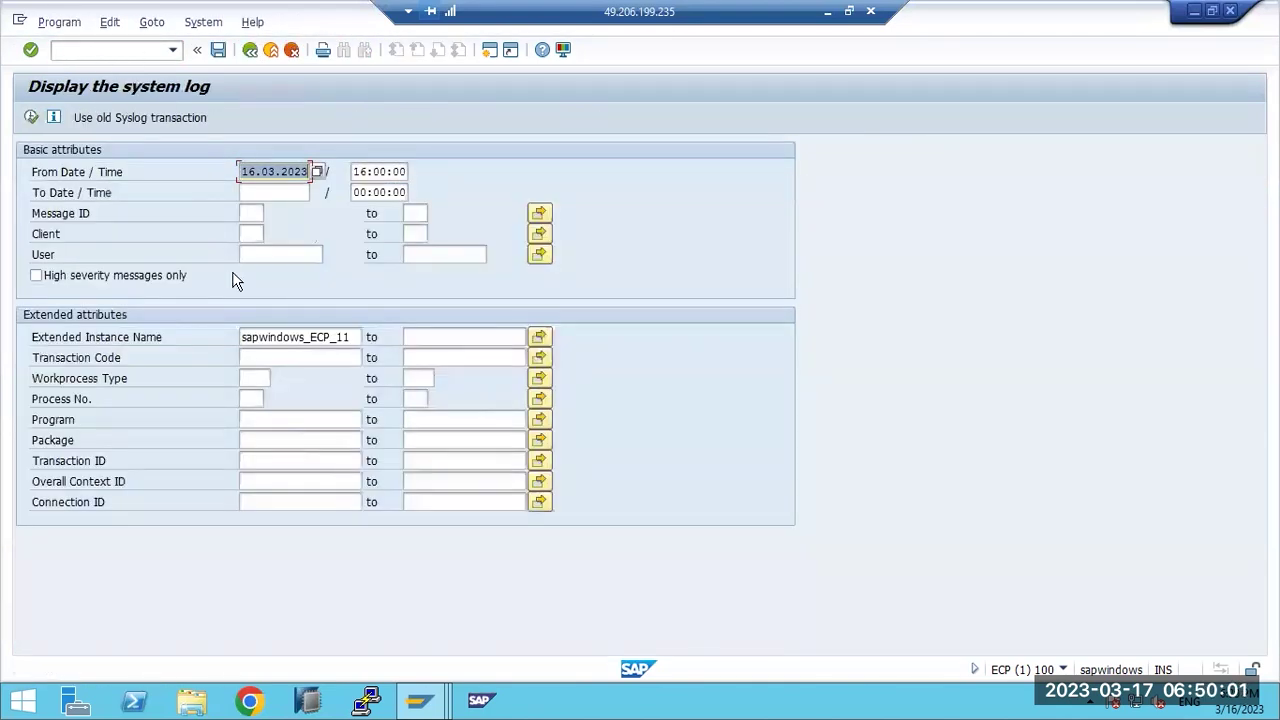
click(31, 116)
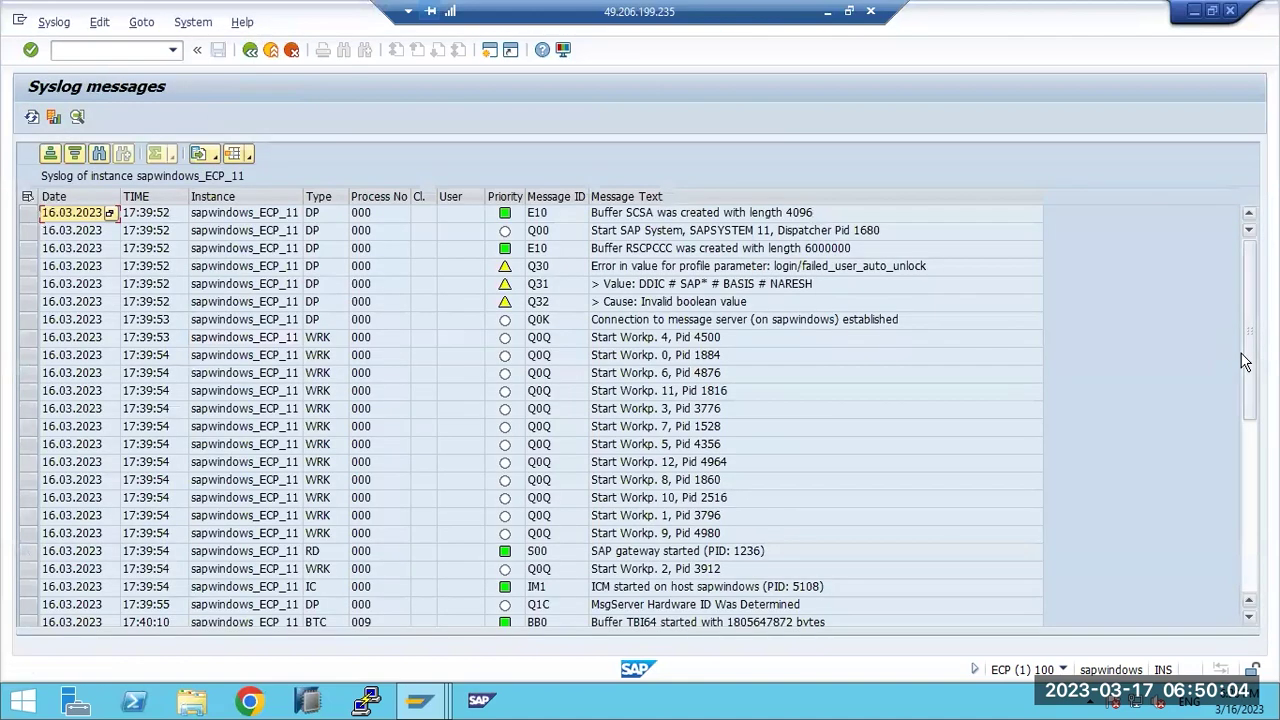
Step: Examine the most recent syslog messages at the end of the list and return to the system log selection
drag(1244, 362, 1237, 594)
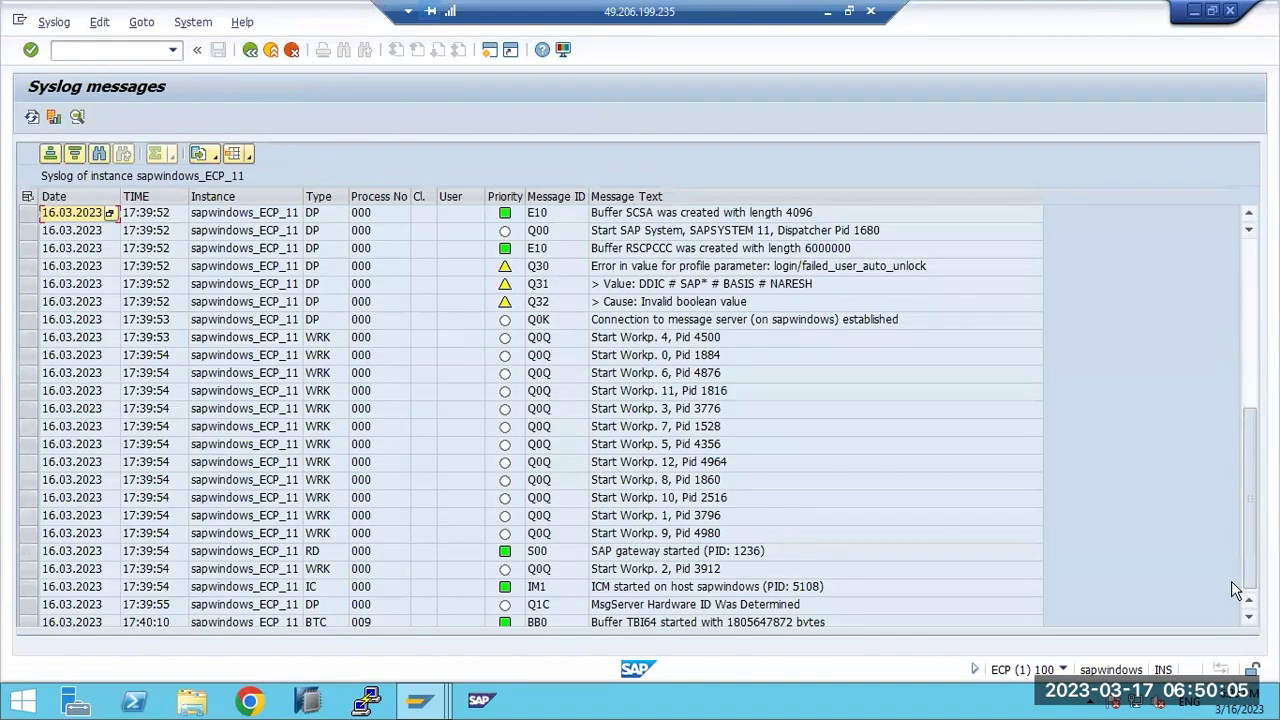
click(638, 608)
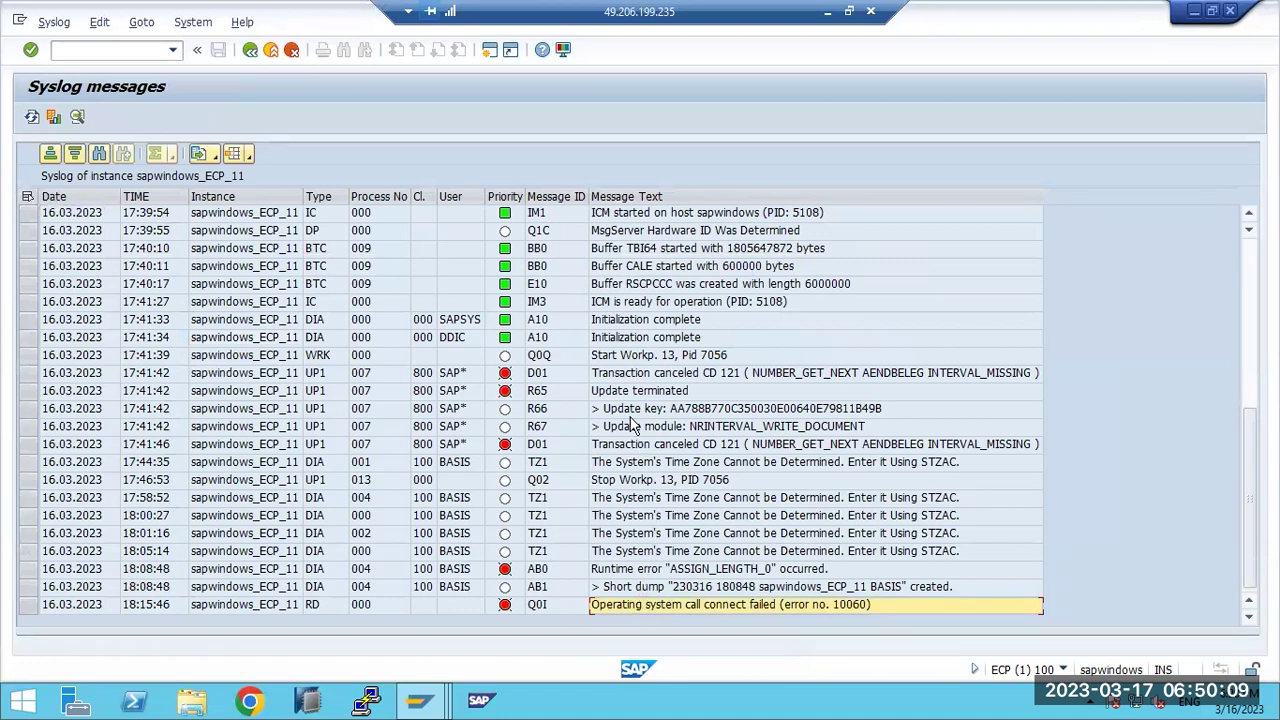
scroll(630, 432, up, 4)
scroll(630, 432, up, 2)
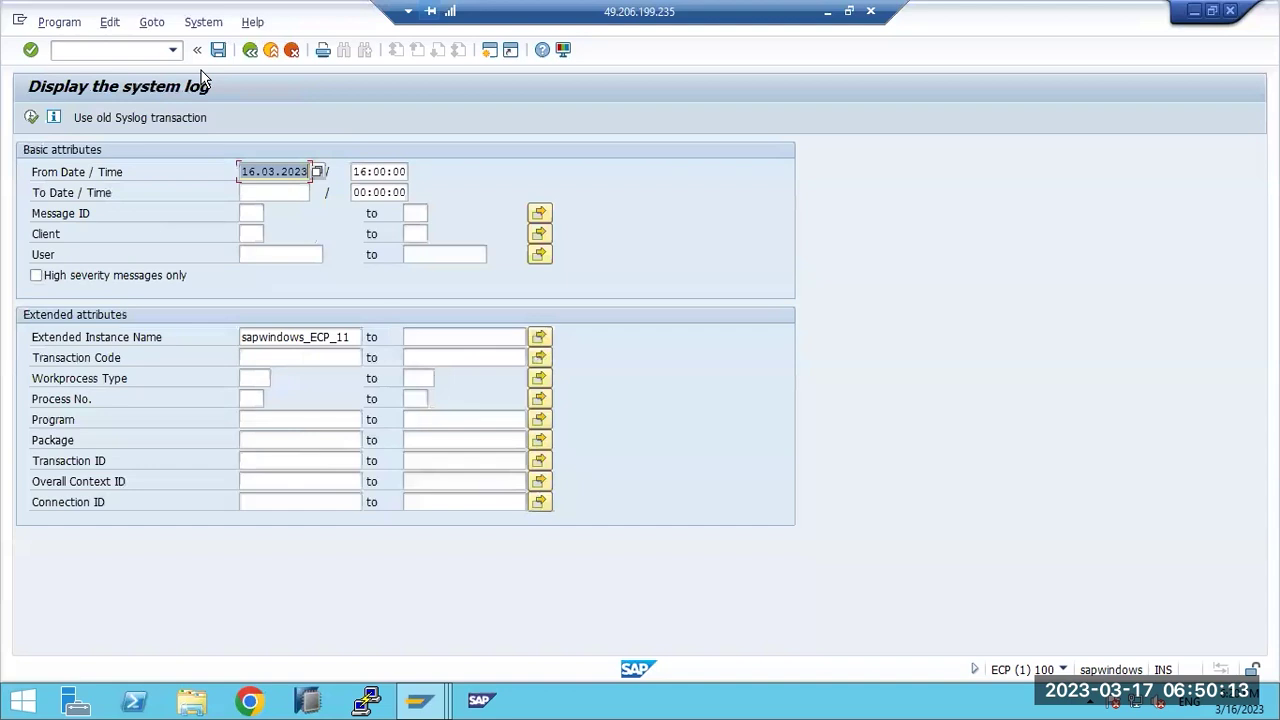
Step: Go directly from the system log to the System Trace with transaction ST01 and switch the trace off
click(113, 48)
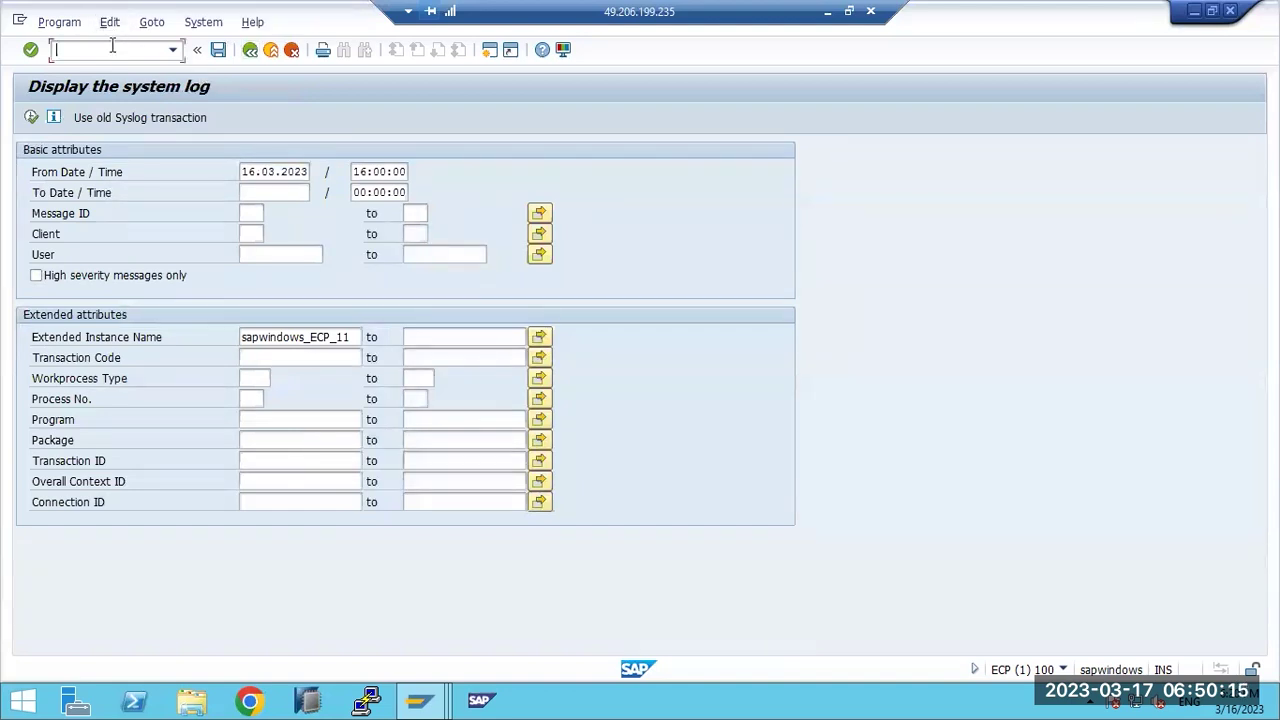
text(/ns)
text(t01)
key(Return)
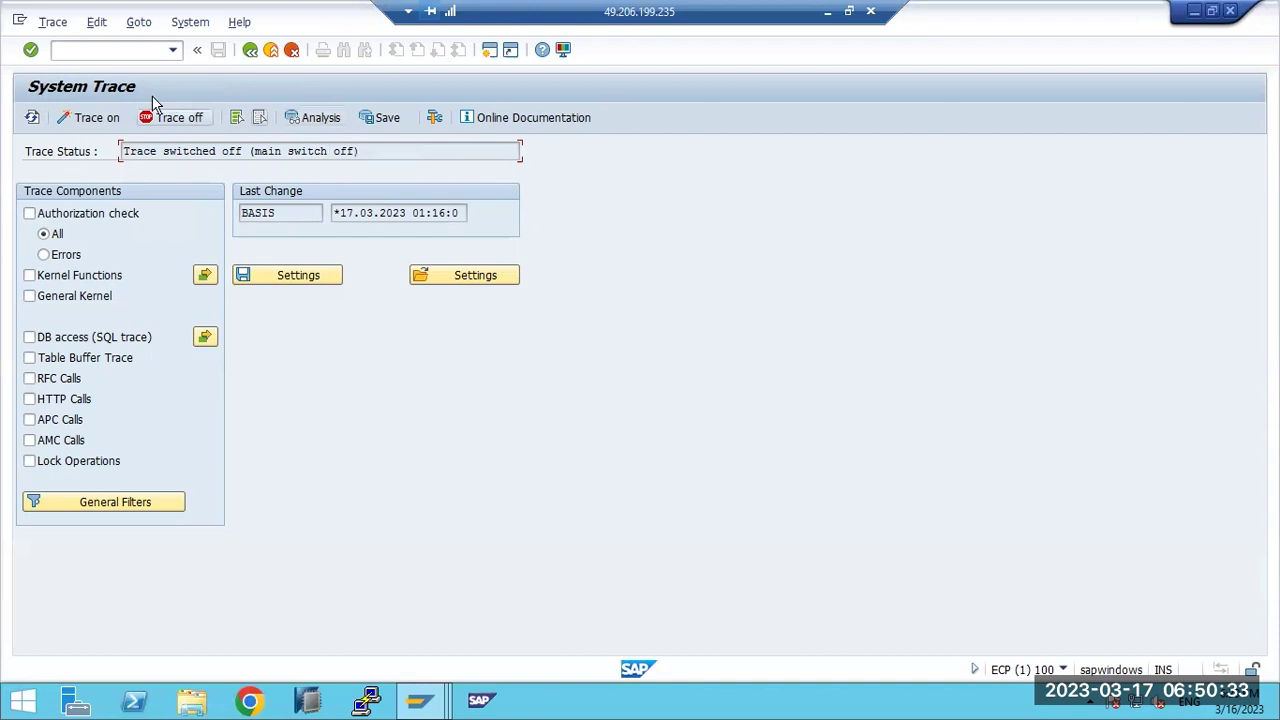
click(95, 117)
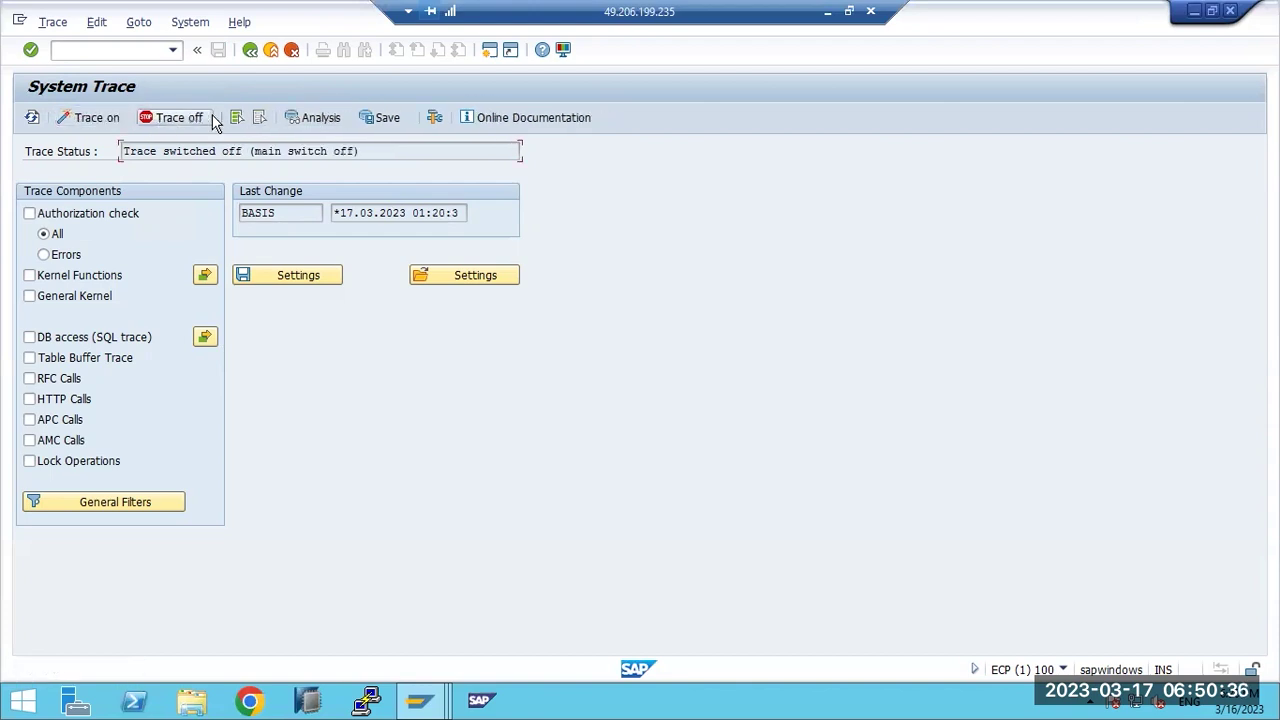
Step: Run the trace analysis on the active trace file with the preset options, view its first SQL records, and return to the System Trace
click(292, 117)
click(29, 119)
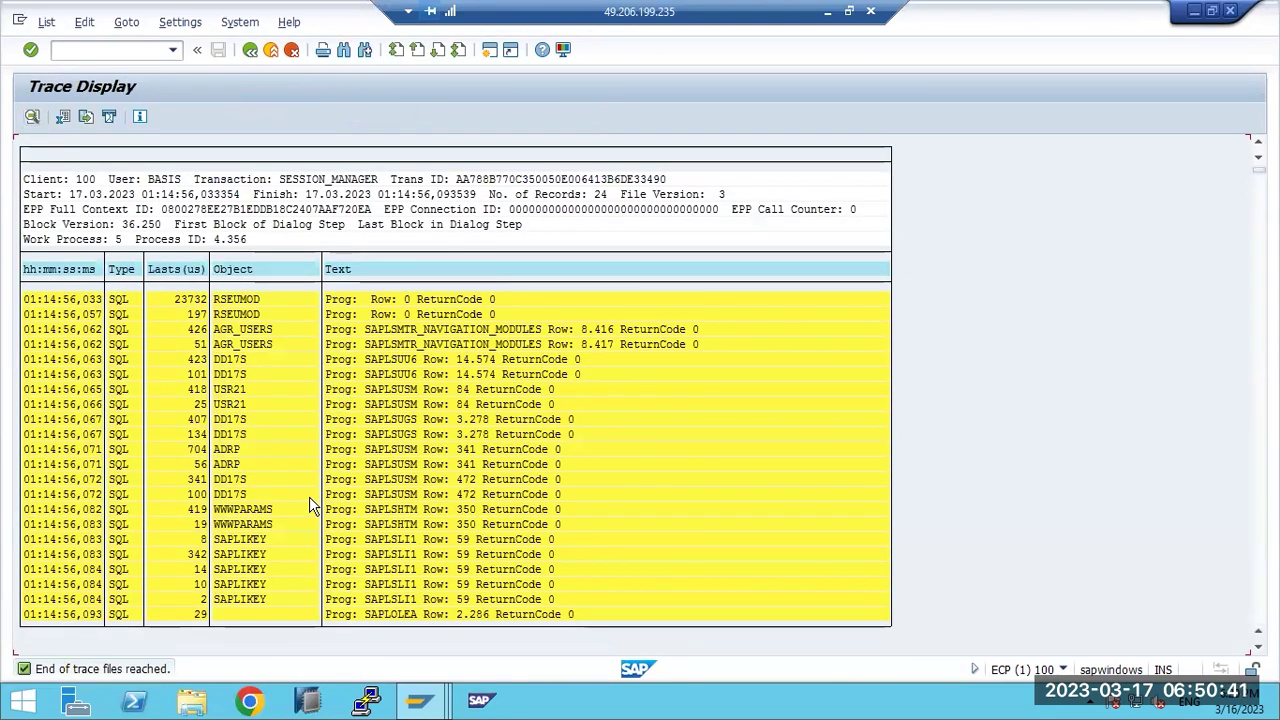
scroll(340, 515, down, 2)
scroll(340, 515, down, 1)
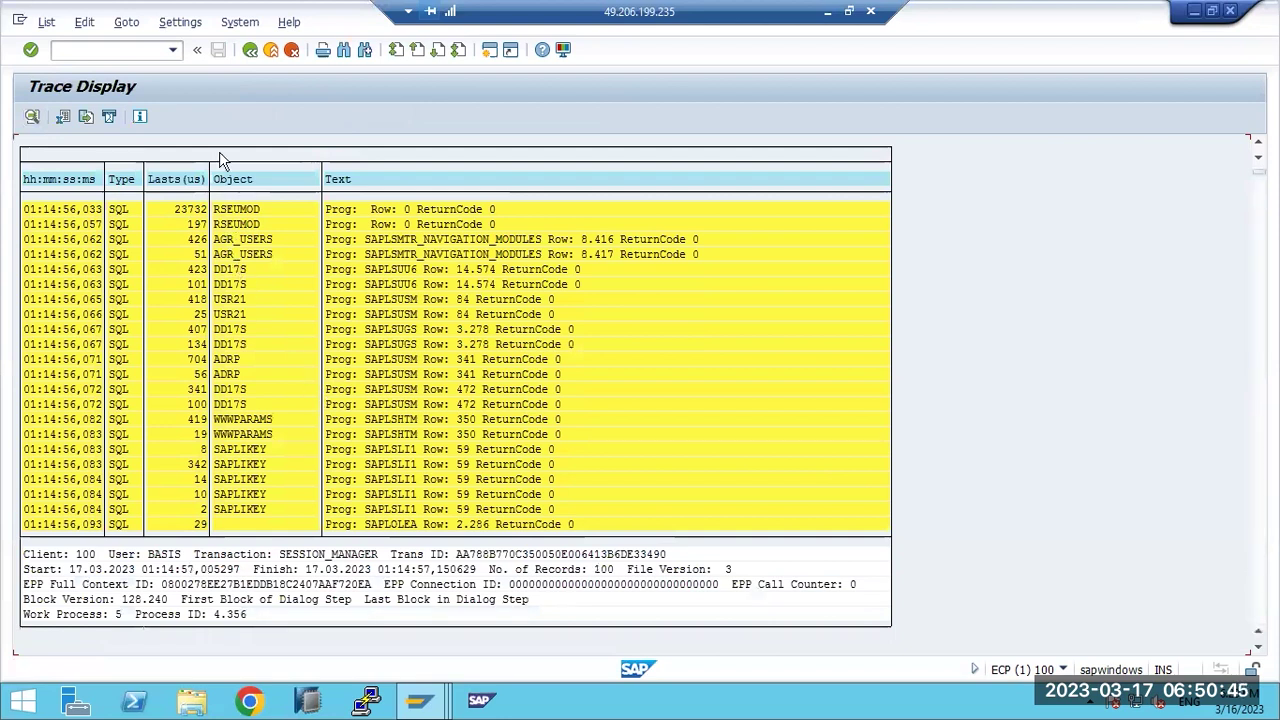
key(F3)
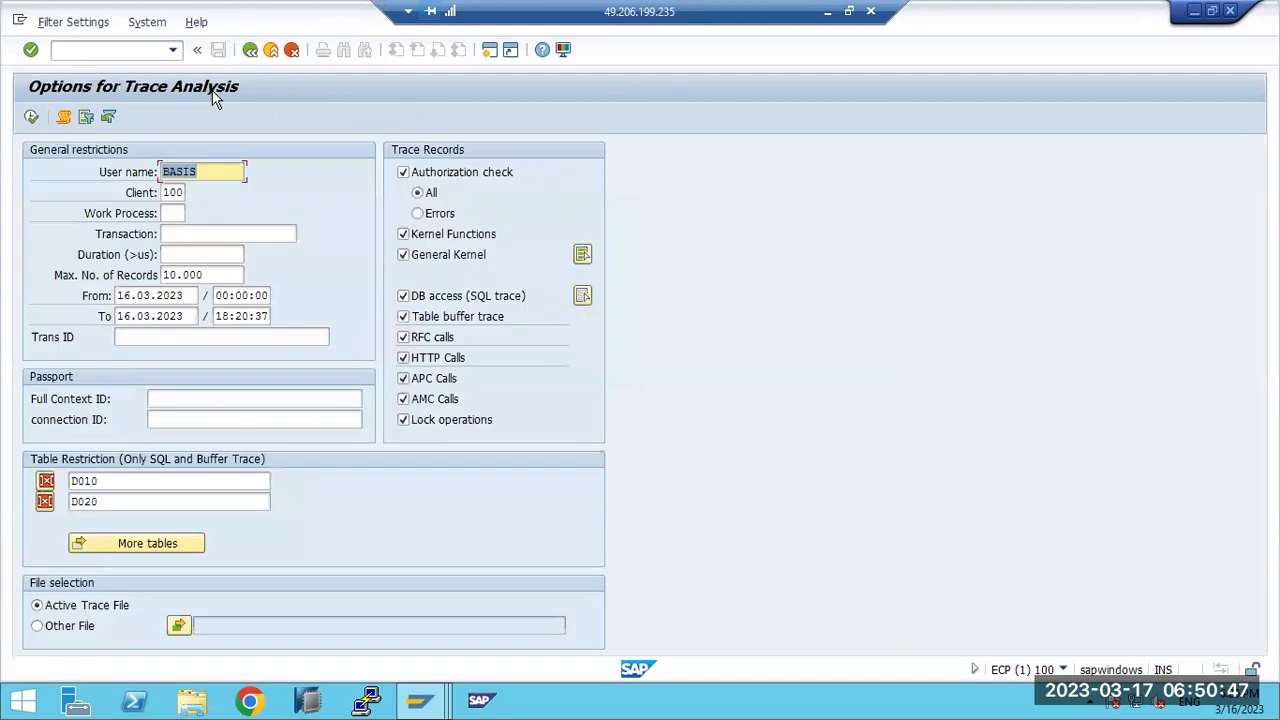
key(F3)
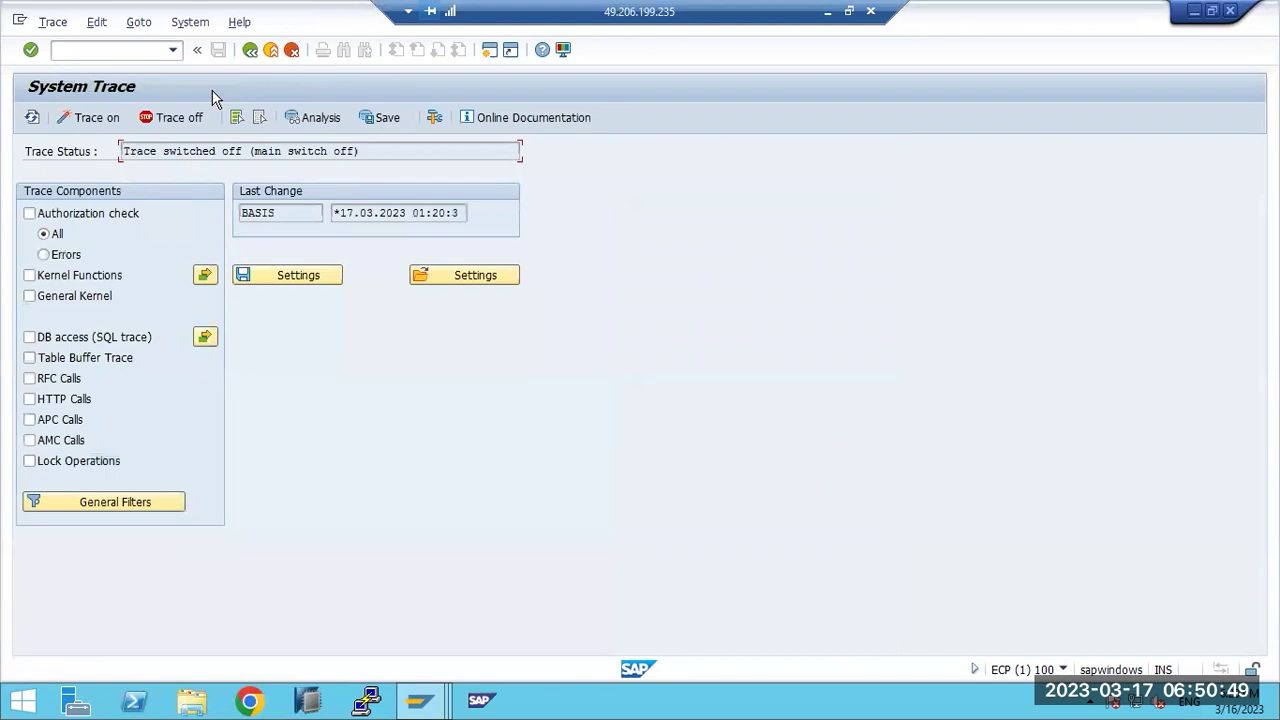
Step: Check the trace status, switch the system trace on, and switch it off again
drag(128, 151, 365, 160)
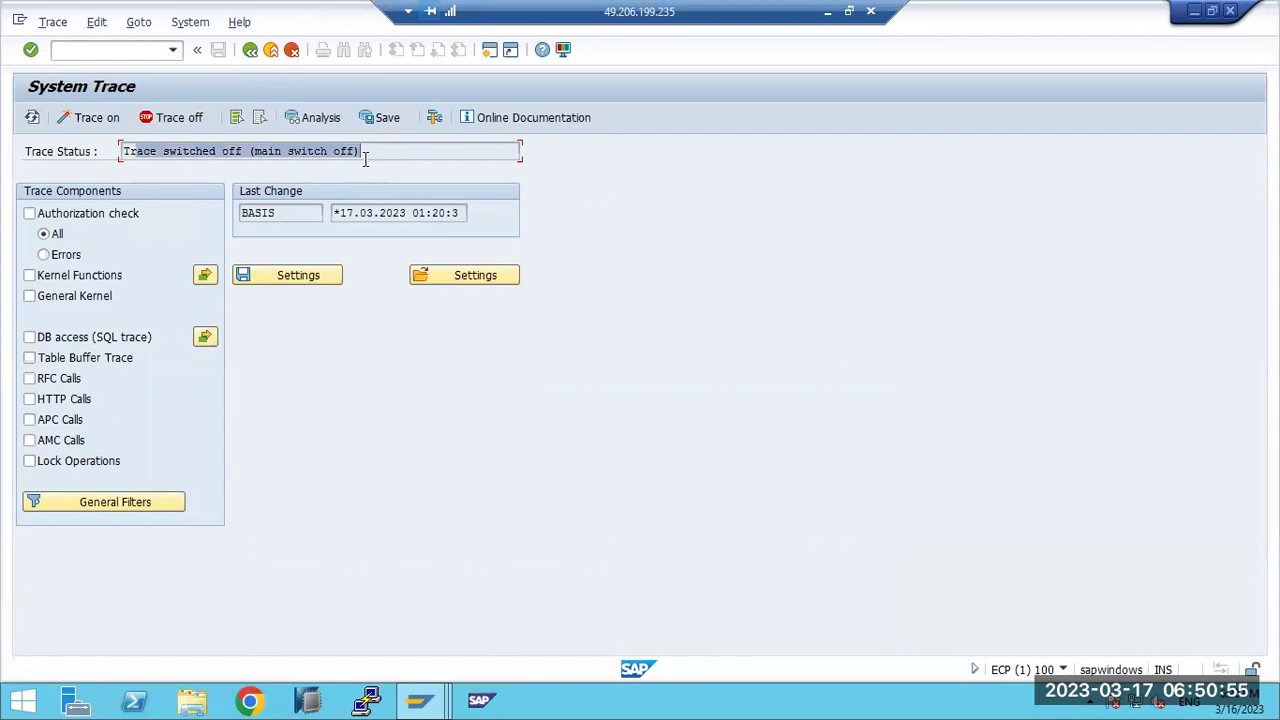
click(97, 137)
click(95, 122)
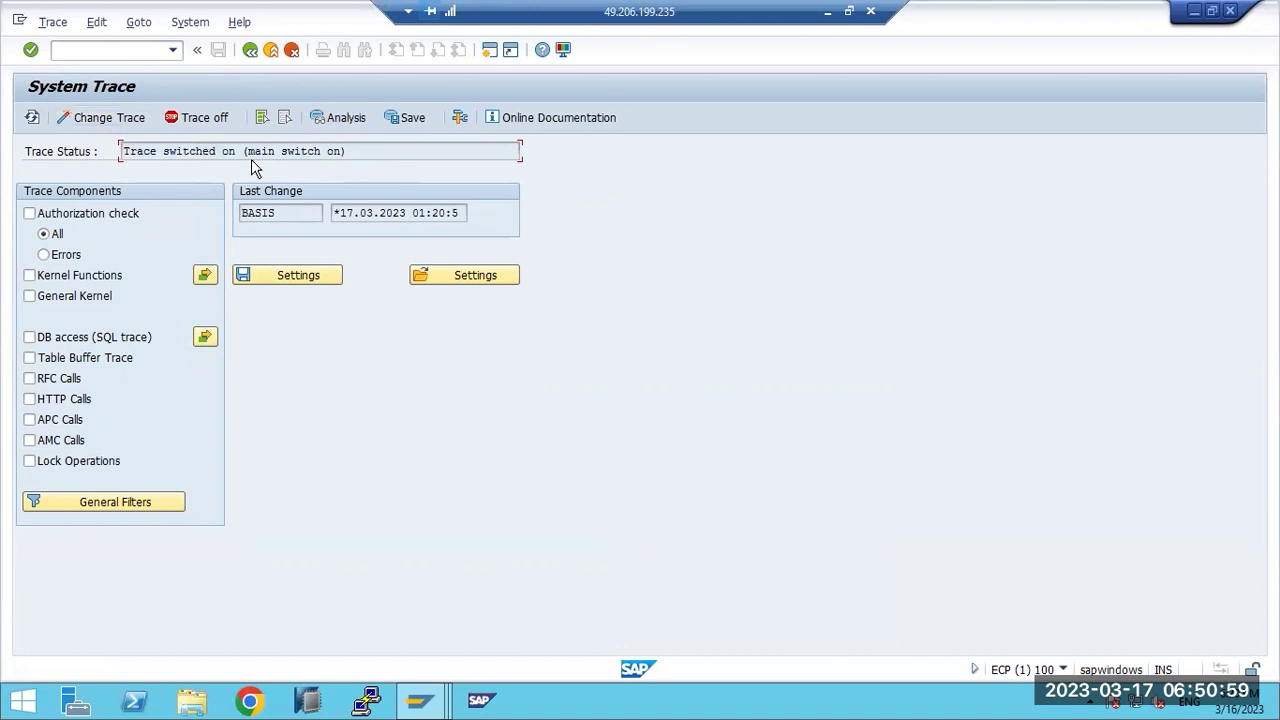
click(212, 118)
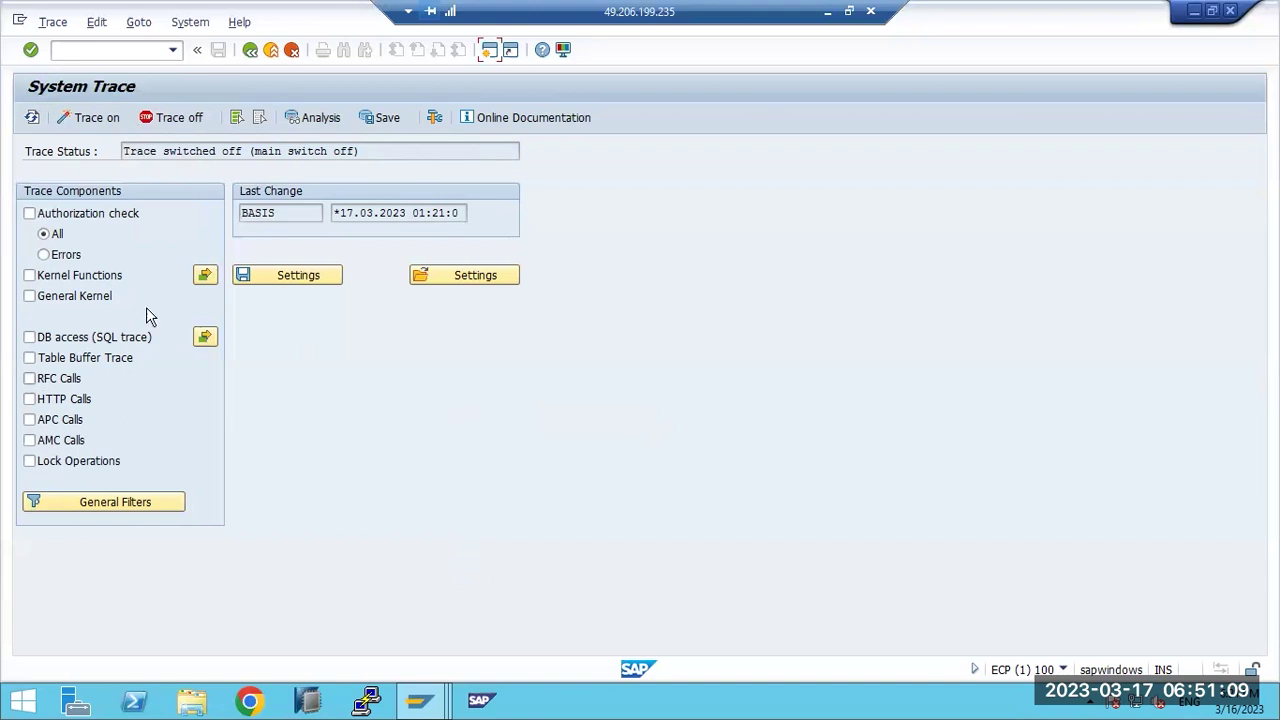
Step: Exit the System Trace to SAP Easy Access and minimize the remote session to show the T-code notes in Paint
key(F3)
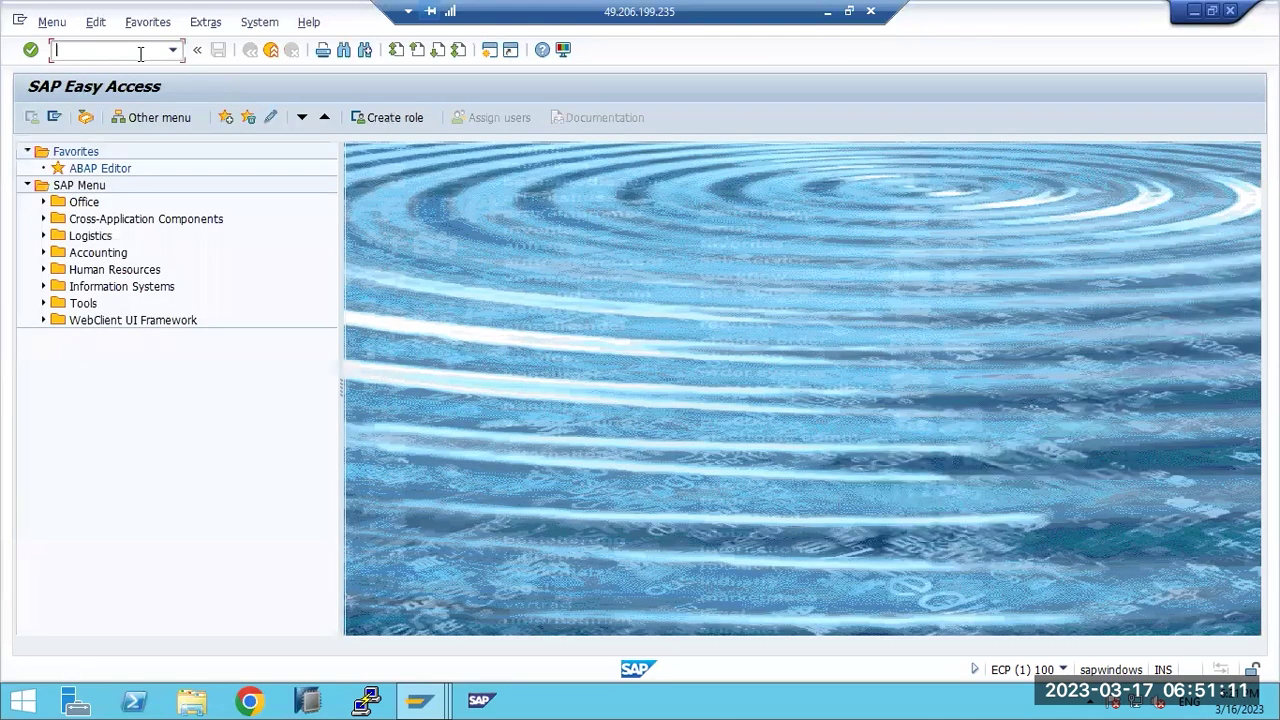
click(828, 11)
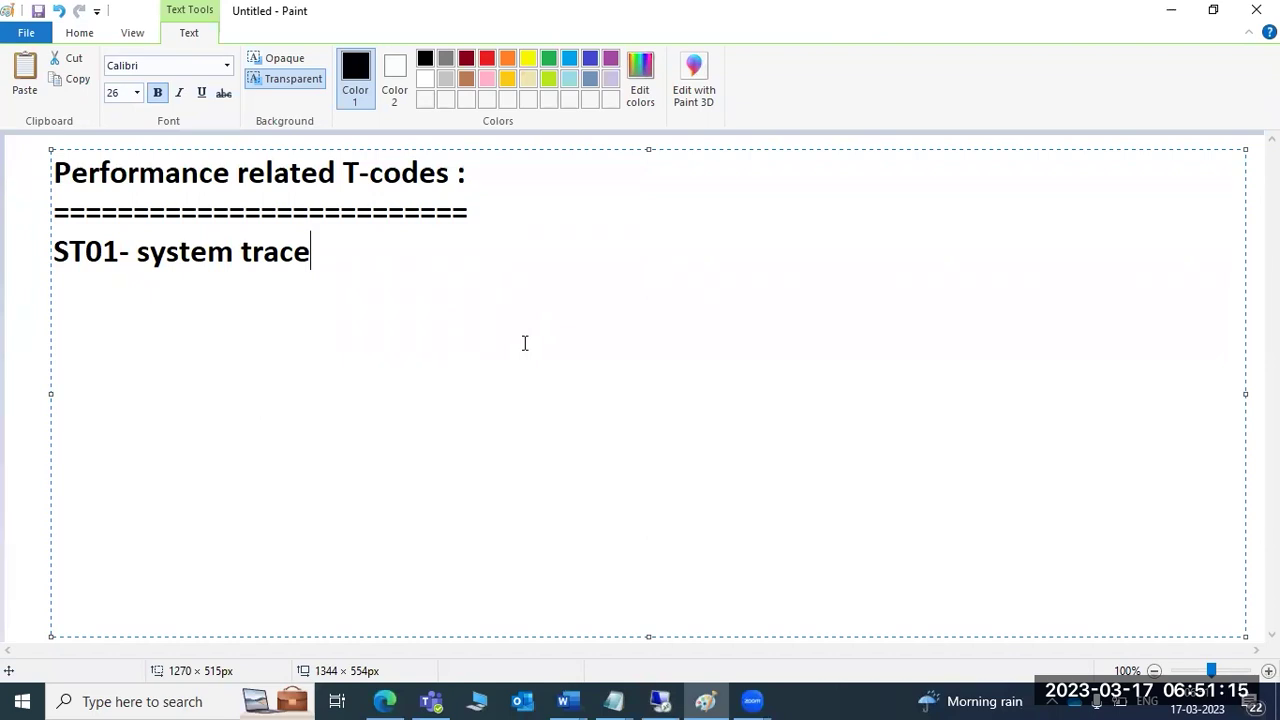
Step: Add an "ST05 -" line to the T-code notes and open transaction ST05 in the remote SAP session
key(Return)
text(ST05 -)
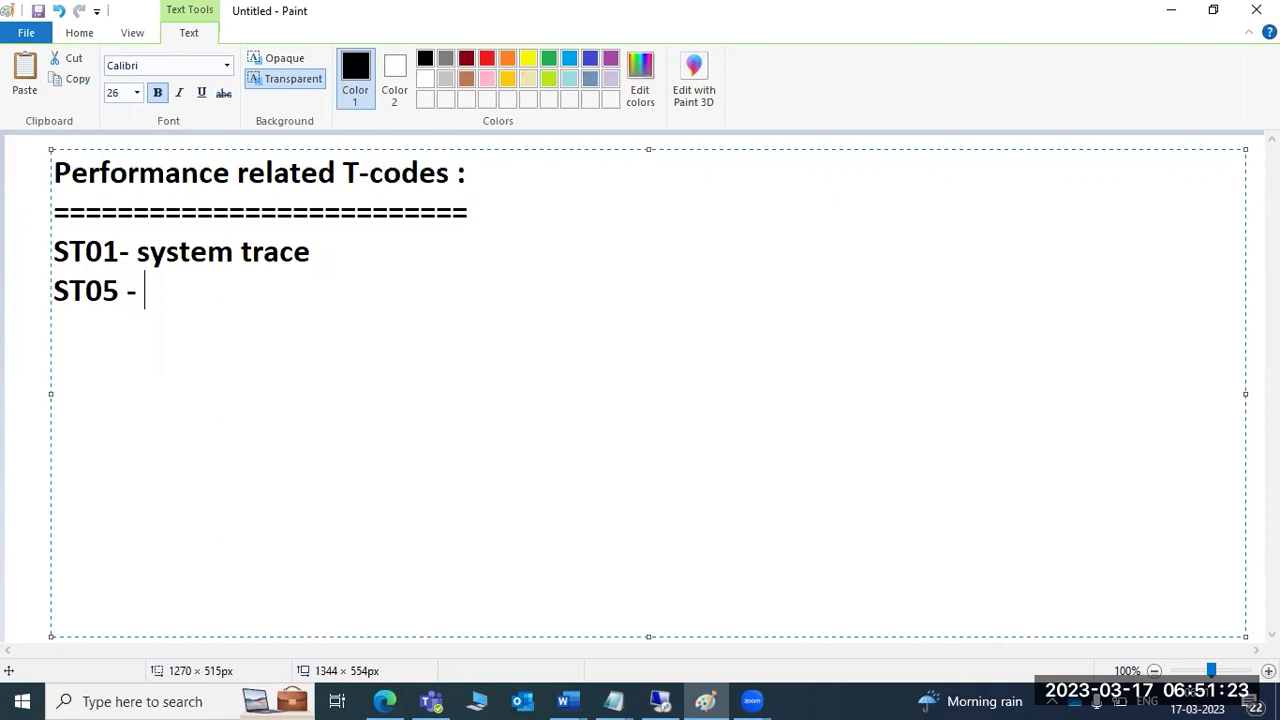
click(660, 701)
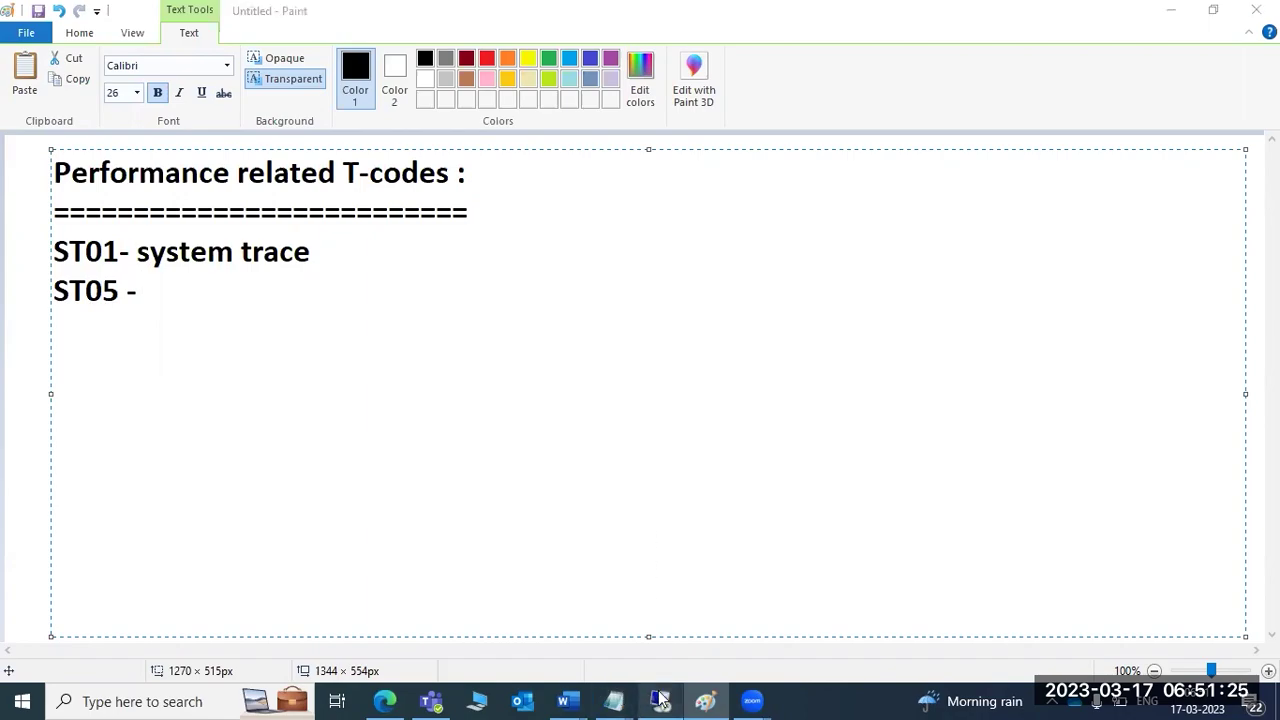
text(st05)
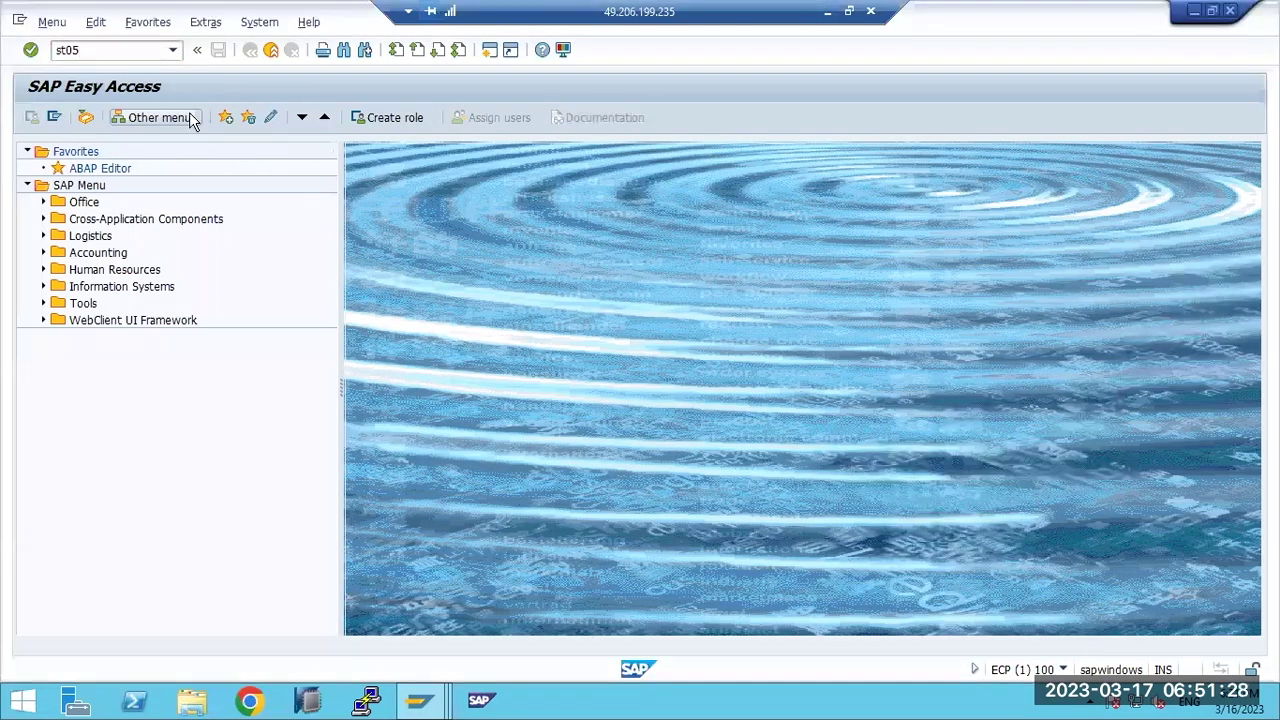
key(Return)
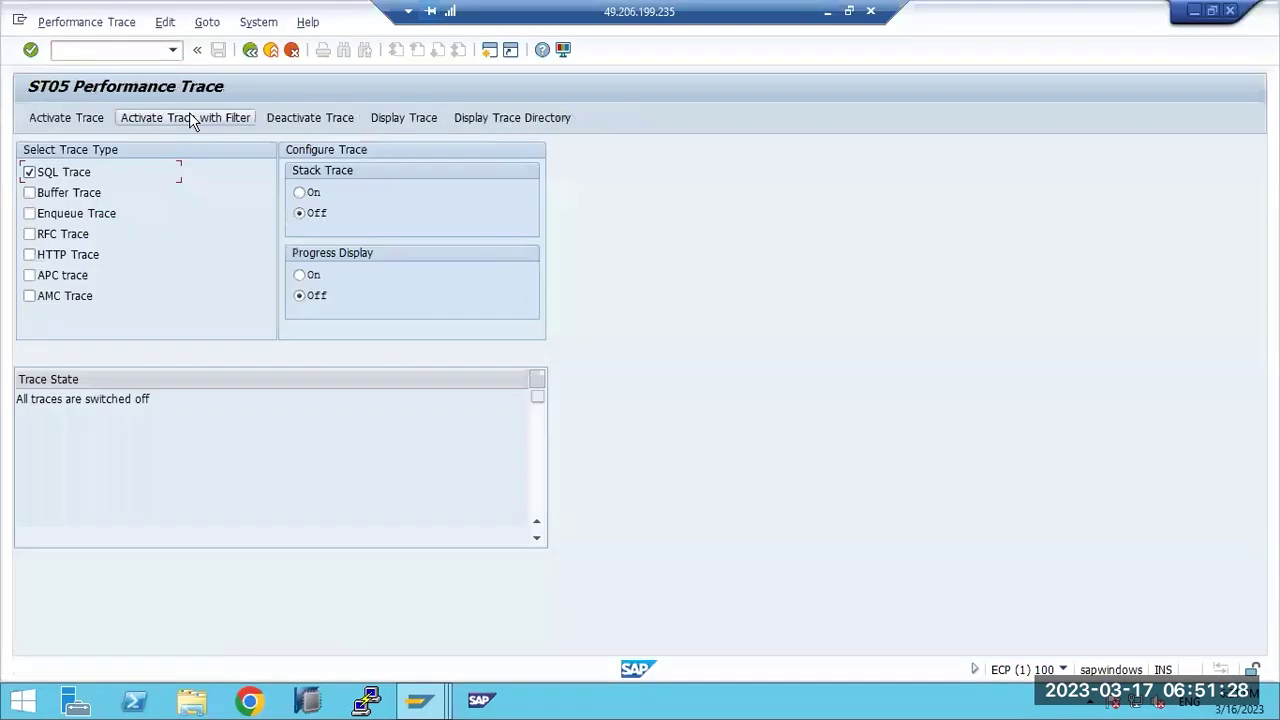
Step: Include the Enqueue, RFC, HTTP, APC and AMC traces besides the SQL trace, then activate and deactivate the performance trace
click(33, 212)
click(37, 234)
click(42, 255)
click(47, 276)
click(42, 297)
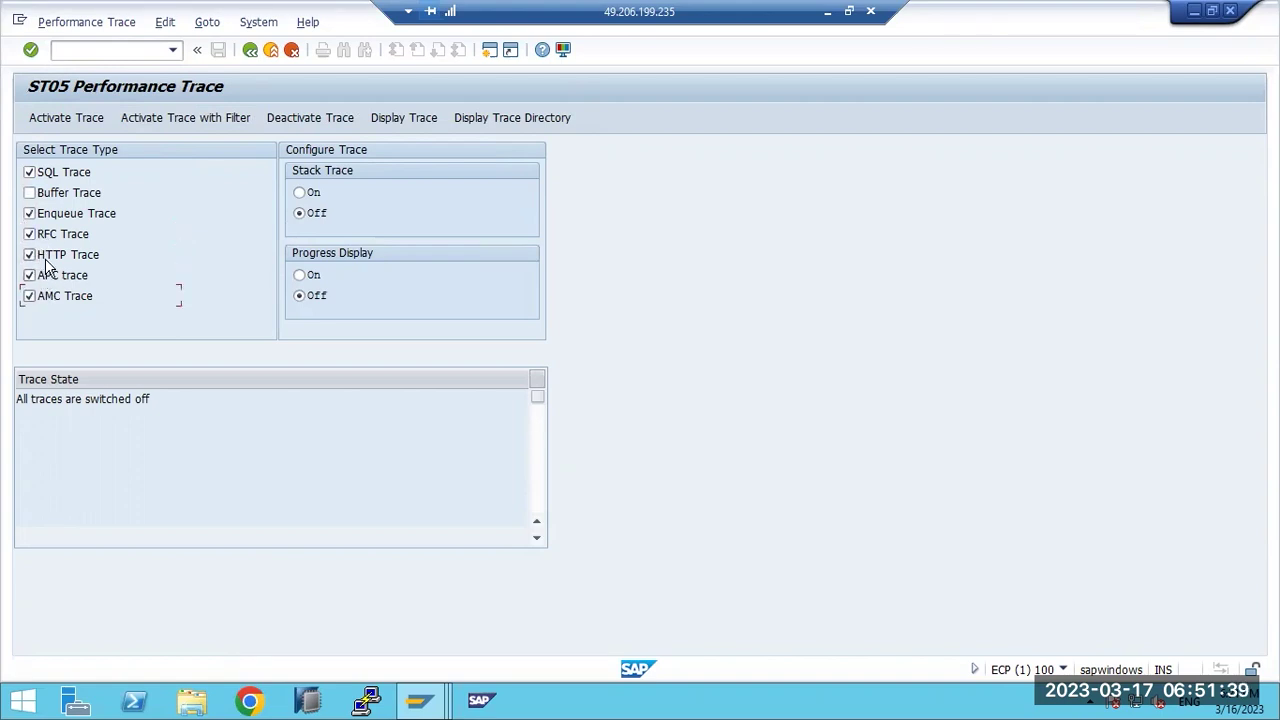
click(60, 116)
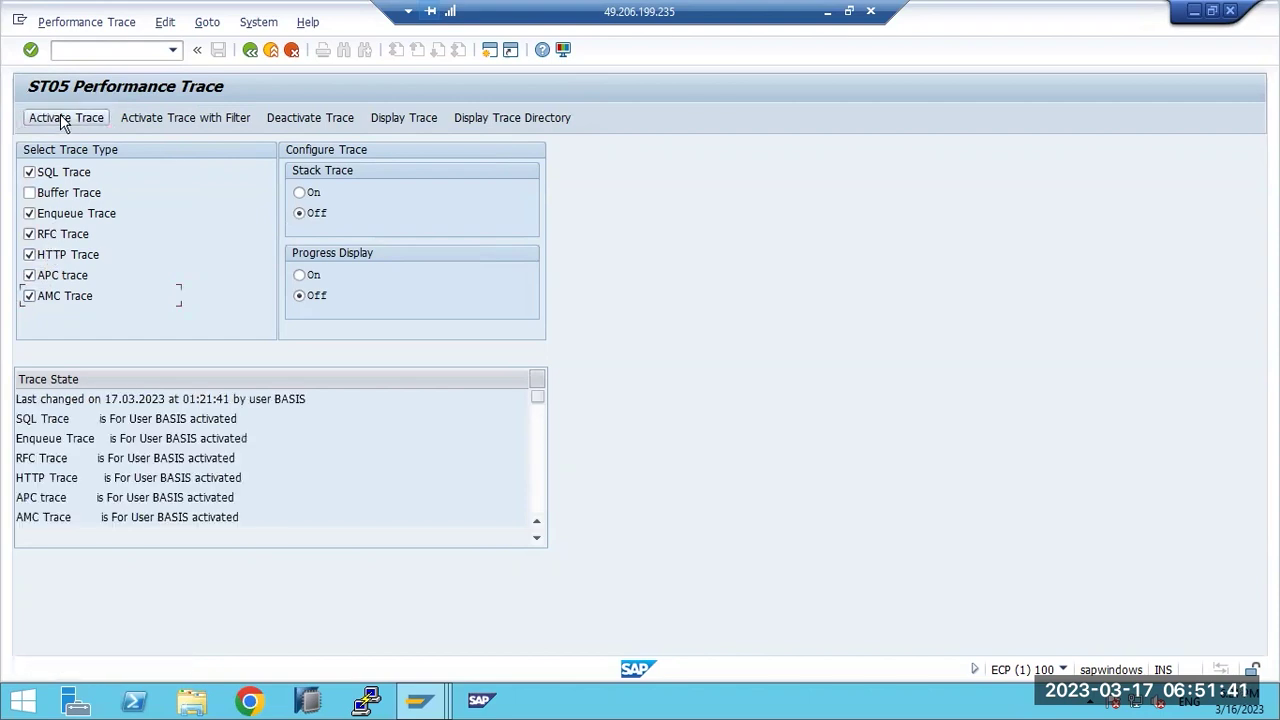
click(310, 120)
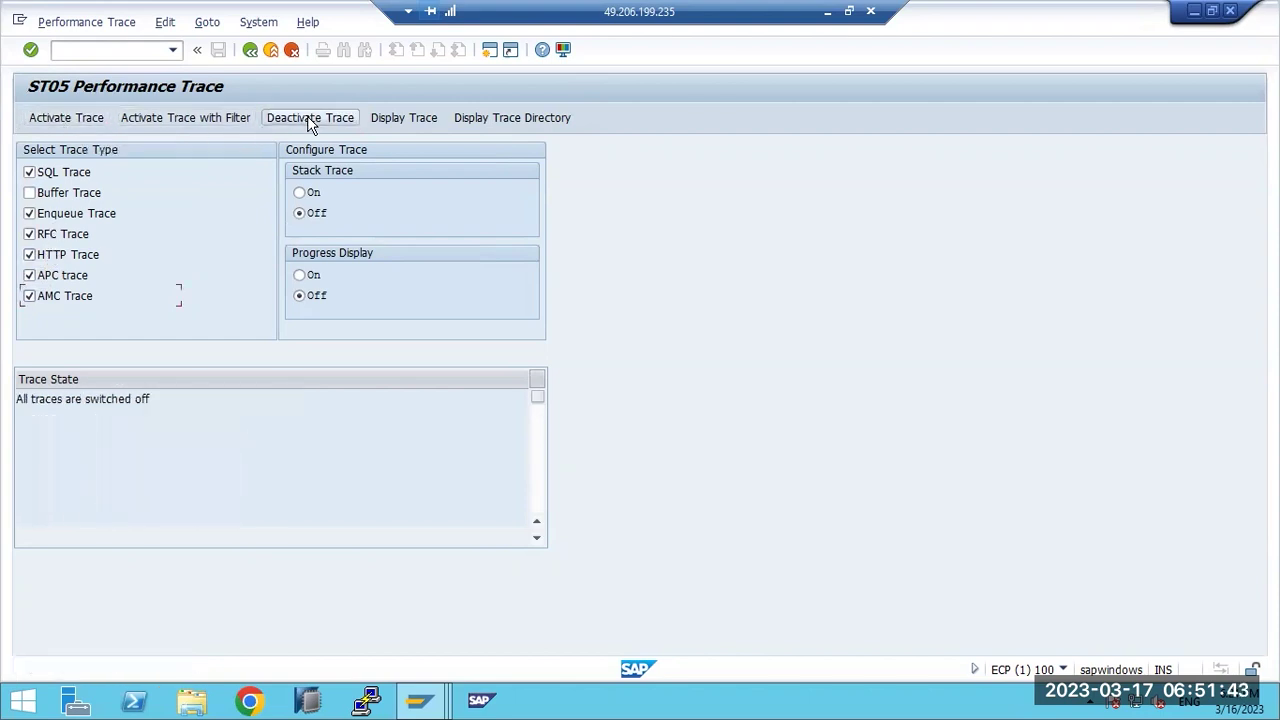
Step: Display the recorded trace with the preset filter conditions and return to the ST05 Performance Trace start screen
click(383, 119)
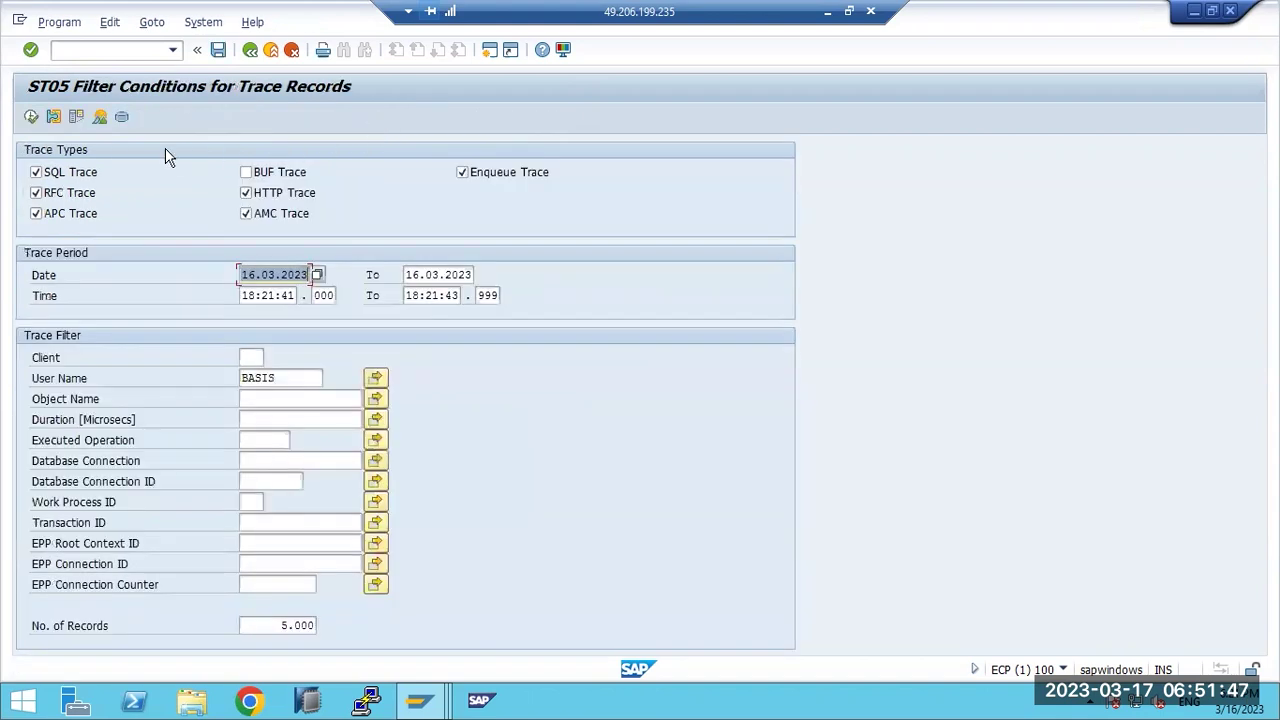
click(31, 116)
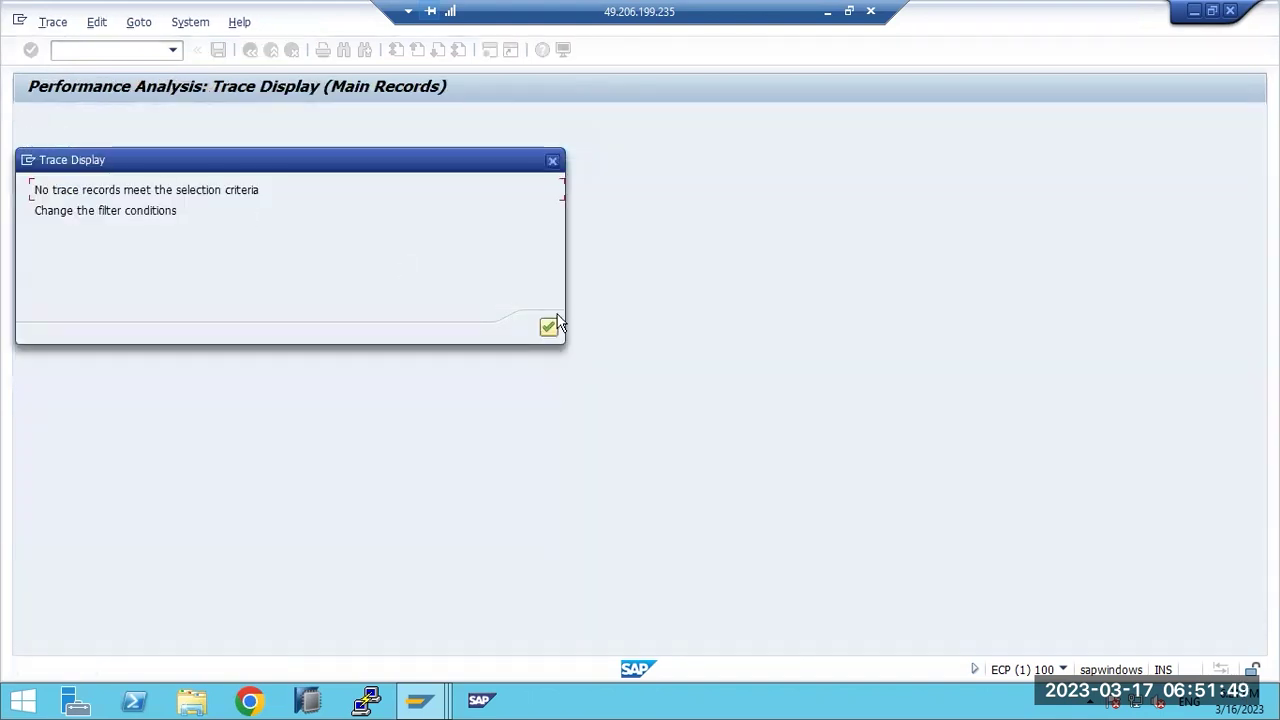
click(548, 327)
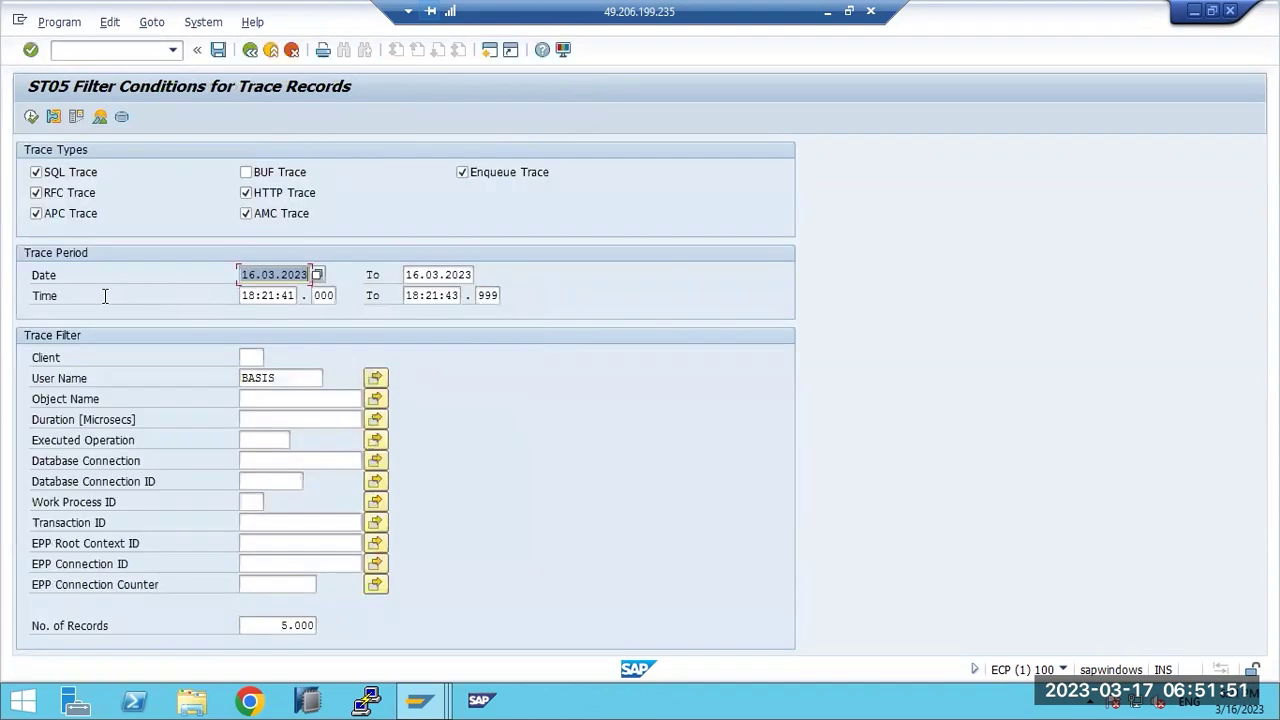
key(F3)
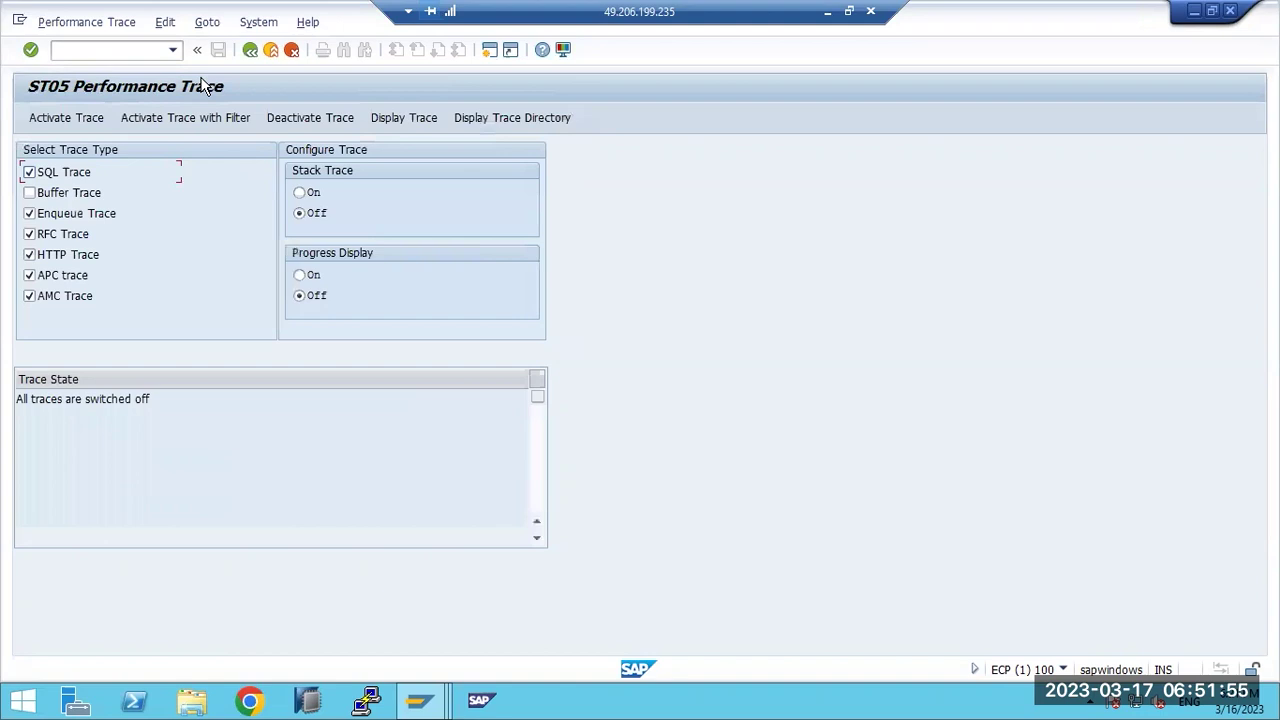
Step: Return to the Paint notes, complete the ST05 line with "performance trace" and add the line "ST02 - Tune summary("
click(827, 12)
text(performance trace)
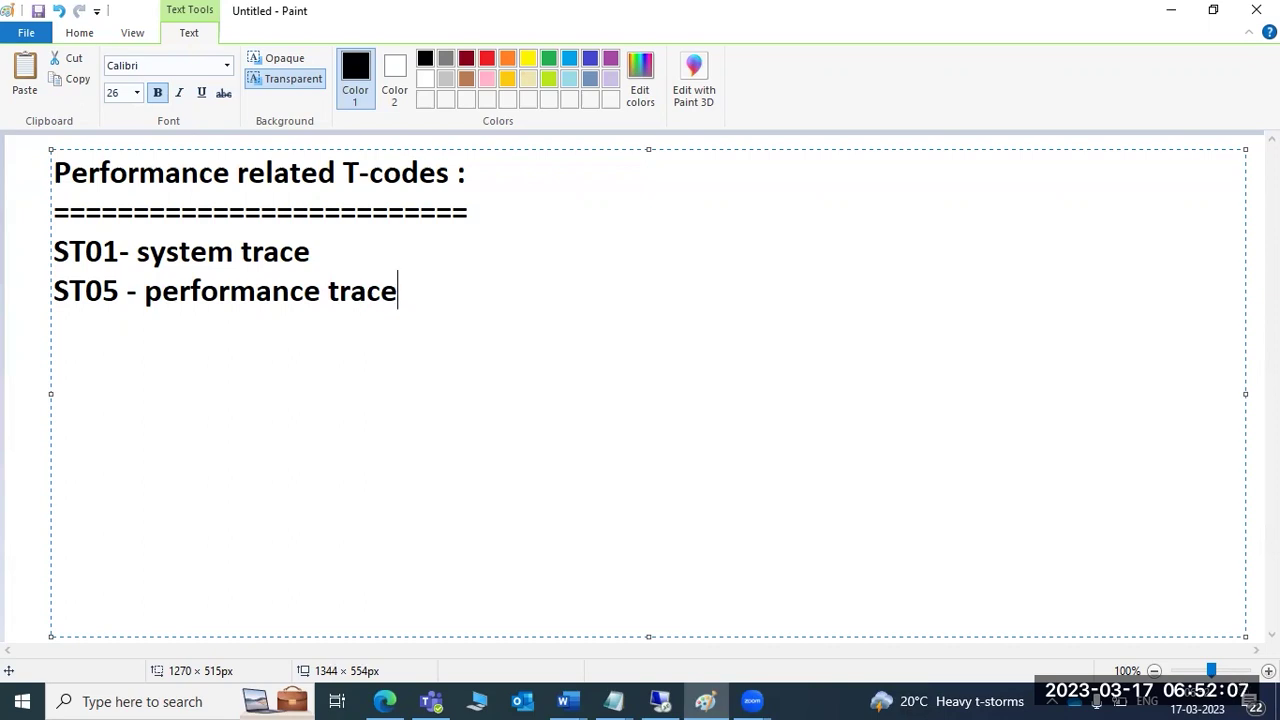
key(Return)
text(ST02)
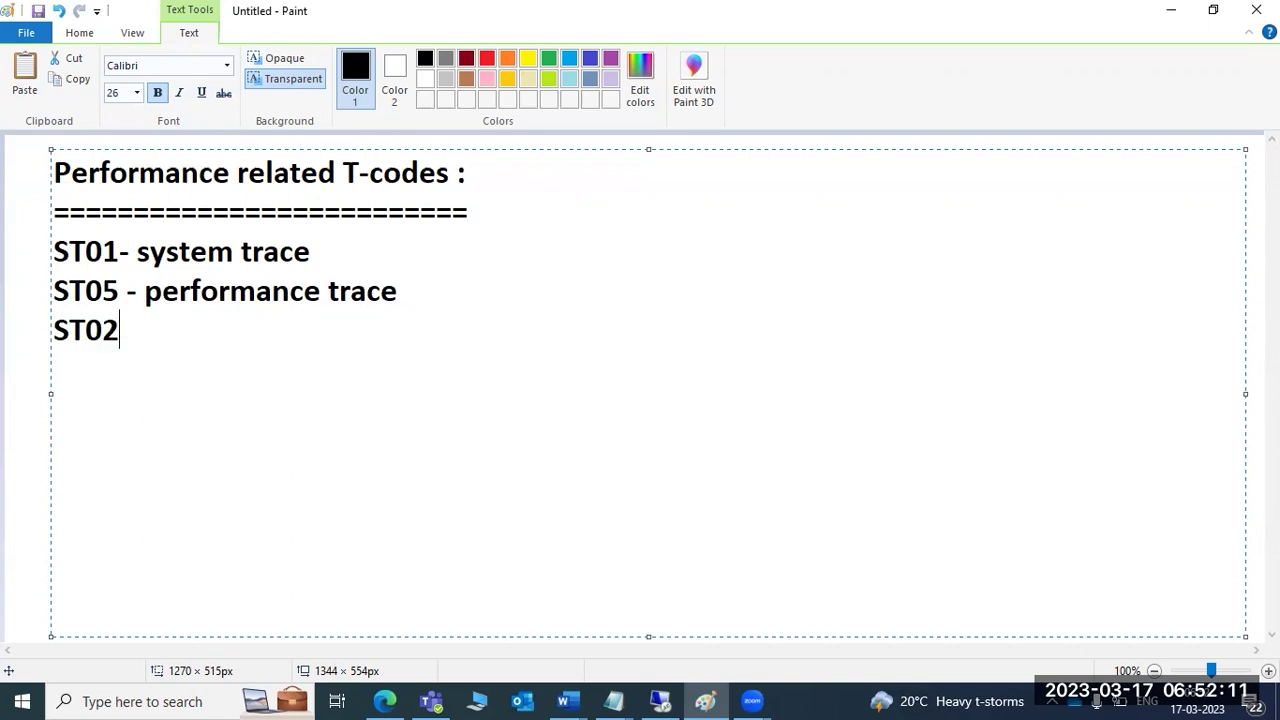
text( - Tune summary)
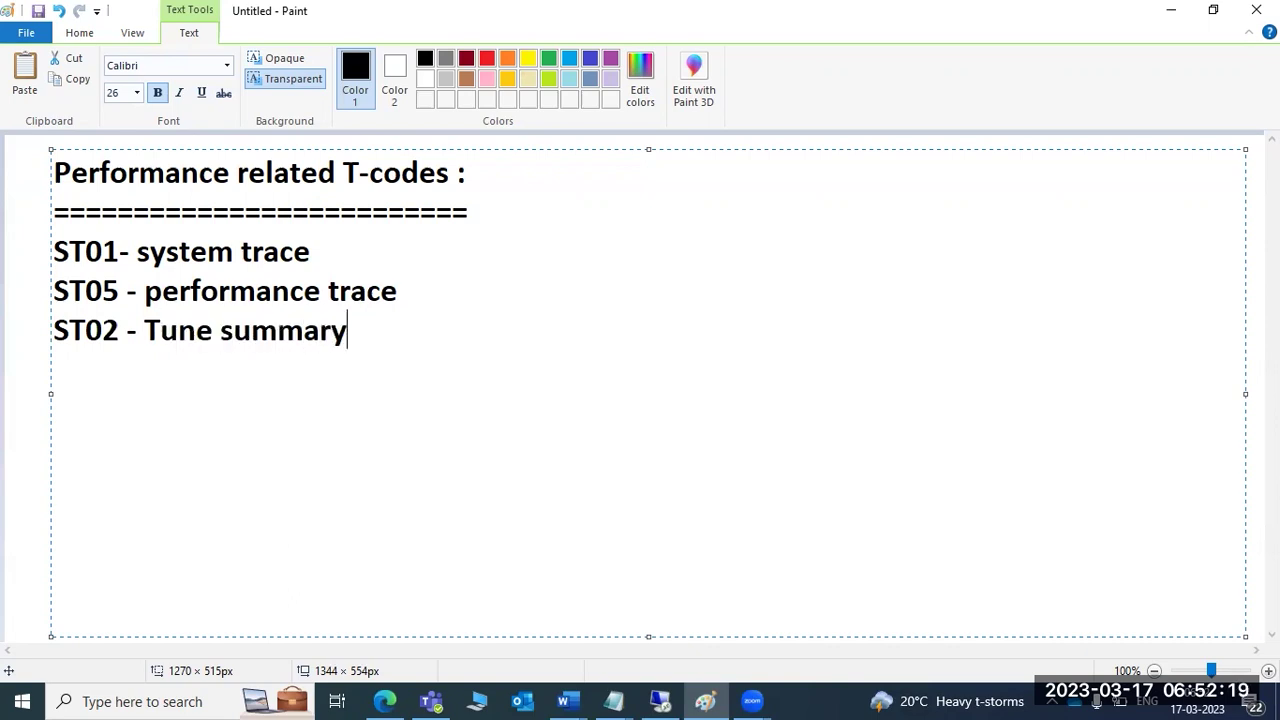
text(()
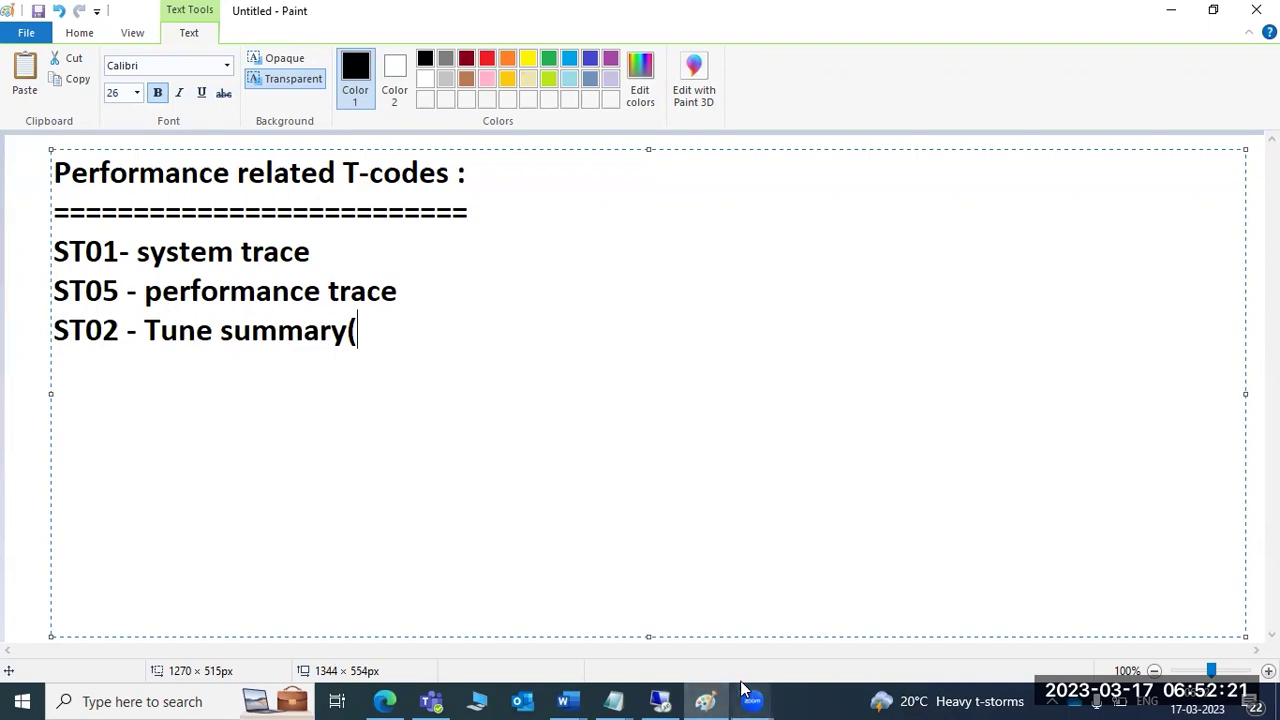
Step: Go directly to transaction ST02 in the remote SAP session and examine the buffer, SAP memory and call statistics tables
click(660, 701)
click(63, 52)
text(/nst02)
key(Return)
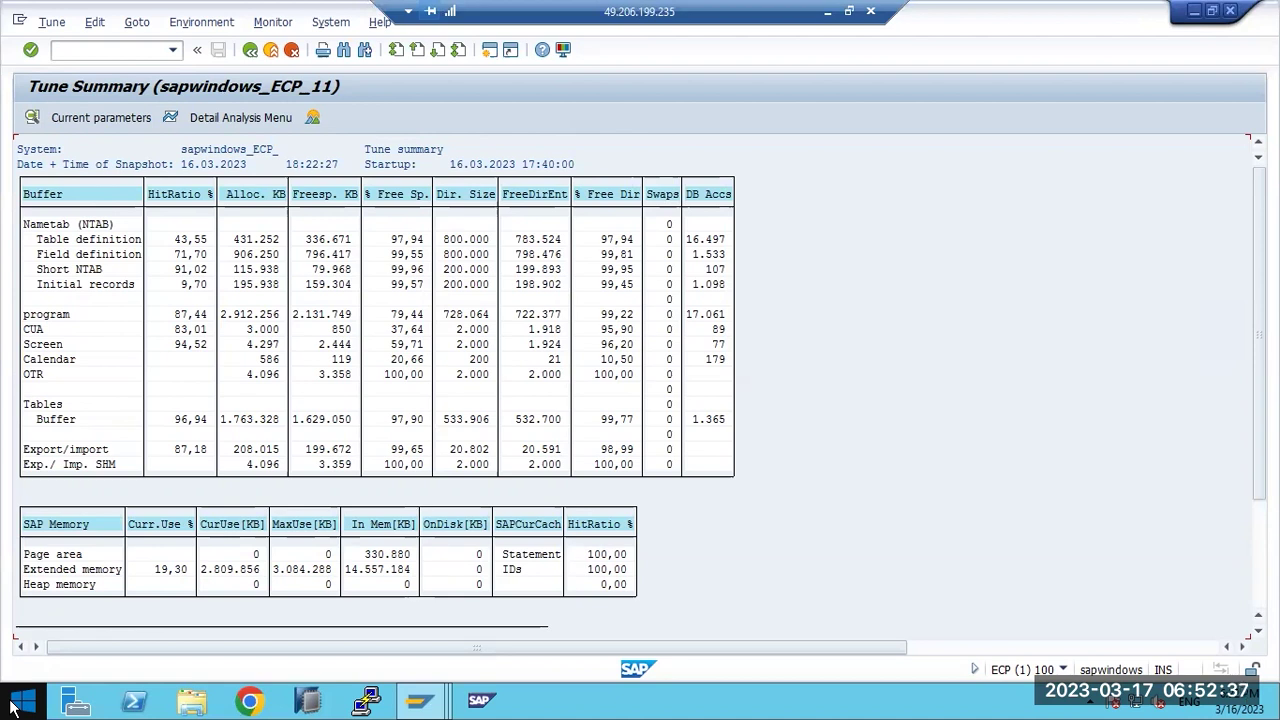
click(36, 200)
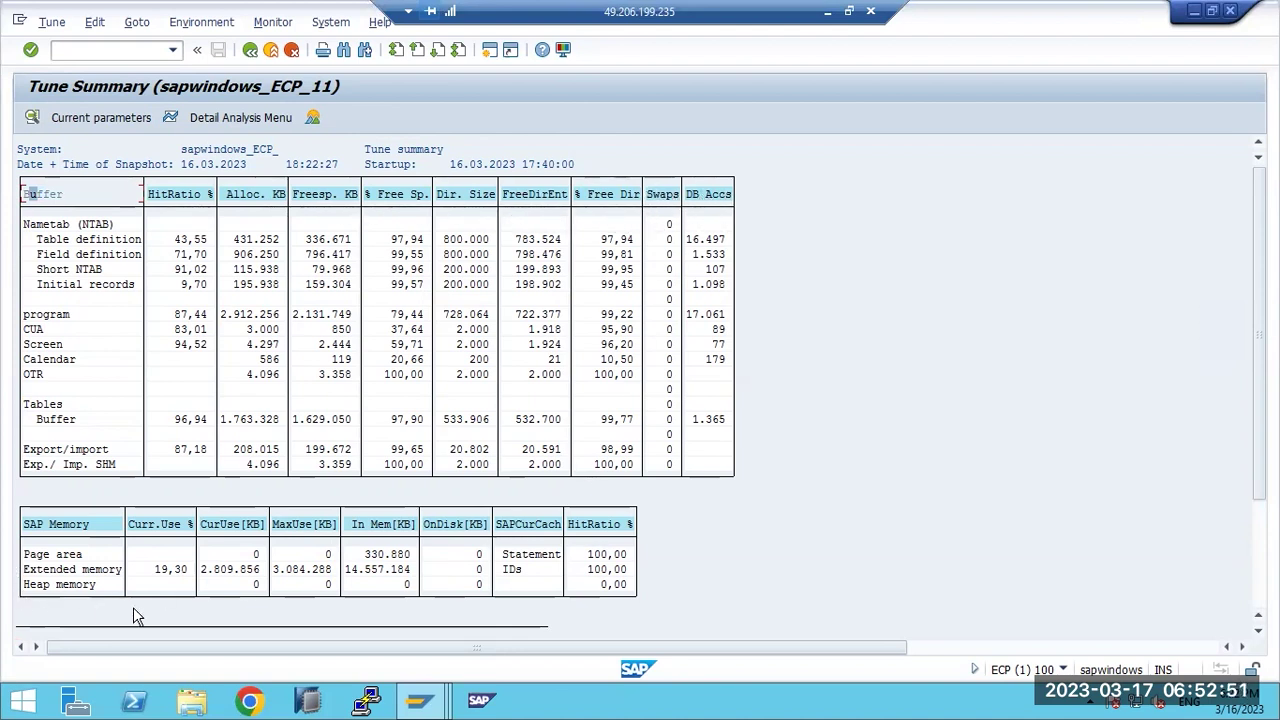
scroll(52, 590, down, 2)
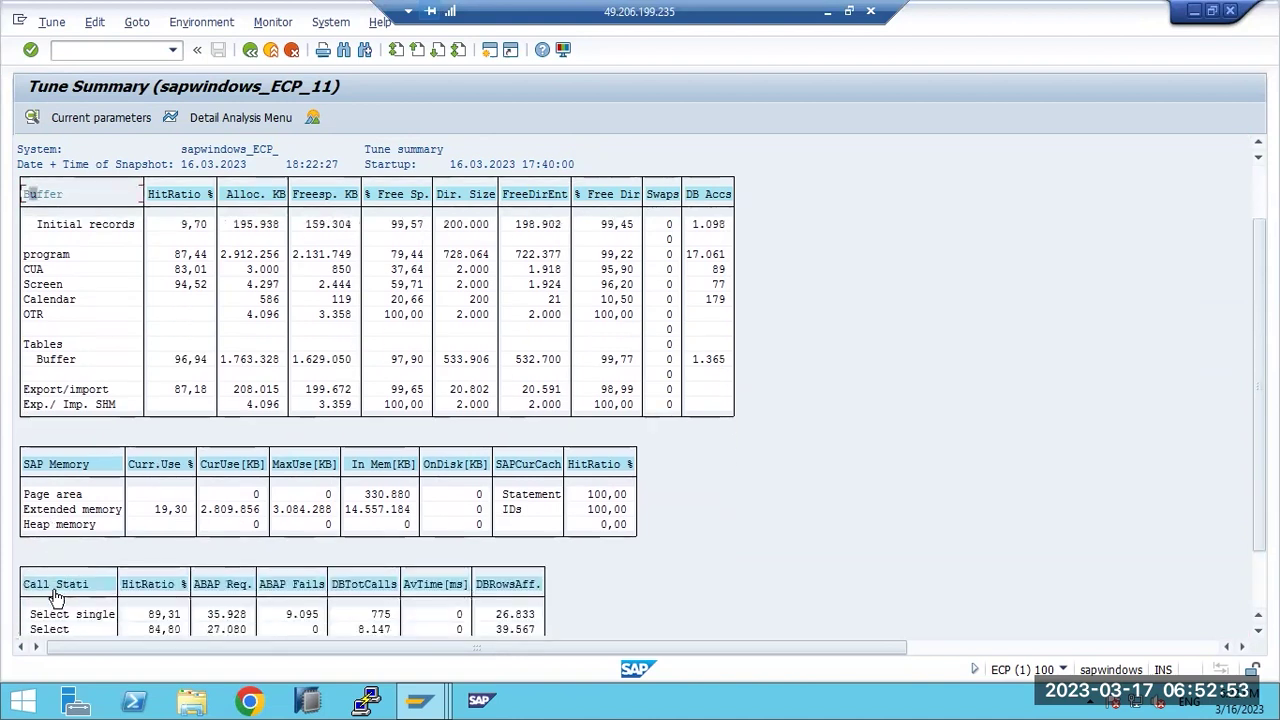
scroll(60, 597, up, 2)
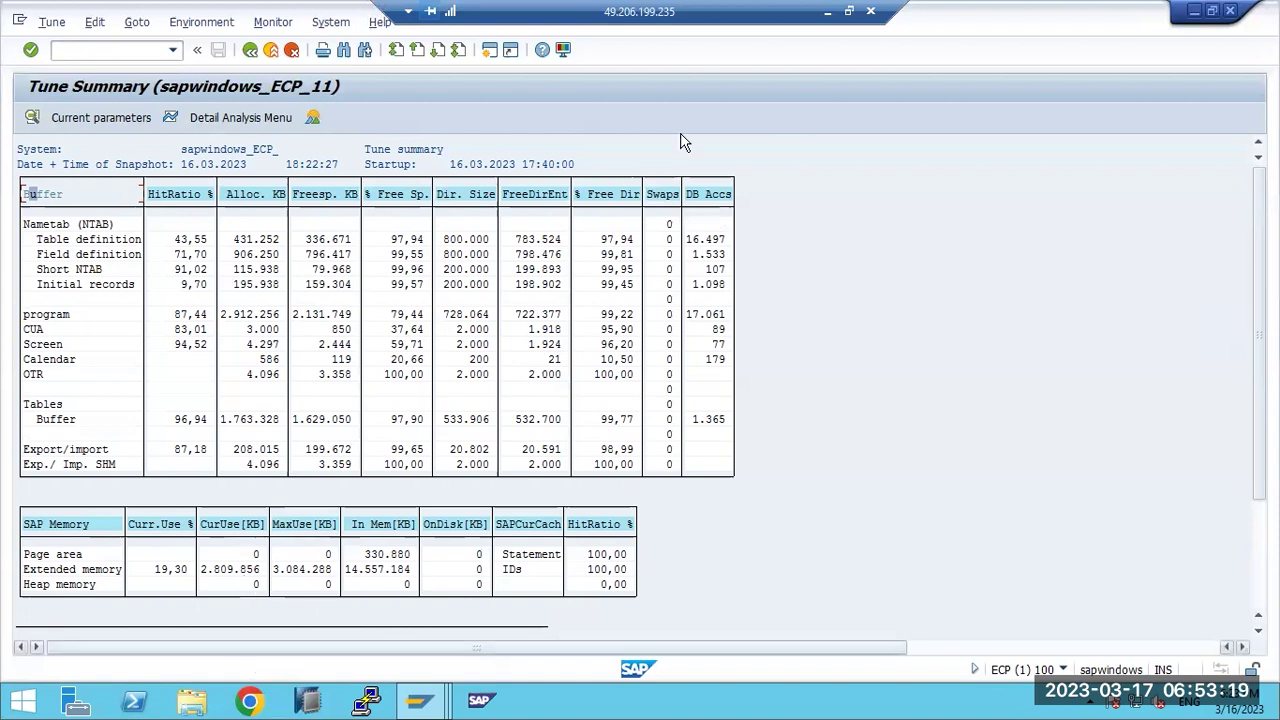
Step: Switch back to Paint, narrow the notes text box to the width of its text, and commit the text
key(alt+Tab)
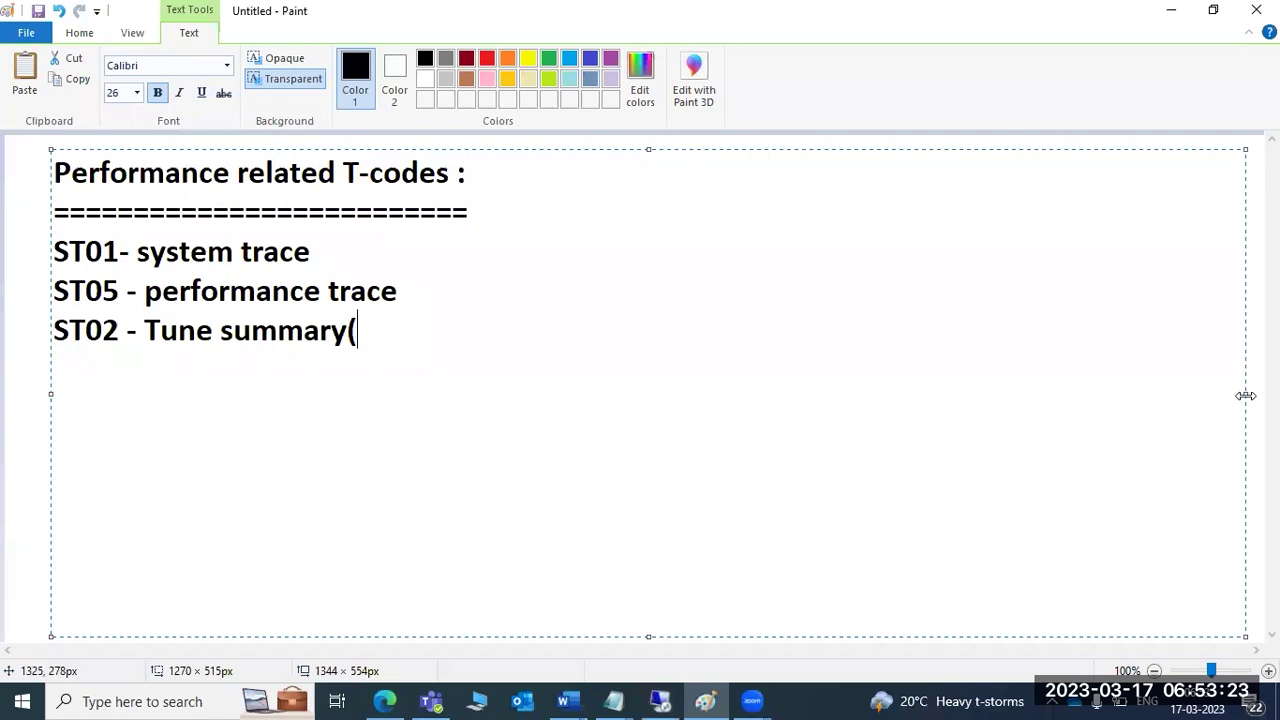
drag(1245, 396, 486, 414)
click(663, 363)
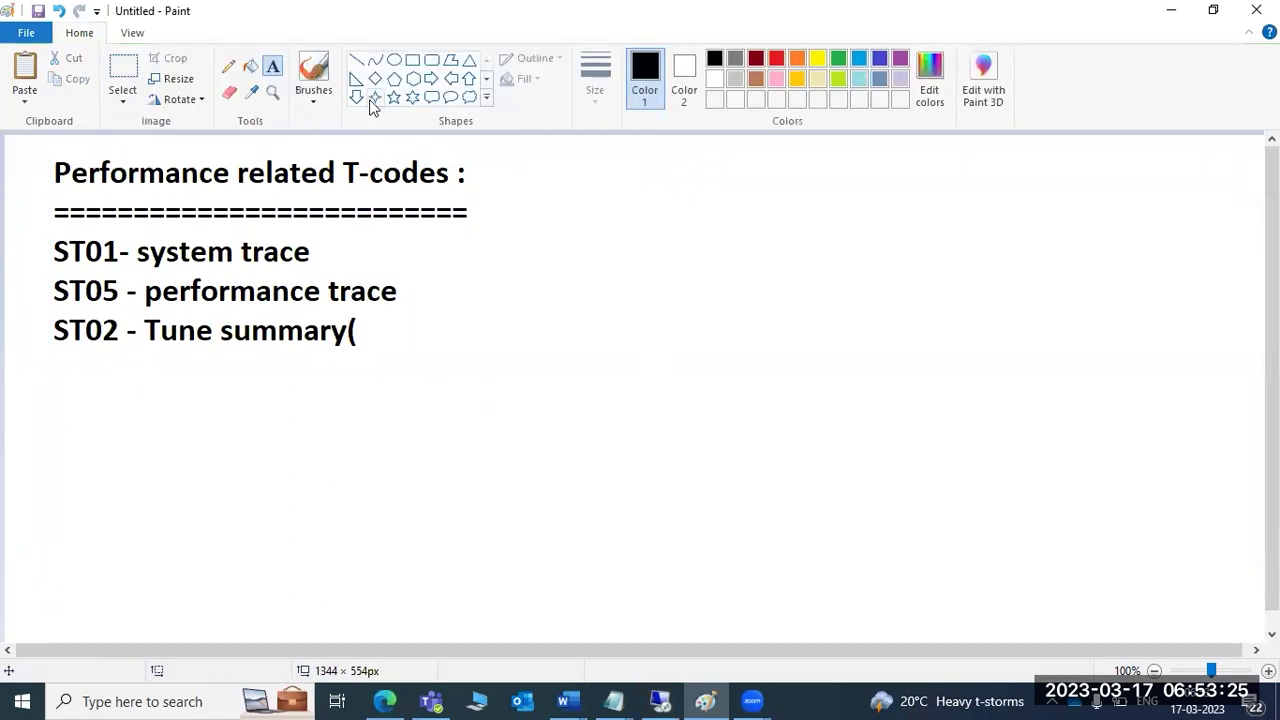
Step: Draw a small ellipse about 101 × 51 px beside the notes, a large rounded rectangle below it, and a small rounded rectangle underneath
click(394, 60)
drag(896, 142, 997, 193)
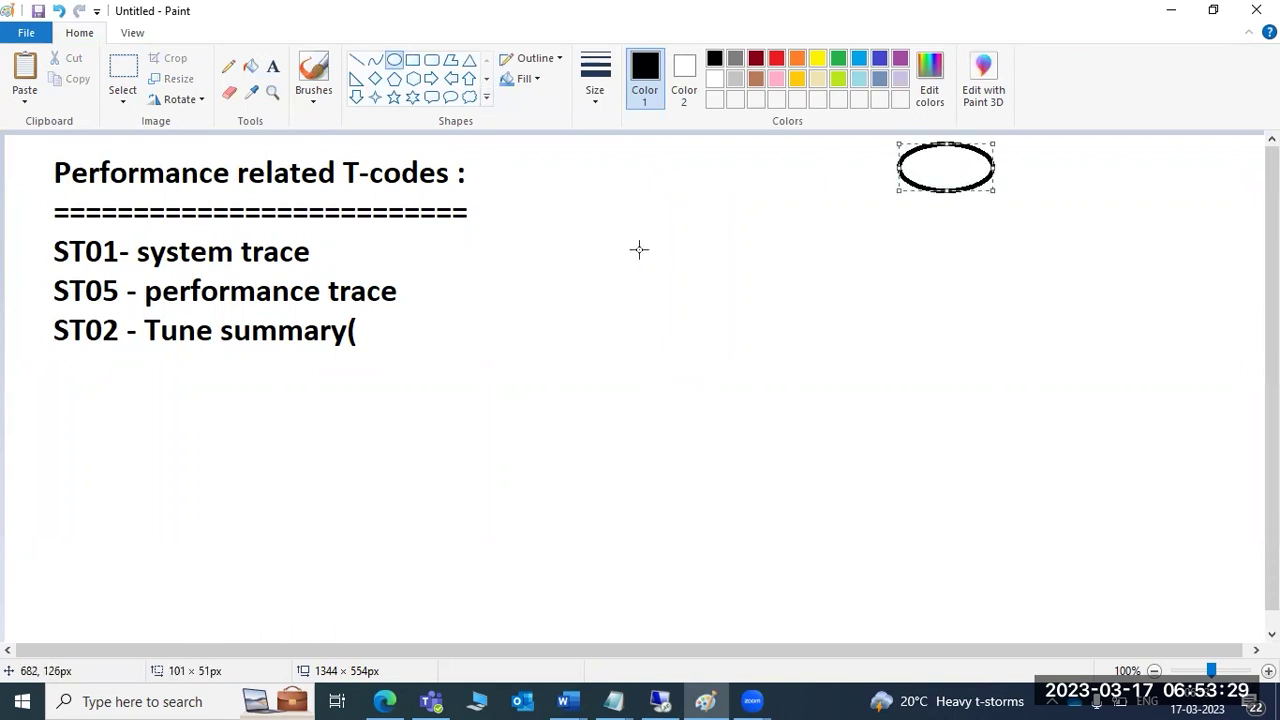
click(431, 60)
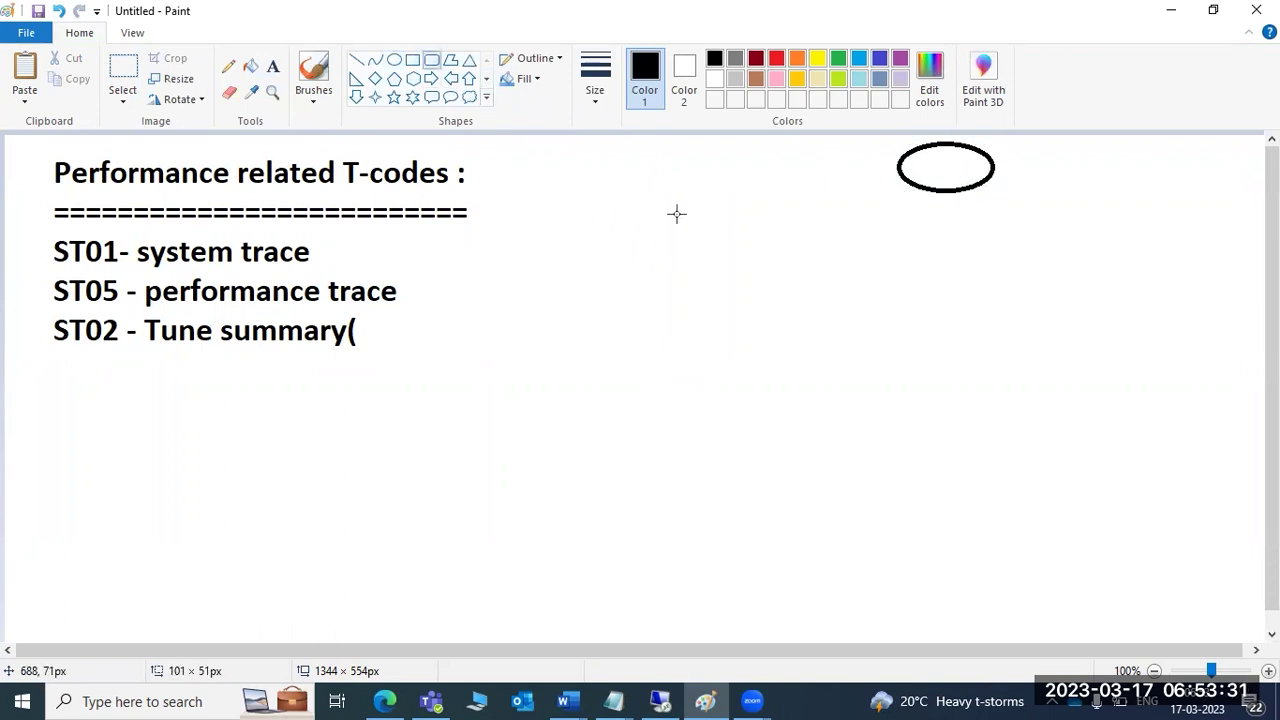
drag(674, 216, 1210, 489)
drag(904, 562, 1019, 631)
click(829, 551)
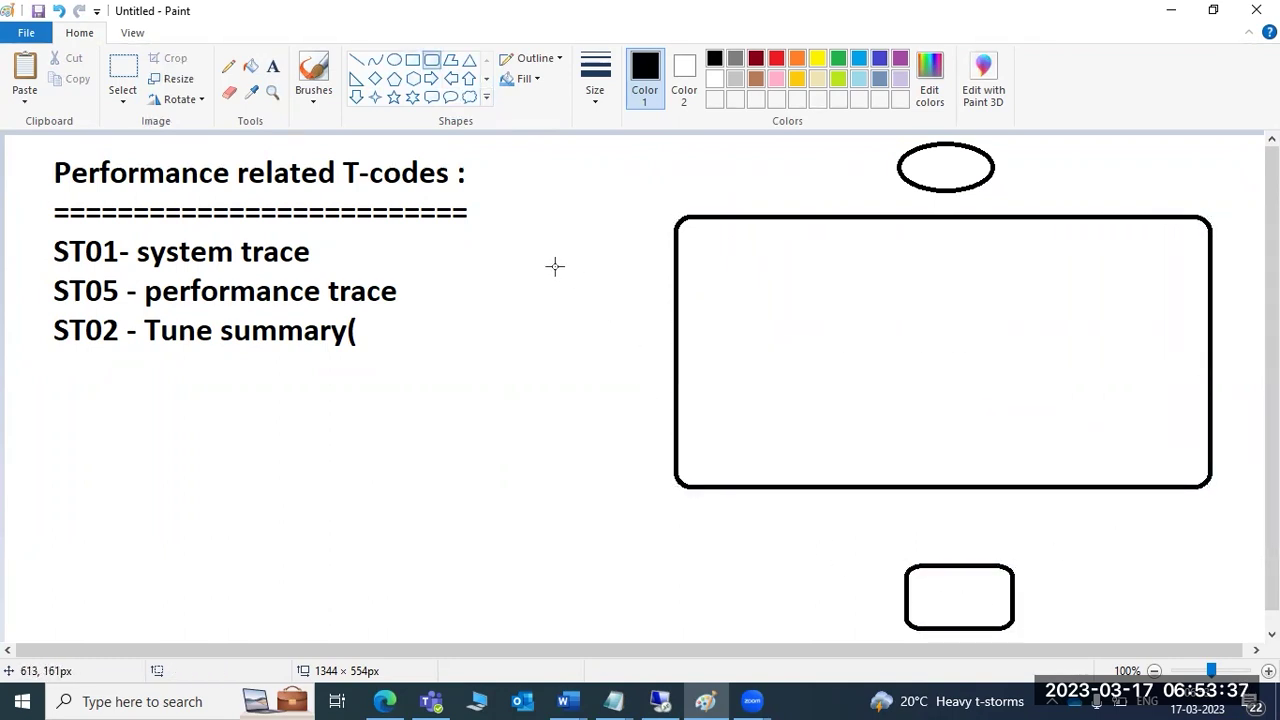
Step: Label the ellipse "GUI", the large rounded rectangle "SAP" and the small rounded rectangle "DB", each just beside its shape
click(272, 66)
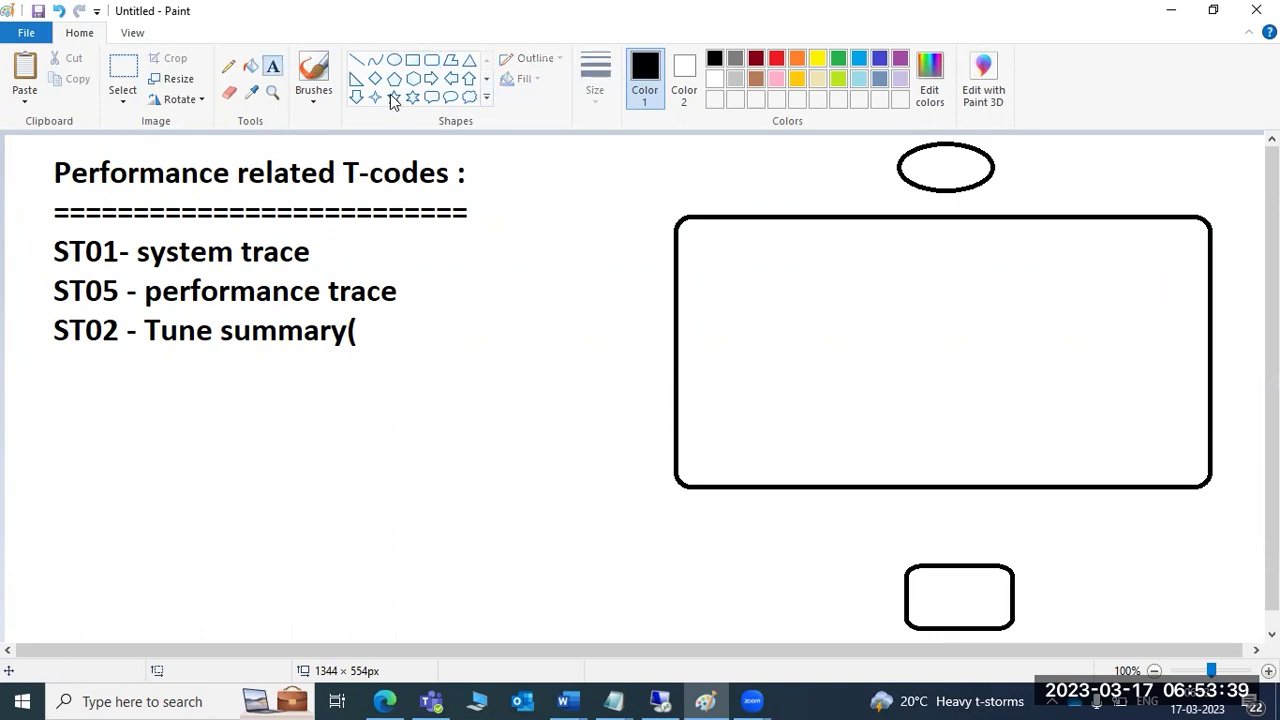
click(847, 166)
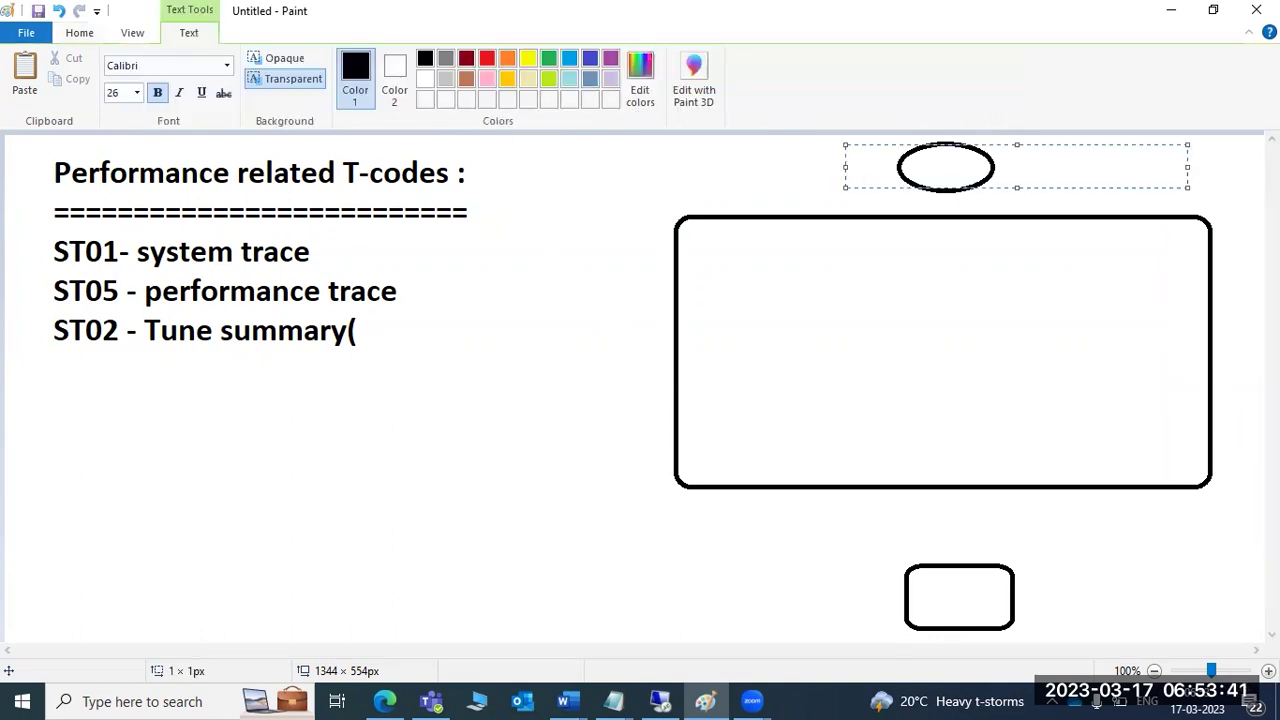
text(GUI)
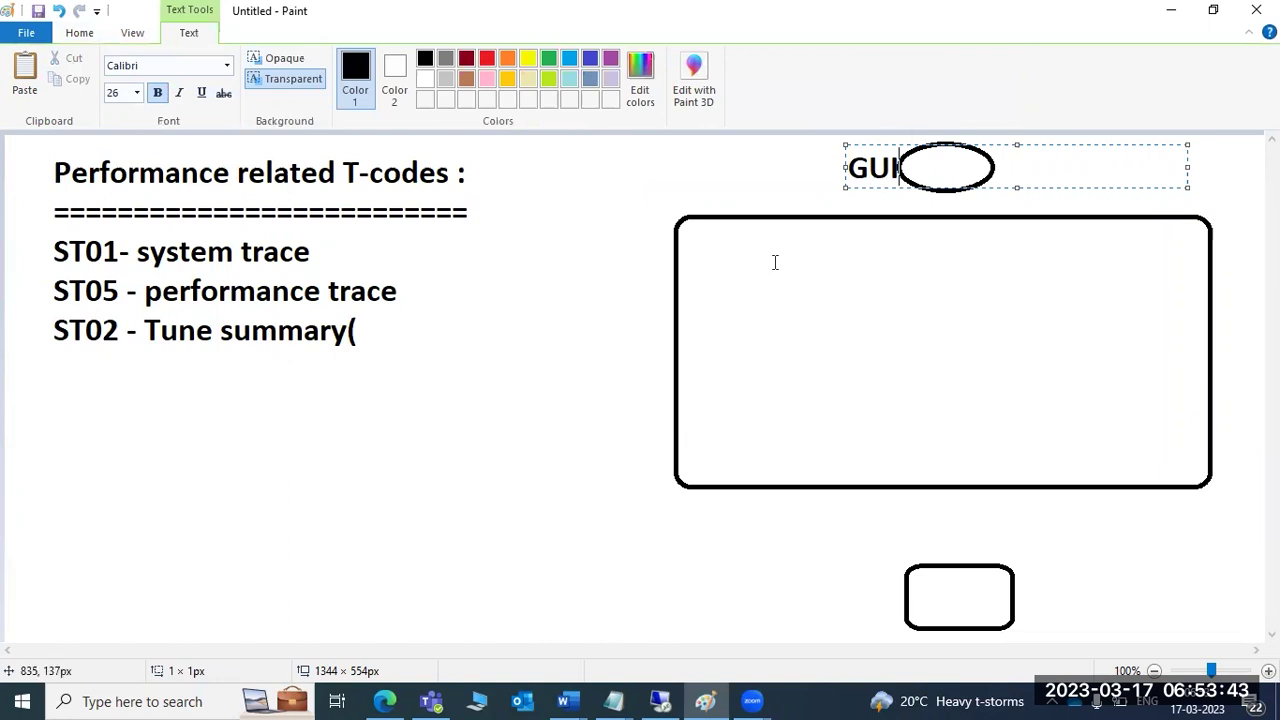
click(521, 334)
text(SAP)
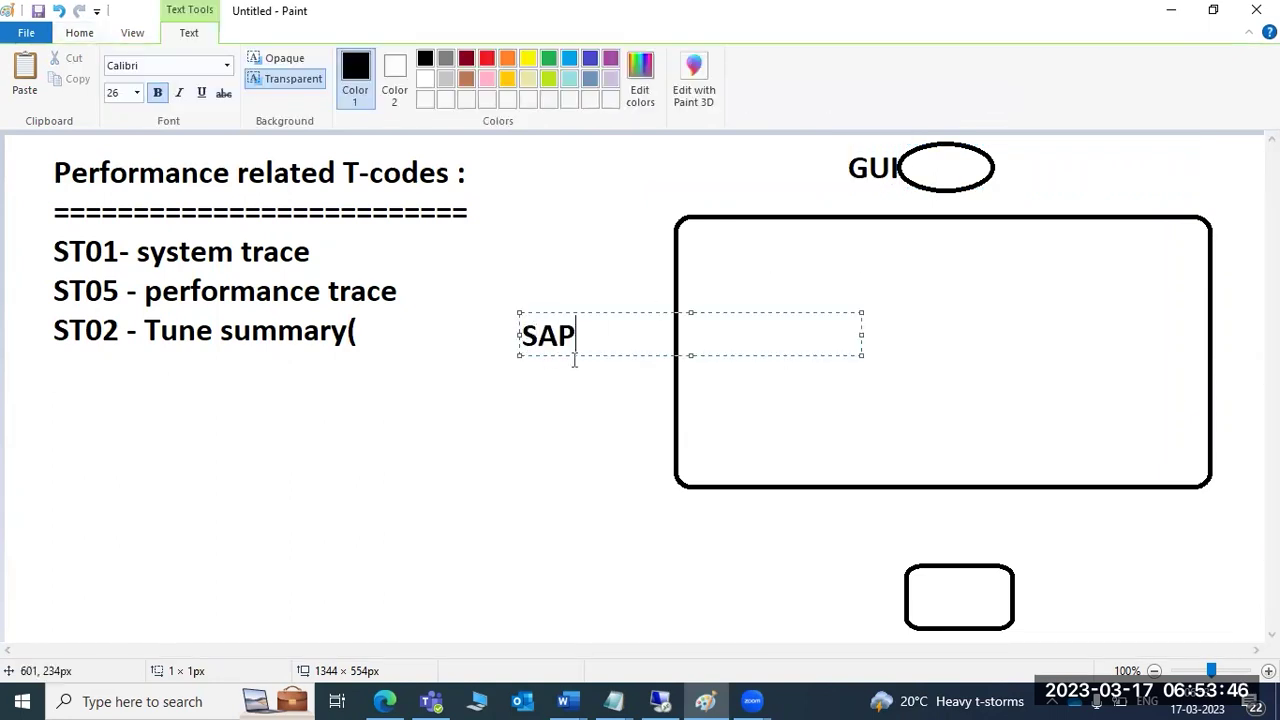
click(843, 597)
click(845, 598)
text(DB)
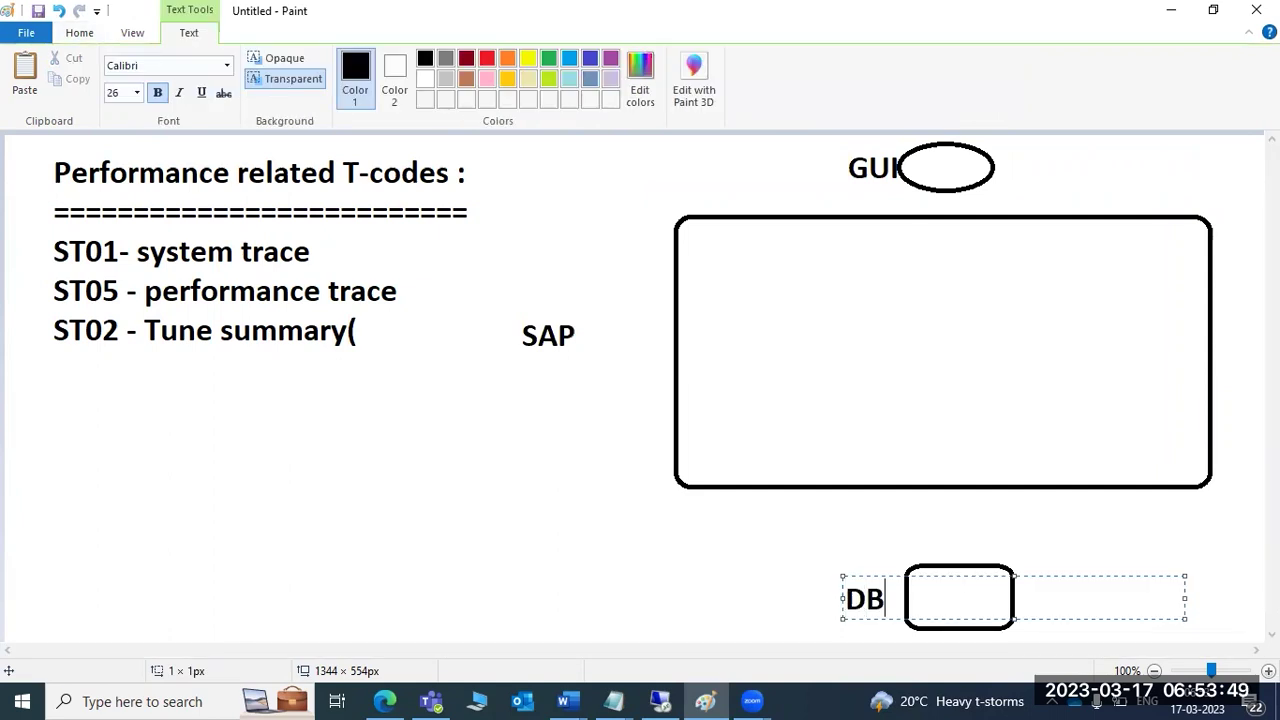
click(790, 569)
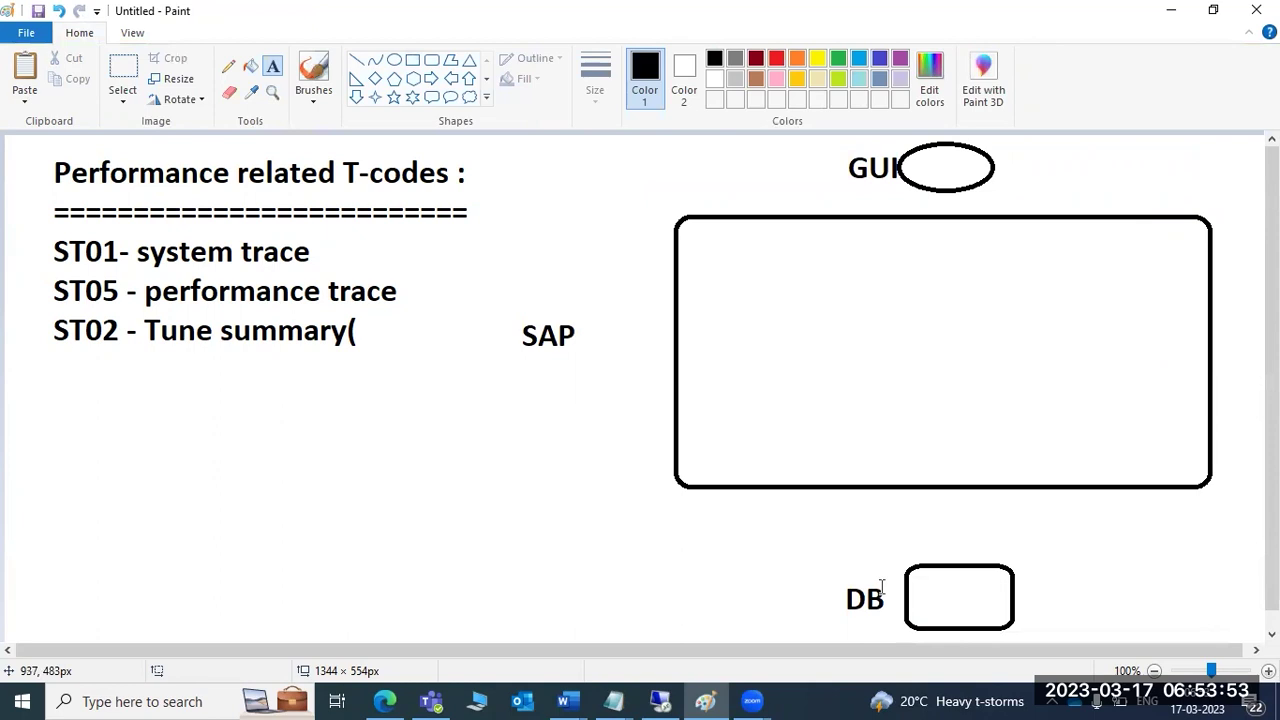
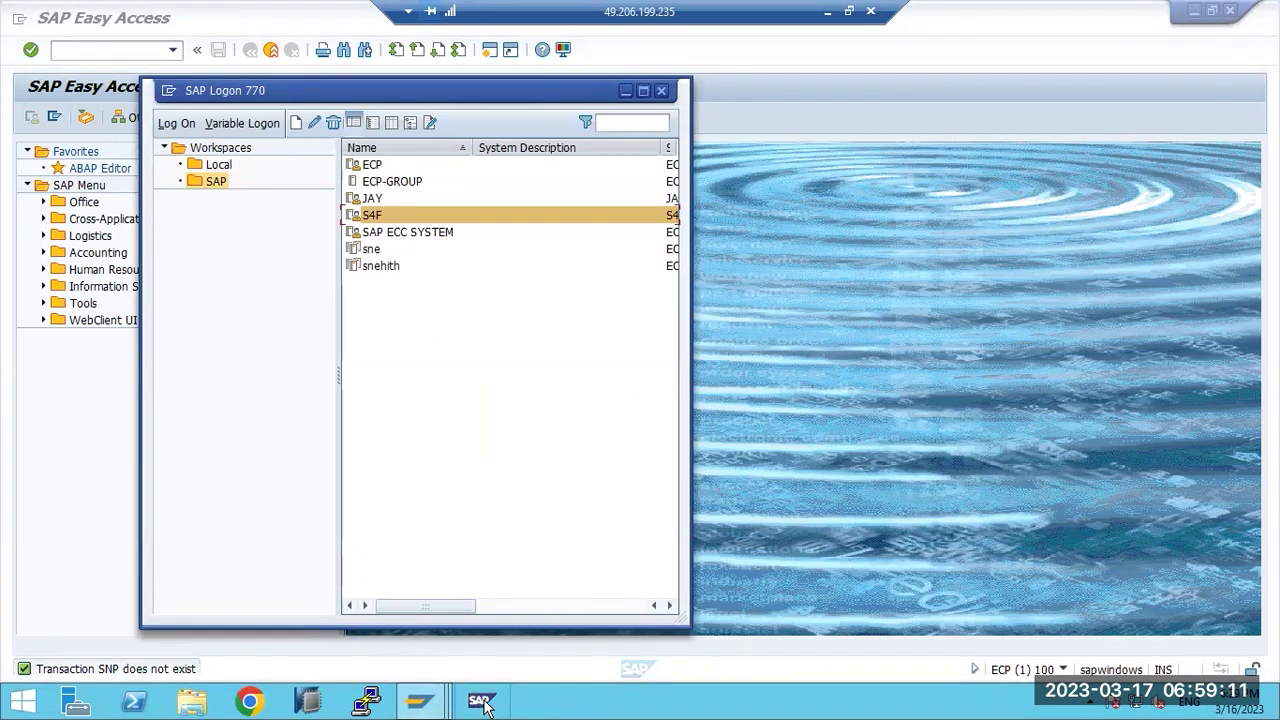
Step: Bring up the SAP Management Console on the server desktop and expand system S4F with its sapwindows 2 and sapwindows 3 instances
right_click(678, 702)
click(725, 622)
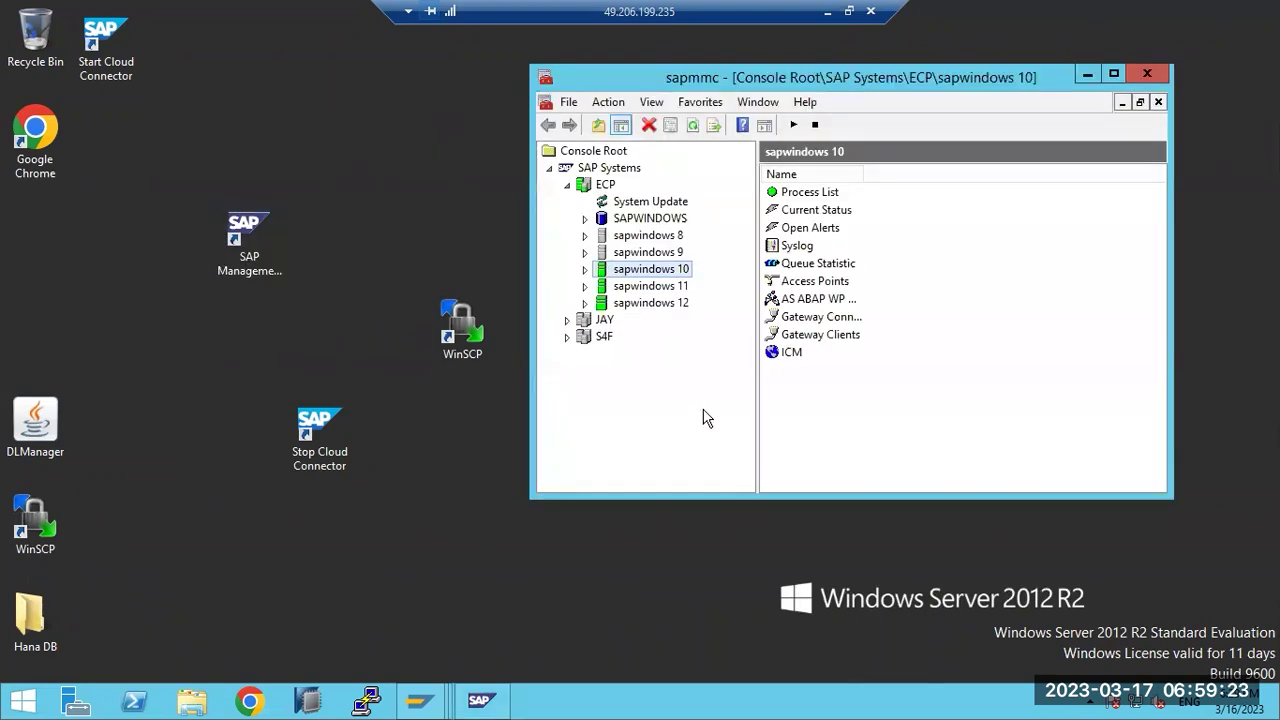
click(568, 338)
click(585, 371)
click(584, 354)
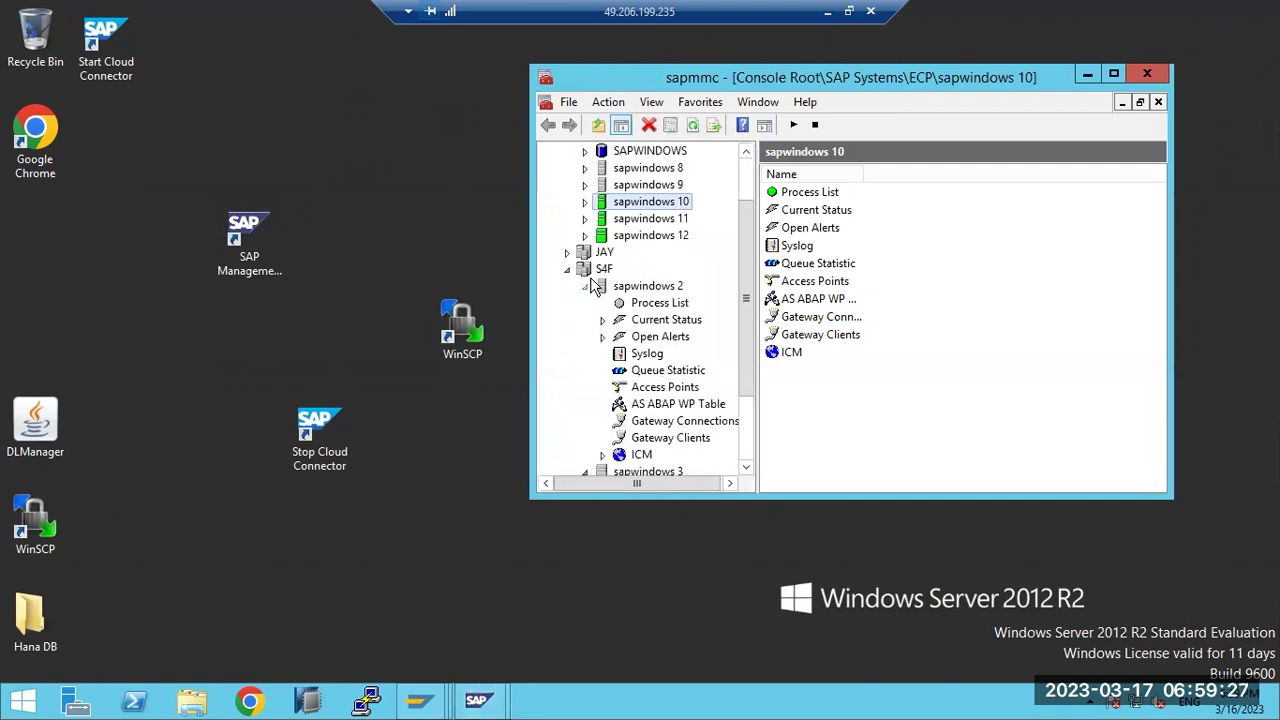
Step: Start the S4F system and authenticate the operation by entering the OS administrator password
right_click(590, 268)
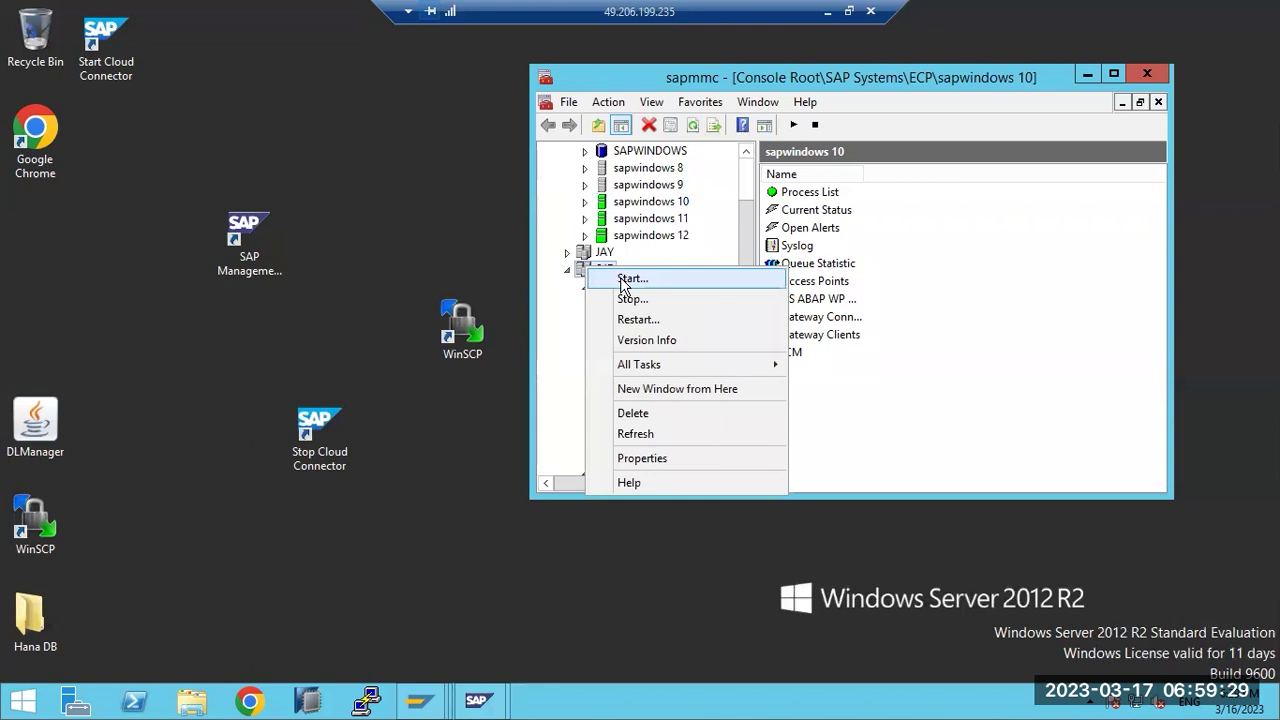
click(625, 280)
click(773, 337)
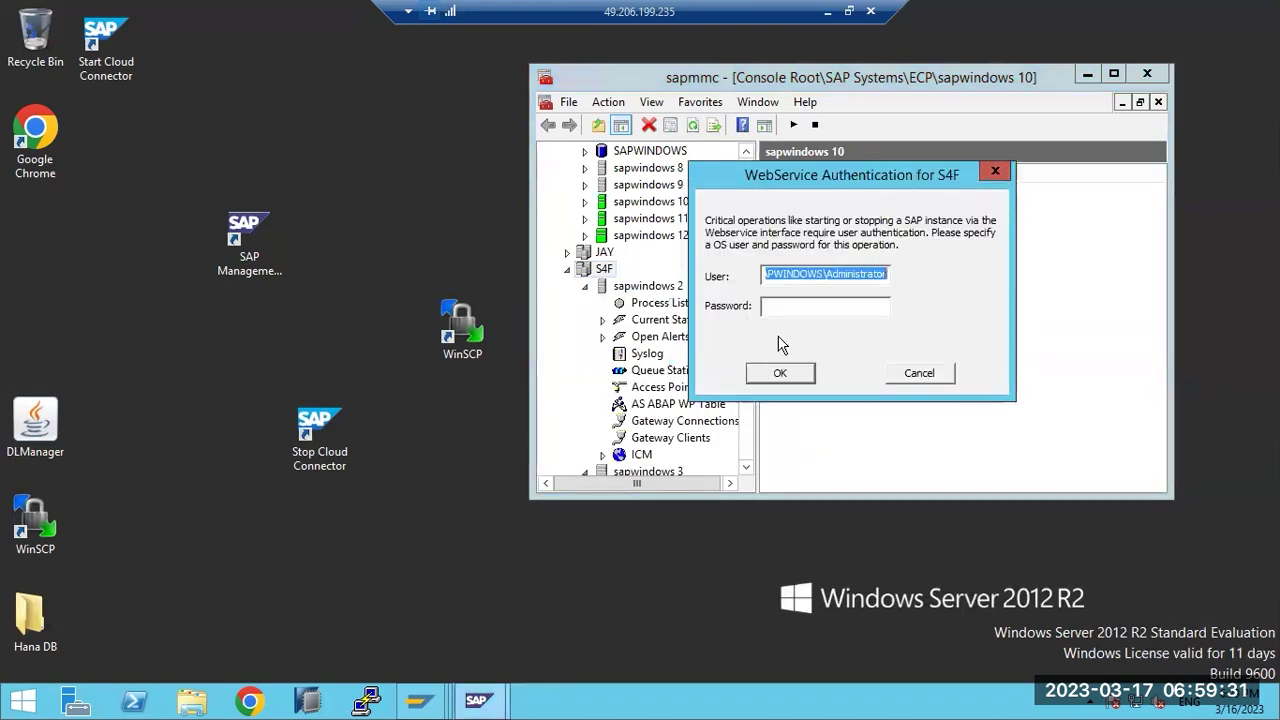
click(785, 310)
text(*)
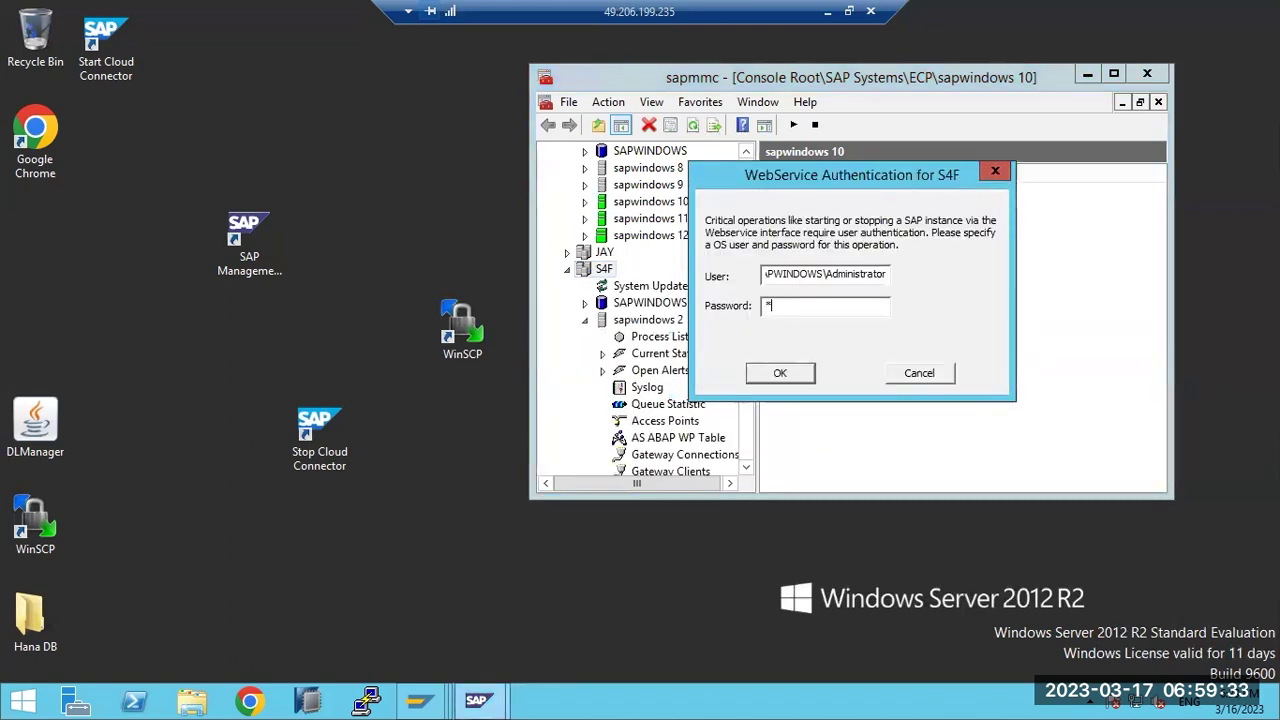
text(*****)
key(Return)
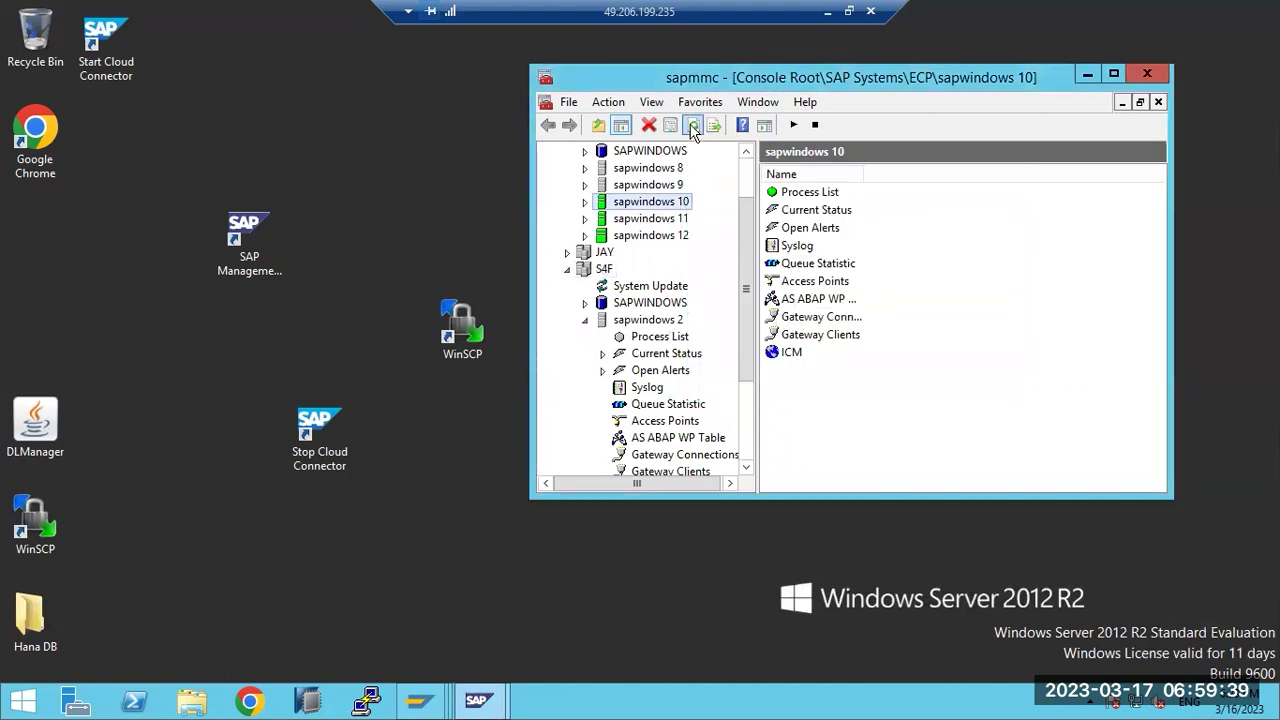
Step: Check the Process List of the S4F instance sapwindows 2, and collapse that instance
click(660, 319)
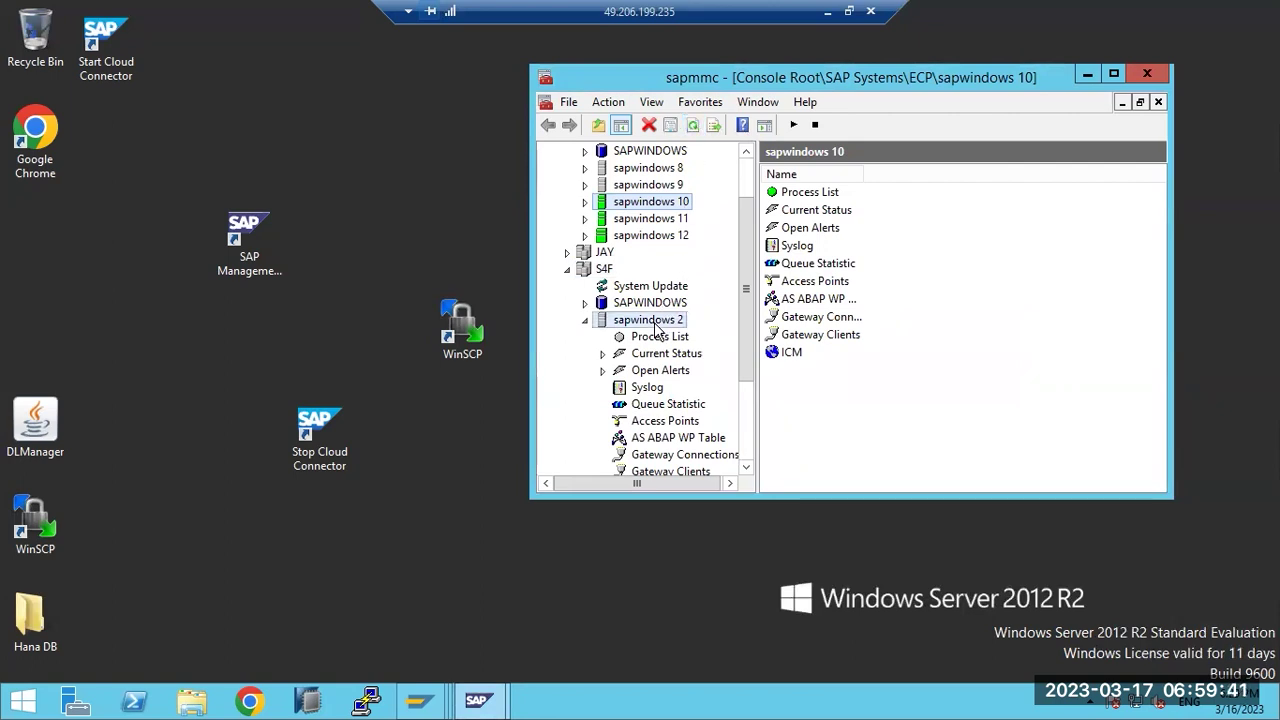
click(660, 342)
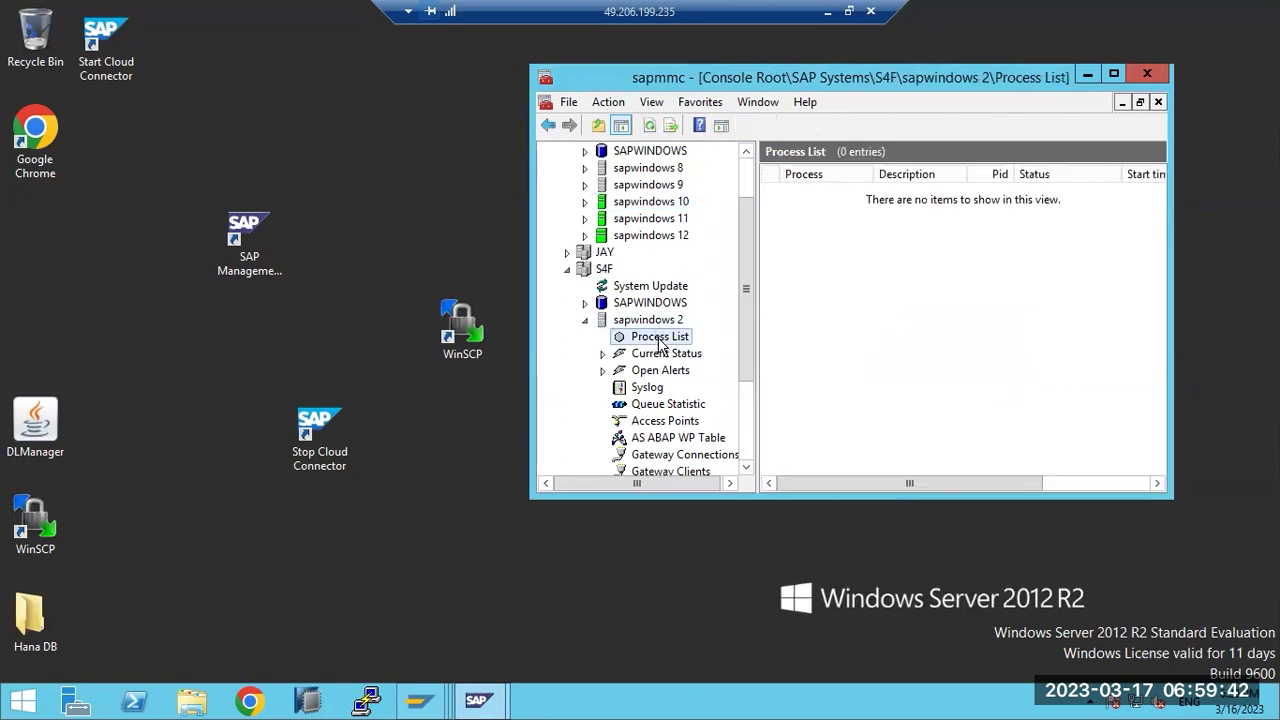
click(585, 321)
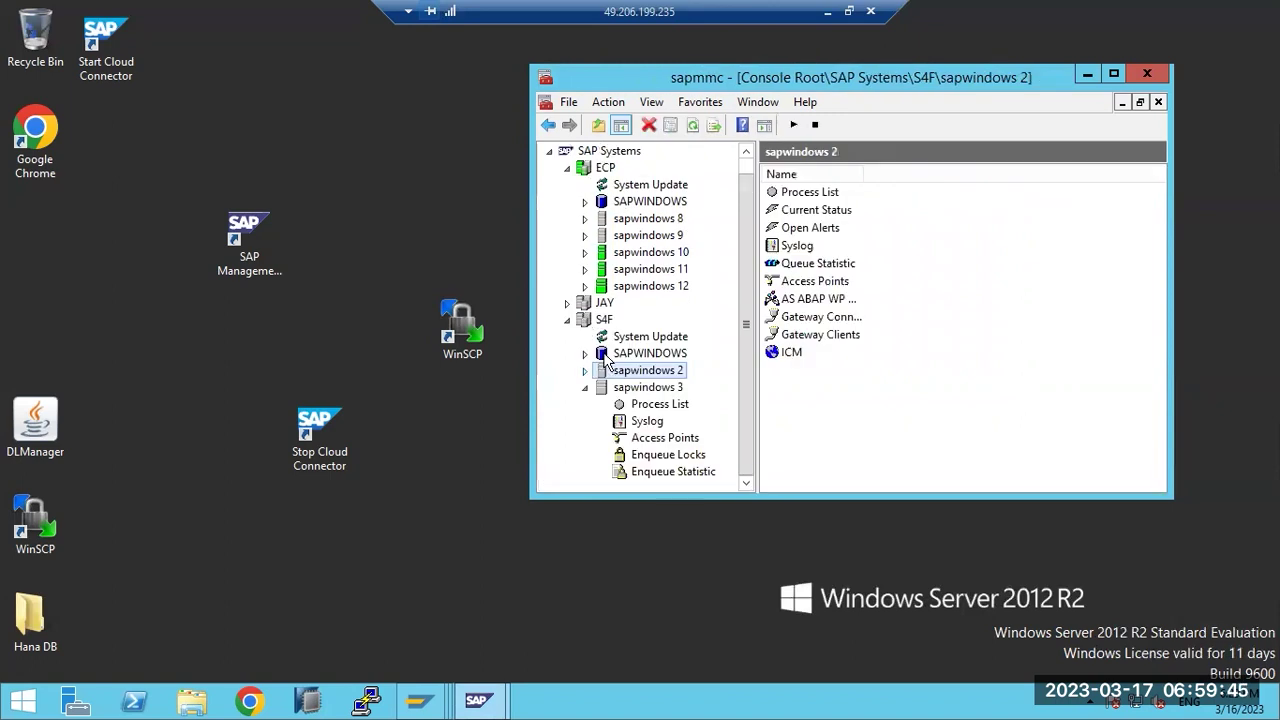
Step: Refresh the status of the S4F instances sapwindows 3 and sapwindows 2 repeatedly, and collapse sapwindows 3
click(647, 389)
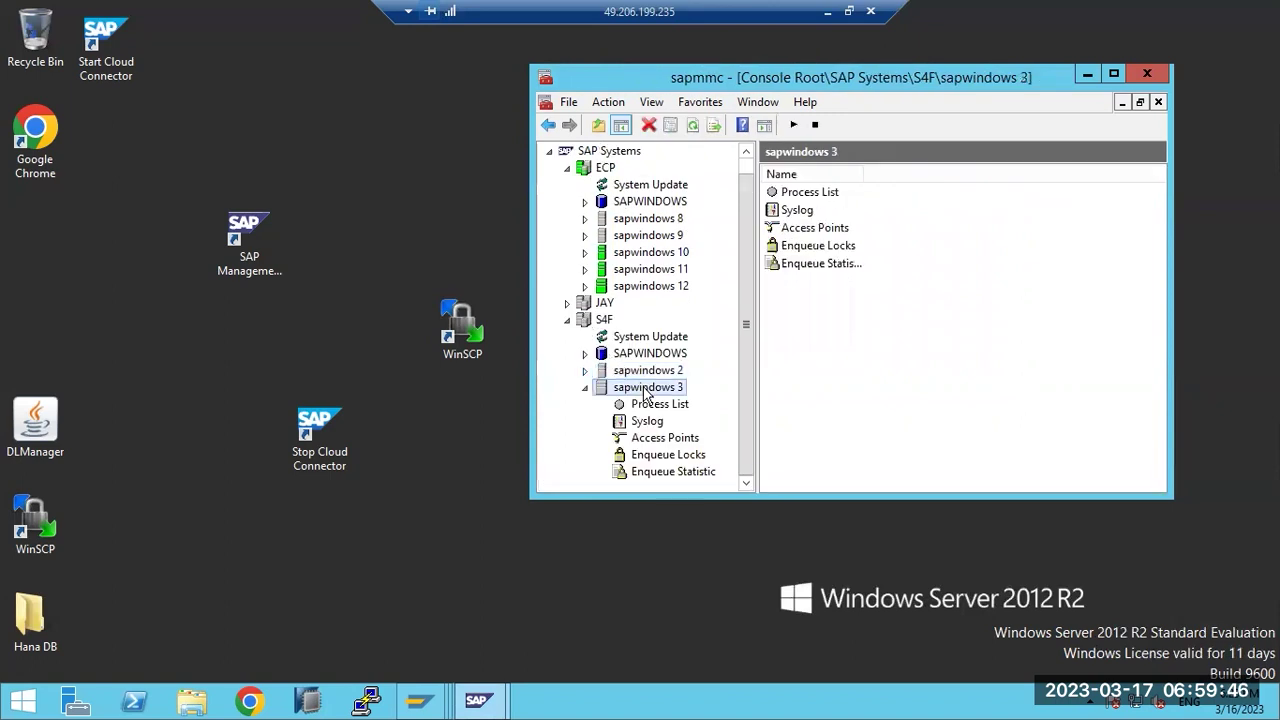
click(692, 126)
click(692, 126)
click(692, 126)
click(692, 126)
click(692, 126)
click(692, 126)
click(692, 128)
click(692, 128)
click(616, 370)
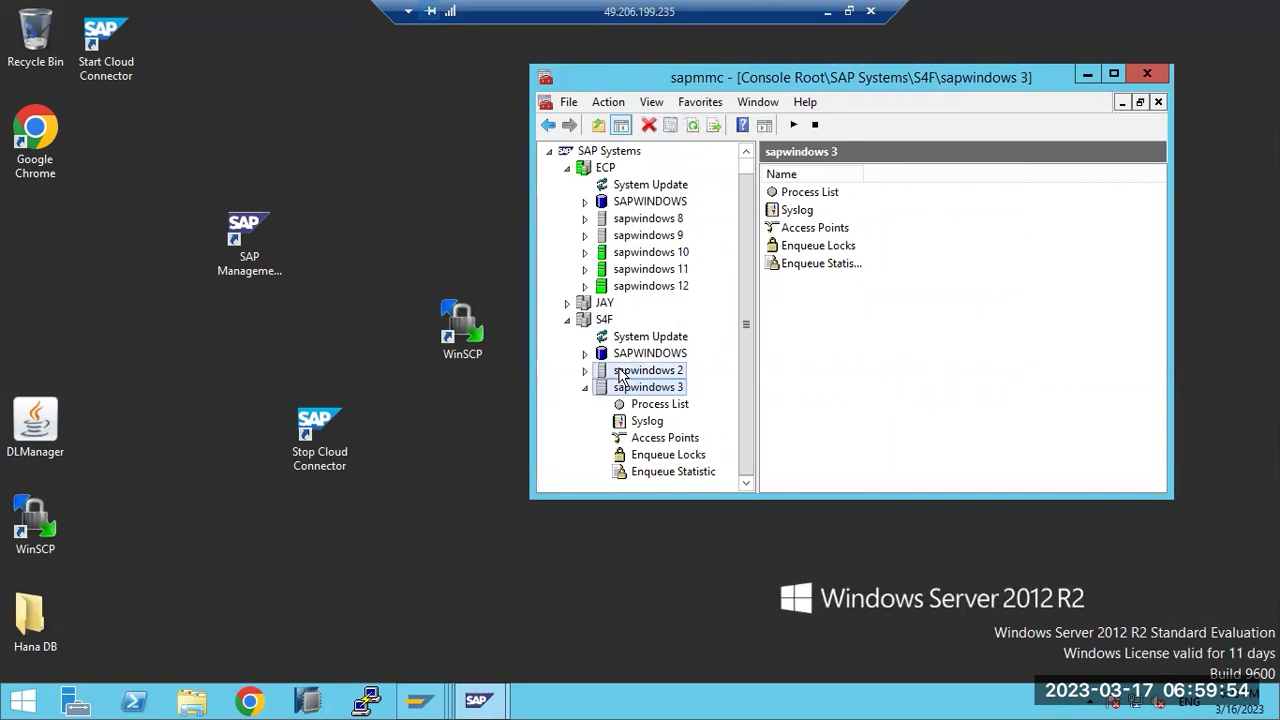
click(694, 127)
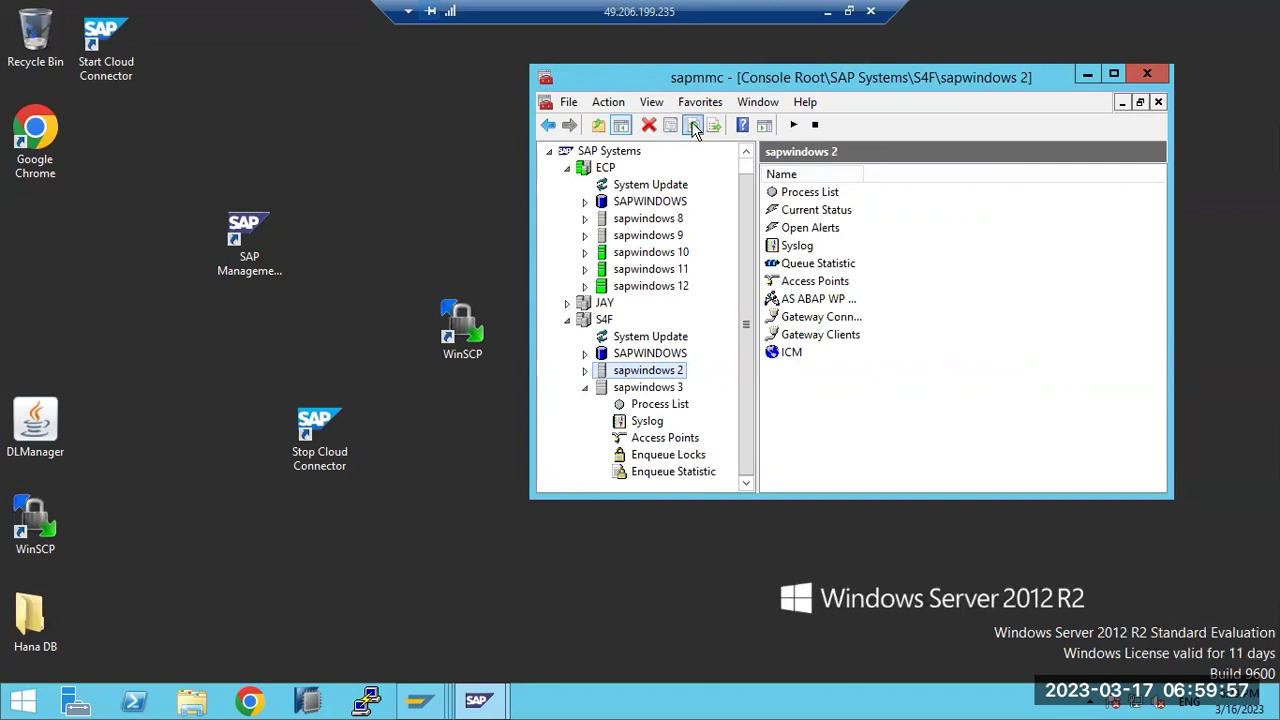
click(659, 405)
double_click(650, 389)
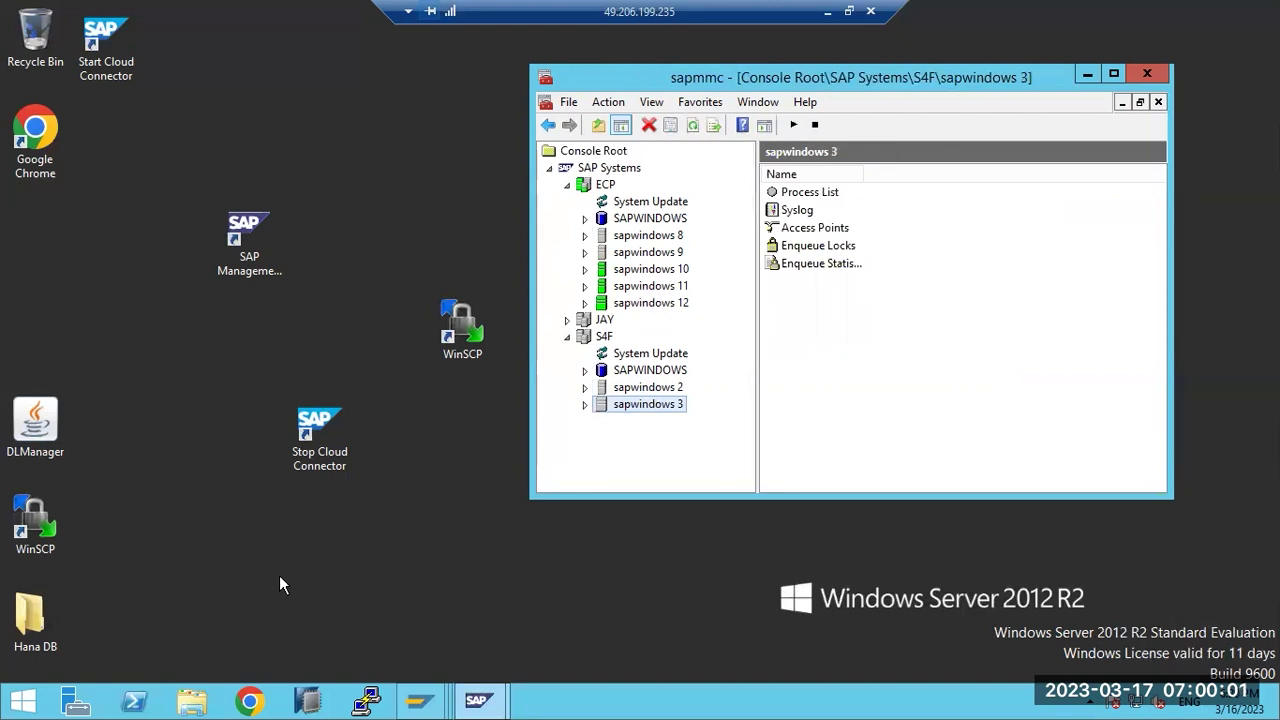
Step: Browse in File Explorer to the S4F work folder at C:\usr\sap\S4F\D02\work
click(192, 701)
double_click(320, 285)
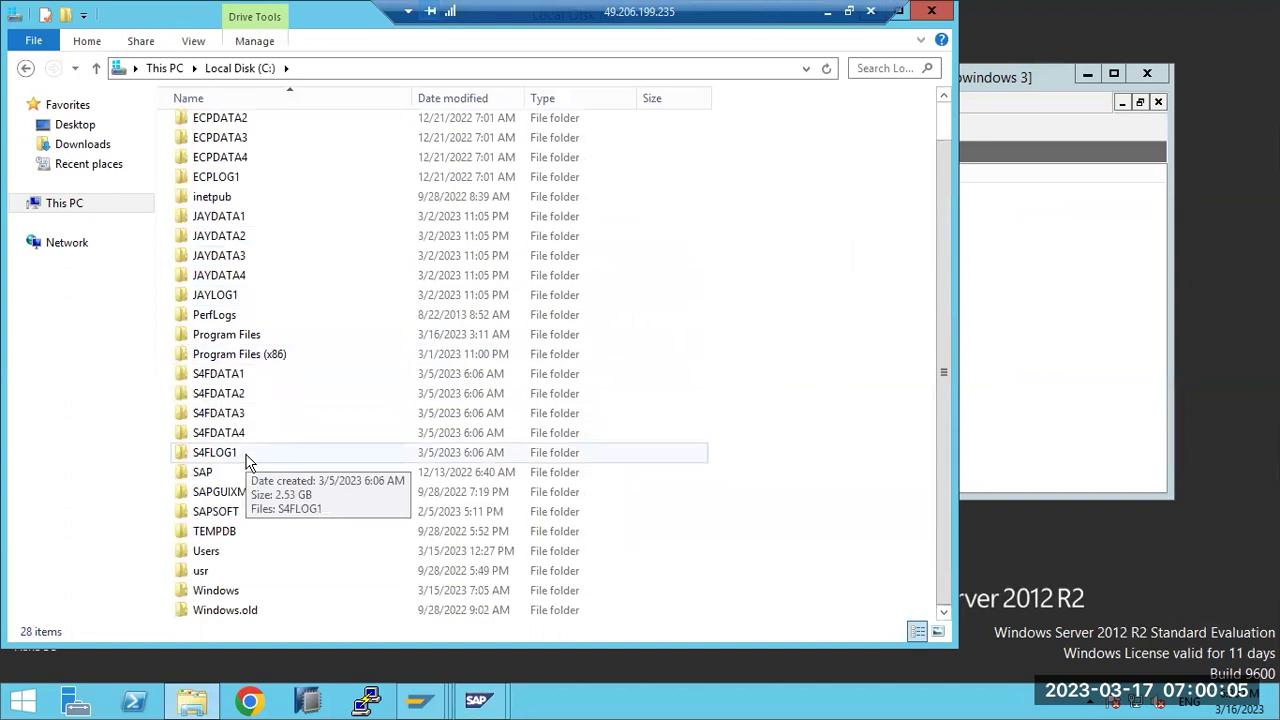
double_click(217, 571)
double_click(193, 126)
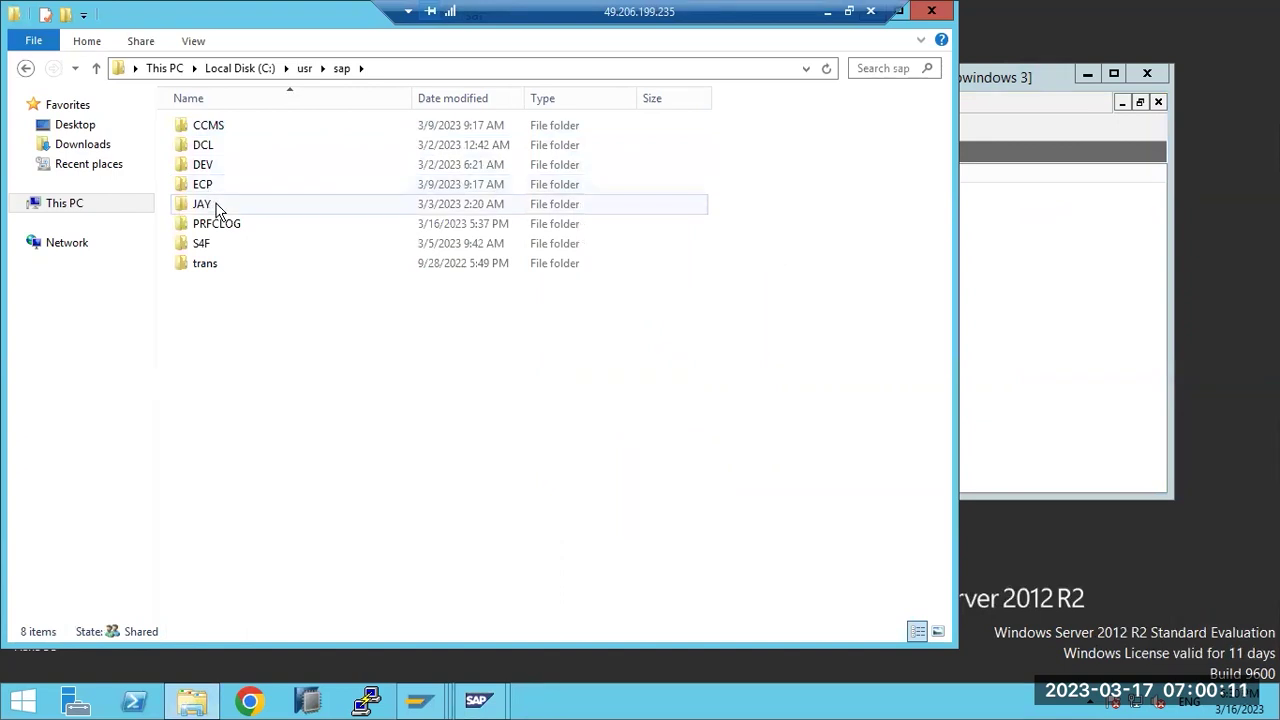
click(221, 250)
double_click(219, 246)
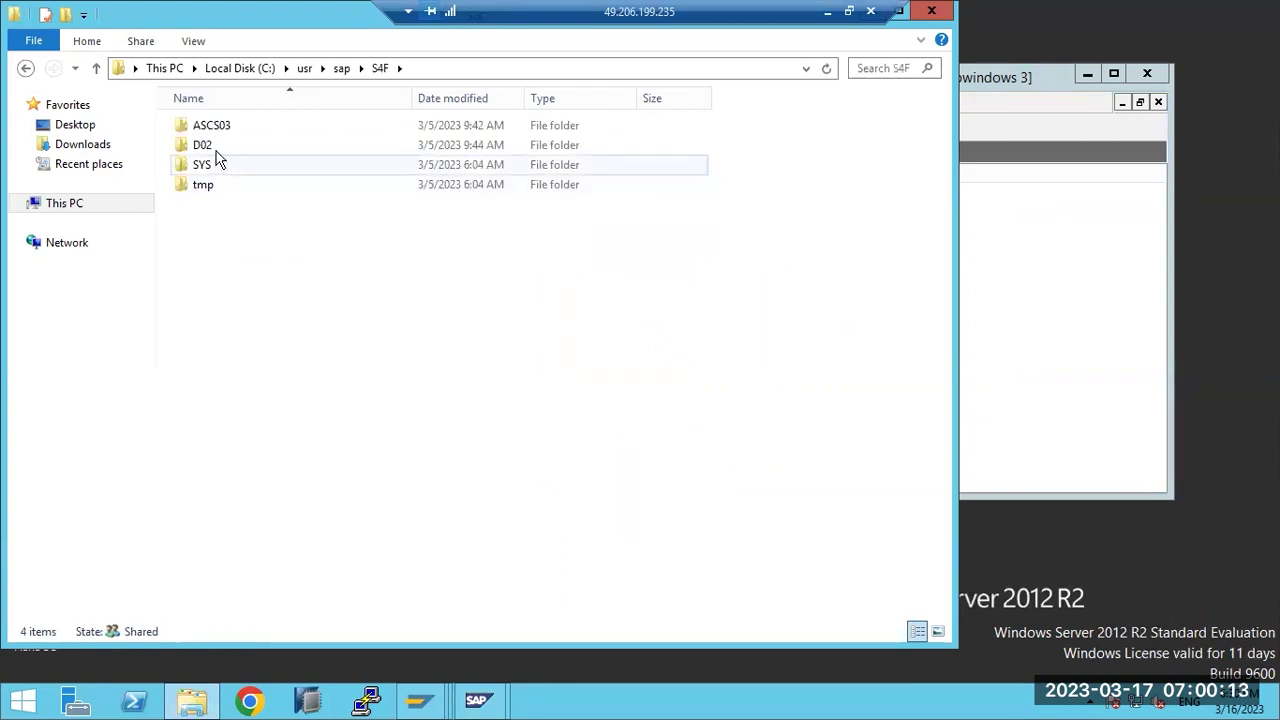
double_click(214, 148)
double_click(217, 226)
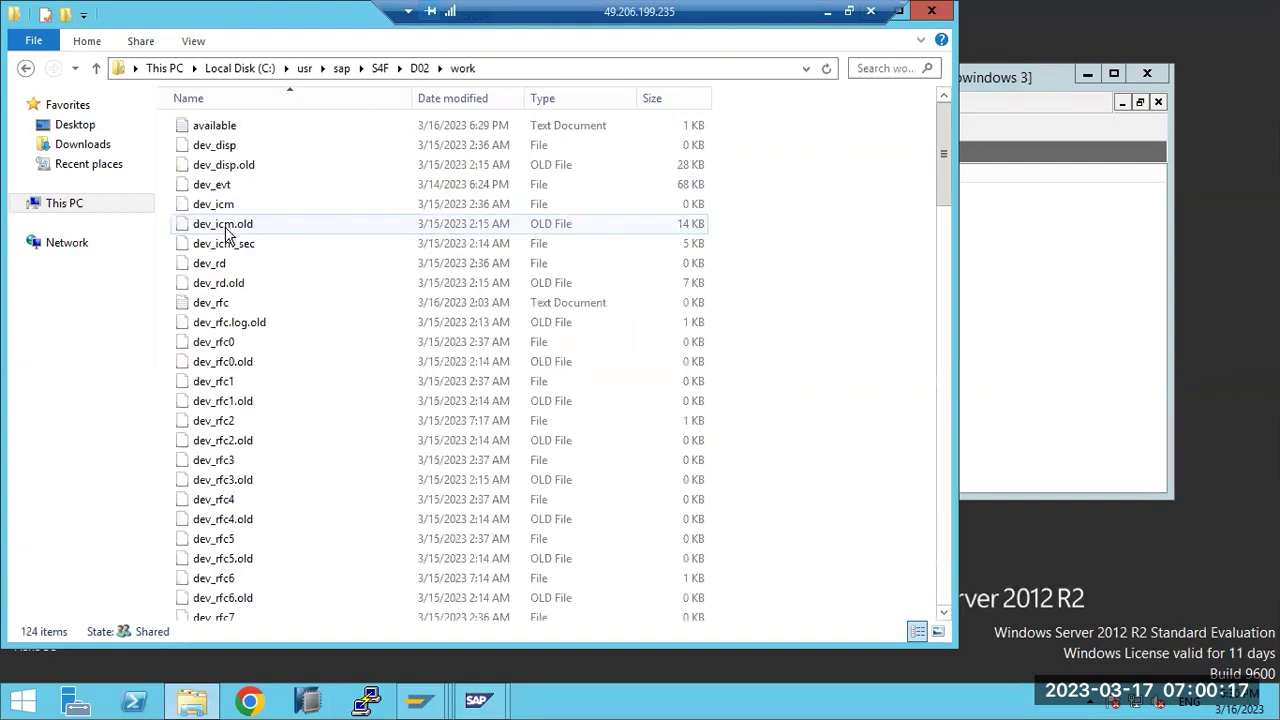
Step: Sort the work folder by date modified, read the sapstartsrv log, and close the log and the folder window
click(455, 98)
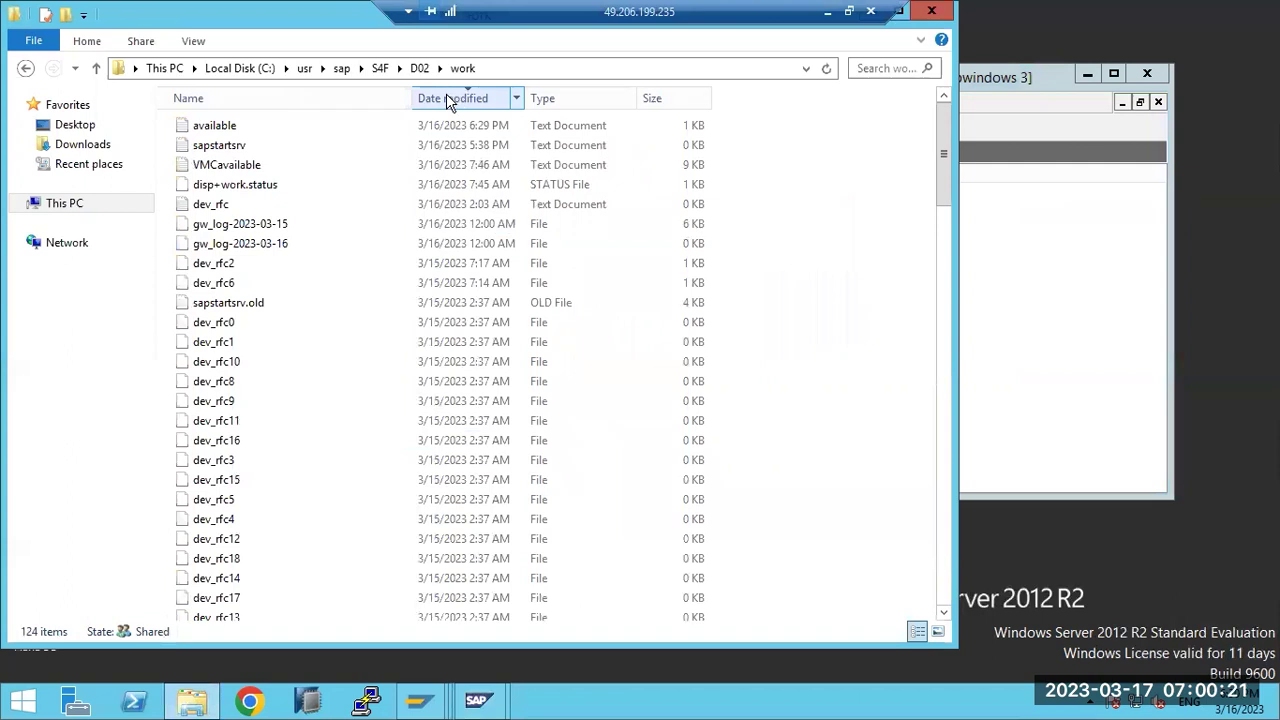
double_click(222, 150)
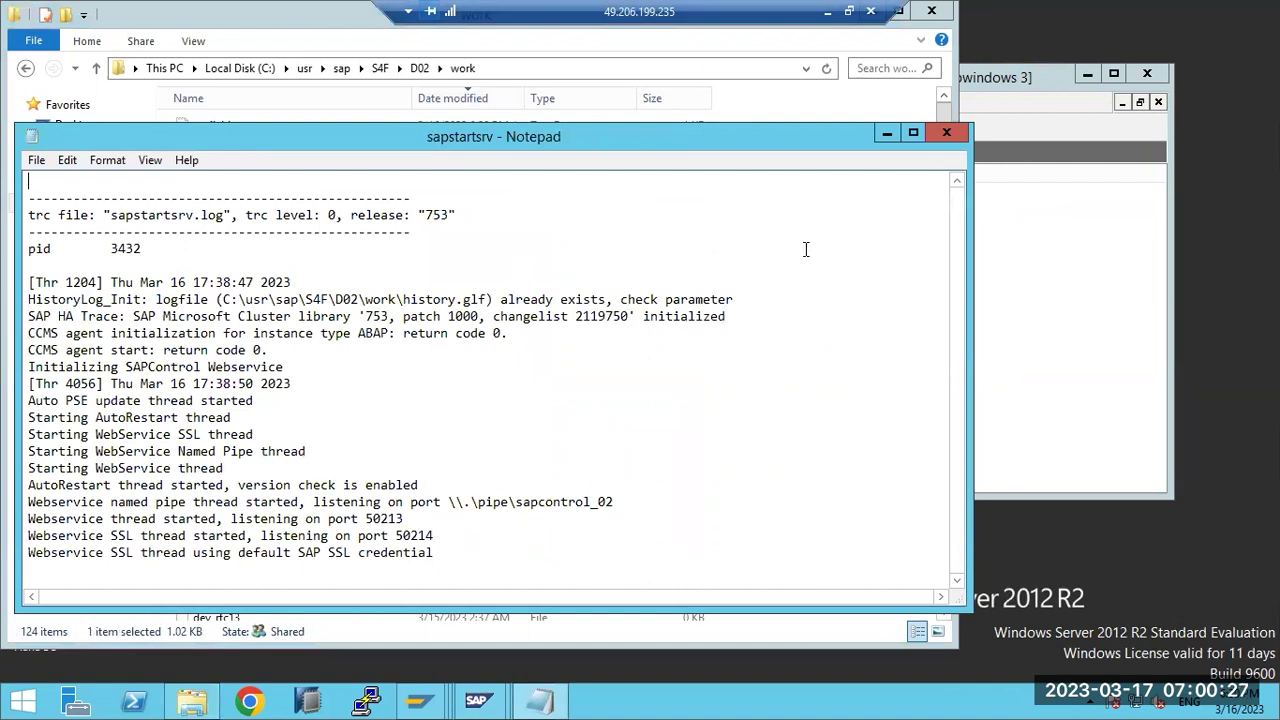
click(947, 133)
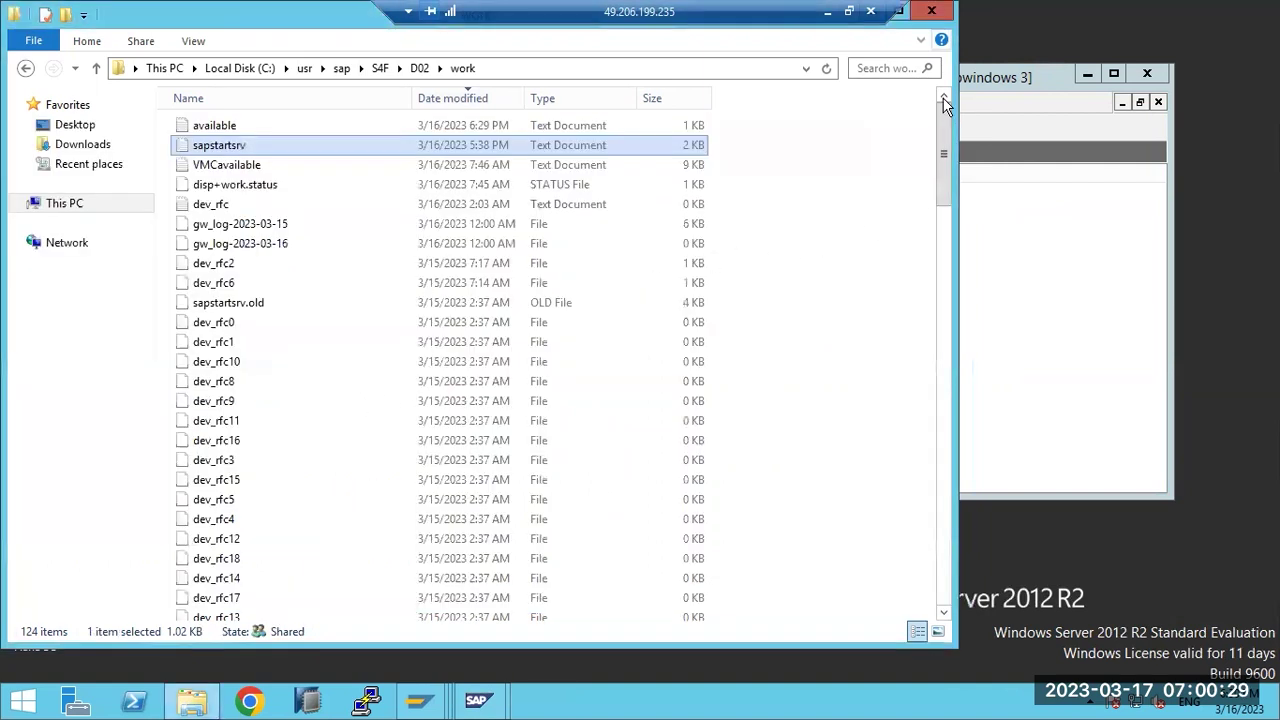
key(alt+F4)
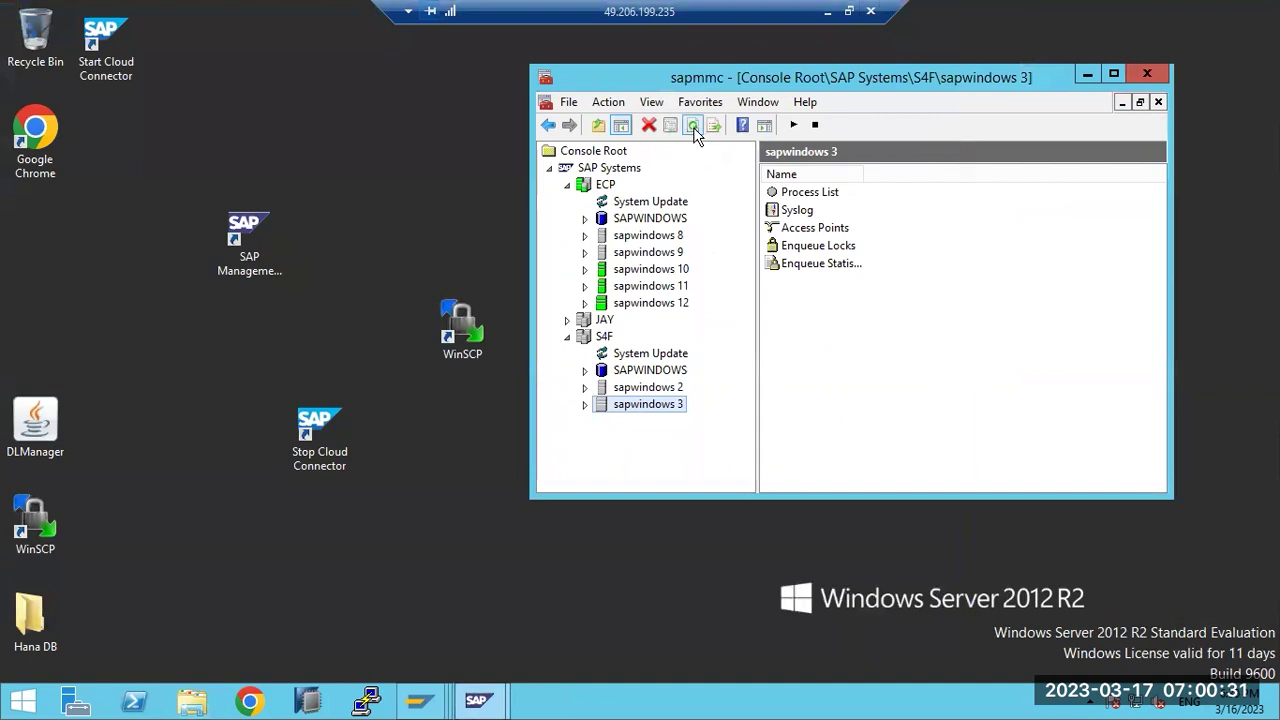
Step: Close the management console window showing S4F and bring up the SAP Easy Access session of ECP
click(1147, 73)
click(850, 340)
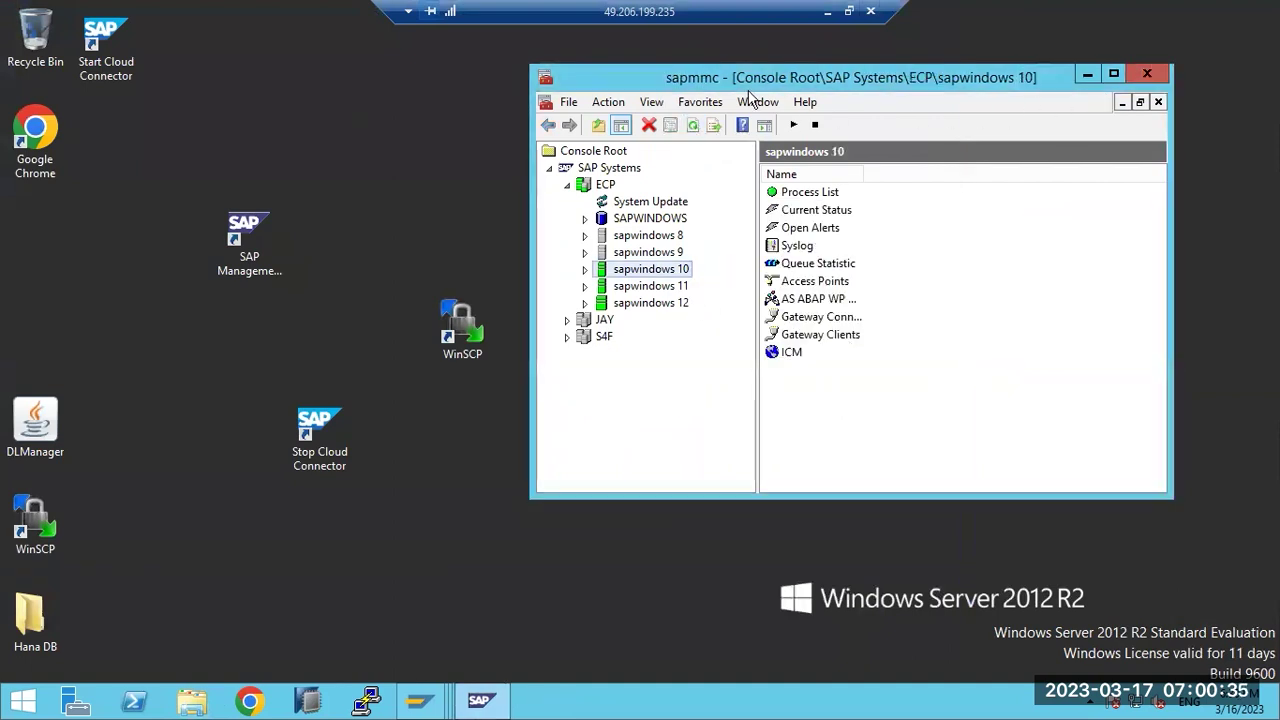
click(827, 11)
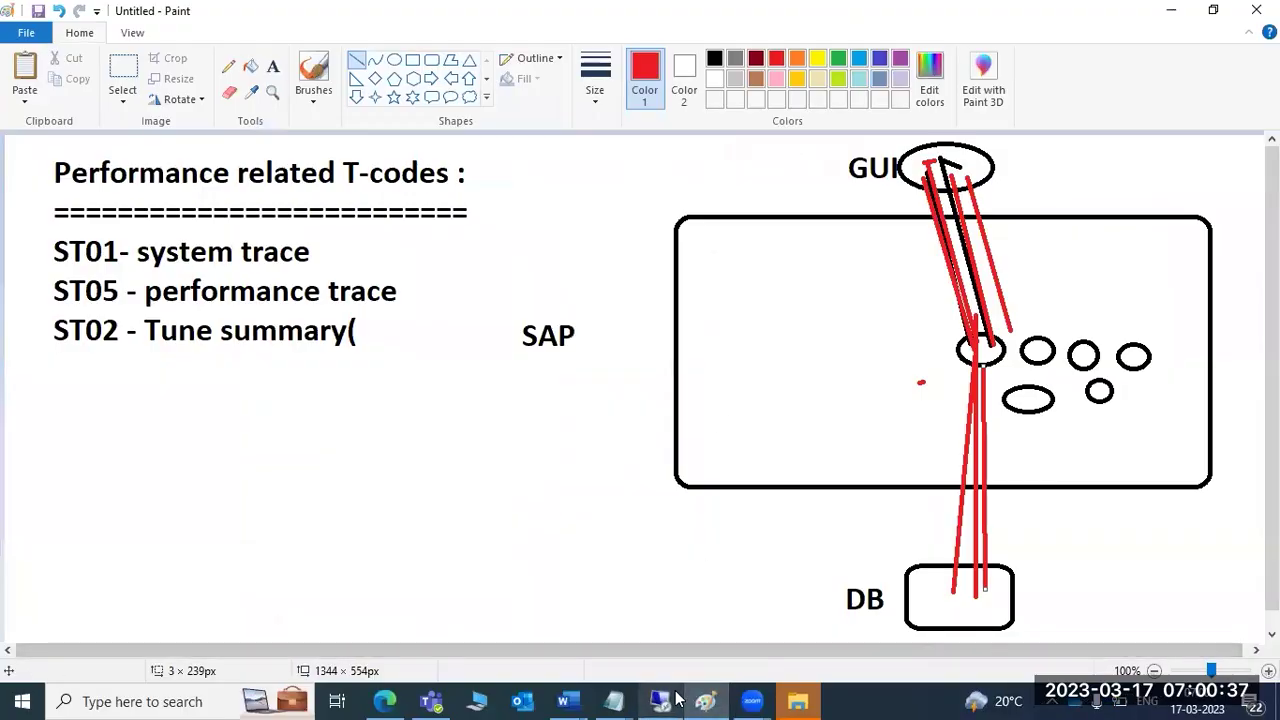
click(615, 673)
mouse_move(412, 706)
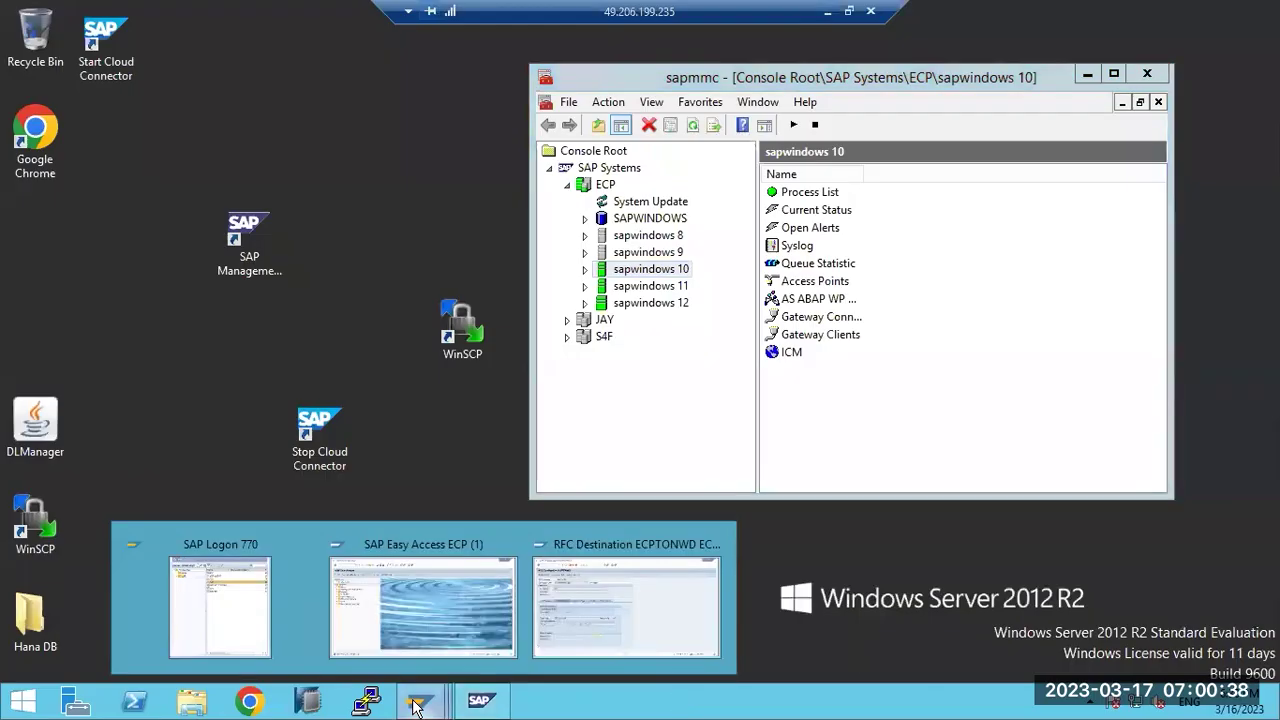
click(429, 637)
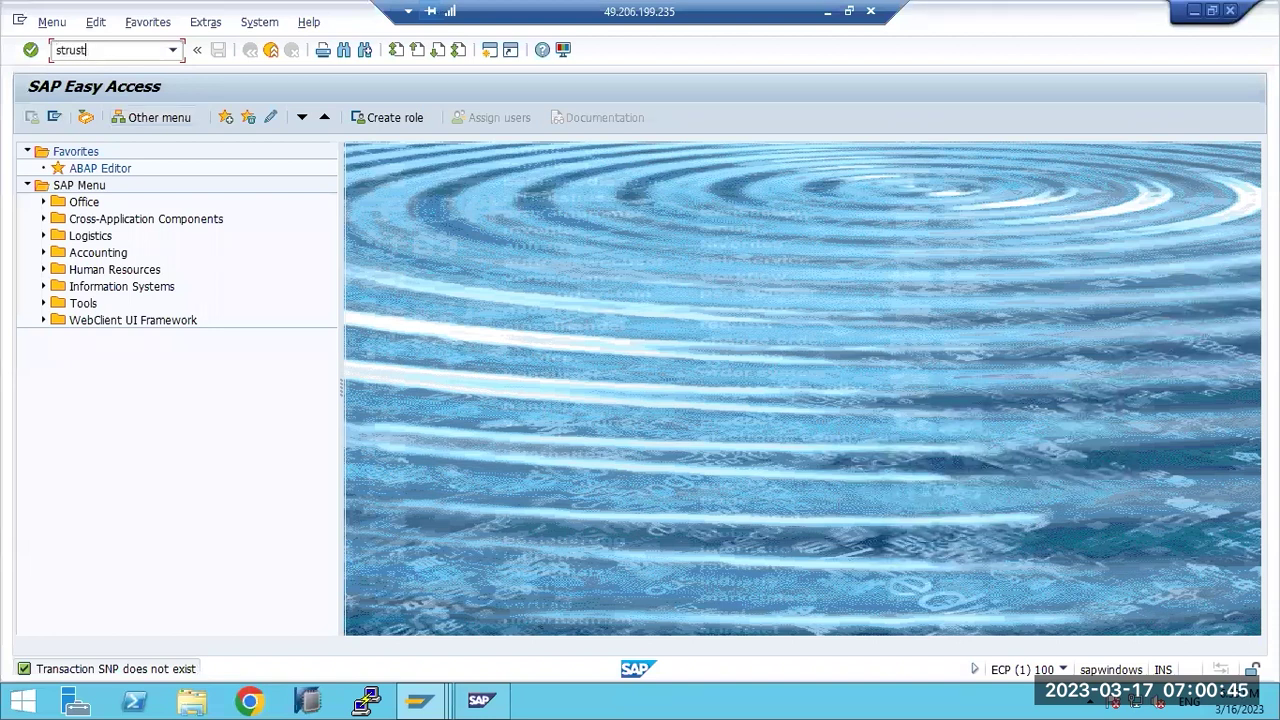
Step: Run transaction STRUSTSSO2, check its response time in the system information, and return to SAP Easy Access
key(Return)
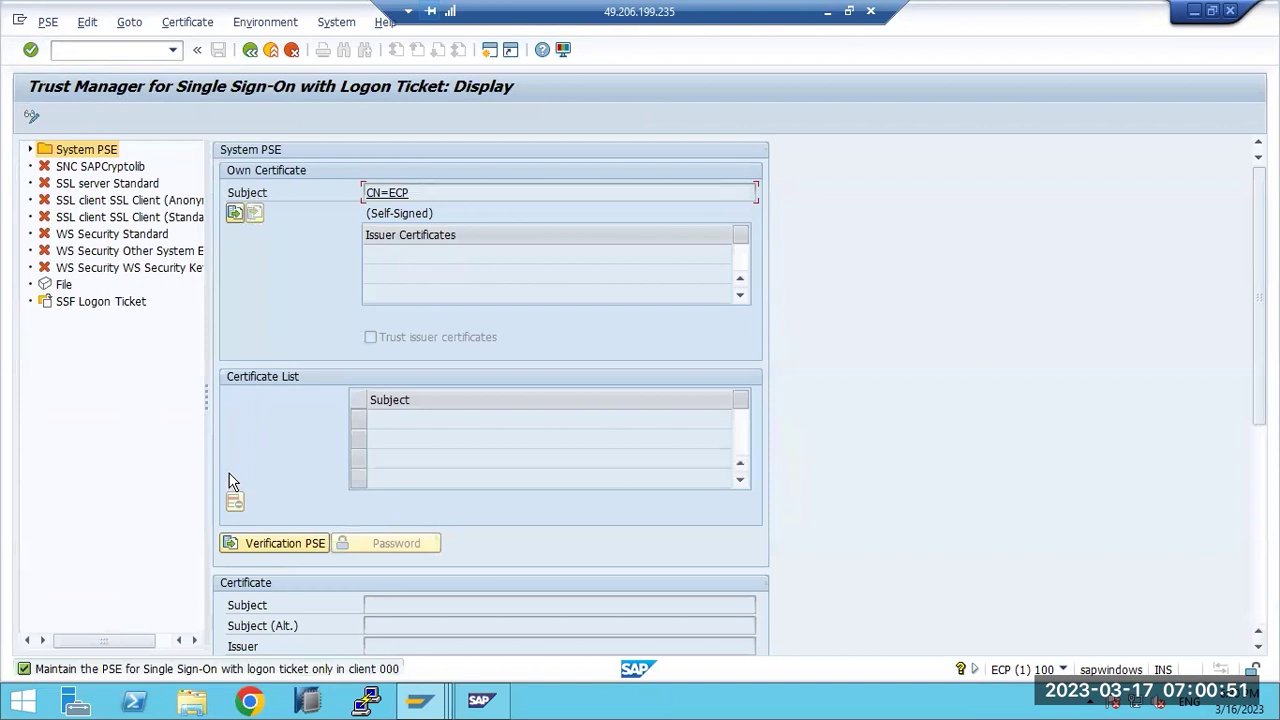
click(1061, 669)
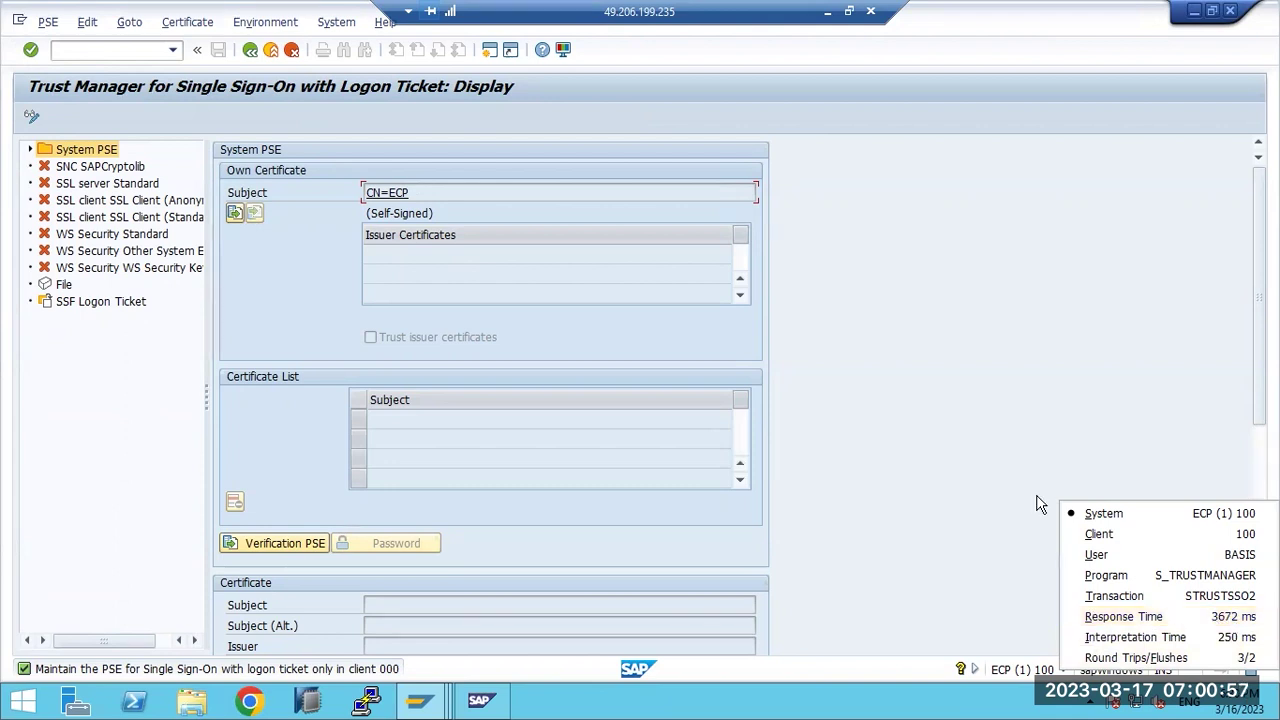
click(981, 430)
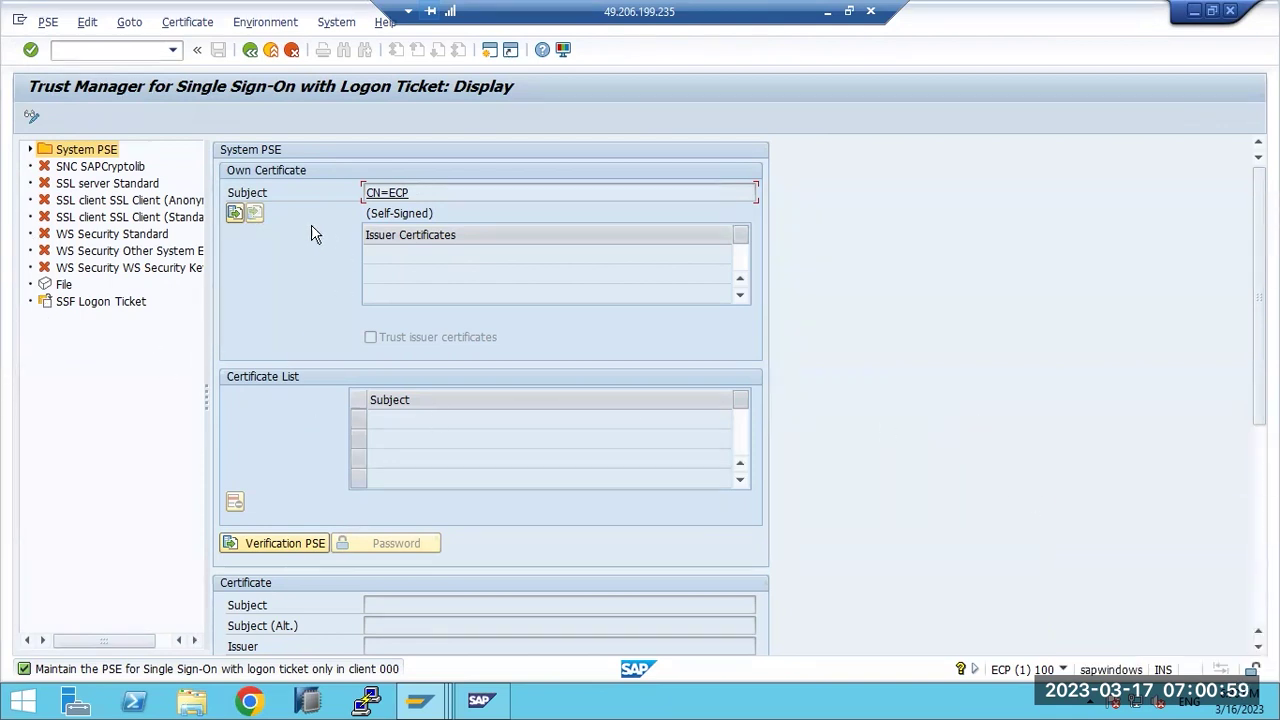
click(250, 50)
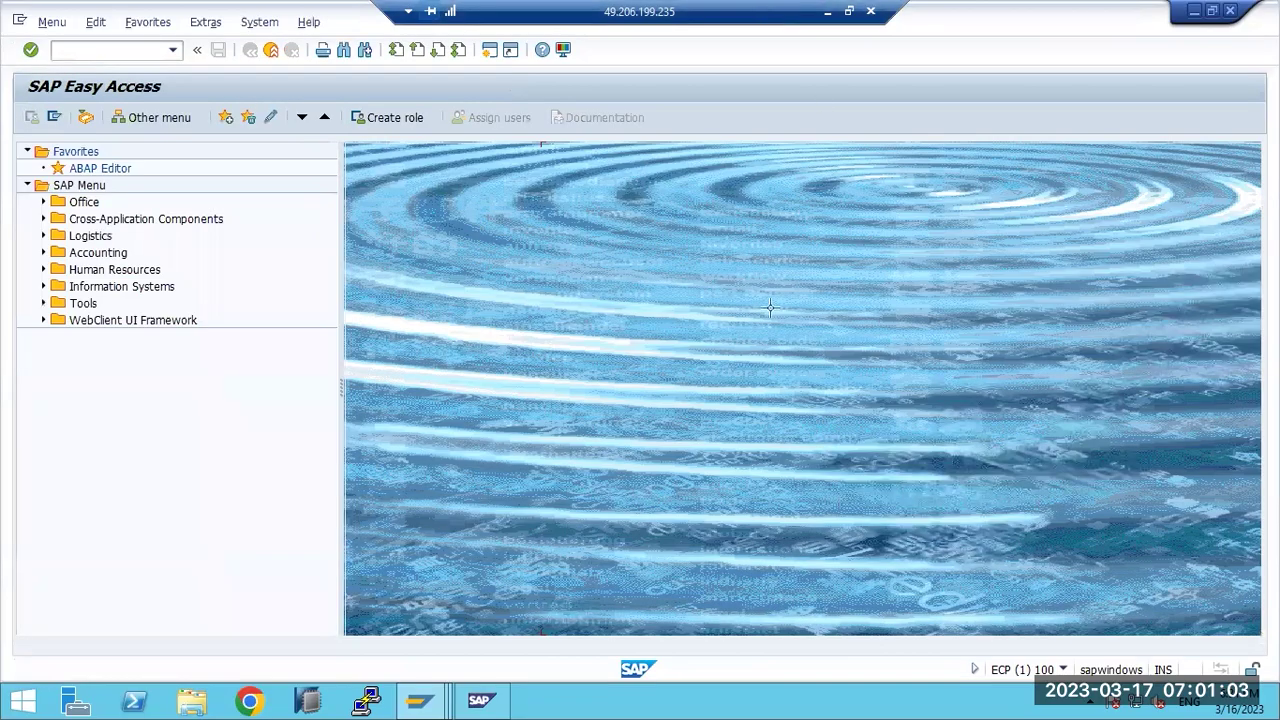
Step: Switch to Paint and draw two red lines, about 49 × 207 px, between the second-row wide ellipse and the DB box
click(827, 12)
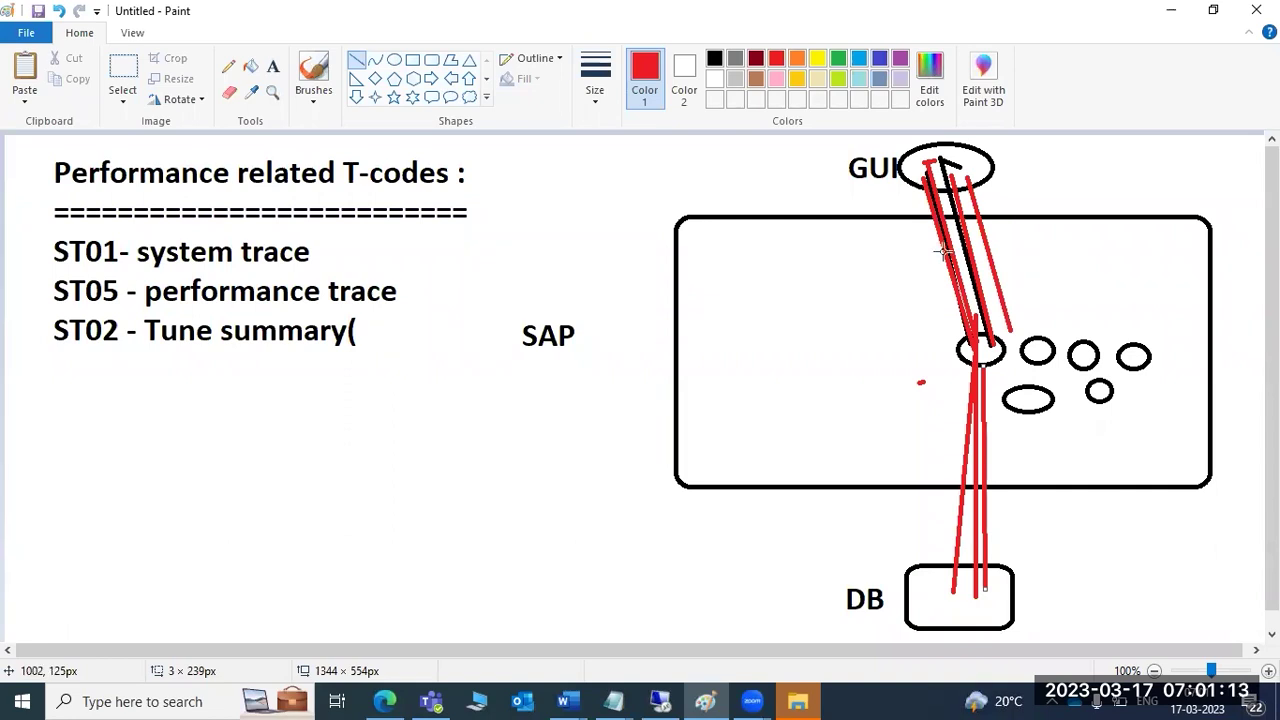
click(1029, 413)
mouse_move(1029, 413)
mouse_down()
mouse_move(984, 594)
mouse_move(960, 471)
mouse_move(1003, 396)
mouse_up()
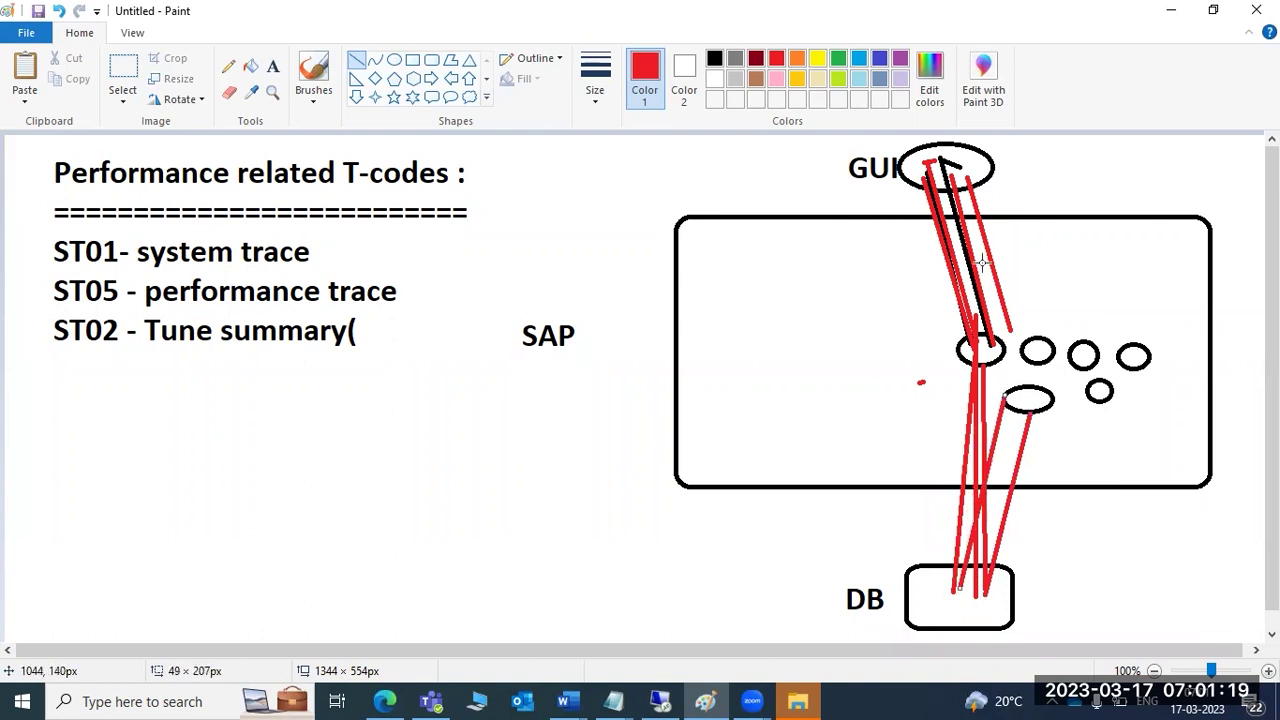
Step: Switch back to the ECP session, rerun transaction STRUSTSSO2, and return to SAP Easy Access
click(613, 701)
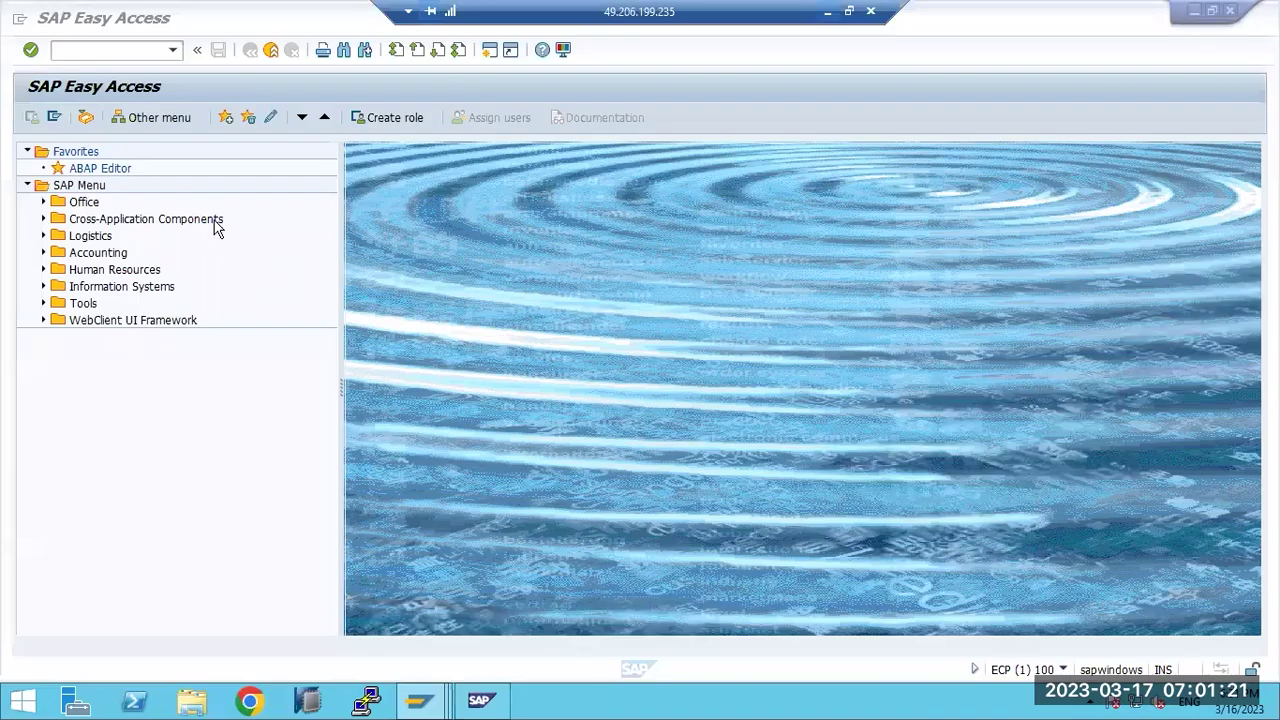
click(78, 66)
key(Return)
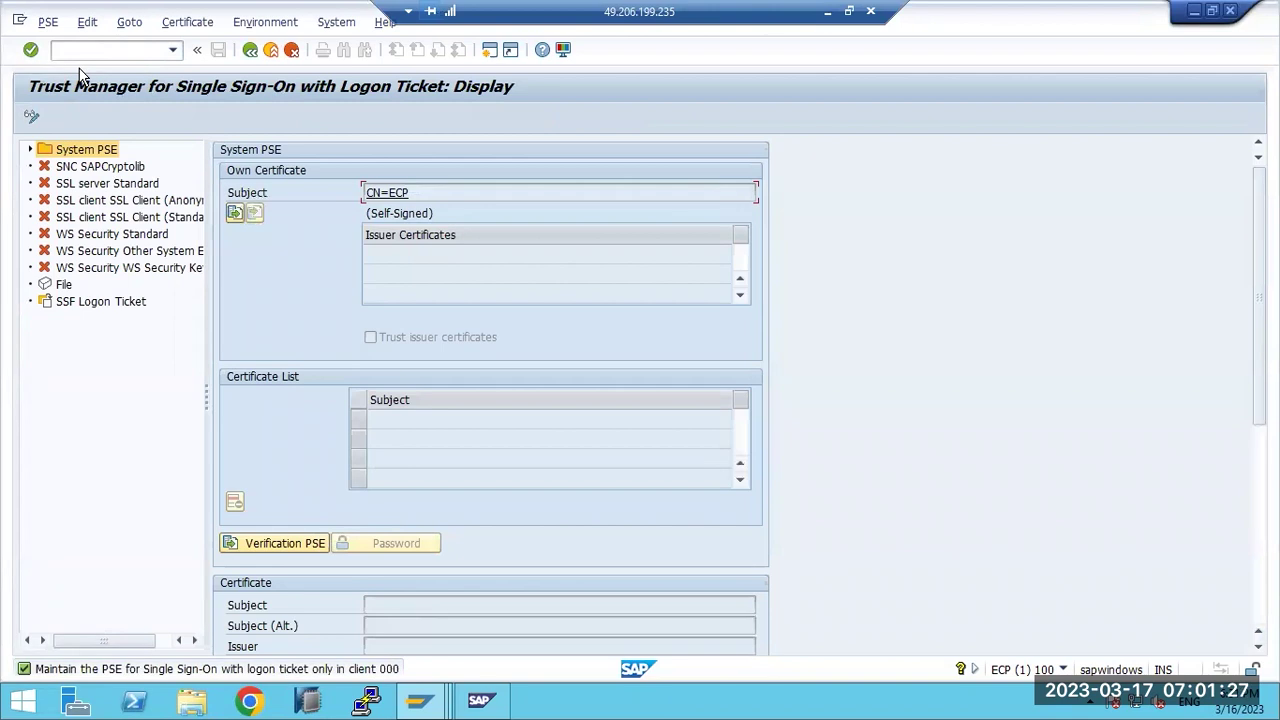
click(250, 49)
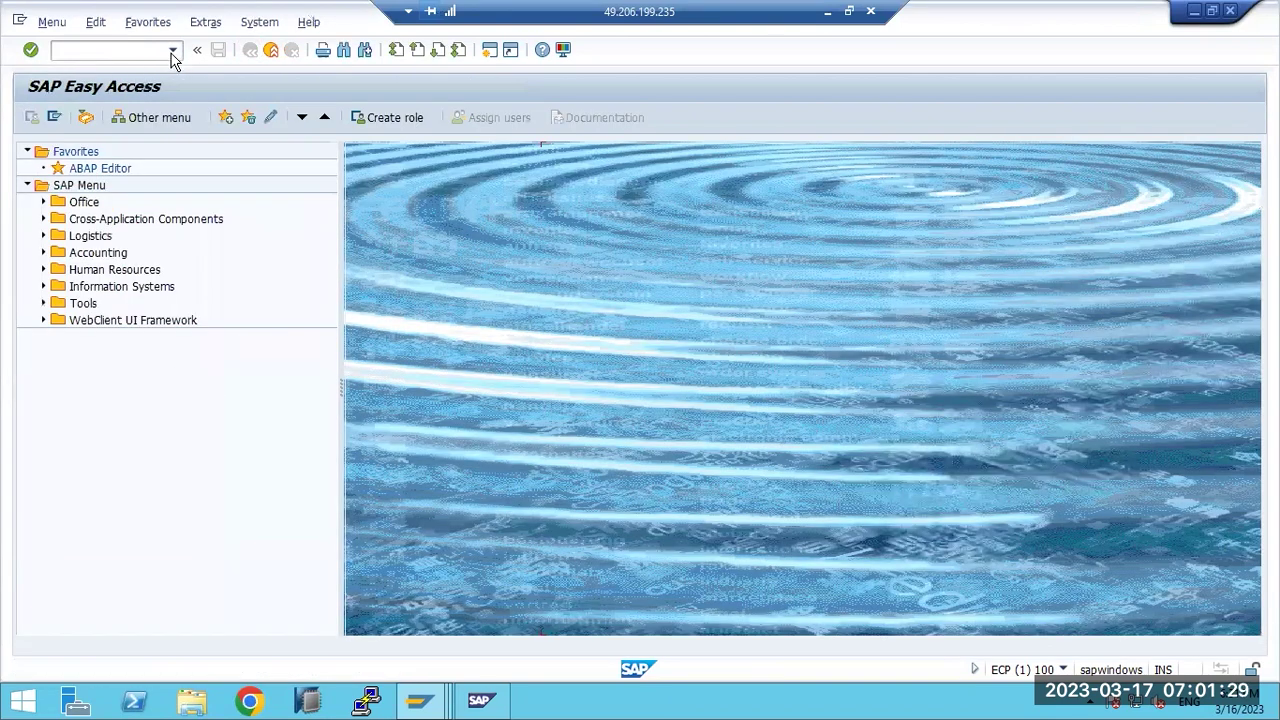
Step: Reopen STRUSTSSO2 from the recently used transactions, review the Paint sketch, and exit the transaction
click(172, 50)
click(101, 70)
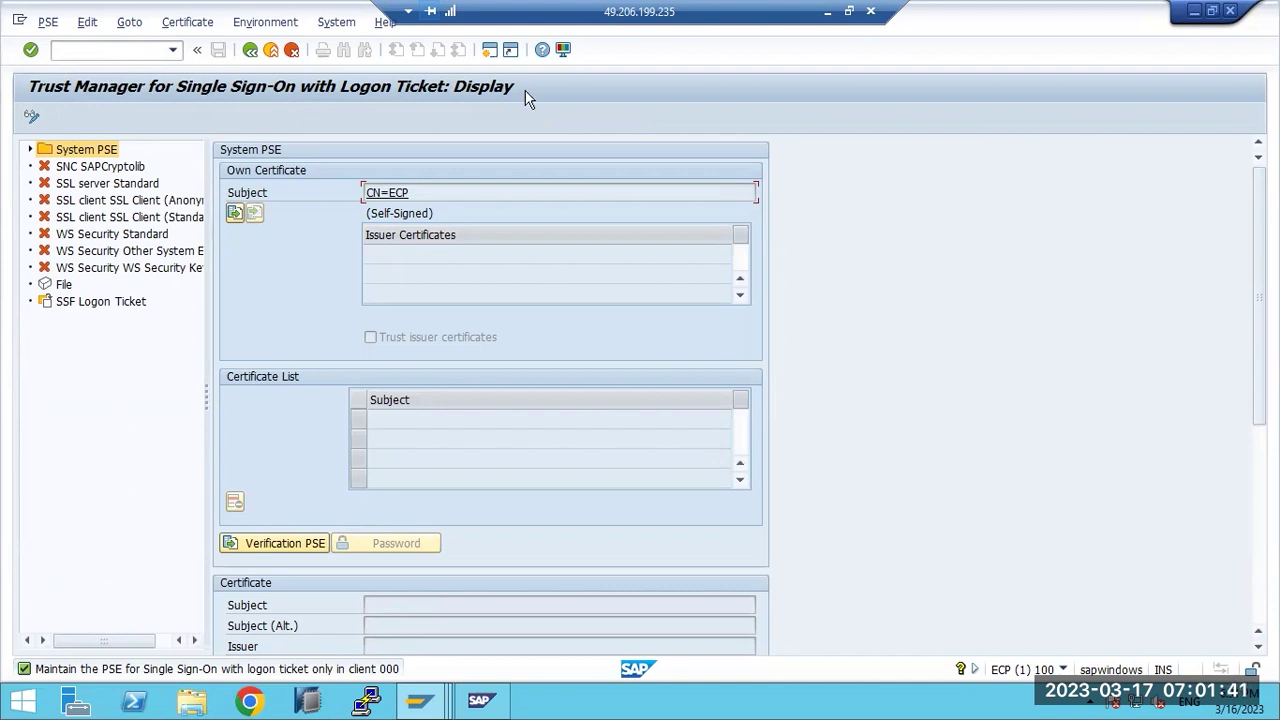
click(827, 11)
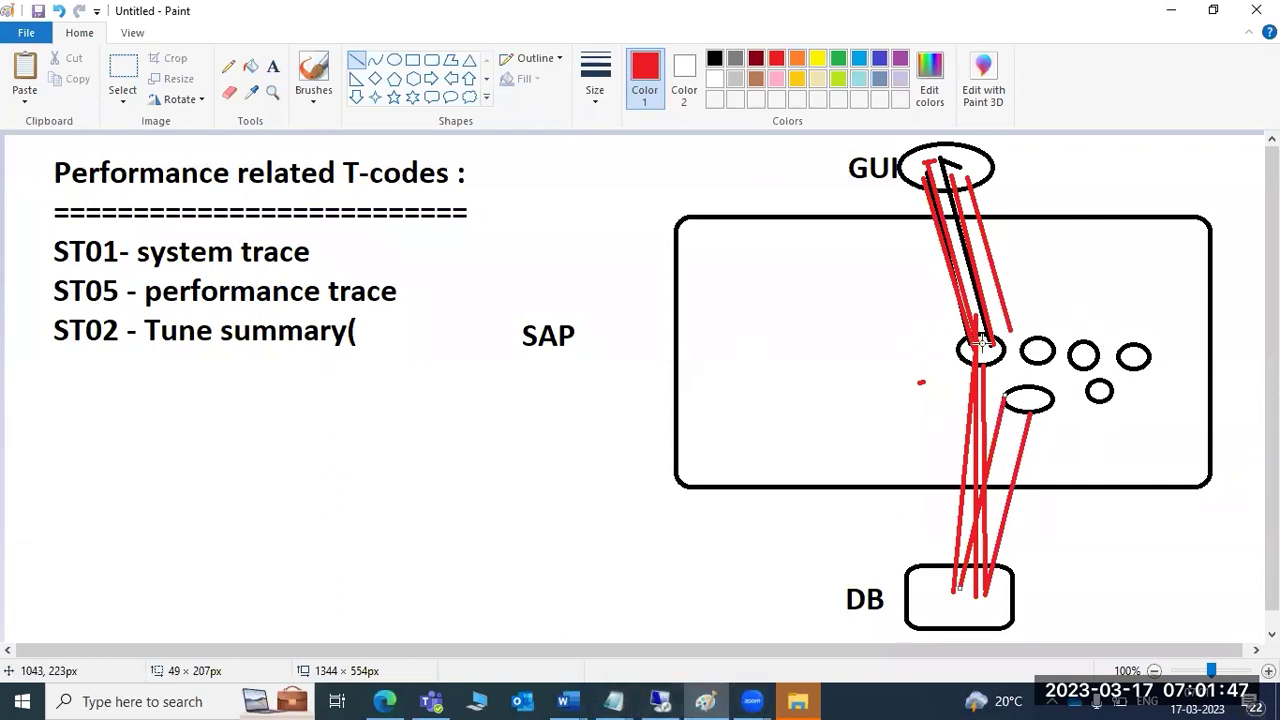
click(660, 701)
click(250, 49)
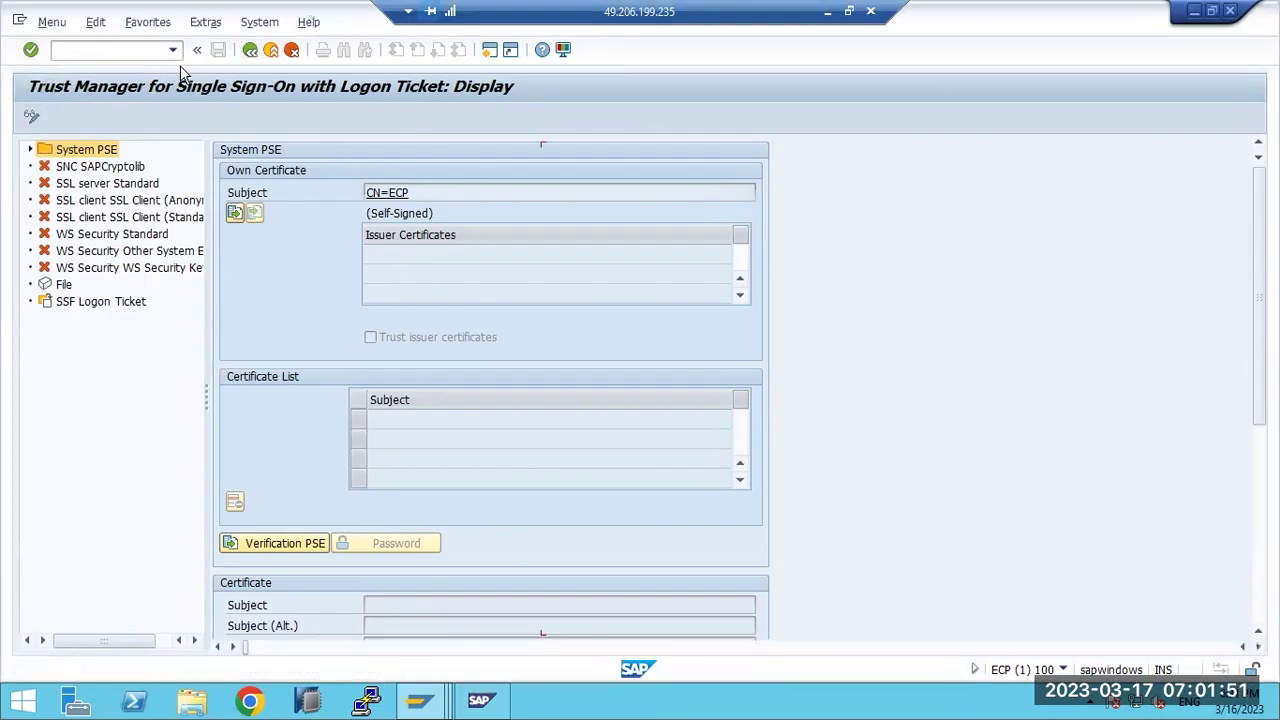
Step: Run transaction ST02 to open the tune summary, check the T-code notes in Paint, and return to the ECP session
click(173, 50)
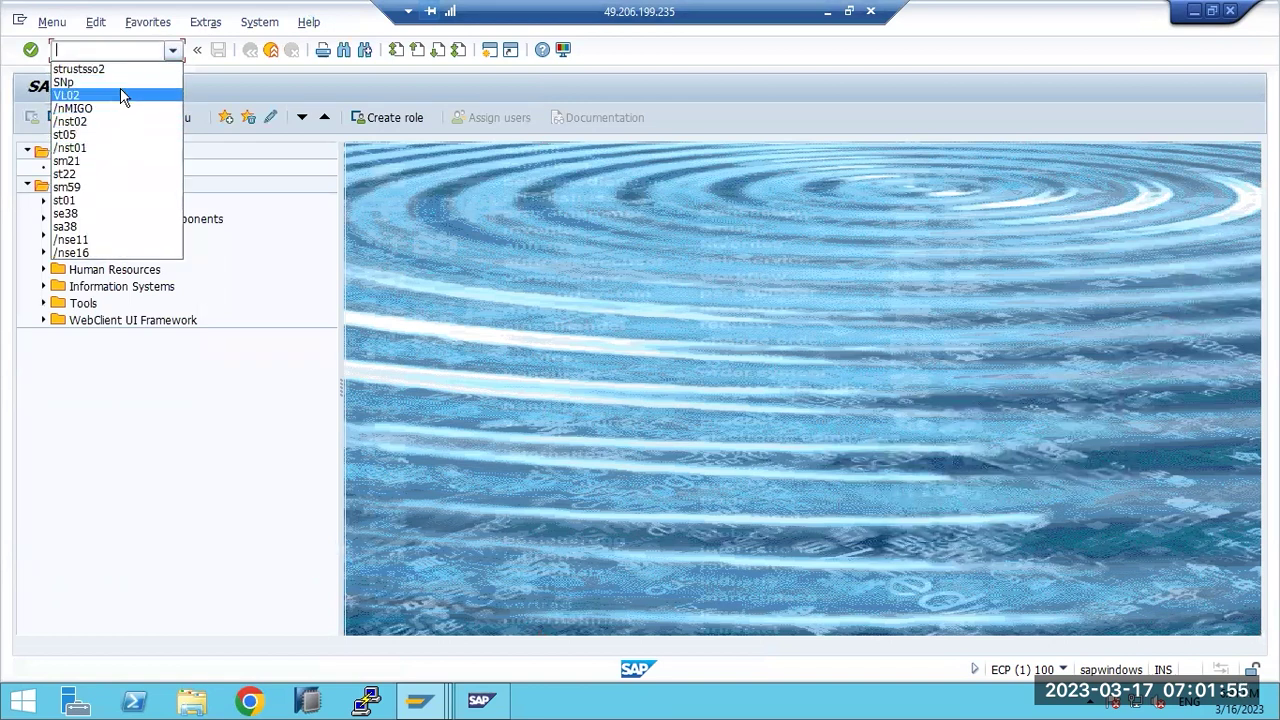
text(st0)
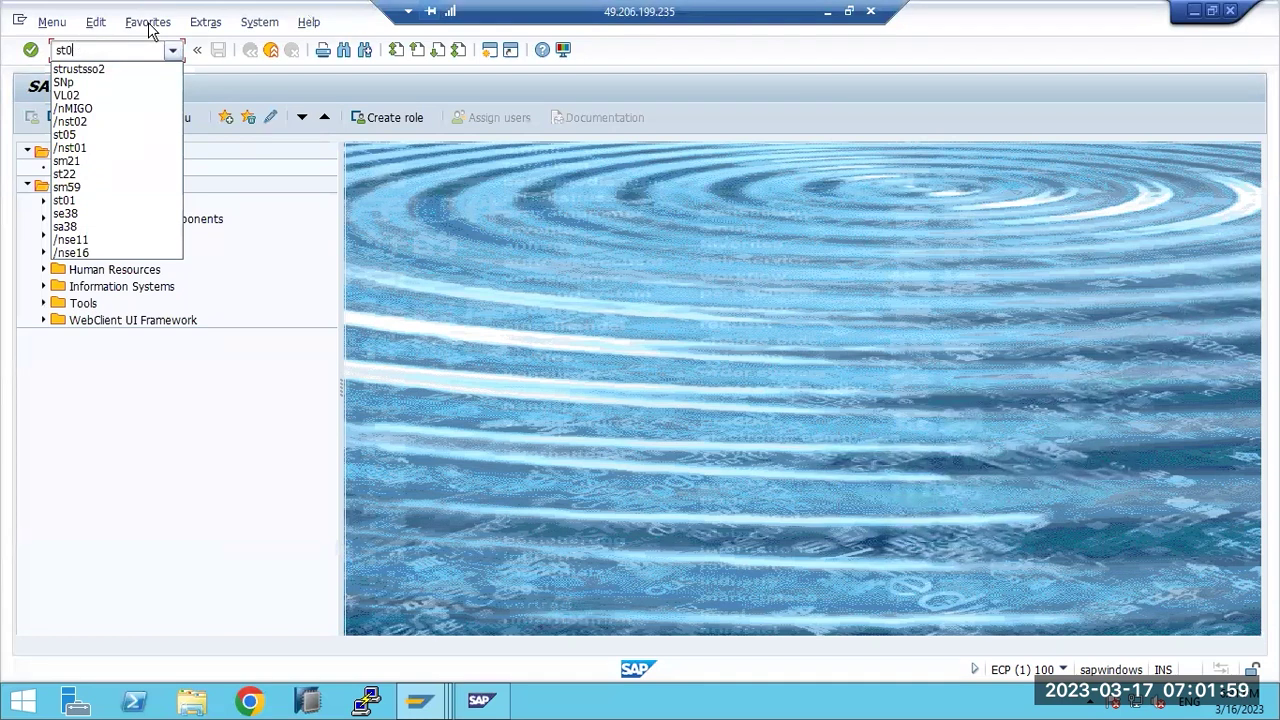
text(32)
key(Return)
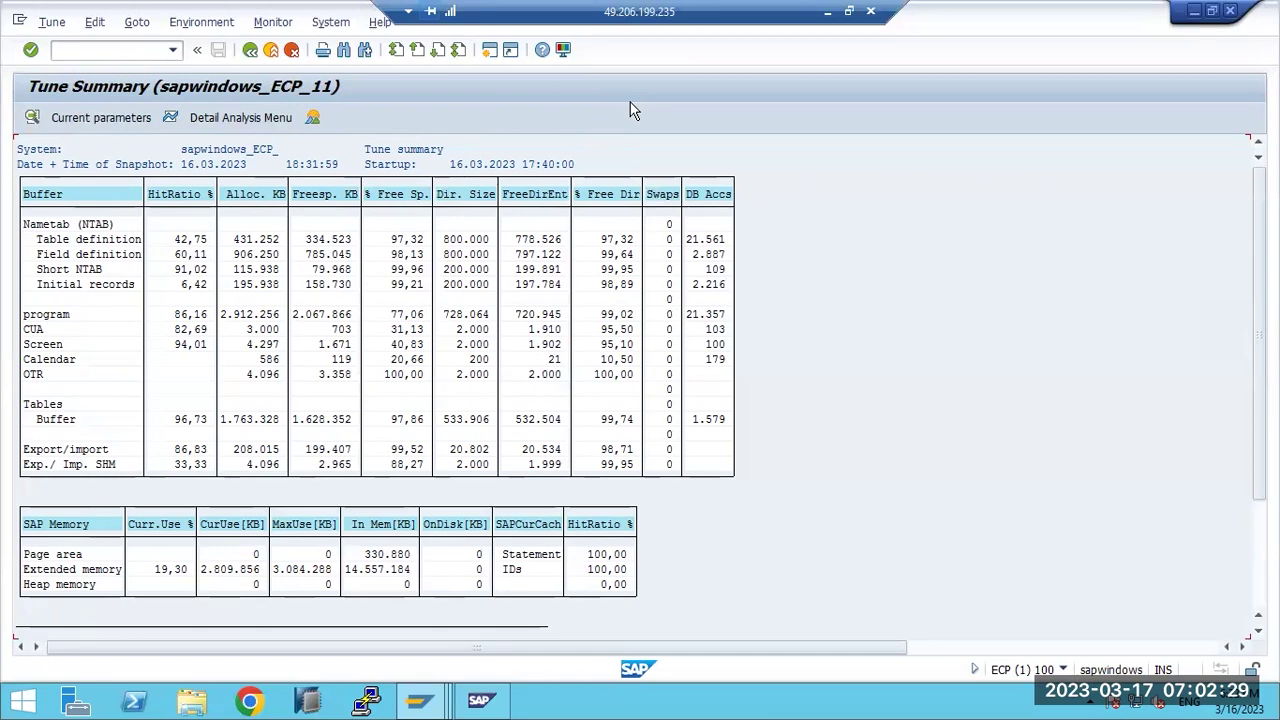
key(alt+Tab)
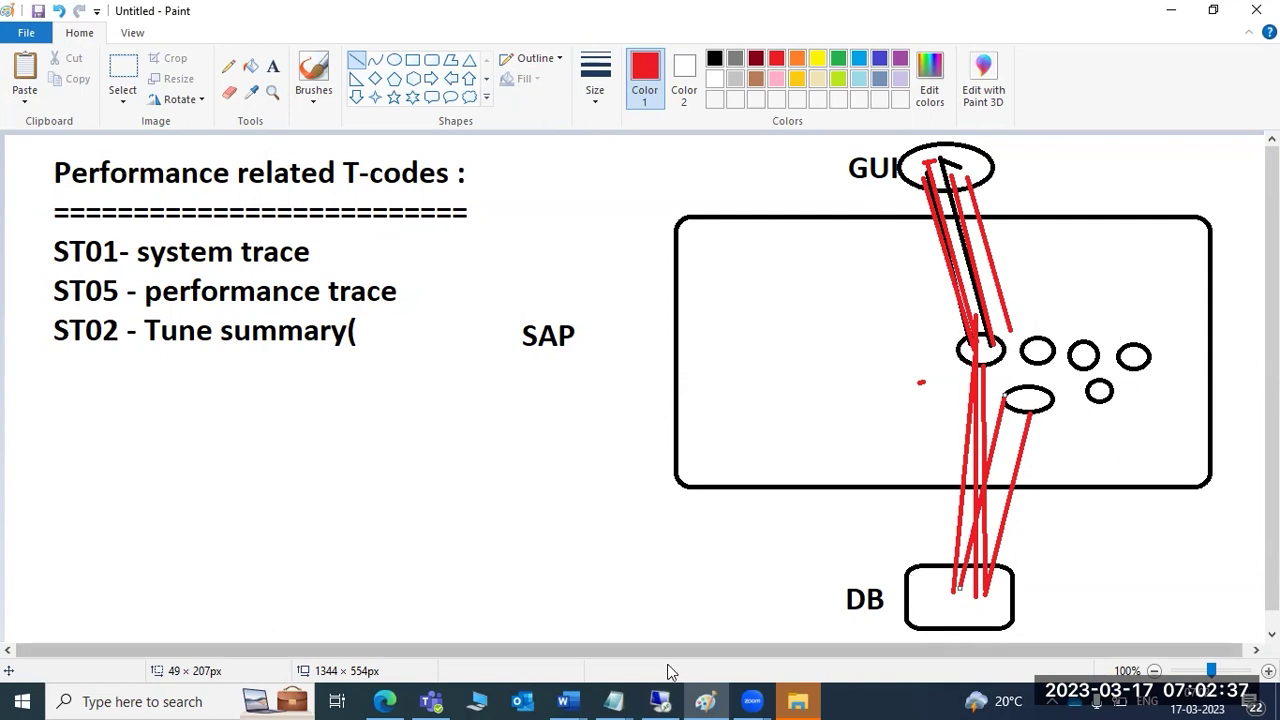
click(660, 701)
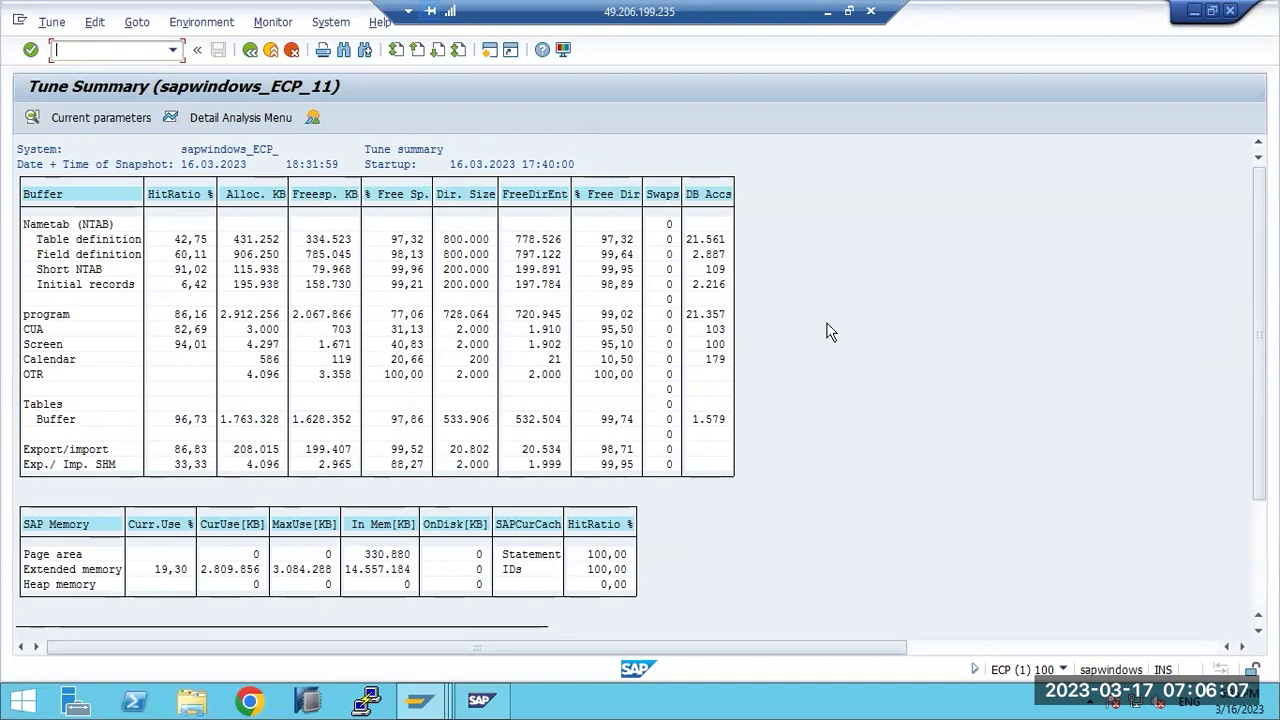
Step: Open the current parameters from the tune summary and examine the profile parameters of the SAP buffers
click(343, 366)
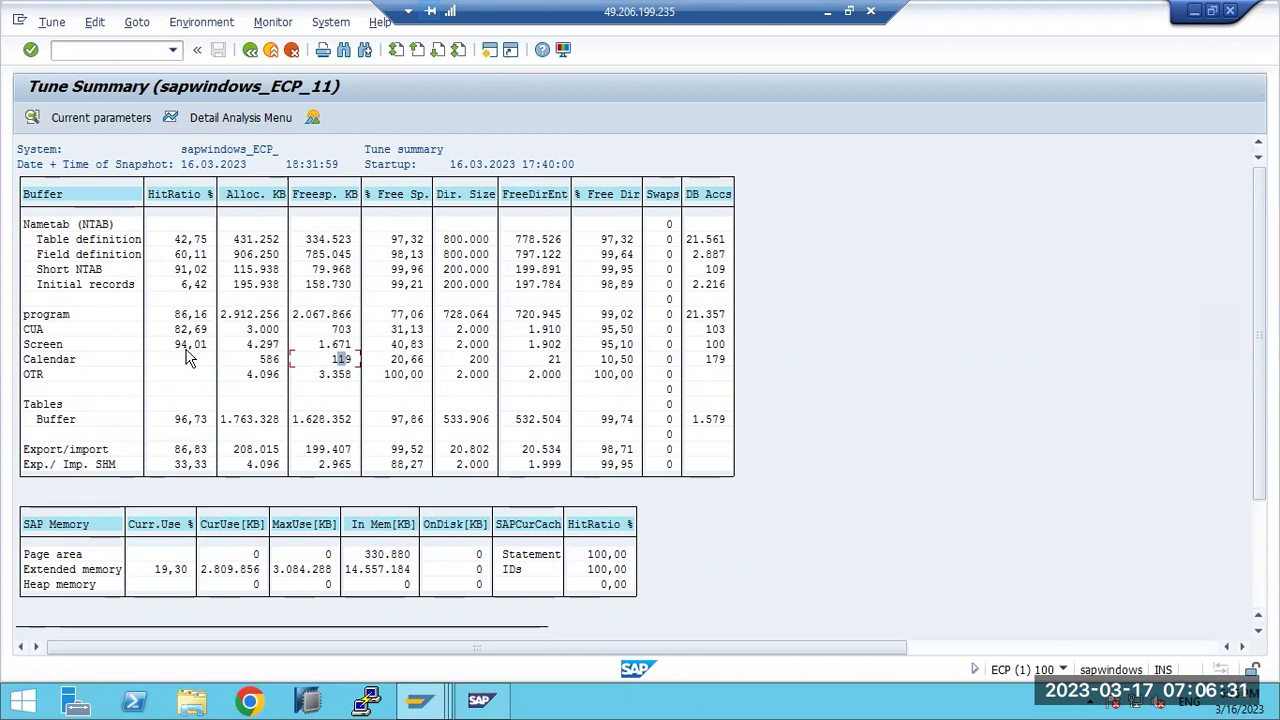
click(89, 119)
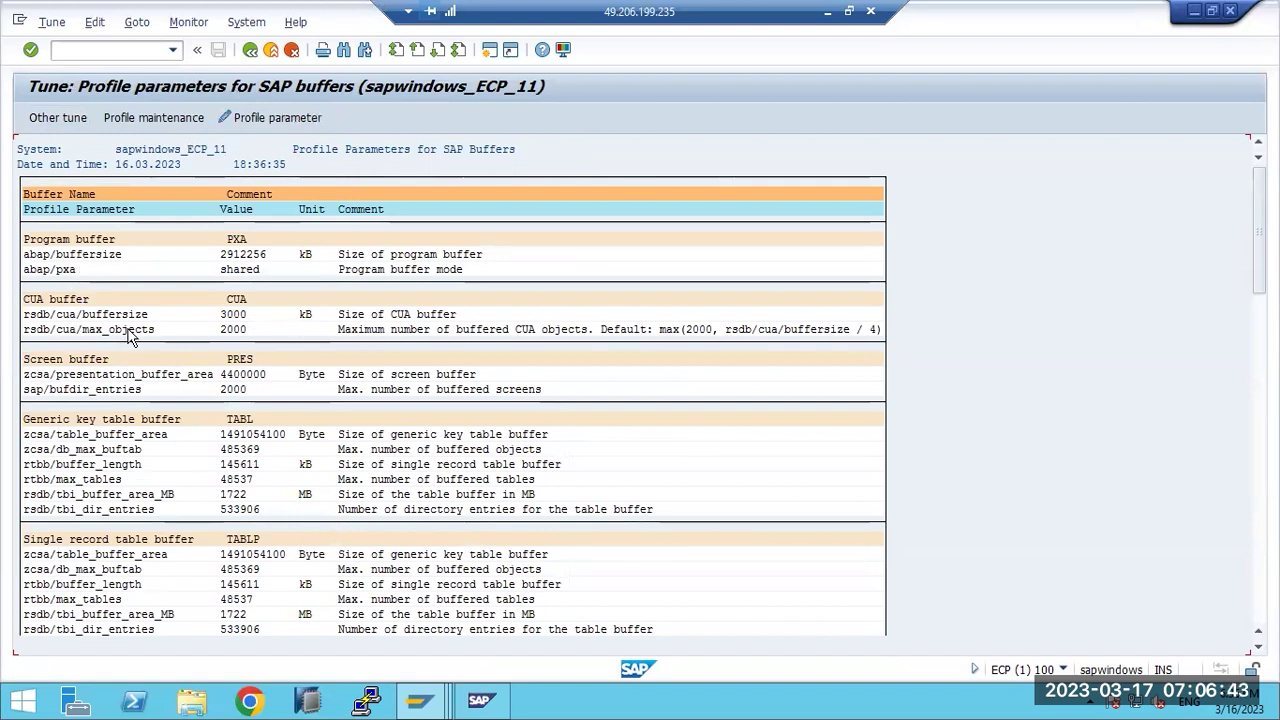
scroll(97, 560, down, 3)
scroll(97, 567, down, 7)
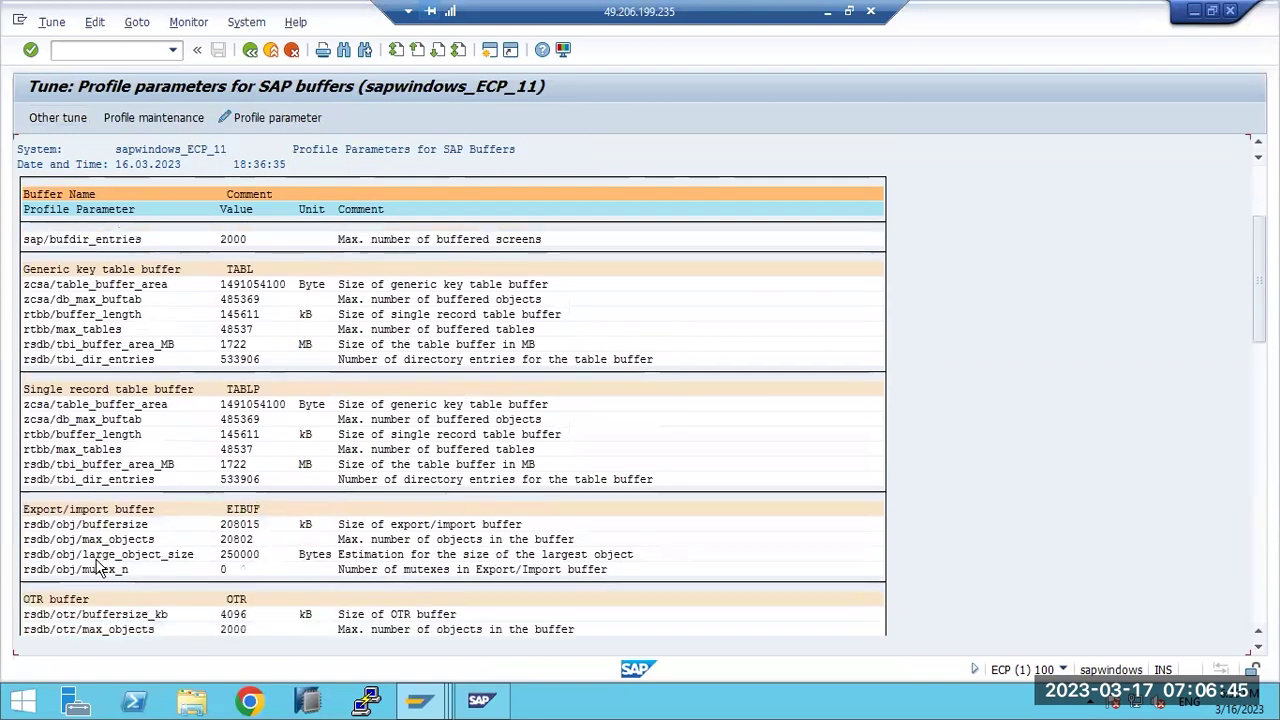
scroll(113, 580, down, 5)
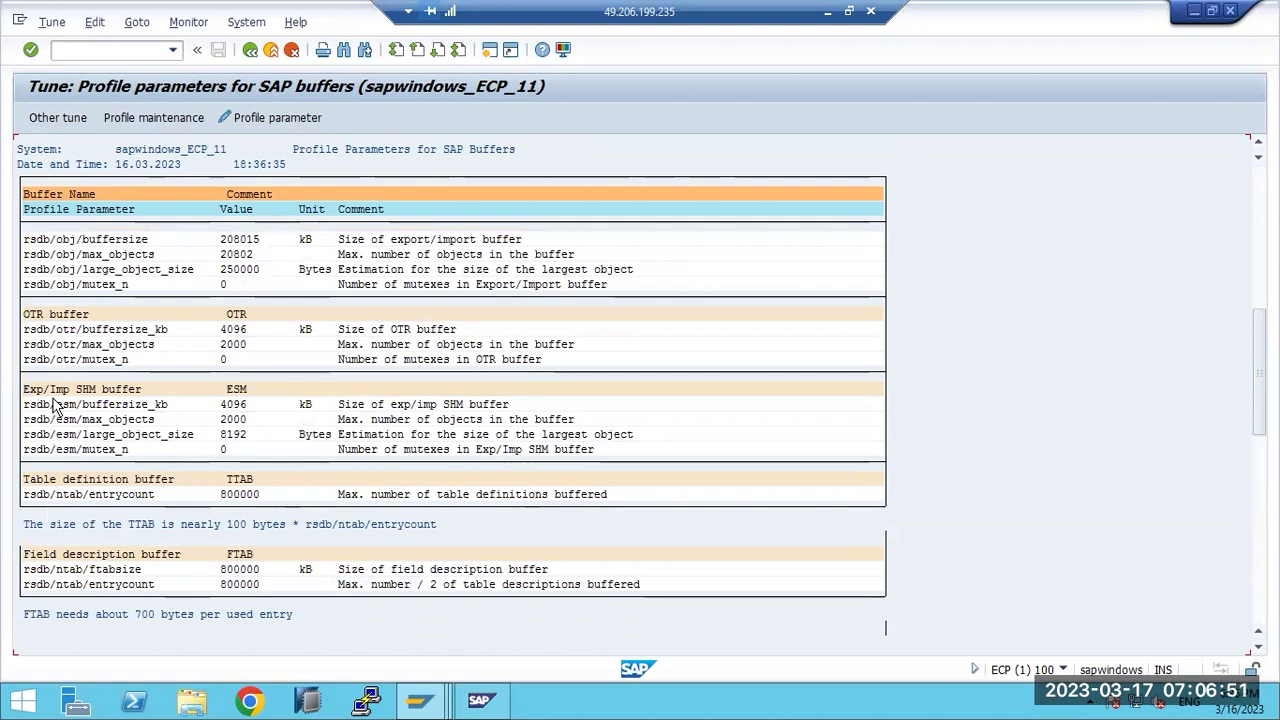
scroll(49, 640, down, 2)
scroll(48, 618, down, 6)
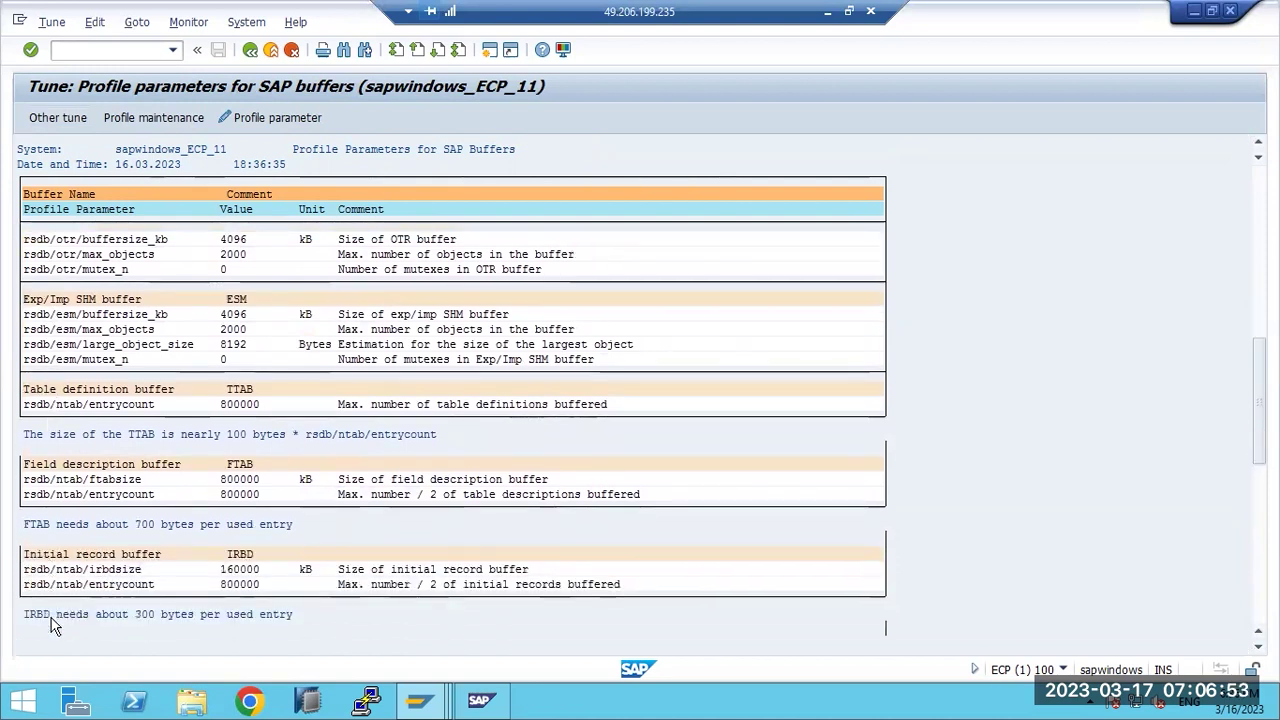
scroll(56, 615, down, 5)
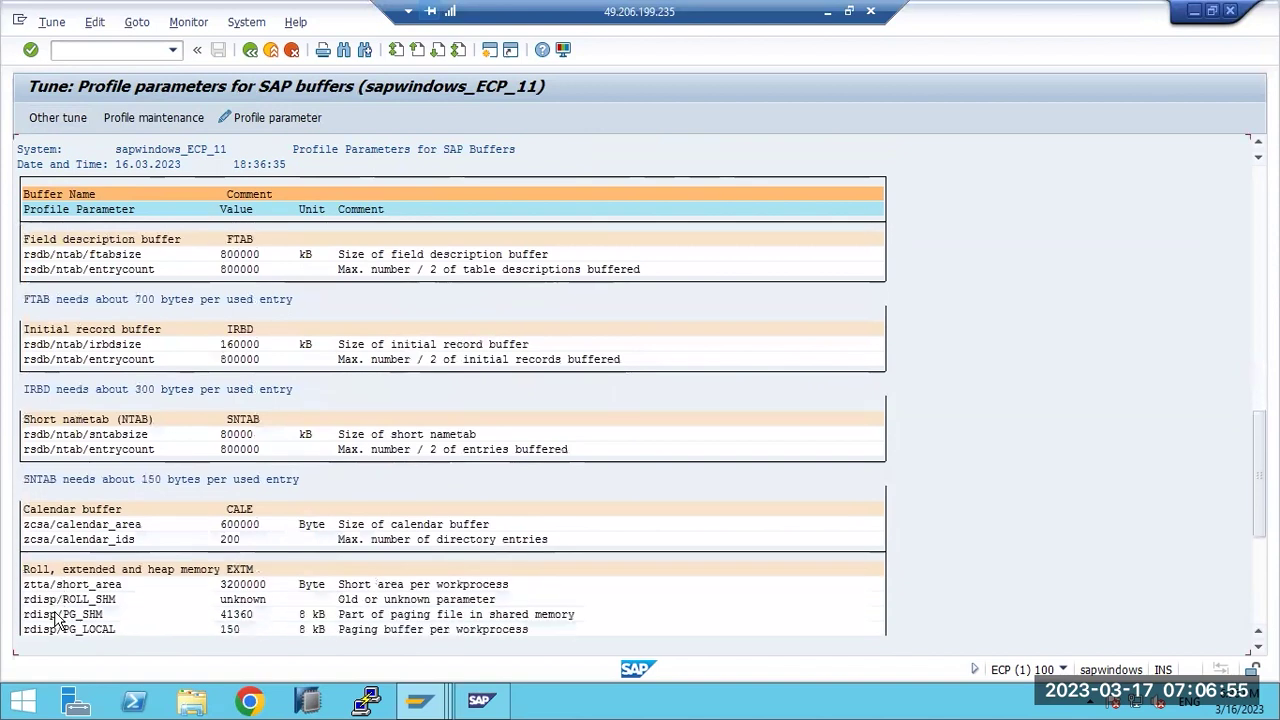
scroll(58, 603, down, 4)
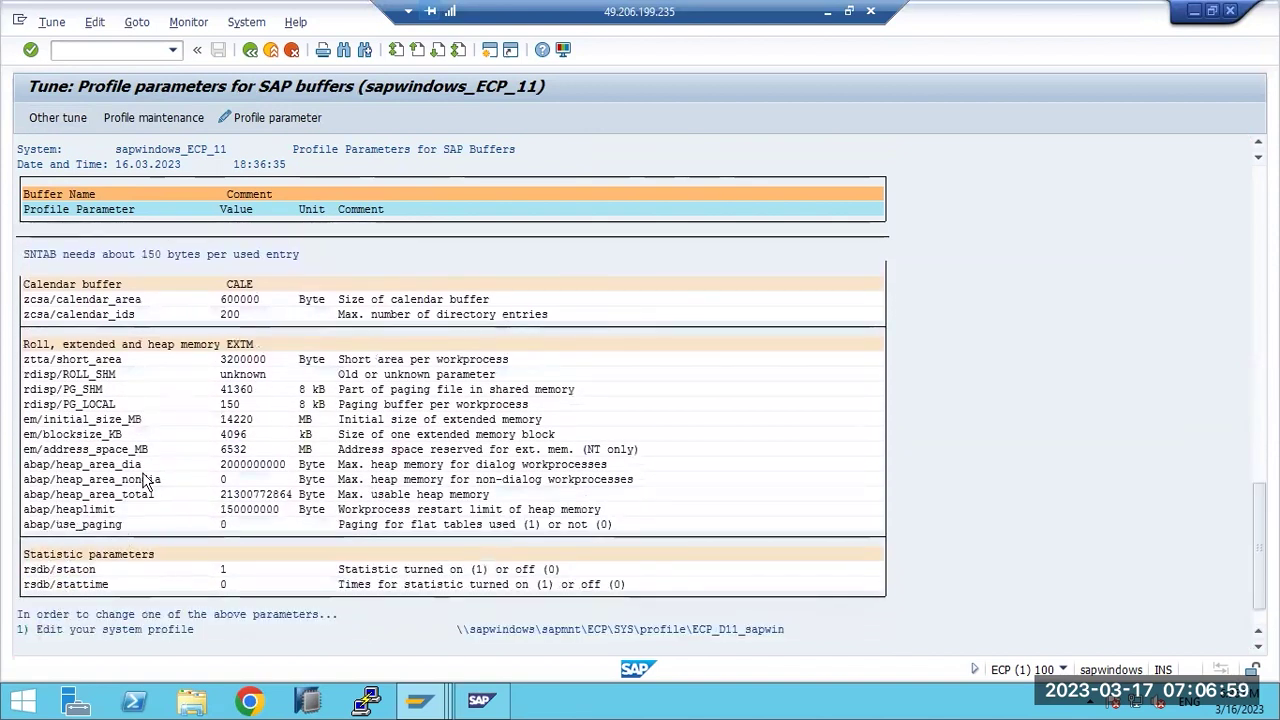
scroll(118, 423, up, 5)
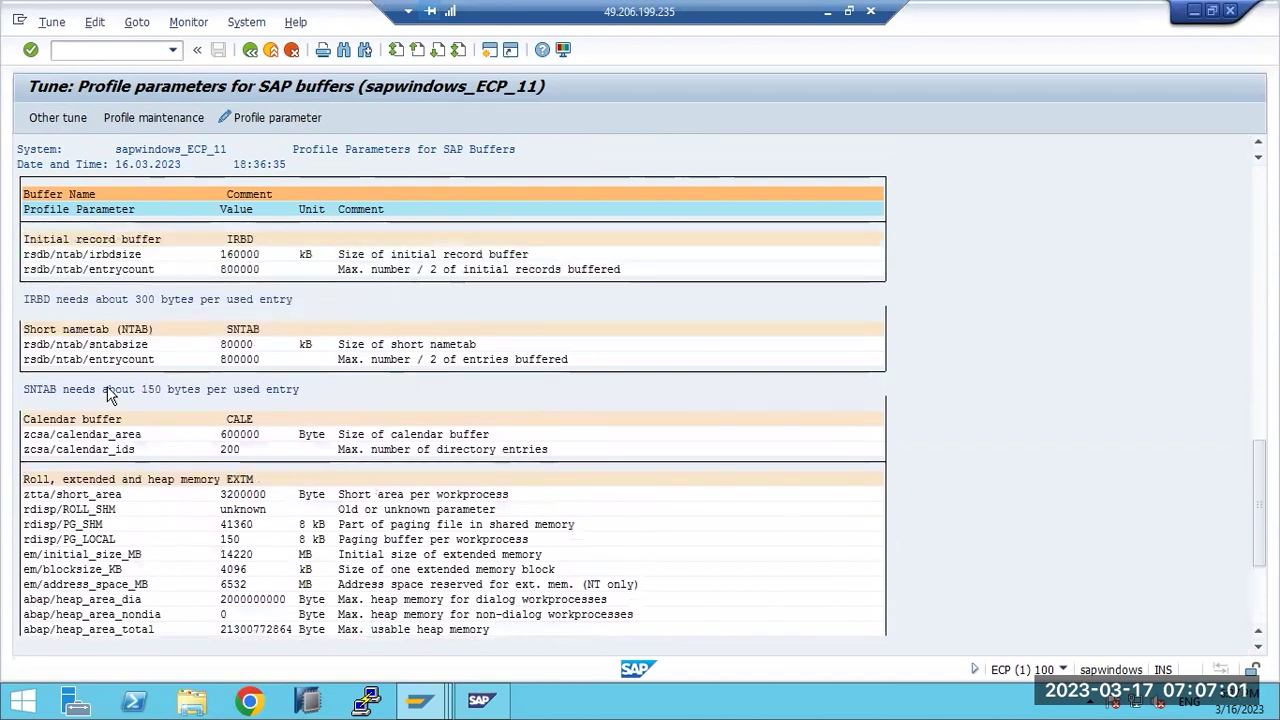
scroll(110, 365, up, 4)
scroll(95, 350, up, 1)
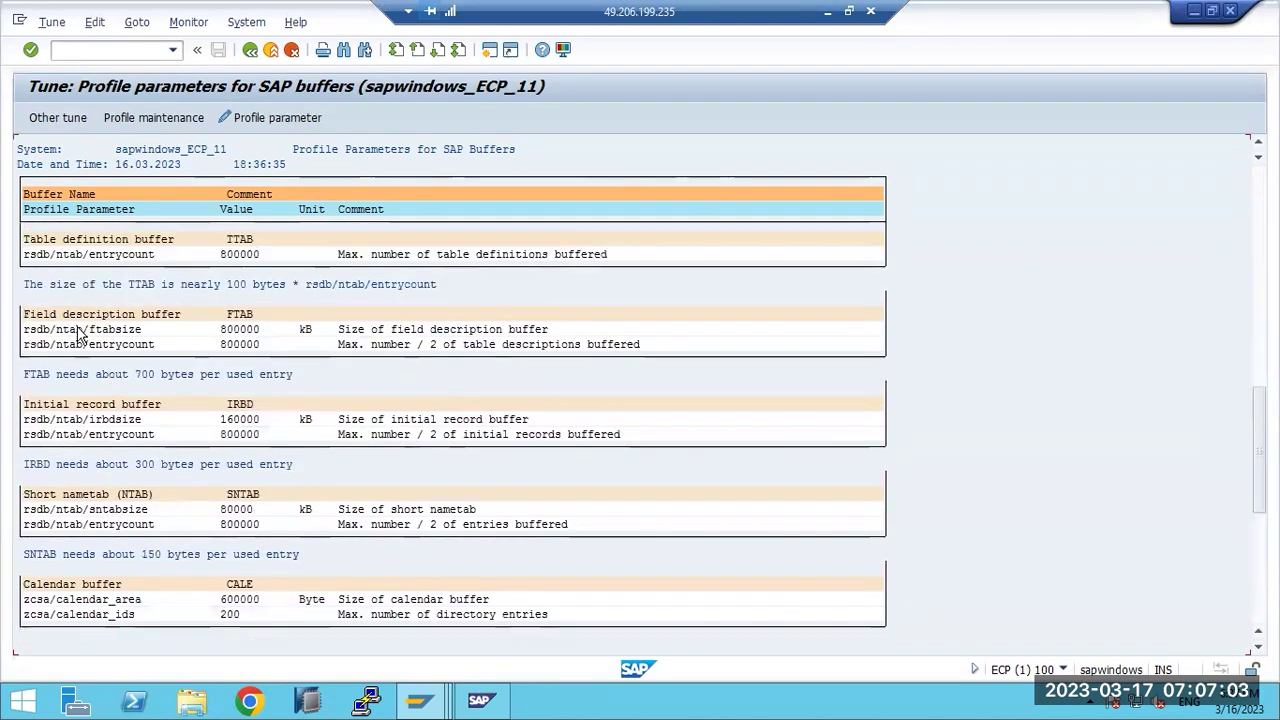
scroll(85, 335, up, 3)
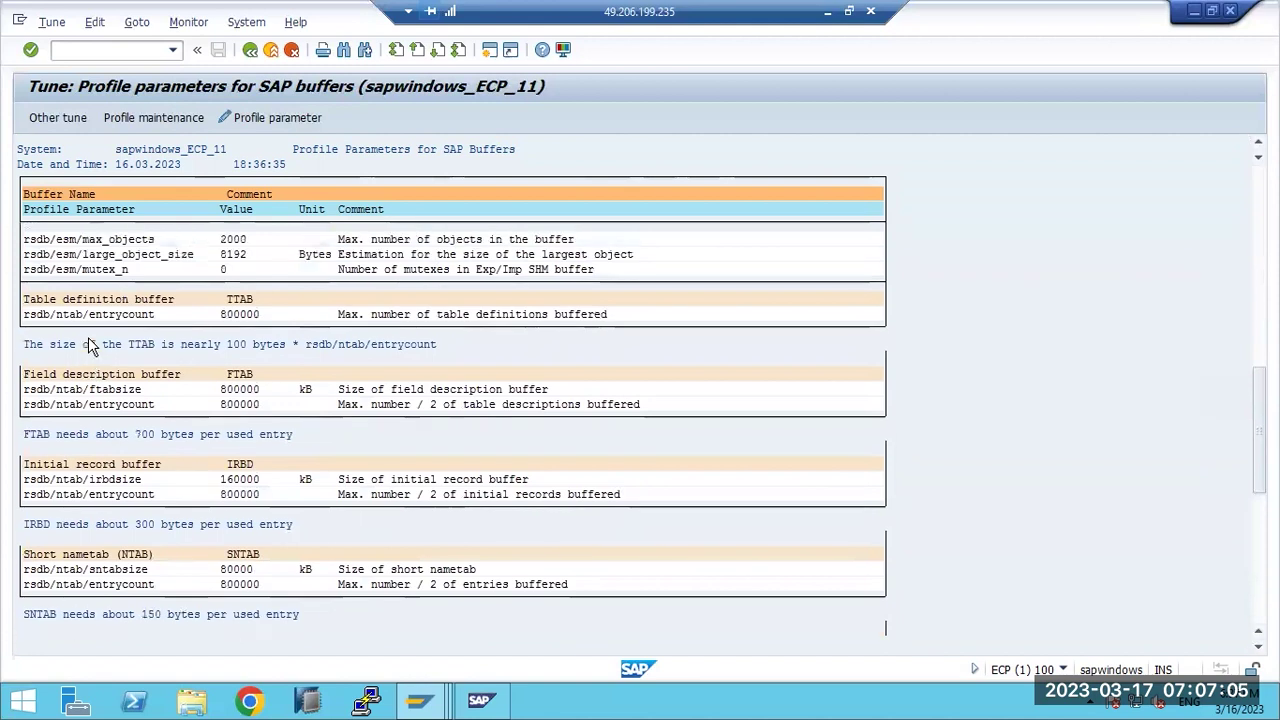
scroll(90, 343, up, 1)
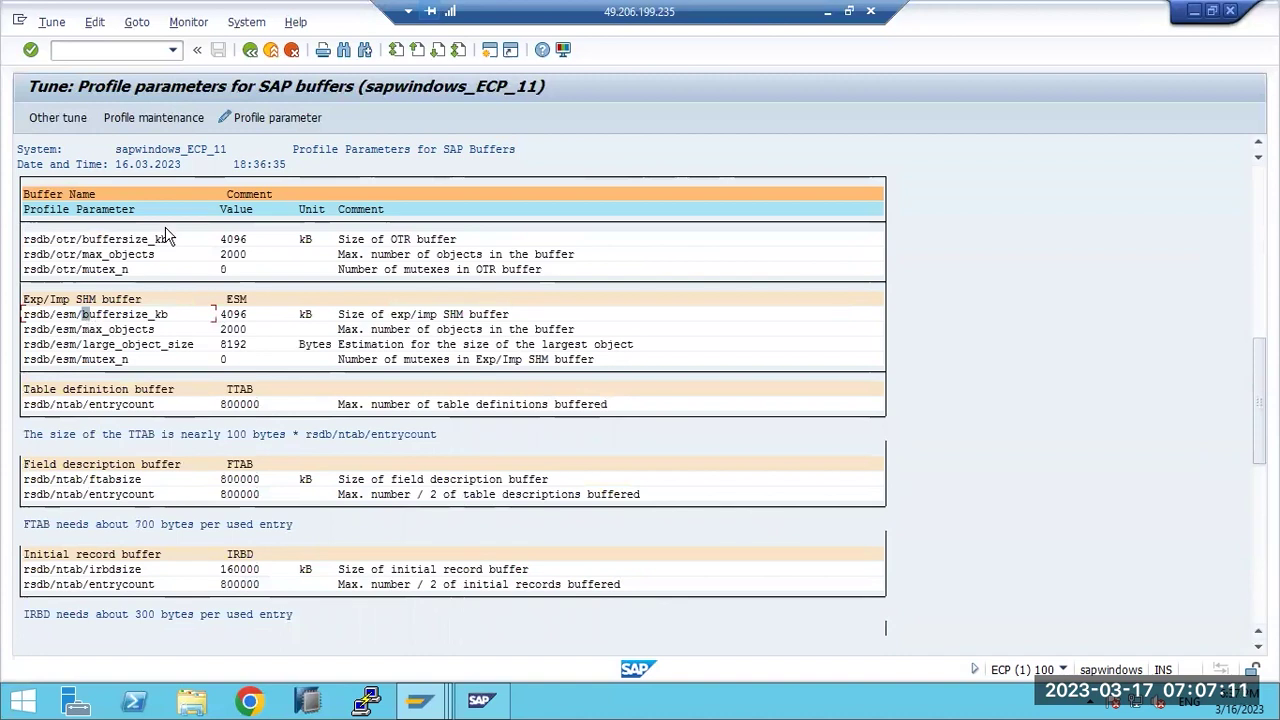
Step: Copy the parameter name rsdb/esm/buffersize_kb, display its profile parameter details, check its current value, and go back to its maintenance screen
click(288, 125)
key(ctrl+c)
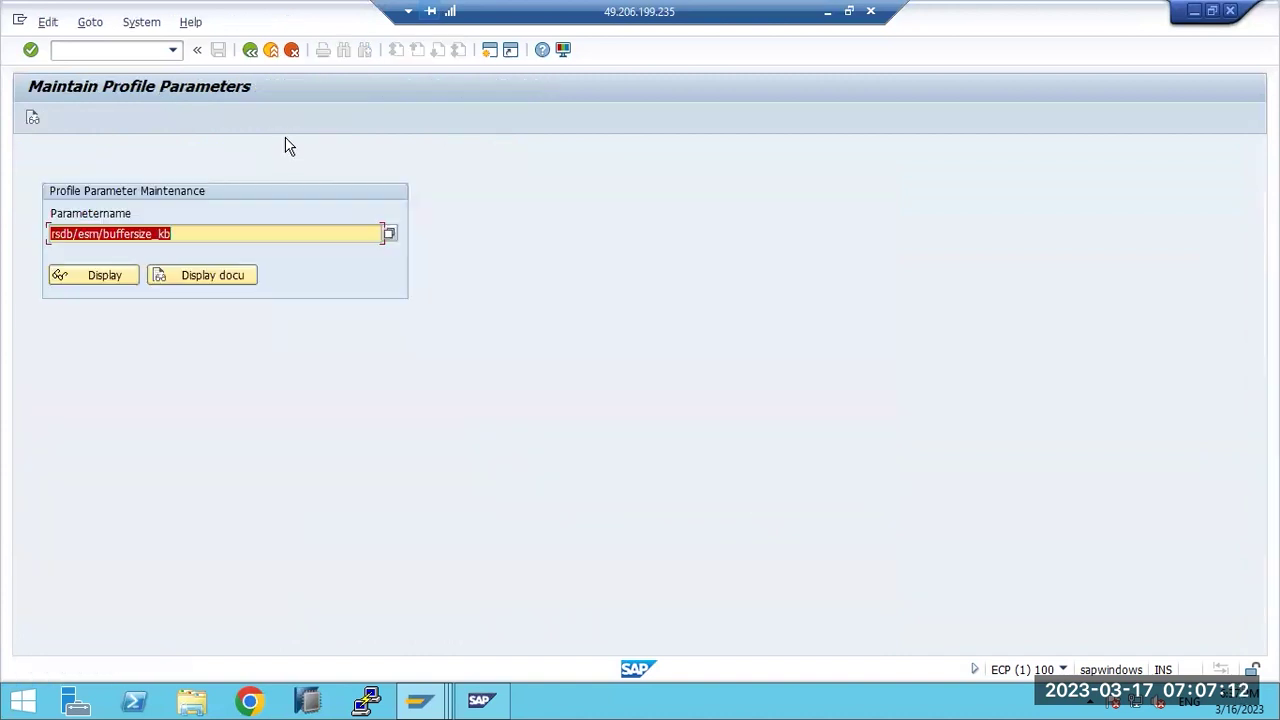
click(102, 280)
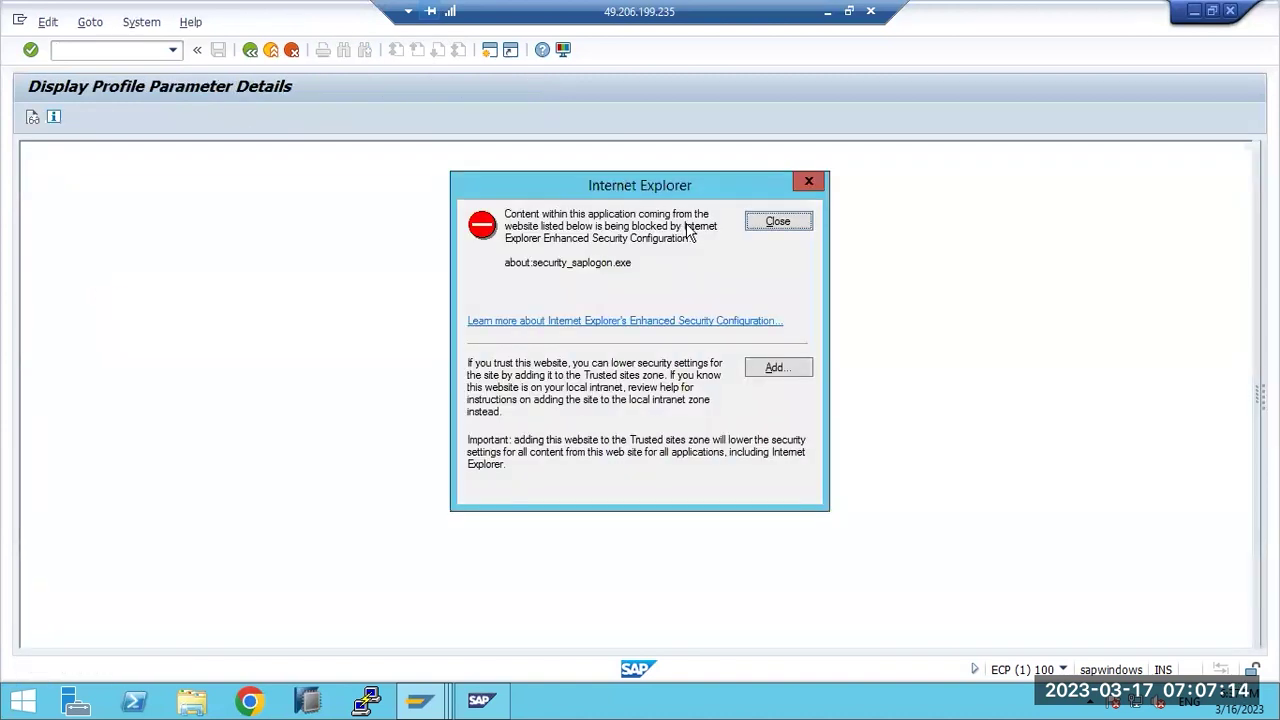
click(778, 224)
drag(665, 507, 624, 510)
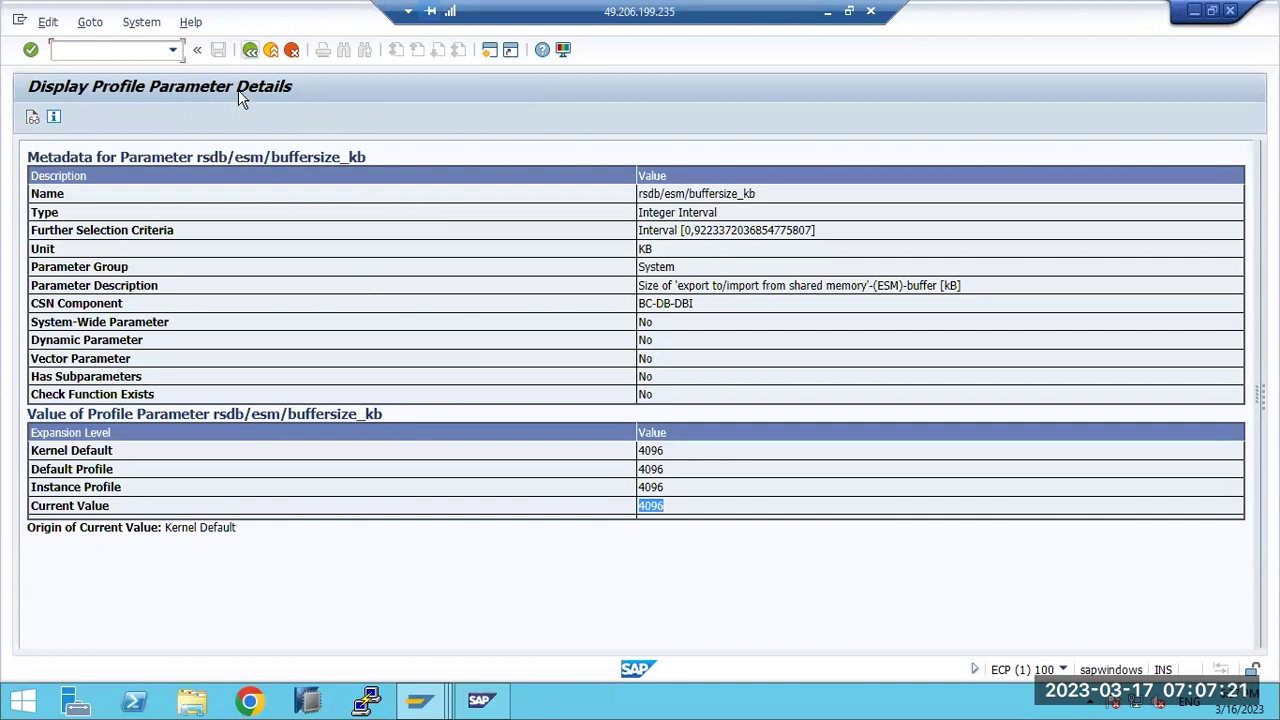
key(F3)
click(185, 234)
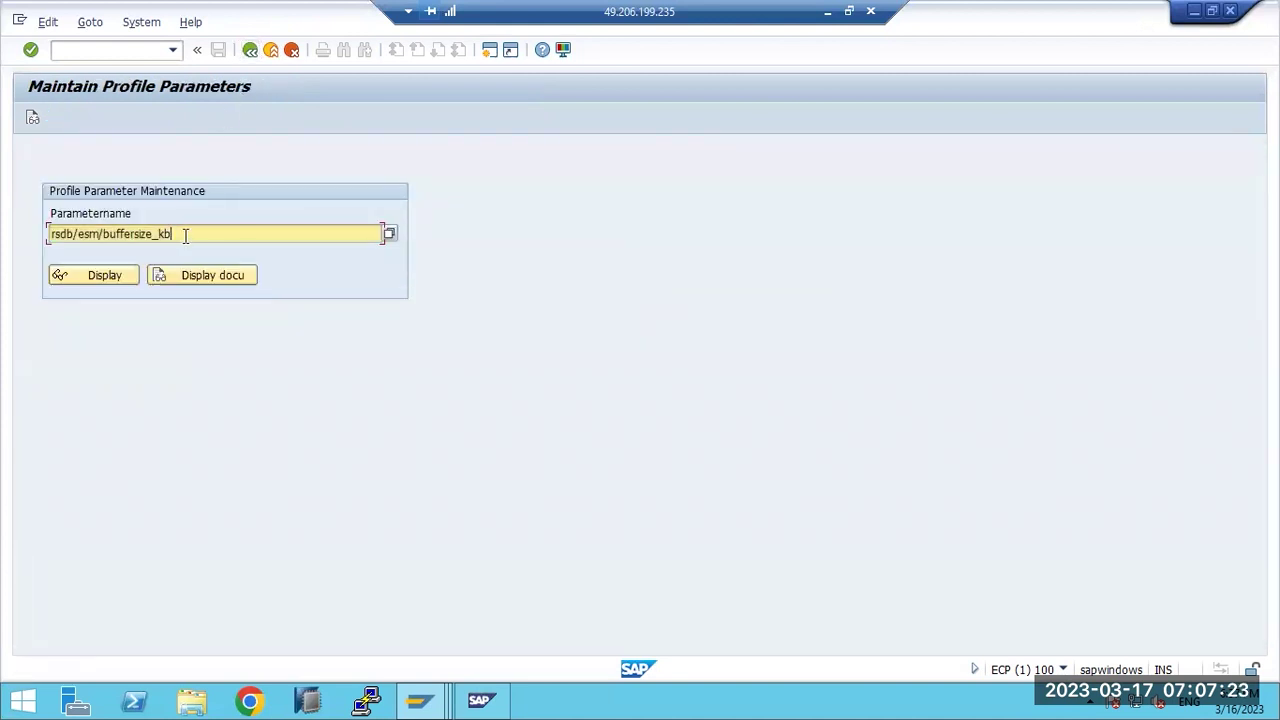
Step: Run transaction /nrz10 and open instance profile ECP_D11_SAPWINDOWS for change in extended maintenance
click(90, 49)
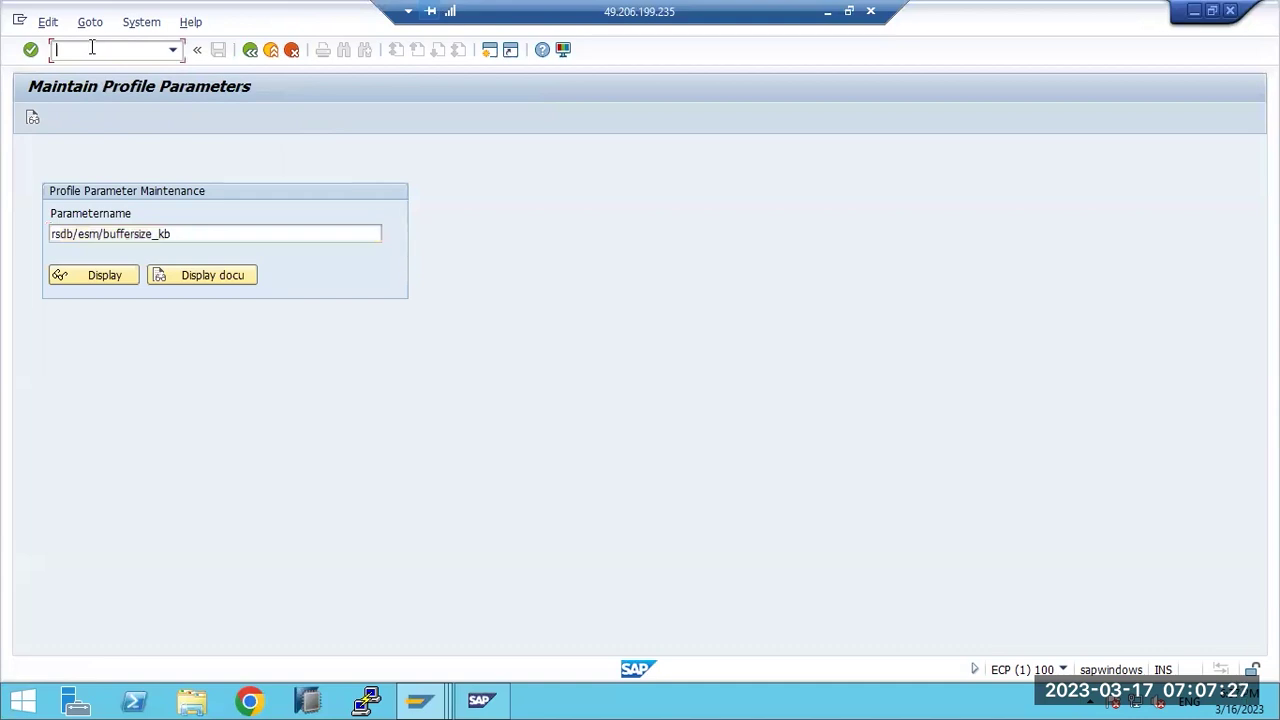
text(/nrz10)
key(Return)
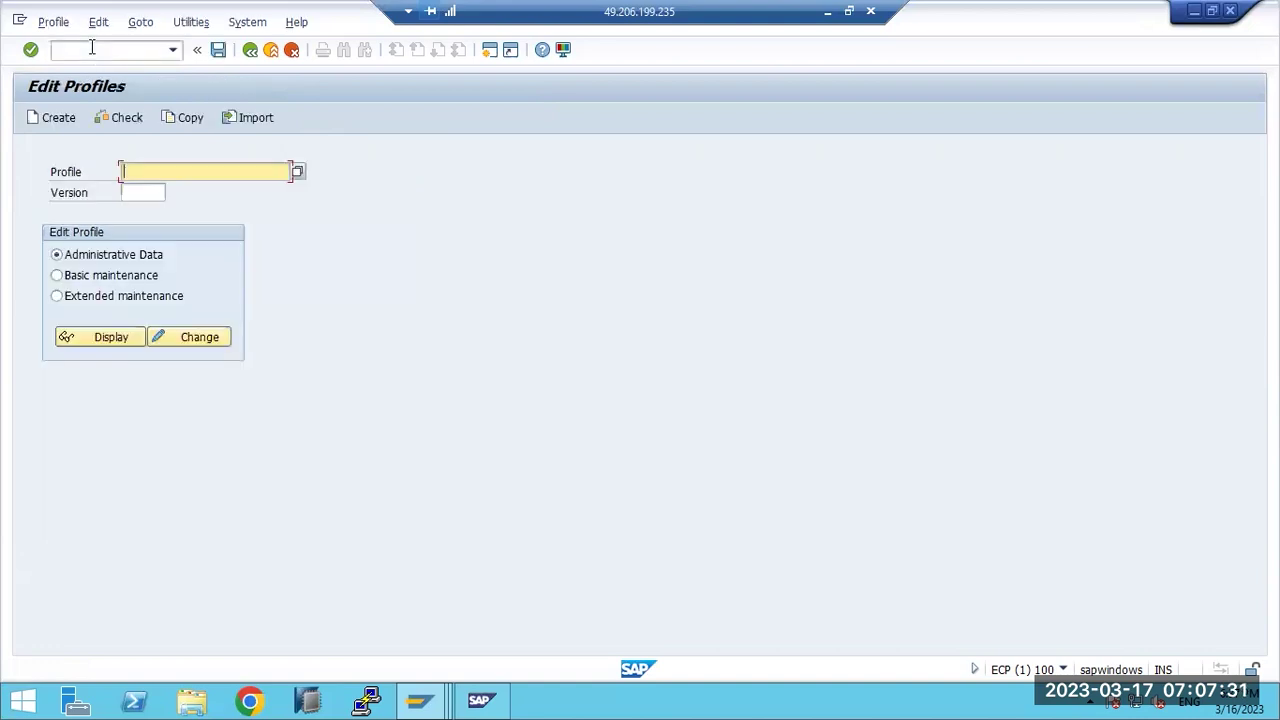
click(296, 172)
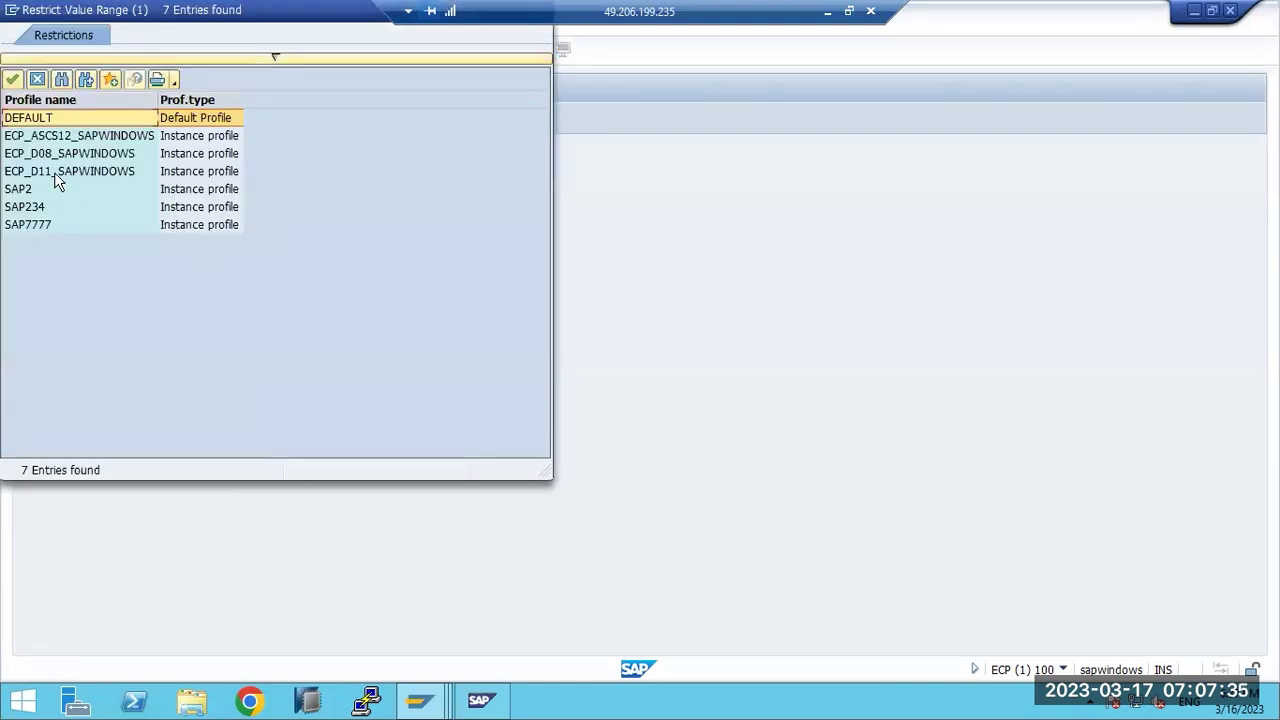
double_click(54, 172)
click(96, 302)
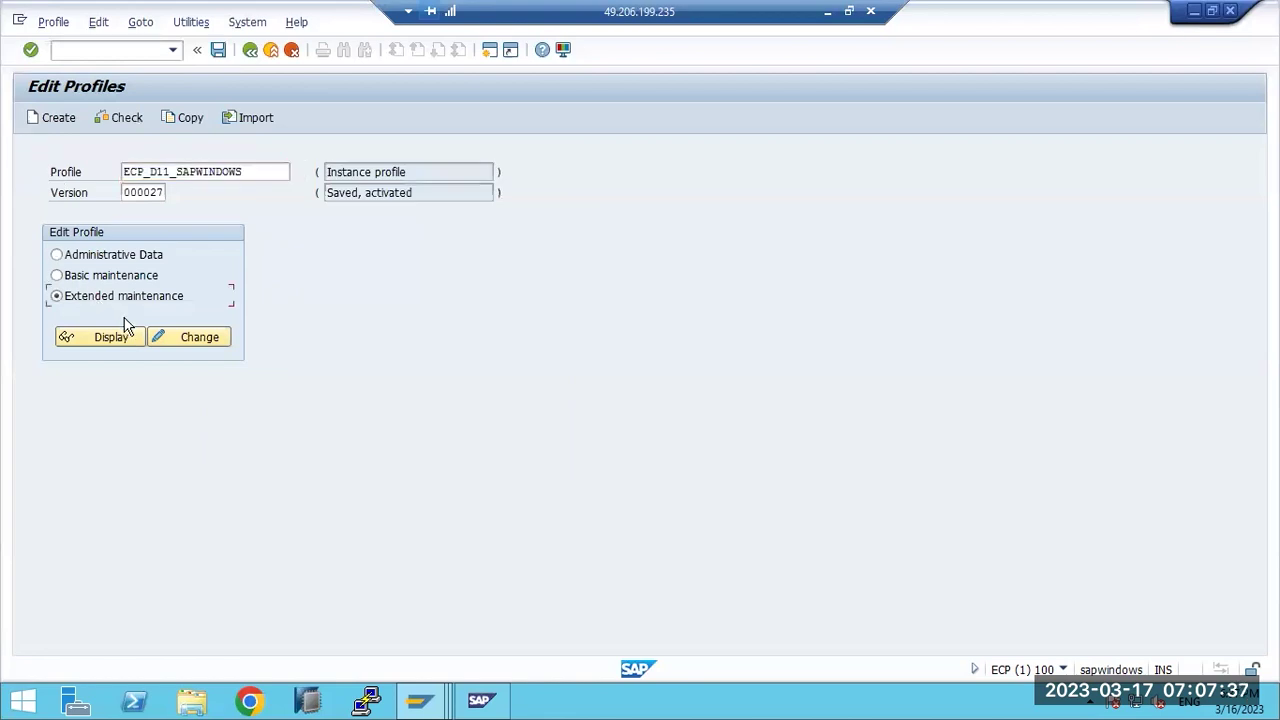
click(182, 340)
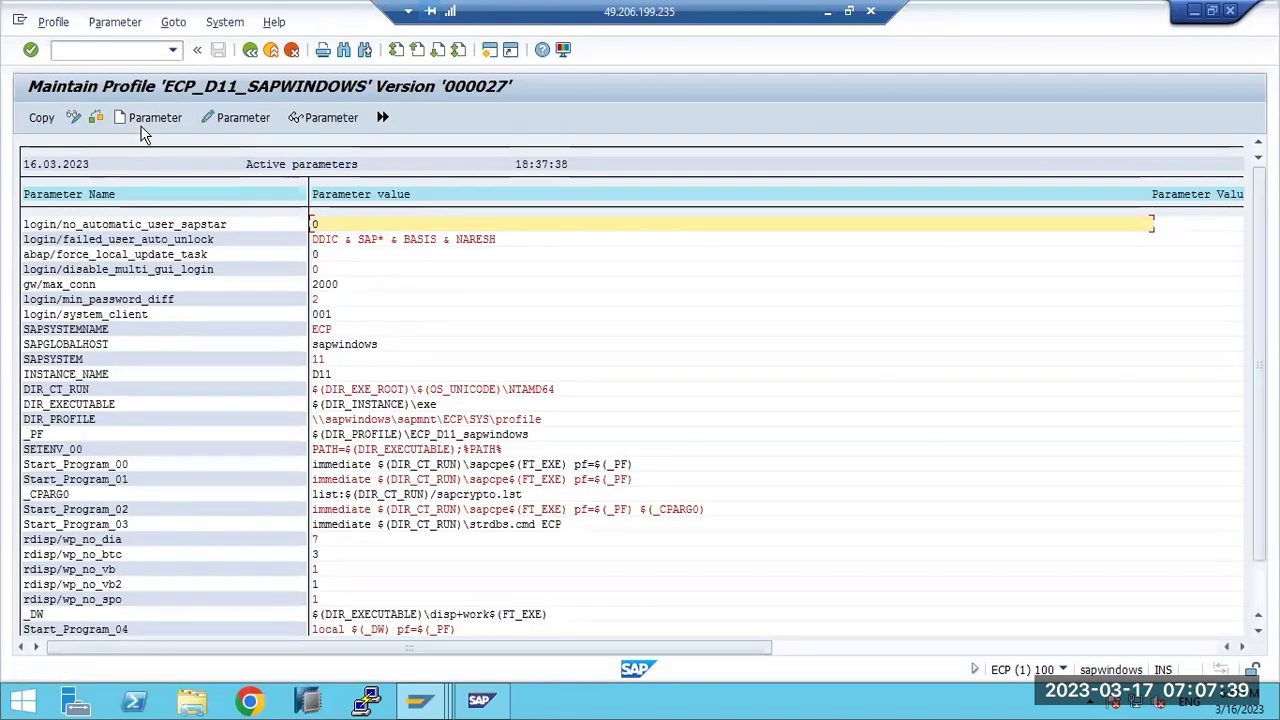
Step: Create the profile parameter rsdb/esm/buffersize_kb with the value 5096
click(230, 118)
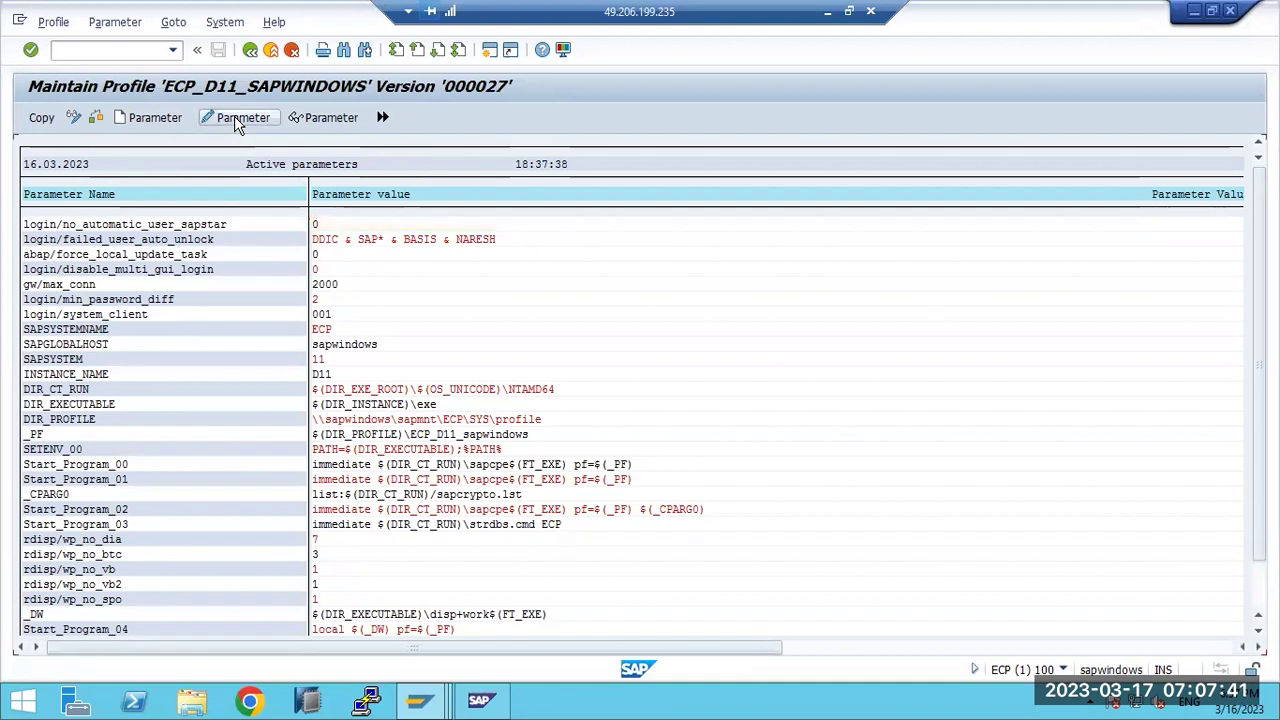
key(F3)
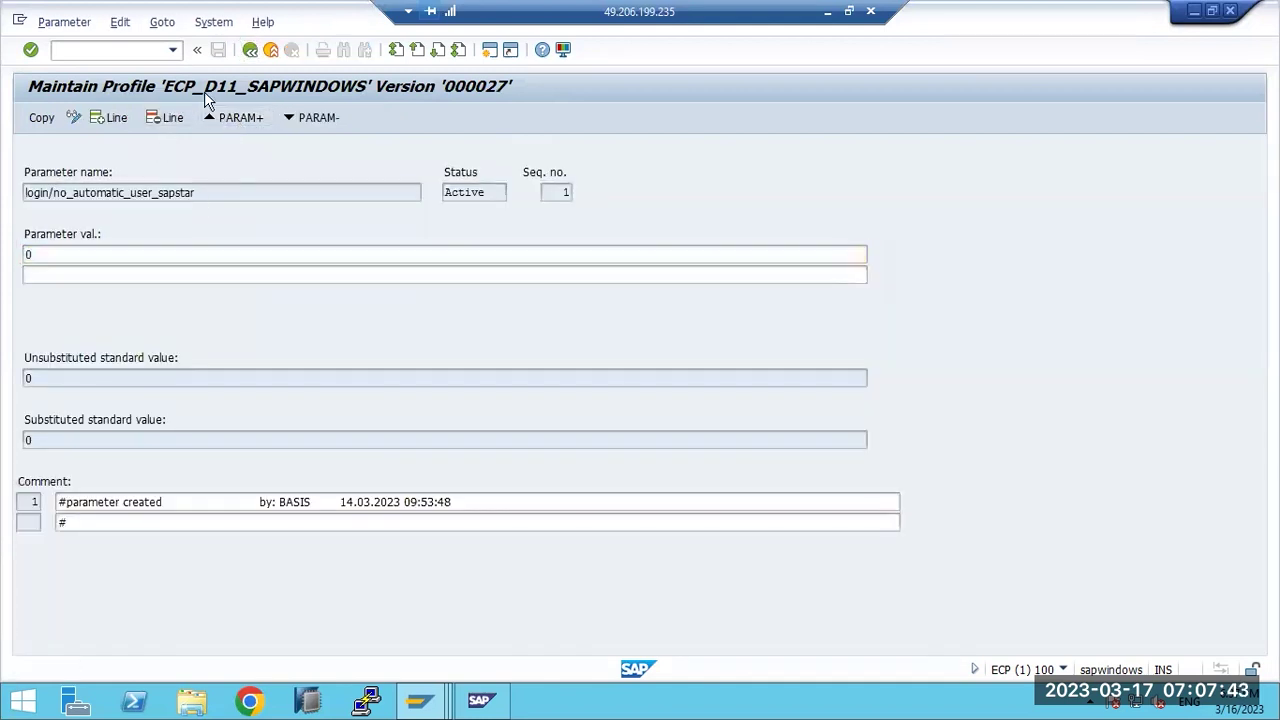
click(150, 118)
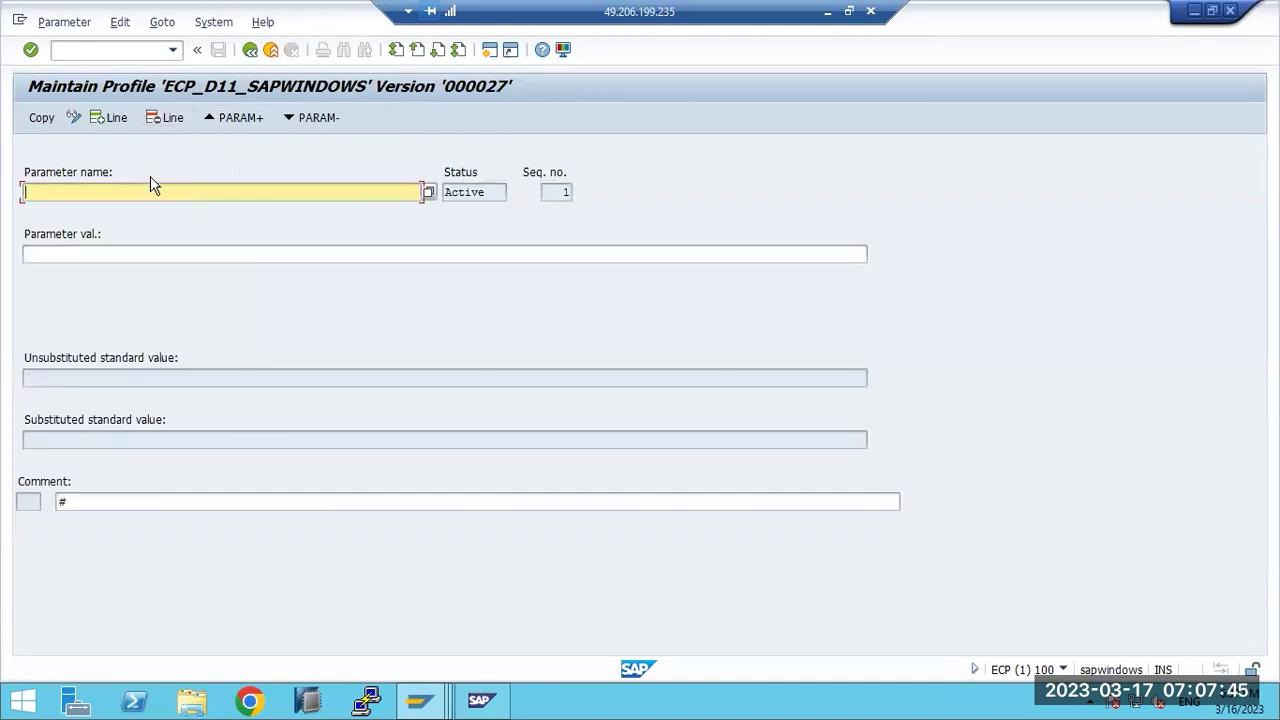
key(ctrl+v)
key(Return)
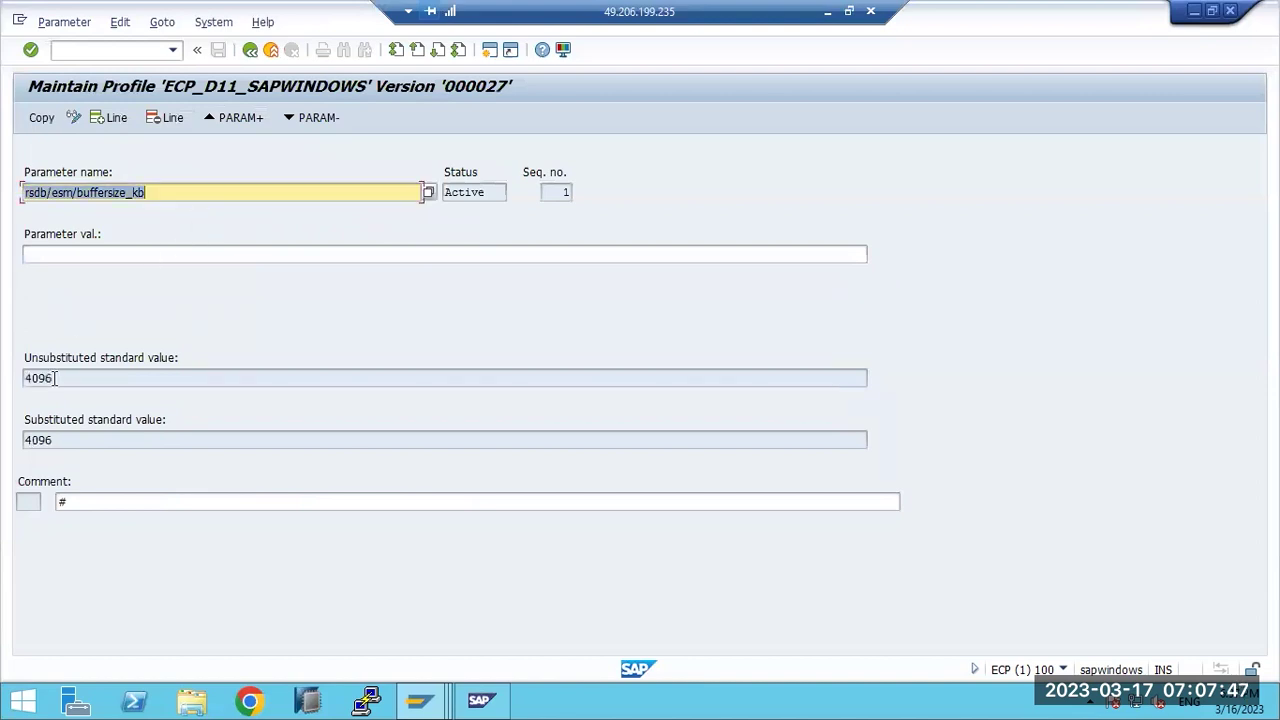
click(60, 256)
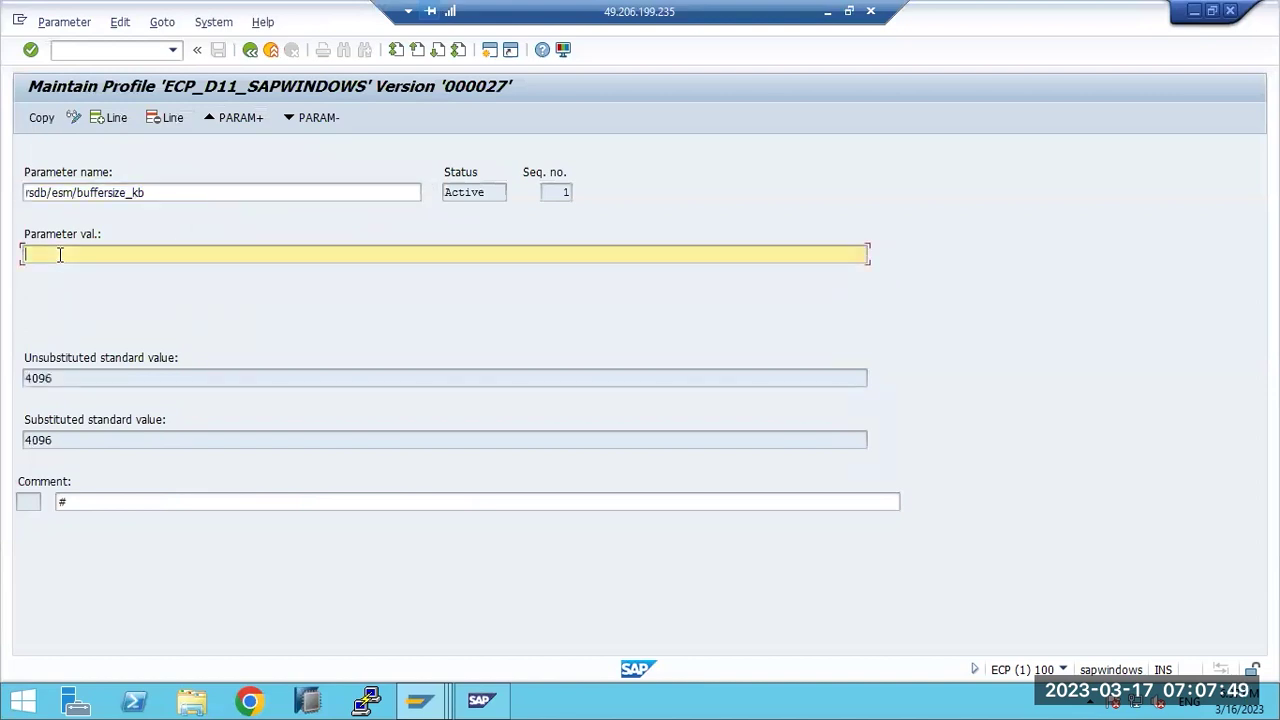
text(5096)
key(Return)
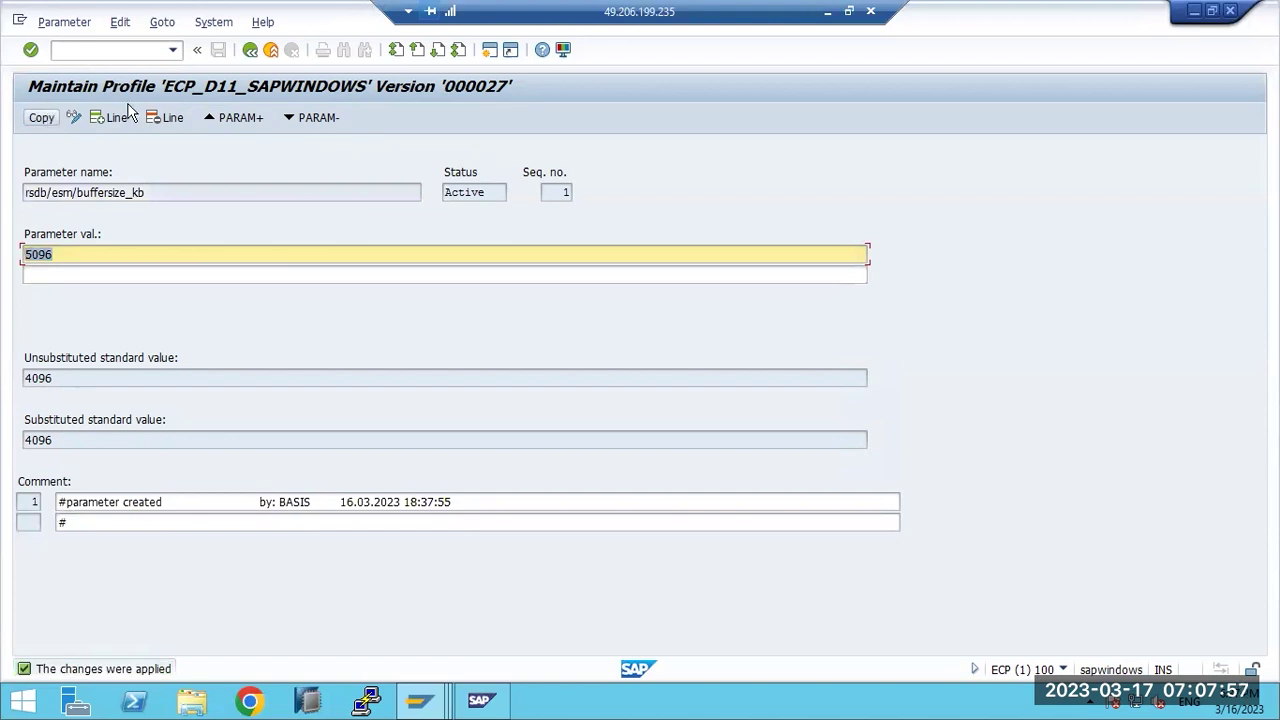
Step: Apply the parameter change to profile ECP_D11_SAPWINDOWS, save and activate the profile, and acknowledge the messages
click(250, 49)
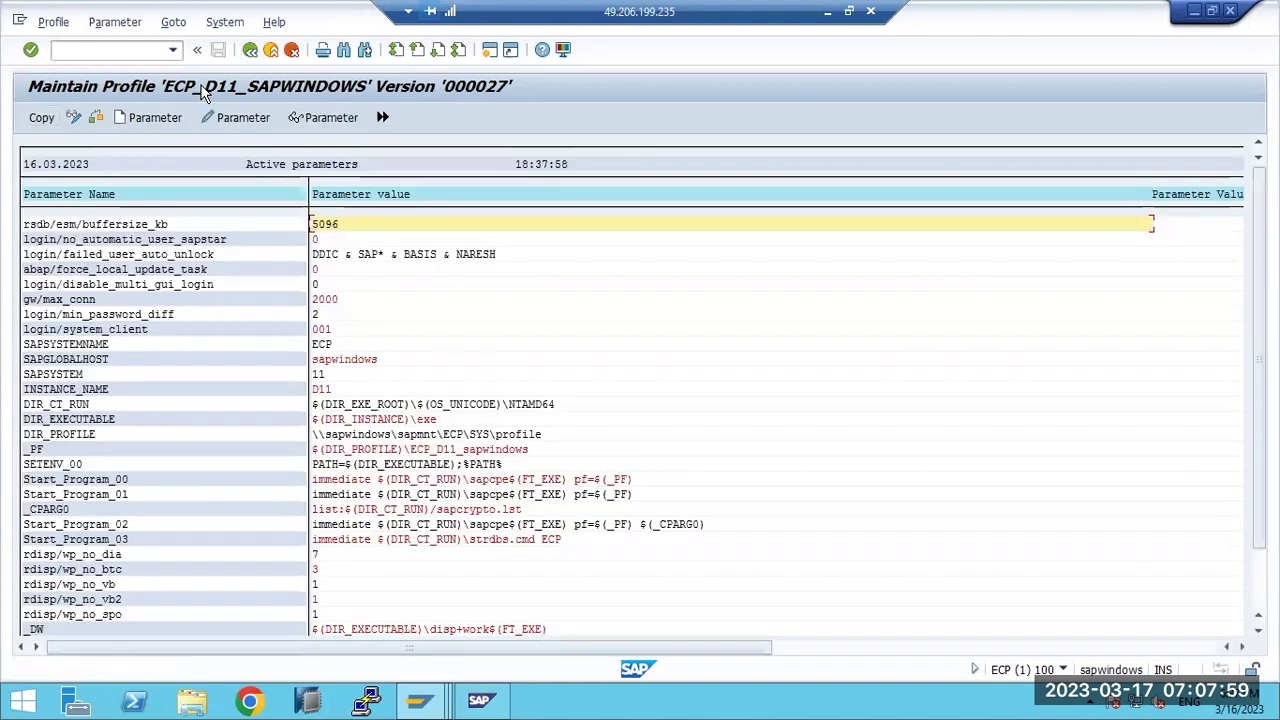
click(30, 119)
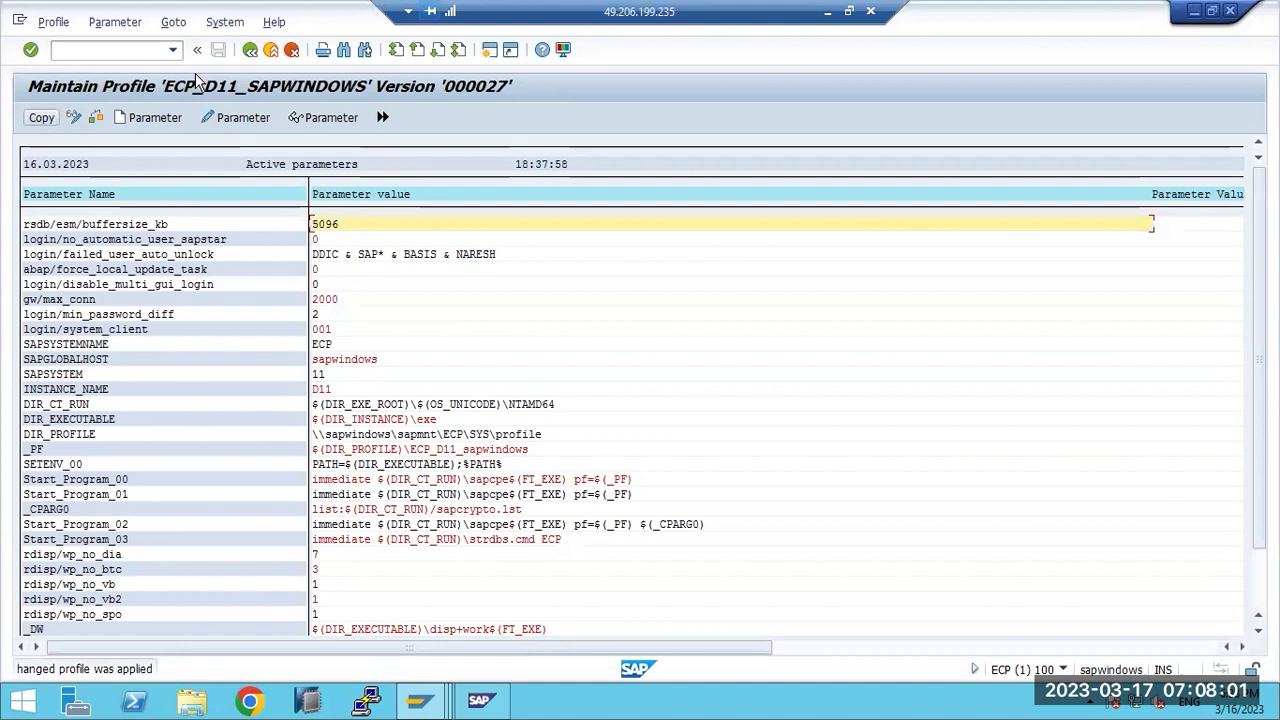
click(250, 49)
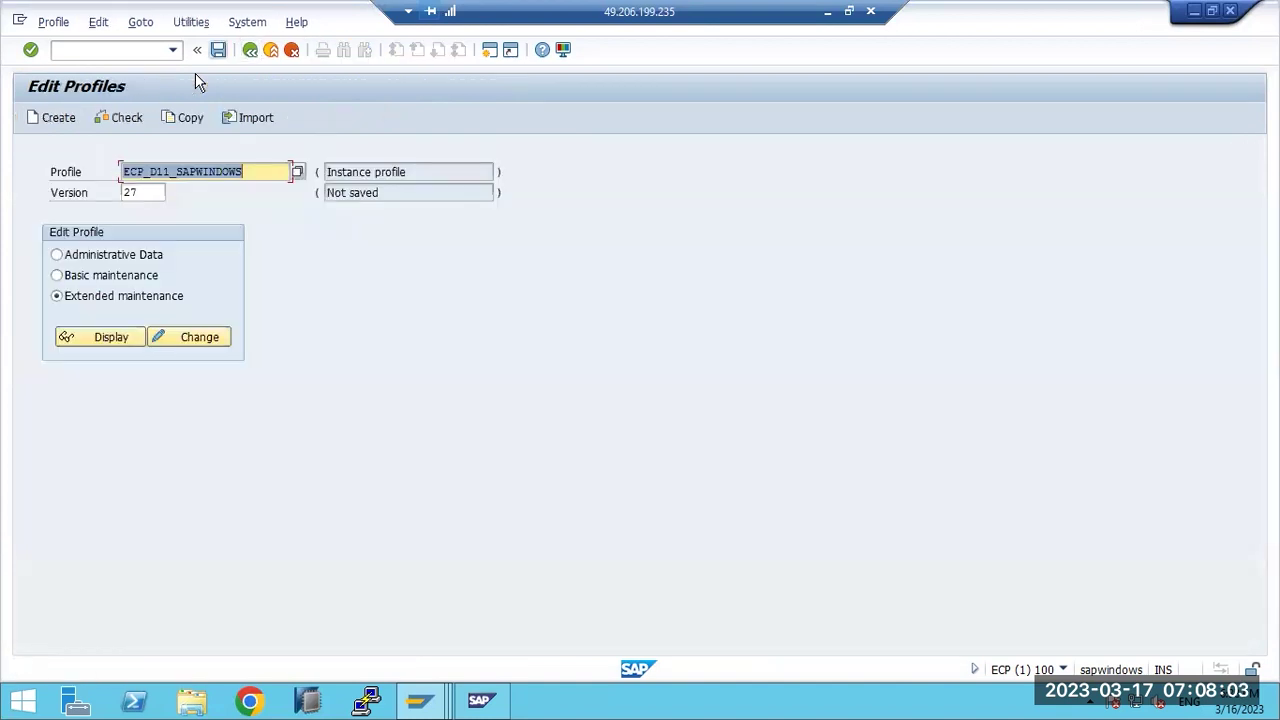
click(252, 346)
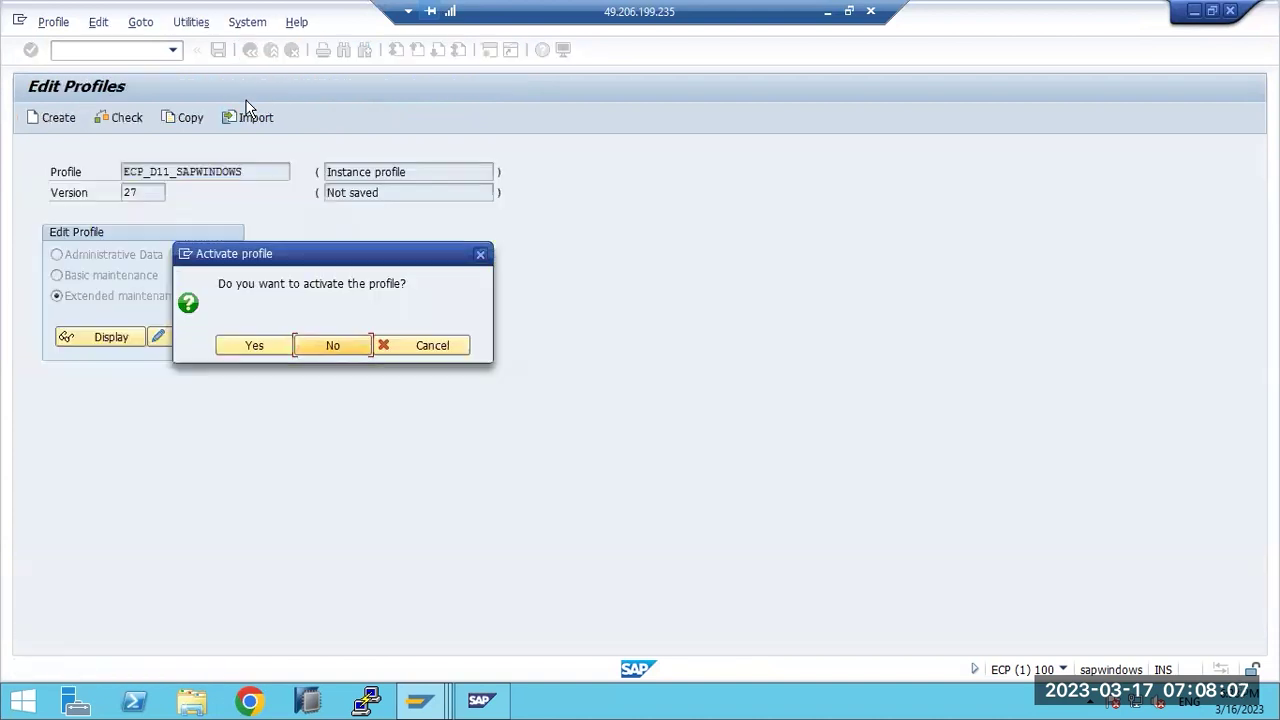
click(253, 351)
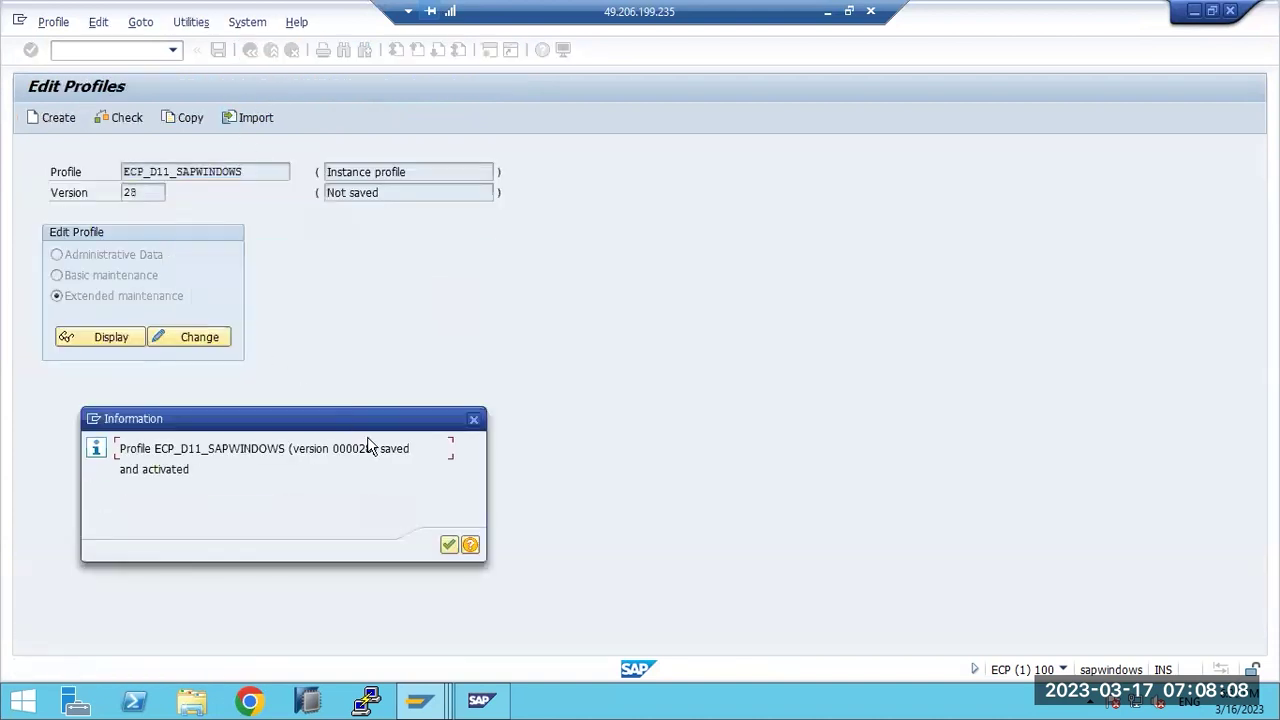
click(448, 544)
click(522, 565)
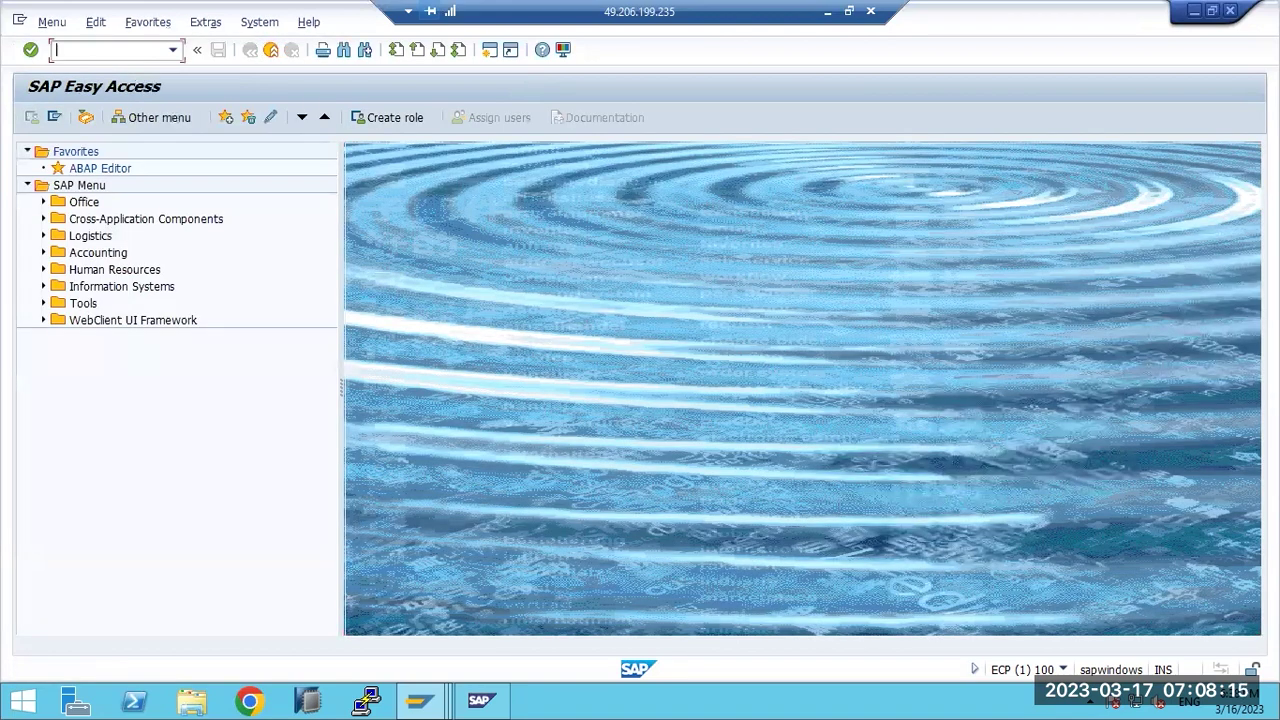
Step: Run transaction st02 and open the detail analysis of the CUA buffer
text(st02)
key(Return)
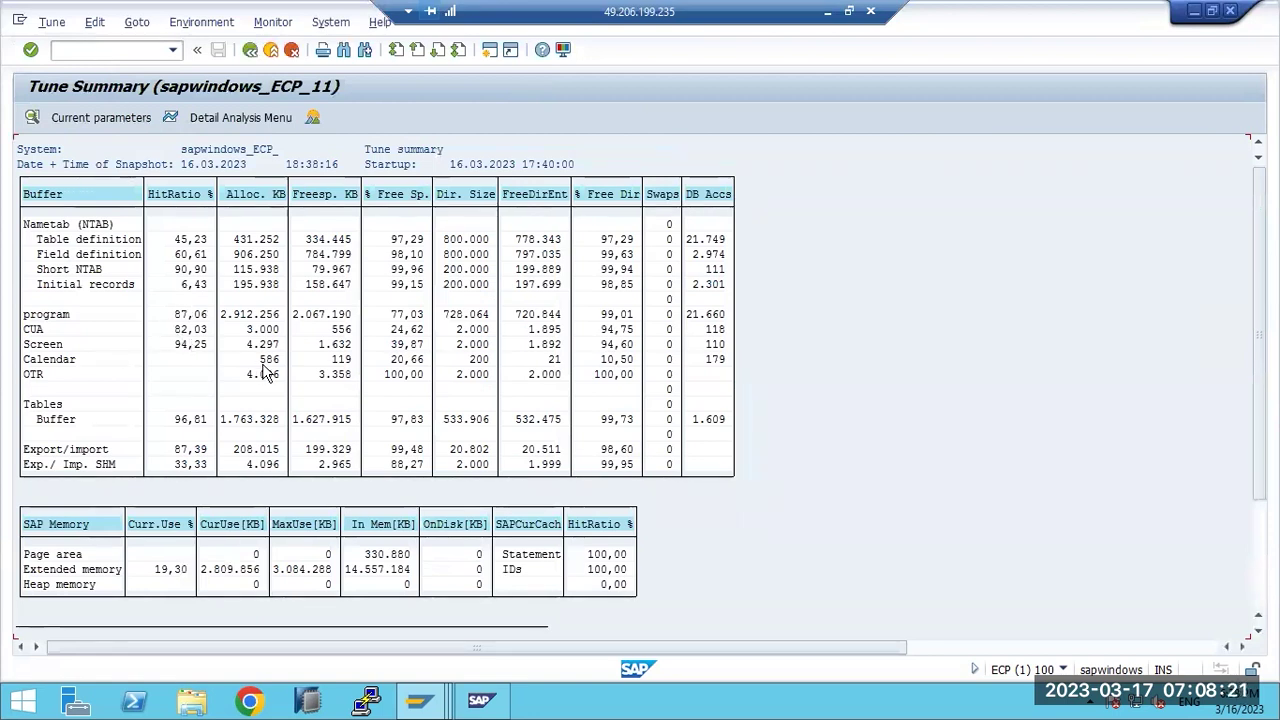
click(336, 360)
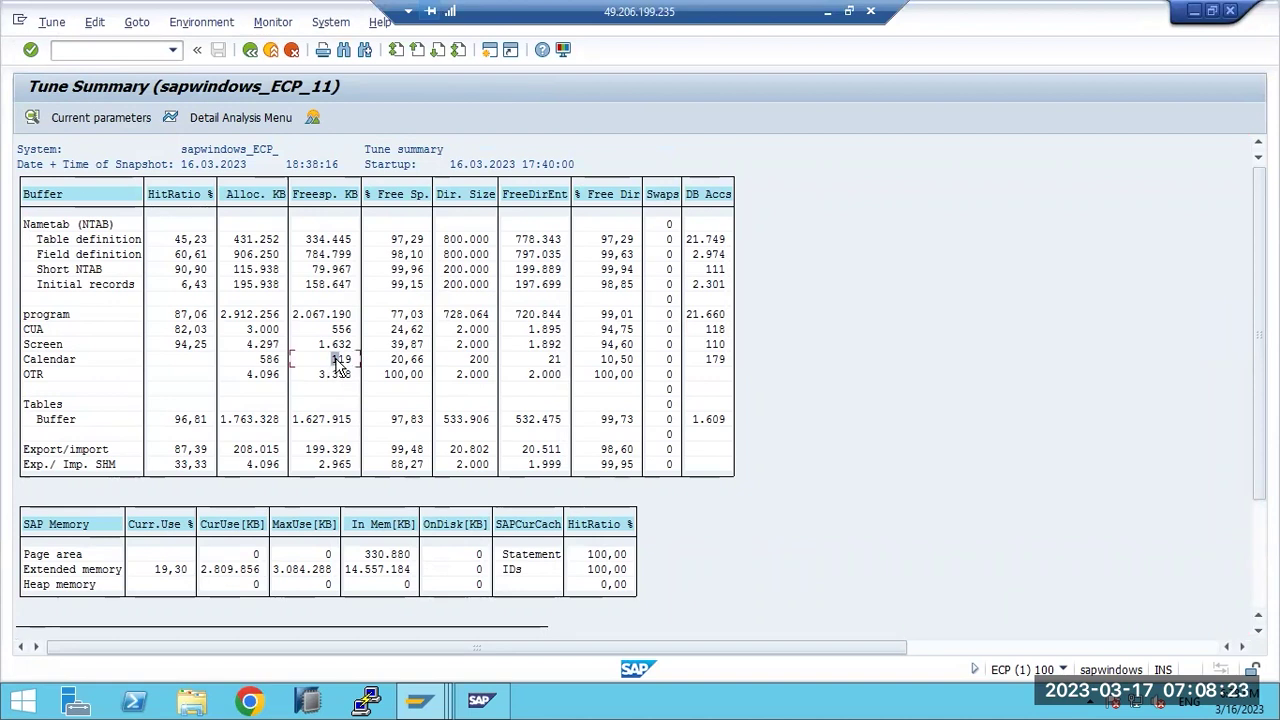
click(230, 120)
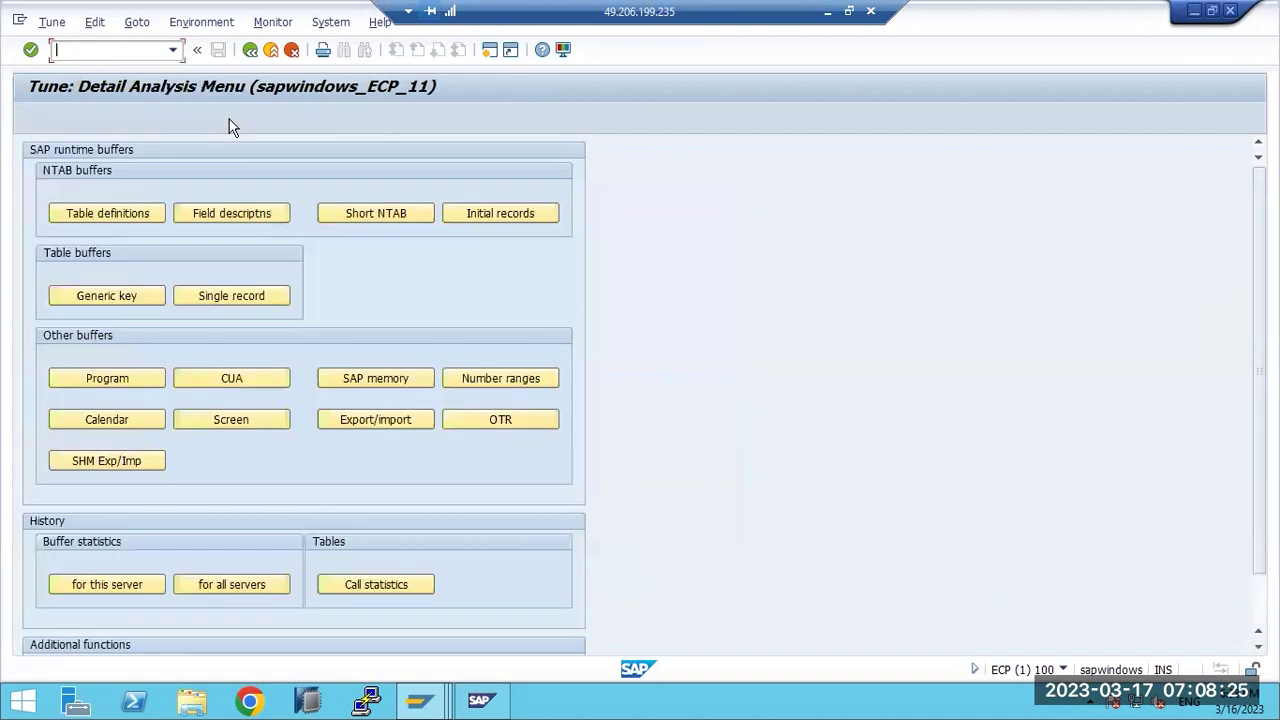
click(215, 386)
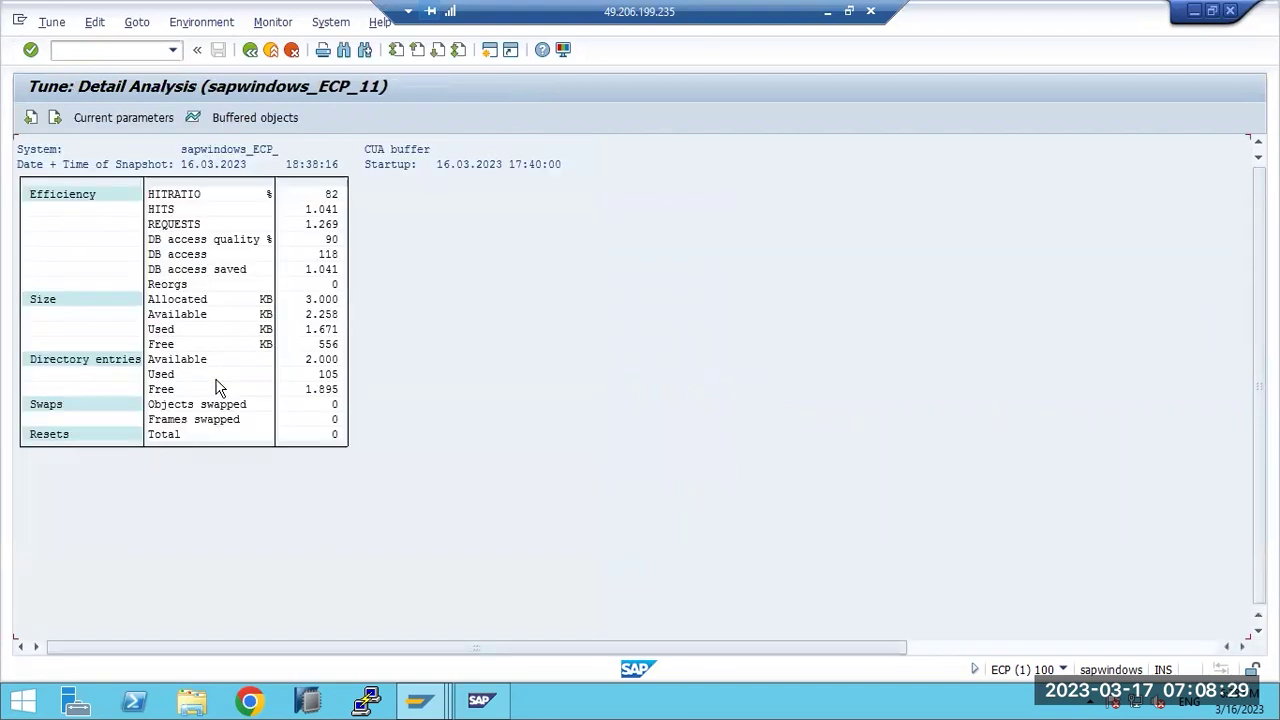
Step: Display the buffered objects of the CUA buffer, look through the whole list, and return to its detail analysis
click(253, 120)
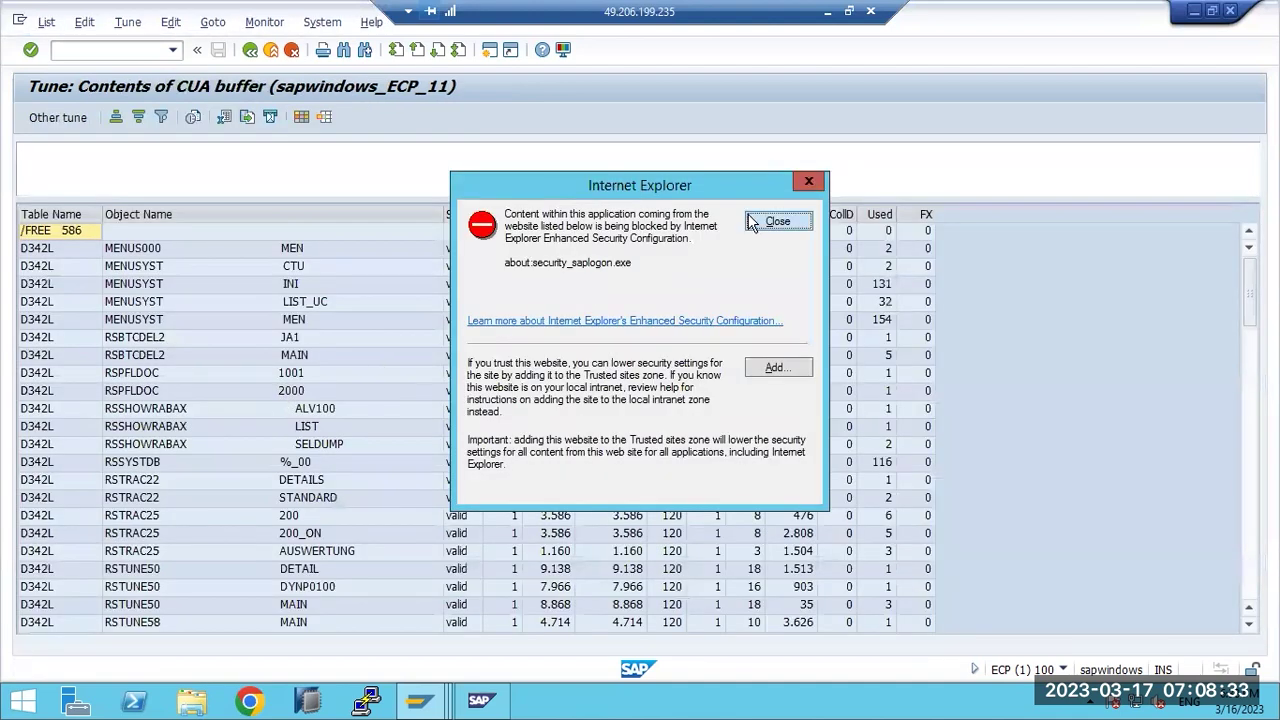
click(777, 221)
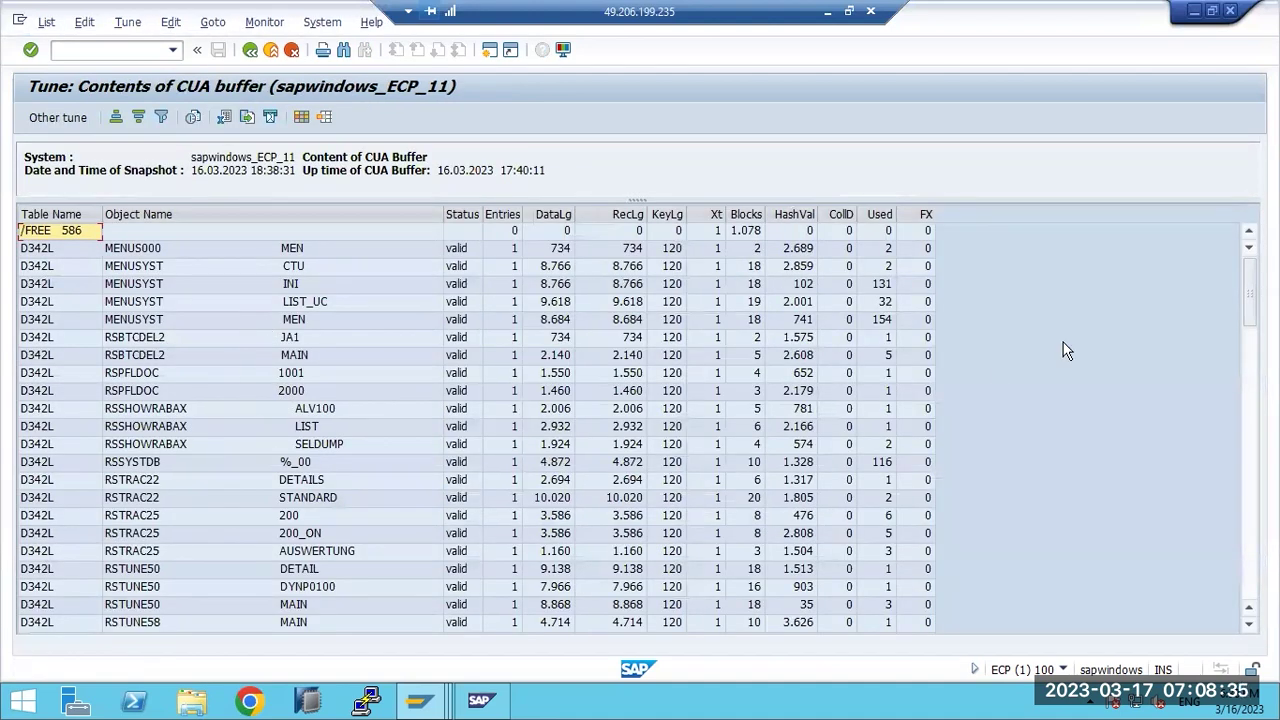
drag(1248, 293, 1256, 521)
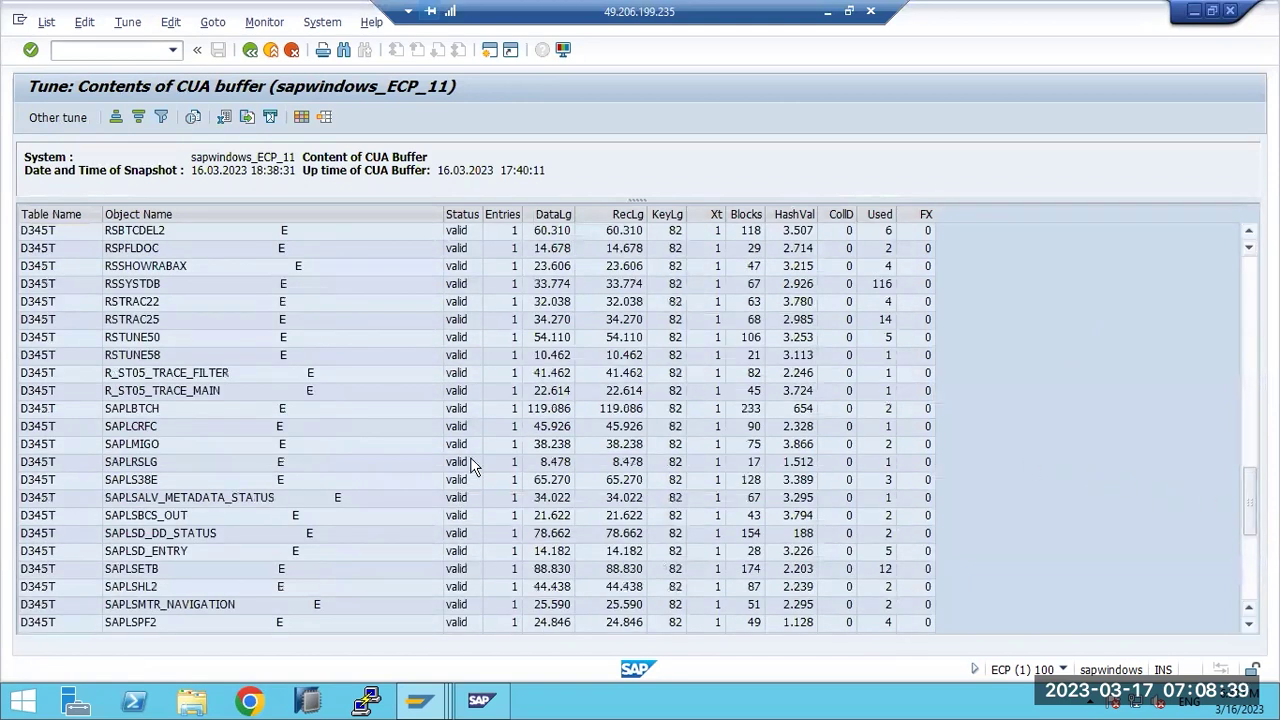
scroll(238, 459, down, 5)
scroll(238, 461, down, 2)
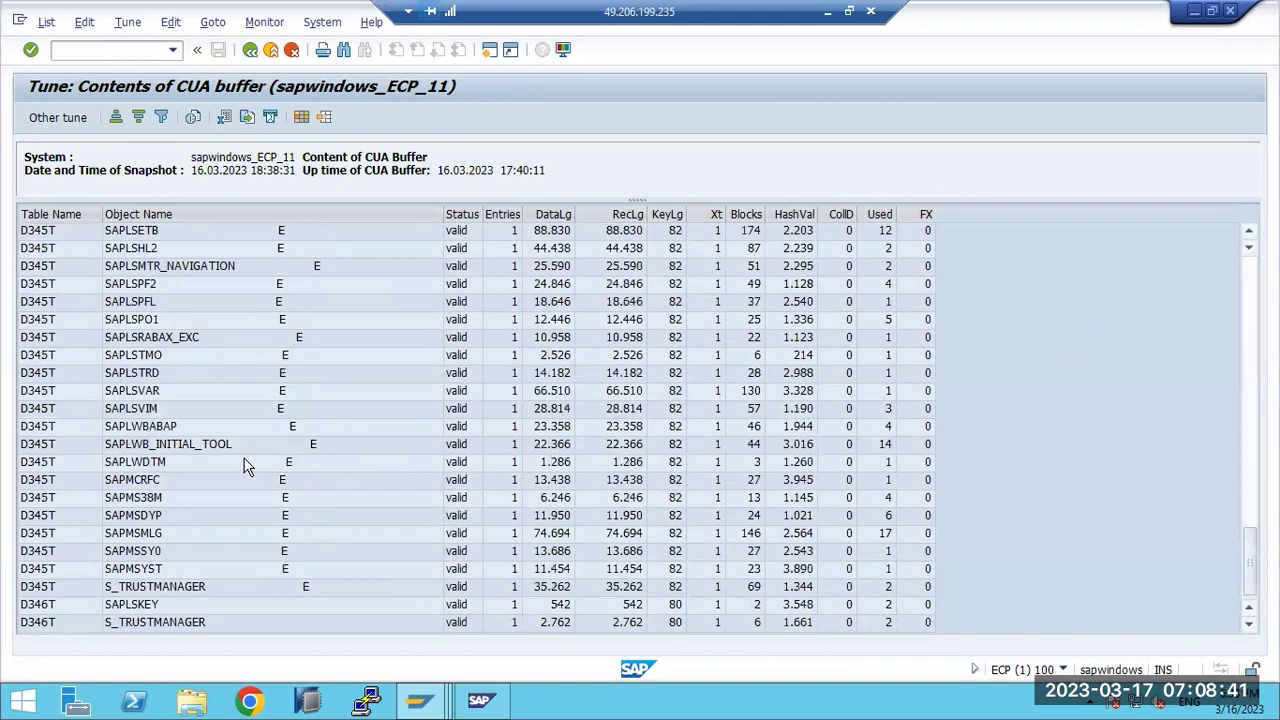
scroll(248, 465, up, 20)
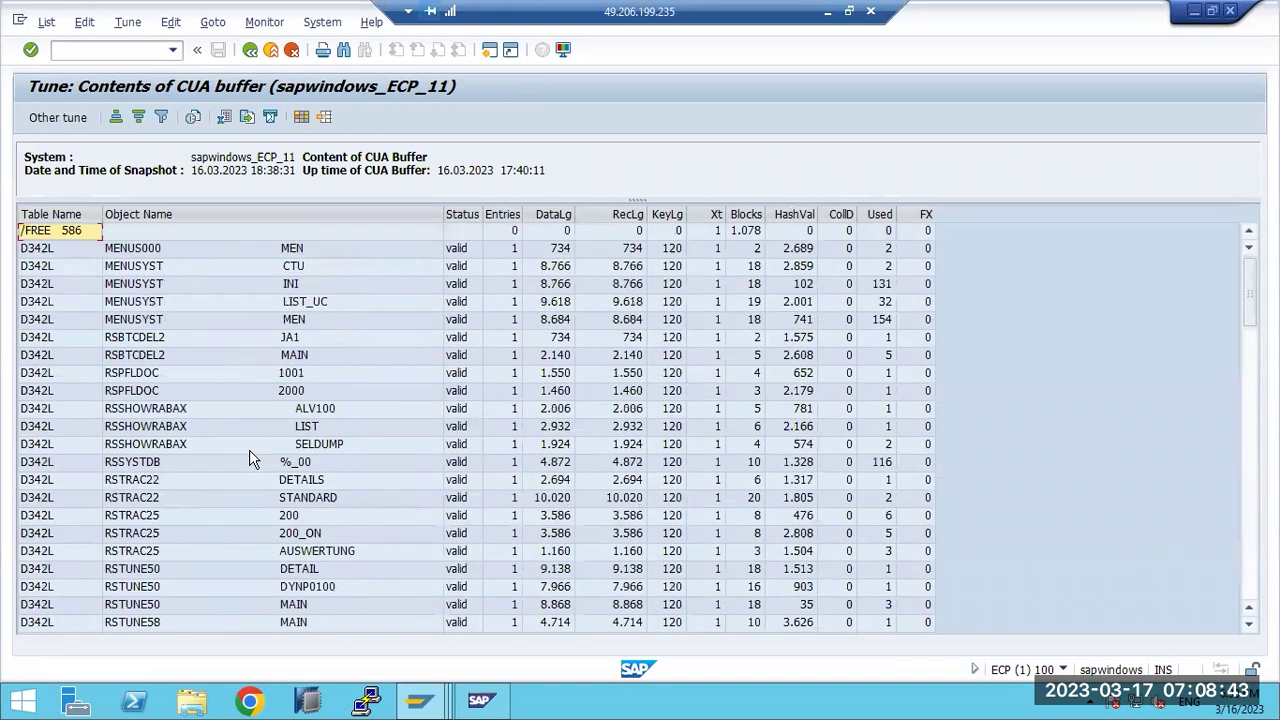
key(F3)
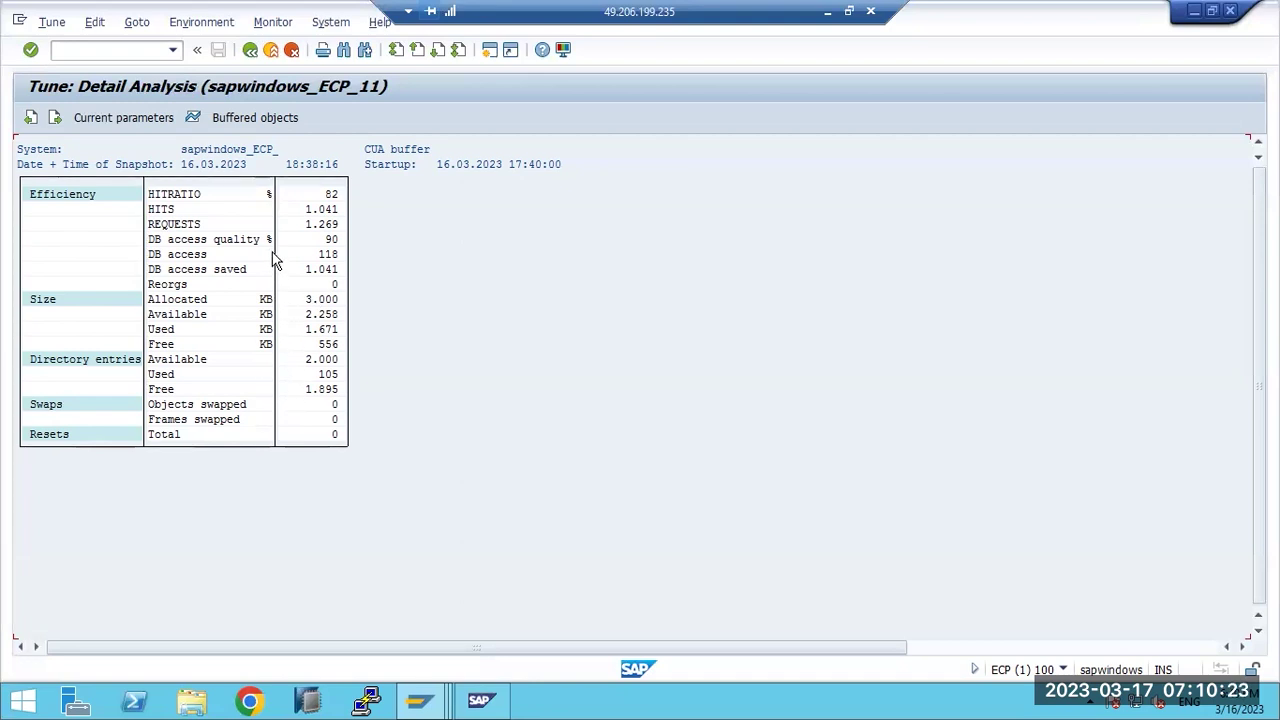
Step: Review the CUA buffer history's hit rate and database accesses for 16.03.2023, and reset the outdated maximum usage statistics on leaving
click(195, 119)
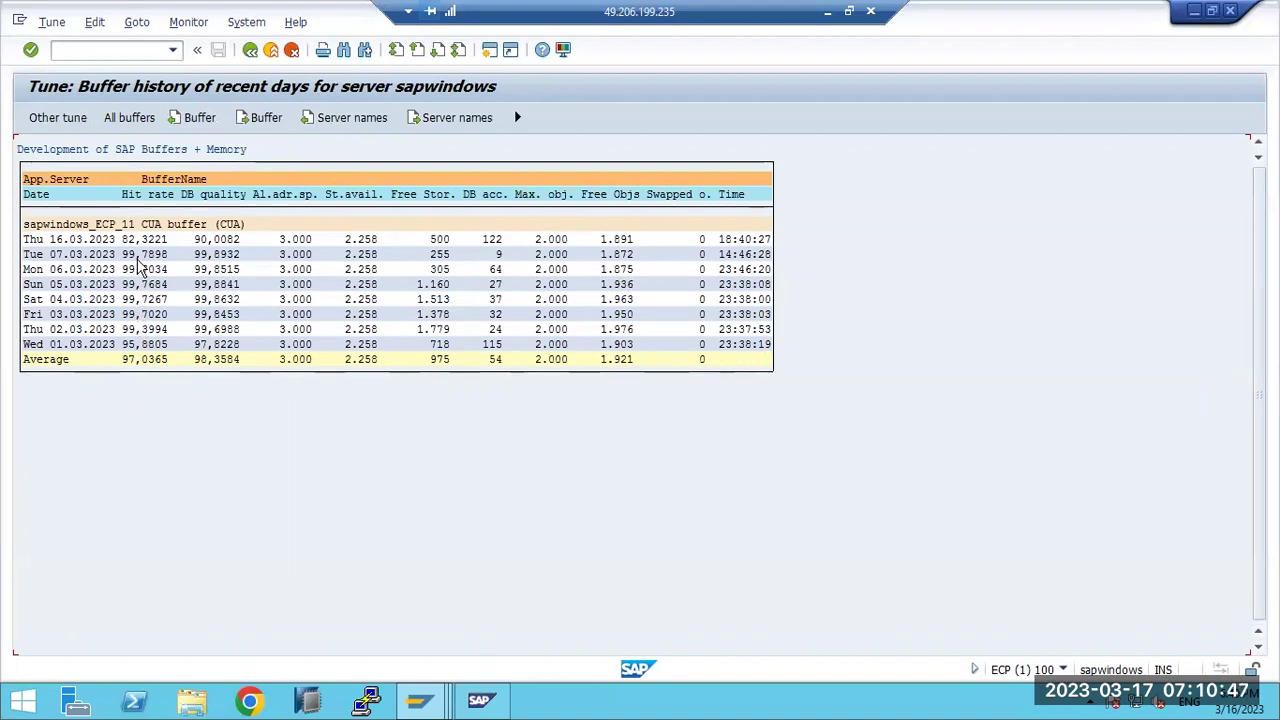
click(130, 241)
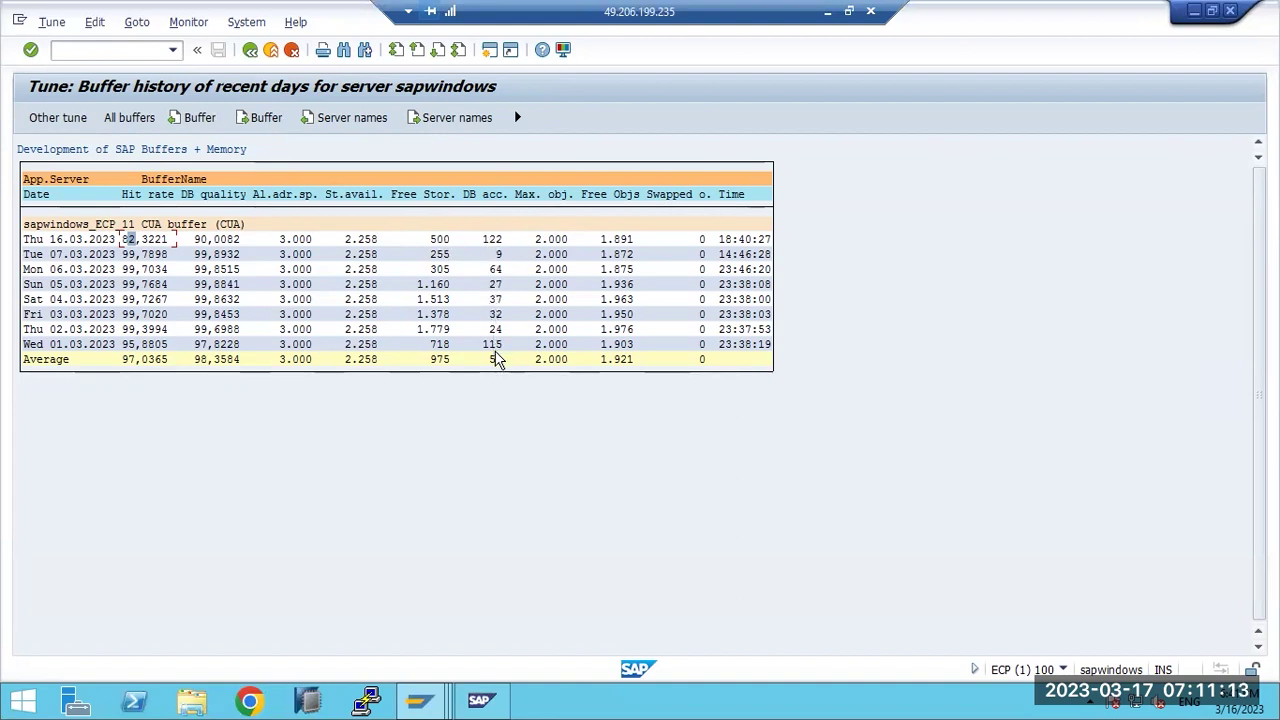
click(492, 248)
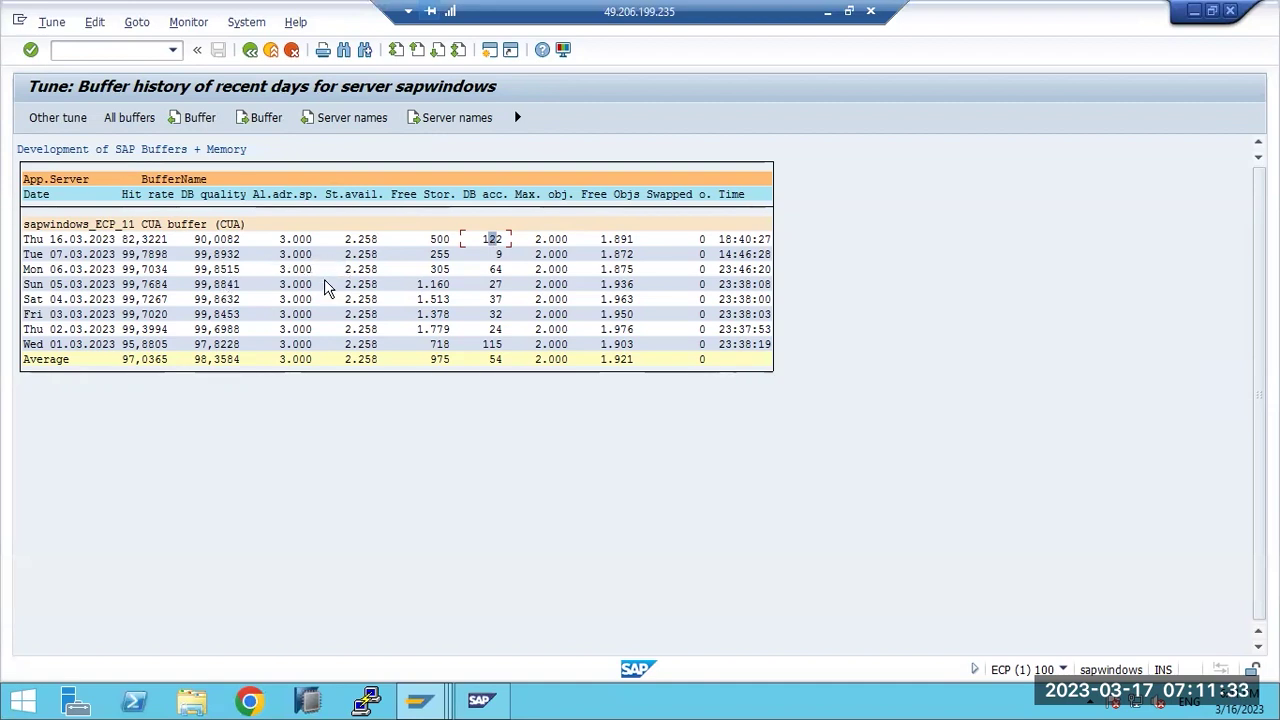
click(250, 49)
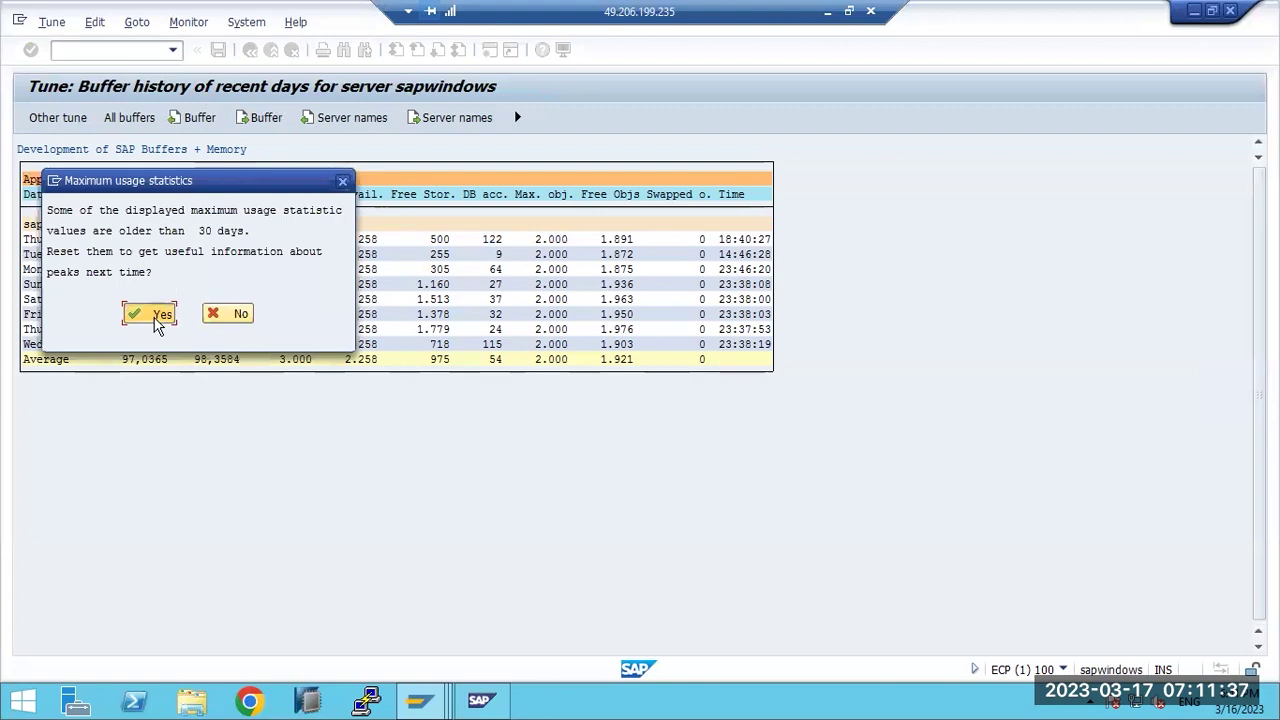
click(155, 316)
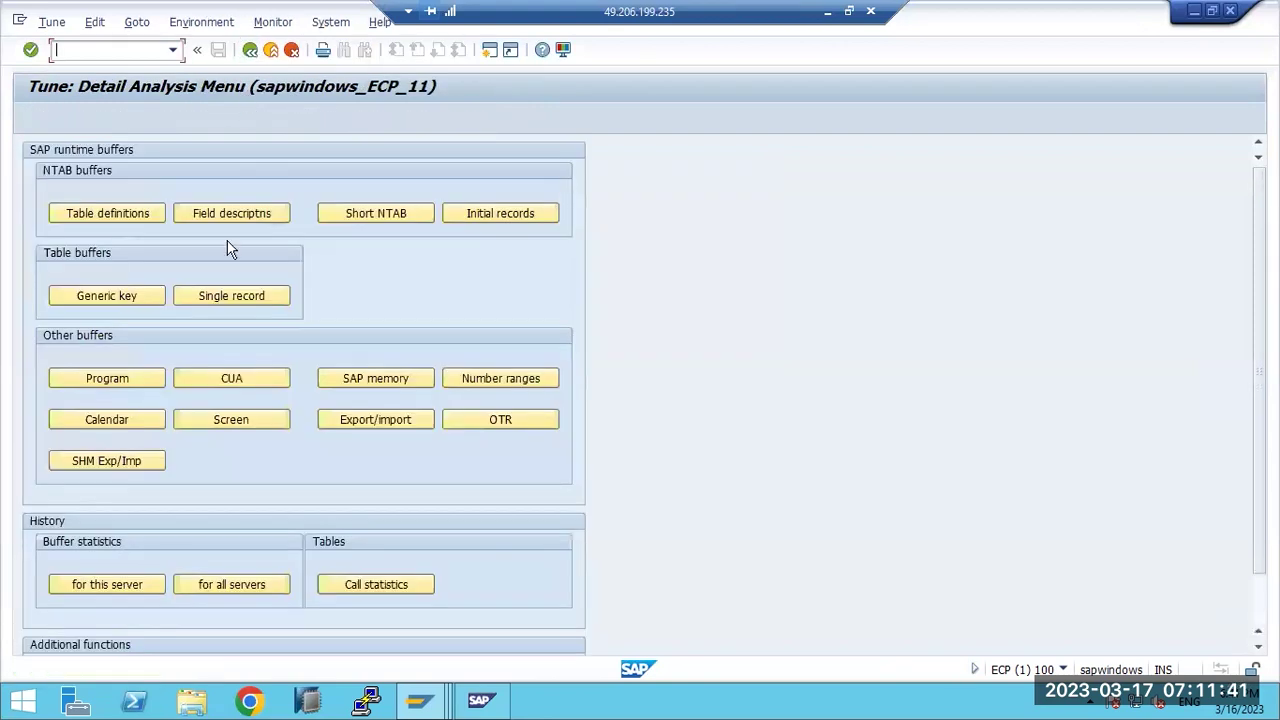
Step: Open the detail analysis of the program buffer and look through its buffered objects
click(114, 370)
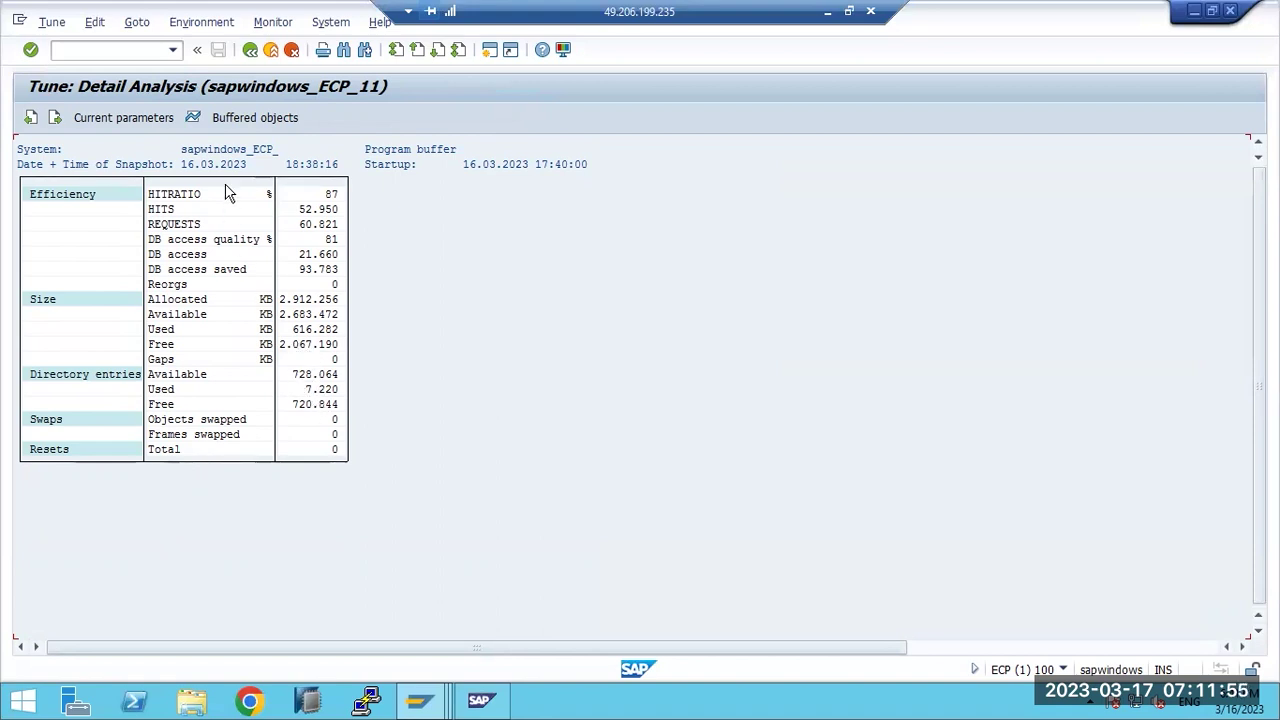
click(230, 119)
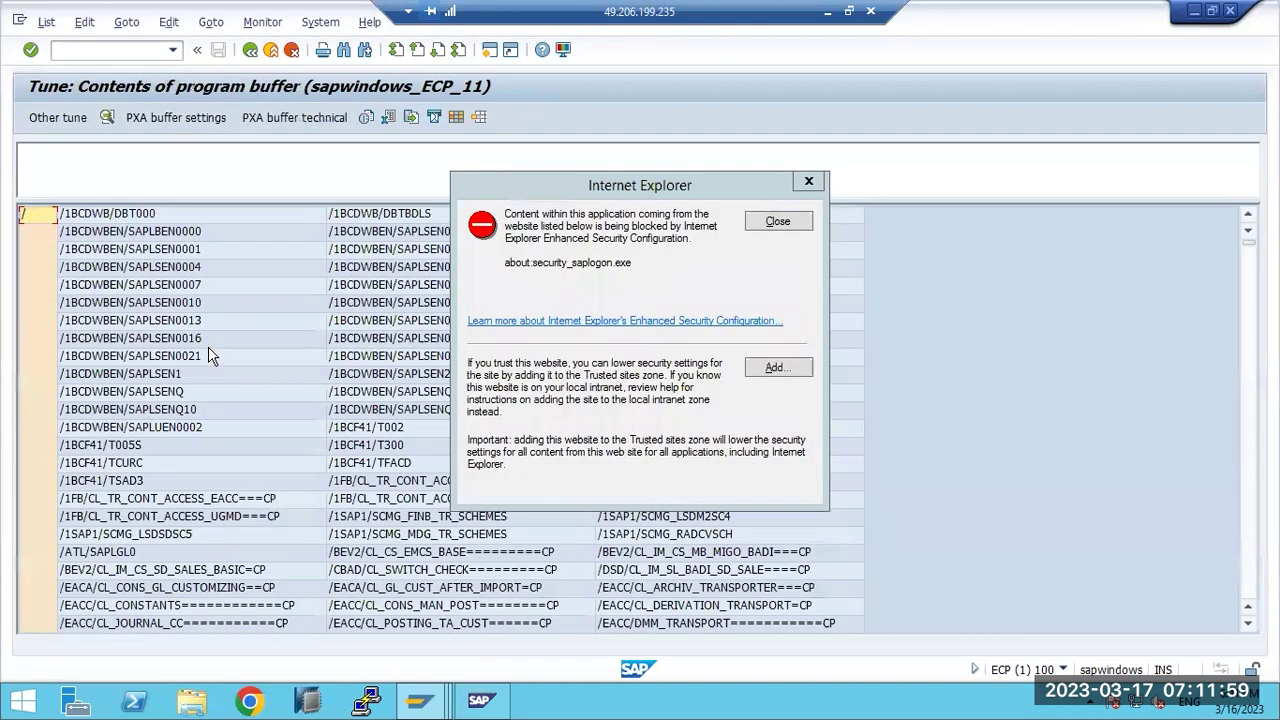
click(778, 221)
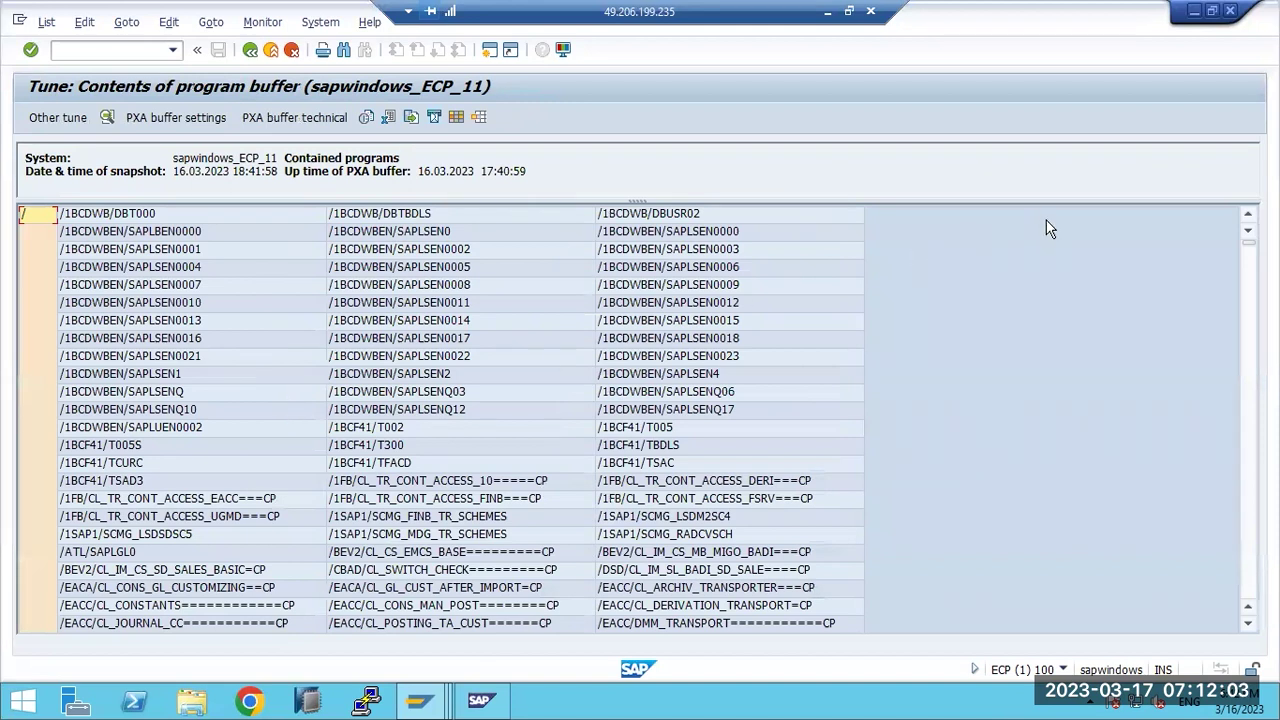
drag(1248, 242, 1255, 588)
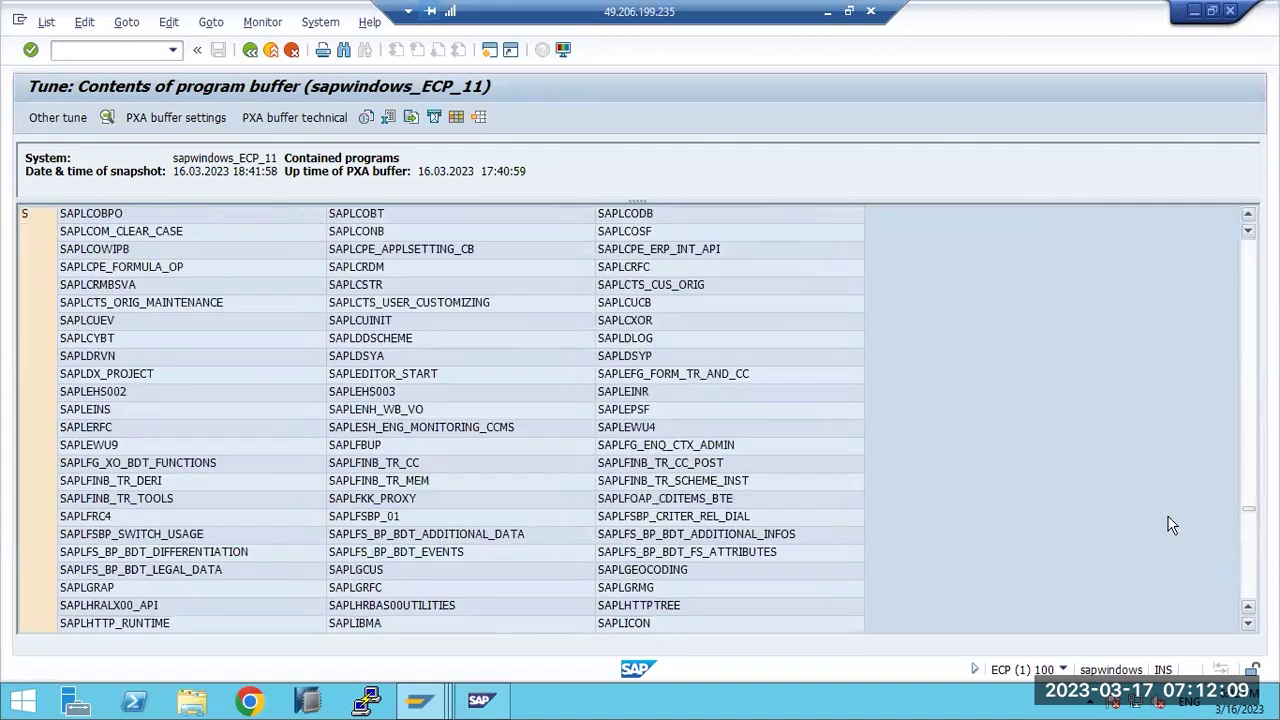
click(250, 49)
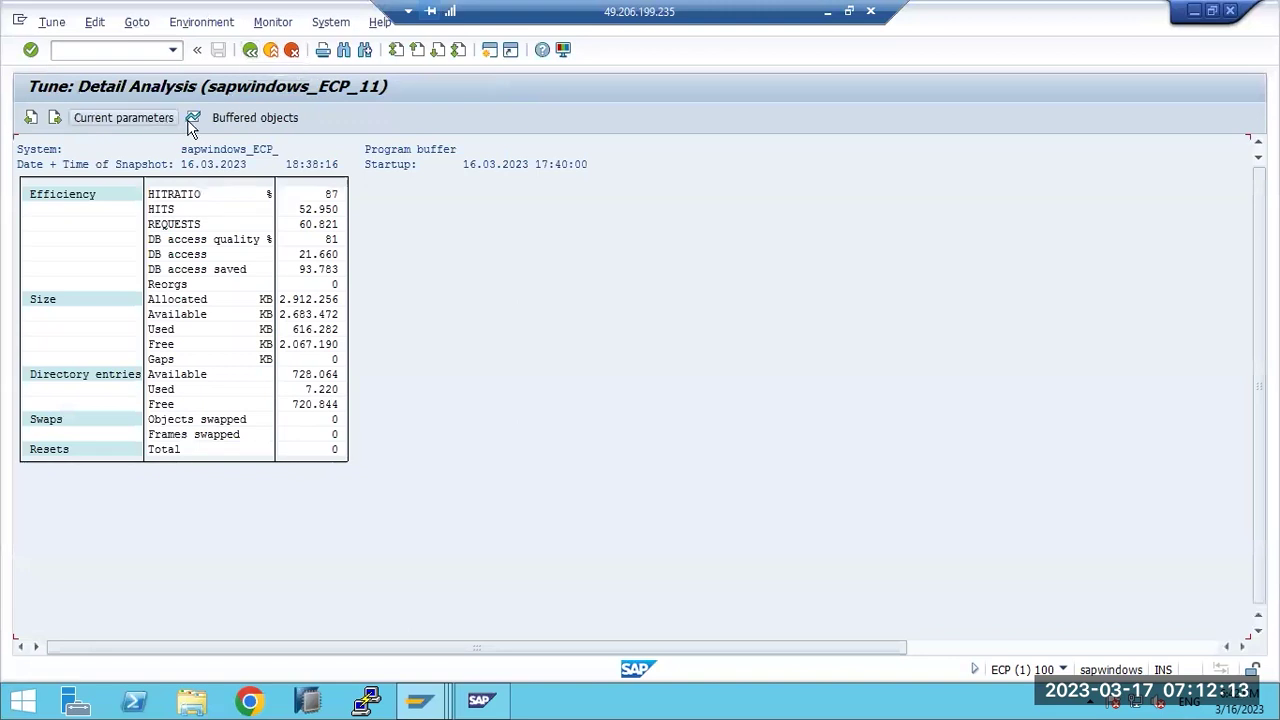
Step: Review the program buffer history's hit rate, reset the outdated maximum usage statistics on leaving, and go back to the tune summary
click(193, 120)
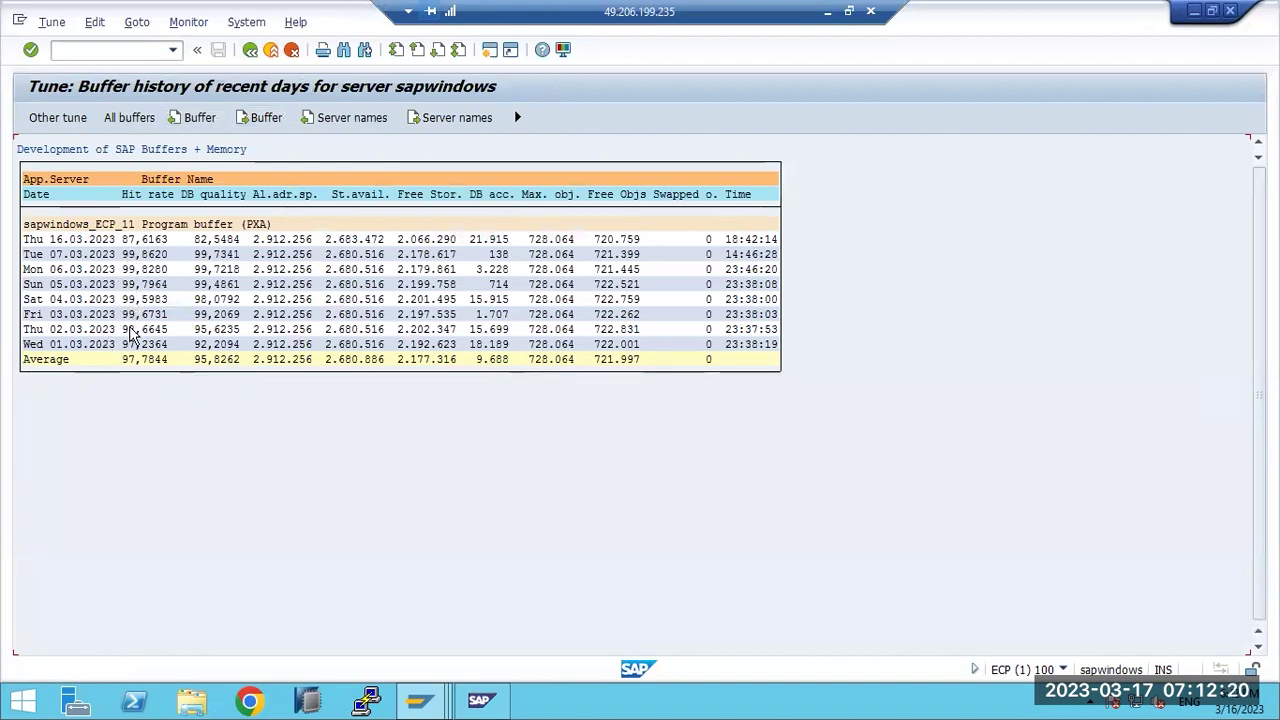
click(132, 242)
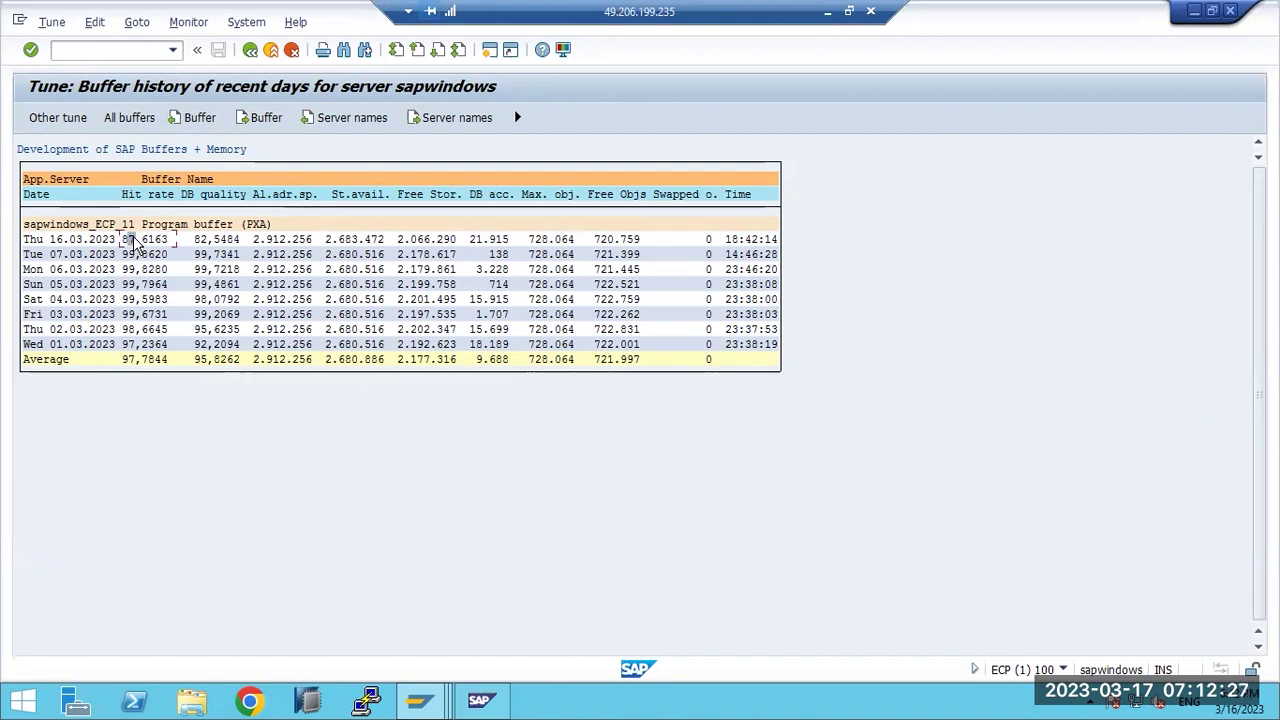
click(244, 118)
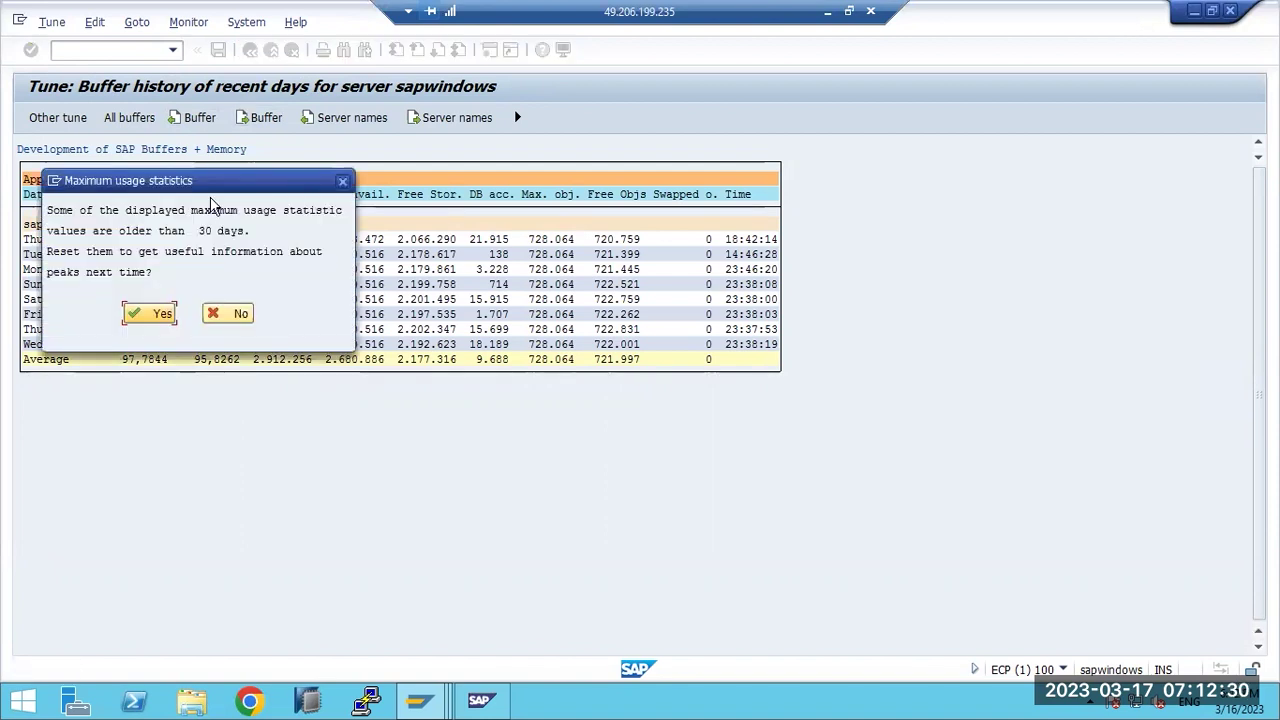
click(158, 316)
double_click(158, 320)
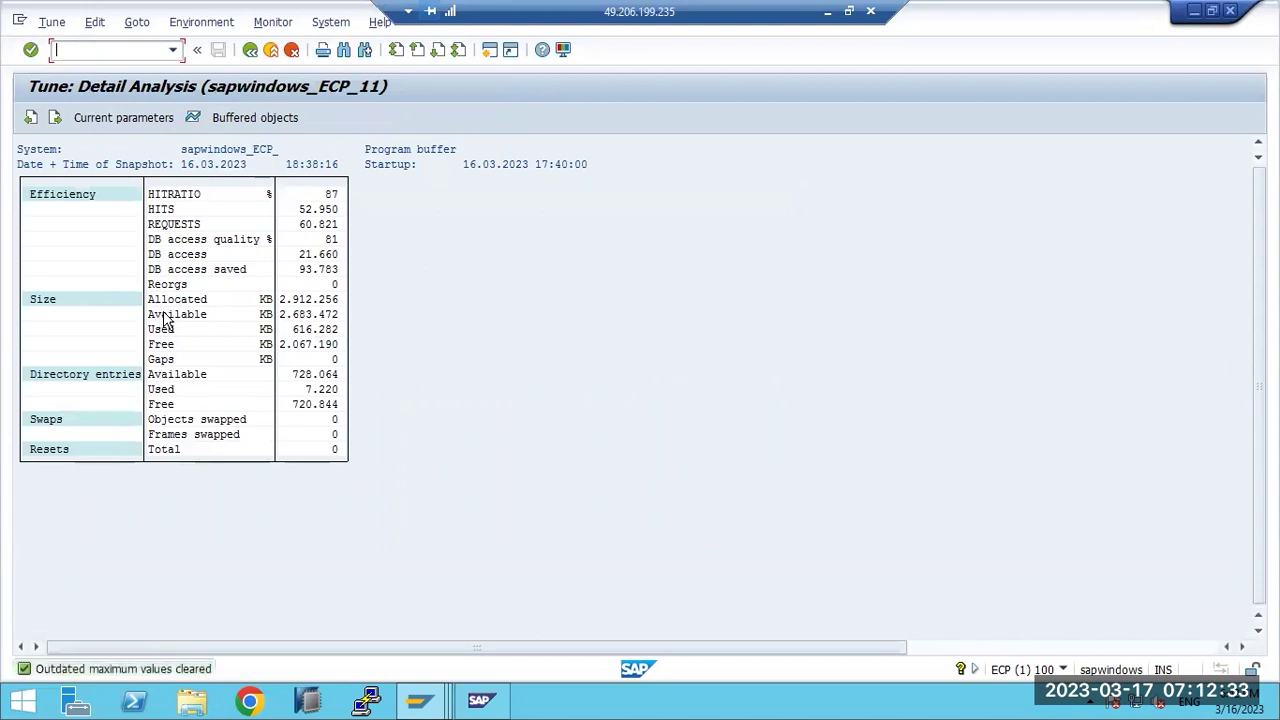
key(F3)
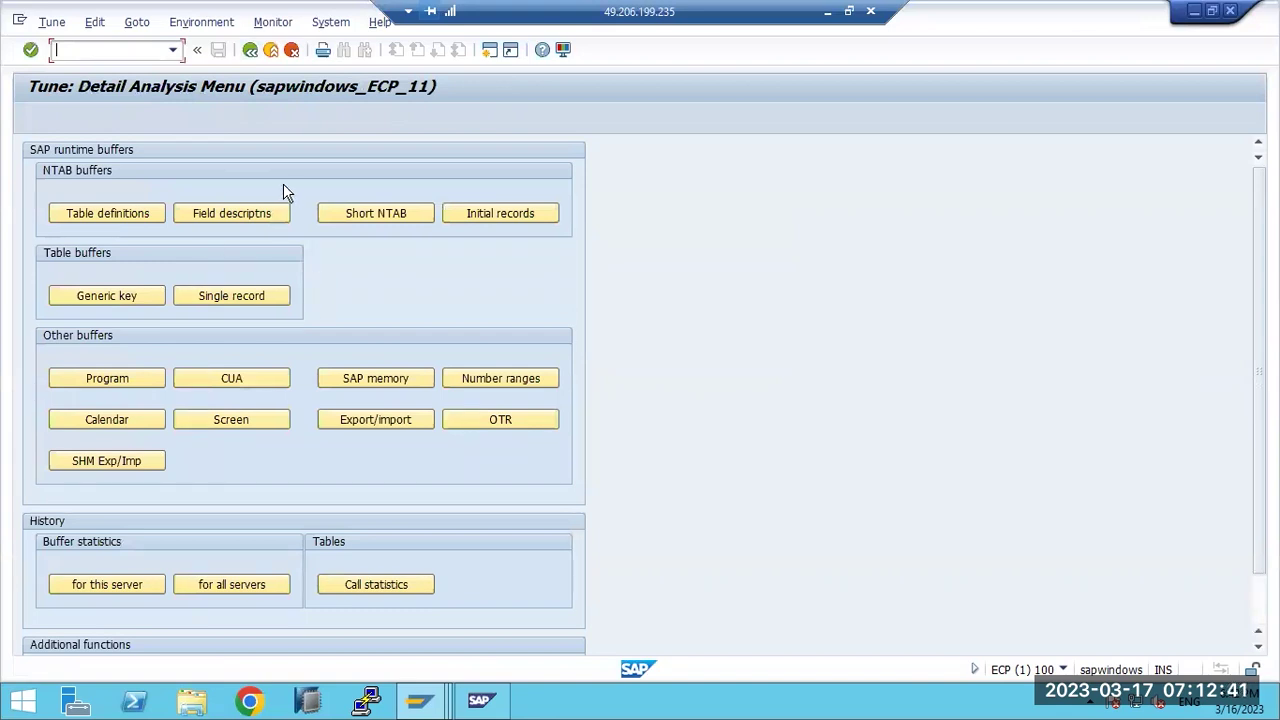
click(250, 49)
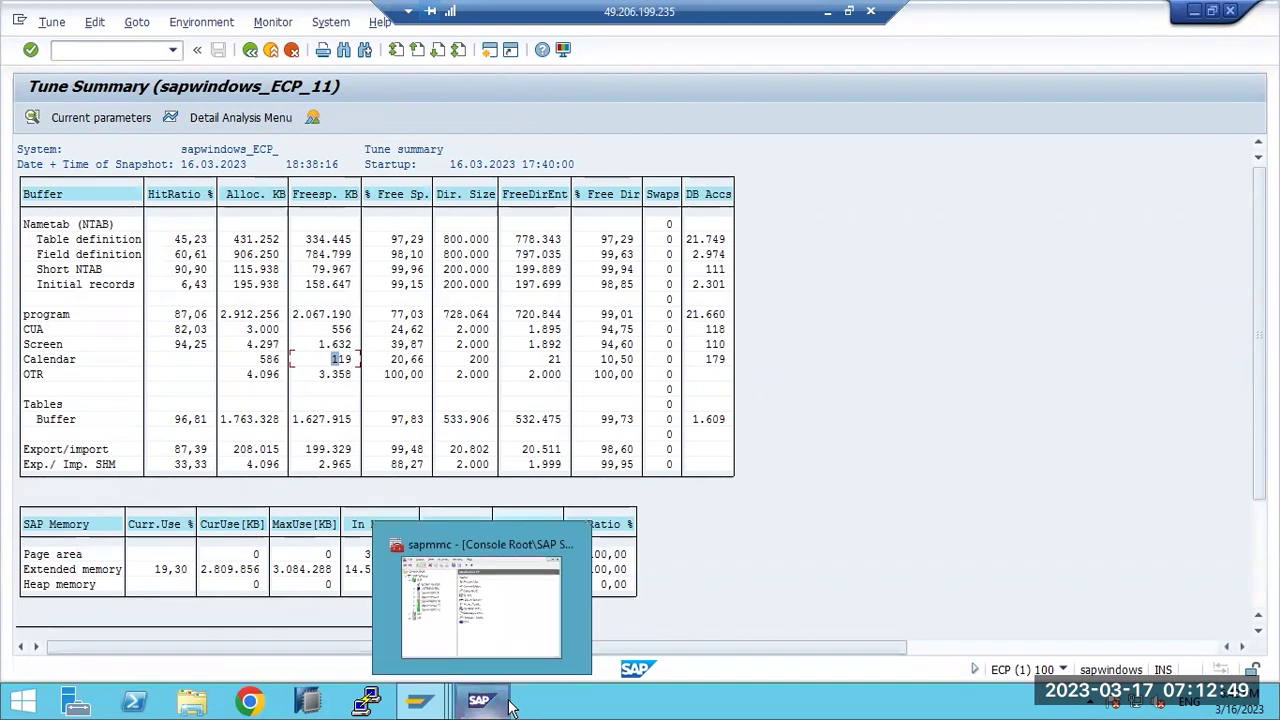
Step: Minimize the remote session to view the T-code notes in Paint, and return to the tune summary in SAP
mouse_move(418, 700)
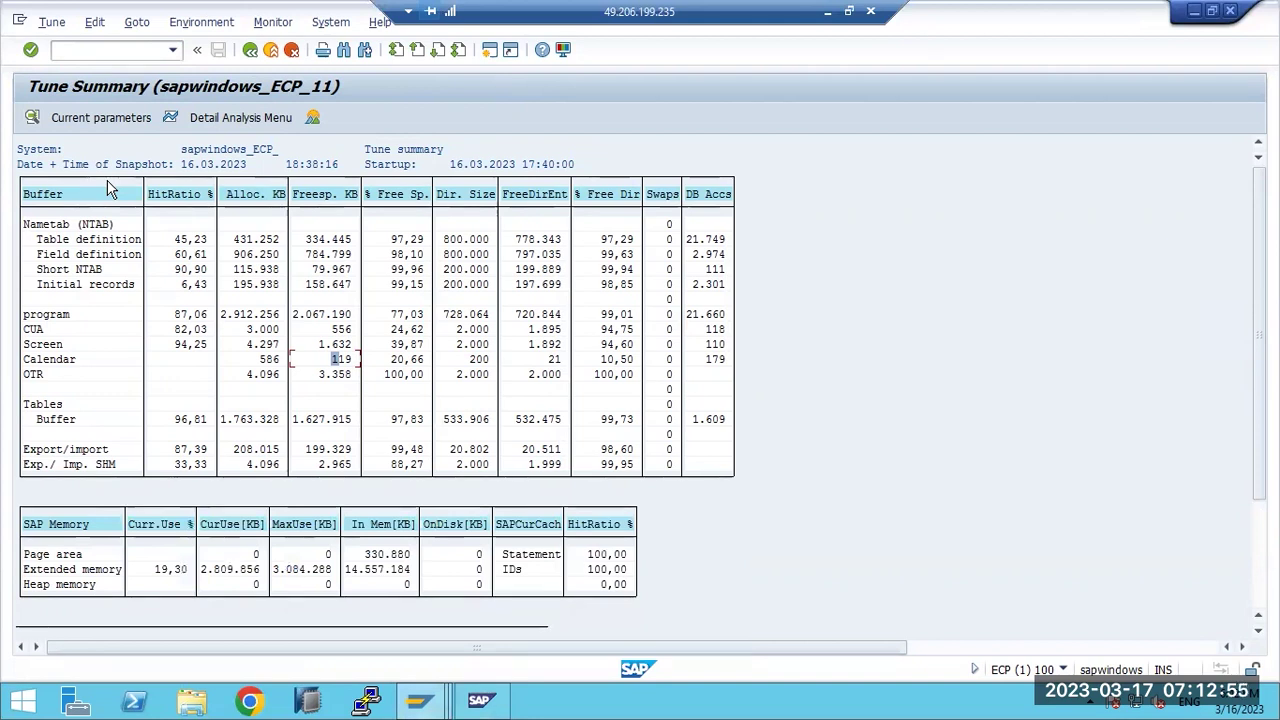
click(828, 12)
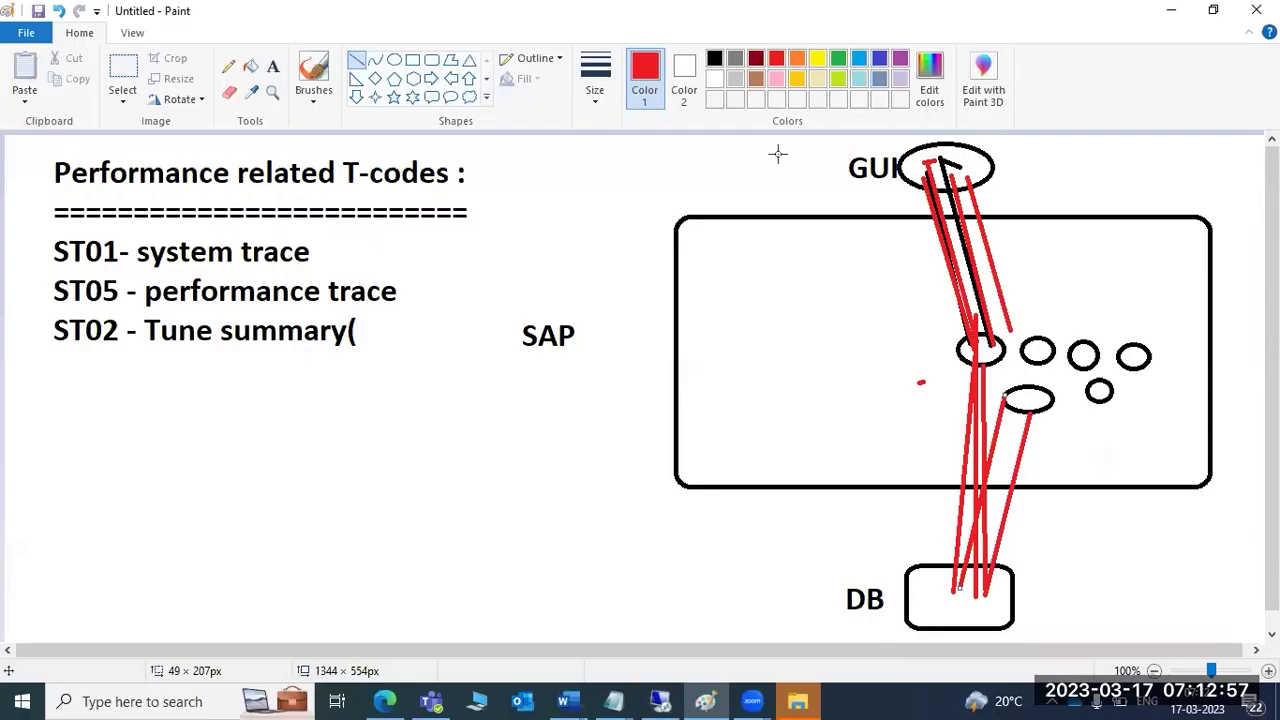
click(661, 700)
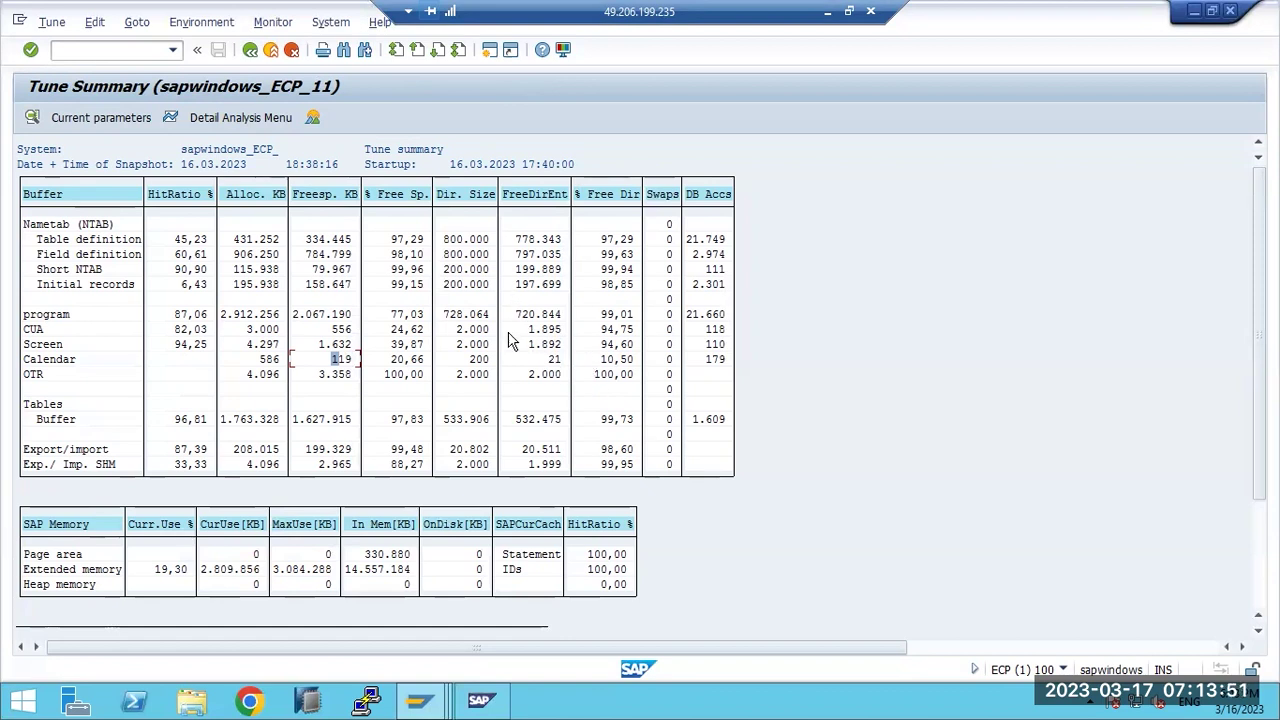
Step: Examine the tune summary's buffer, SAP memory and call statistics tables, and return to SAP Easy Access
scroll(400, 440, down, 3)
scroll(281, 516, down, 1)
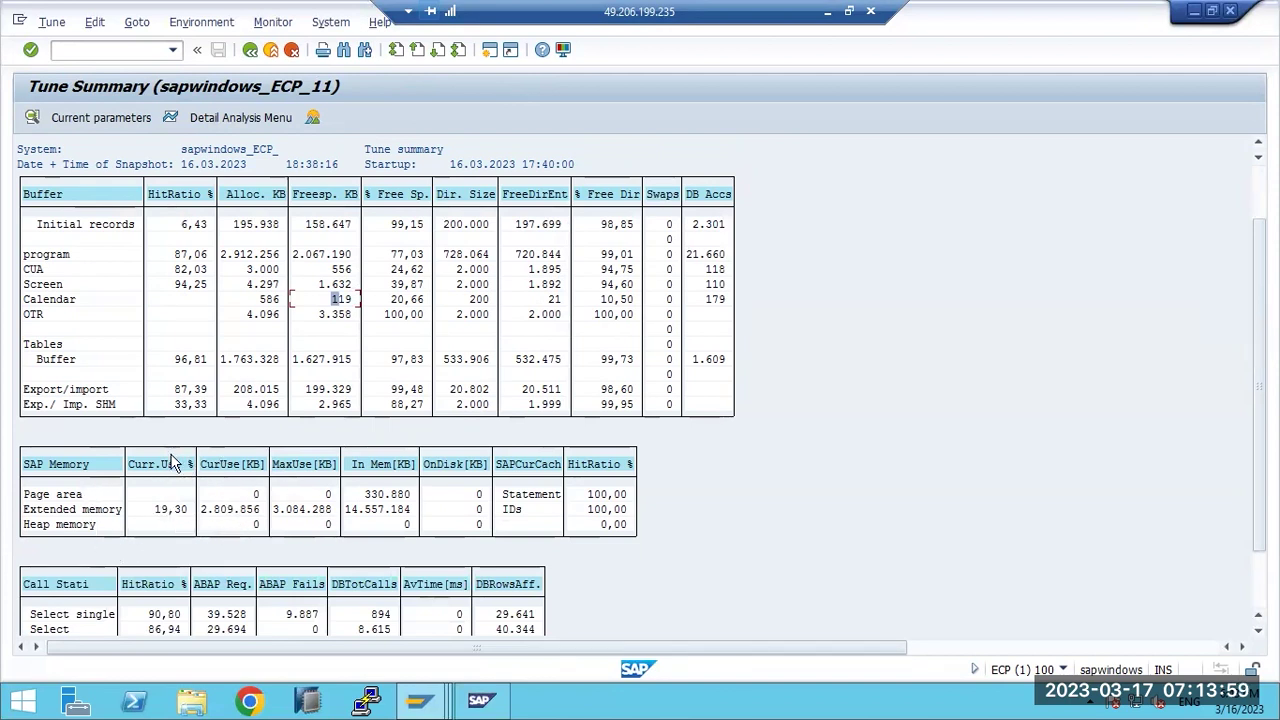
scroll(175, 468, down, 5)
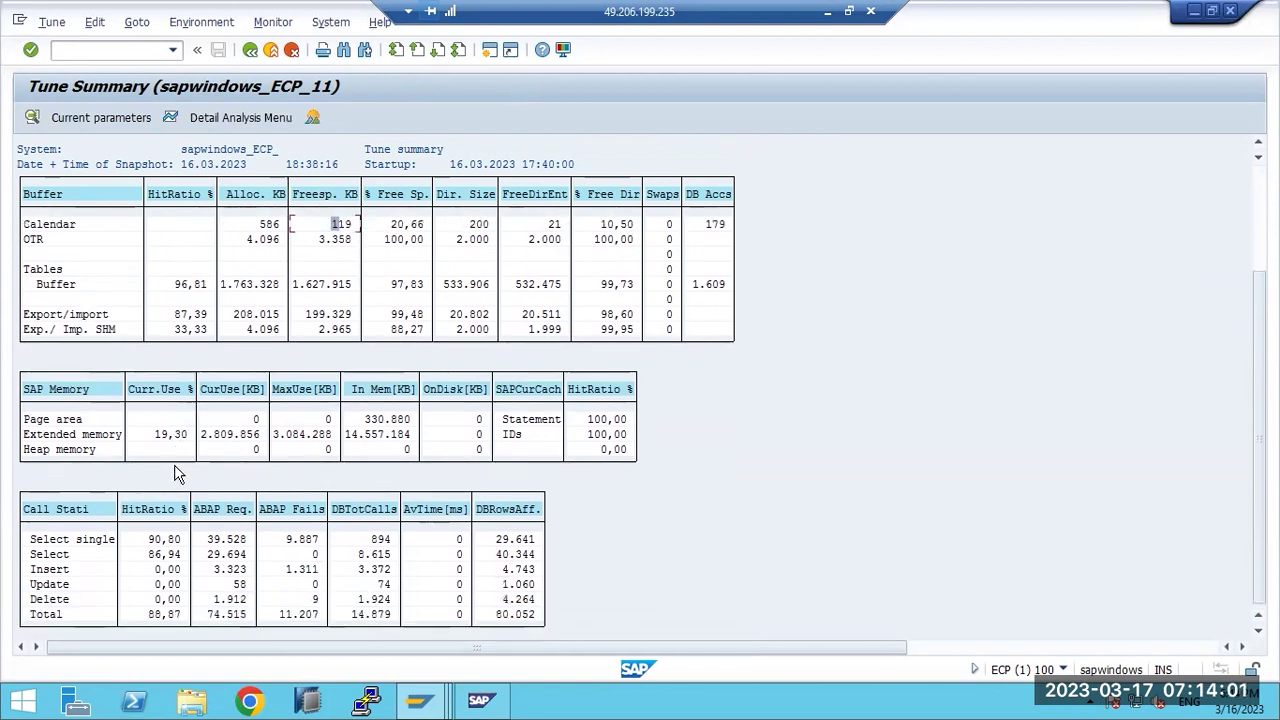
click(333, 240)
scroll(333, 262, up, 1)
scroll(333, 270, up, 3)
click(336, 285)
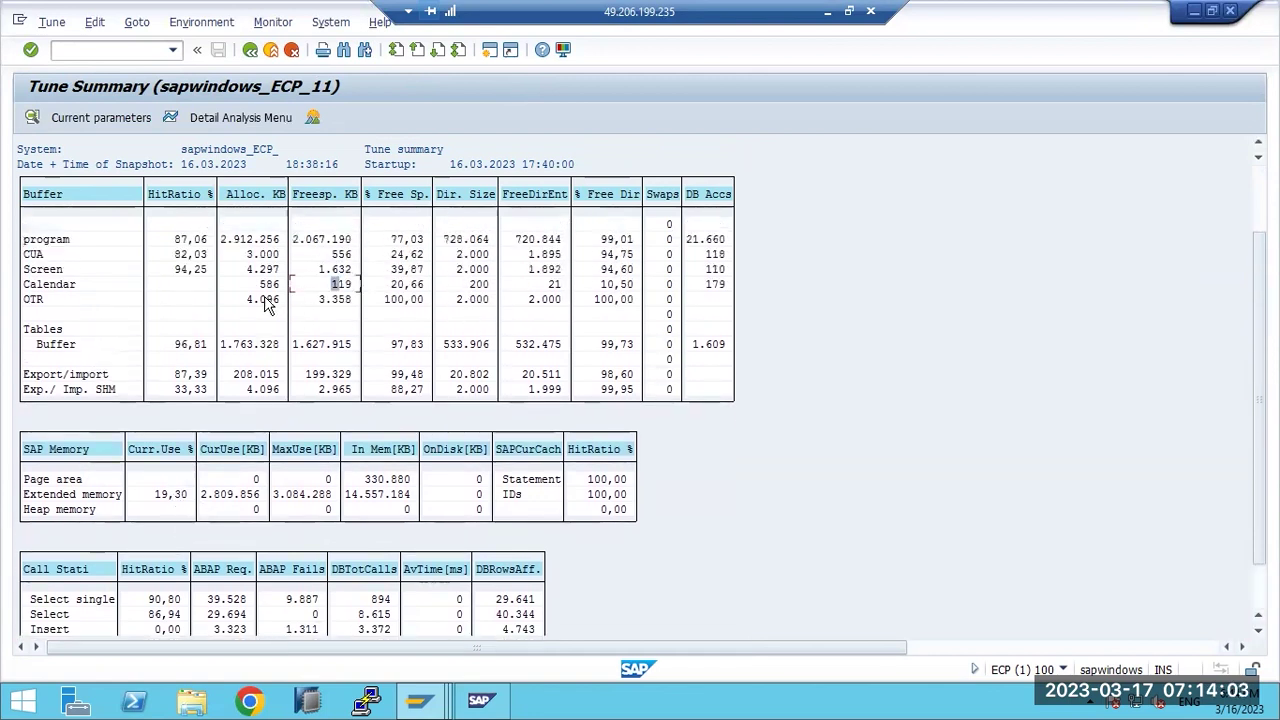
scroll(336, 285, up, 2)
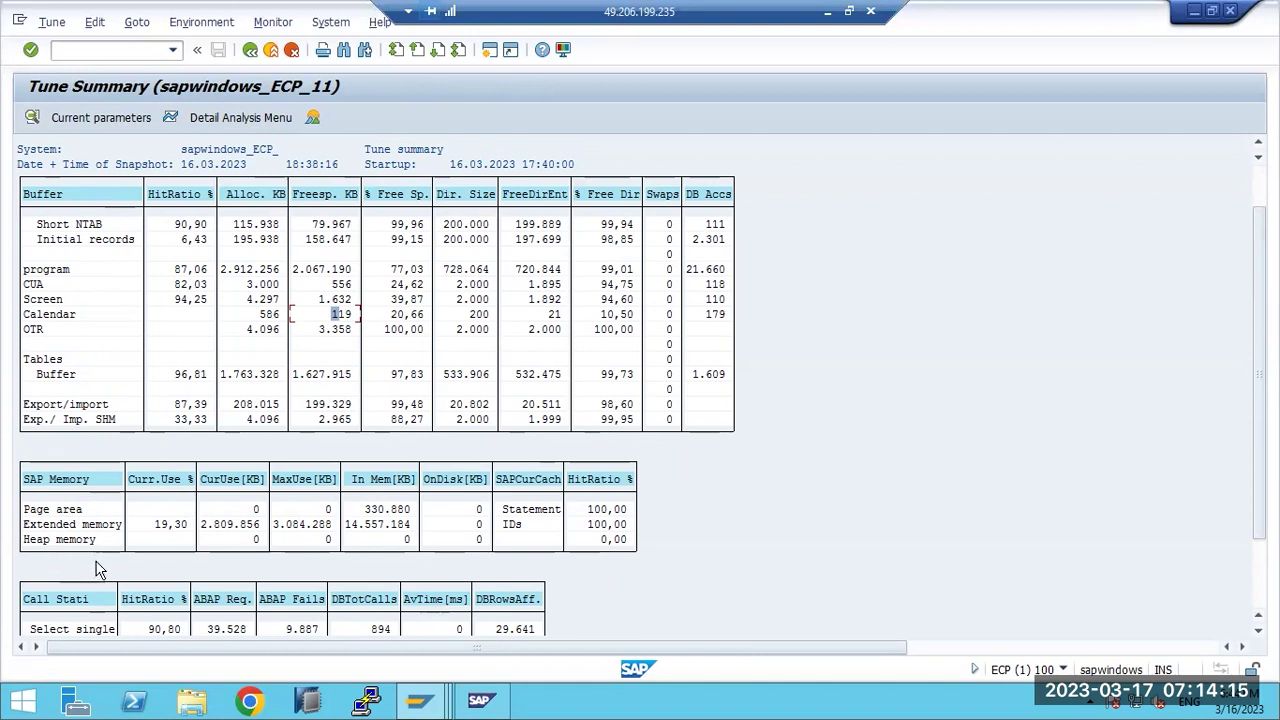
scroll(270, 105, up, 1)
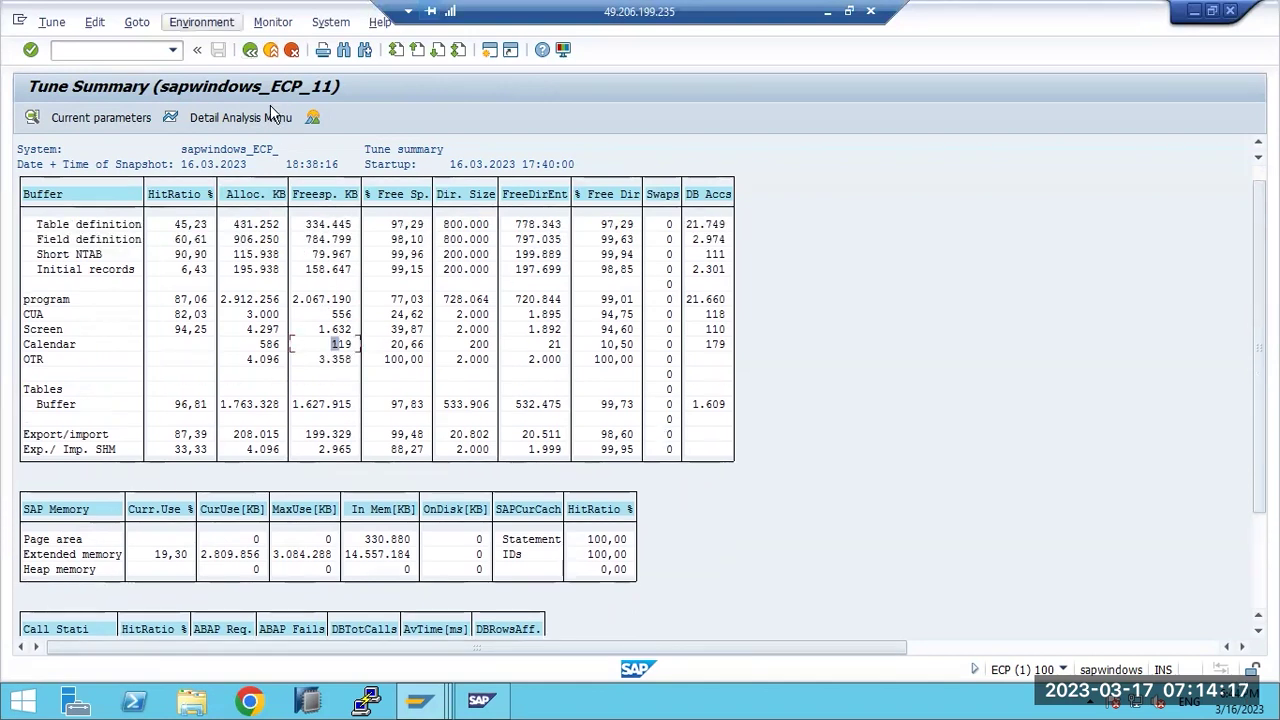
key(F3)
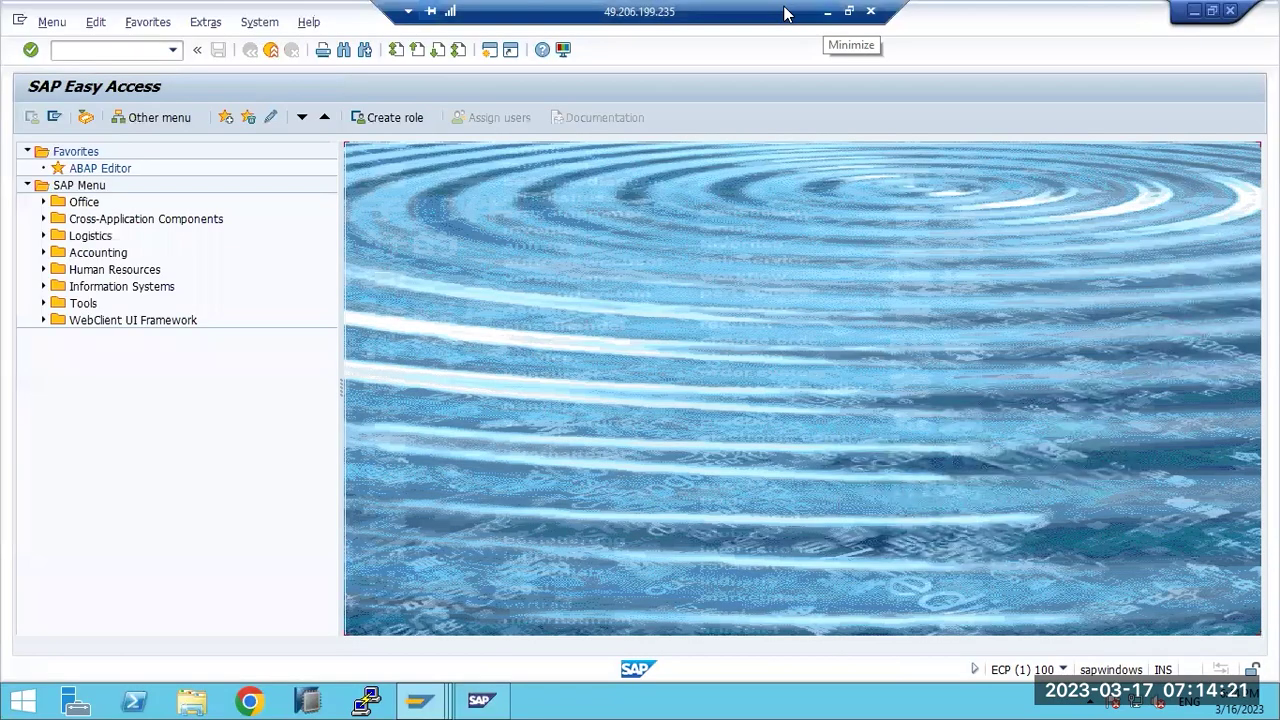
Step: Switch to the T-code notes in Paint and draw a red line from the start of "system trace" up to the heading's underline
click(827, 11)
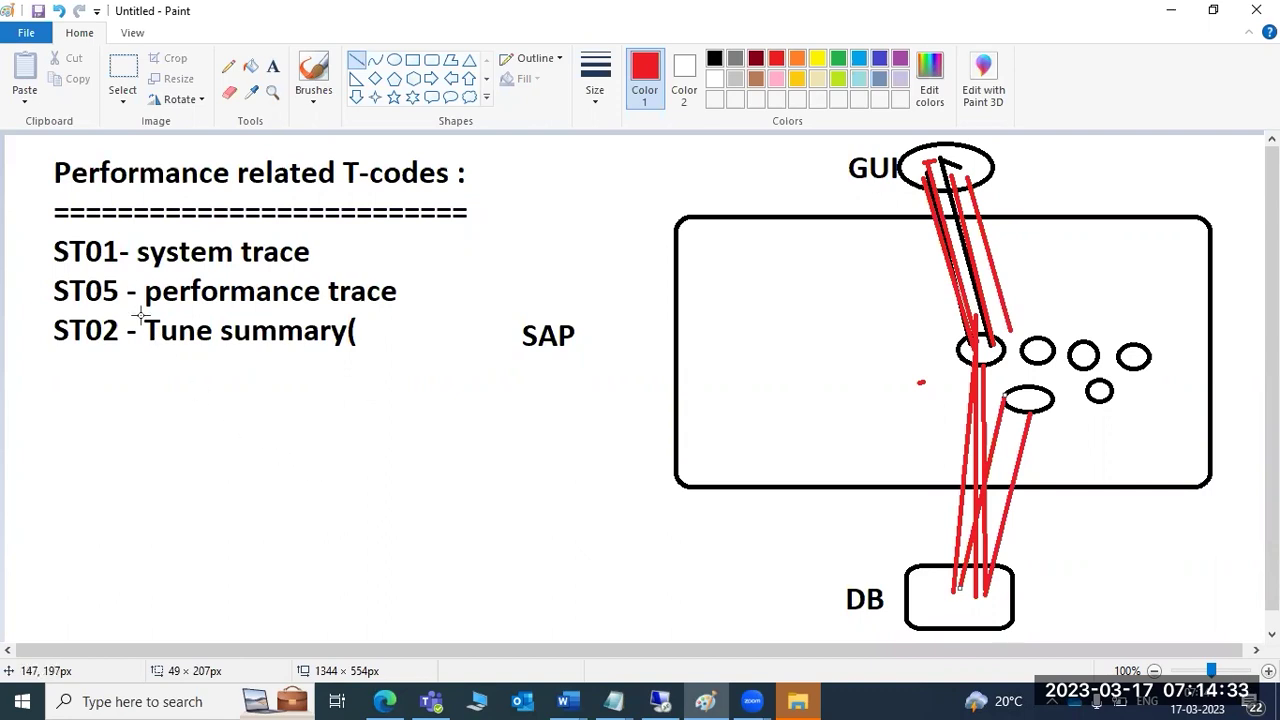
mouse_move(133, 252)
mouse_down()
mouse_move(266, 323)
mouse_move(371, 280)
mouse_move(352, 226)
mouse_up()
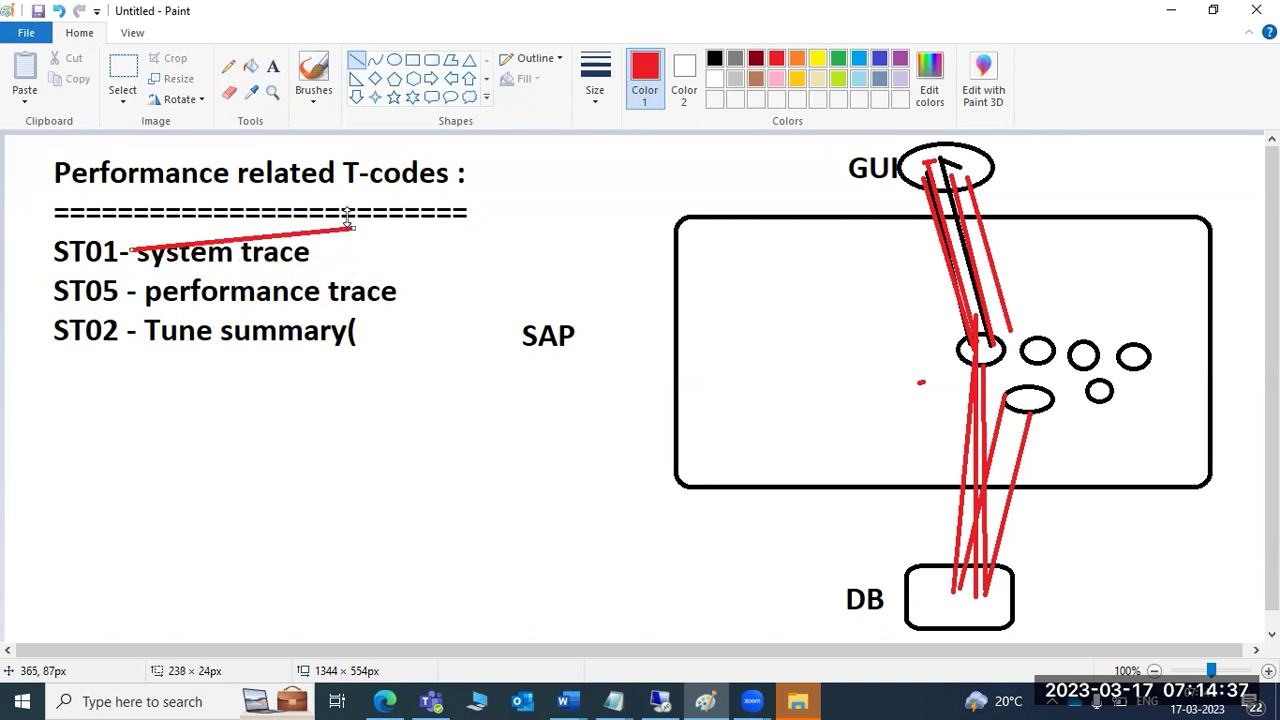